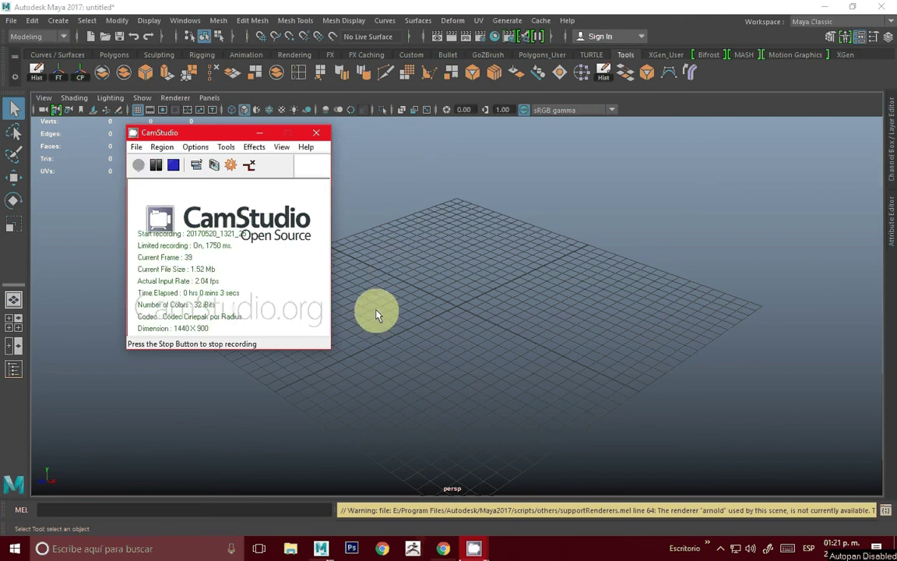
# Minimize CamStudio, orbit Maya's empty grid, and switch to the Chrome browser
pyautogui.click(260, 132)
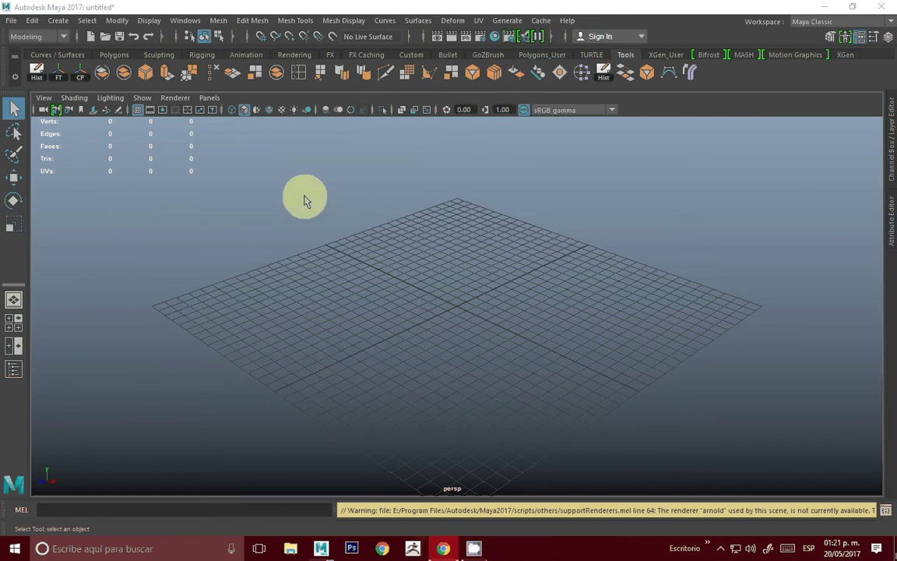
pyautogui.click(475, 315)
pyautogui.keyDown('alt'); pyautogui.moveTo(475, 315); pyautogui.dragTo(430, 304); pyautogui.keyUp('alt')
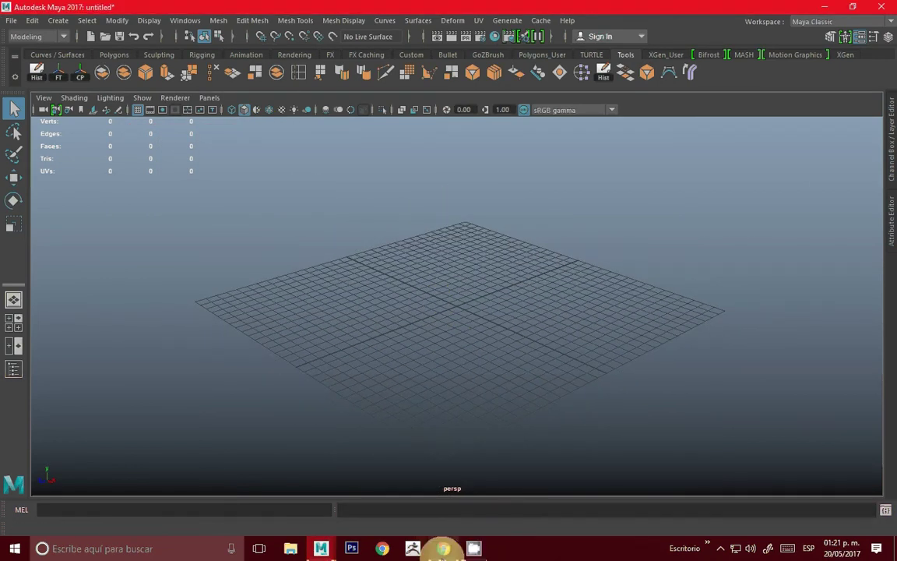
pyautogui.click(438, 546)
# Search Google Images for 'oreo cookie' and preview the top-down Oreo photo
pyautogui.click(319, 266)
pyautogui.write('oreo ')
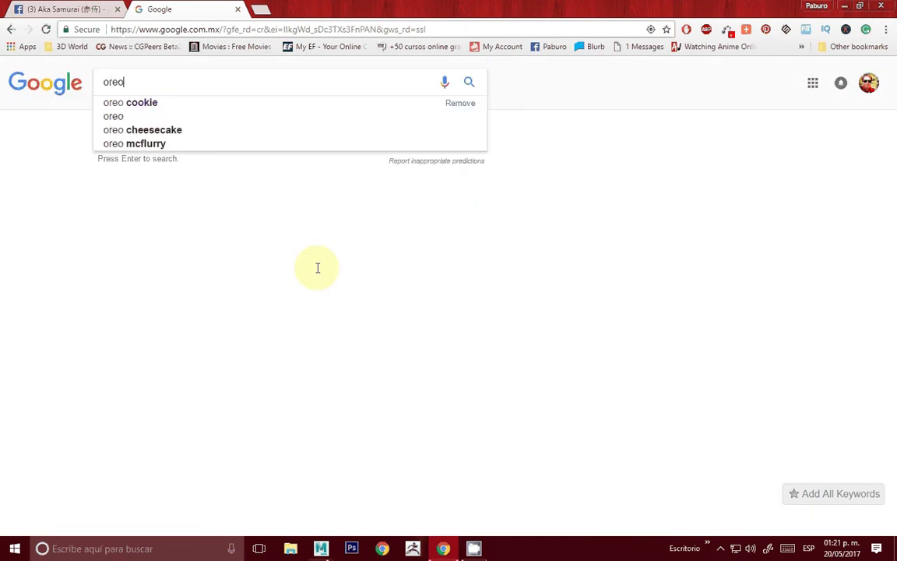
pyautogui.write('cookie')
pyautogui.press('Return')
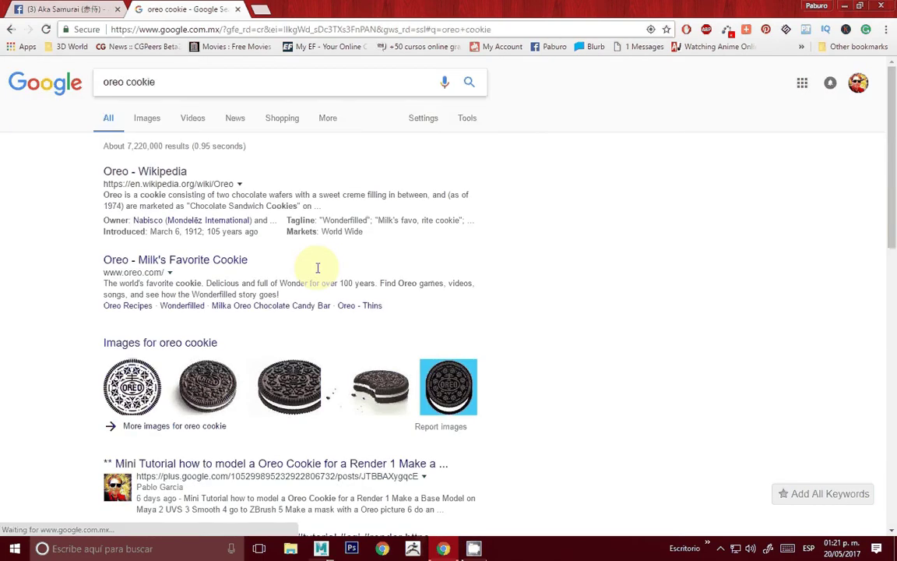
pyautogui.click(147, 119)
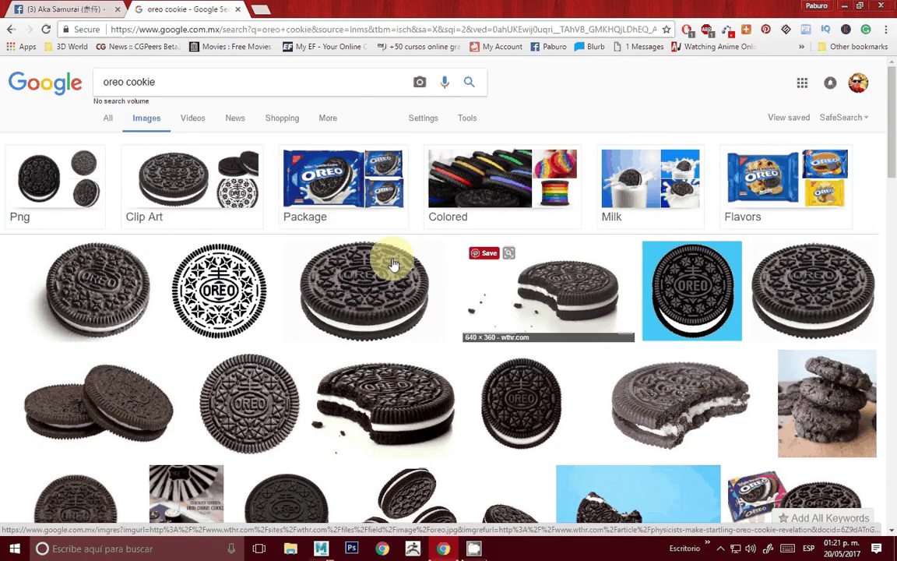
pyautogui.scroll(-2, 329, 232)
pyautogui.click(329, 231)
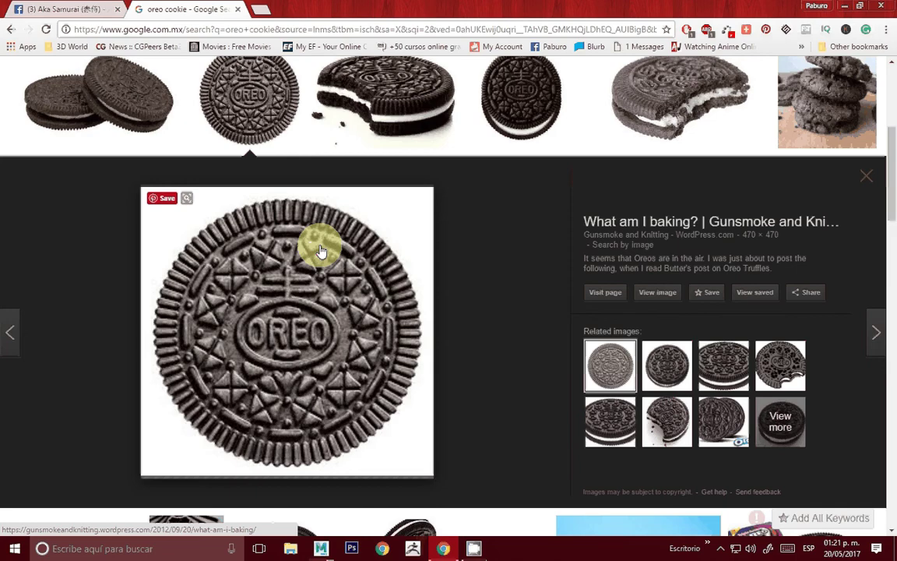
# Start saving the photo and browse to the Oreo Cookie project's sourceimages folder
pyautogui.rightClick(340, 251)
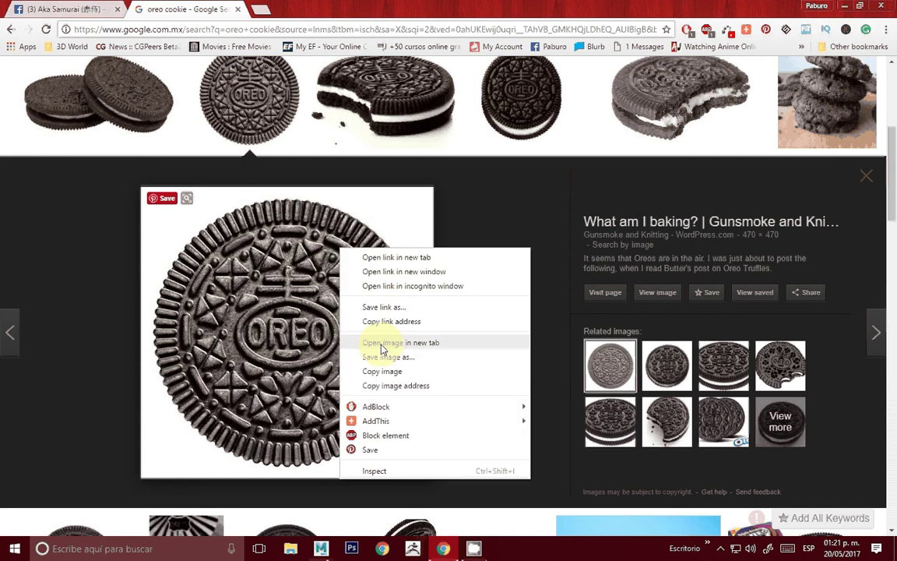
pyautogui.click(381, 357)
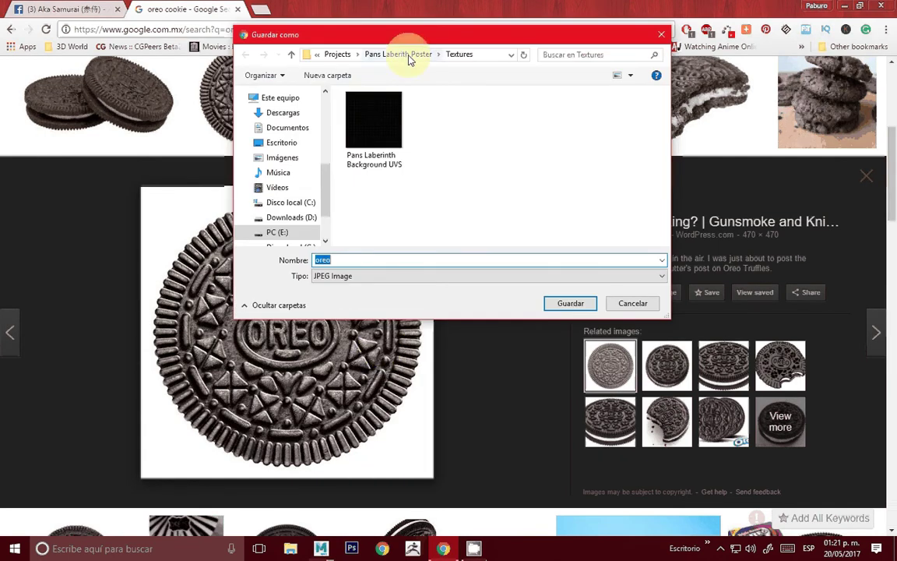
pyautogui.click(411, 56)
pyautogui.click(365, 55)
pyautogui.scroll(-5, 382, 138)
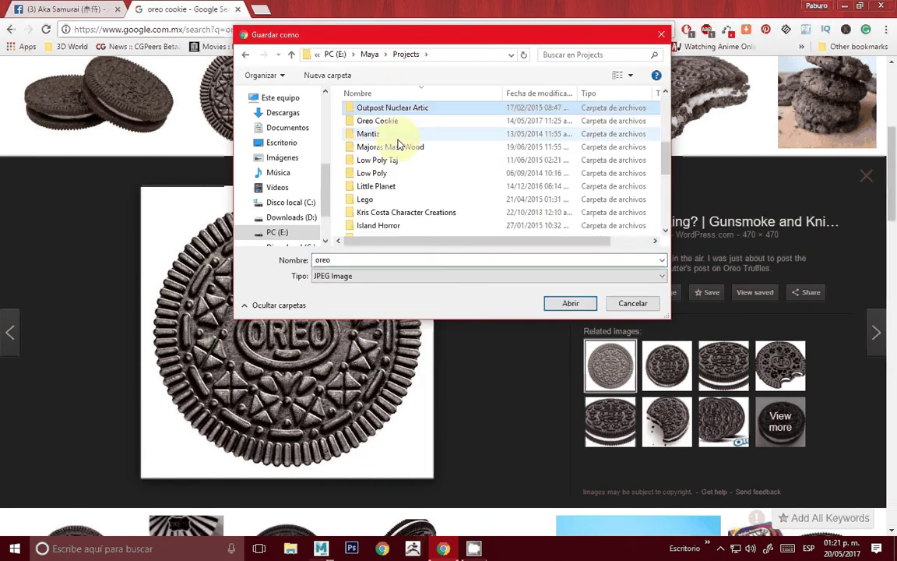
pyautogui.doubleClick(385, 124)
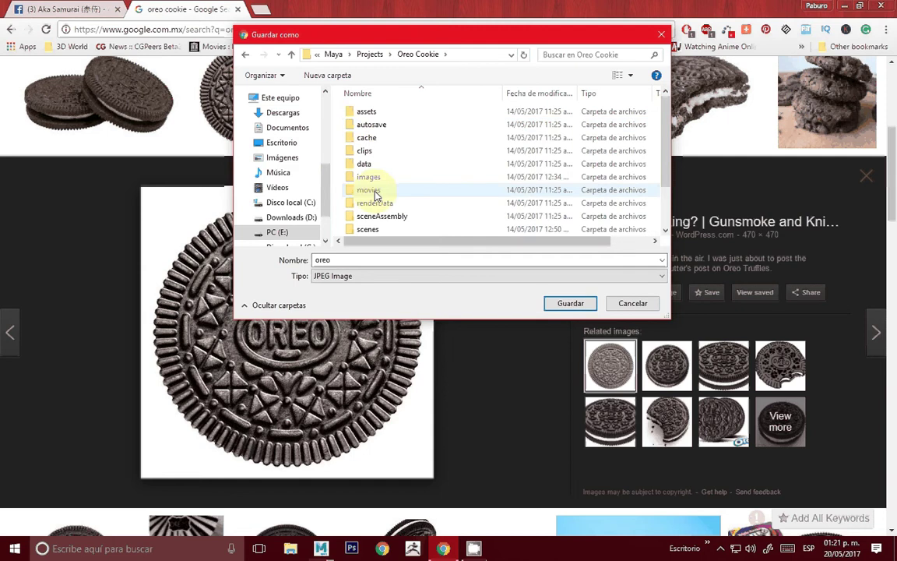
pyautogui.scroll(-2, 374, 194)
pyautogui.click(389, 216)
pyautogui.doubleClick(389, 217)
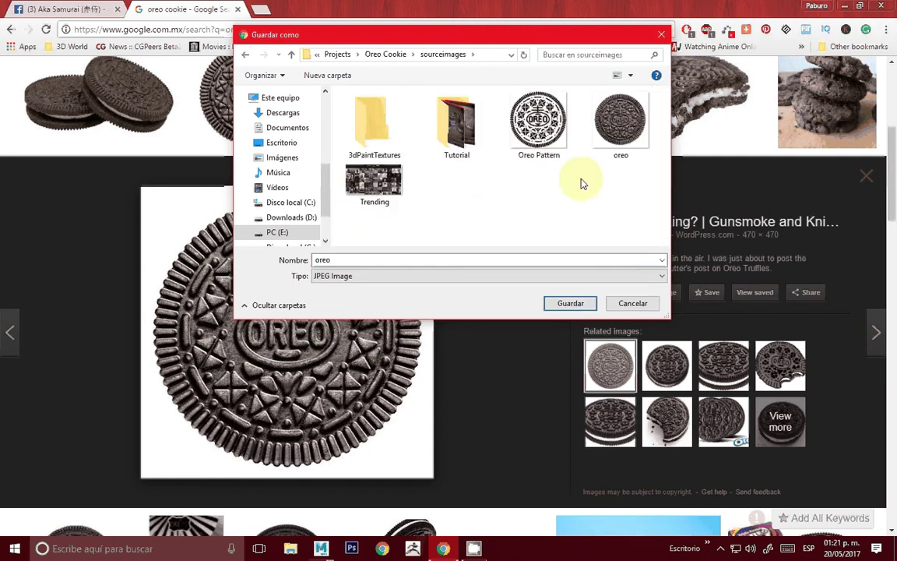
# Save the photo as oreo.jpg, overwriting the existing copy
pyautogui.click(599, 152)
pyautogui.click(578, 305)
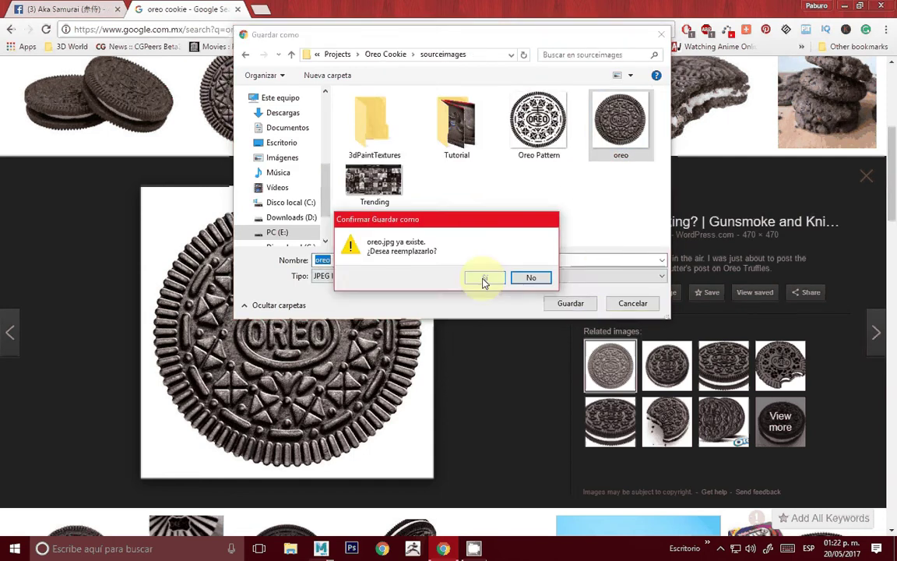
pyautogui.click(480, 279)
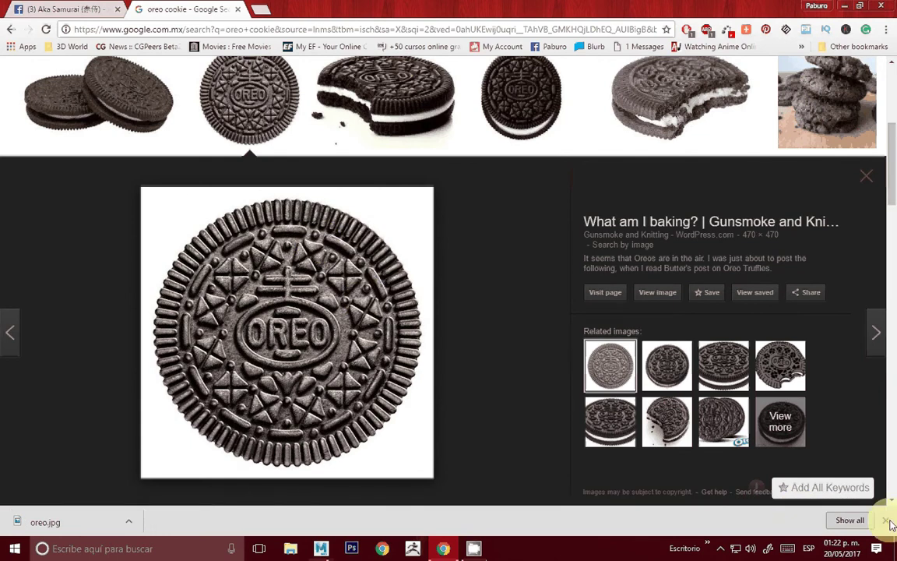
pyautogui.scroll(2, 428, 379)
pyautogui.scroll(1, 429, 379)
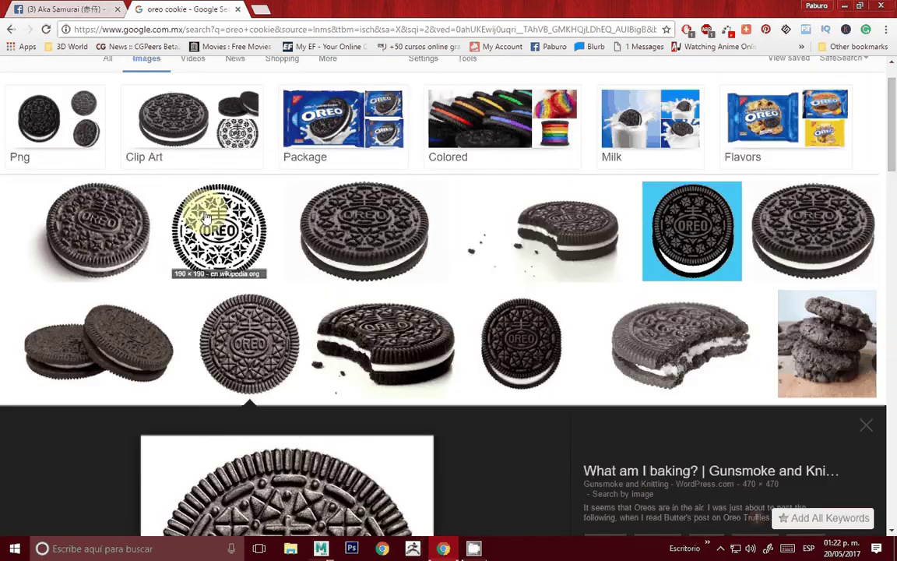
# Save the Wikipedia black-and-white Oreo emblem as Vector_Oreo.svg.png, replacing the existing file
pyautogui.click(206, 219)
pyautogui.rightClick(298, 257)
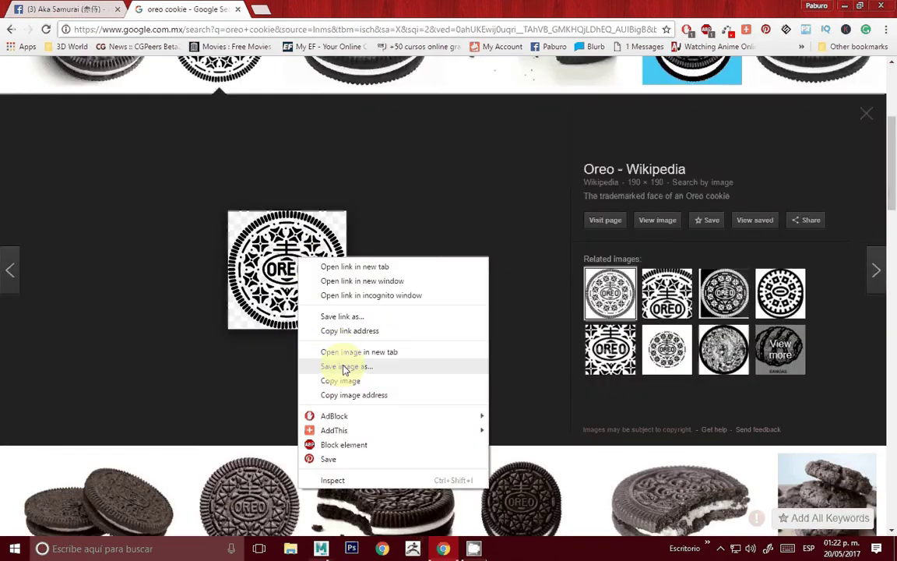
pyautogui.click(343, 367)
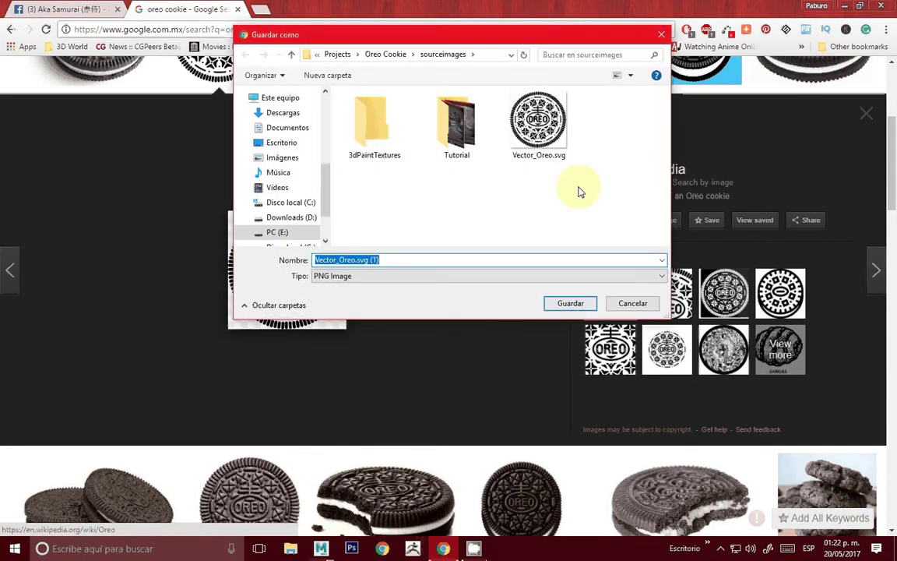
pyautogui.click(539, 121)
pyautogui.click(575, 303)
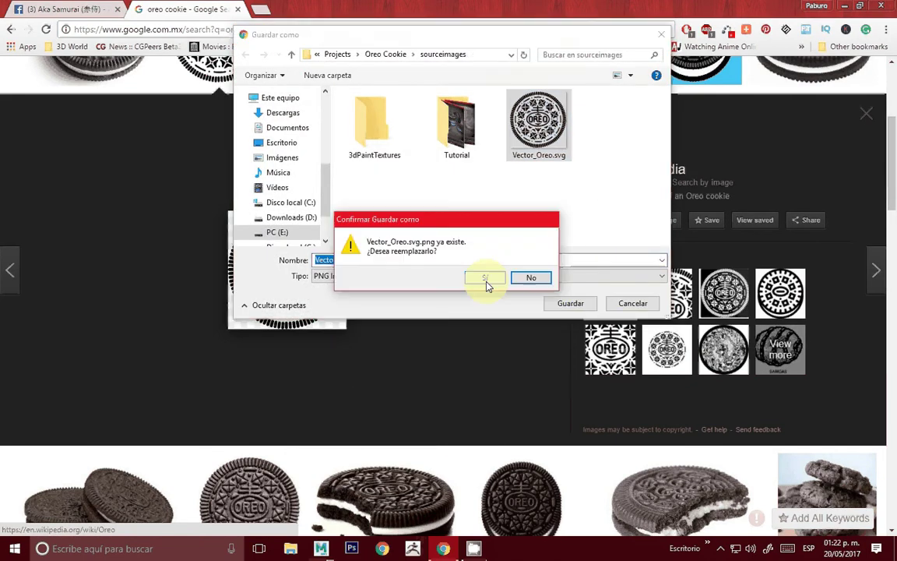
pyautogui.click(486, 282)
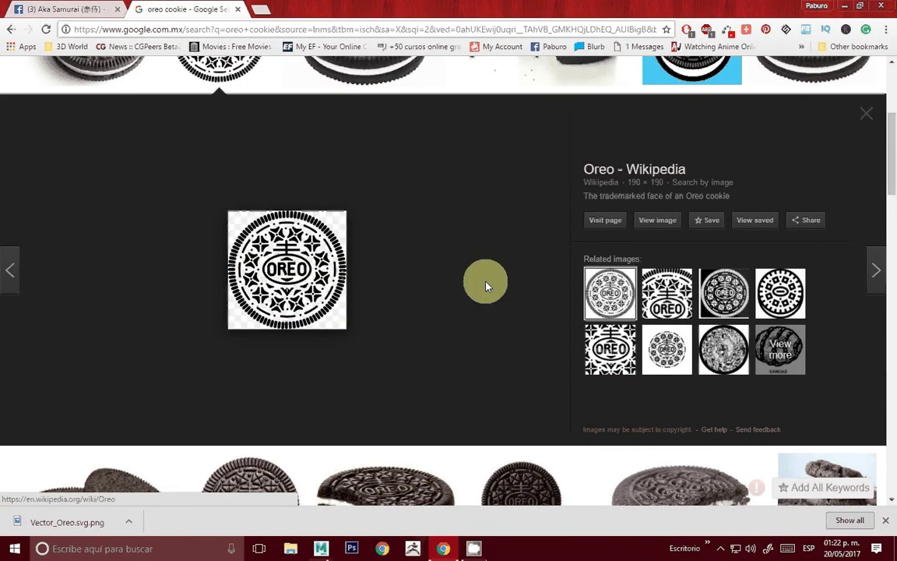
pyautogui.click(885, 519)
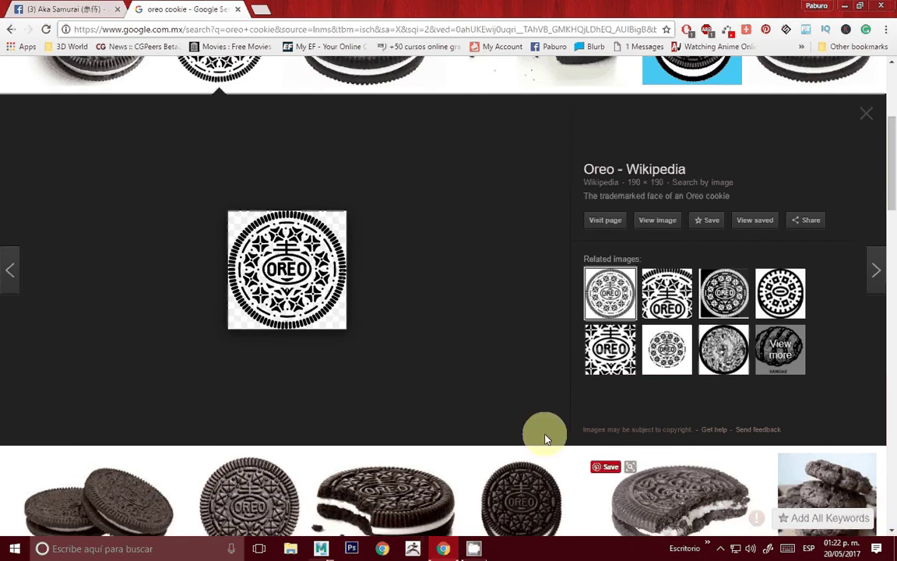
# Back in Maya, set Oreo Cookie as the current project
pyautogui.click(327, 548)
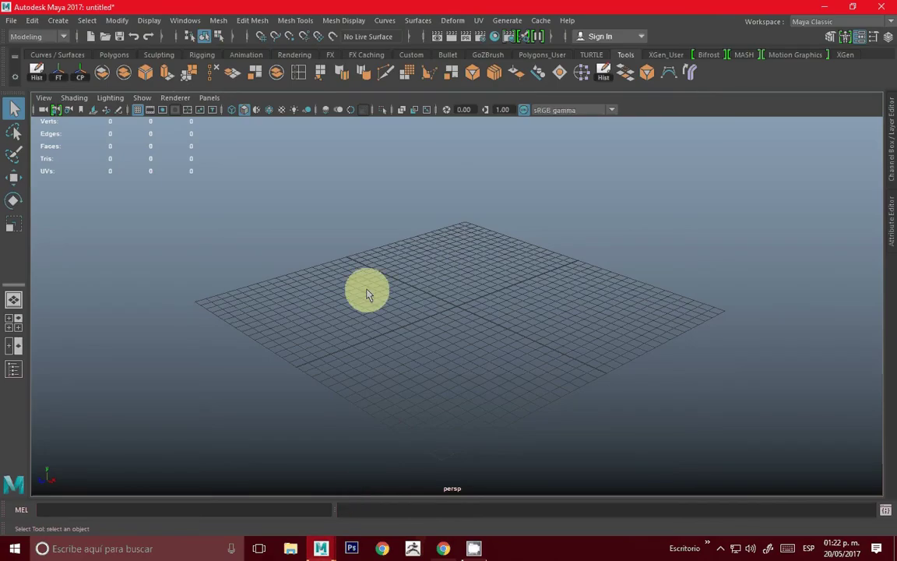
pyautogui.click(12, 20)
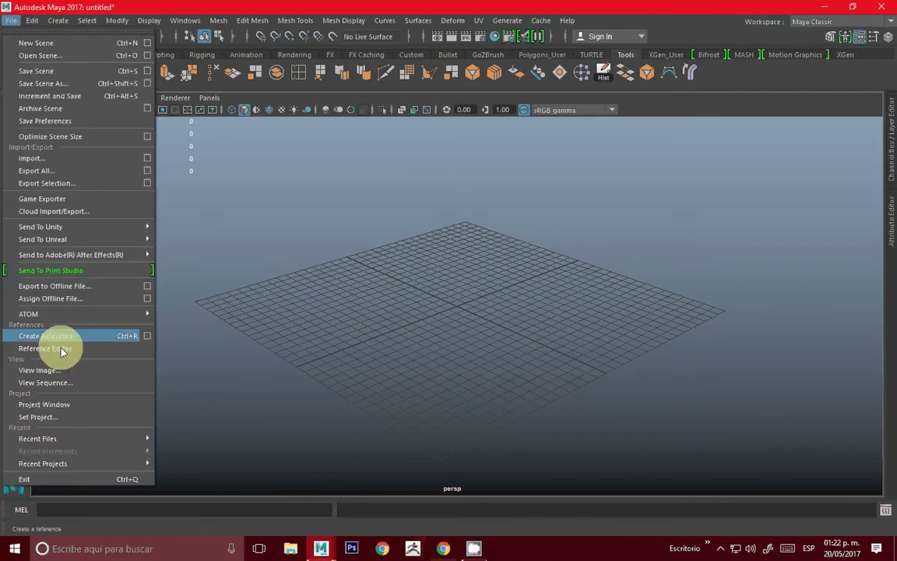
pyautogui.click(58, 421)
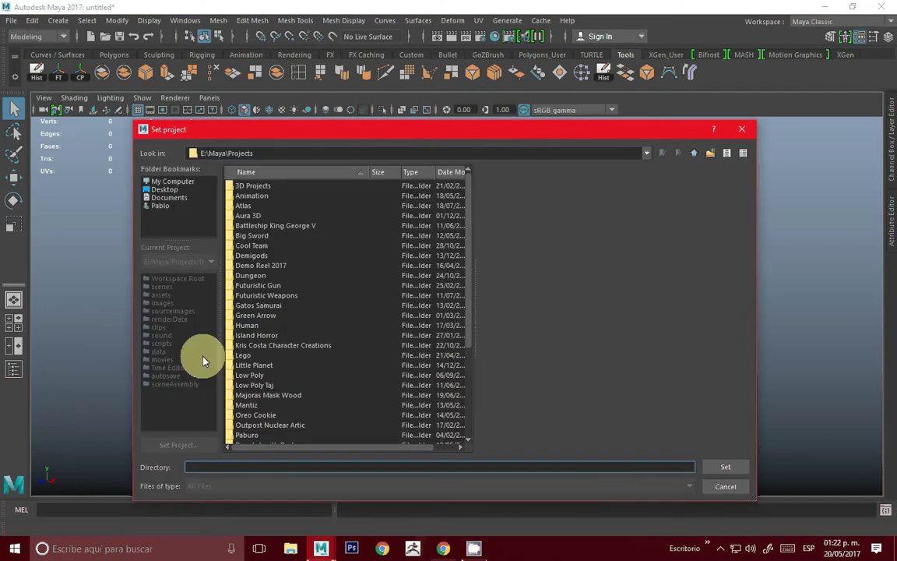
pyautogui.click(253, 266)
pyautogui.press('o')
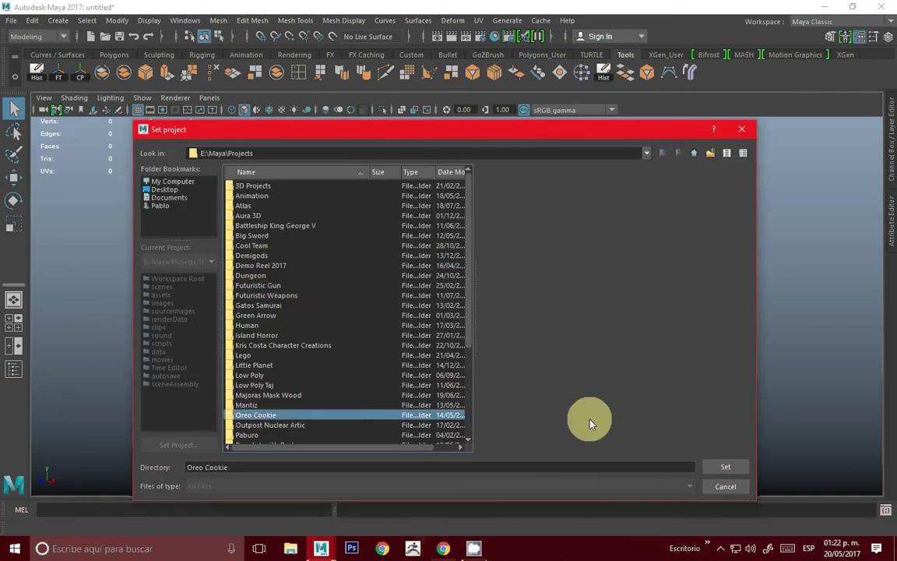
pyautogui.click(744, 468)
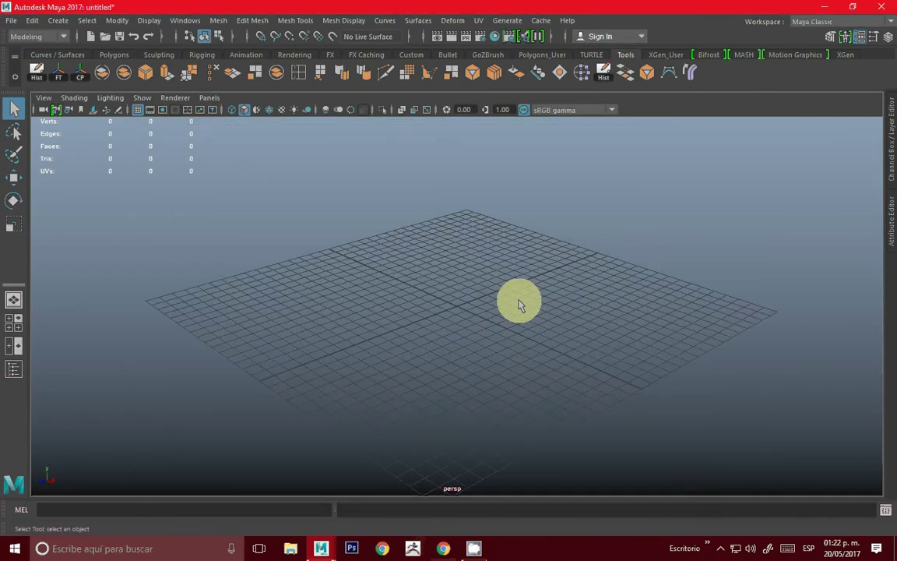
# Change the viewport layout to bring up the top view
pyautogui.click(12, 20)
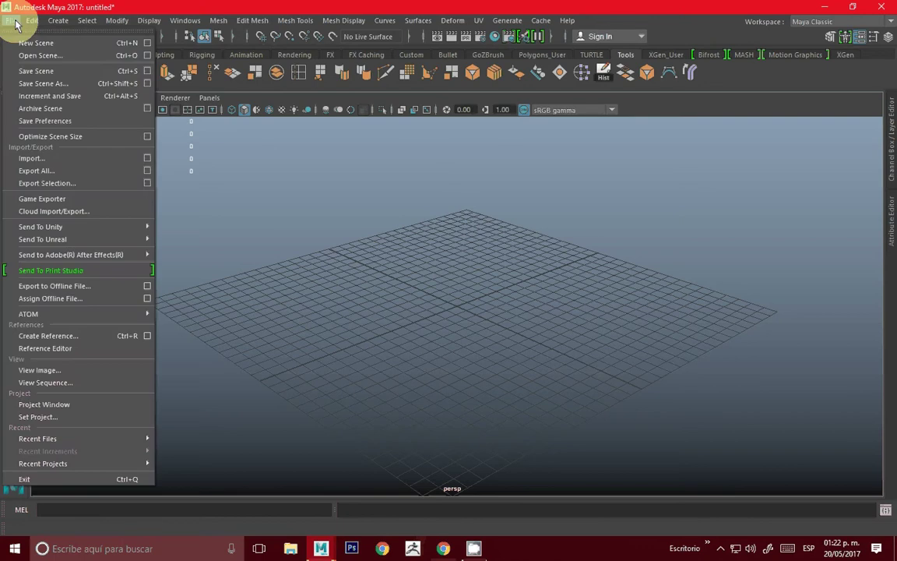
pyautogui.click(451, 231)
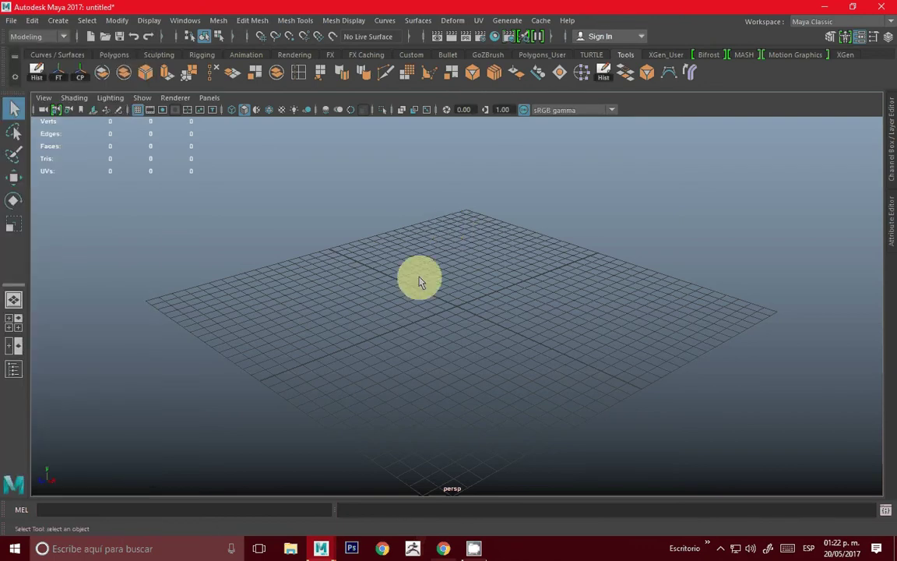
pyautogui.press('space')
pyautogui.press('space')
pyautogui.scroll(-3, 326, 278)
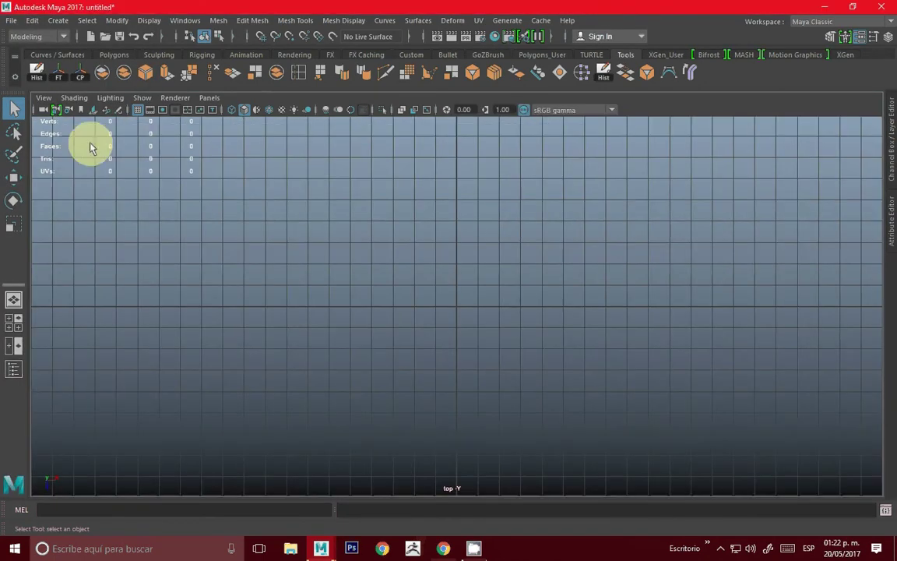
# Import oreo.jpg as a reference image plane
pyautogui.click(43, 98)
pyautogui.moveTo(69, 375)
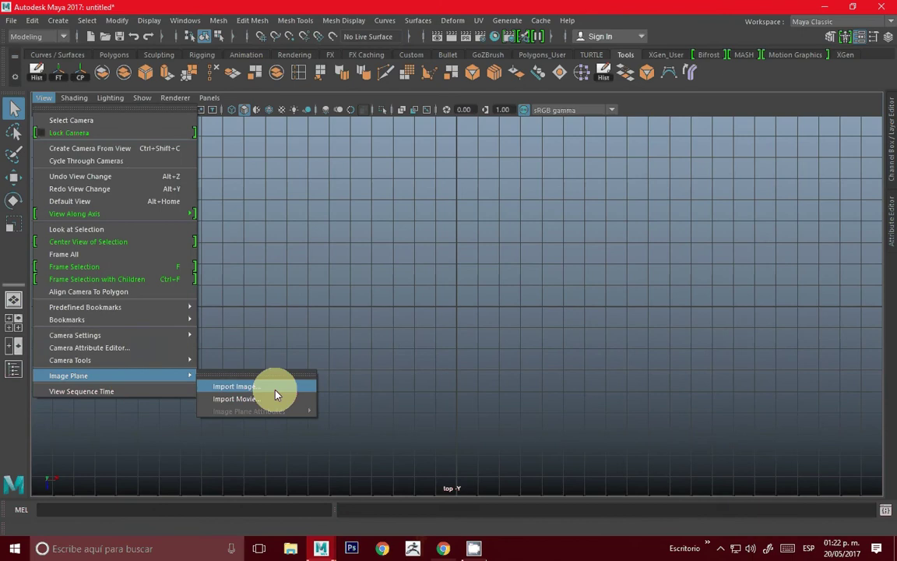
pyautogui.click(274, 386)
pyautogui.click(266, 236)
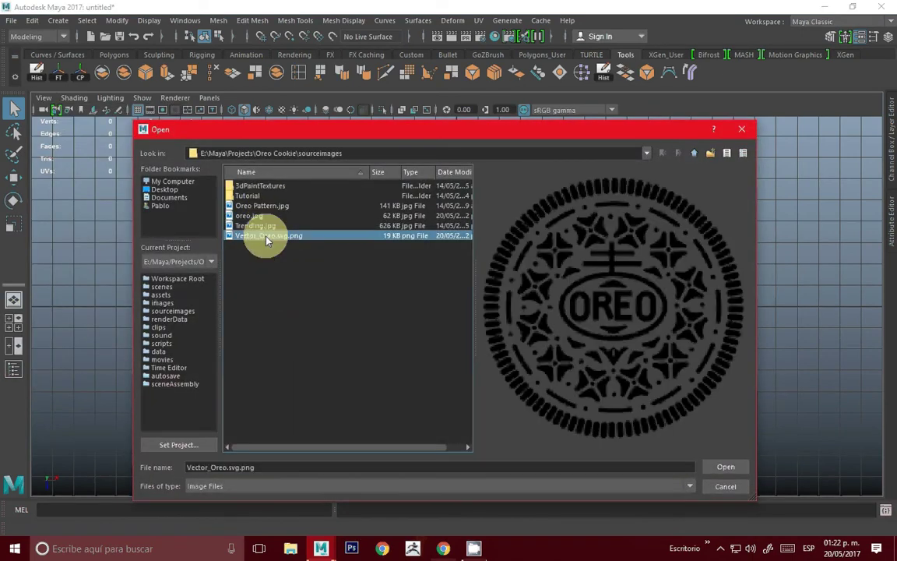
pyautogui.press('Up')
pyautogui.press('Up')
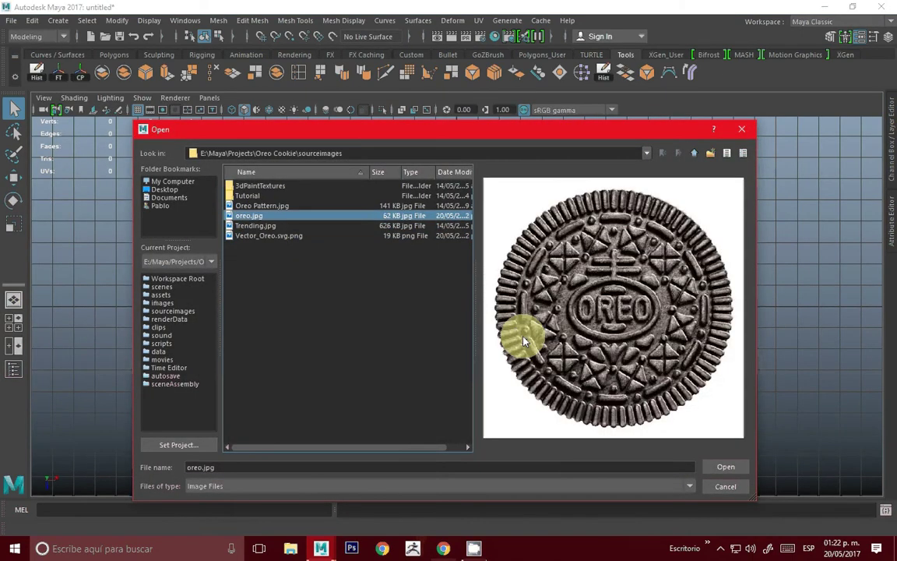
pyautogui.click(738, 484)
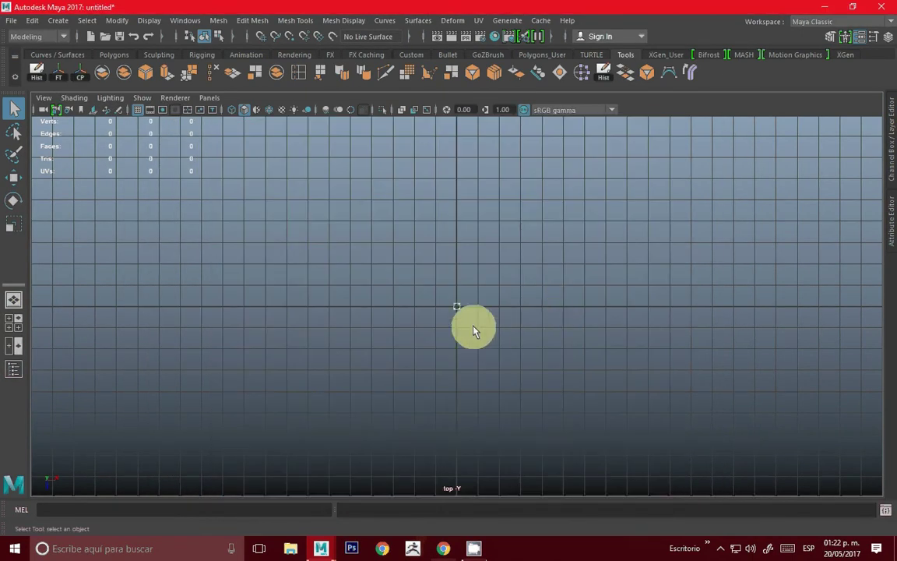
pyautogui.scroll(5, 459, 306)
# Scale the Oreo image plane up greatly and orbit the perspective view onto it
pyautogui.press('r')
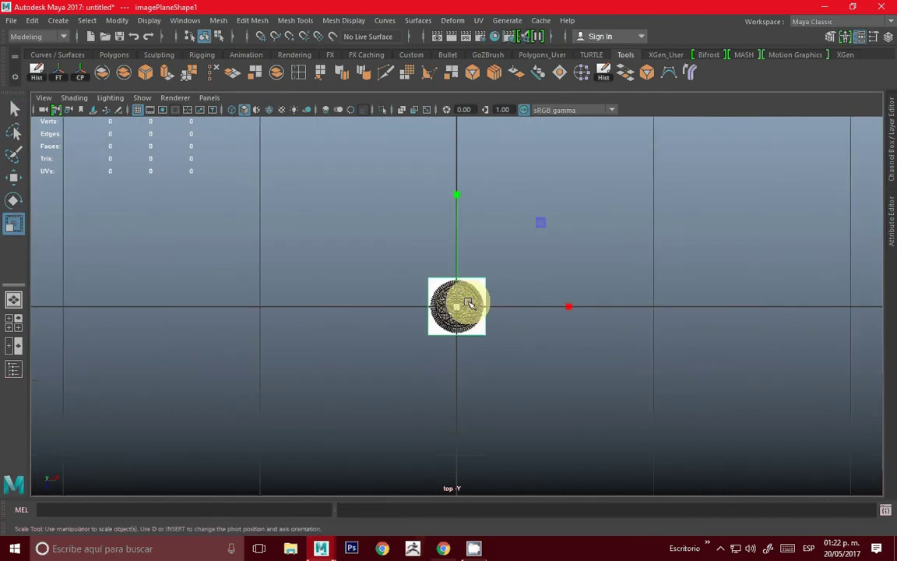
pyautogui.scroll(4, 460, 305)
pyautogui.moveTo(460, 306); pyautogui.dragTo(537, 311)
pyautogui.scroll(-3, 475, 291)
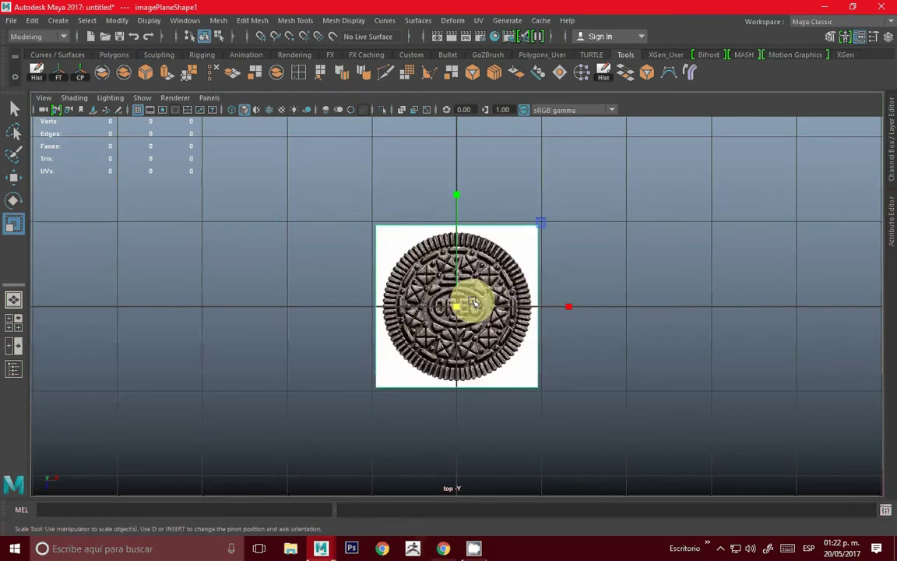
pyautogui.moveTo(474, 300); pyautogui.dragTo(602, 308)
pyautogui.scroll(-2, 437, 306)
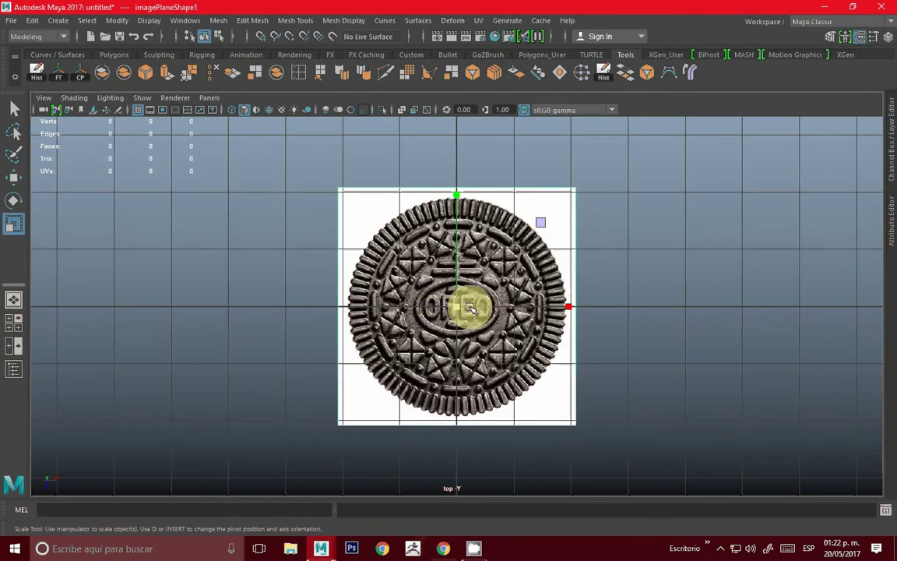
pyautogui.scroll(-1, 470, 305)
pyautogui.moveTo(471, 305); pyautogui.dragTo(431, 279)
pyautogui.press('space')
pyautogui.press('space')
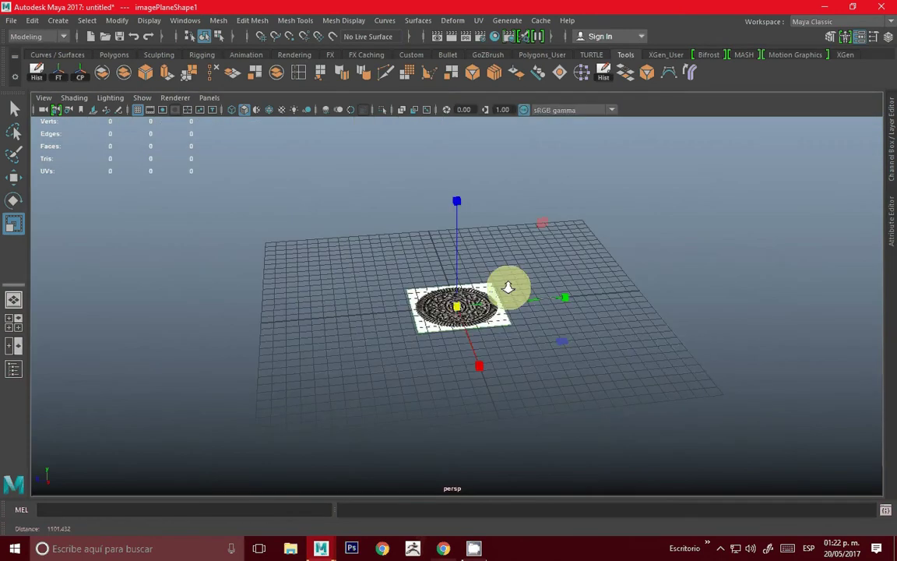
pyautogui.moveTo(504, 287)
pyautogui.keyDown('alt'); pyautogui.mouseDown()
pyautogui.moveTo(731, 294)
pyautogui.moveTo(403, 265)
pyautogui.mouseUp(); pyautogui.keyUp('alt')
pyautogui.scroll(3, 403, 265)
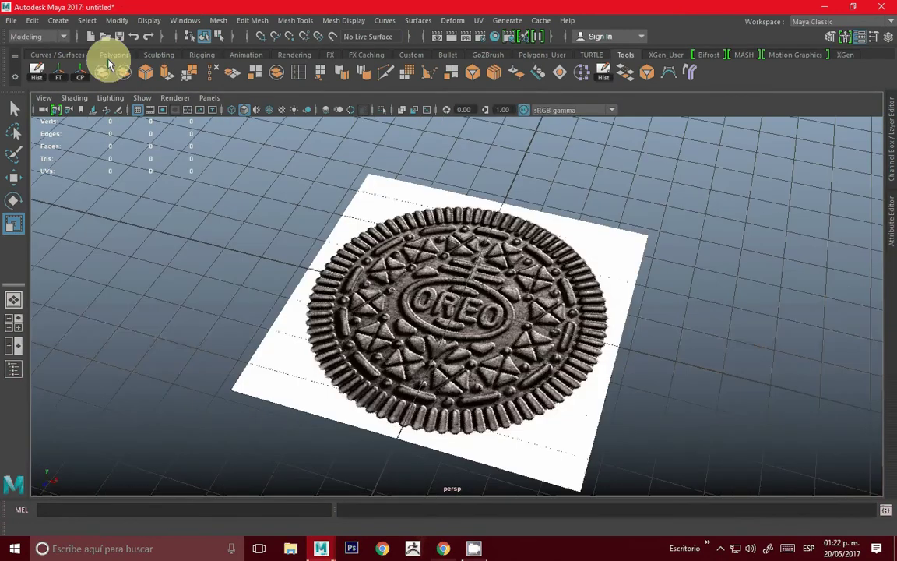
# Add a polygon plane and scale it up to cover the cookie image
pyautogui.click(112, 56)
pyautogui.click(529, 264)
pyautogui.scroll(-5, 529, 265)
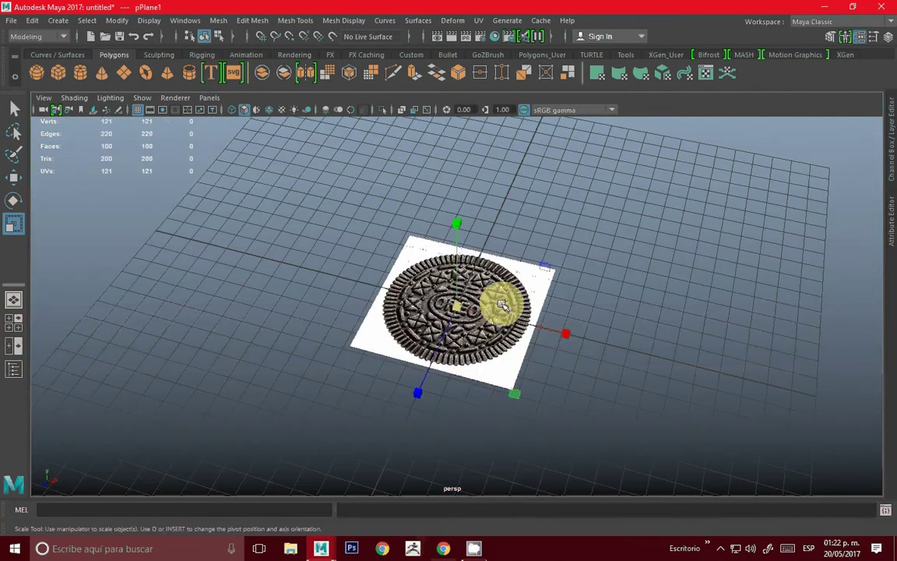
pyautogui.scroll(4, 463, 309)
pyautogui.moveTo(464, 309); pyautogui.dragTo(653, 327)
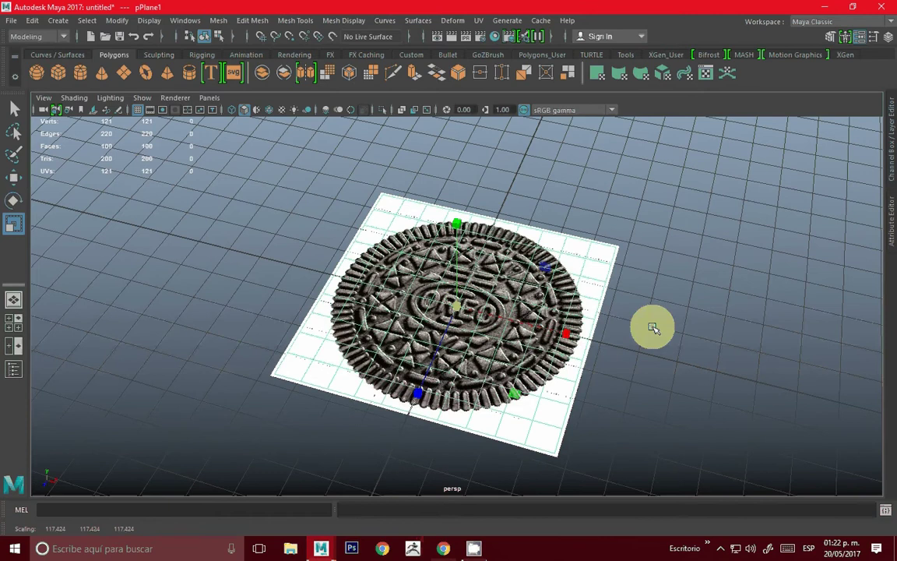
# Set the plane's Subdivisions Width and Height to 2 in the Channel Box
pyautogui.click(892, 140)
pyautogui.click(527, 250)
pyautogui.click(860, 280)
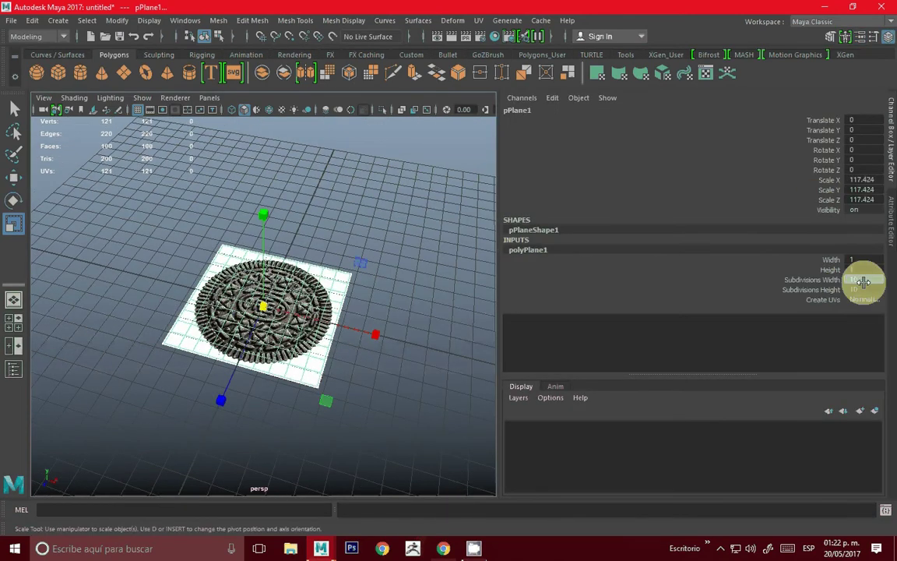
pyautogui.moveTo(863, 281); pyautogui.dragTo(866, 277, button='middle')
pyautogui.moveTo(840, 280); pyautogui.dragTo(847, 291)
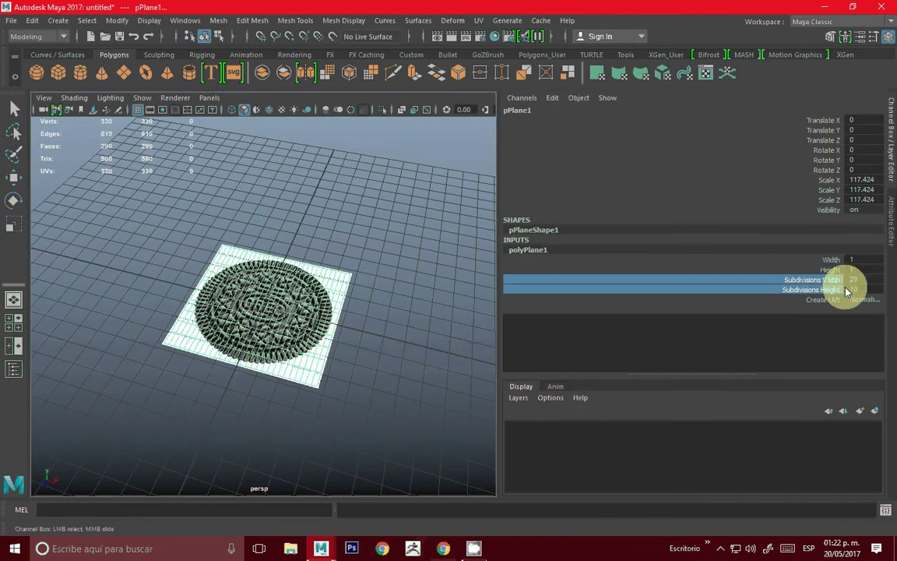
pyautogui.click(863, 289)
pyautogui.write('2')
pyautogui.press('Return')
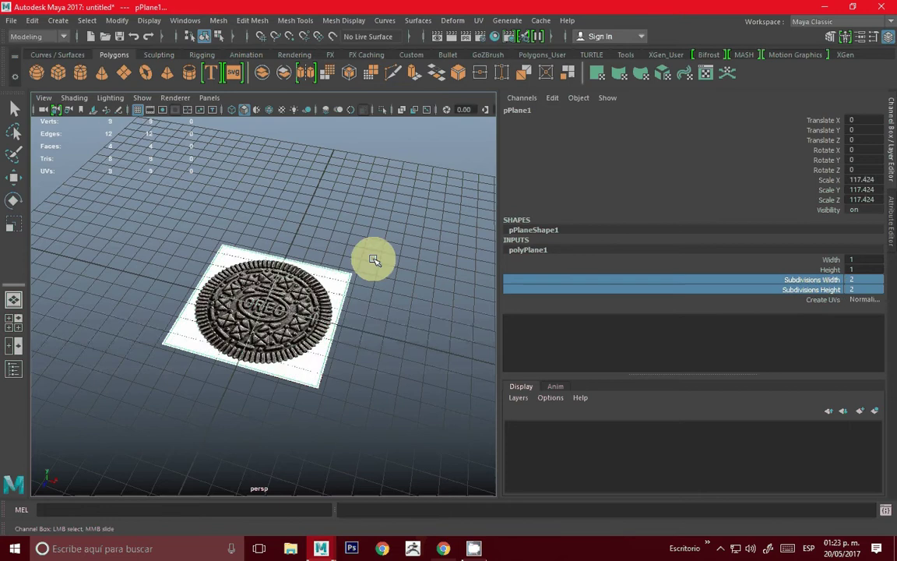
pyautogui.scroll(3, 374, 259)
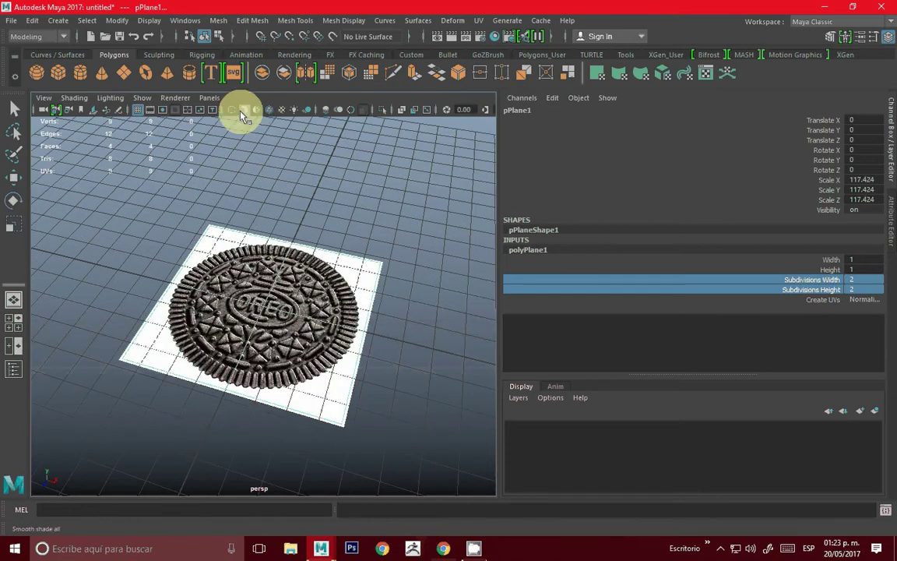
# Let the cookie image show through the plane and scale the plane slightly larger
pyautogui.click(242, 110)
pyautogui.click(889, 156)
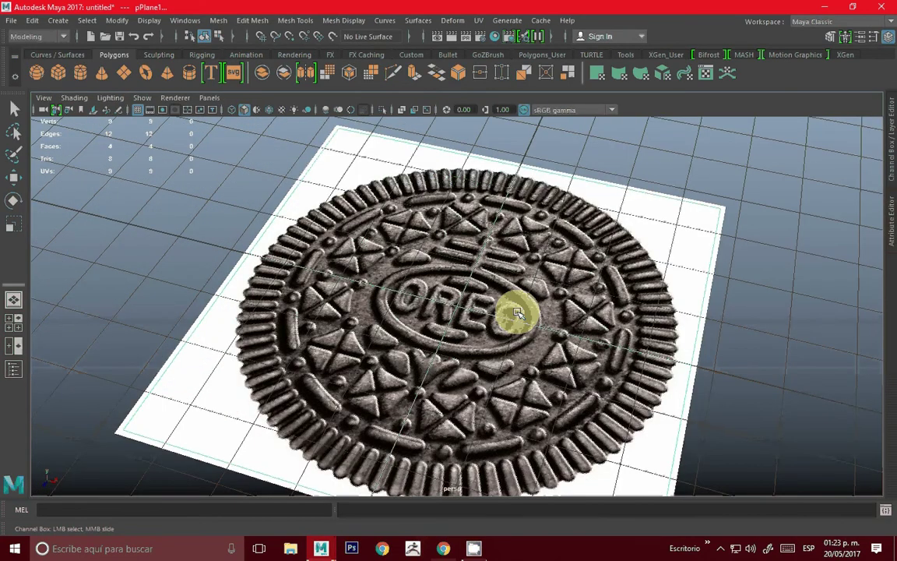
pyautogui.press('r')
pyautogui.moveTo(465, 311)
pyautogui.mouseDown()
pyautogui.moveTo(473, 311)
pyautogui.moveTo(453, 200)
pyautogui.mouseUp()
# Duplicate the plane, raise the copy, and switch to the top view
pyautogui.hotkey('ctrl', 'd')
pyautogui.press('w')
pyautogui.scroll(-3, 529, 201)
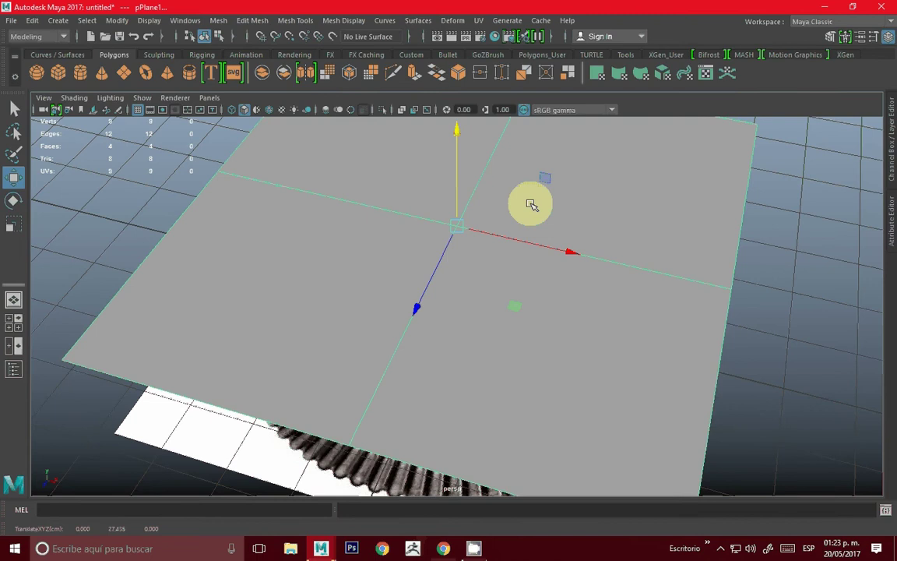
pyautogui.scroll(-3, 483, 265)
pyautogui.press('space')
pyautogui.press('space')
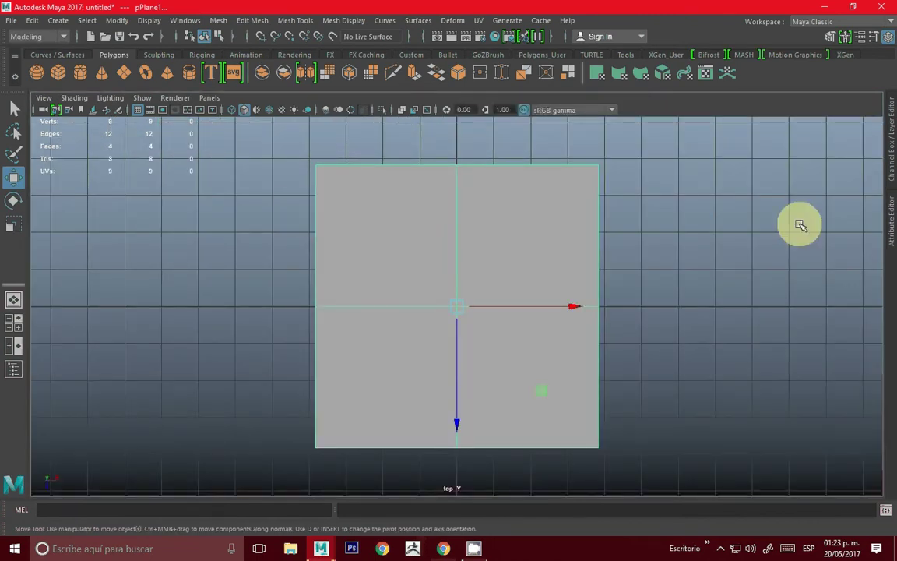
pyautogui.moveTo(733, 168); pyautogui.dragTo(640, 170, button='right')
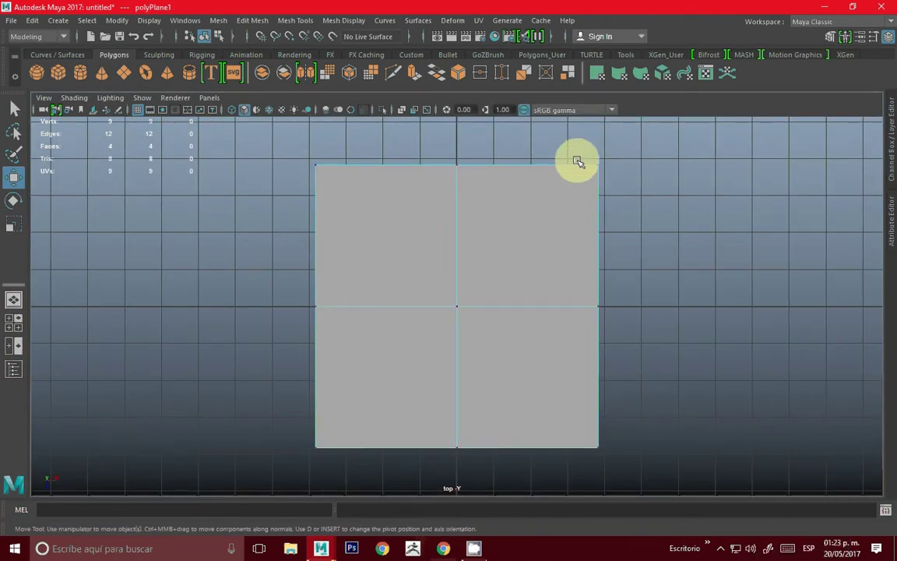
# Select the four corner vertices, enable X-Ray, and scale them inward toward the cookie edge
pyautogui.click(596, 165)
pyautogui.keyDown('shift'); pyautogui.moveTo(287, 393); pyautogui.dragTo(460, 465); pyautogui.keyUp('shift')
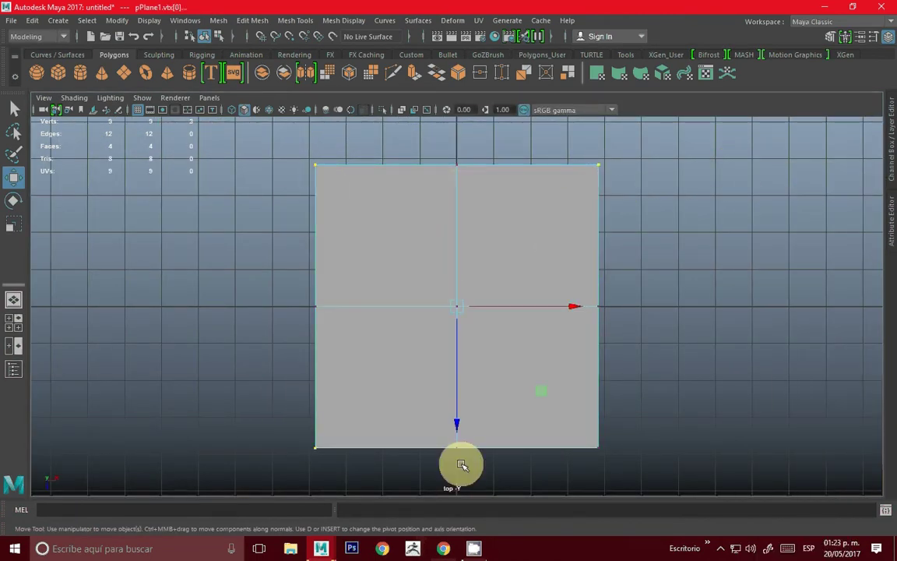
pyautogui.press('e')
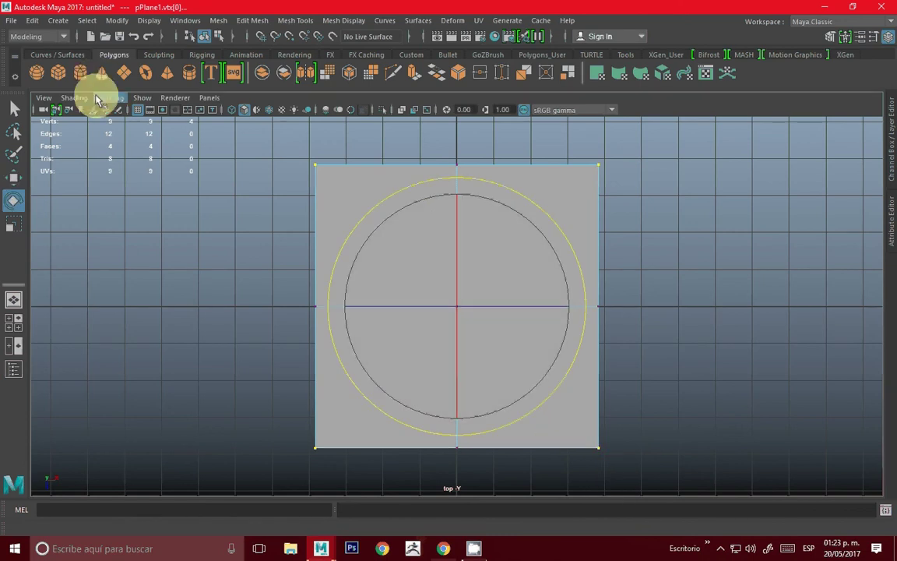
pyautogui.click(75, 97)
pyautogui.click(85, 236)
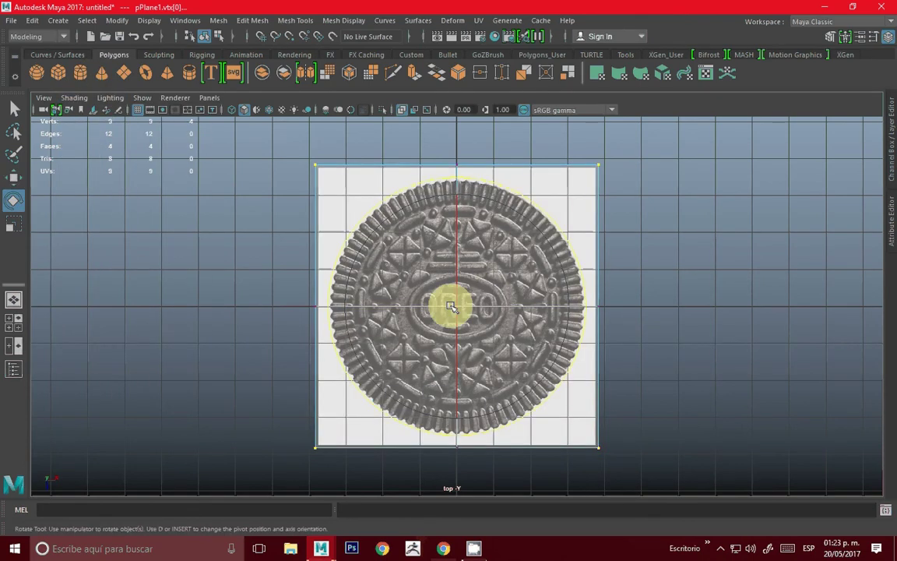
pyautogui.press('r')
pyautogui.moveTo(461, 303); pyautogui.dragTo(396, 315)
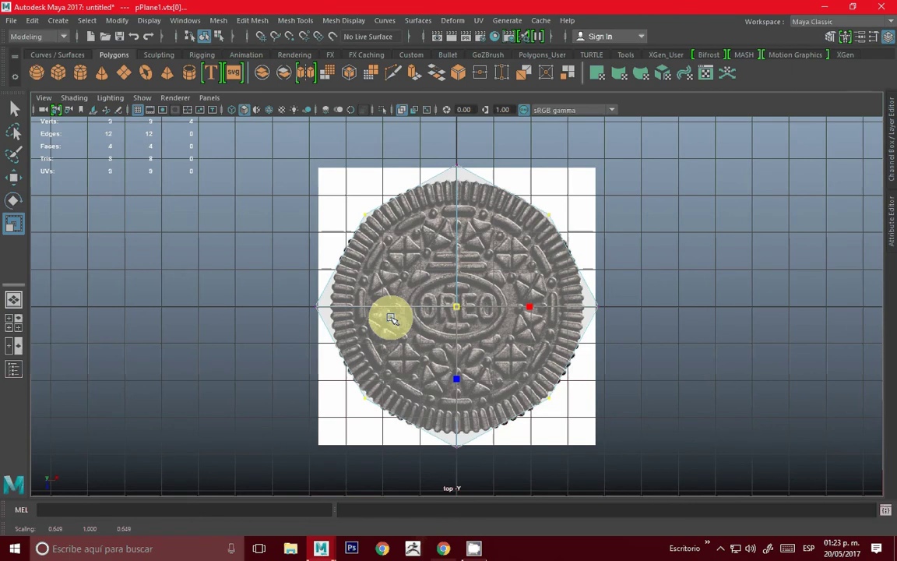
# Select the middle edge vertices and pull the top and bottom ones in to fit the cookie
pyautogui.moveTo(288, 257); pyautogui.dragTo(339, 333)
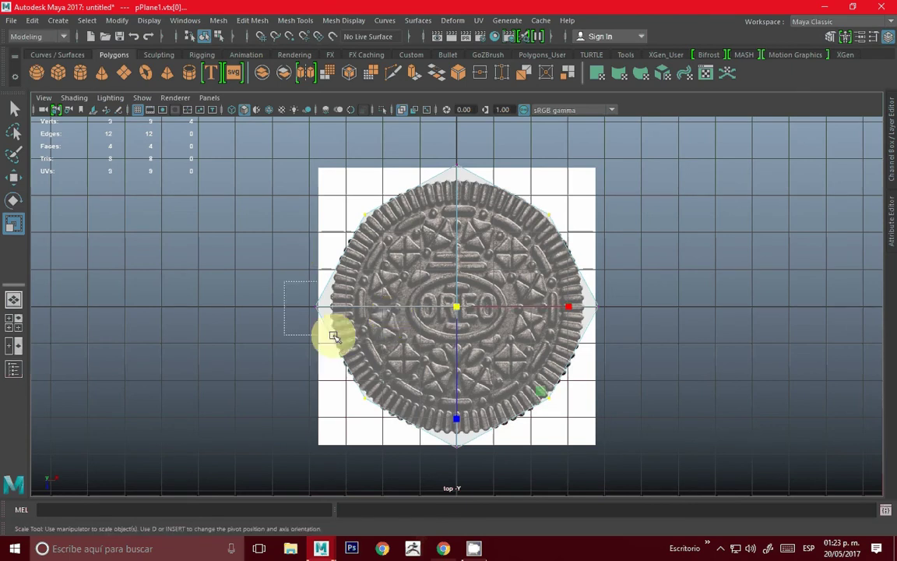
pyautogui.moveTo(632, 293); pyautogui.dragTo(581, 338)
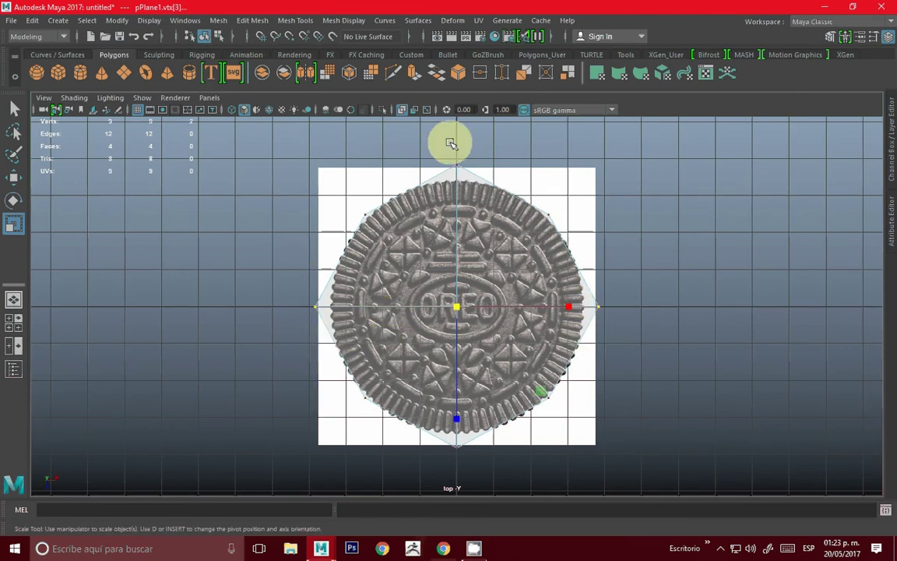
pyautogui.keyDown('shift'); pyautogui.moveTo(437, 148); pyautogui.dragTo(476, 181); pyautogui.keyUp('shift')
pyautogui.keyDown('shift'); pyautogui.moveTo(464, 467); pyautogui.dragTo(444, 432); pyautogui.keyUp('shift')
pyautogui.moveTo(458, 330)
pyautogui.mouseDown(button='middle')
pyautogui.moveTo(436, 308)
pyautogui.moveTo(458, 291)
pyautogui.mouseUp(button='middle')
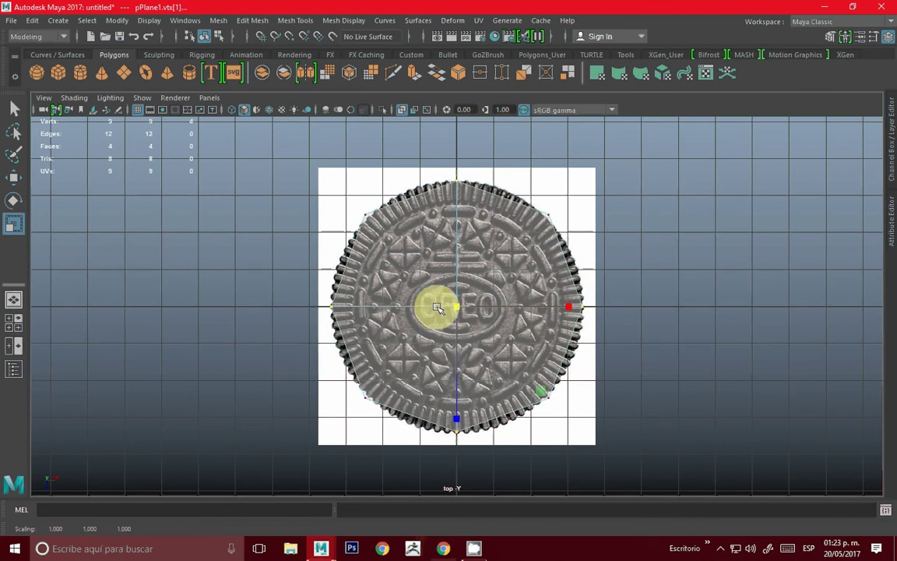
pyautogui.moveTo(501, 190); pyautogui.dragTo(595, 176, button='right')
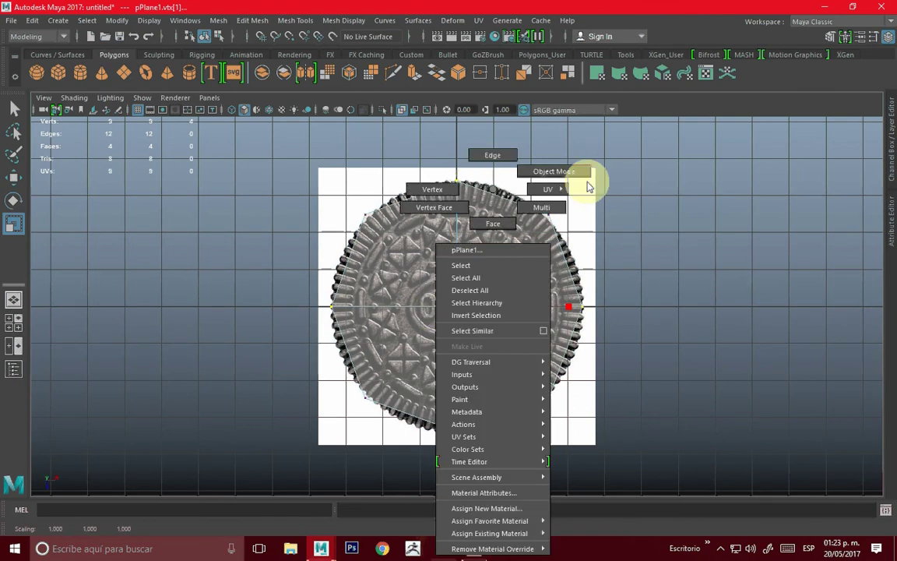
# In the perspective view, orbit around the octagonal plane and browse the Mesh menu
pyautogui.press('space')
pyautogui.press('space')
pyautogui.scroll(2, 479, 273)
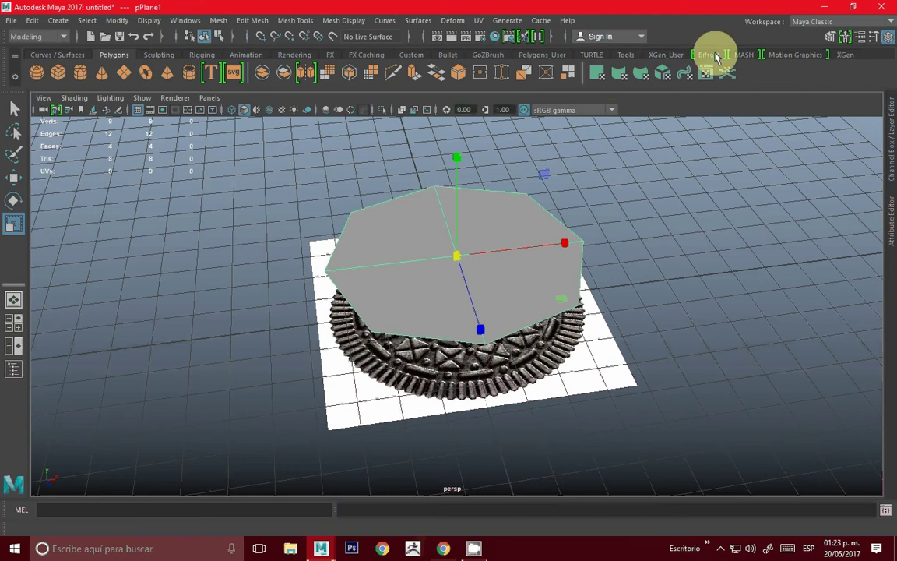
pyautogui.click(625, 56)
pyautogui.keyDown('alt'); pyautogui.moveTo(461, 246); pyautogui.dragTo(395, 109); pyautogui.keyUp('alt')
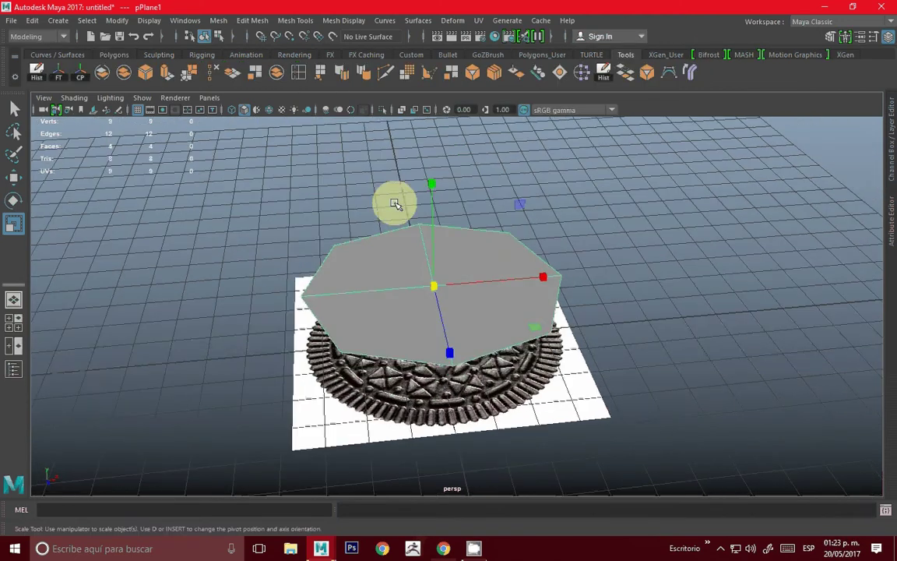
pyautogui.click(220, 21)
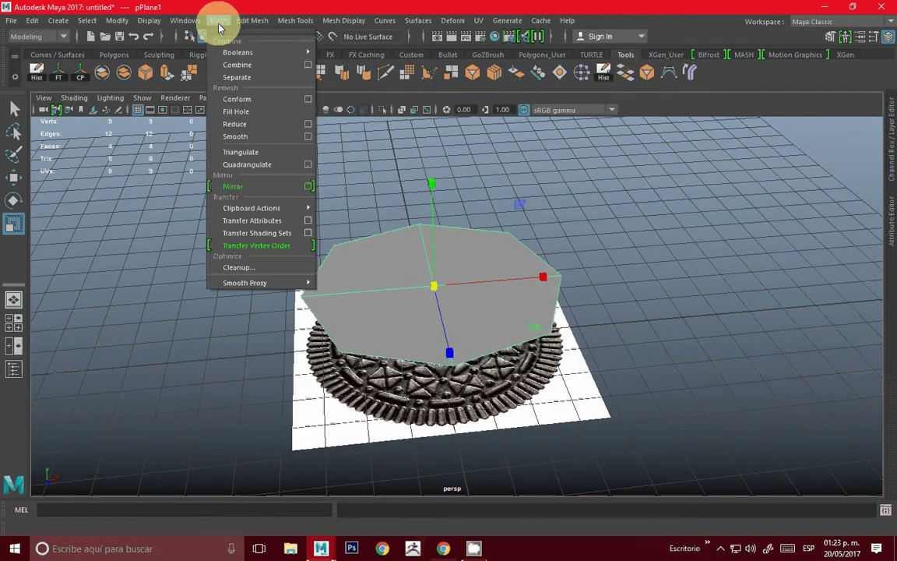
pyautogui.moveTo(295, 21)
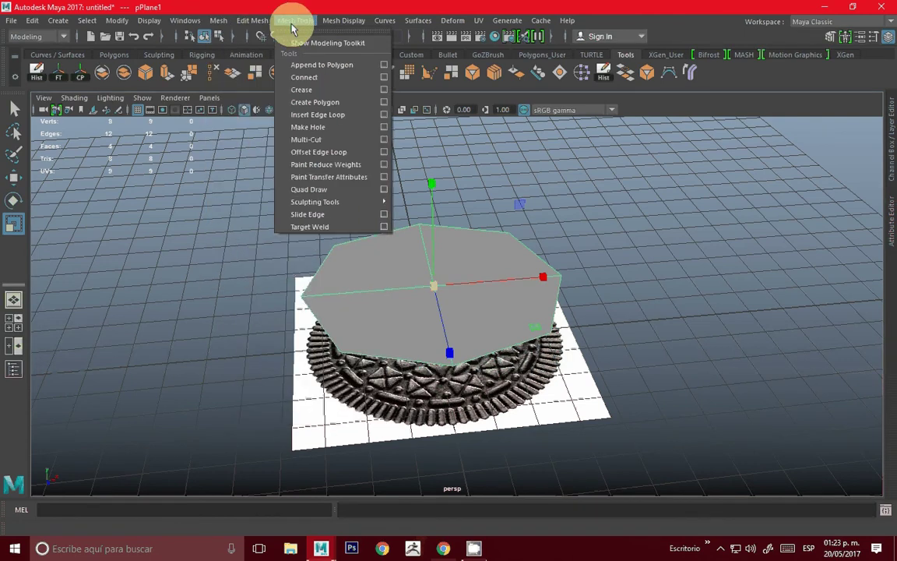
pyautogui.click(260, 5)
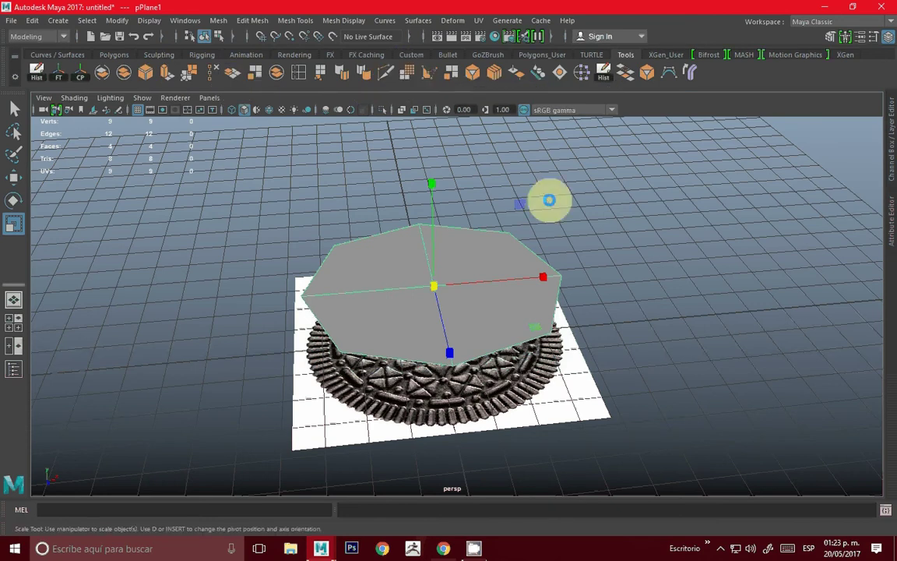
# Smooth the plane into more faces and, in top view, stretch its top and bottom vertices to the rim
pyautogui.press('g')
pyautogui.press('space')
pyautogui.moveTo(411, 246); pyautogui.dragTo(248, 218)
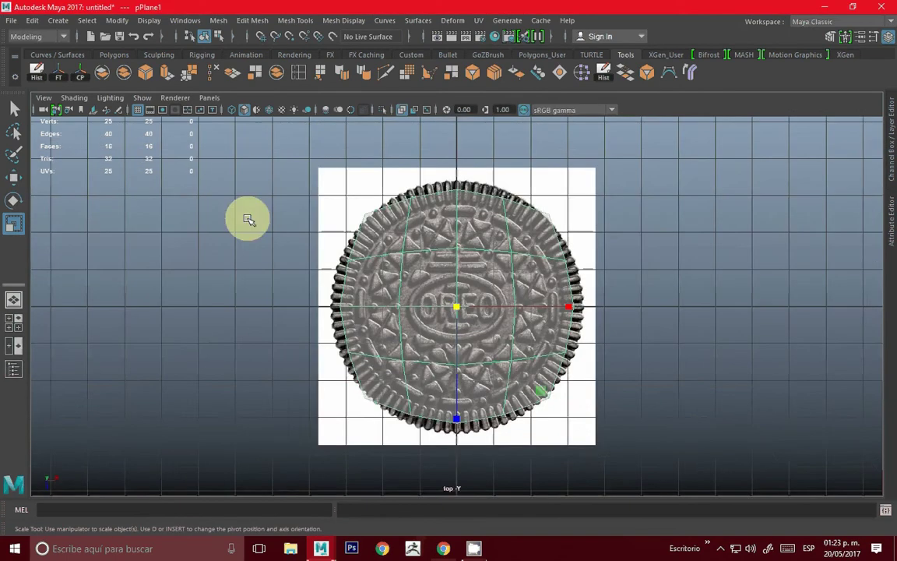
pyautogui.moveTo(499, 250); pyautogui.dragTo(450, 181, button='right')
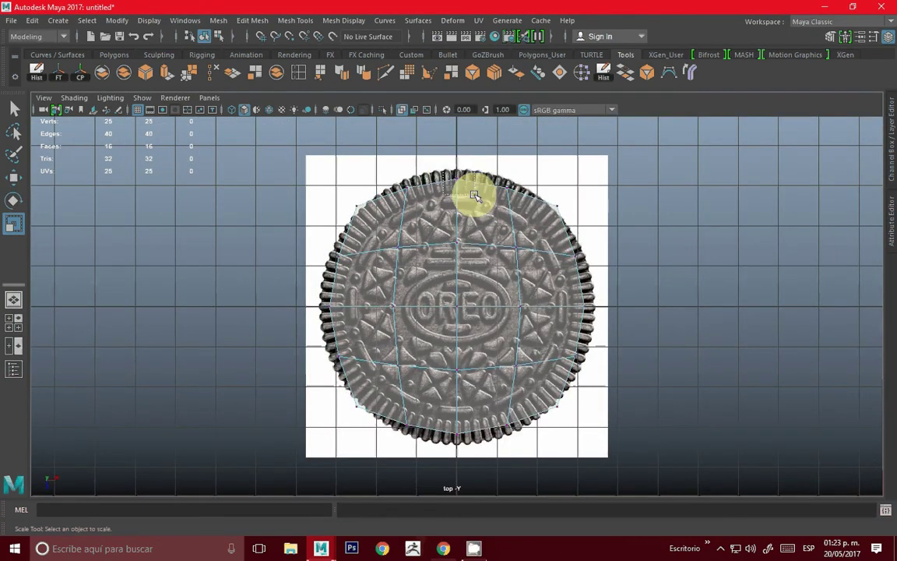
pyautogui.moveTo(451, 171); pyautogui.dragTo(476, 193)
pyautogui.keyDown('shift'); pyautogui.click(471, 450); pyautogui.keyUp('shift')
pyautogui.moveTo(466, 324); pyautogui.dragTo(466, 309)
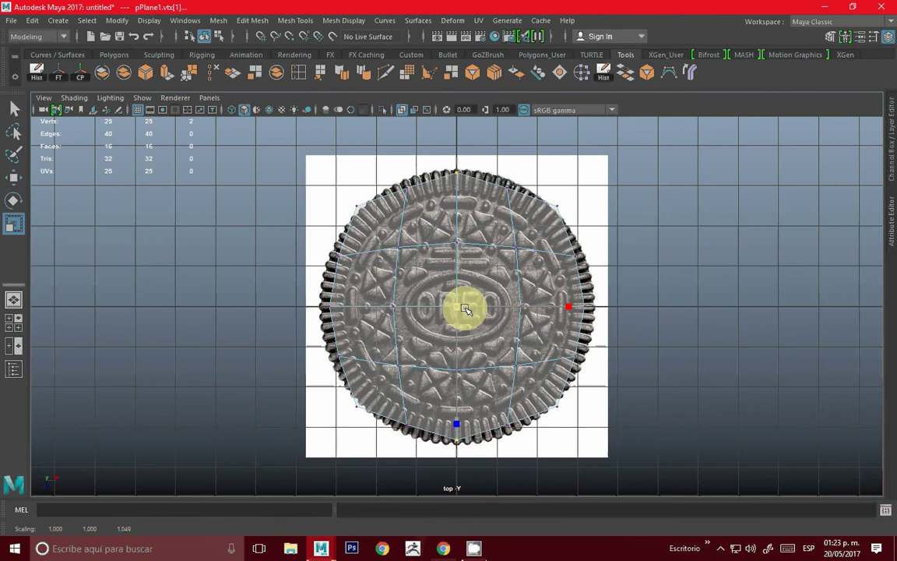
# Reselect the top and bottom vertices and scale them toward the cookie outline
pyautogui.moveTo(515, 200); pyautogui.dragTo(396, 178)
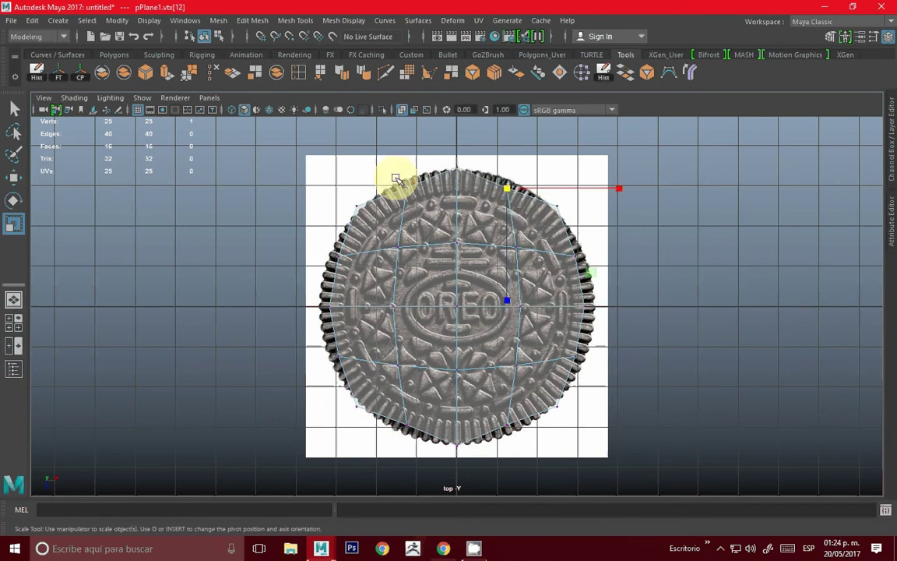
pyautogui.moveTo(445, 162); pyautogui.dragTo(469, 181)
pyautogui.keyDown('shift'); pyautogui.moveTo(420, 450); pyautogui.dragTo(502, 418); pyautogui.keyUp('shift')
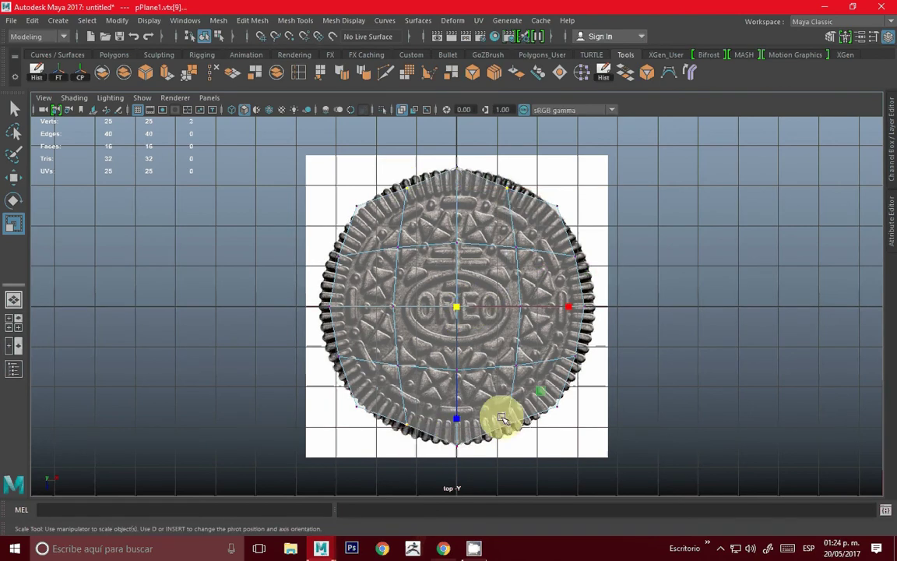
pyautogui.moveTo(451, 301); pyautogui.dragTo(466, 304)
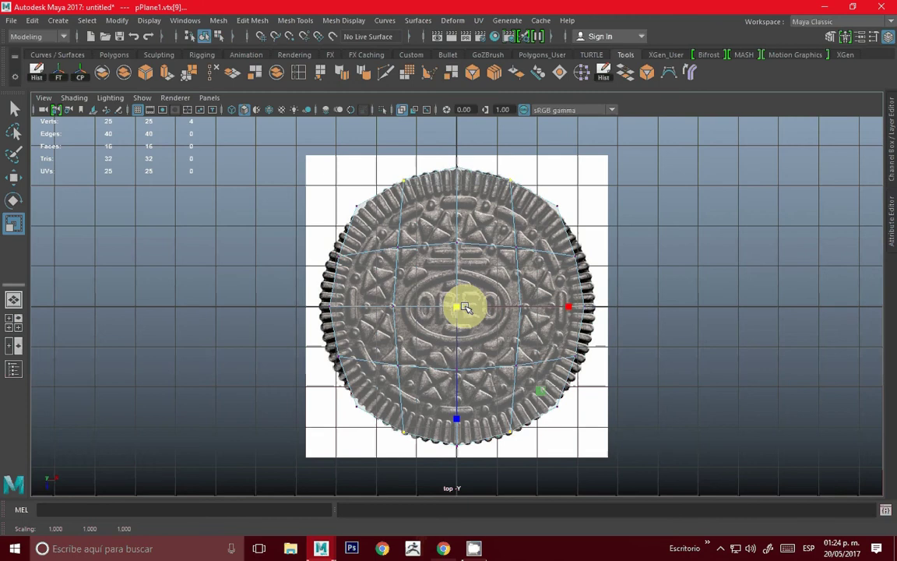
# Select the side rim vertices and stretch them along X to match the cookie width
pyautogui.keyDown('shift'); pyautogui.moveTo(581, 351); pyautogui.dragTo(587, 366); pyautogui.keyUp('shift')
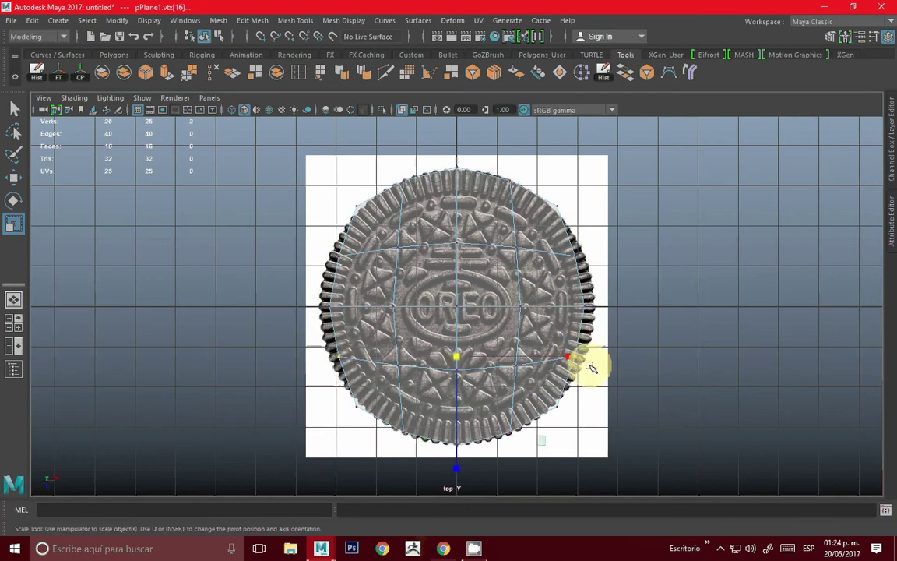
pyautogui.keyDown('shift'); pyautogui.click(345, 255); pyautogui.keyUp('shift')
pyautogui.keyDown('shift'); pyautogui.click(602, 271); pyautogui.keyUp('shift')
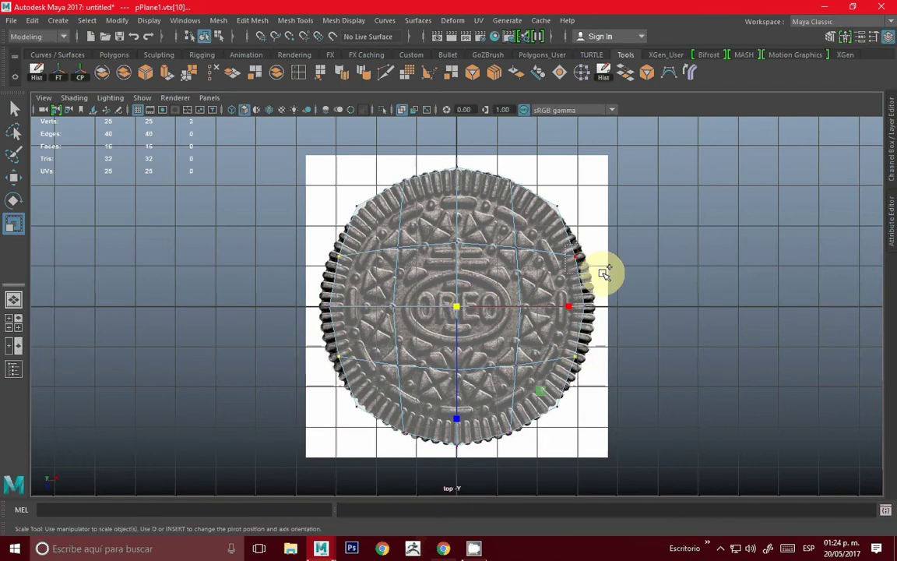
pyautogui.keyDown('shift'); pyautogui.click(604, 272); pyautogui.keyUp('shift')
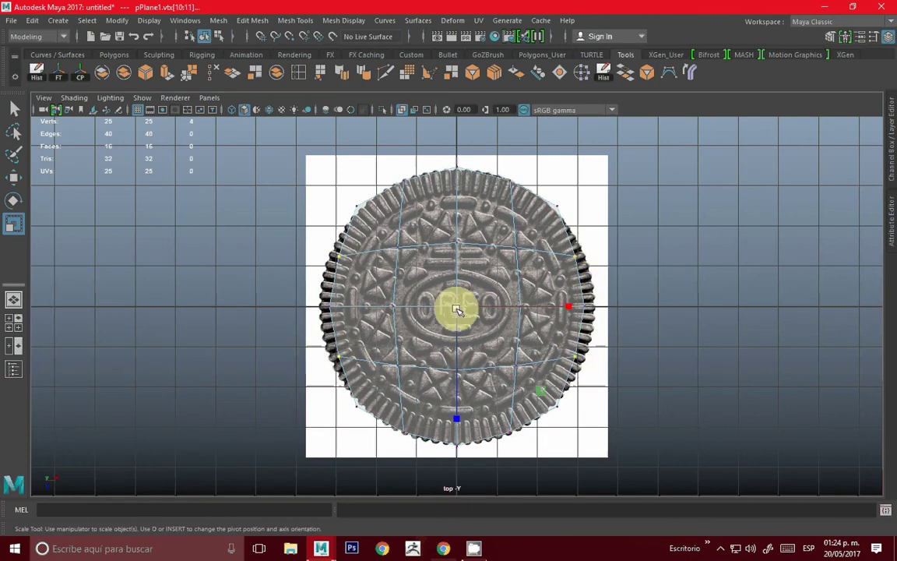
pyautogui.click(353, 331)
pyautogui.keyDown('shift'); pyautogui.moveTo(638, 301); pyautogui.dragTo(581, 312); pyautogui.keyUp('shift')
pyautogui.moveTo(421, 304); pyautogui.dragTo(468, 304, button='middle')
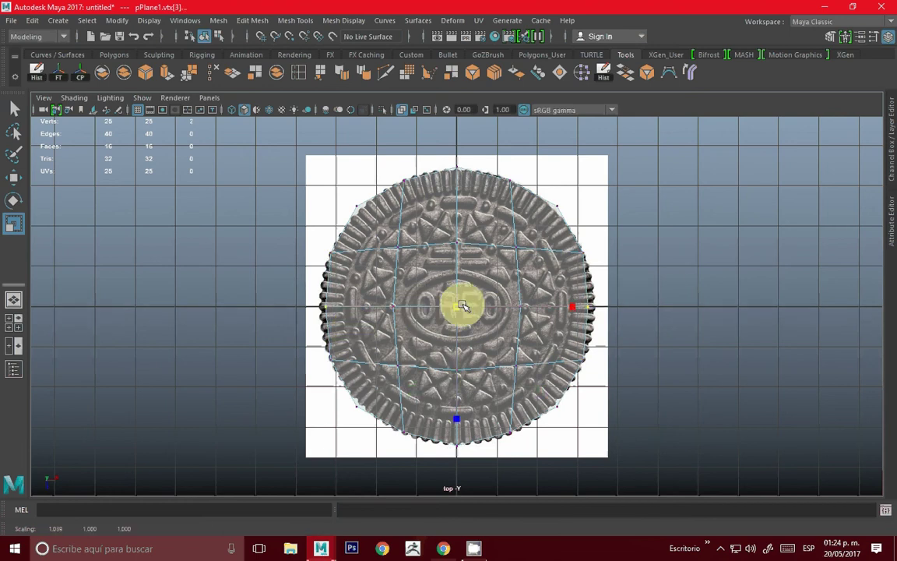
# Select the four corner rim vertices to round out the disc outline
pyautogui.click(357, 205)
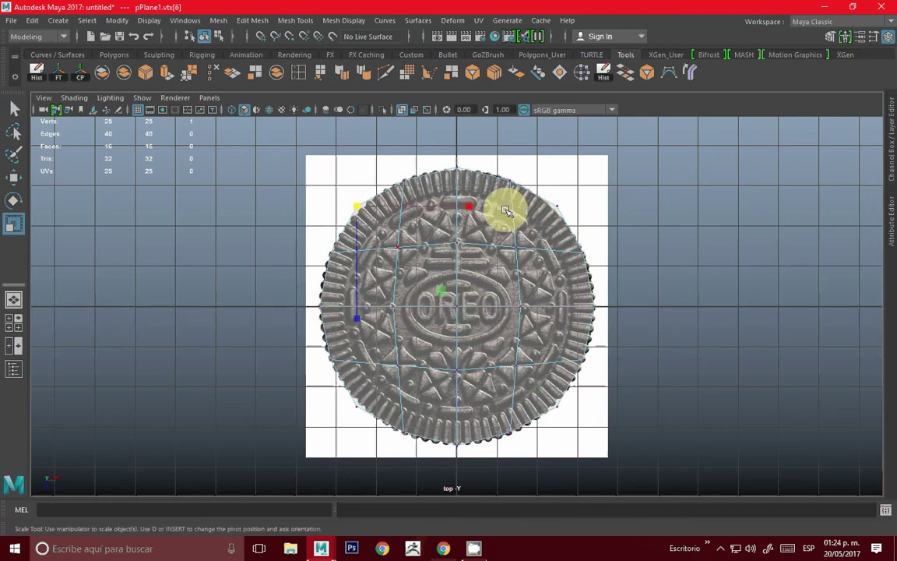
pyautogui.keyDown('shift'); pyautogui.click(556, 206); pyautogui.keyUp('shift')
pyautogui.keyDown('shift'); pyautogui.click(366, 411); pyautogui.keyUp('shift')
pyautogui.keyDown('shift'); pyautogui.click(561, 412); pyautogui.keyUp('shift')
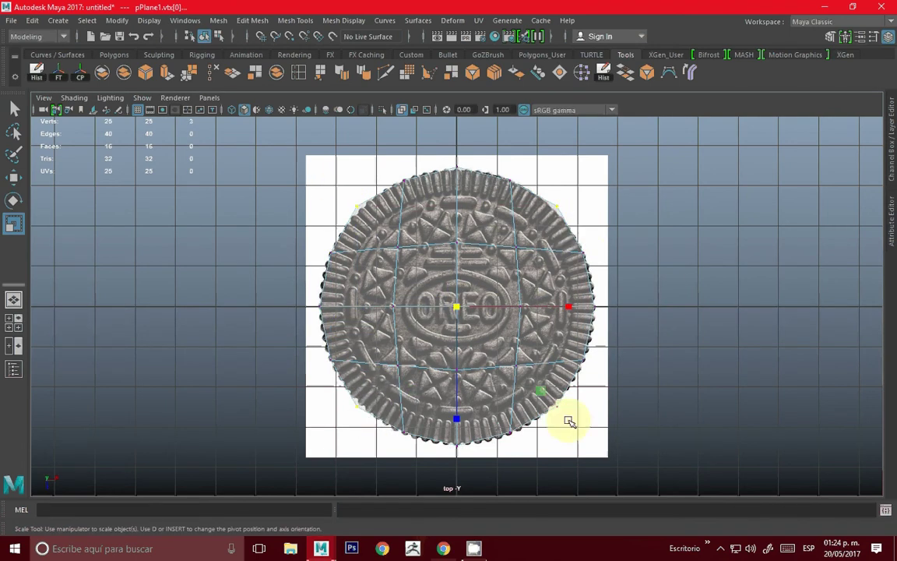
pyautogui.keyDown('shift'); pyautogui.click(569, 421); pyautogui.keyUp('shift')
pyautogui.click(457, 307)
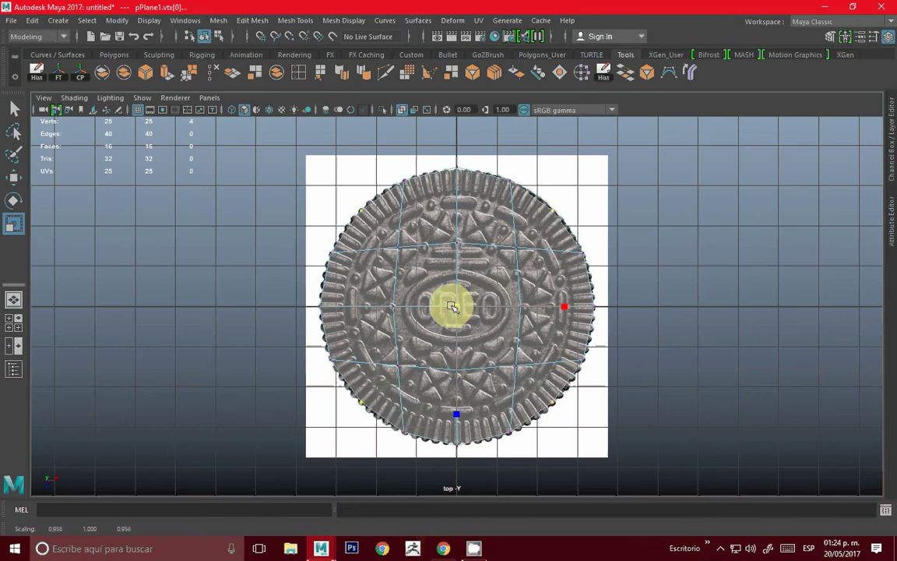
pyautogui.press('space')
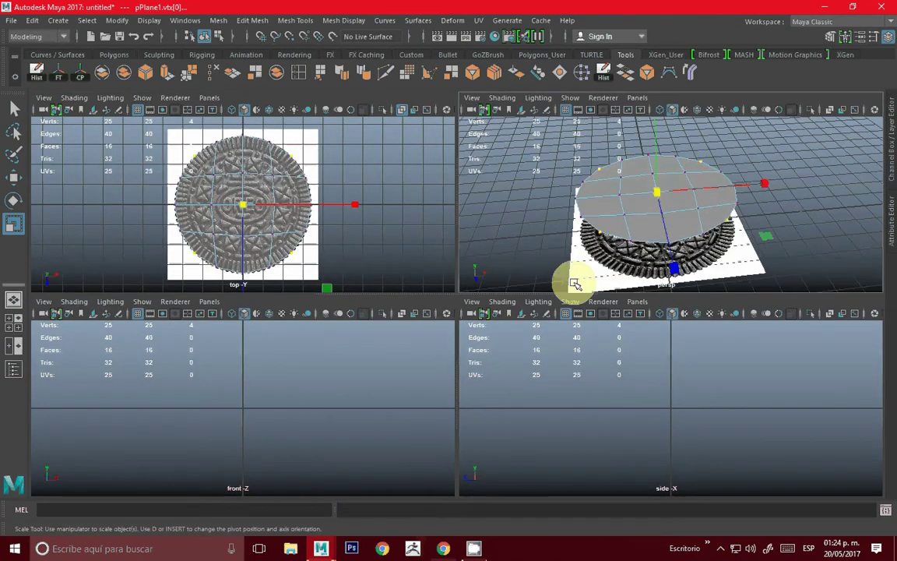
# In object mode in the perspective view, select the grey disc and activate the Move tool
pyautogui.press('space')
pyautogui.moveTo(525, 190); pyautogui.dragTo(590, 180, button='right')
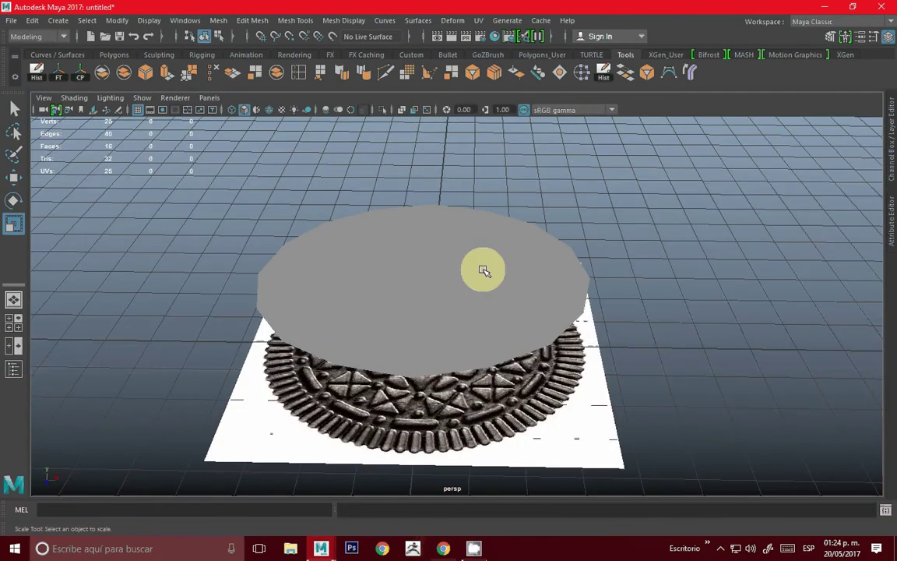
pyautogui.click(483, 270)
pyautogui.keyDown('alt'); pyautogui.moveTo(483, 271); pyautogui.dragTo(379, 195); pyautogui.keyUp('alt')
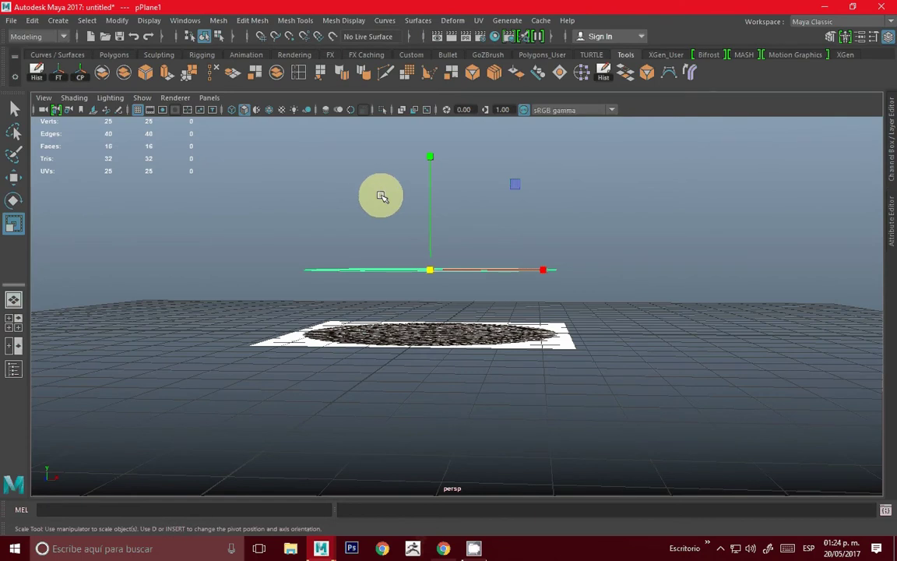
pyautogui.keyDown('alt'); pyautogui.moveTo(487, 206); pyautogui.dragTo(467, 212); pyautogui.keyUp('alt')
pyautogui.press('w')
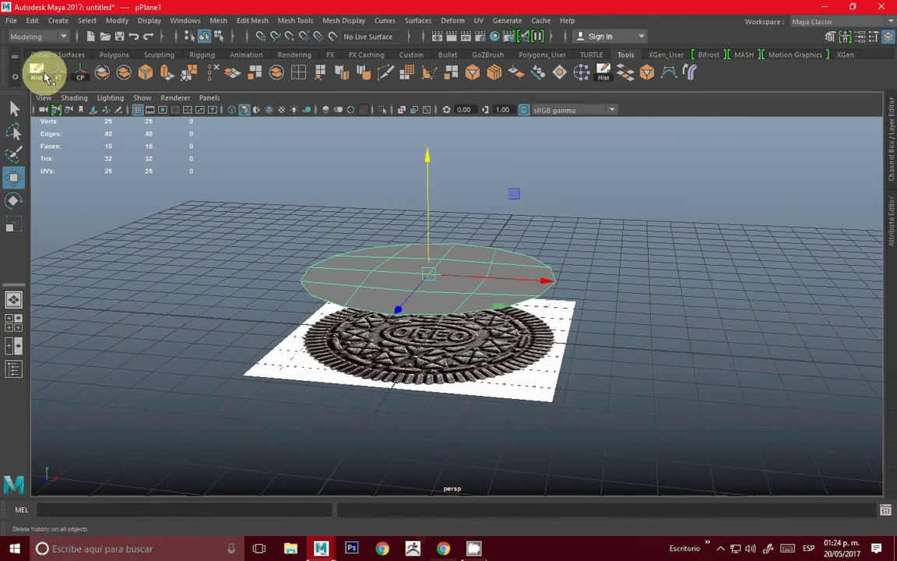
pyautogui.scroll(2, 413, 223)
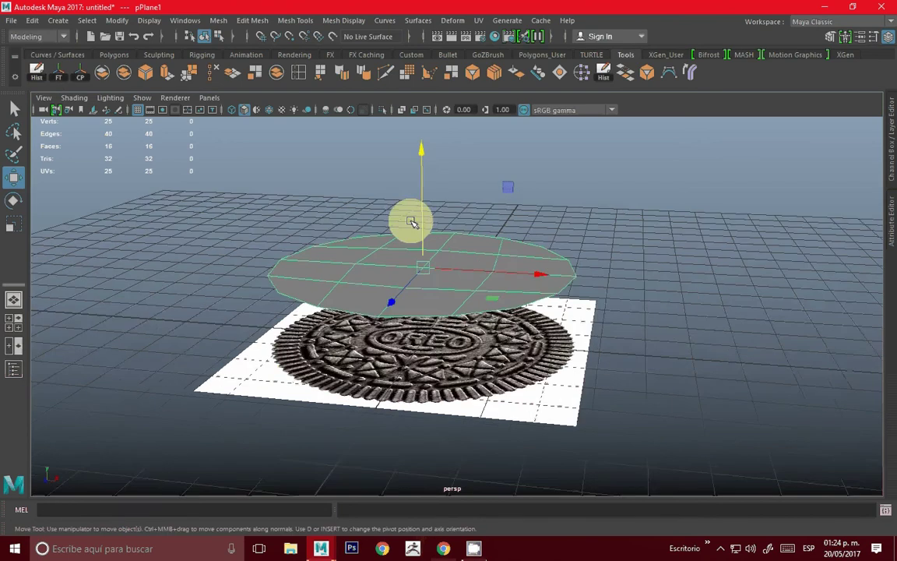
pyautogui.moveTo(412, 223)
pyautogui.keyDown('alt'); pyautogui.mouseDown()
pyautogui.moveTo(427, 190)
pyautogui.moveTo(459, 187)
pyautogui.moveTo(389, 214)
pyautogui.moveTo(382, 209)
pyautogui.mouseUp(); pyautogui.keyUp('alt')
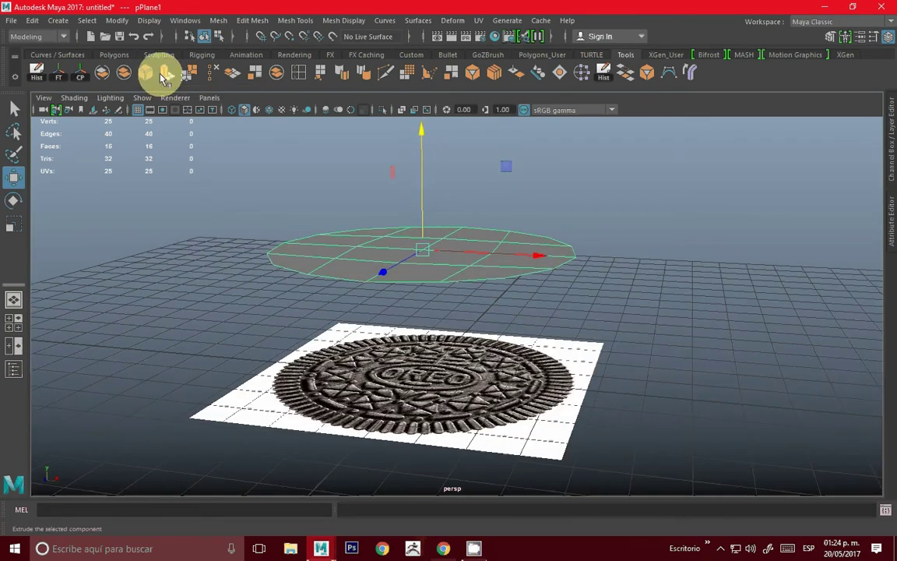
# Extrude the 16-face disc into a thick solid slab, then reverse its normals
pyautogui.click(165, 78)
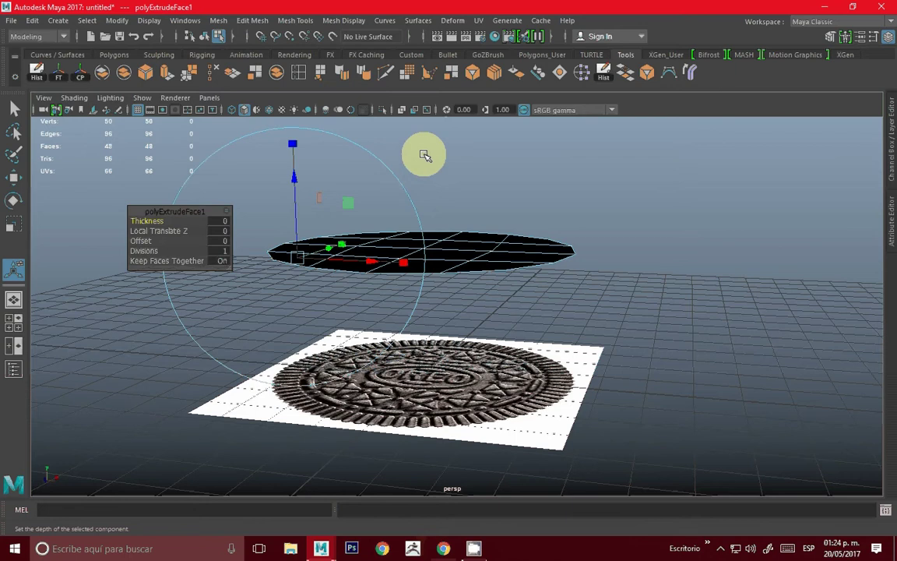
pyautogui.hotkey('ctrl', 'z')
pyautogui.hotkey('ctrl', 'z')
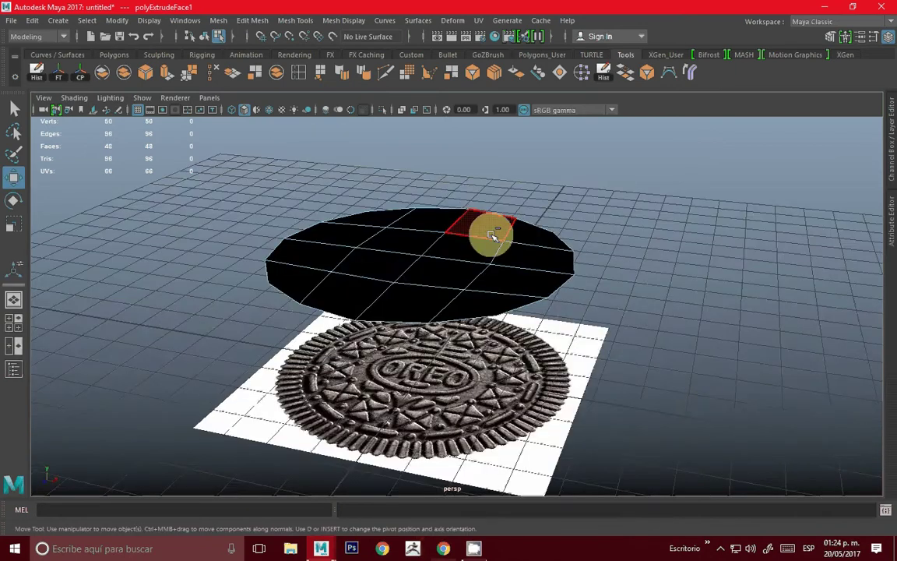
pyautogui.hotkey('ctrl', 'z')
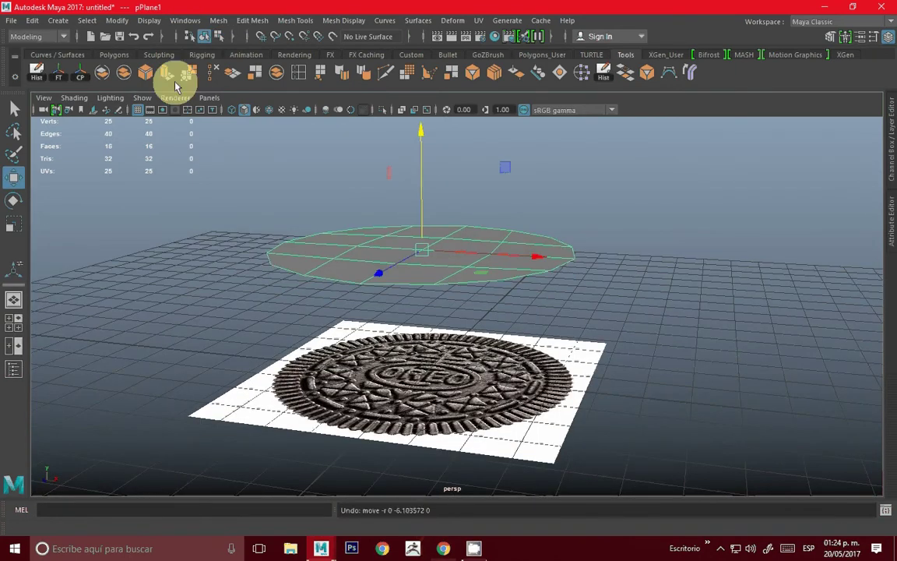
pyautogui.click(167, 73)
pyautogui.moveTo(292, 166); pyautogui.dragTo(304, 193)
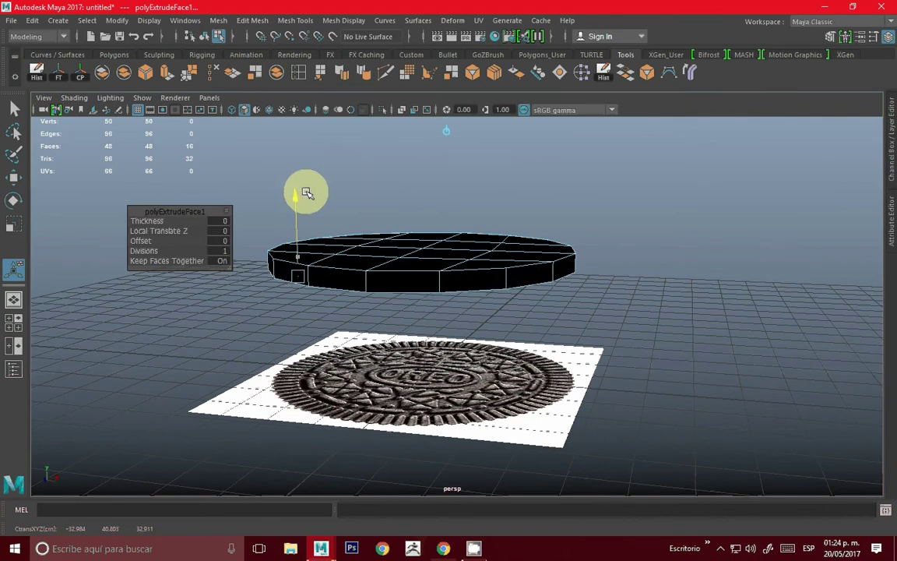
pyautogui.moveTo(308, 193)
pyautogui.mouseDown()
pyautogui.moveTo(492, 249)
pyautogui.moveTo(530, 221)
pyautogui.moveTo(376, 225)
pyautogui.moveTo(631, 154)
pyautogui.mouseUp()
pyautogui.press('q')
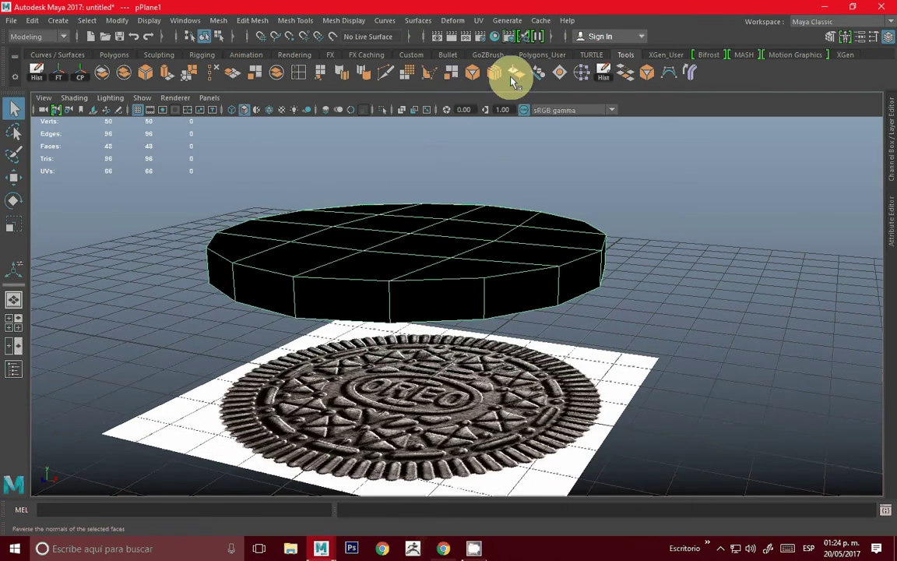
pyautogui.click(516, 78)
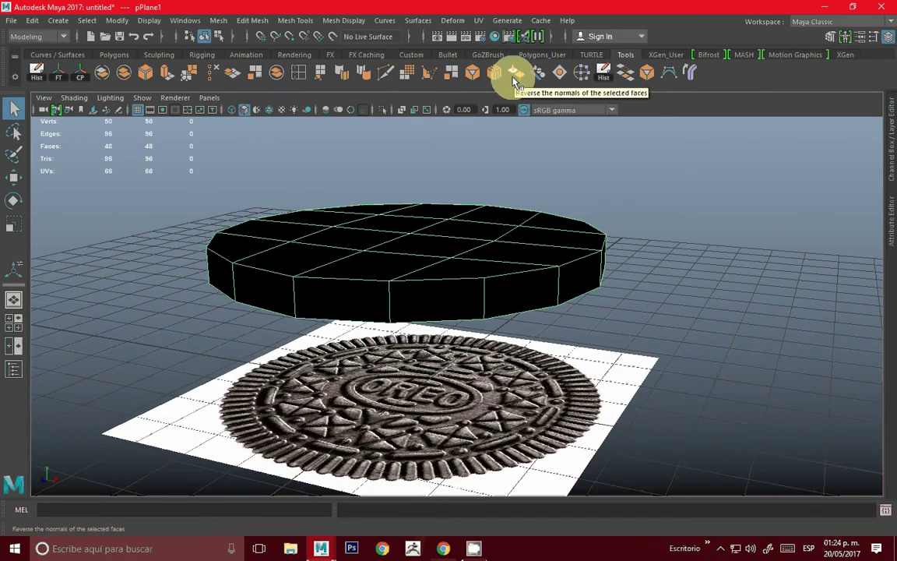
# Raise the disc, duplicate it, and move the copy below, scaled slightly smaller
pyautogui.click(436, 256)
pyautogui.moveTo(436, 256)
pyautogui.keyDown('alt'); pyautogui.mouseDown()
pyautogui.moveTo(437, 177)
pyautogui.moveTo(424, 190)
pyautogui.moveTo(432, 207)
pyautogui.mouseUp(); pyautogui.keyUp('alt')
pyautogui.hotkey('ctrl', 'd')
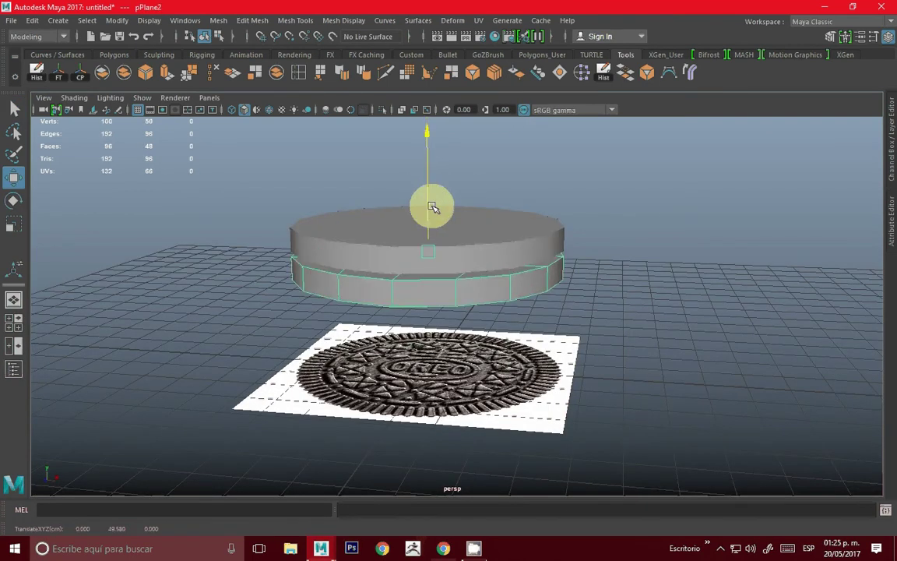
pyautogui.keyDown('alt'); pyautogui.moveTo(331, 226); pyautogui.dragTo(536, 254); pyautogui.keyUp('alt')
pyautogui.press('r')
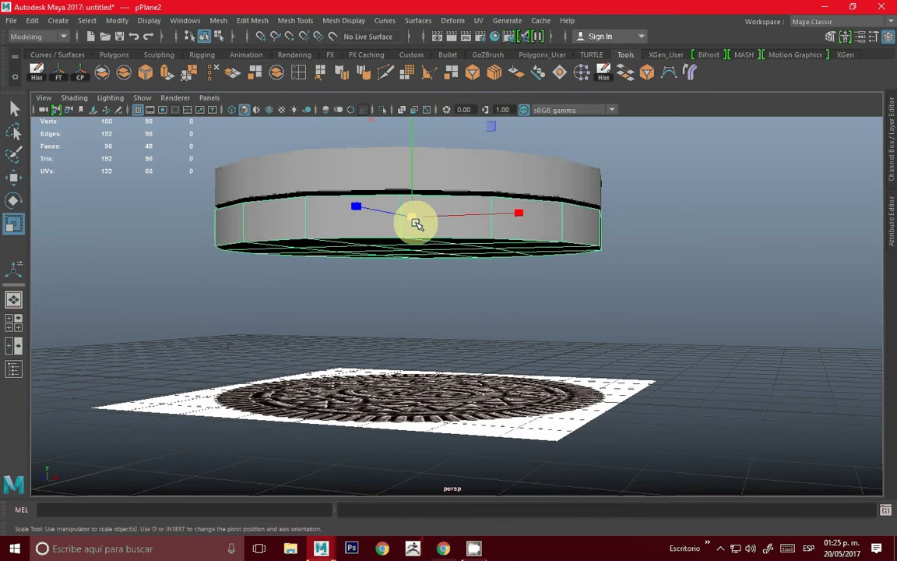
pyautogui.moveTo(417, 224)
pyautogui.mouseDown()
pyautogui.moveTo(380, 217)
pyautogui.moveTo(490, 161)
pyautogui.moveTo(397, 180)
pyautogui.moveTo(411, 170)
pyautogui.mouseUp()
pyautogui.press('w')
pyautogui.press('e')
pyautogui.moveTo(456, 230)
pyautogui.keyDown('alt'); pyautogui.mouseDown()
pyautogui.moveTo(435, 251)
pyautogui.moveTo(433, 179)
pyautogui.moveTo(420, 151)
pyautogui.mouseUp(); pyautogui.keyUp('alt')
pyautogui.press('r')
pyautogui.press('w')
# Maximise the front view and select the lower disc's cap faces
pyautogui.press('space')
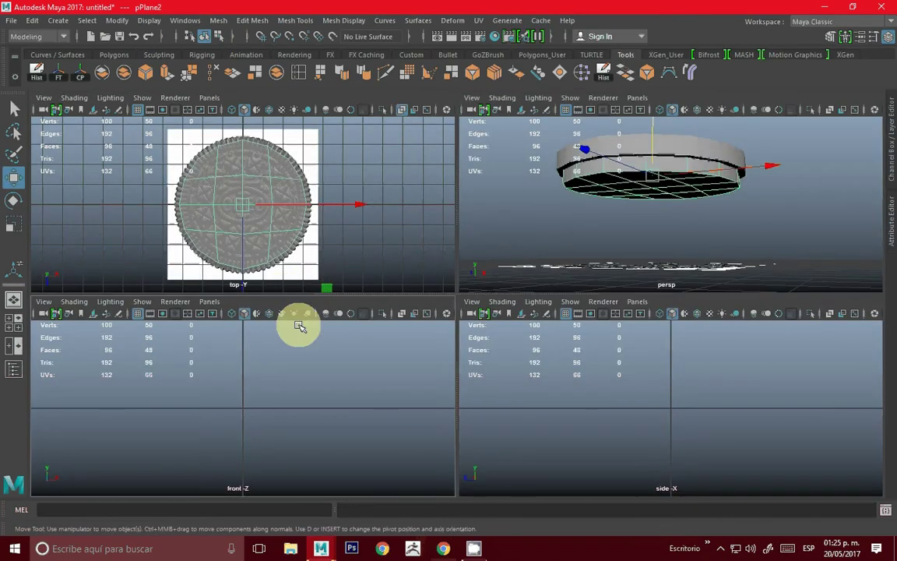
pyautogui.press('space')
pyautogui.moveTo(426, 173); pyautogui.dragTo(366, 154, button='right')
pyautogui.moveTo(90, 296); pyautogui.dragTo(849, 314)
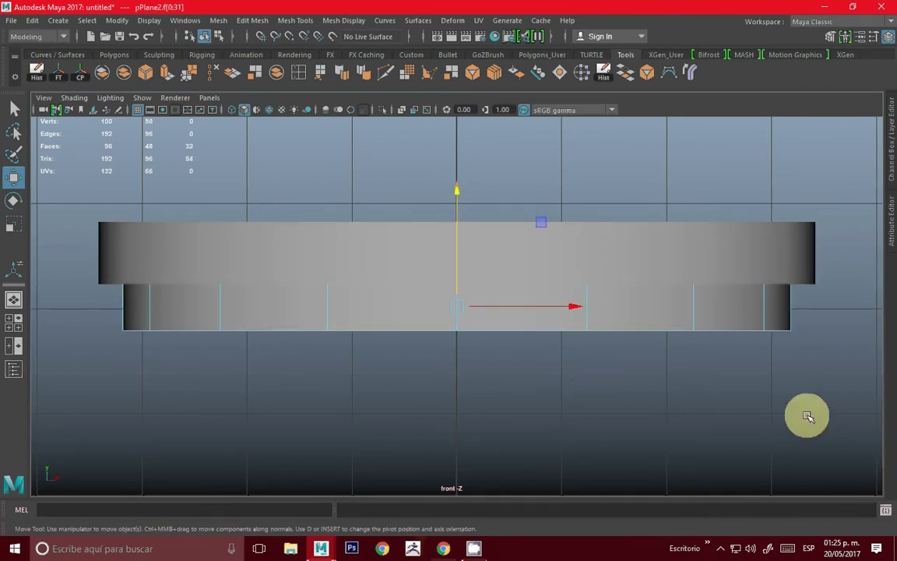
# Delete the lower disc's cap faces and insert an edge loop around its band
pyautogui.moveTo(577, 186); pyautogui.dragTo(681, 187, button='right')
pyautogui.press('Delete')
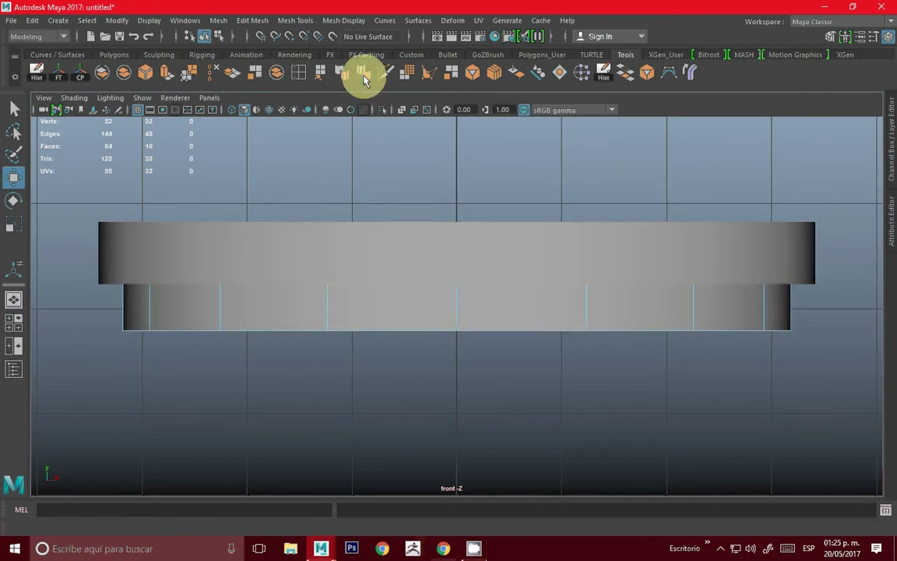
pyautogui.click(297, 73)
pyautogui.moveTo(326, 302); pyautogui.dragTo(330, 315)
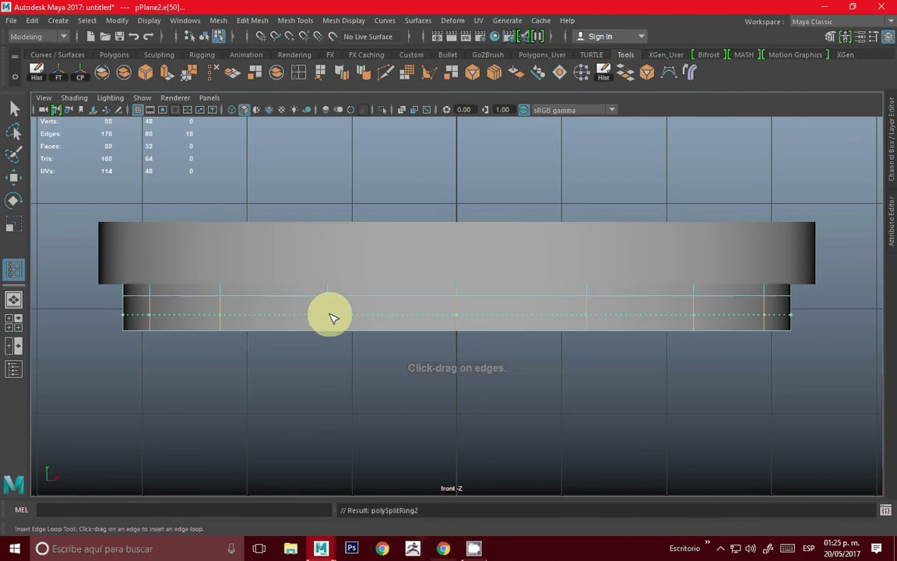
# Select the lower band's edge loop and scale it slightly outward
pyautogui.moveTo(345, 187); pyautogui.dragTo(357, 141, button='right')
pyautogui.press('w')
pyautogui.click(265, 296)
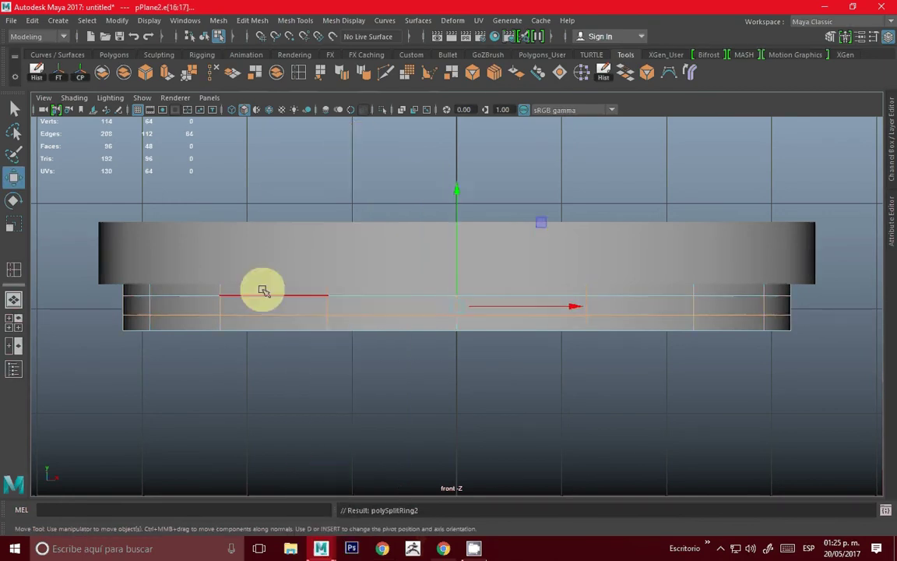
pyautogui.click(259, 314)
pyautogui.doubleClick(259, 313)
pyautogui.press('r')
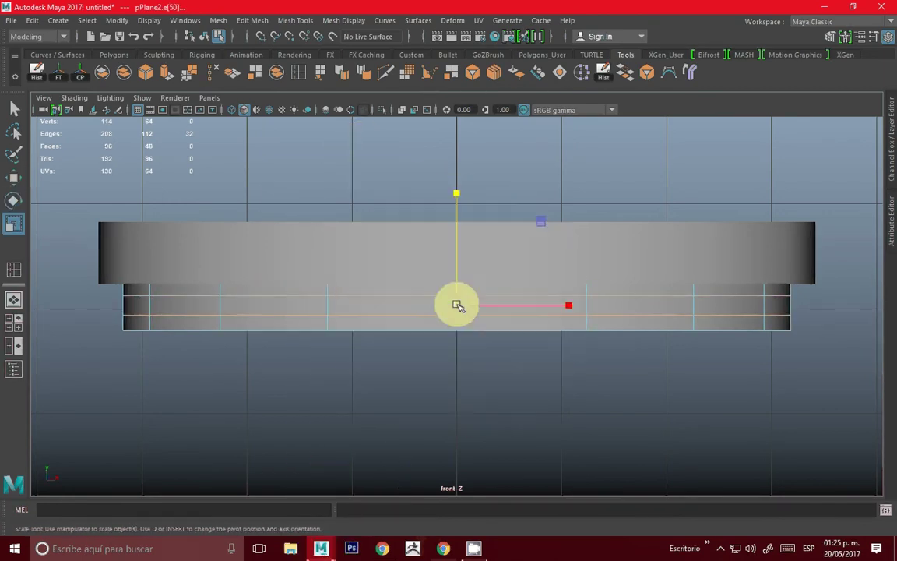
pyautogui.moveTo(456, 304); pyautogui.dragTo(466, 305)
# Return to the perspective view and orbit around the two-tier discs
pyautogui.press('space')
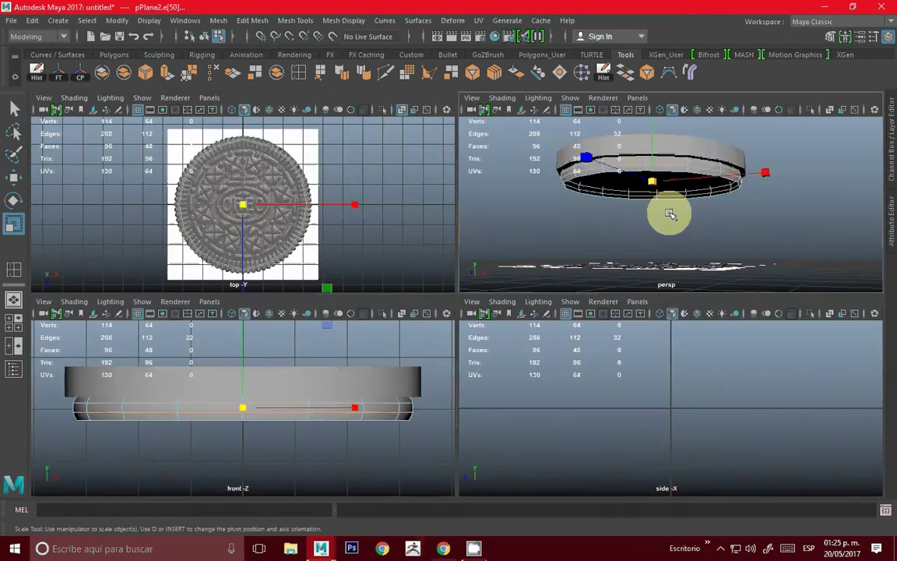
pyautogui.press('space')
pyautogui.moveTo(550, 189); pyautogui.dragTo(550, 241, button='right')
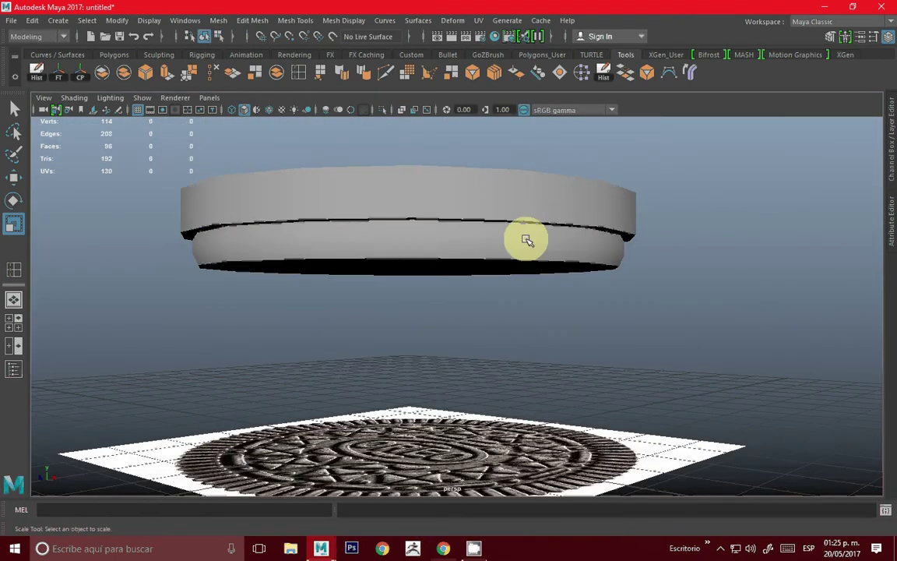
pyautogui.keyDown('alt'); pyautogui.moveTo(525, 240); pyautogui.dragTo(414, 220); pyautogui.keyUp('alt')
pyautogui.keyDown('alt'); pyautogui.moveTo(415, 221); pyautogui.dragTo(581, 267, button='right'); pyautogui.keyUp('alt')
pyautogui.click(582, 268)
pyautogui.keyDown('alt'); pyautogui.moveTo(421, 266); pyautogui.dragTo(581, 256); pyautogui.keyUp('alt')
pyautogui.click(511, 241)
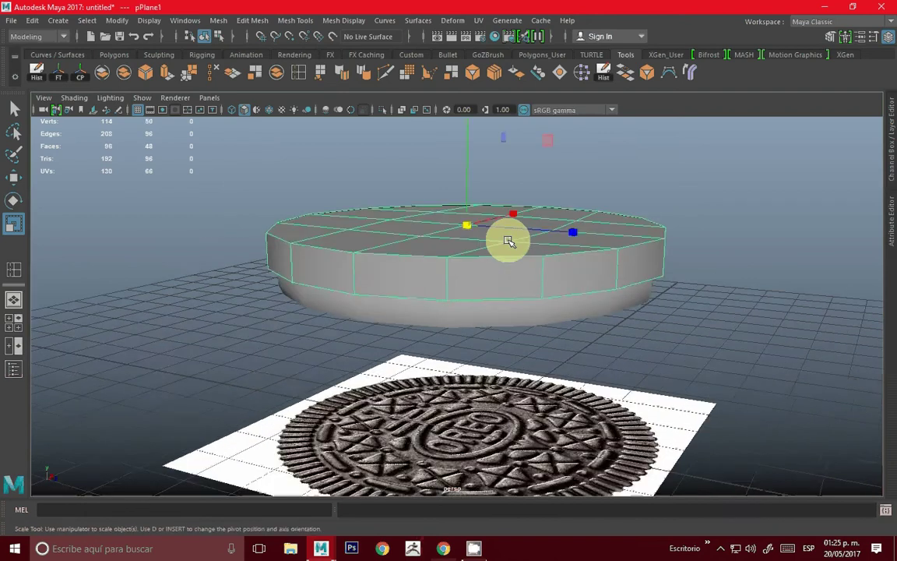
pyautogui.moveTo(511, 240)
pyautogui.keyDown('alt'); pyautogui.mouseDown()
pyautogui.moveTo(575, 230)
pyautogui.moveTo(450, 184)
pyautogui.moveTo(457, 217)
pyautogui.moveTo(461, 169)
pyautogui.moveTo(455, 194)
pyautogui.moveTo(457, 177)
pyautogui.moveTo(459, 187)
pyautogui.moveTo(480, 190)
pyautogui.mouseUp(); pyautogui.keyUp('alt')
pyautogui.press('w')
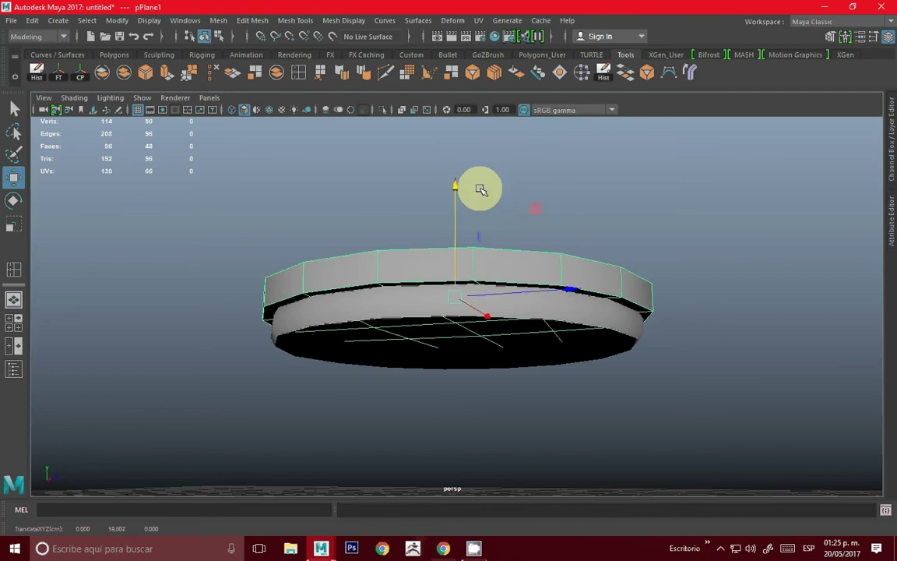
pyautogui.click(579, 222)
pyautogui.moveTo(579, 222)
pyautogui.keyDown('alt'); pyautogui.mouseDown()
pyautogui.moveTo(466, 242)
pyautogui.moveTo(508, 230)
pyautogui.moveTo(685, 280)
pyautogui.moveTo(741, 205)
pyautogui.moveTo(791, 248)
pyautogui.moveTo(662, 281)
pyautogui.moveTo(439, 231)
pyautogui.mouseUp(); pyautogui.keyUp('alt')
# Save the scene as 'Oreo Cookie 02.mb' in the Oreo Cookie project's scenes folder
pyautogui.scroll(5, 439, 230)
pyautogui.hotkey('ctrl', 's')
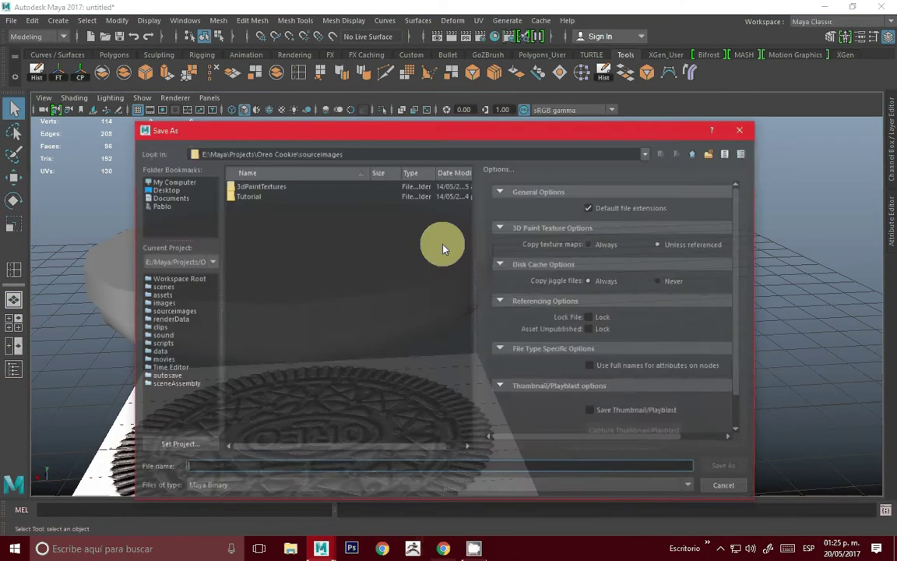
pyautogui.click(699, 155)
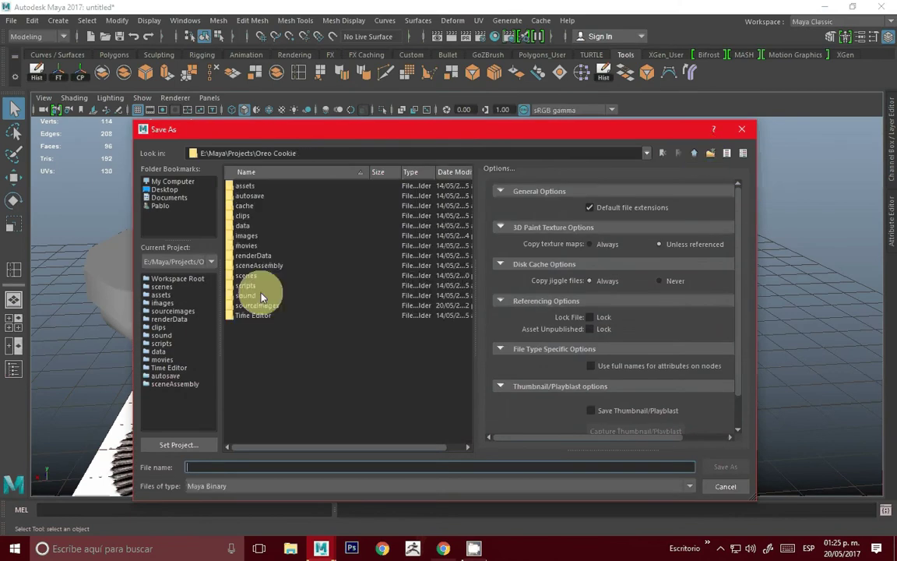
pyautogui.doubleClick(257, 280)
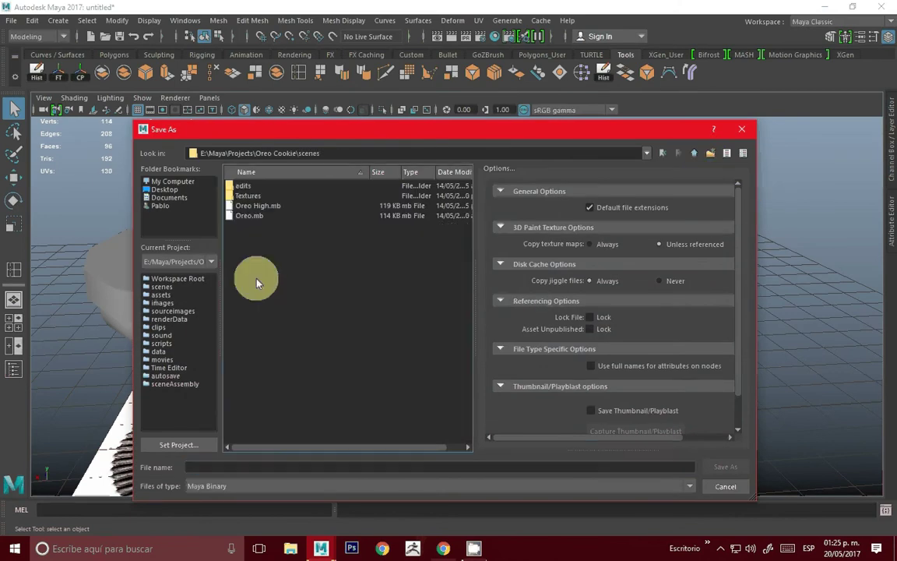
pyautogui.click(286, 468)
pyautogui.write('Oreo ')
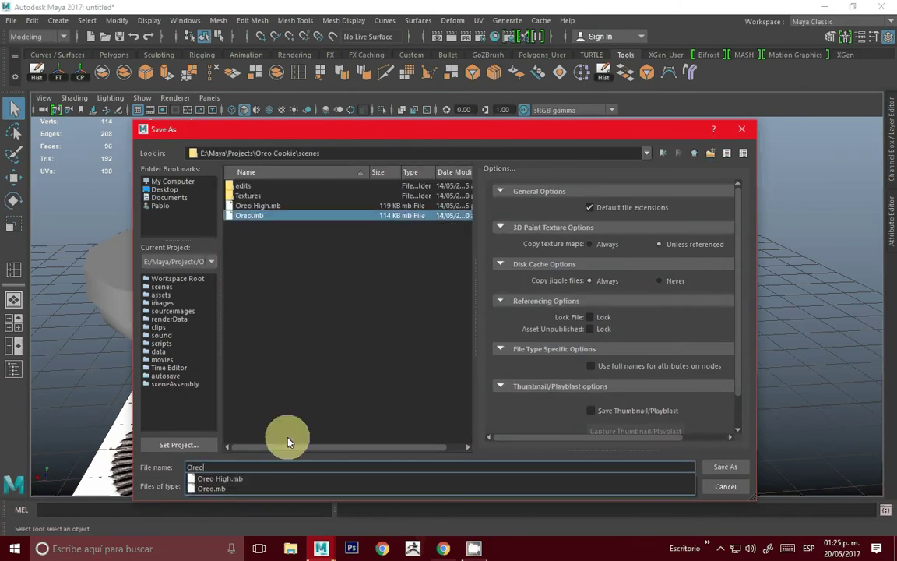
pyautogui.write('Coo')
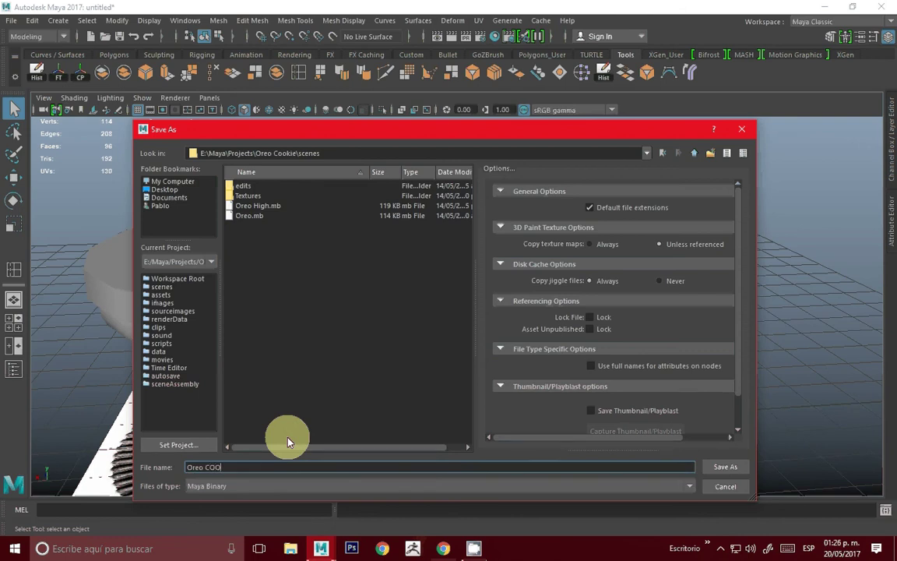
pyautogui.write('k')
pyautogui.write('ie 02')
pyautogui.press('Return')
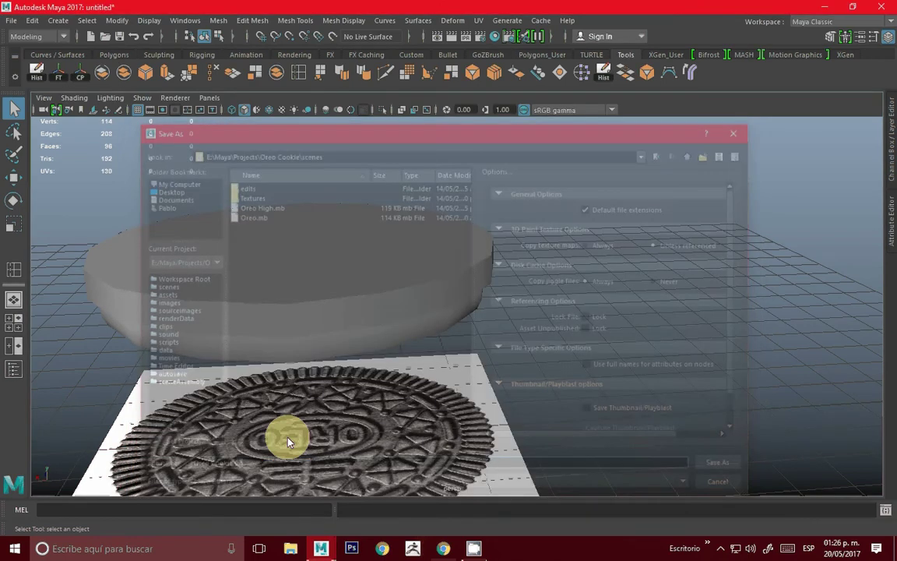
# Select both layers of the disc mesh from a side view
pyautogui.press('w')
pyautogui.keyDown('alt'); pyautogui.moveTo(309, 411); pyautogui.dragTo(448, 244); pyautogui.keyUp('alt')
pyautogui.keyDown('alt'); pyautogui.moveTo(448, 244); pyautogui.dragTo(433, 266, button='right'); pyautogui.keyUp('alt')
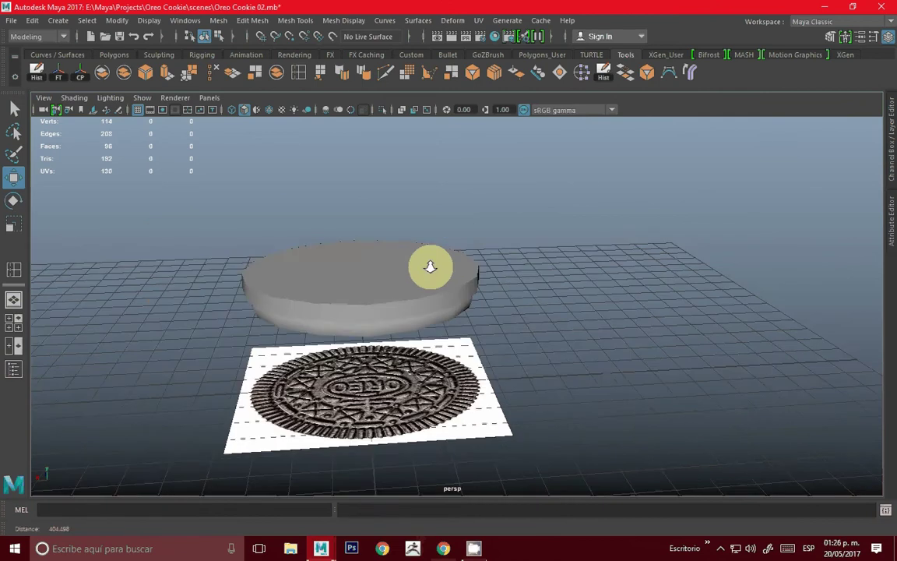
pyautogui.moveTo(432, 266)
pyautogui.keyDown('alt'); pyautogui.mouseDown()
pyautogui.moveTo(483, 298)
pyautogui.moveTo(440, 267)
pyautogui.moveTo(437, 292)
pyautogui.mouseUp(); pyautogui.keyUp('alt')
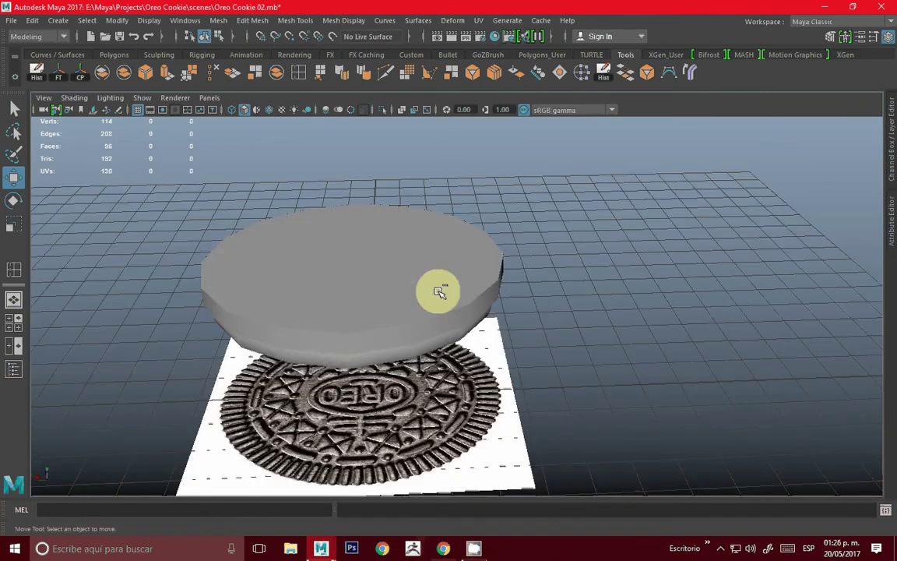
pyautogui.click(234, 321)
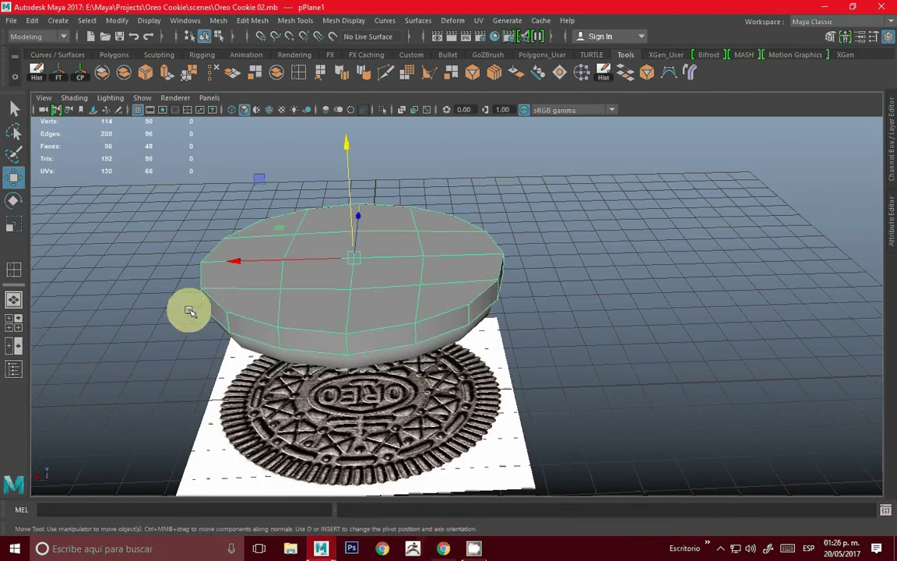
pyautogui.moveTo(188, 310); pyautogui.dragTo(307, 382)
pyautogui.keyDown('alt'); pyautogui.moveTo(350, 301); pyautogui.dragTo(354, 311); pyautogui.keyUp('alt')
pyautogui.hotkey('ctrl', 's')
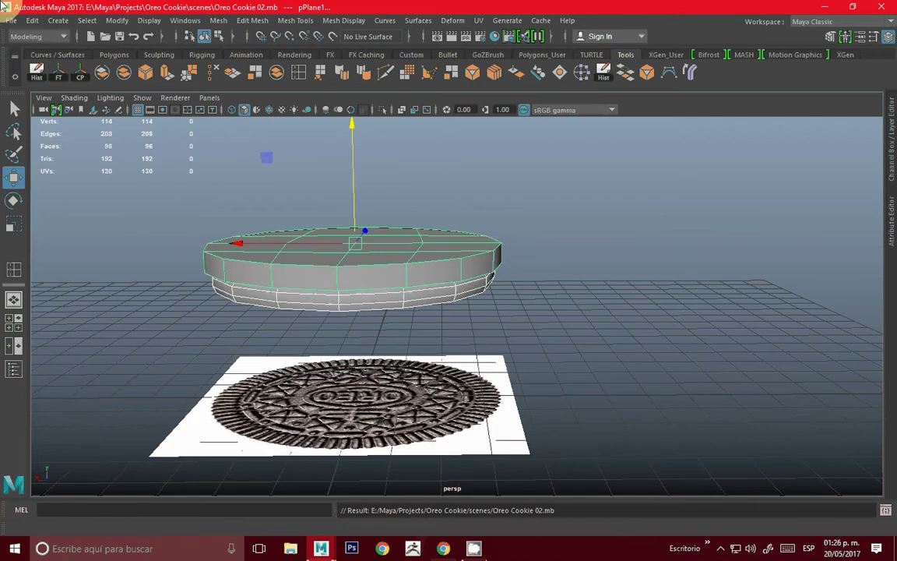
# Export the selected discs as 'Oreo 02 Low.obj' into the scenes folder
pyautogui.click(11, 21)
pyautogui.click(33, 186)
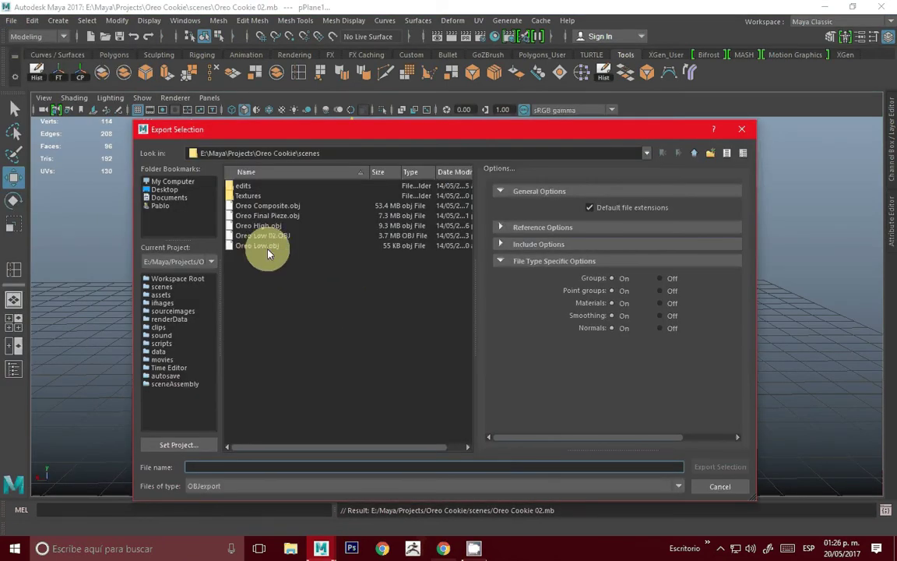
pyautogui.click(265, 245)
pyautogui.click(204, 468)
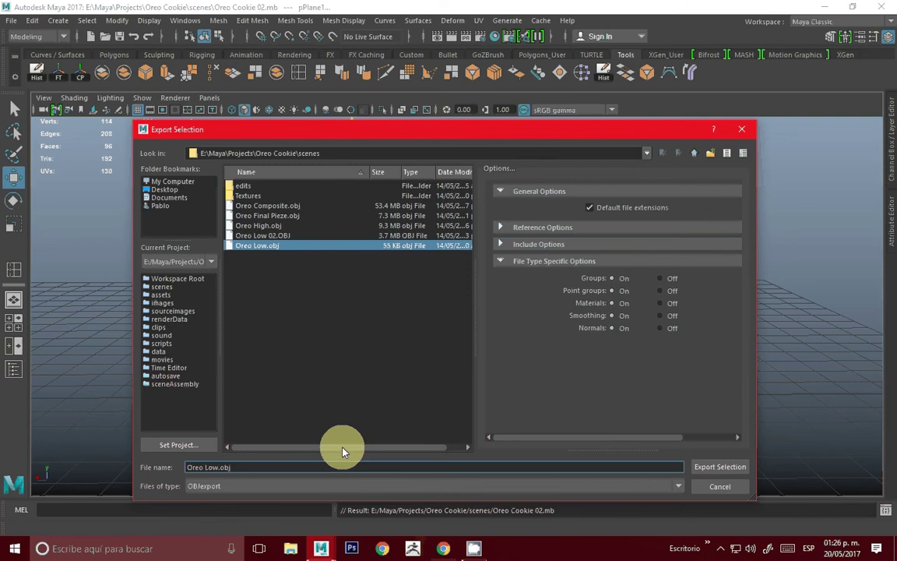
pyautogui.write('02')
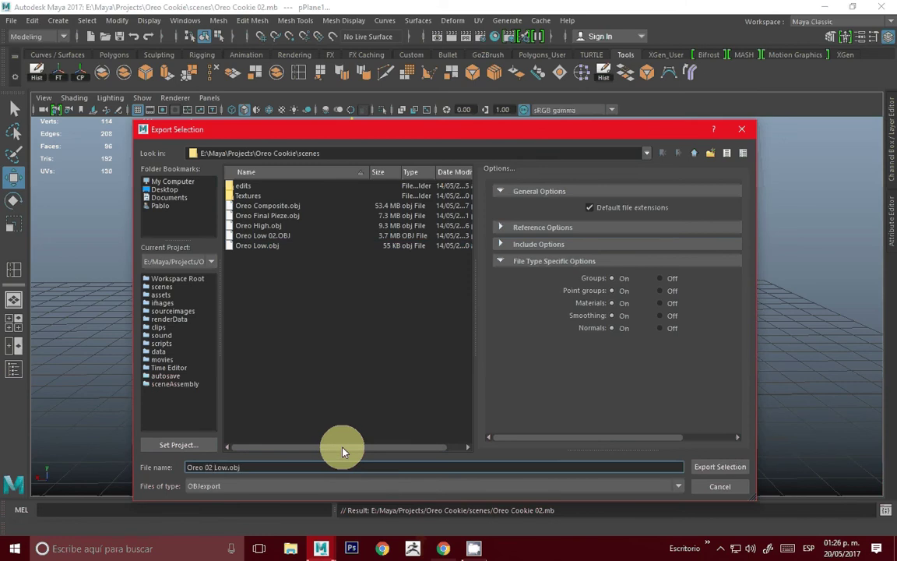
pyautogui.press('Return')
pyautogui.click(480, 344)
pyautogui.keyDown('alt'); pyautogui.moveTo(402, 293); pyautogui.dragTo(418, 301, button='right'); pyautogui.keyUp('alt')
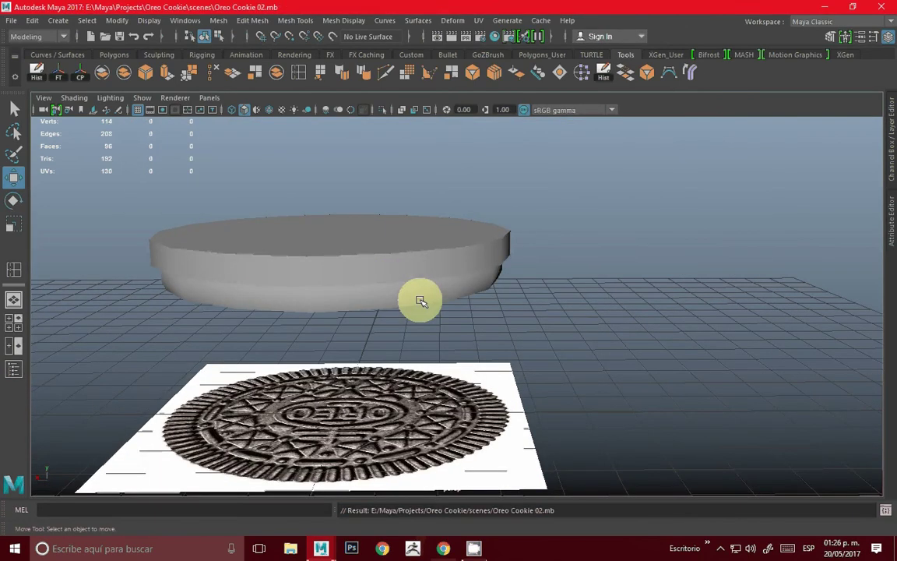
# Minimize Maya and hide the browser to reveal the desktop
pyautogui.click(829, 8)
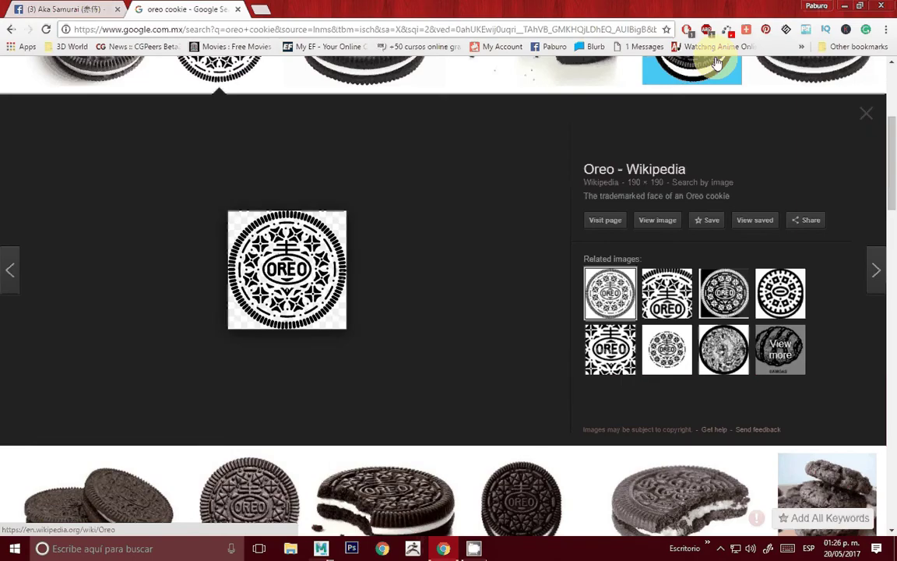
pyautogui.press('super+d')
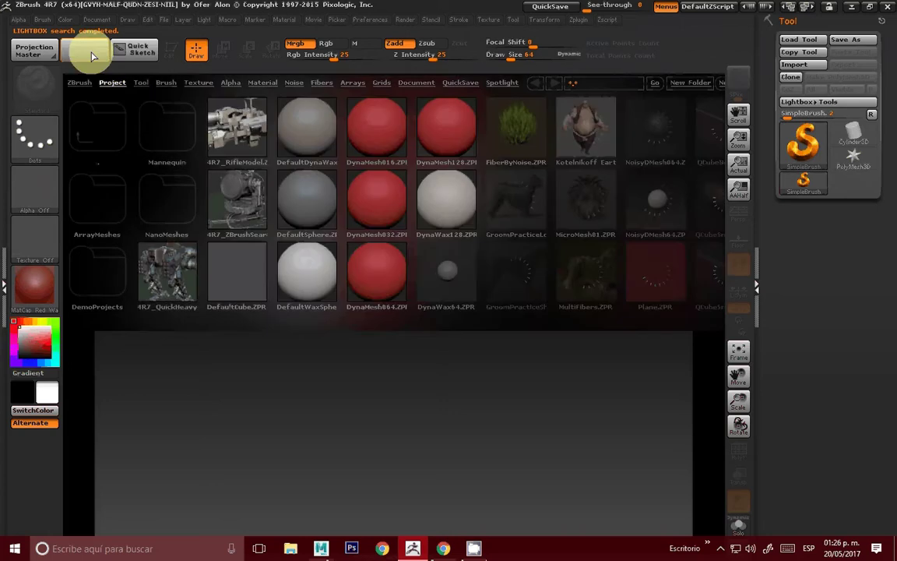
# Switch from the desktop back through Maya over to ZBrush
pyautogui.click(845, 5)
pyautogui.click(470, 550)
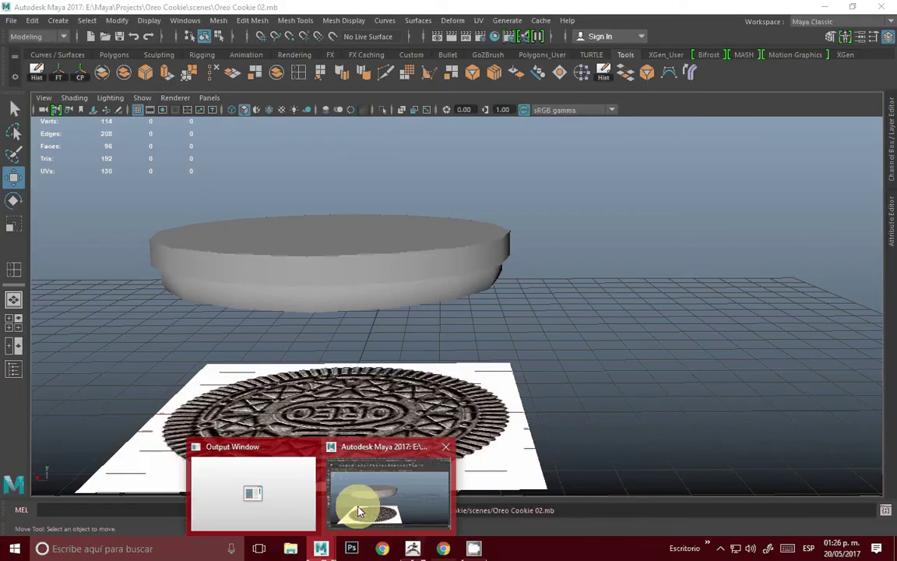
pyautogui.moveTo(321, 549)
pyautogui.click(351, 500)
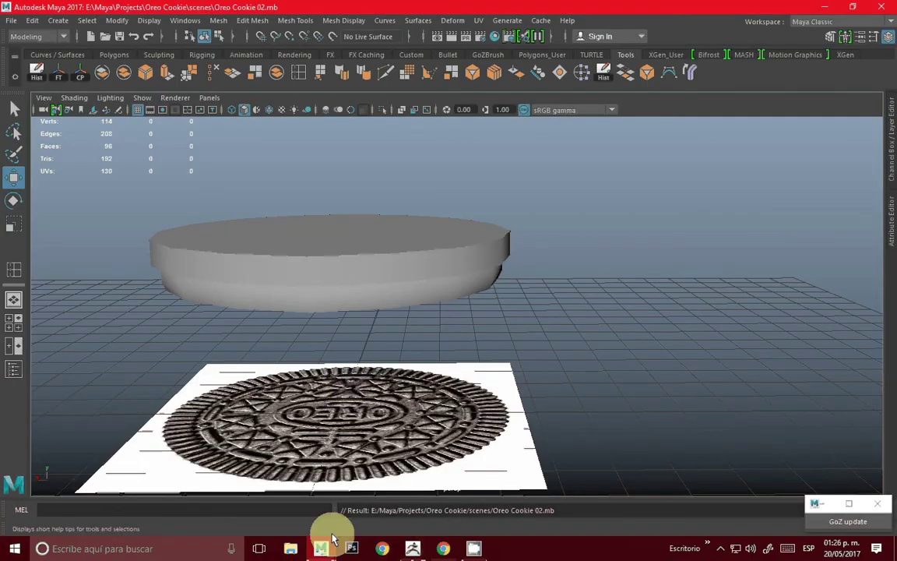
pyautogui.click(413, 548)
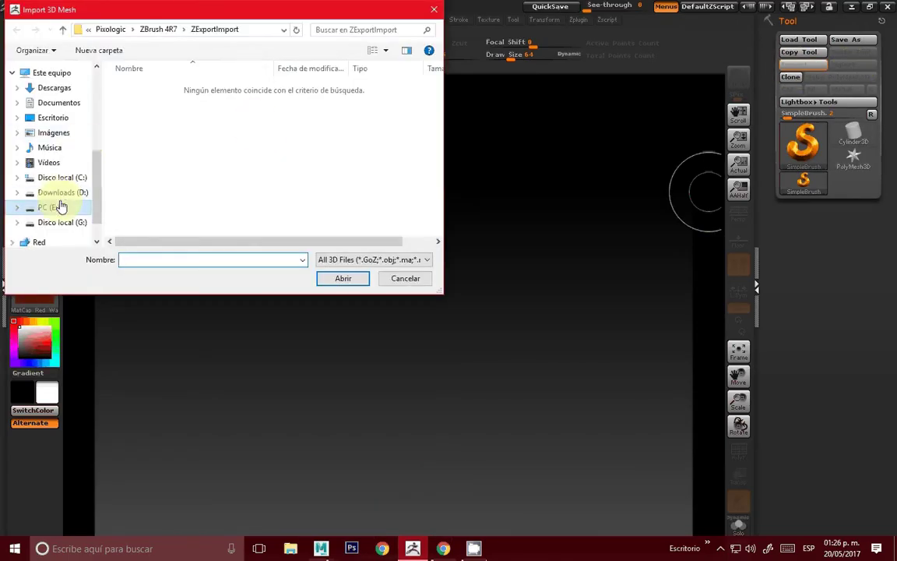
# Import the Oreo Low 02 mesh from E:\Maya\Projects\Oreo Cookie\scenes and draw it
pyautogui.click(61, 206)
pyautogui.scroll(-4, 199, 131)
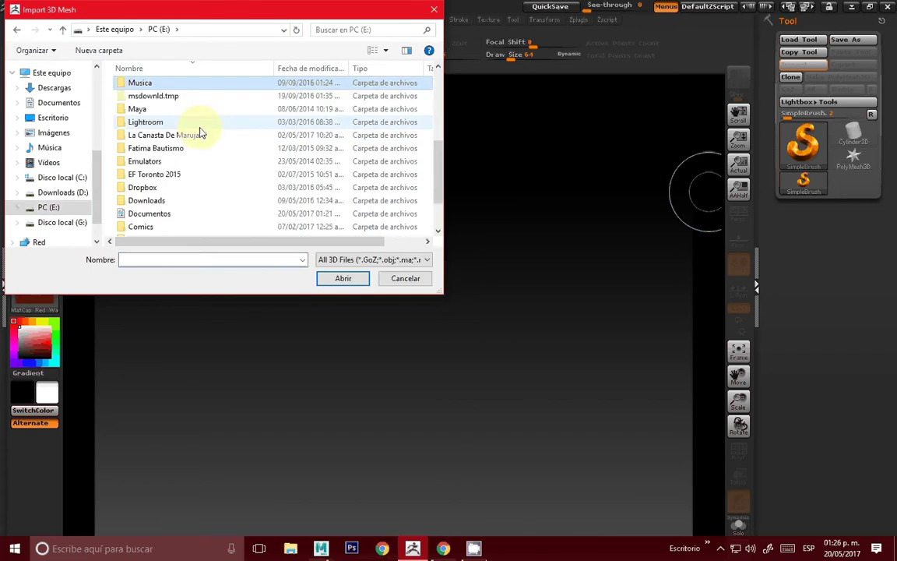
pyautogui.doubleClick(148, 109)
pyautogui.doubleClick(151, 82)
pyautogui.scroll(-4, 160, 94)
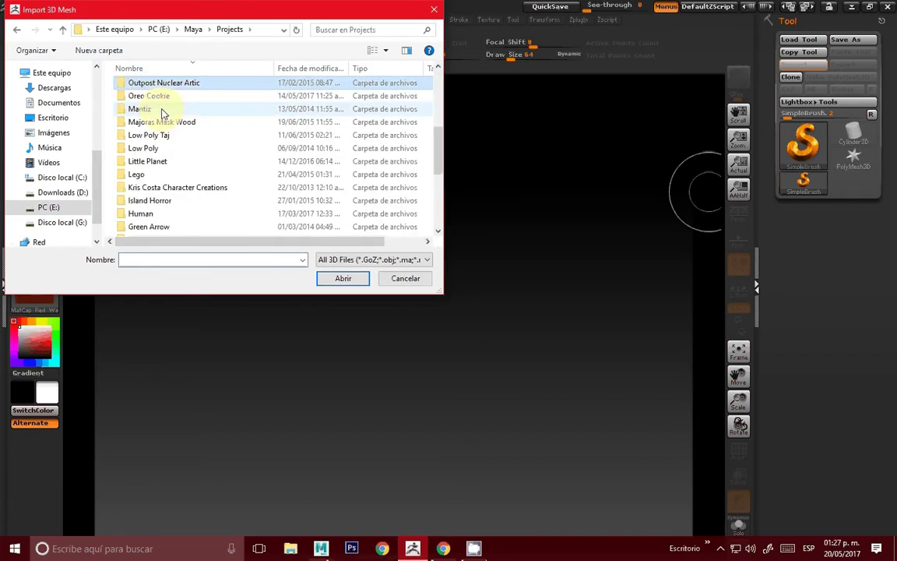
pyautogui.doubleClick(148, 96)
pyautogui.doubleClick(144, 201)
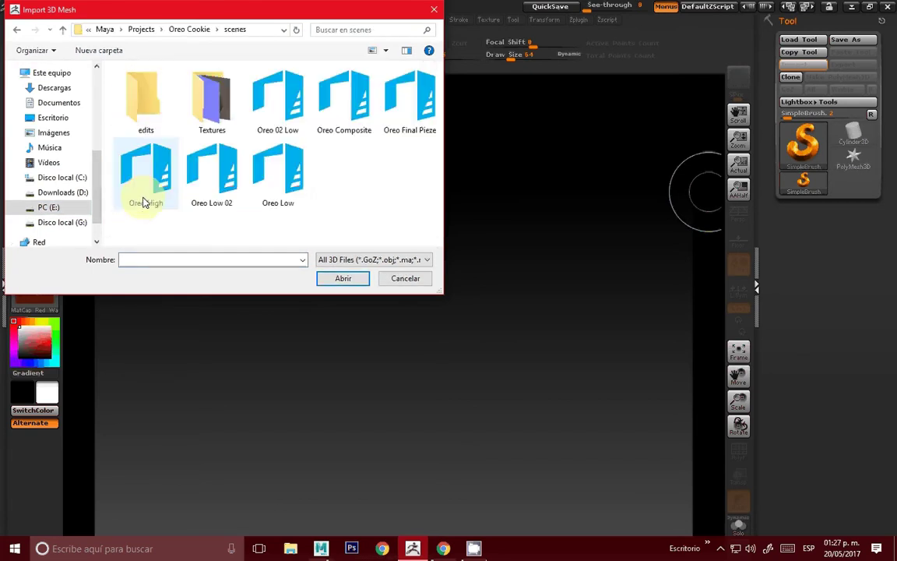
pyautogui.click(208, 167)
pyautogui.click(342, 278)
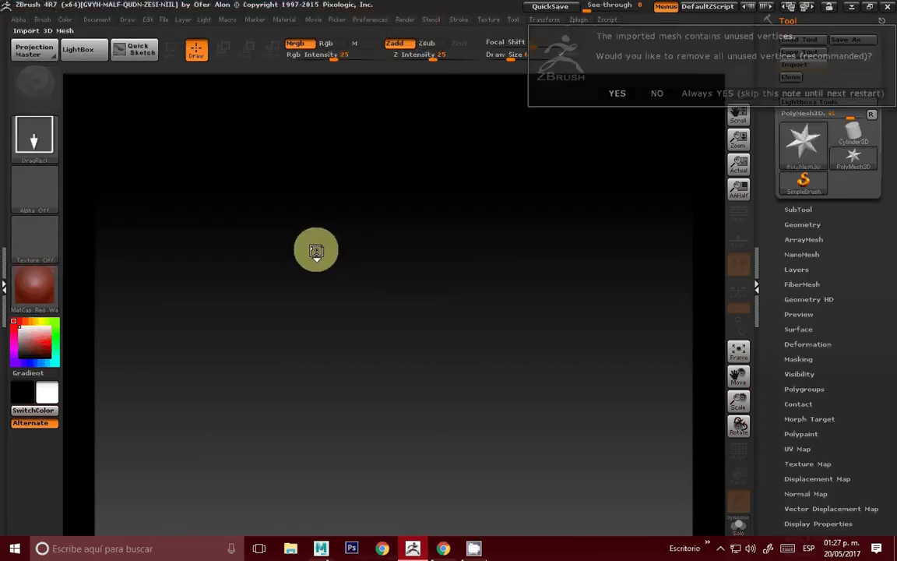
pyautogui.click(648, 94)
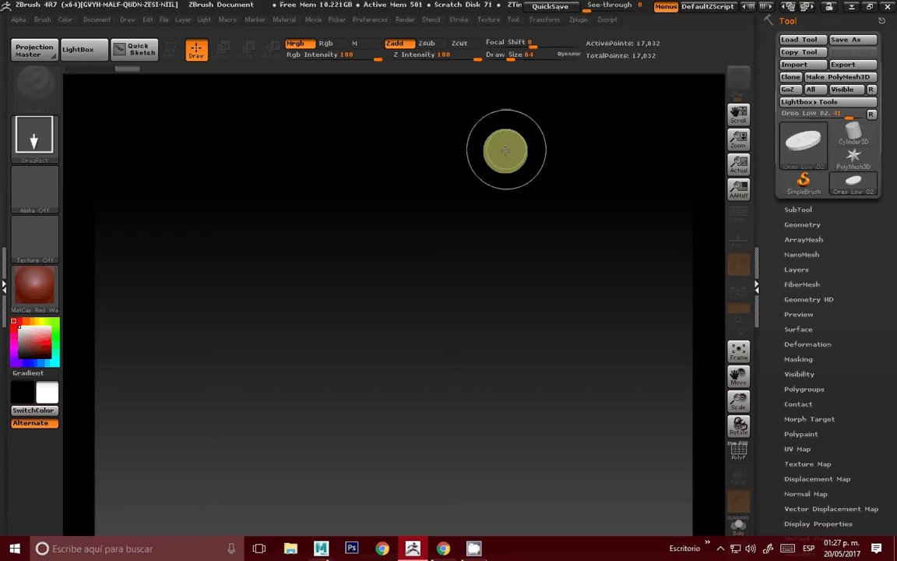
pyautogui.moveTo(386, 252)
pyautogui.mouseDown()
pyautogui.moveTo(400, 393)
pyautogui.moveTo(375, 429)
pyautogui.moveTo(367, 389)
pyautogui.mouseUp()
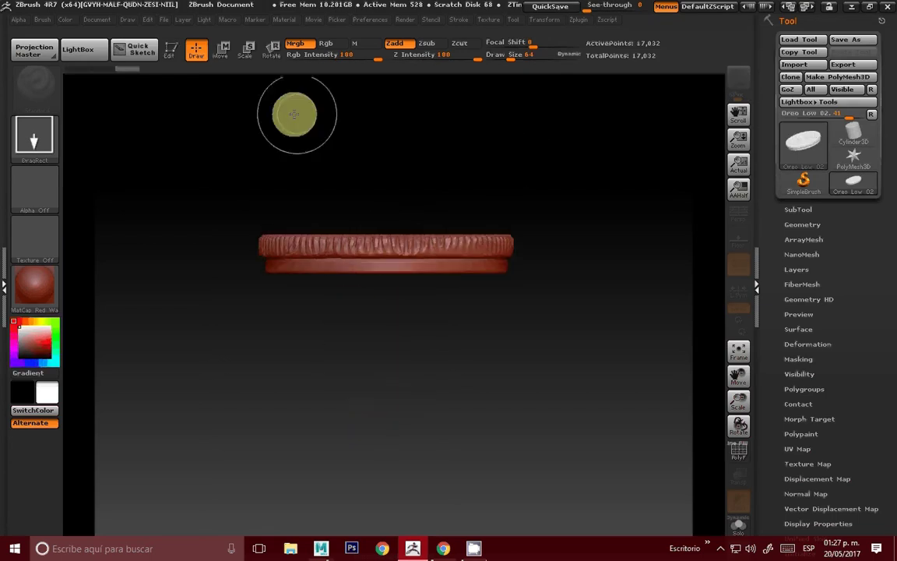
# Clear the wrong mesh and import Oreo 02 Low instead, drawing it on the canvas
pyautogui.click(169, 49)
pyautogui.hotkey('ctrl', 'n')
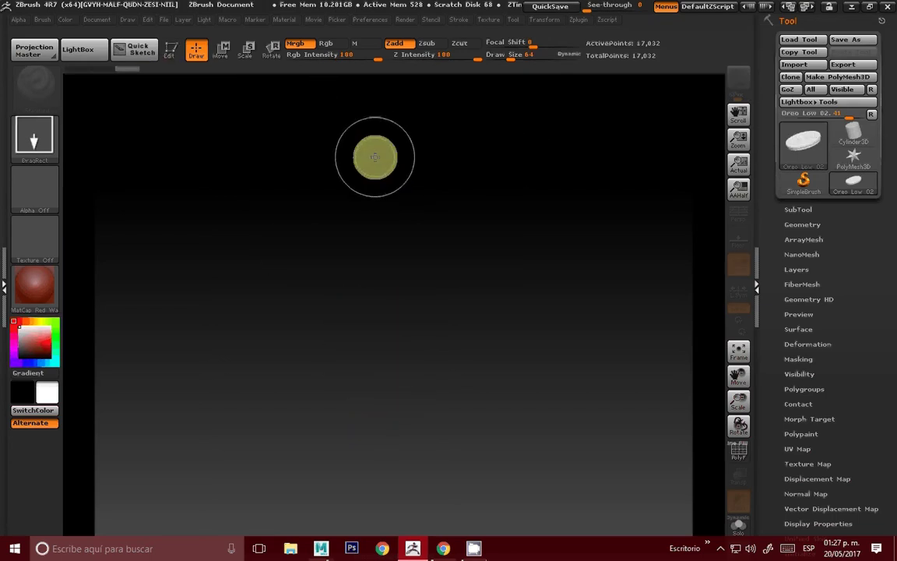
pyautogui.click(796, 65)
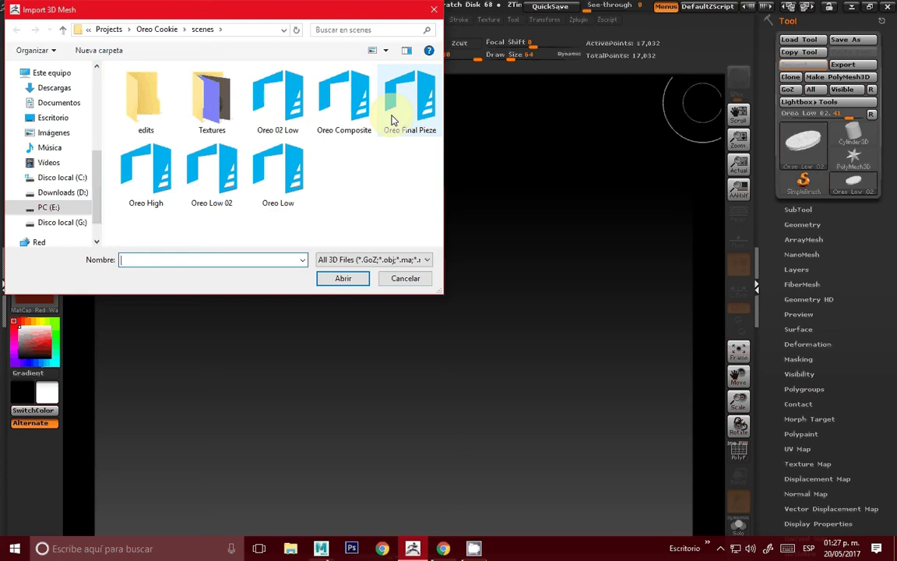
pyautogui.click(213, 164)
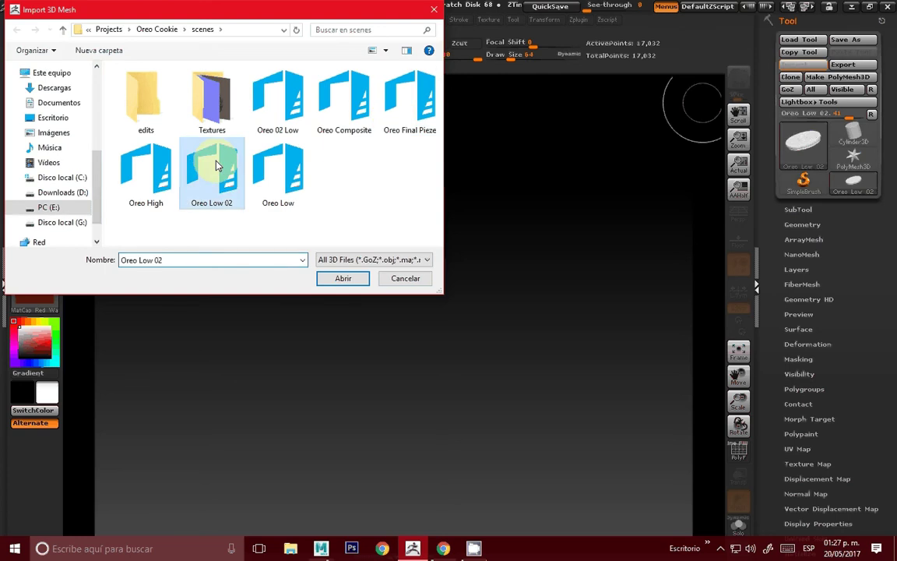
pyautogui.click(278, 100)
pyautogui.click(343, 278)
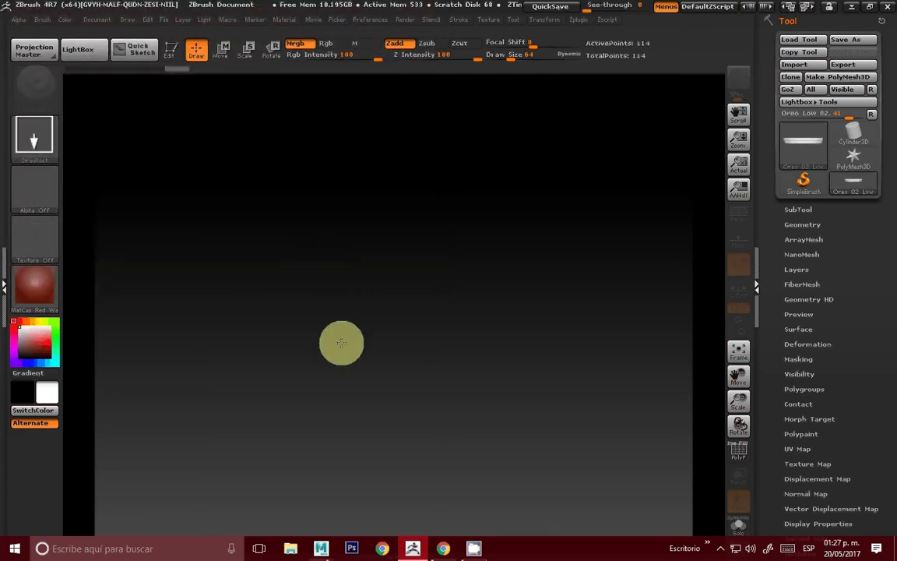
pyautogui.moveTo(340, 340); pyautogui.dragTo(236, 84)
# Put the Oreo 02 Low mesh in edit mode, frame it, and show its polygon wireframe
pyautogui.click(170, 50)
pyautogui.click(739, 345)
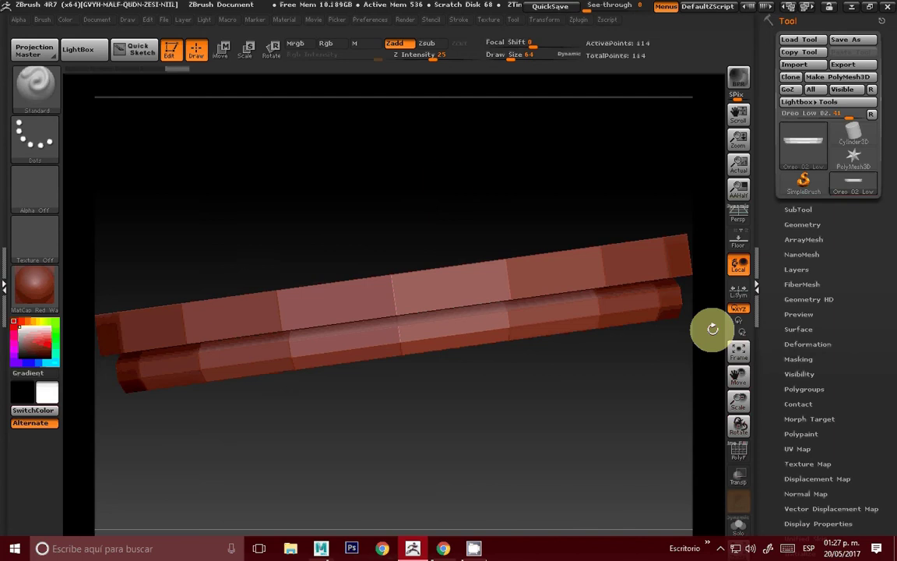
pyautogui.moveTo(715, 326)
pyautogui.mouseDown()
pyautogui.moveTo(575, 189)
pyautogui.moveTo(504, 154)
pyautogui.moveTo(538, 169)
pyautogui.mouseUp()
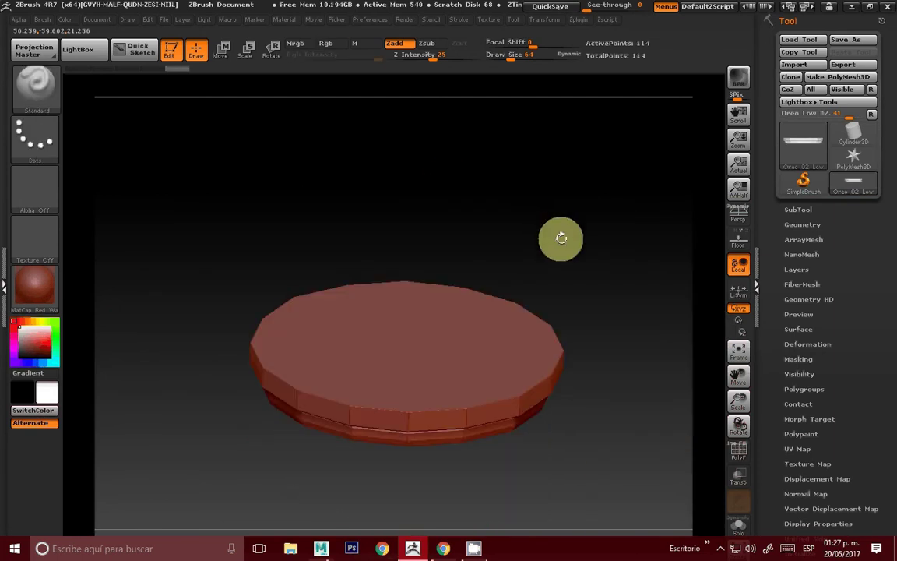
pyautogui.moveTo(561, 232)
pyautogui.mouseDown()
pyautogui.moveTo(575, 268)
pyautogui.moveTo(568, 257)
pyautogui.mouseUp()
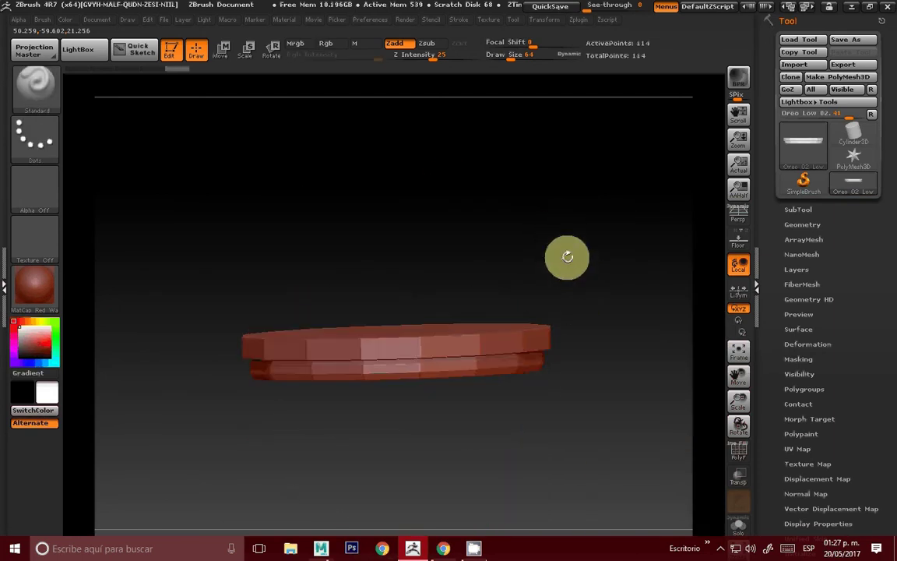
pyautogui.click(741, 451)
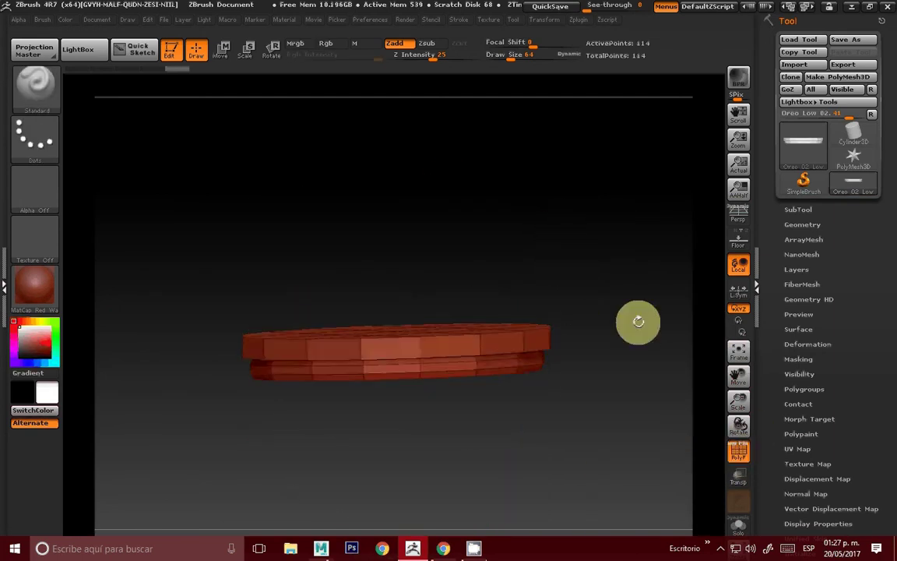
# Split the mesh with Groups Split and activate the 50-point top disc subtool
pyautogui.click(798, 210)
pyautogui.click(799, 482)
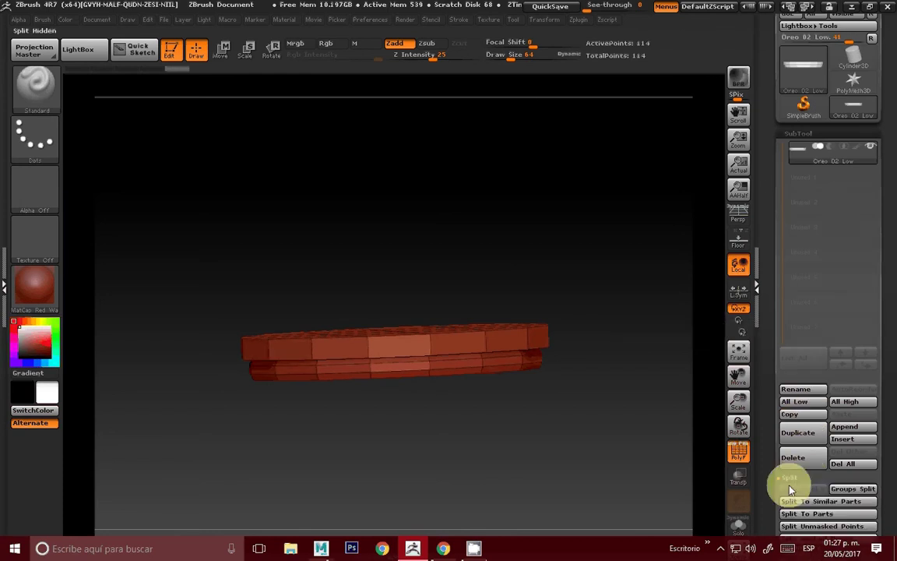
pyautogui.click(851, 487)
pyautogui.click(664, 513)
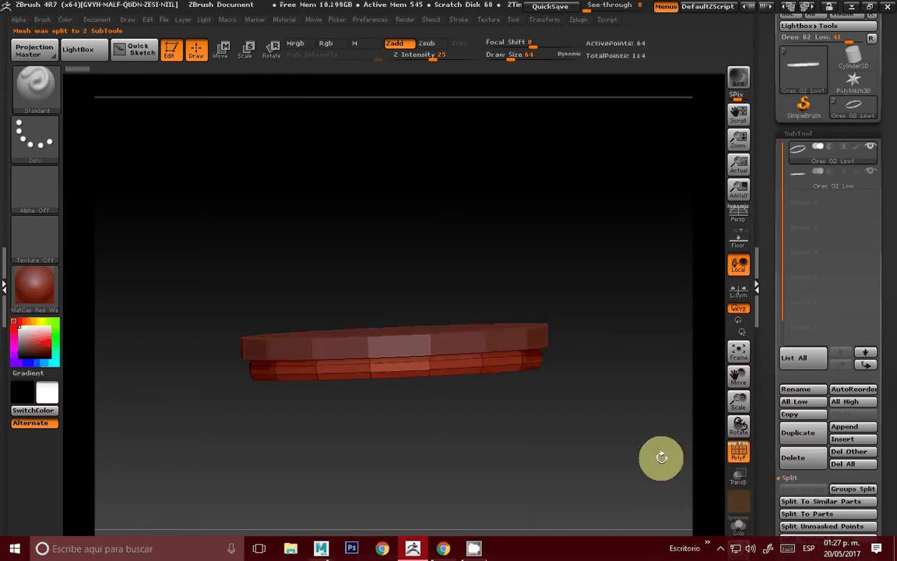
pyautogui.moveTo(661, 457)
pyautogui.mouseDown()
pyautogui.moveTo(666, 415)
pyautogui.moveTo(643, 417)
pyautogui.mouseUp()
pyautogui.click(834, 175)
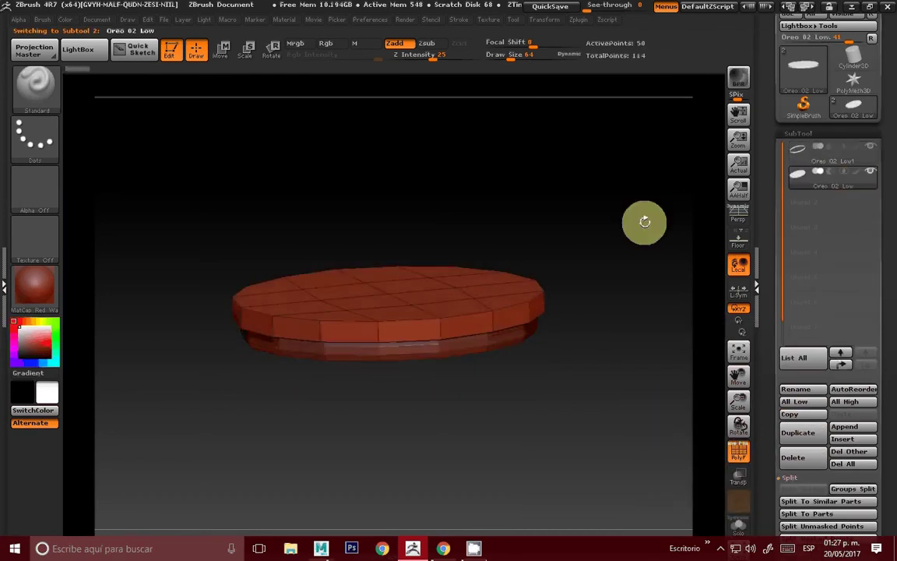
pyautogui.moveTo(641, 220)
pyautogui.mouseDown()
pyautogui.moveTo(631, 230)
pyautogui.moveTo(641, 261)
pyautogui.moveTo(611, 262)
pyautogui.moveTo(607, 213)
pyautogui.mouseUp()
pyautogui.click(810, 134)
# Divide the top disc to SDiv 8 (786,434 points) with PolyF turned off
pyautogui.click(808, 148)
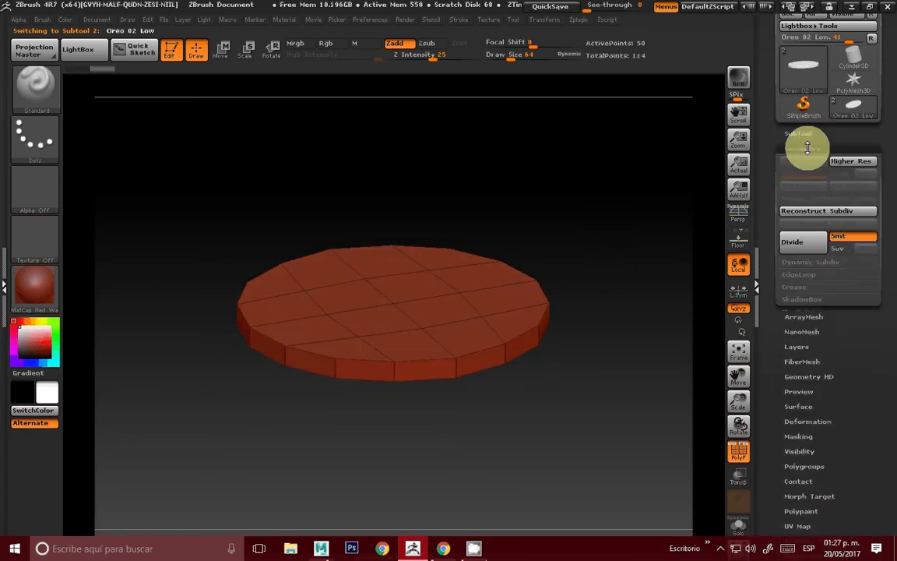
pyautogui.click(802, 242)
pyautogui.click(822, 240)
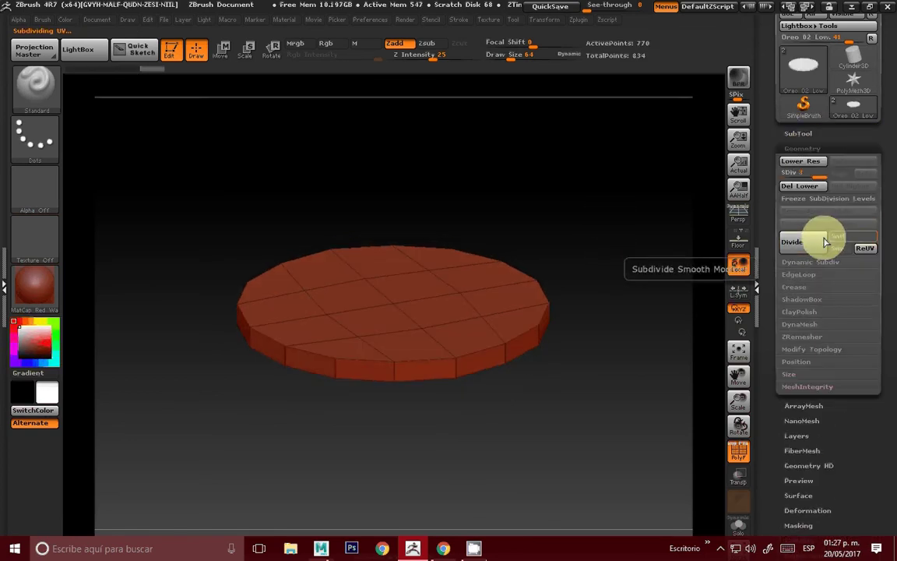
pyautogui.click(815, 242)
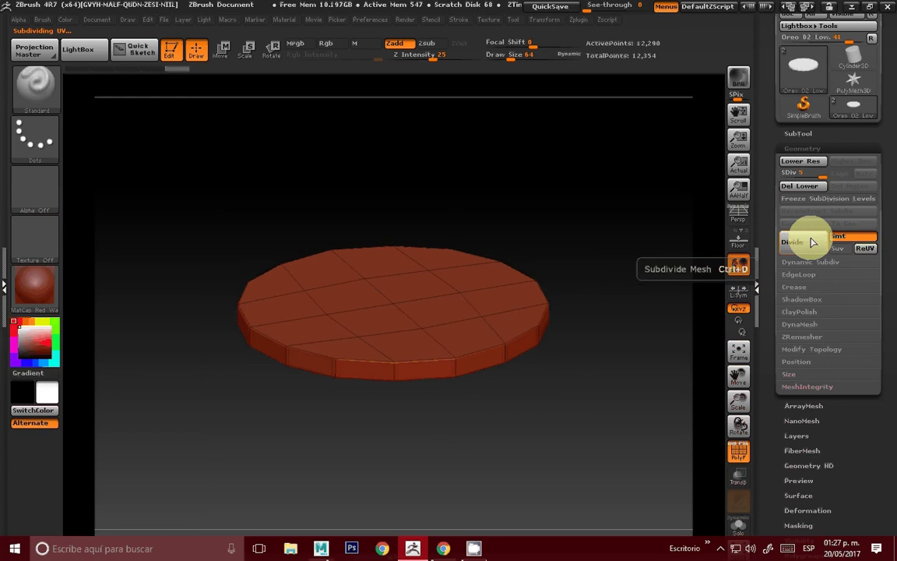
pyautogui.click(813, 242)
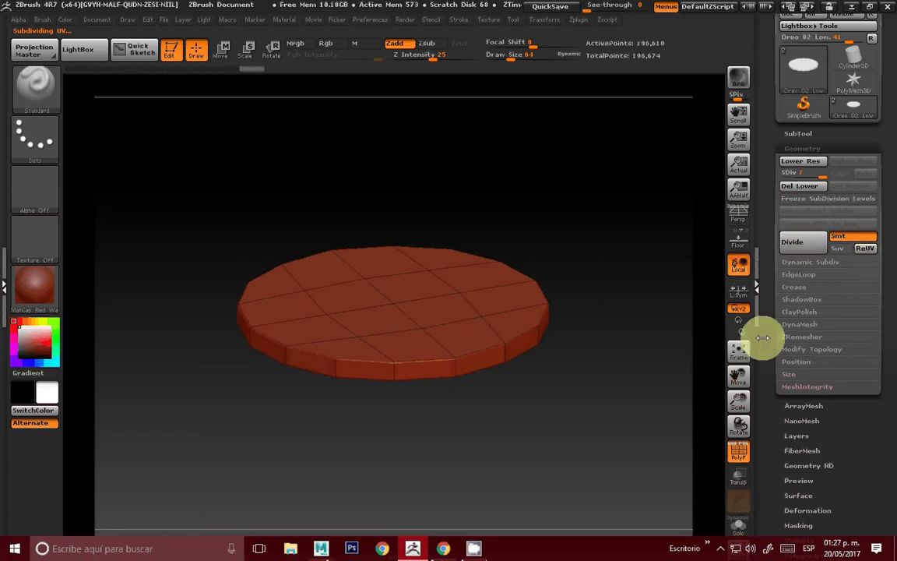
pyautogui.click(745, 450)
pyautogui.click(817, 245)
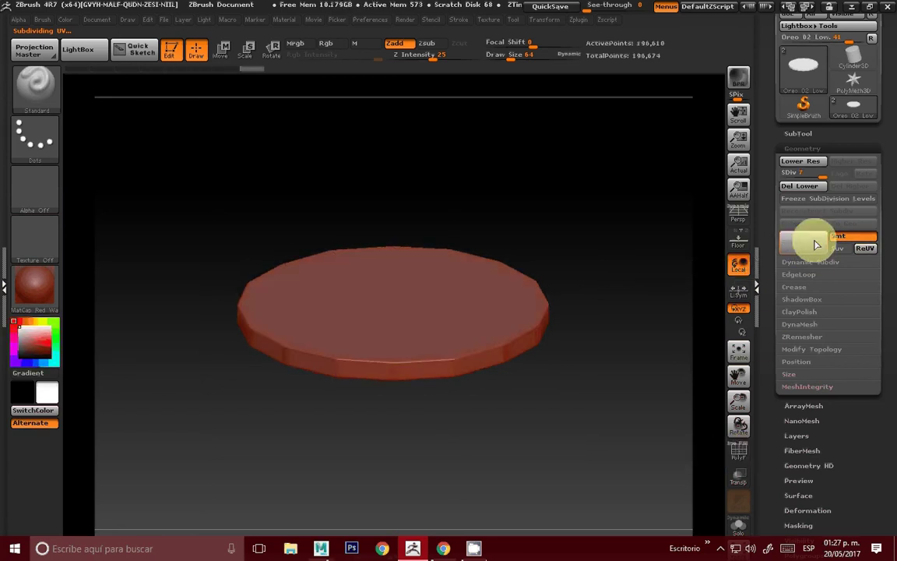
pyautogui.moveTo(579, 255)
pyautogui.mouseDown()
pyautogui.moveTo(579, 306)
pyautogui.moveTo(613, 359)
pyautogui.moveTo(607, 204)
pyautogui.moveTo(623, 259)
pyautogui.moveTo(463, 299)
pyautogui.mouseUp()
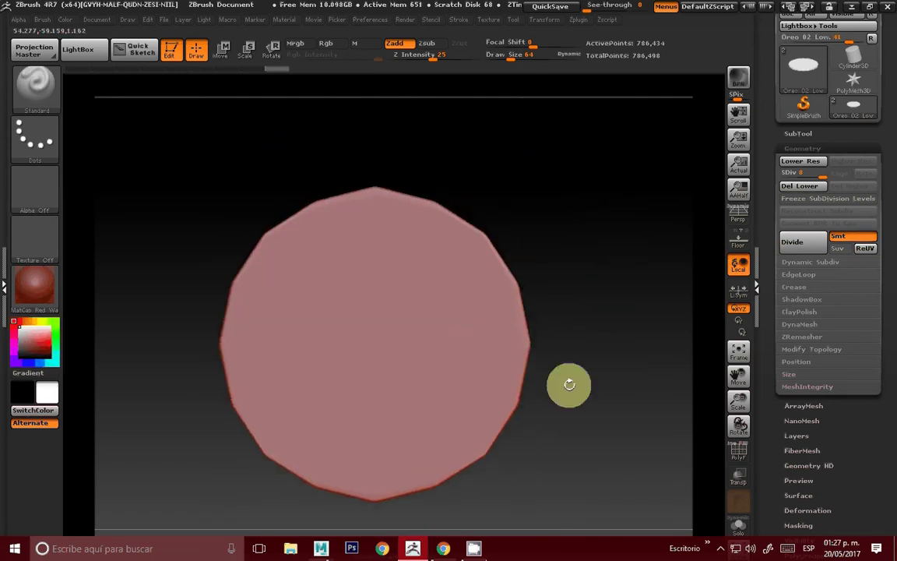
pyautogui.moveTo(570, 384); pyautogui.dragTo(561, 297)
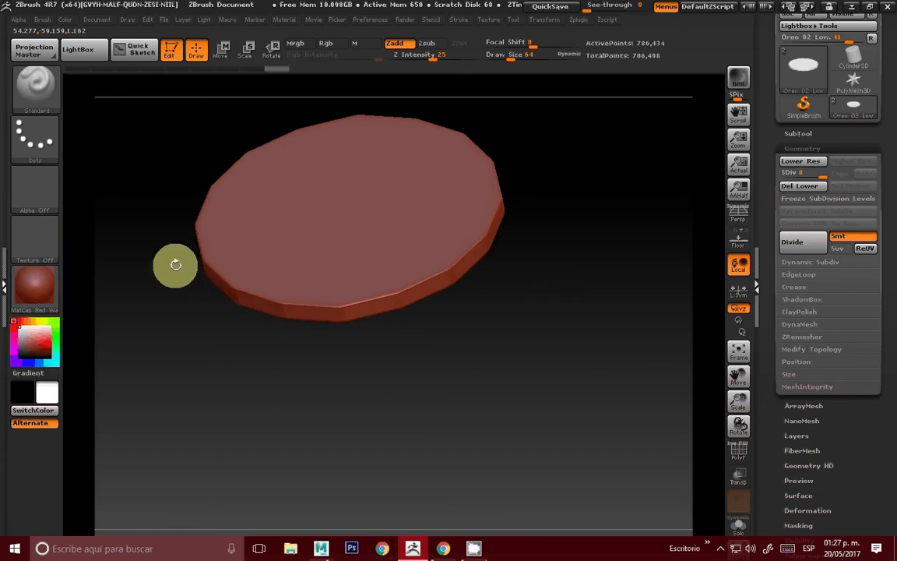
pyautogui.click(37, 84)
# Choose the TrimDynamic brush and frame the disc on the canvas
pyautogui.press('t')
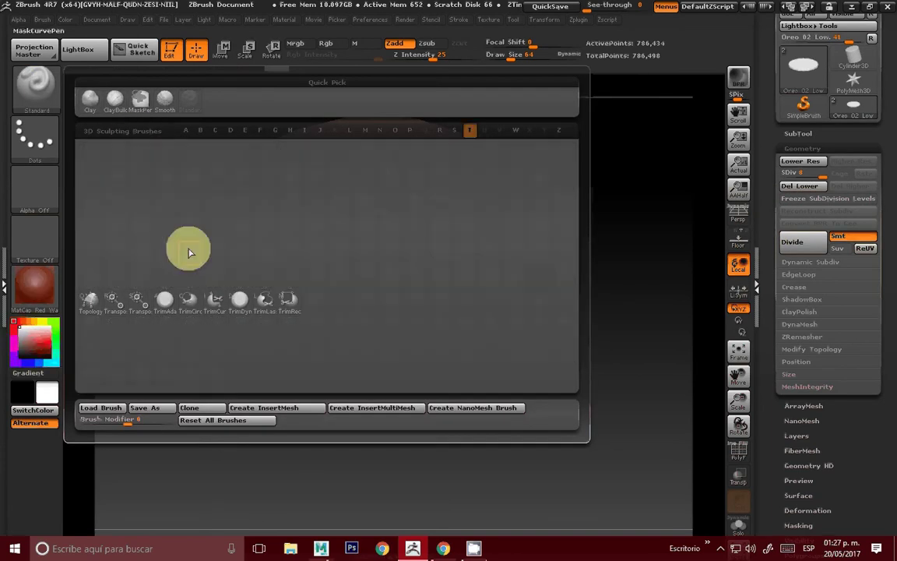
pyautogui.click(248, 302)
pyautogui.moveTo(480, 345)
pyautogui.mouseDown()
pyautogui.moveTo(465, 326)
pyautogui.moveTo(479, 375)
pyautogui.moveTo(489, 367)
pyautogui.moveTo(557, 368)
pyautogui.moveTo(568, 410)
pyautogui.mouseUp()
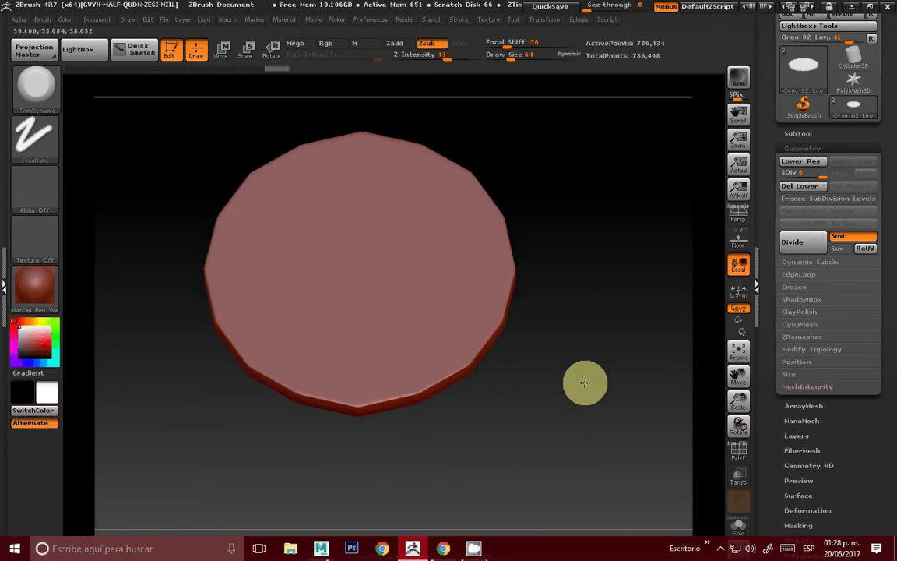
pyautogui.moveTo(572, 364); pyautogui.dragTo(551, 353)
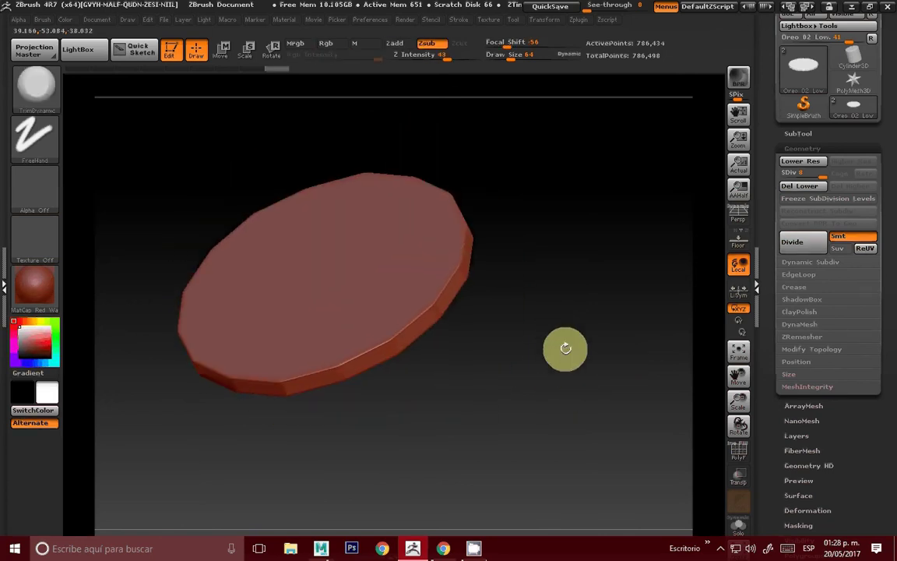
pyautogui.moveTo(611, 334)
pyautogui.mouseDown()
pyautogui.moveTo(560, 318)
pyautogui.moveTo(592, 341)
pyautogui.mouseUp()
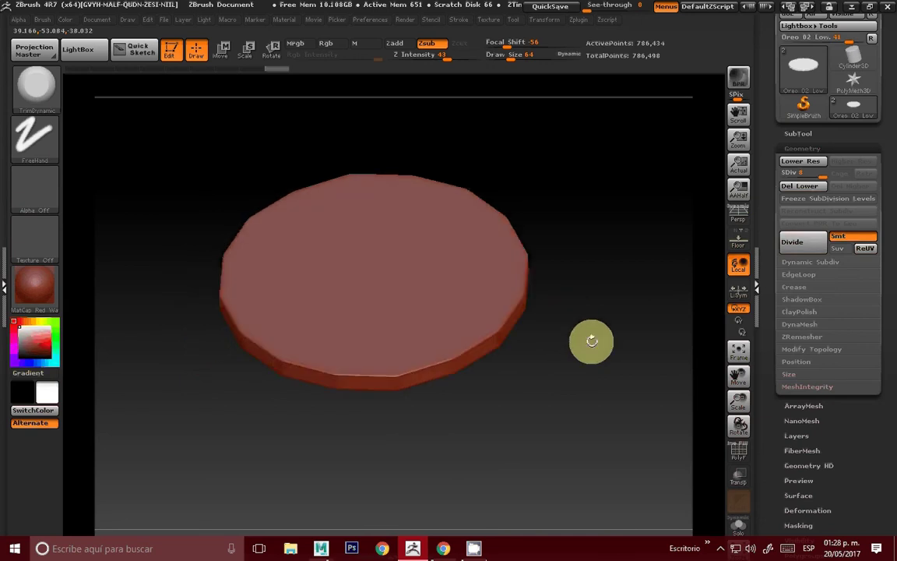
pyautogui.moveTo(739, 401)
pyautogui.mouseDown()
pyautogui.moveTo(761, 381)
pyautogui.moveTo(737, 399)
pyautogui.moveTo(744, 382)
pyautogui.moveTo(659, 366)
pyautogui.mouseUp()
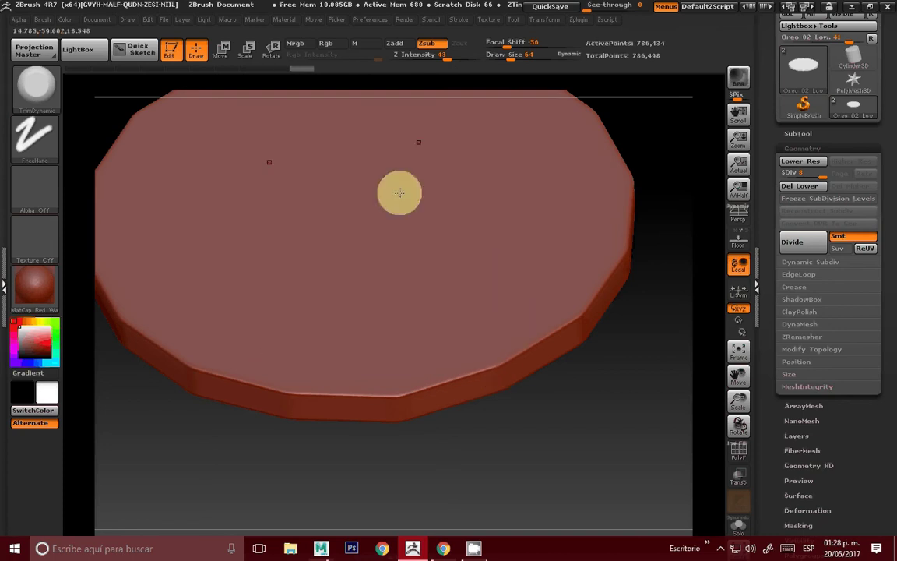
pyautogui.keyDown('ctrl'); pyautogui.moveTo(399, 271); pyautogui.dragTo(234, 252, button='right'); pyautogui.keyUp('ctrl')
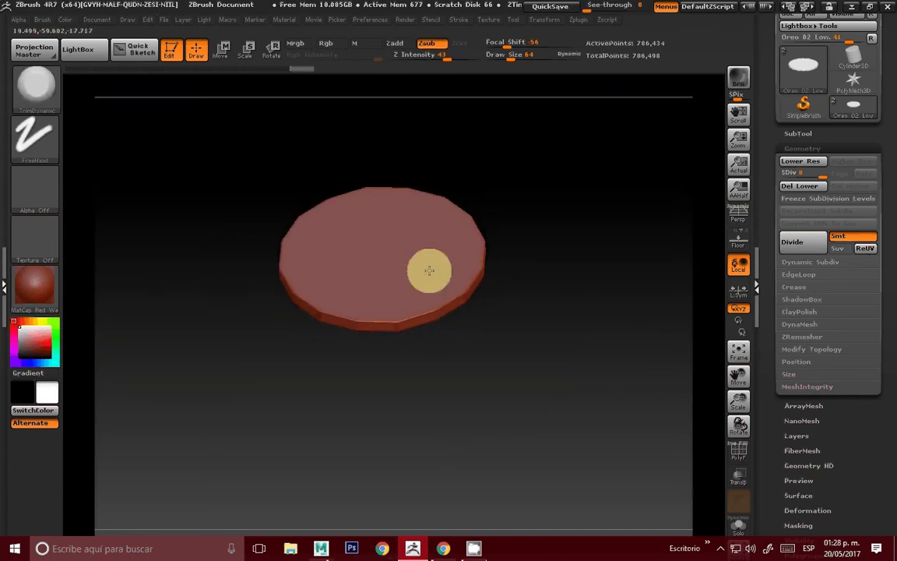
# Set the brush Draw Size to 1000 and zoom in on the disc
pyautogui.press('space')
pyautogui.moveTo(424, 263); pyautogui.dragTo(473, 260)
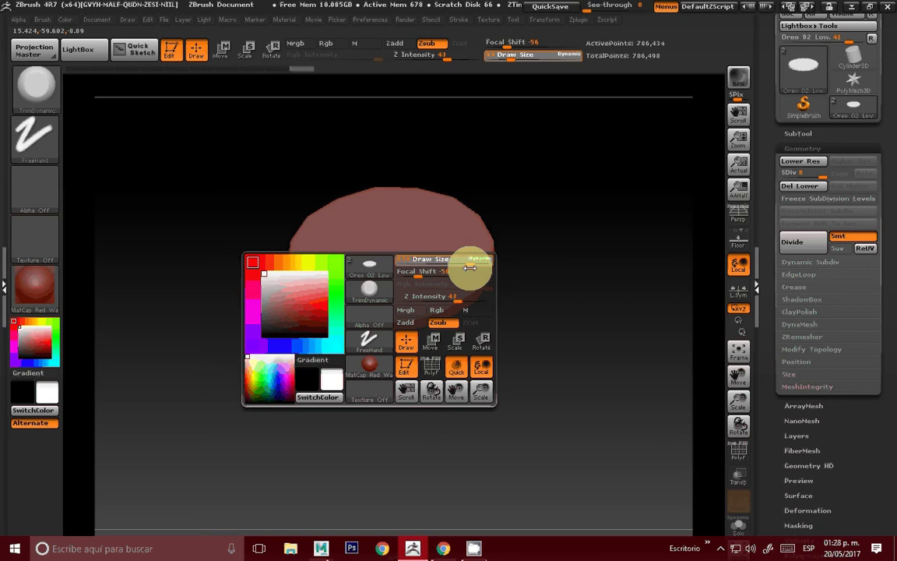
pyautogui.keyDown('ctrl'); pyautogui.moveTo(494, 231); pyautogui.dragTo(524, 313, button='right'); pyautogui.keyUp('ctrl')
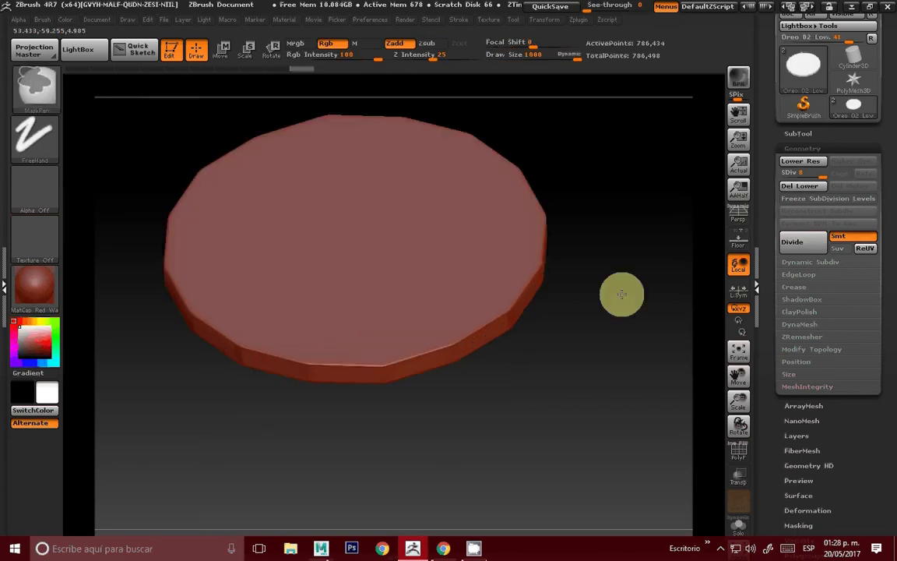
pyautogui.moveTo(575, 381); pyautogui.dragTo(575, 374)
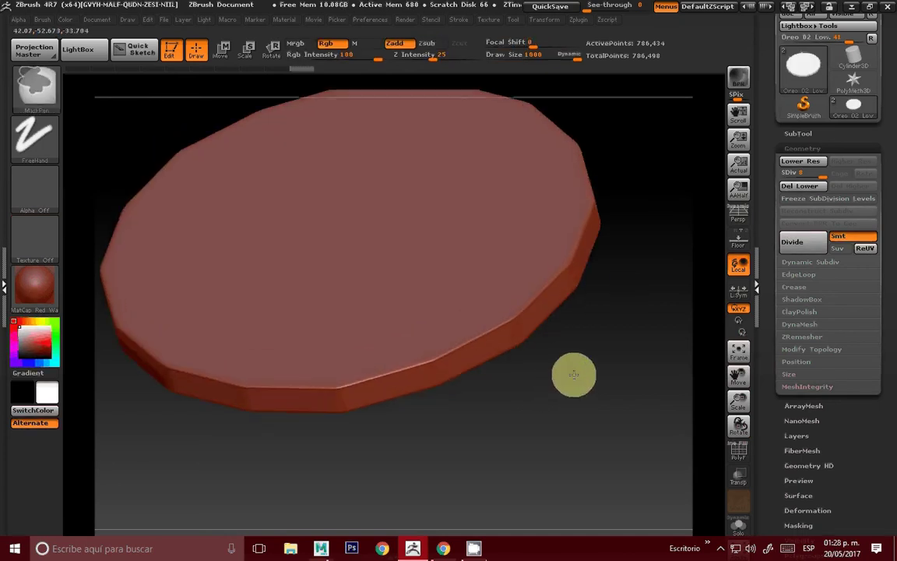
pyautogui.press('space')
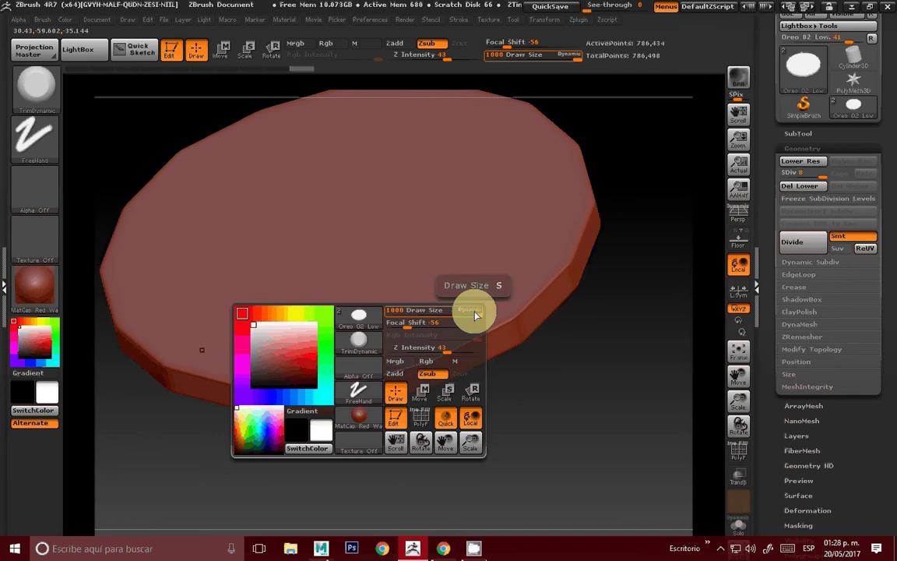
pyautogui.moveTo(482, 367)
pyautogui.keyDown('ctrl'); pyautogui.mouseDown(button='right')
pyautogui.moveTo(555, 384)
pyautogui.moveTo(526, 370)
pyautogui.mouseUp(button='right'); pyautogui.keyUp('ctrl')
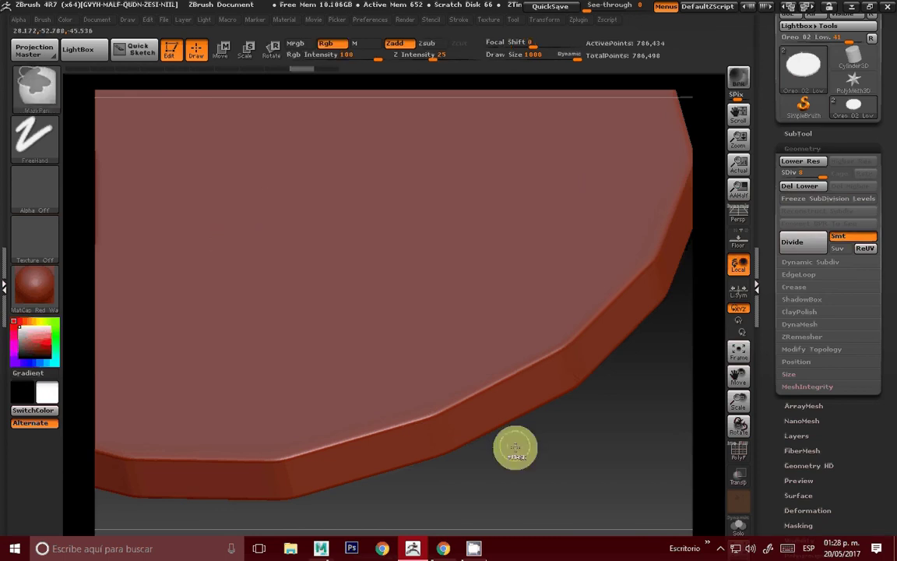
pyautogui.keyDown('ctrl'); pyautogui.moveTo(516, 445); pyautogui.dragTo(537, 446, button='right'); pyautogui.keyUp('ctrl')
# Import the Oreo 02 Low mesh from the scenes folder, frame it, and orbit to a side view
pyautogui.click(803, 65)
pyautogui.click(791, 49)
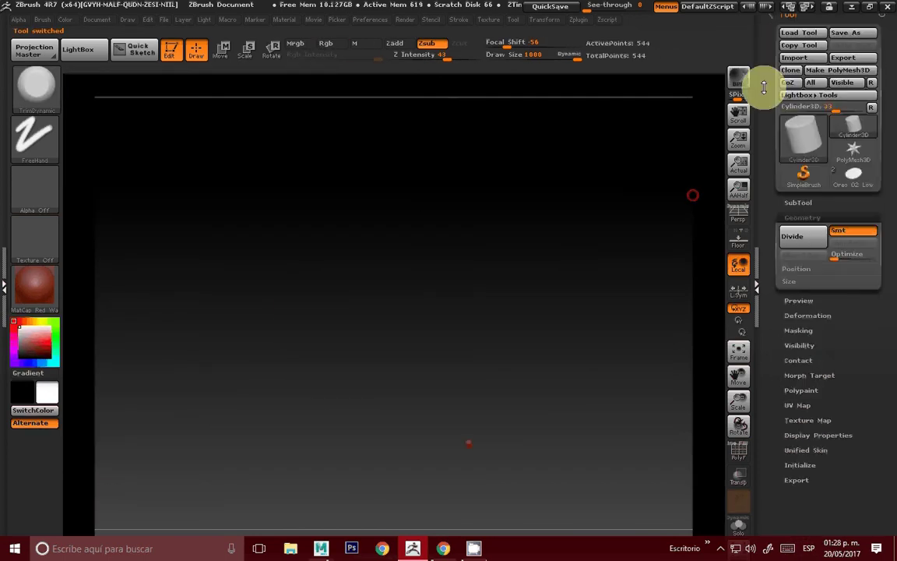
pyautogui.click(794, 61)
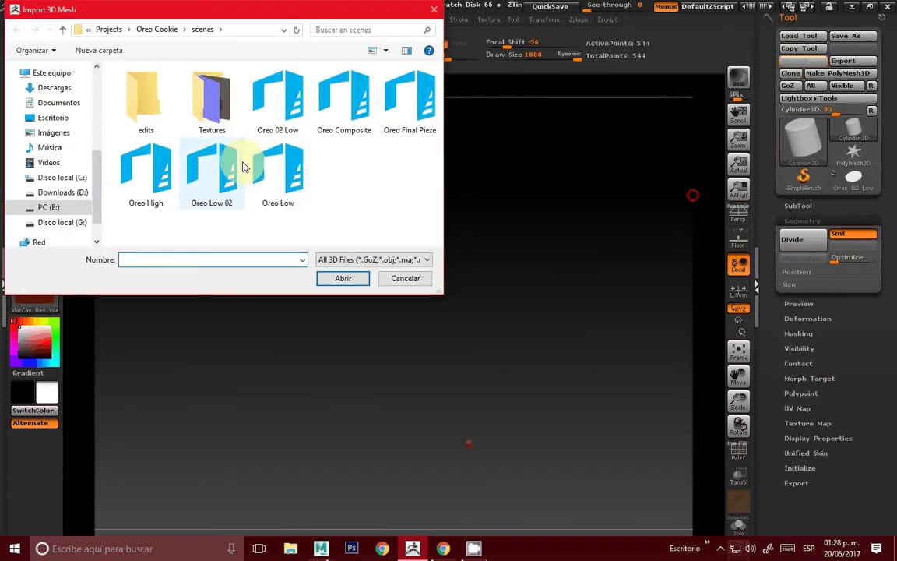
pyautogui.doubleClick(273, 107)
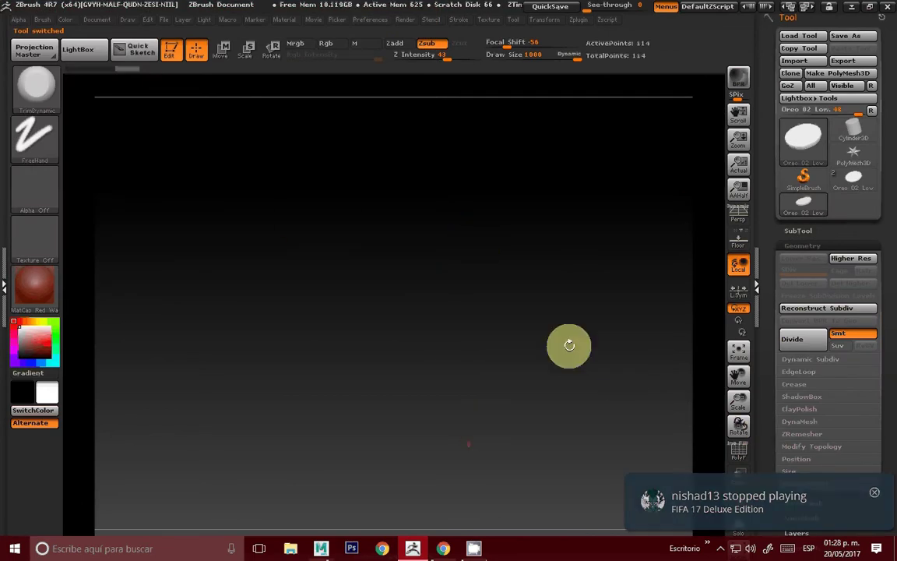
pyautogui.click(740, 349)
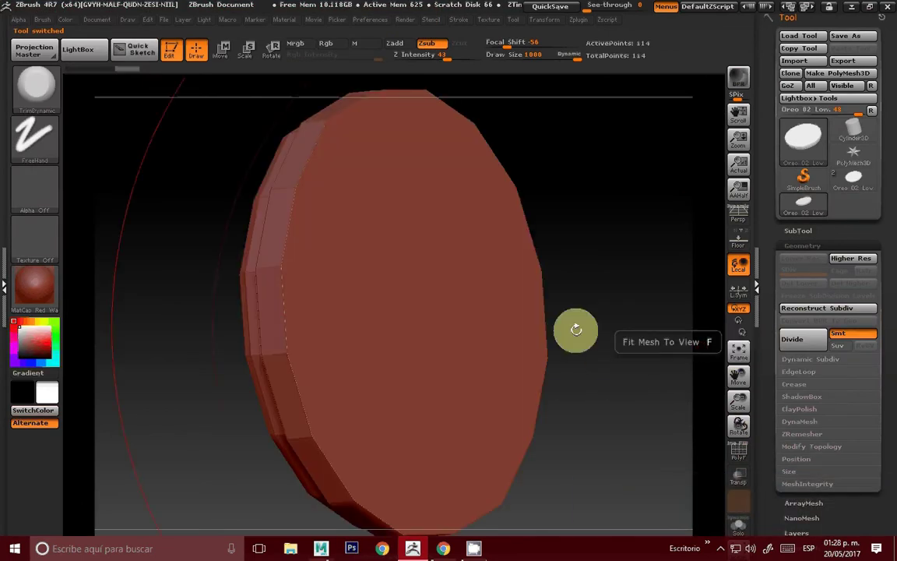
pyautogui.moveTo(607, 343)
pyautogui.mouseDown()
pyautogui.moveTo(649, 438)
pyautogui.moveTo(511, 354)
pyautogui.moveTo(417, 366)
pyautogui.mouseUp()
pyautogui.press('space')
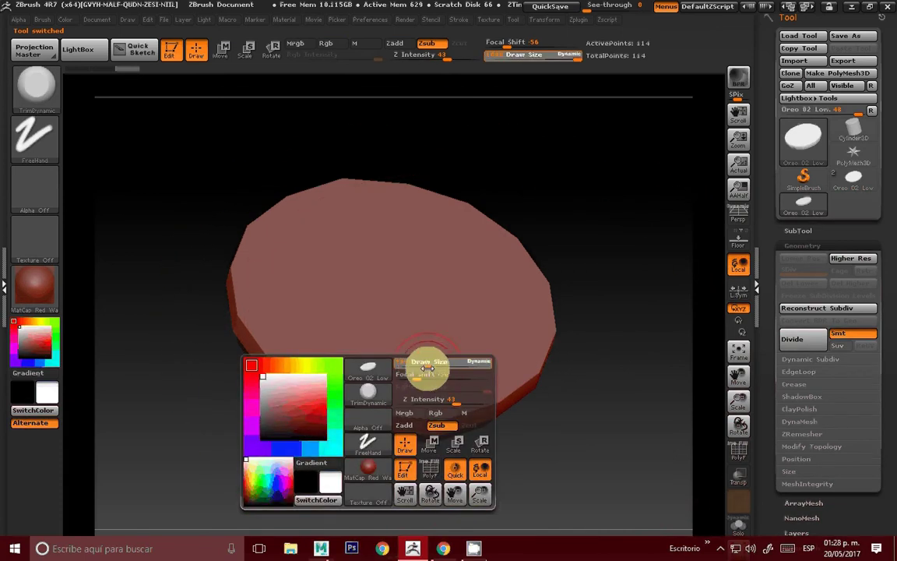
pyautogui.moveTo(660, 410); pyautogui.dragTo(713, 343)
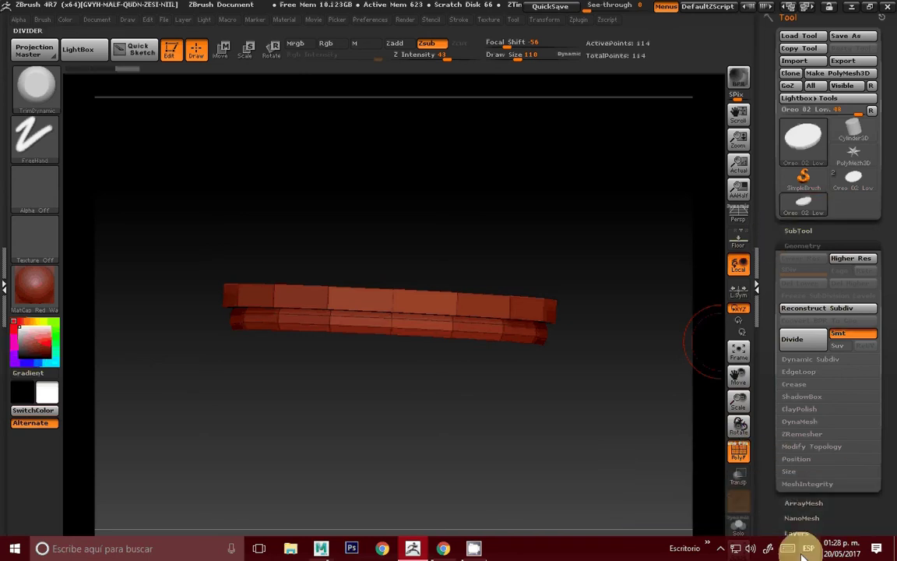
# Open and close the Origin menu from the hidden system tray icons
pyautogui.click(721, 549)
pyautogui.rightClick(683, 499)
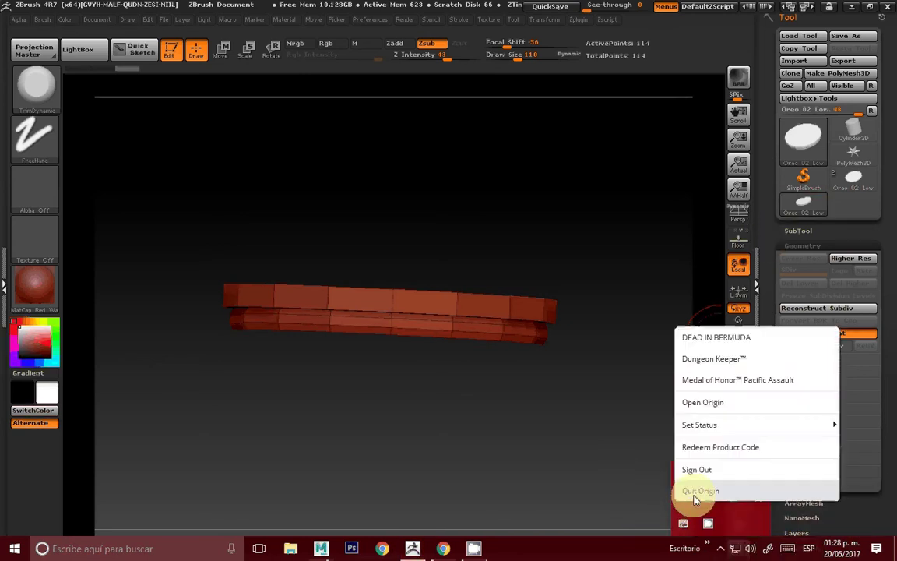
pyautogui.click(691, 488)
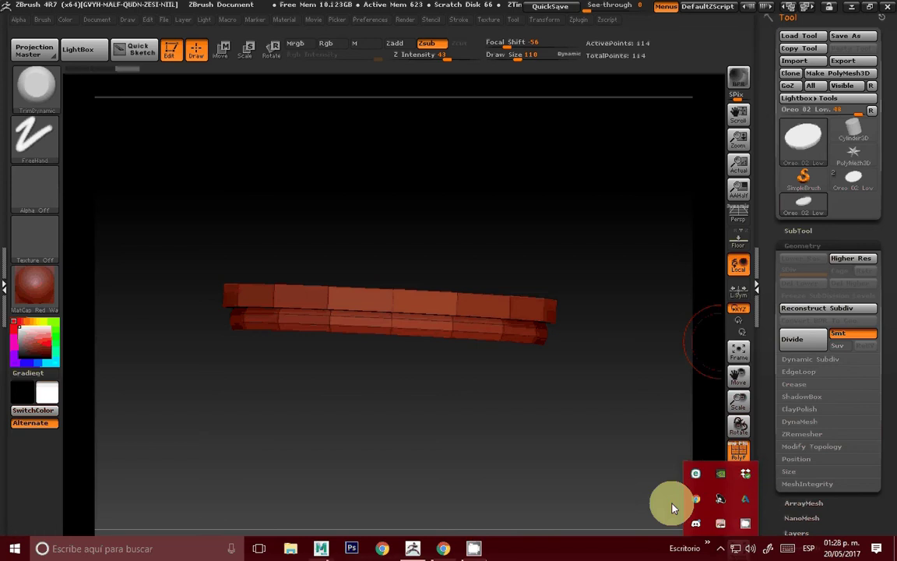
pyautogui.click(730, 541)
# Groups Split the cookie into two subtools and select the second part
pyautogui.moveTo(603, 304); pyautogui.dragTo(603, 317)
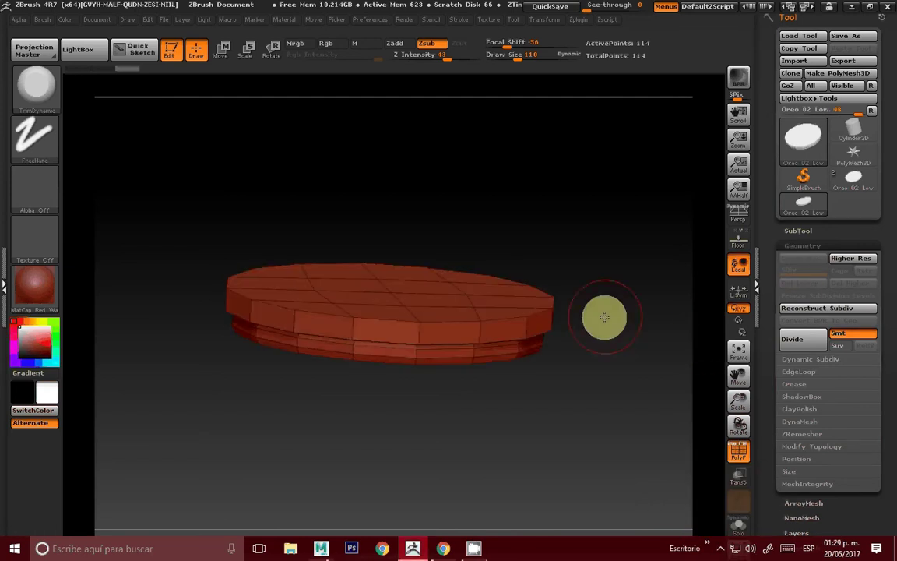
pyautogui.click(804, 243)
pyautogui.click(801, 237)
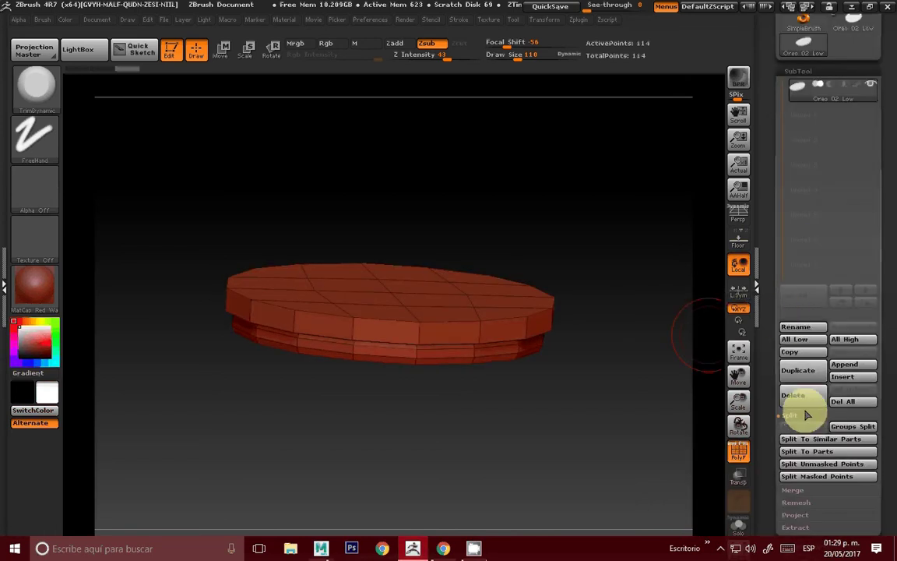
pyautogui.click(860, 427)
pyautogui.click(667, 457)
pyautogui.click(825, 128)
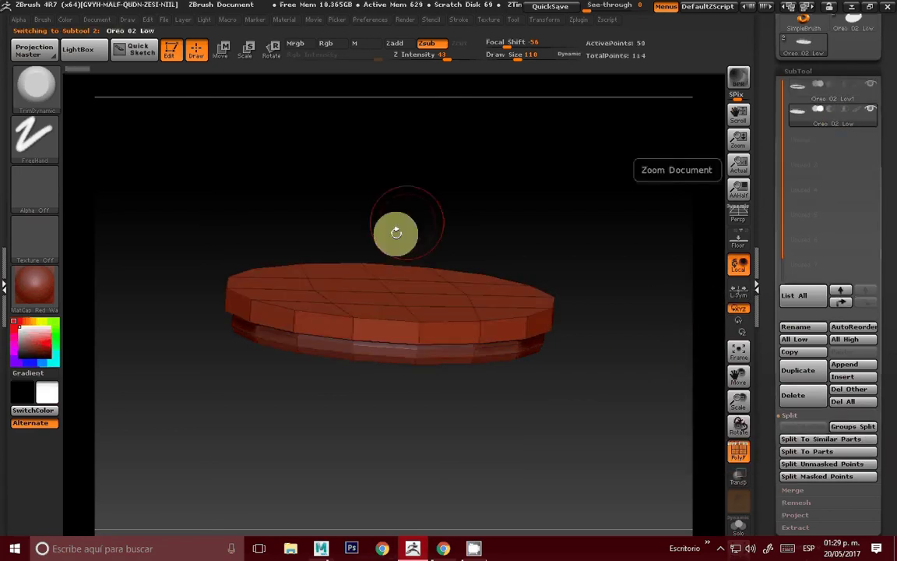
# Reconstruct Subdiv on the upper part and divide it up to level 4
pyautogui.moveTo(543, 224); pyautogui.dragTo(588, 263)
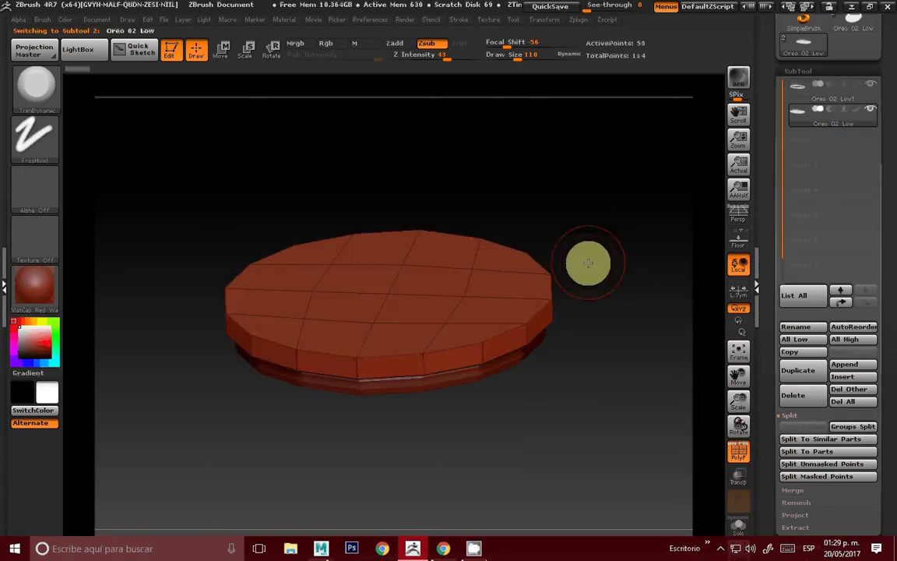
pyautogui.click(810, 71)
pyautogui.click(802, 85)
pyautogui.click(836, 155)
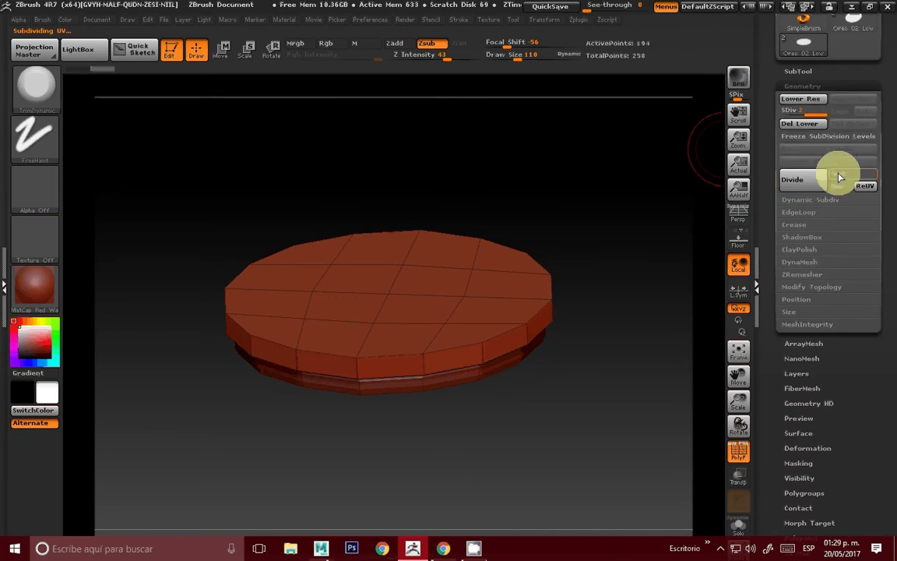
pyautogui.click(821, 180)
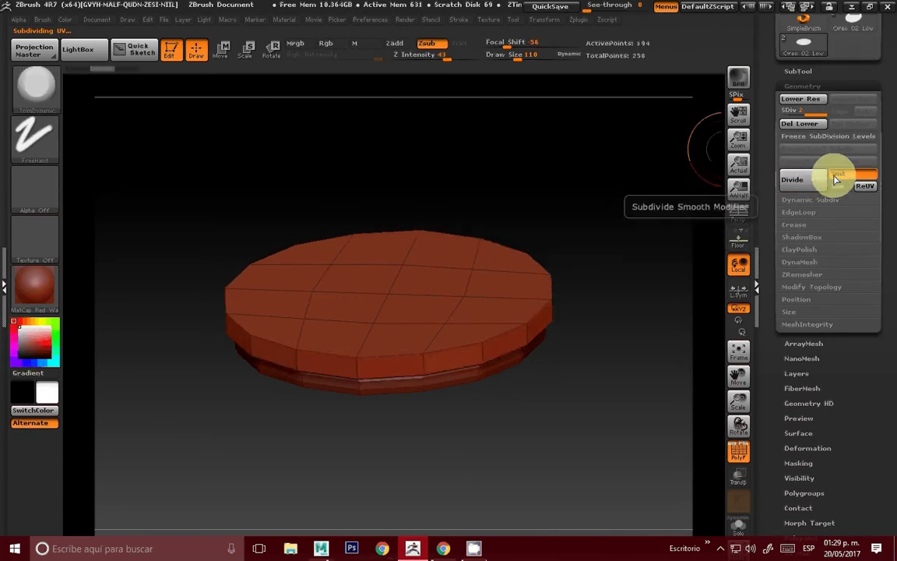
pyautogui.click(816, 180)
pyautogui.click(817, 180)
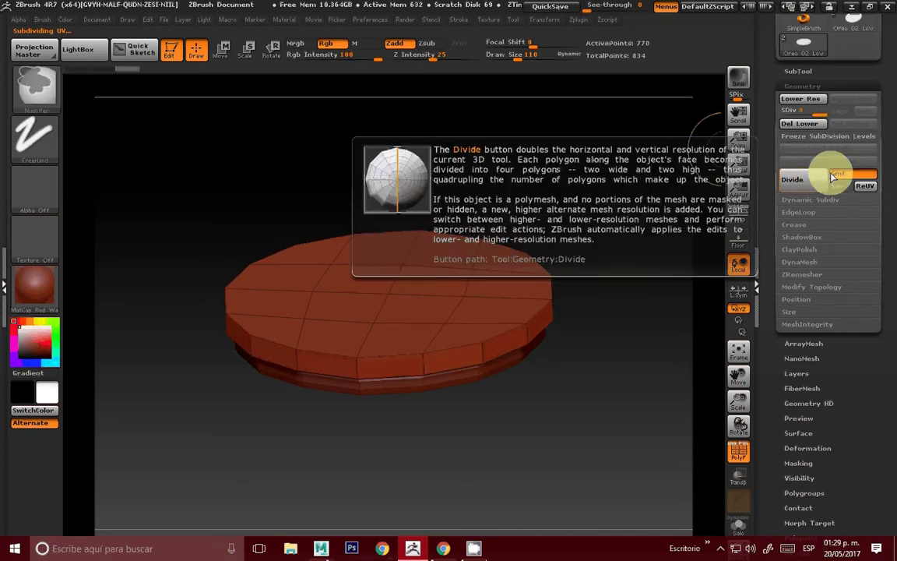
# Turn on Smt and smooth-divide up to SDiv 9, about 3.145 million points
pyautogui.click(851, 175)
pyautogui.click(806, 181)
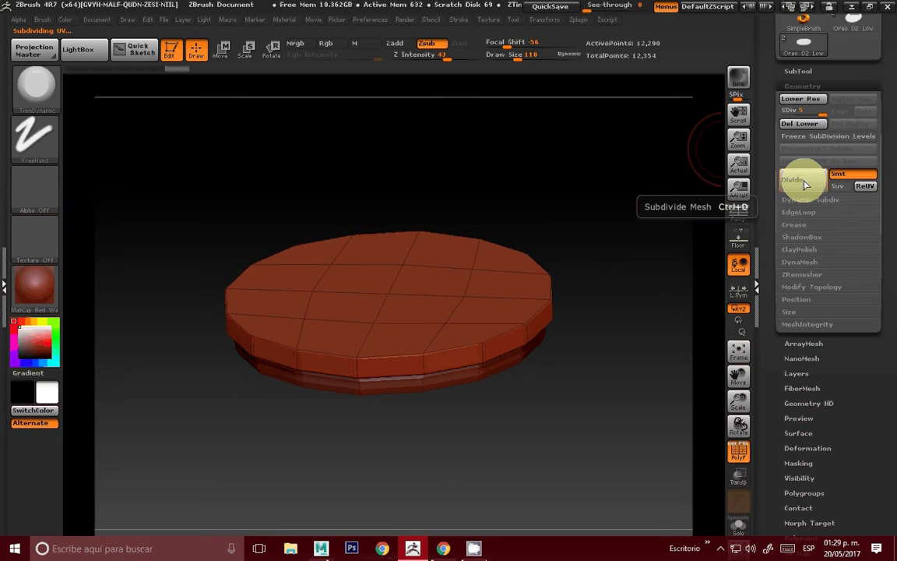
pyautogui.hotkey('ctrl', 'z')
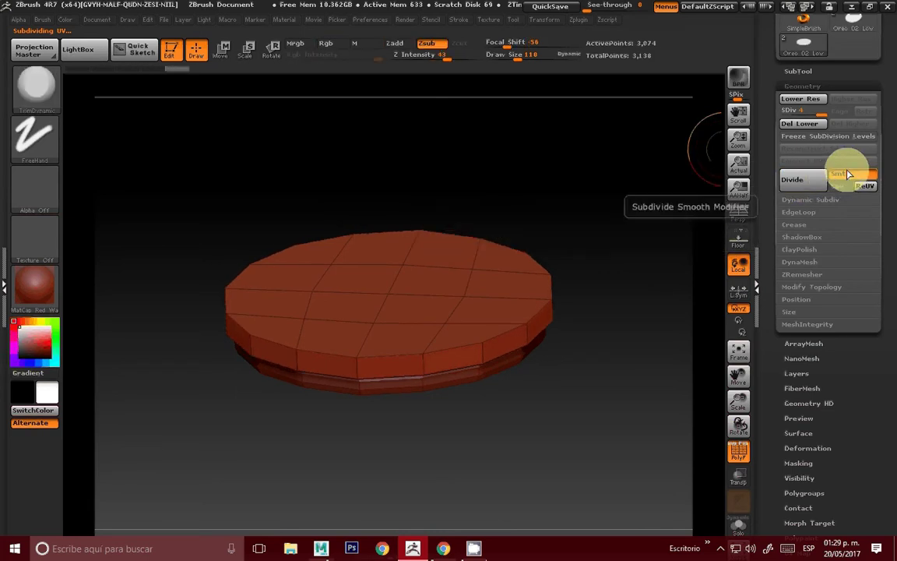
pyautogui.click(810, 180)
pyautogui.click(814, 180)
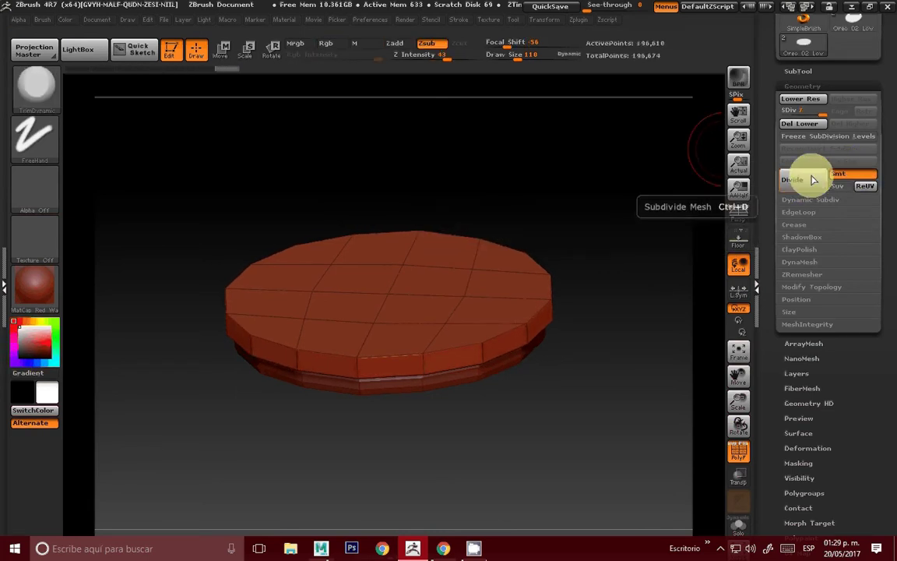
pyautogui.click(814, 180)
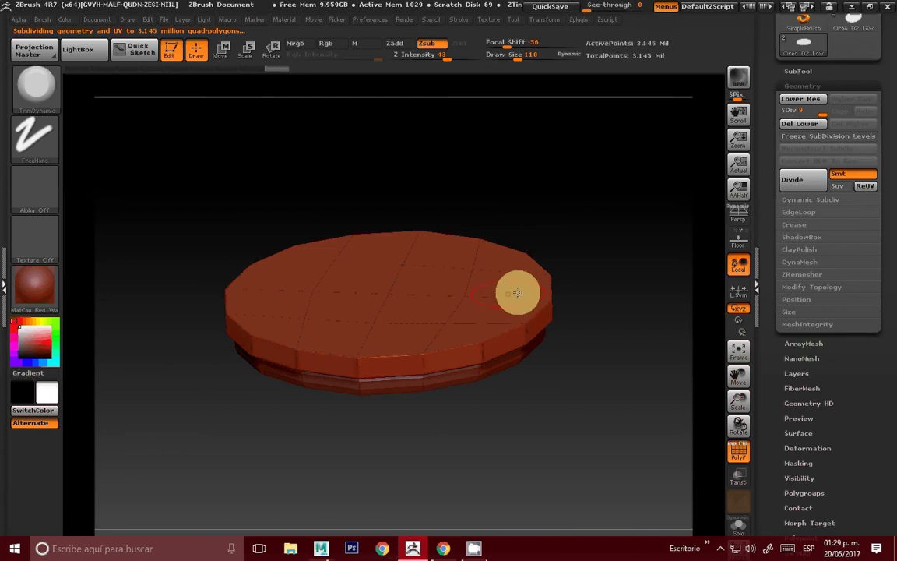
# Hide the polygroup colouring (PolyF) and rotate the disc to a face-on view
pyautogui.moveTo(550, 266); pyautogui.dragTo(634, 373)
pyautogui.click(739, 451)
pyautogui.moveTo(678, 429); pyautogui.dragTo(595, 410)
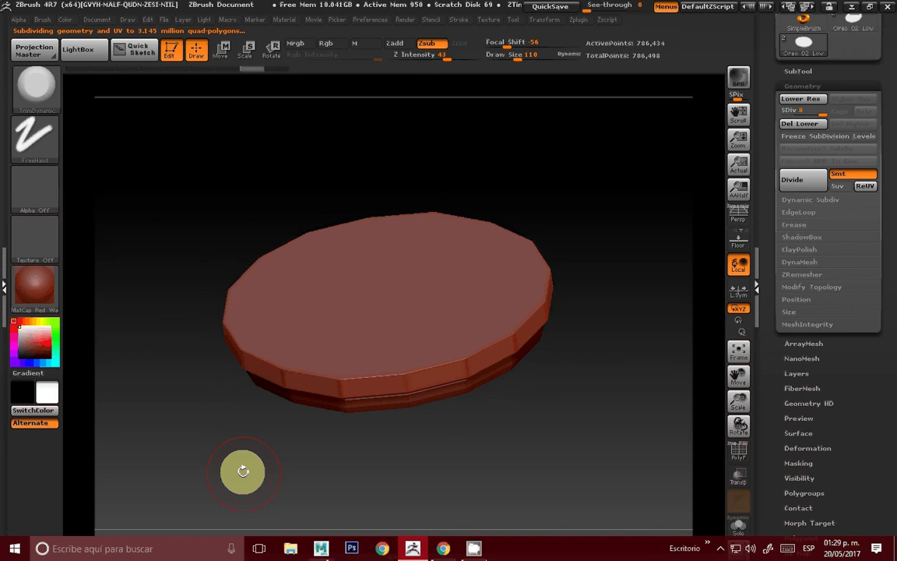
pyautogui.moveTo(240, 471)
pyautogui.mouseDown()
pyautogui.moveTo(234, 477)
pyautogui.moveTo(256, 423)
pyautogui.moveTo(186, 467)
pyautogui.moveTo(214, 456)
pyautogui.mouseUp()
pyautogui.press('ctrl')
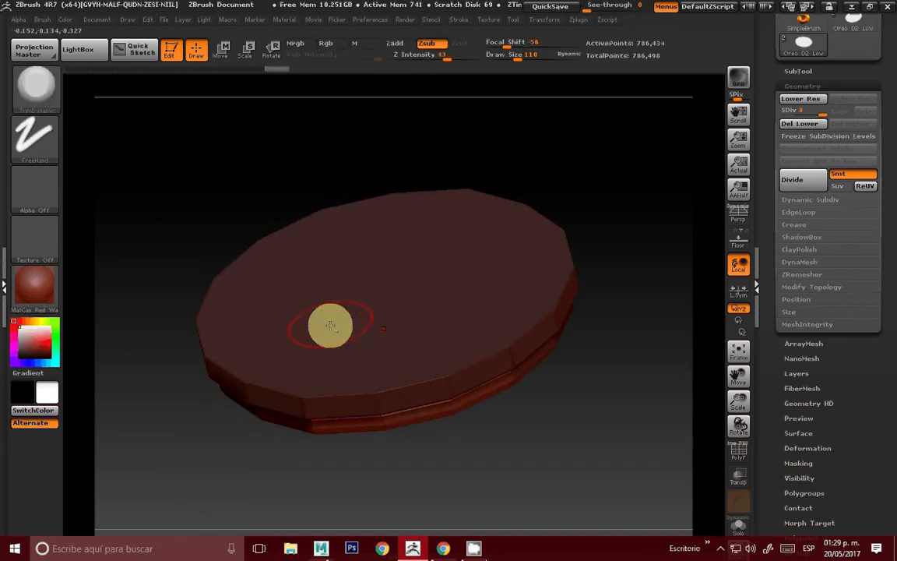
pyautogui.moveTo(588, 311)
pyautogui.mouseDown()
pyautogui.moveTo(632, 326)
pyautogui.moveTo(619, 352)
pyautogui.moveTo(625, 341)
pyautogui.moveTo(559, 407)
pyautogui.moveTo(485, 436)
pyautogui.moveTo(369, 364)
pyautogui.mouseUp()
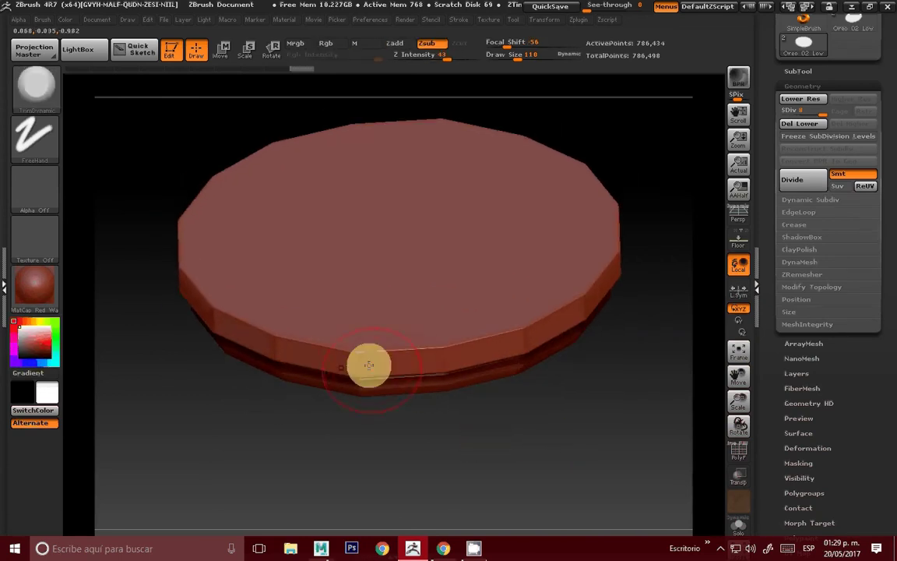
# Trim the disc's rim with TrimDynamic and Shift-smooth the trimmed edge
pyautogui.press('space')
pyautogui.press('shift')
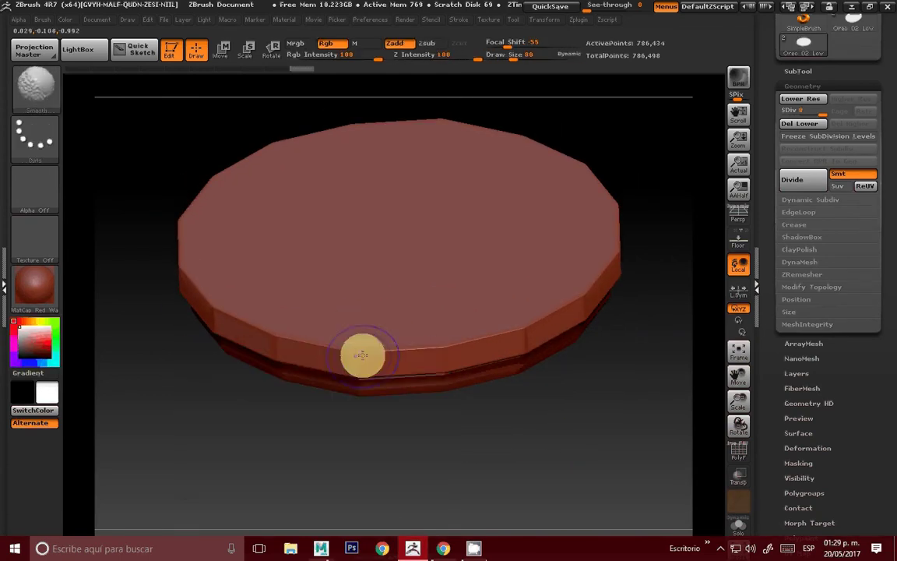
pyautogui.moveTo(363, 354); pyautogui.dragTo(473, 332)
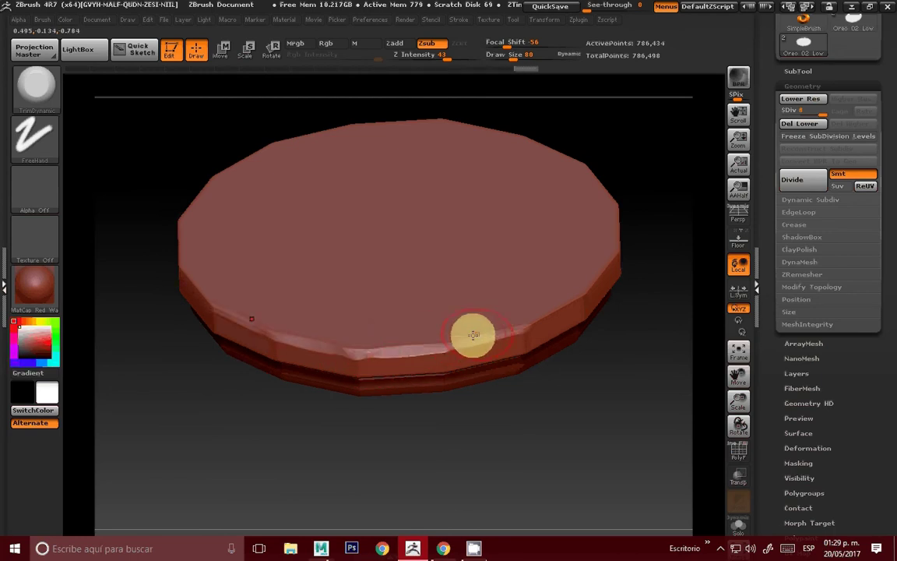
pyautogui.press('shift')
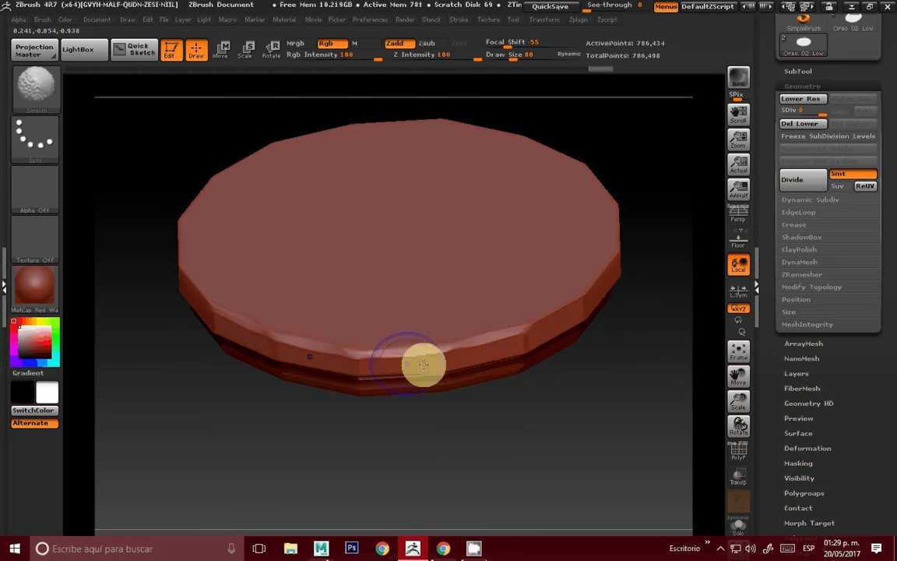
pyautogui.moveTo(423, 362)
pyautogui.mouseDown()
pyautogui.moveTo(526, 324)
pyautogui.moveTo(596, 284)
pyautogui.moveTo(521, 334)
pyautogui.mouseUp()
pyautogui.press('shift')
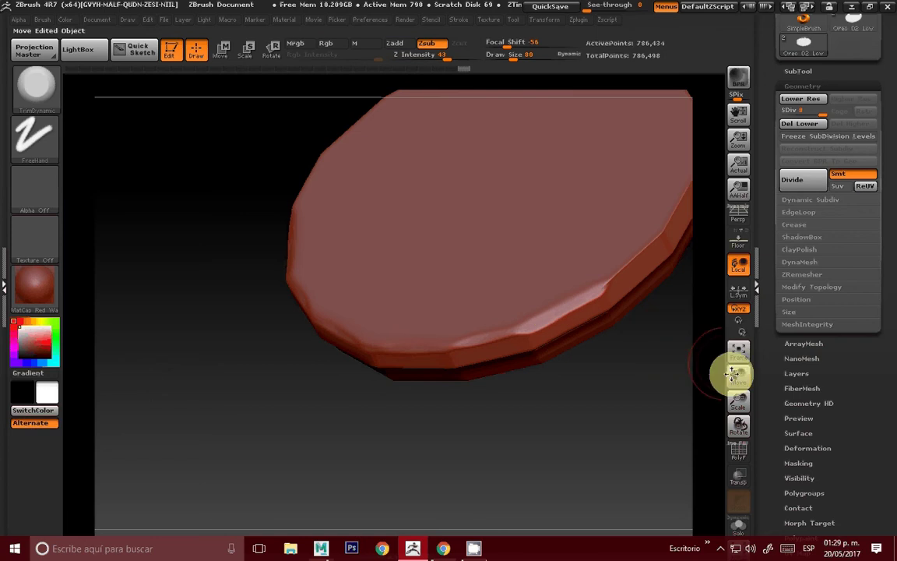
pyautogui.moveTo(724, 372)
pyautogui.mouseDown()
pyautogui.moveTo(695, 390)
pyautogui.moveTo(573, 349)
pyautogui.mouseUp()
# Reduce Draw Size to 52, then carve and smooth a bevel along the rim
pyautogui.press('space')
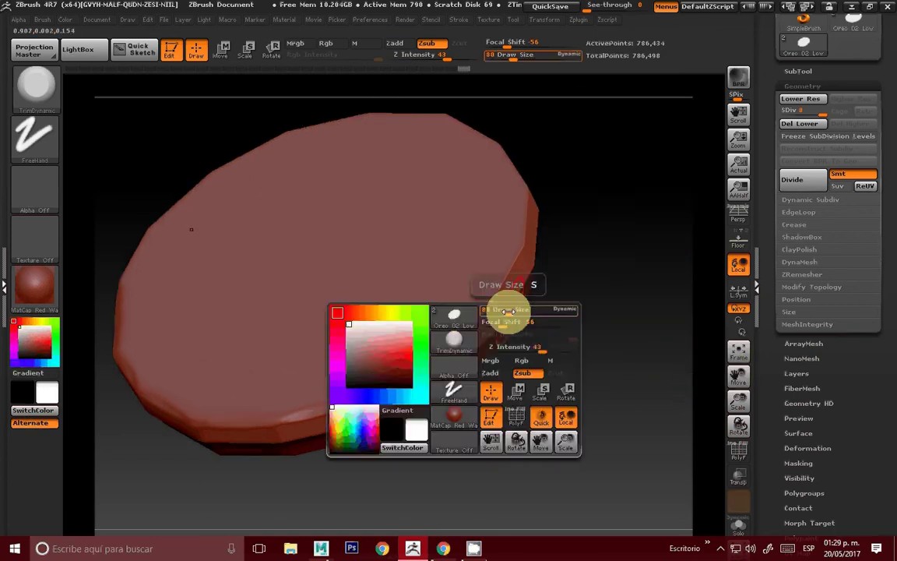
pyautogui.moveTo(506, 311); pyautogui.dragTo(486, 305)
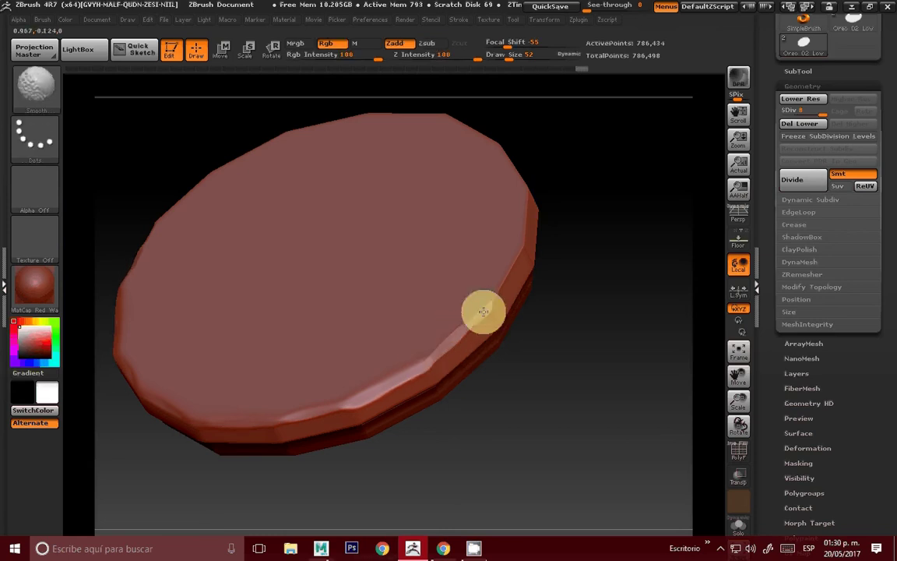
pyautogui.keyDown('shift'); pyautogui.moveTo(483, 312); pyautogui.dragTo(334, 398); pyautogui.keyUp('shift')
pyautogui.moveTo(480, 351)
pyautogui.mouseDown()
pyautogui.moveTo(712, 375)
pyautogui.moveTo(512, 372)
pyautogui.mouseUp()
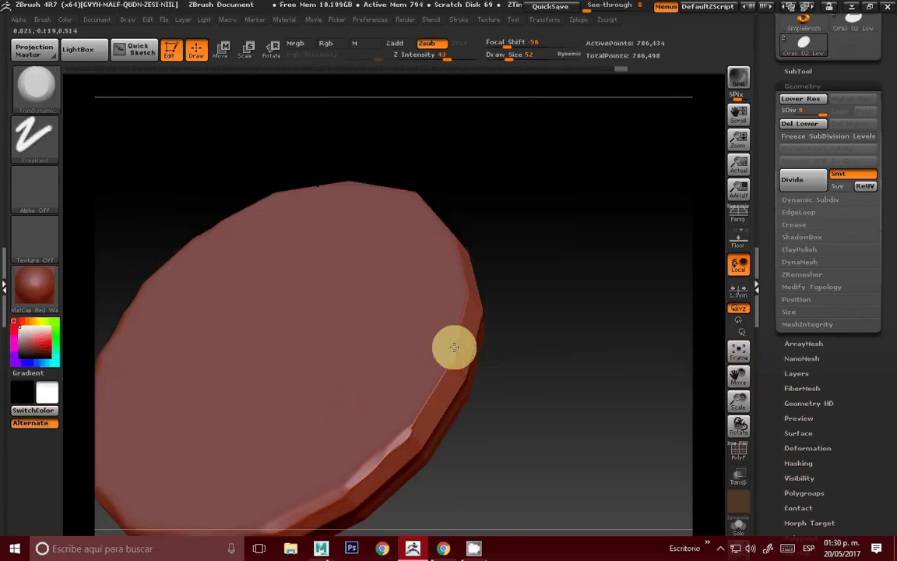
pyautogui.moveTo(454, 347)
pyautogui.mouseDown()
pyautogui.moveTo(401, 432)
pyautogui.moveTo(424, 403)
pyautogui.mouseUp()
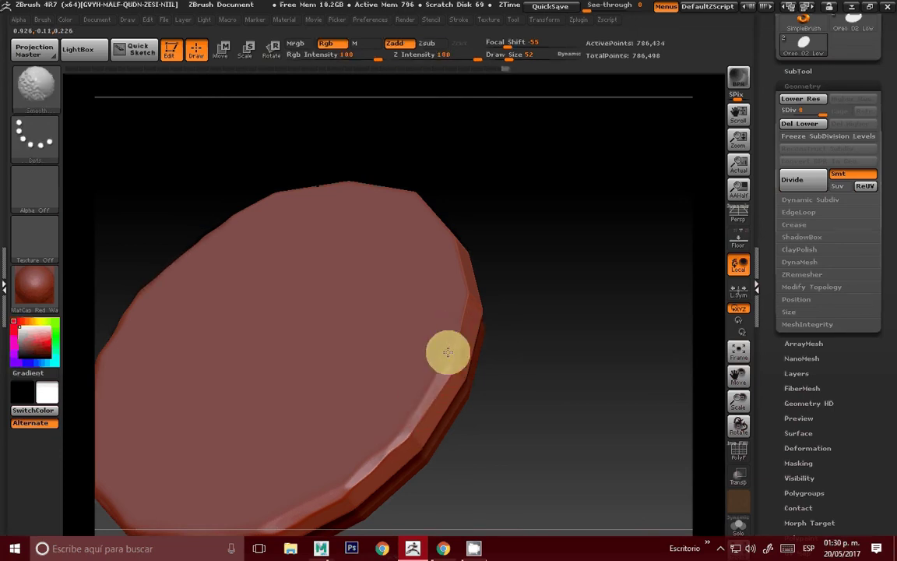
pyautogui.moveTo(518, 310); pyautogui.dragTo(486, 287)
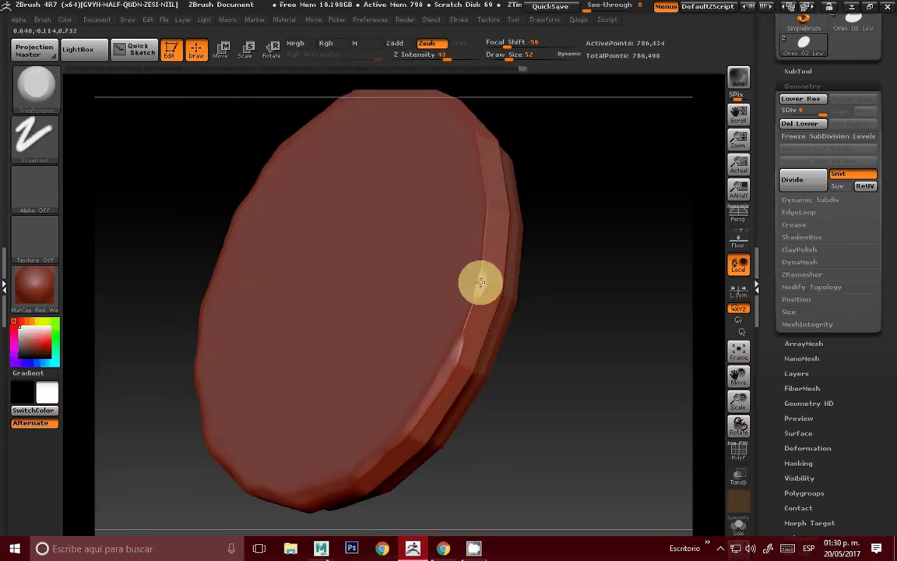
pyautogui.keyDown('shift'); pyautogui.moveTo(477, 280); pyautogui.dragTo(528, 311); pyautogui.keyUp('shift')
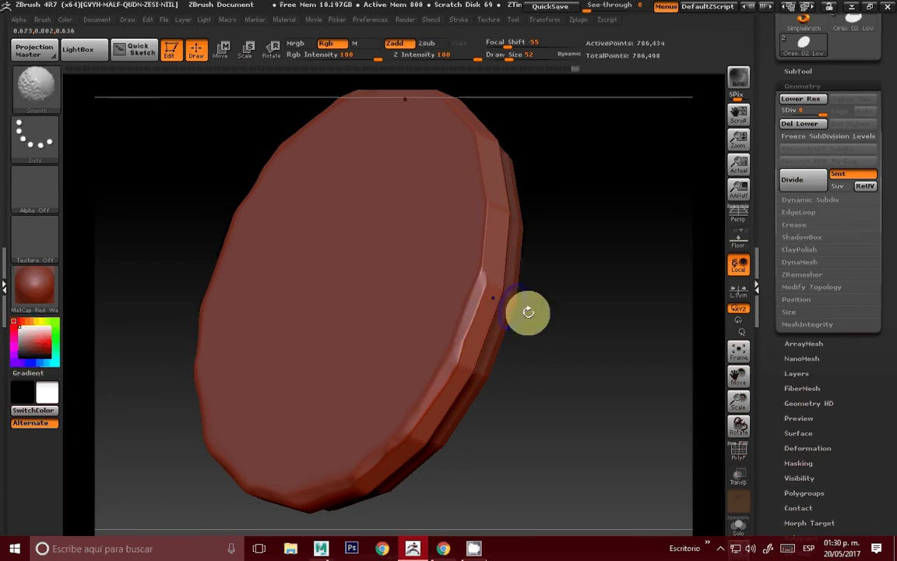
pyautogui.moveTo(726, 381)
pyautogui.mouseDown()
pyautogui.moveTo(596, 381)
pyautogui.moveTo(416, 327)
pyautogui.mouseUp()
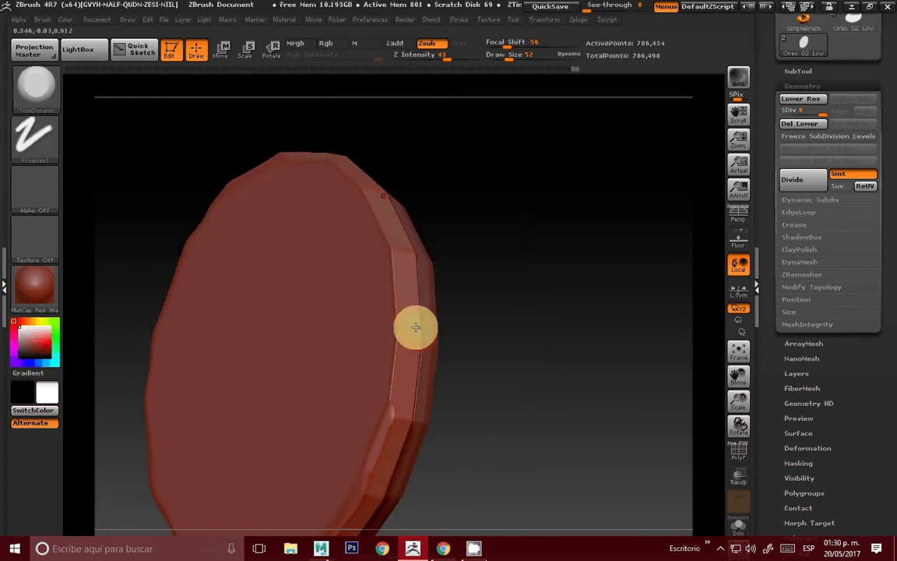
pyautogui.click(799, 73)
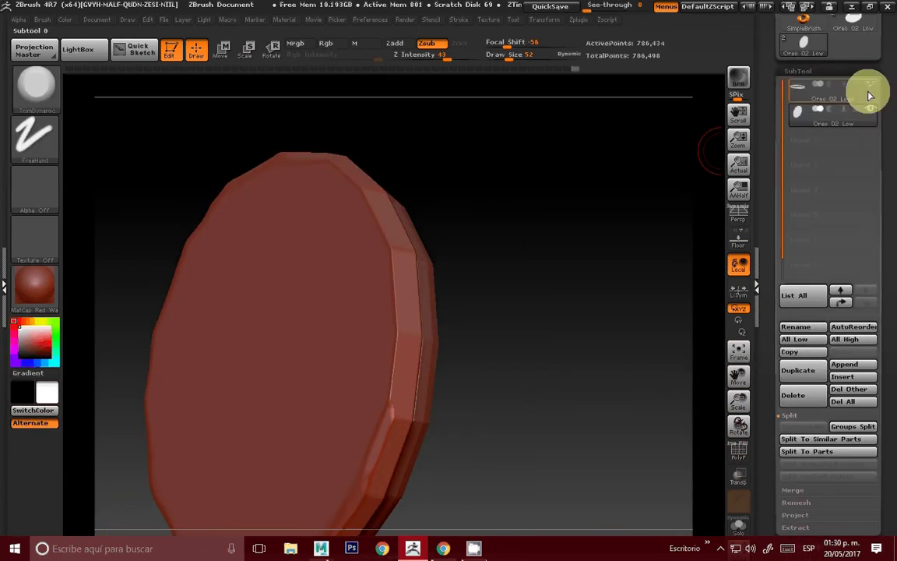
# Flatten the disc's right rim with TrimDynamic and smooth along the edge
pyautogui.click(801, 72)
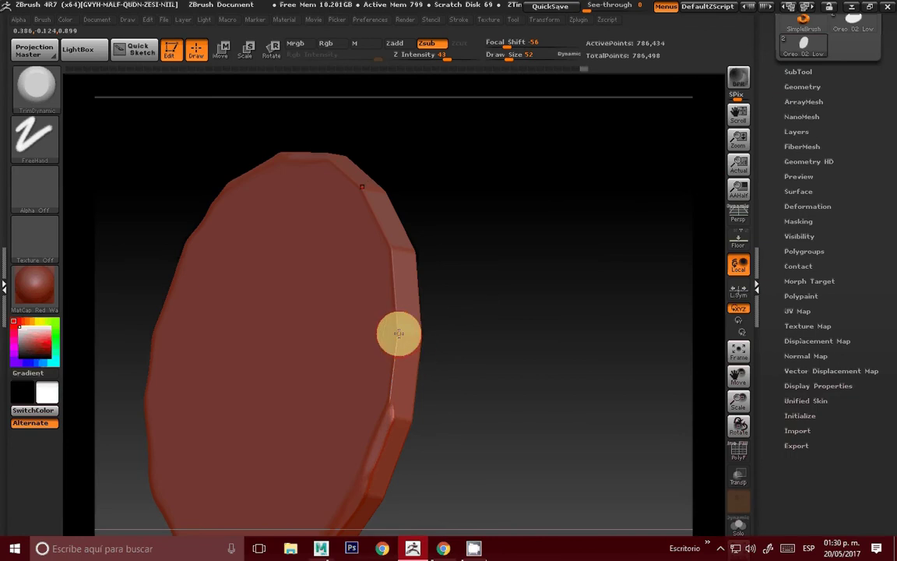
pyautogui.moveTo(397, 333)
pyautogui.mouseDown()
pyautogui.moveTo(399, 355)
pyautogui.moveTo(390, 266)
pyautogui.moveTo(397, 338)
pyautogui.moveTo(399, 246)
pyautogui.moveTo(390, 397)
pyautogui.moveTo(387, 361)
pyautogui.mouseUp()
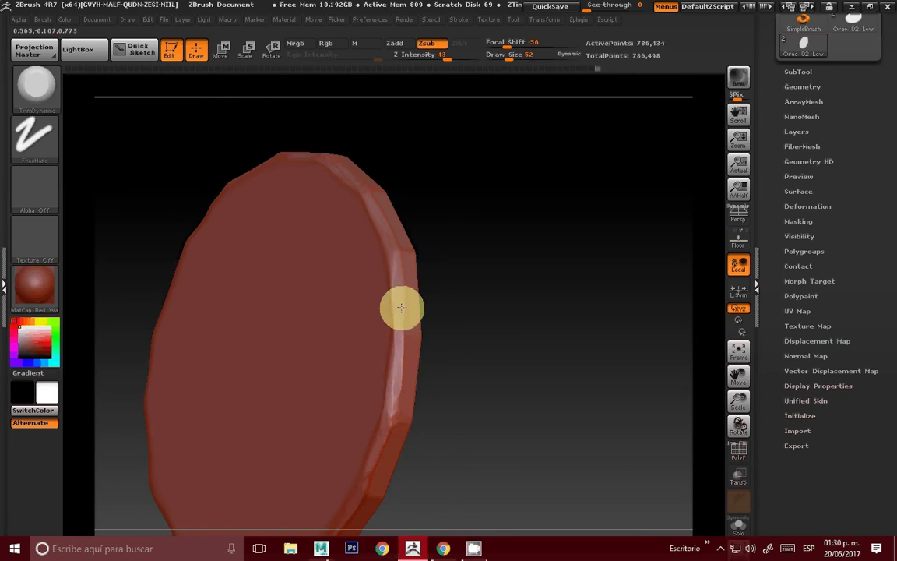
pyautogui.moveTo(399, 362)
pyautogui.mouseDown()
pyautogui.moveTo(414, 251)
pyautogui.moveTo(469, 252)
pyautogui.moveTo(487, 203)
pyautogui.moveTo(504, 266)
pyautogui.moveTo(453, 206)
pyautogui.moveTo(473, 257)
pyautogui.moveTo(404, 263)
pyautogui.mouseUp()
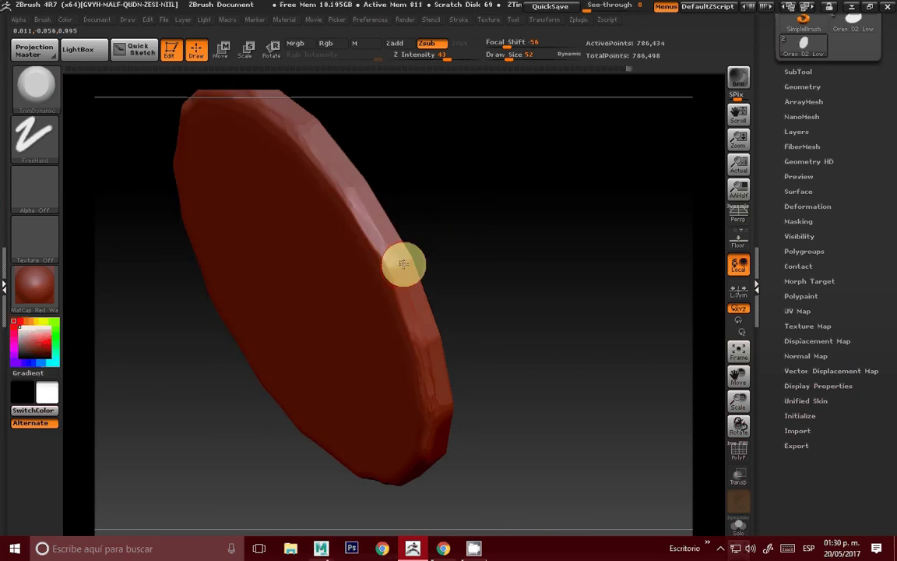
pyautogui.press('shift')
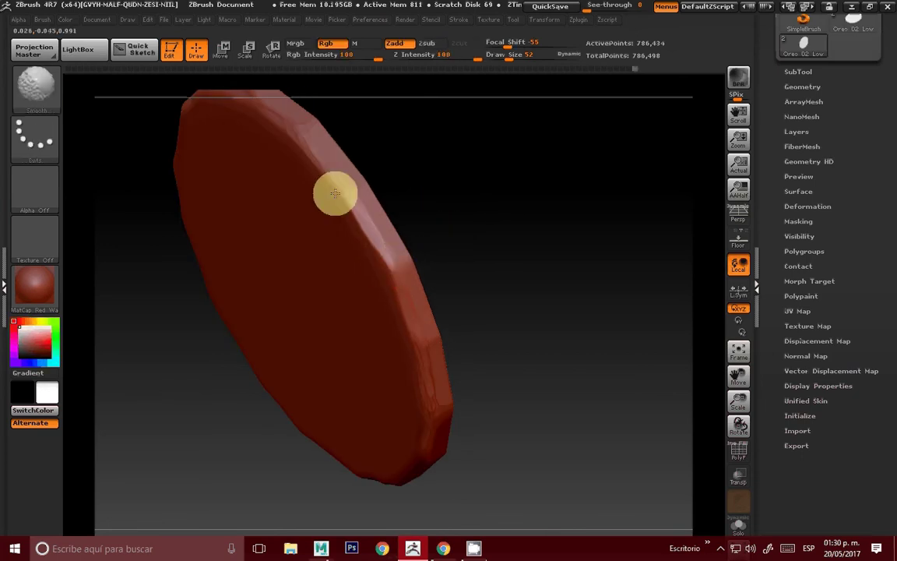
pyautogui.keyDown('shift'); pyautogui.moveTo(441, 190); pyautogui.dragTo(512, 230); pyautogui.keyUp('shift')
pyautogui.moveTo(761, 377)
pyautogui.mouseDown()
pyautogui.moveTo(757, 406)
pyautogui.moveTo(481, 242)
pyautogui.moveTo(378, 279)
pyautogui.mouseUp()
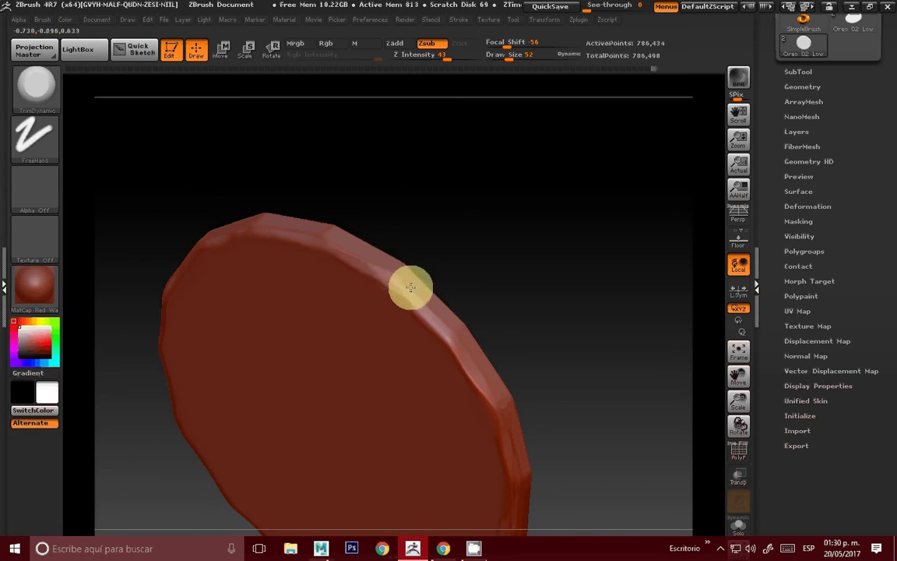
pyautogui.press('shift')
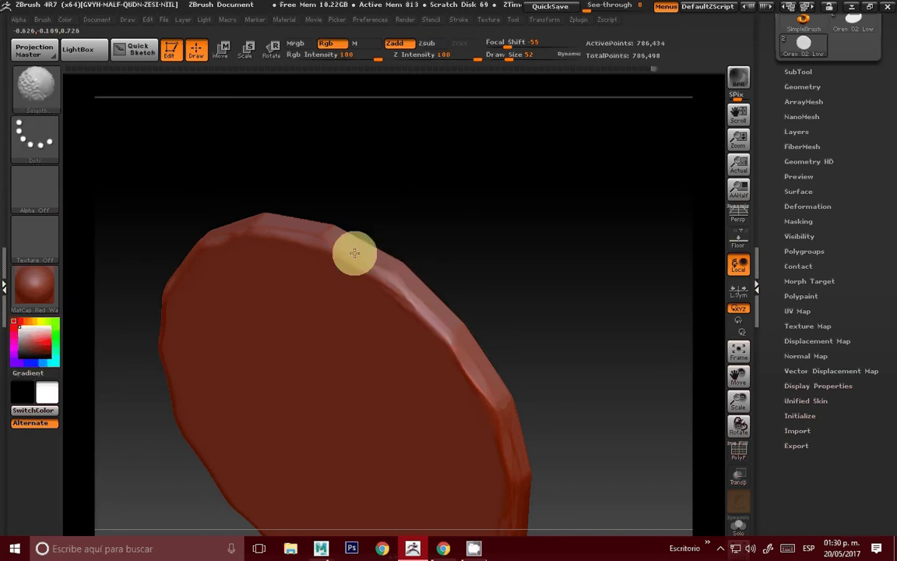
pyautogui.moveTo(260, 236)
pyautogui.mouseDown()
pyautogui.moveTo(326, 194)
pyautogui.moveTo(310, 236)
pyautogui.mouseUp()
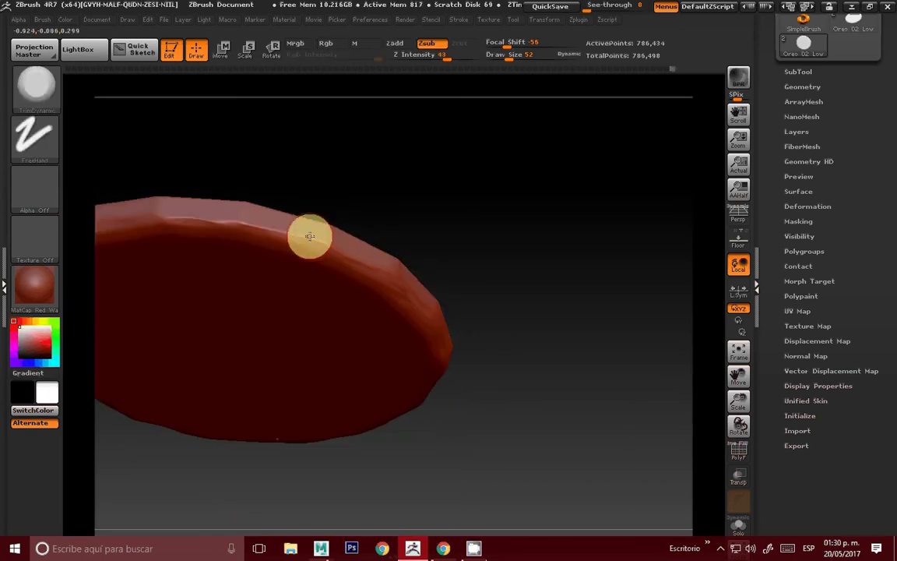
pyautogui.press('shift')
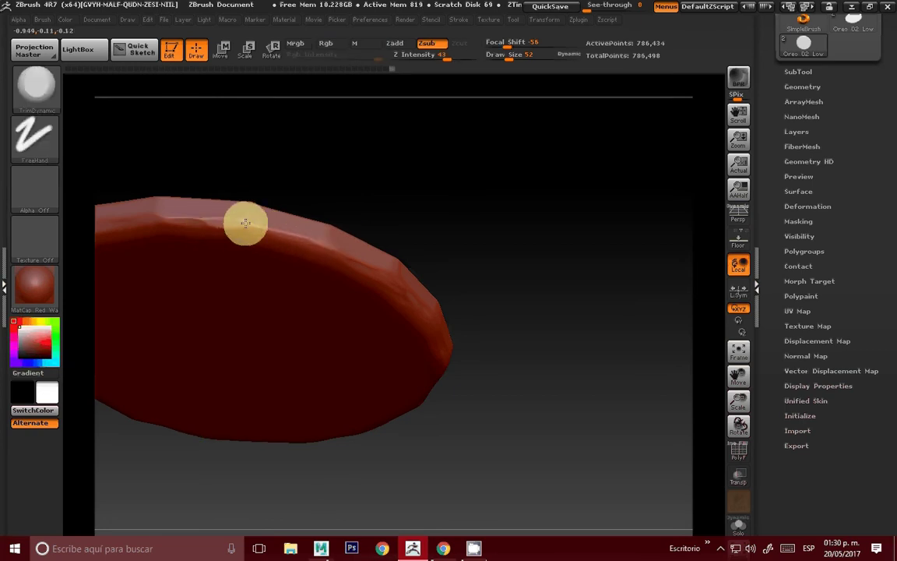
pyautogui.press('shift')
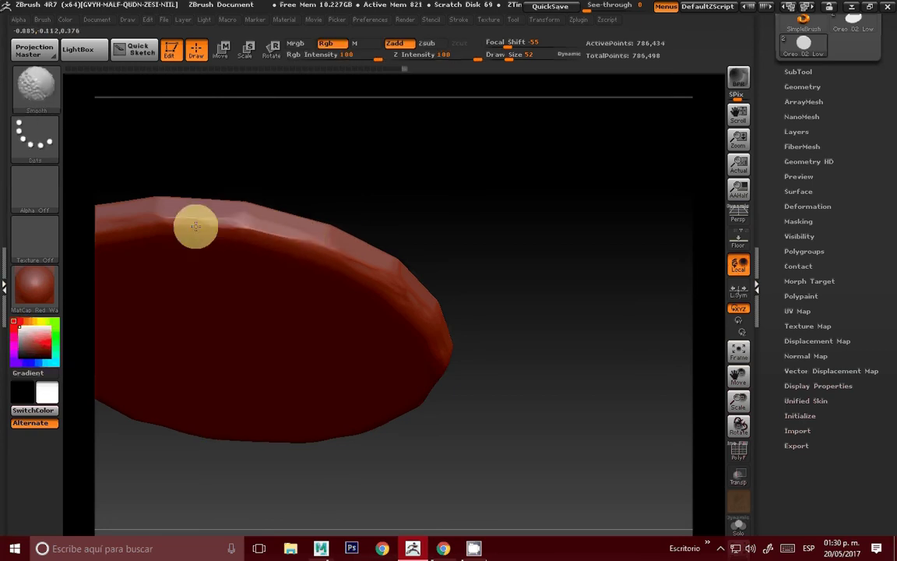
# Trim and smooth the top rim edge, then recentre the disc face-on
pyautogui.moveTo(598, 328); pyautogui.dragTo(856, 414)
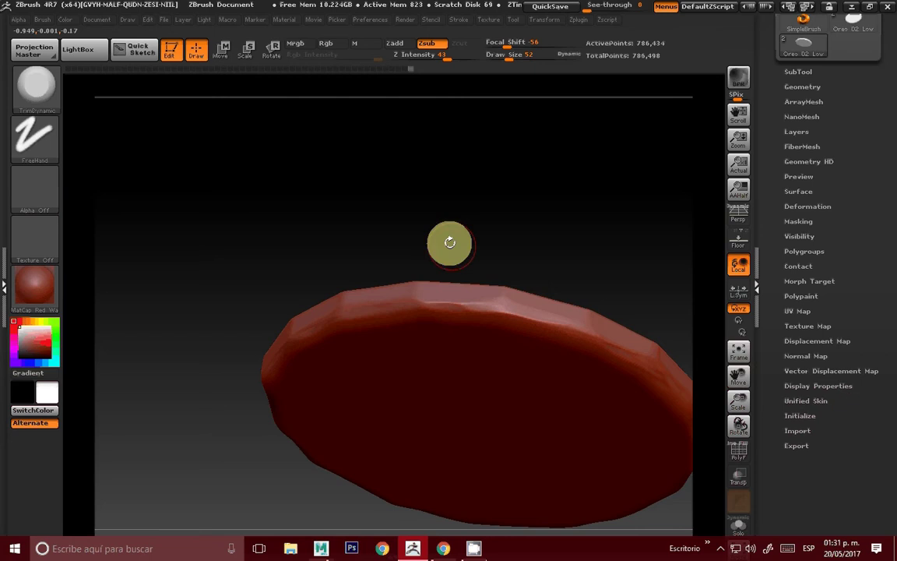
pyautogui.moveTo(449, 245); pyautogui.dragTo(432, 303)
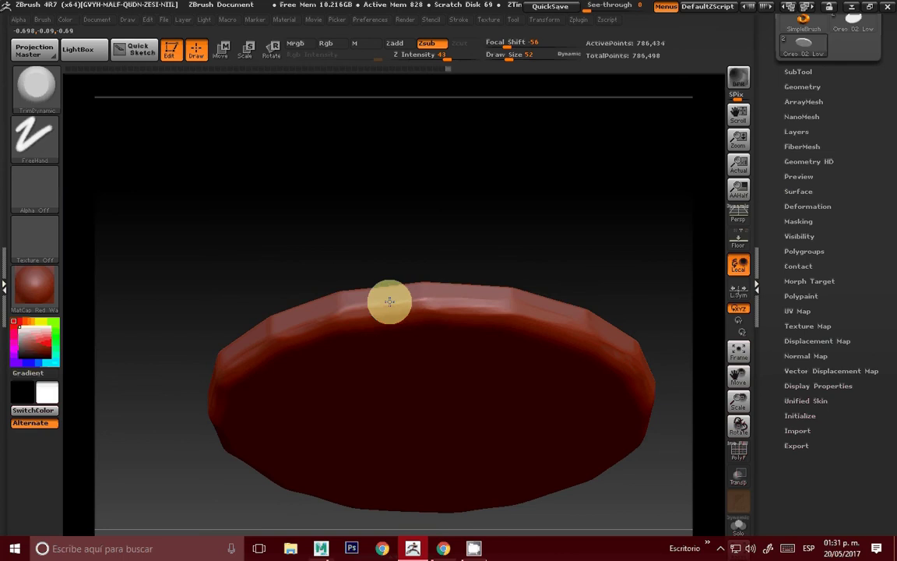
pyautogui.press('shift')
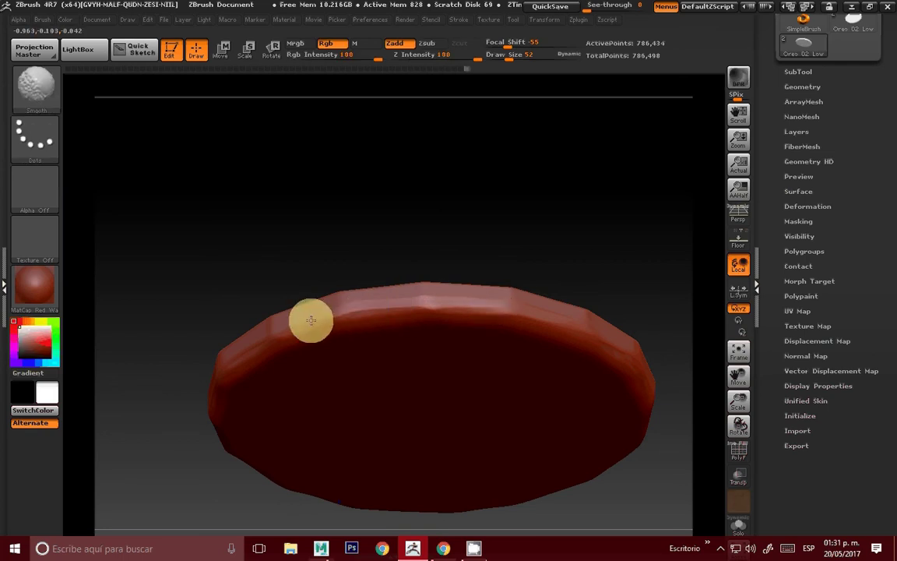
pyautogui.moveTo(395, 249); pyautogui.dragTo(277, 343)
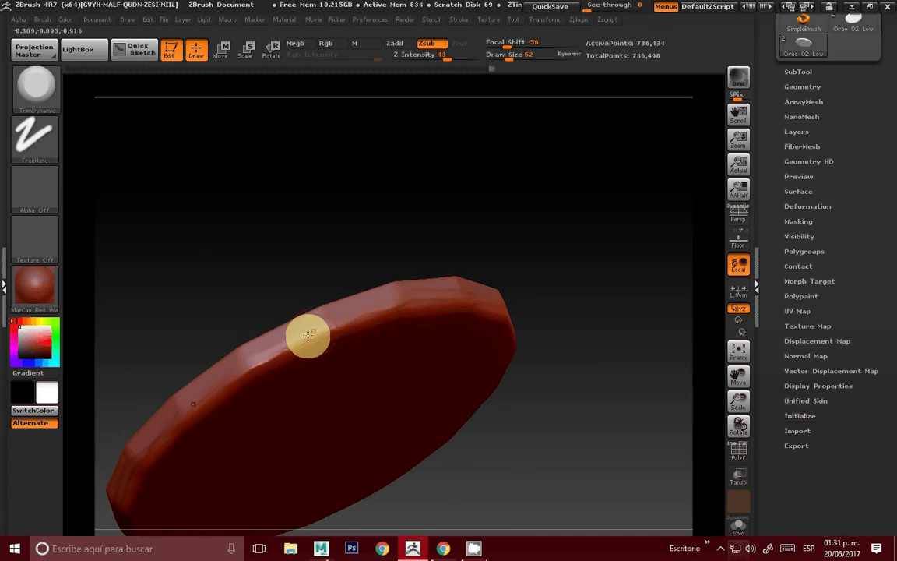
pyautogui.moveTo(308, 334); pyautogui.dragTo(417, 303)
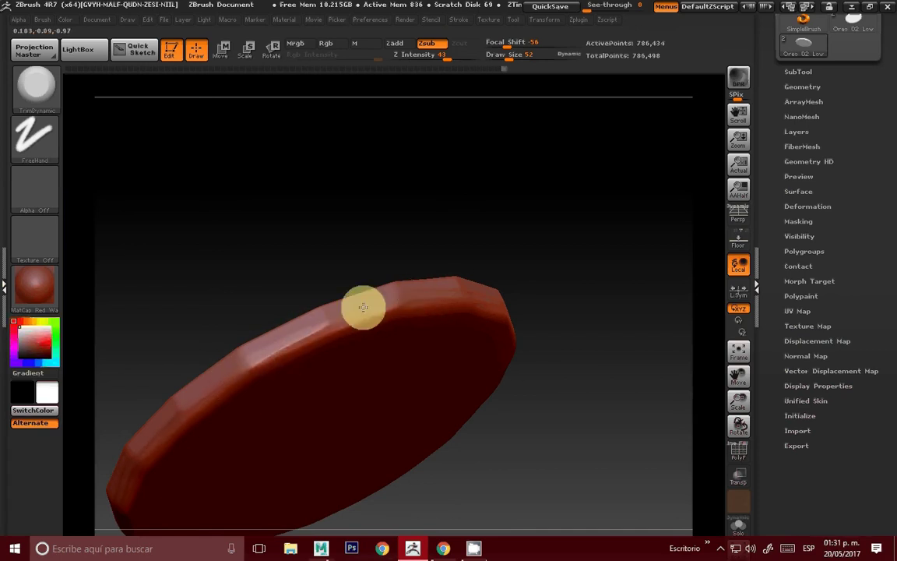
pyautogui.press('shift')
pyautogui.moveTo(261, 365)
pyautogui.keyDown('shift'); pyautogui.mouseDown()
pyautogui.moveTo(275, 351)
pyautogui.moveTo(175, 417)
pyautogui.moveTo(137, 466)
pyautogui.moveTo(557, 279)
pyautogui.moveTo(668, 336)
pyautogui.mouseUp(); pyautogui.keyUp('shift')
pyautogui.moveTo(740, 375)
pyautogui.mouseDown()
pyautogui.moveTo(651, 357)
pyautogui.moveTo(642, 330)
pyautogui.moveTo(611, 305)
pyautogui.mouseUp()
pyautogui.keyDown('alt'); pyautogui.moveTo(506, 270); pyautogui.dragTo(635, 303); pyautogui.keyUp('alt')
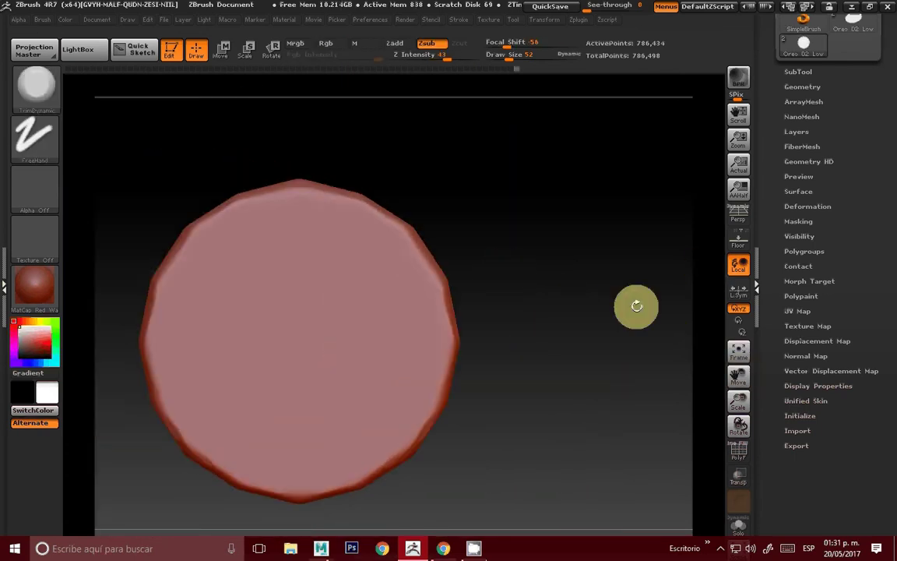
pyautogui.keyDown('alt'); pyautogui.moveTo(590, 233); pyautogui.dragTo(582, 252); pyautogui.keyUp('alt')
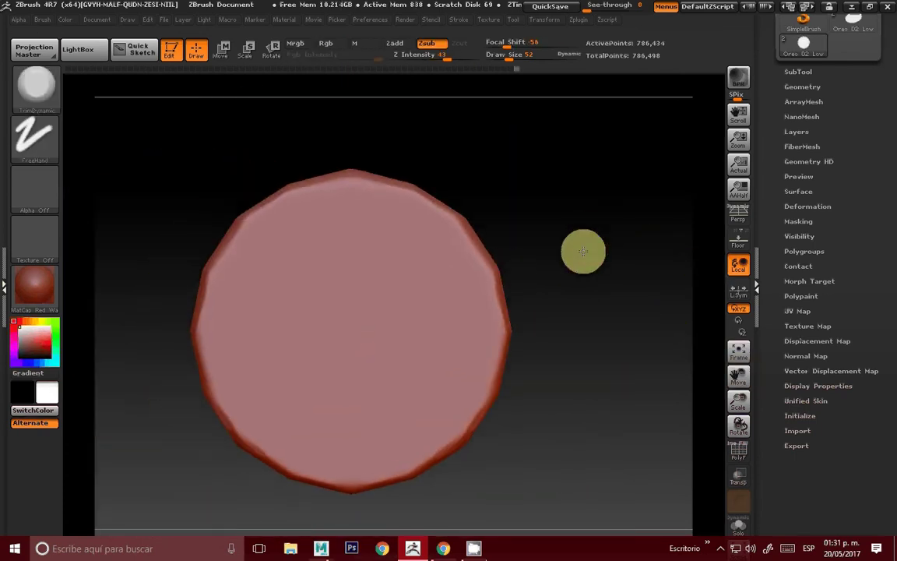
# Select the Oreo 02 Low1 band and divide it three times, reaching 197,632 active points
pyautogui.click(798, 74)
pyautogui.click(810, 110)
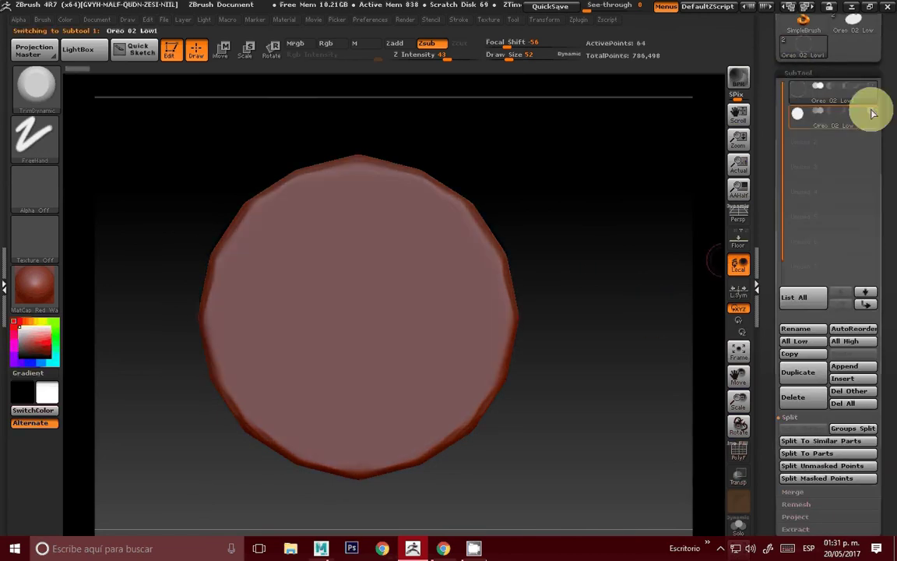
pyautogui.moveTo(669, 140)
pyautogui.keyDown('shift'); pyautogui.mouseDown()
pyautogui.moveTo(581, 214)
pyautogui.moveTo(605, 283)
pyautogui.mouseUp(); pyautogui.keyUp('shift')
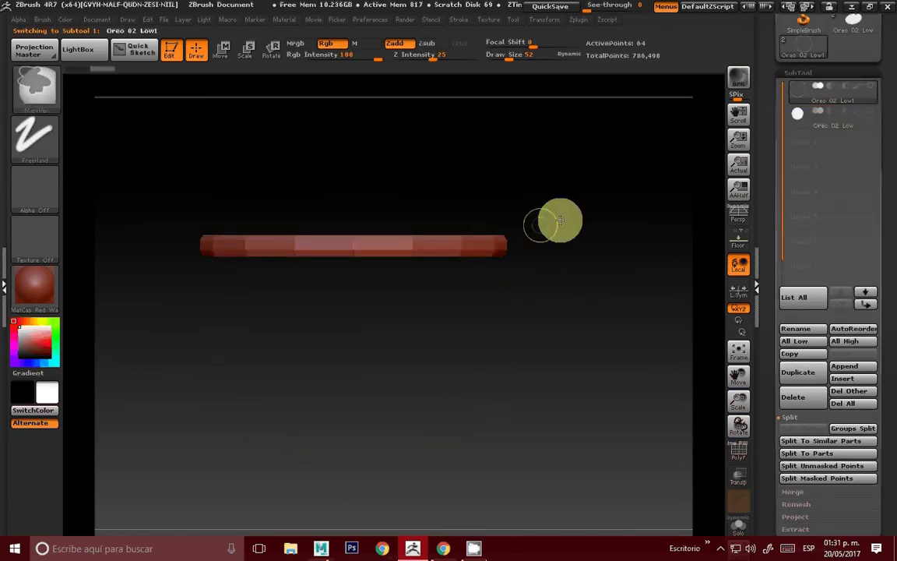
pyautogui.moveTo(560, 222); pyautogui.dragTo(675, 102)
pyautogui.click(798, 73)
pyautogui.click(802, 87)
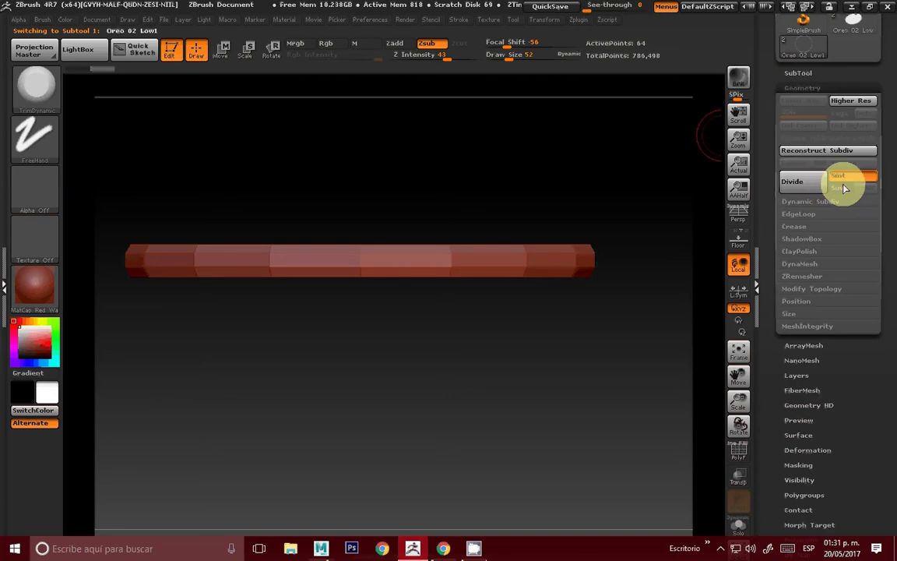
pyautogui.click(795, 181)
pyautogui.click(813, 184)
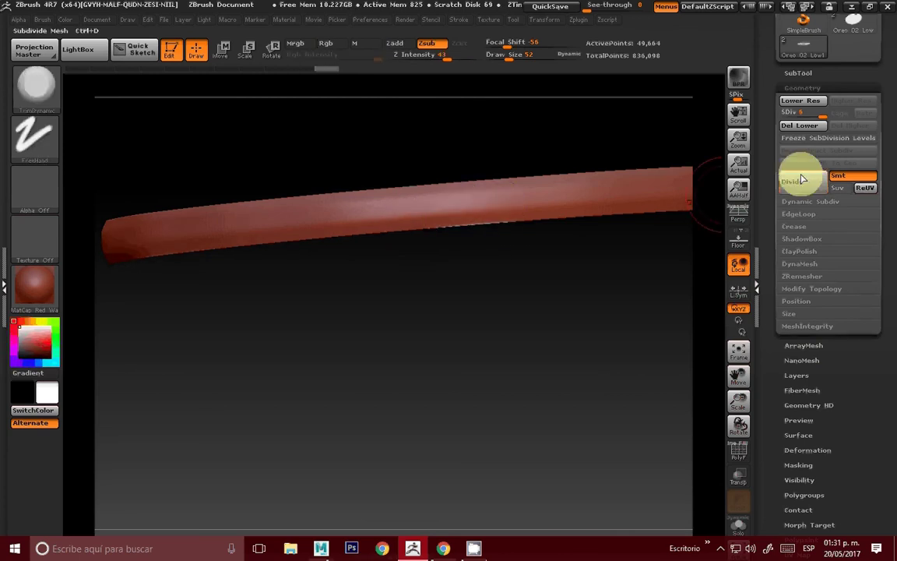
pyautogui.click(815, 186)
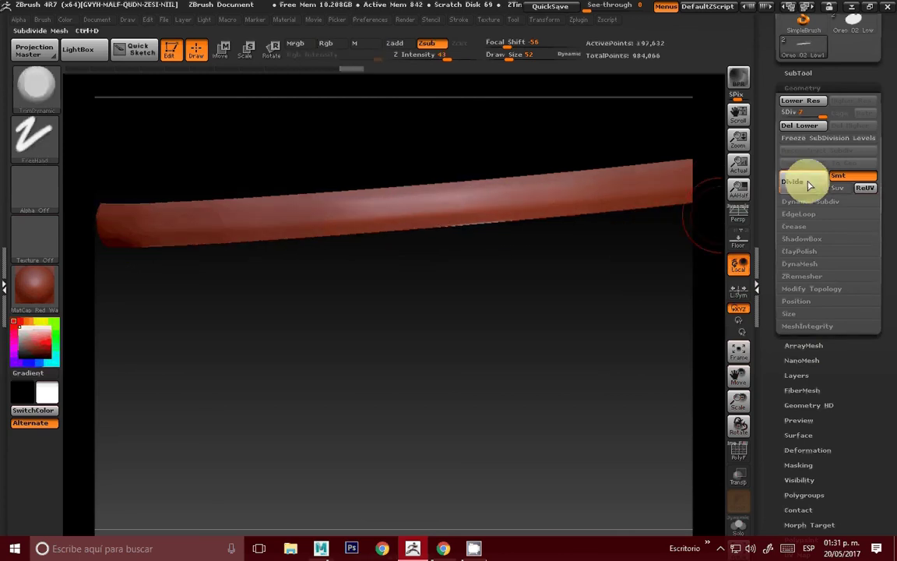
pyautogui.moveTo(741, 371); pyautogui.dragTo(588, 321)
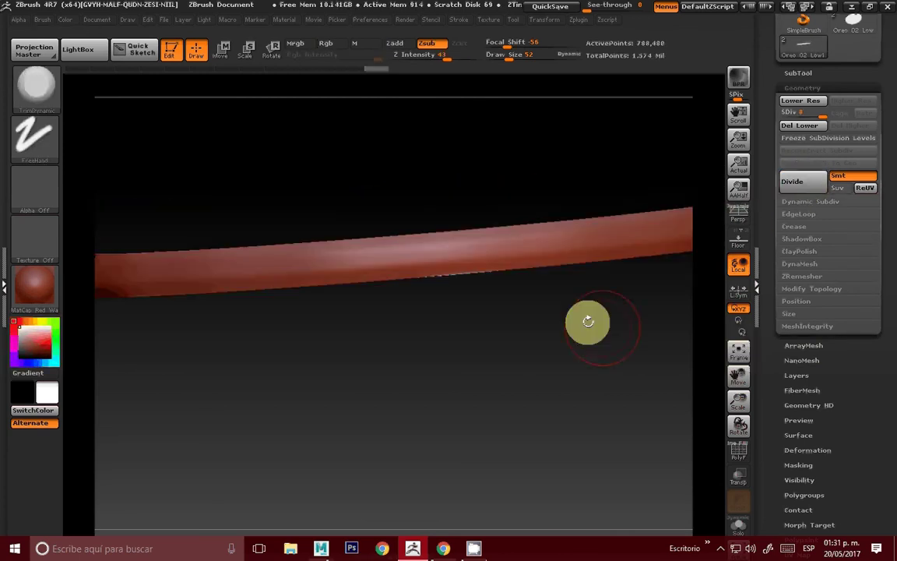
pyautogui.click(801, 101)
# Switch to Oreo 02 Low and trim and smooth the near section of its rim
pyautogui.click(799, 74)
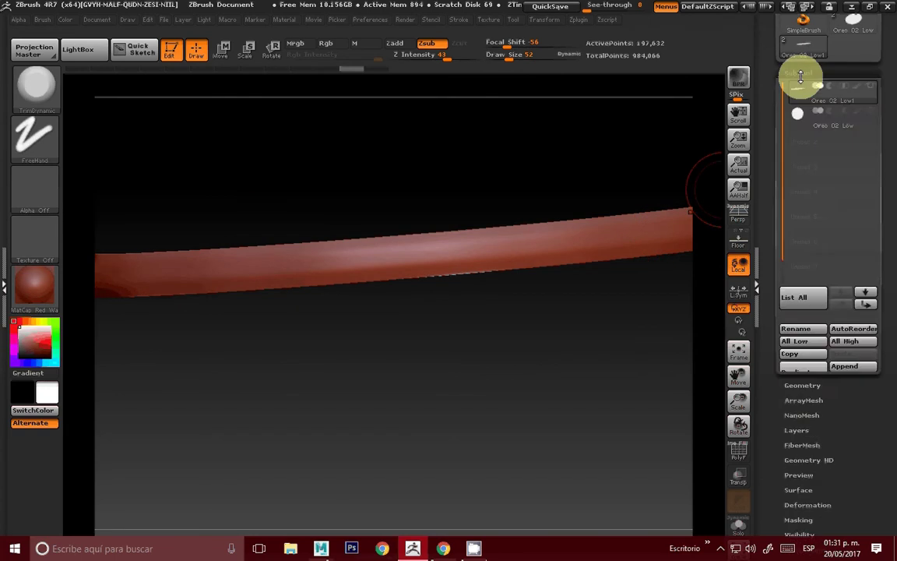
pyautogui.click(798, 124)
pyautogui.click(735, 349)
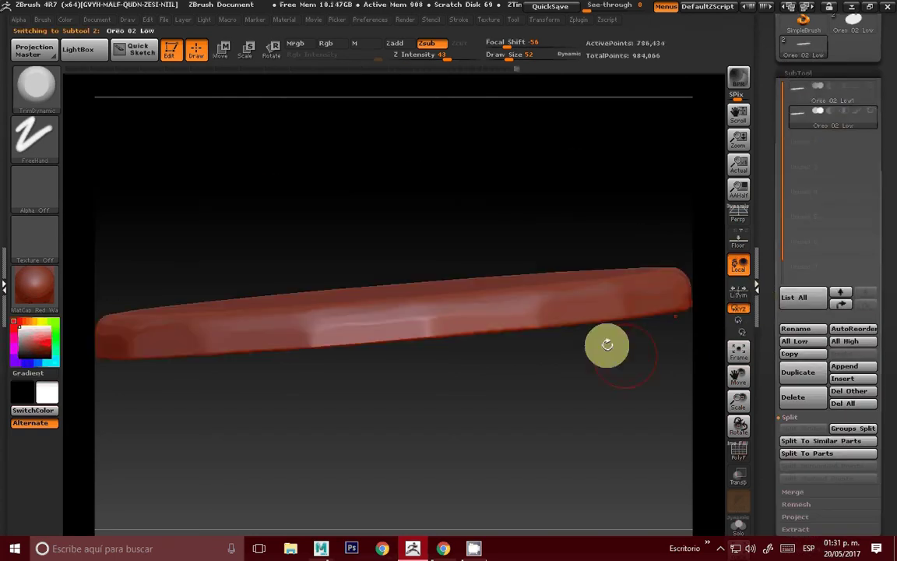
pyautogui.moveTo(607, 344)
pyautogui.mouseDown()
pyautogui.moveTo(351, 296)
pyautogui.moveTo(314, 333)
pyautogui.mouseUp()
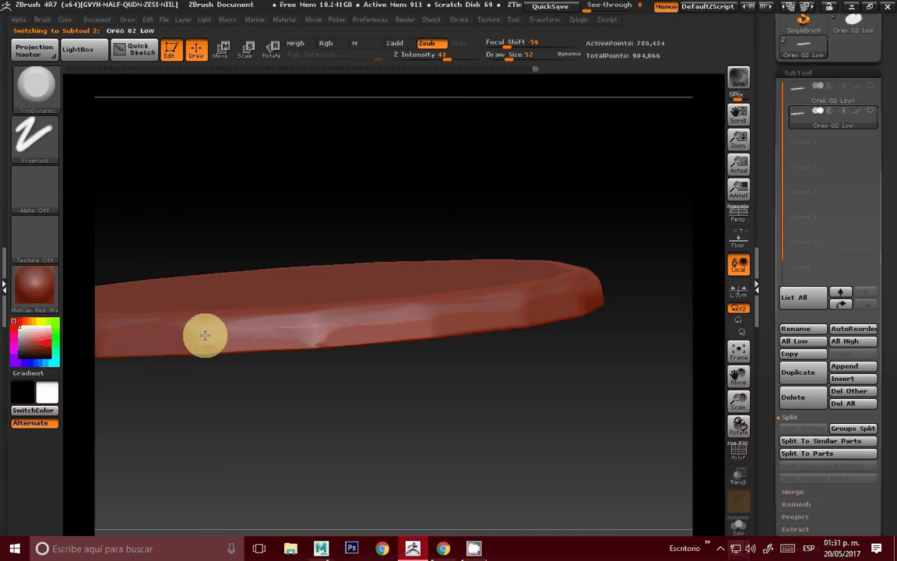
pyautogui.click(305, 325)
pyautogui.press('shift')
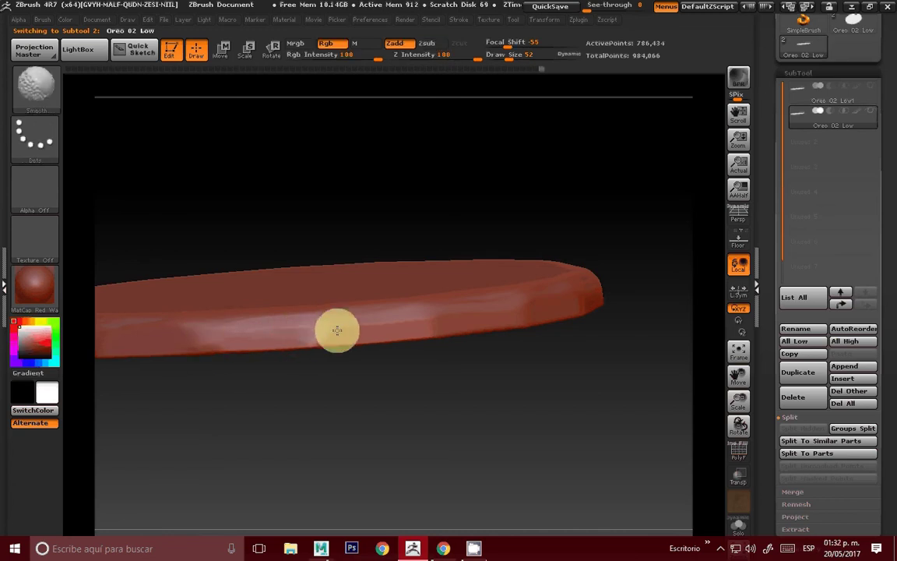
pyautogui.moveTo(459, 358); pyautogui.dragTo(419, 322)
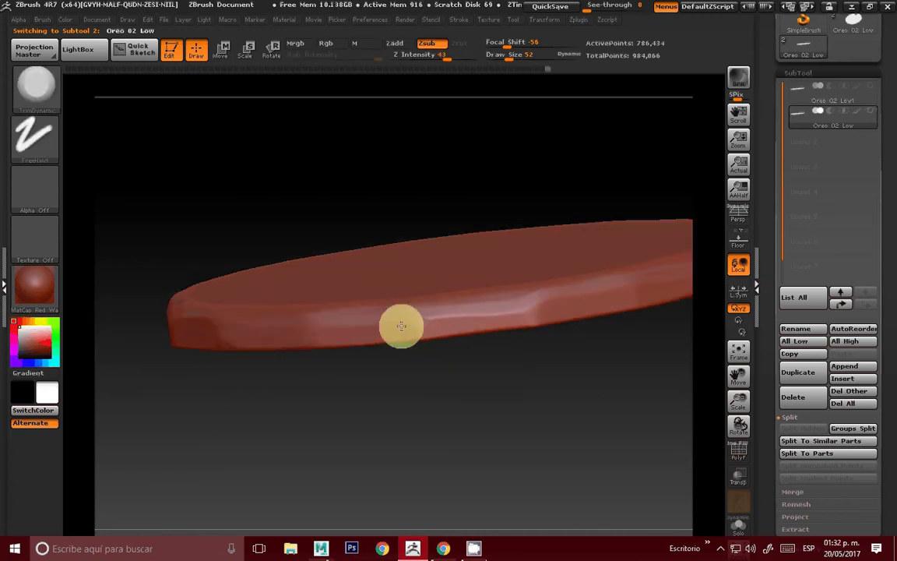
pyautogui.press('shift')
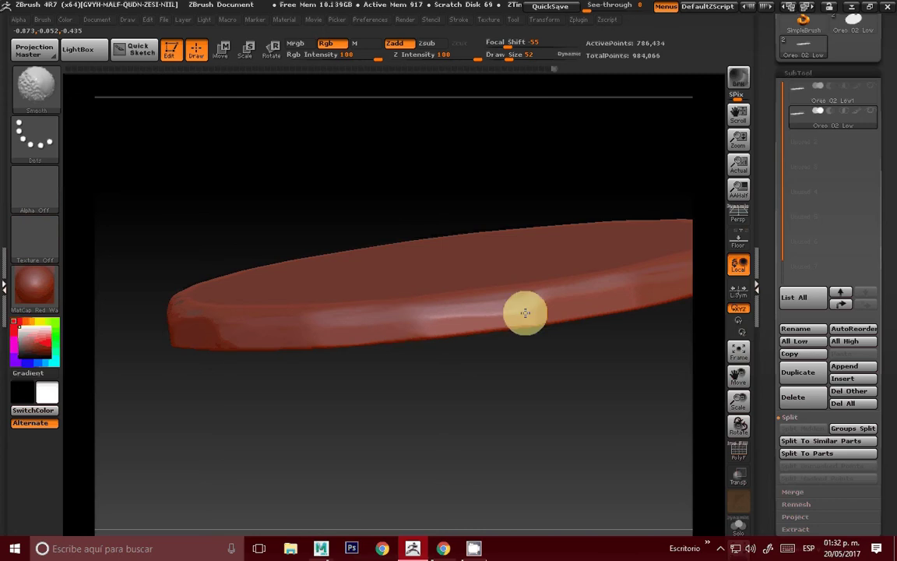
pyautogui.press('shift')
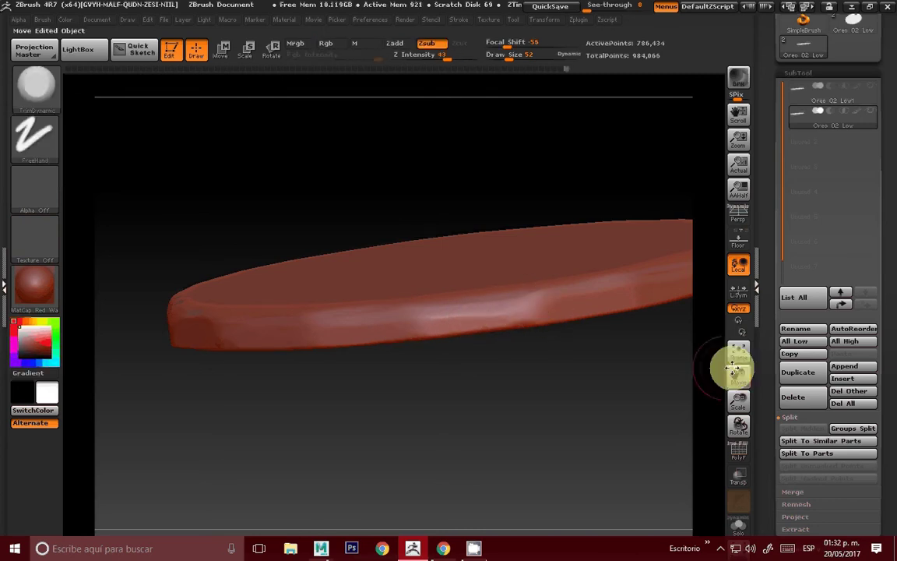
# Continue trimming and smoothing the rim along its length, then frame the disc face-on
pyautogui.moveTo(737, 374)
pyautogui.mouseDown()
pyautogui.moveTo(623, 389)
pyautogui.moveTo(417, 314)
pyautogui.mouseUp()
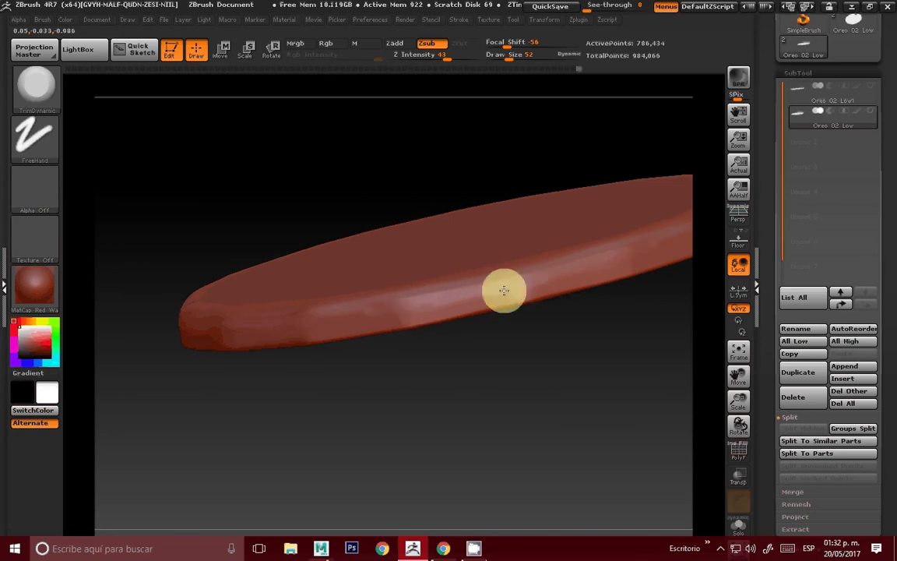
pyautogui.press('shift')
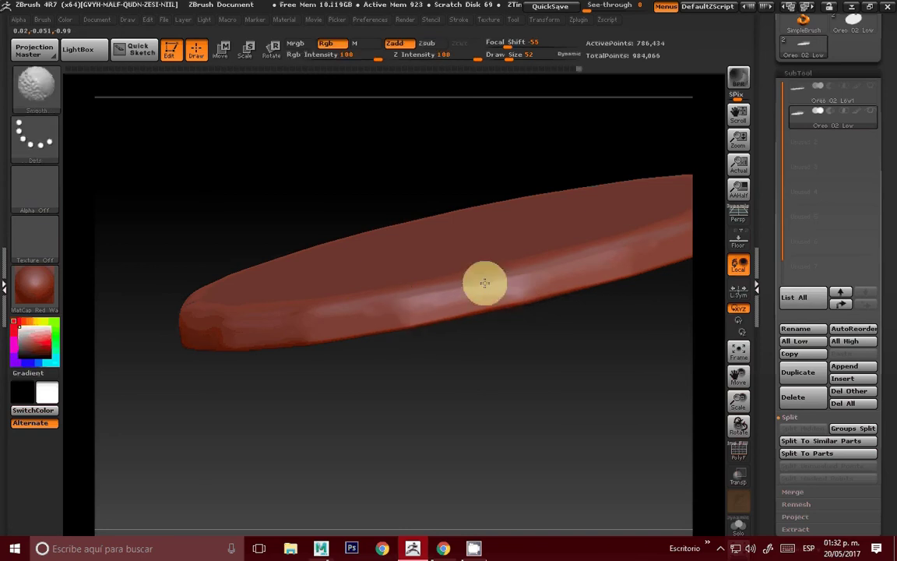
pyautogui.moveTo(741, 375); pyautogui.dragTo(435, 296)
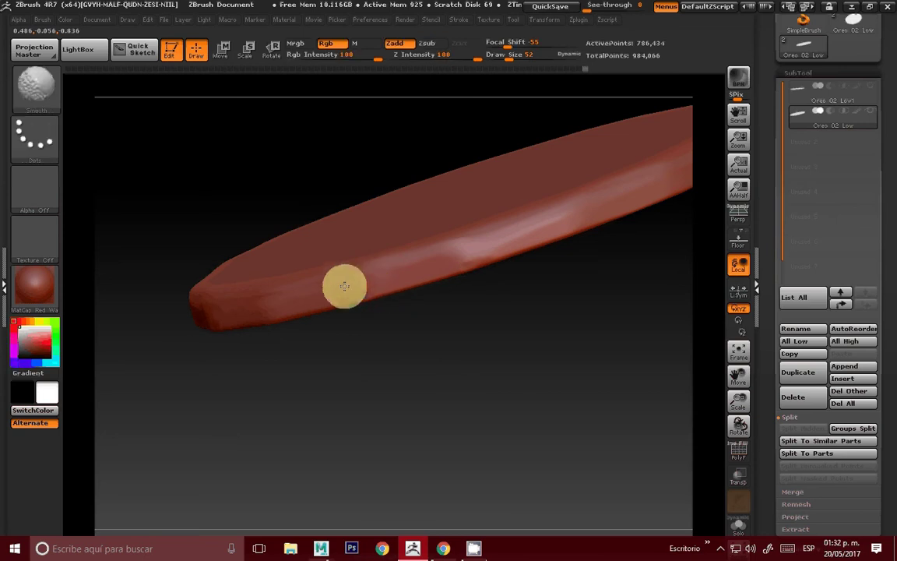
pyautogui.keyDown('shift'); pyautogui.moveTo(344, 287); pyautogui.dragTo(472, 261); pyautogui.keyUp('shift')
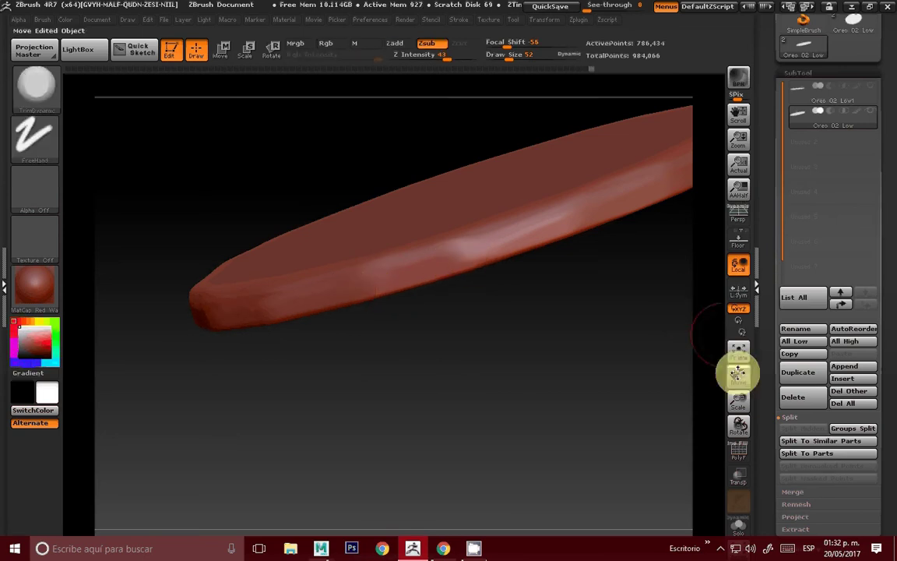
pyautogui.moveTo(741, 371)
pyautogui.mouseDown()
pyautogui.moveTo(624, 336)
pyautogui.moveTo(495, 272)
pyautogui.moveTo(479, 251)
pyautogui.mouseUp()
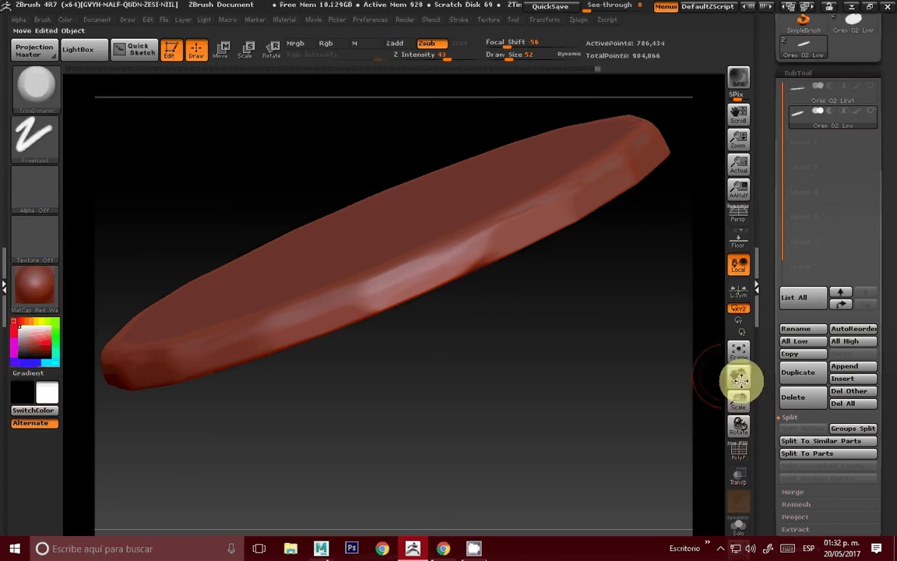
pyautogui.moveTo(738, 377)
pyautogui.mouseDown()
pyautogui.moveTo(627, 320)
pyautogui.moveTo(506, 276)
pyautogui.moveTo(482, 269)
pyautogui.moveTo(466, 291)
pyautogui.mouseUp()
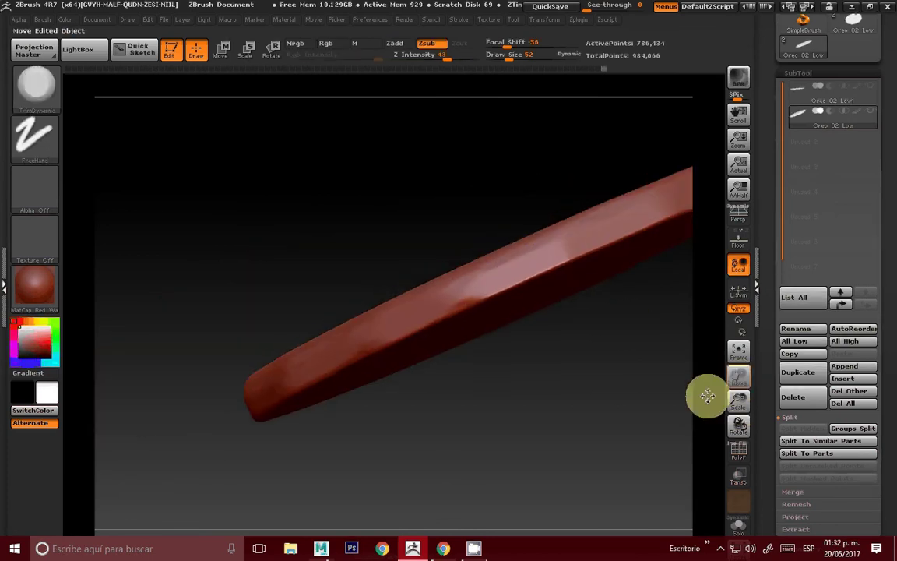
pyautogui.moveTo(712, 395); pyautogui.dragTo(561, 381)
pyautogui.moveTo(376, 329); pyautogui.dragTo(391, 336)
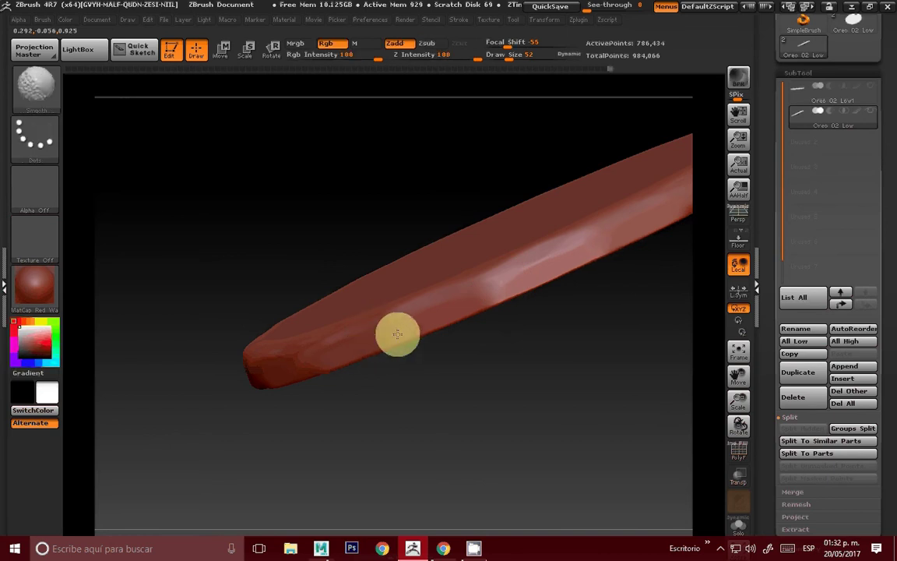
pyautogui.keyDown('shift'); pyautogui.moveTo(529, 220); pyautogui.dragTo(585, 243); pyautogui.keyUp('shift')
pyautogui.moveTo(537, 312)
pyautogui.mouseDown()
pyautogui.moveTo(505, 306)
pyautogui.moveTo(508, 266)
pyautogui.moveTo(547, 337)
pyautogui.moveTo(539, 392)
pyautogui.moveTo(736, 381)
pyautogui.mouseUp()
pyautogui.press('f')
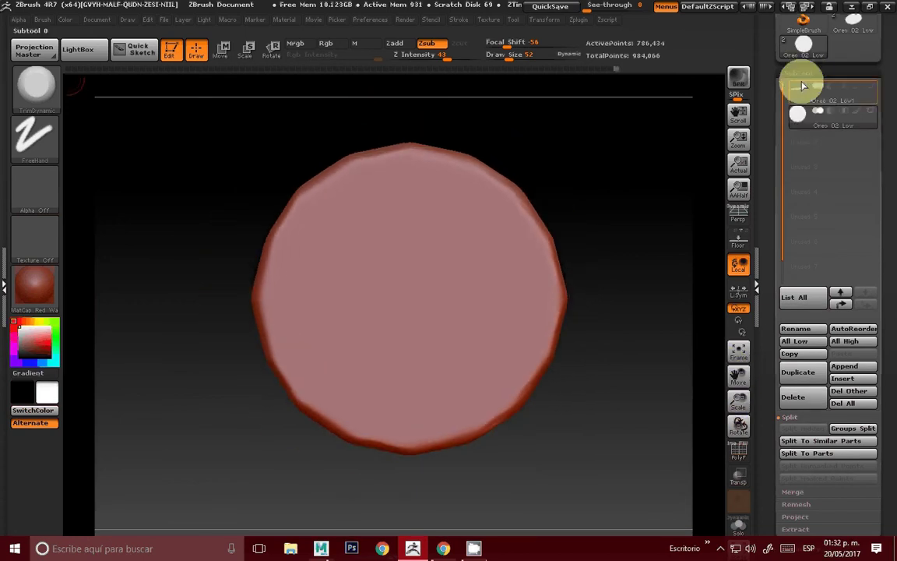
# Bring the cookie disc up to 3.145 million points via Geometry Divide
pyautogui.click(805, 75)
pyautogui.click(802, 91)
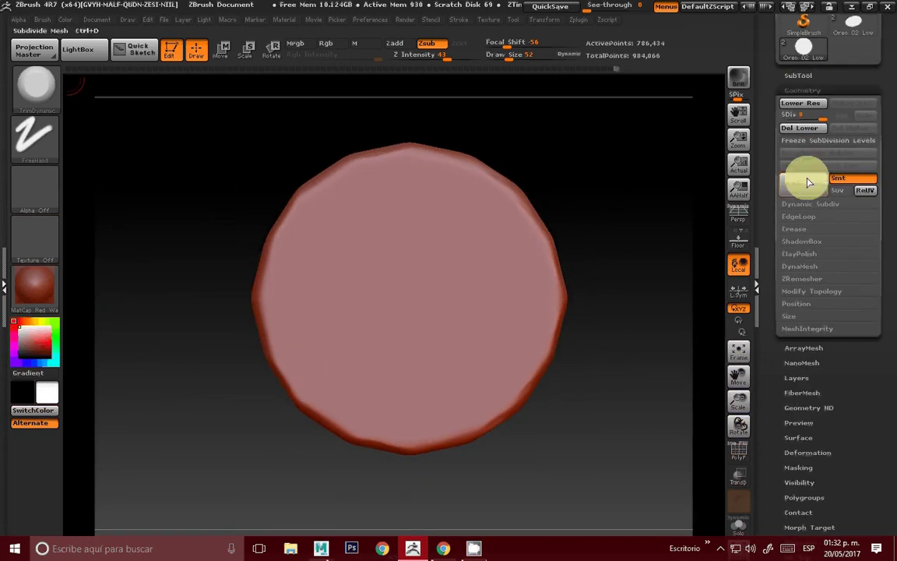
pyautogui.click(808, 182)
# Import the Oreo Pattern image from Oreo Cookie/sourceimages as a new alpha
pyautogui.click(487, 21)
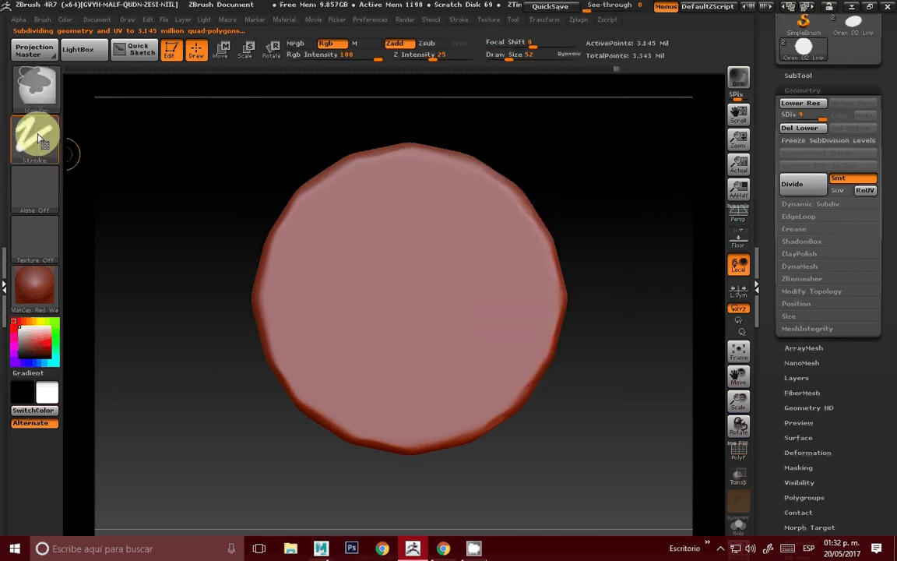
pyautogui.click(34, 174)
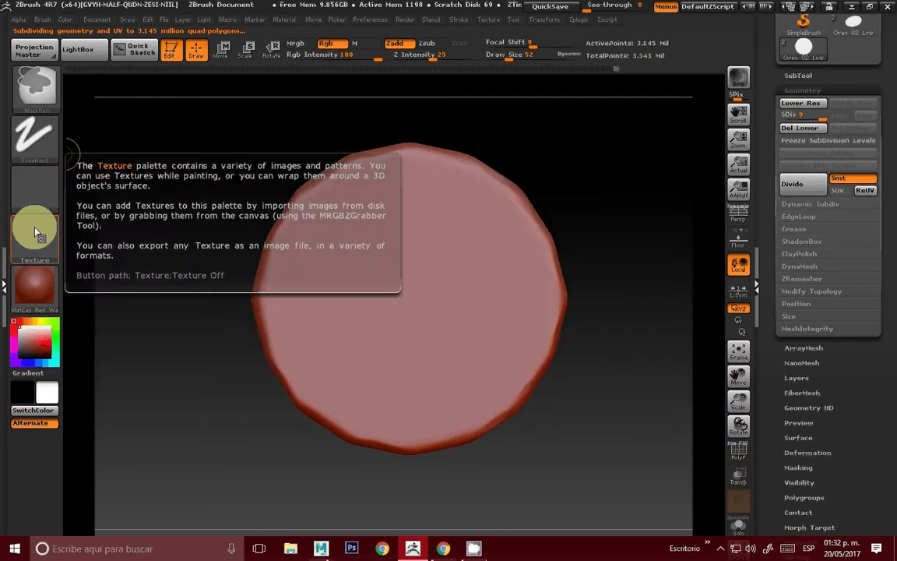
pyautogui.click(34, 187)
pyautogui.click(99, 400)
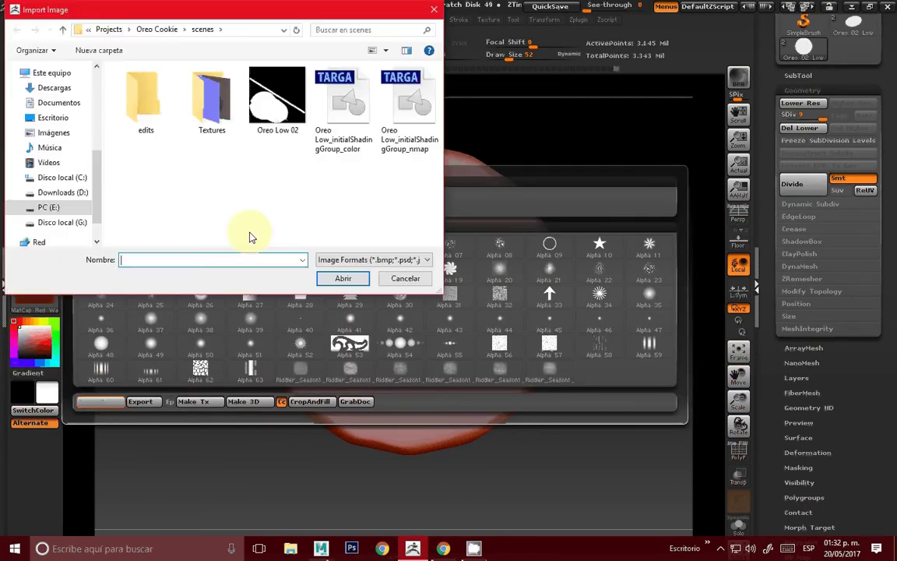
pyautogui.click(158, 30)
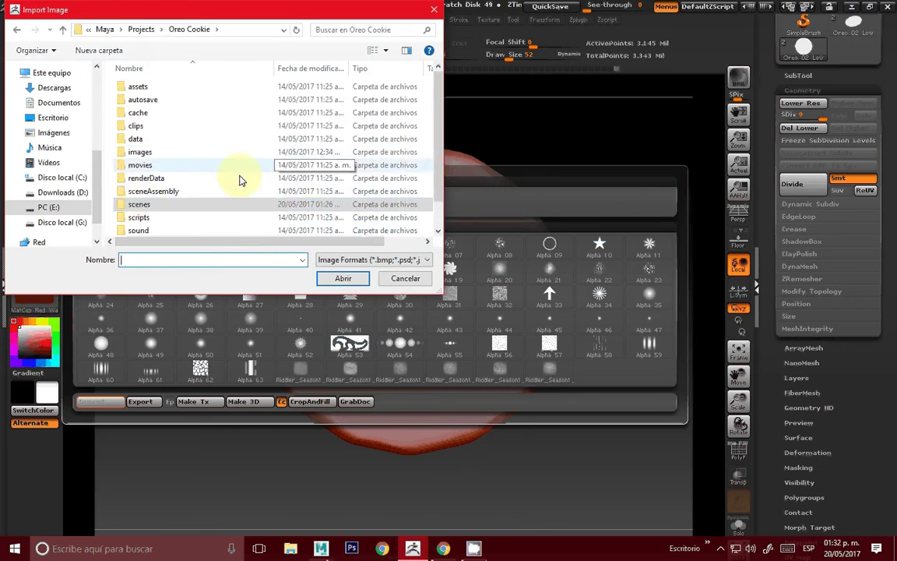
pyautogui.scroll(-1, 311, 179)
pyautogui.click(153, 220)
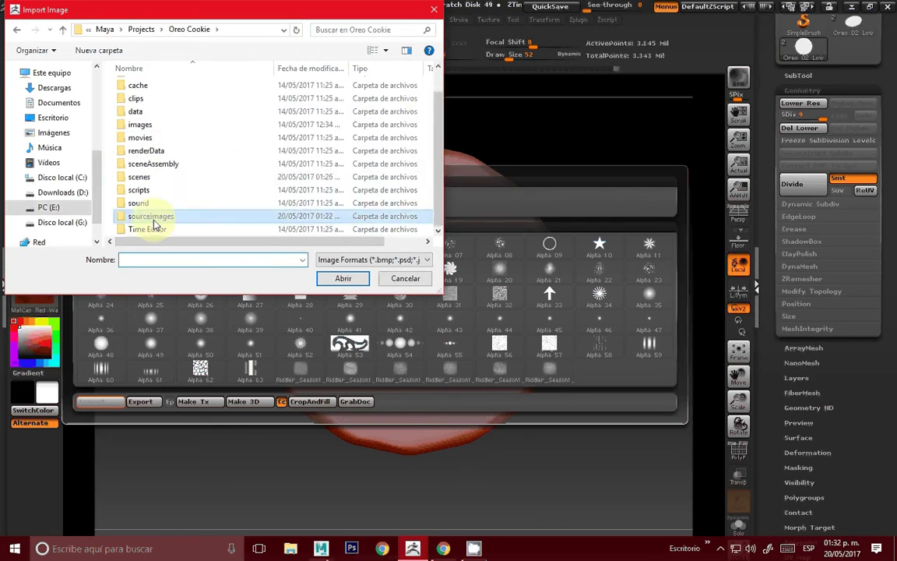
pyautogui.doubleClick(153, 224)
pyautogui.click(285, 125)
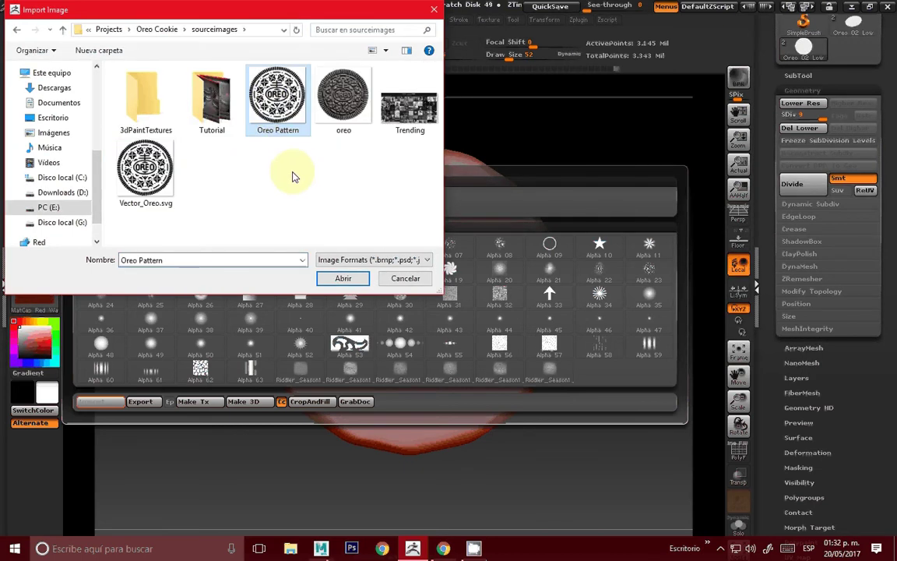
pyautogui.click(340, 278)
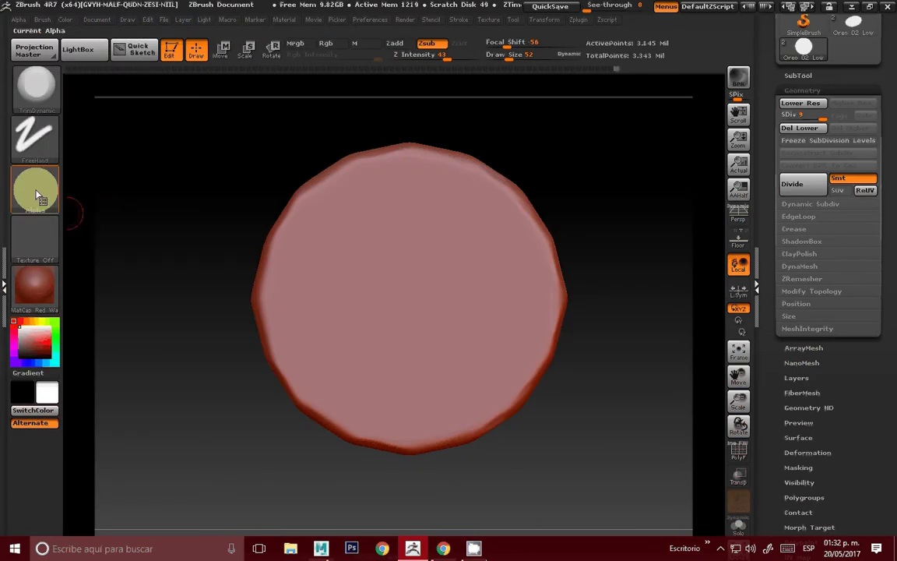
# Confirm Oreo Pattern is the active alpha and browse the stroke types
pyautogui.click(39, 194)
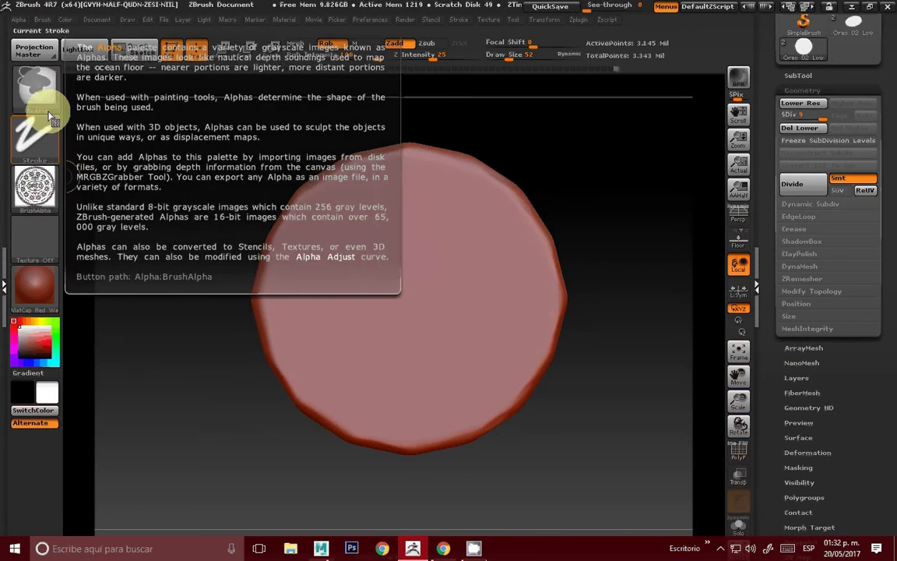
pyautogui.click(56, 19)
pyautogui.moveTo(106, 195)
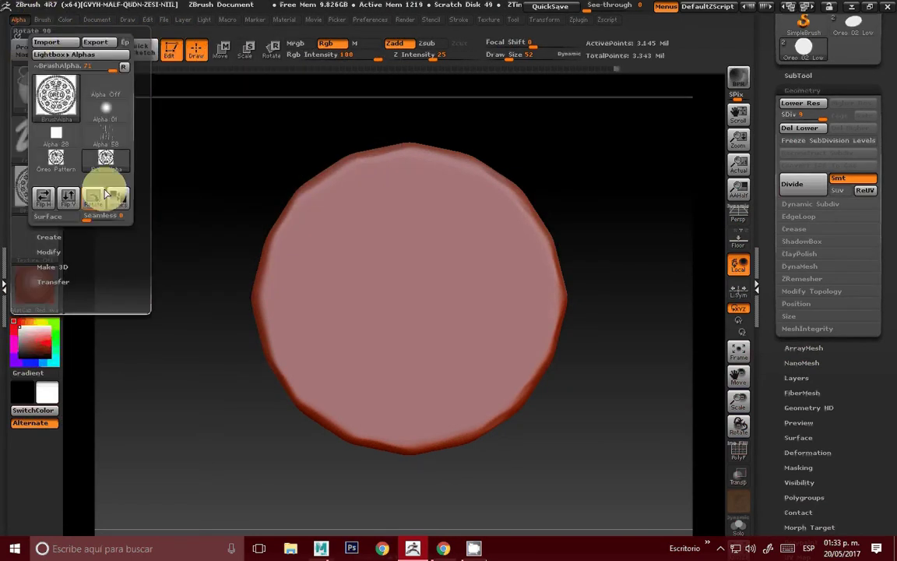
pyautogui.click(53, 132)
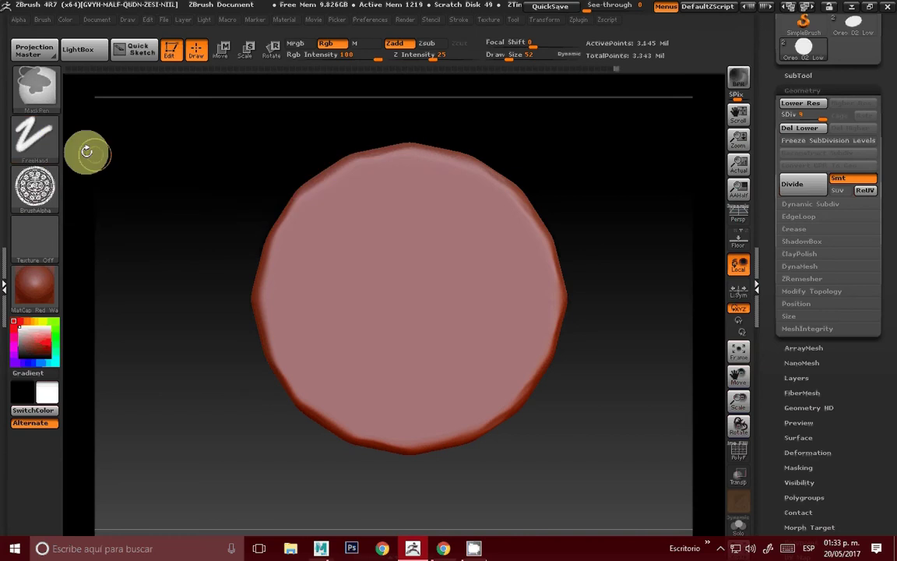
# Stamp the Oreo Pattern mask centred on the disc with DragRect, then invert it
pyautogui.click(35, 136)
pyautogui.click(148, 148)
pyautogui.moveTo(226, 181)
pyautogui.mouseDown()
pyautogui.moveTo(369, 308)
pyautogui.moveTo(469, 448)
pyautogui.moveTo(533, 478)
pyautogui.moveTo(549, 472)
pyautogui.moveTo(565, 445)
pyautogui.moveTo(573, 455)
pyautogui.moveTo(599, 356)
pyautogui.mouseUp()
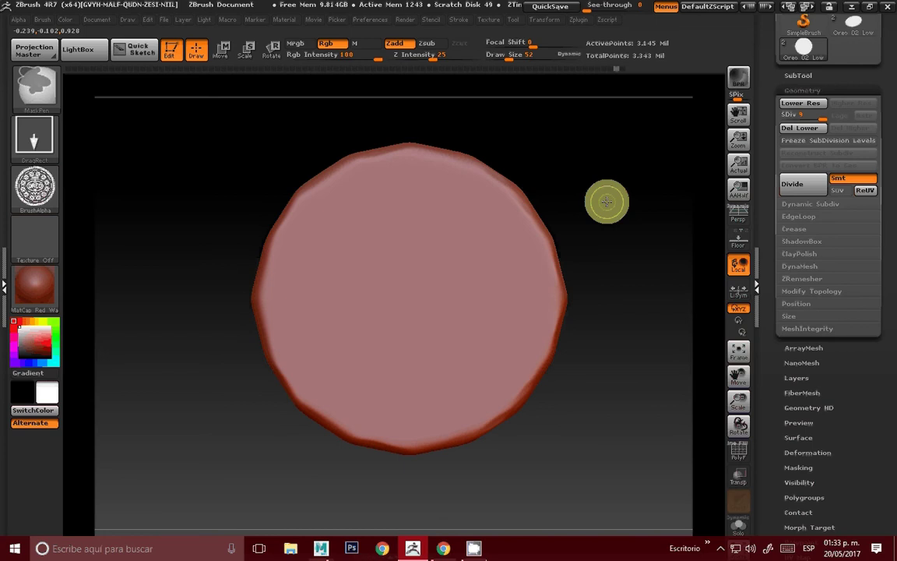
pyautogui.moveTo(313, 205)
pyautogui.keyDown('ctrl'); pyautogui.mouseDown()
pyautogui.moveTo(534, 425)
pyautogui.moveTo(521, 430)
pyautogui.moveTo(568, 458)
pyautogui.moveTo(617, 331)
pyautogui.moveTo(623, 373)
pyautogui.mouseUp(); pyautogui.keyUp('ctrl')
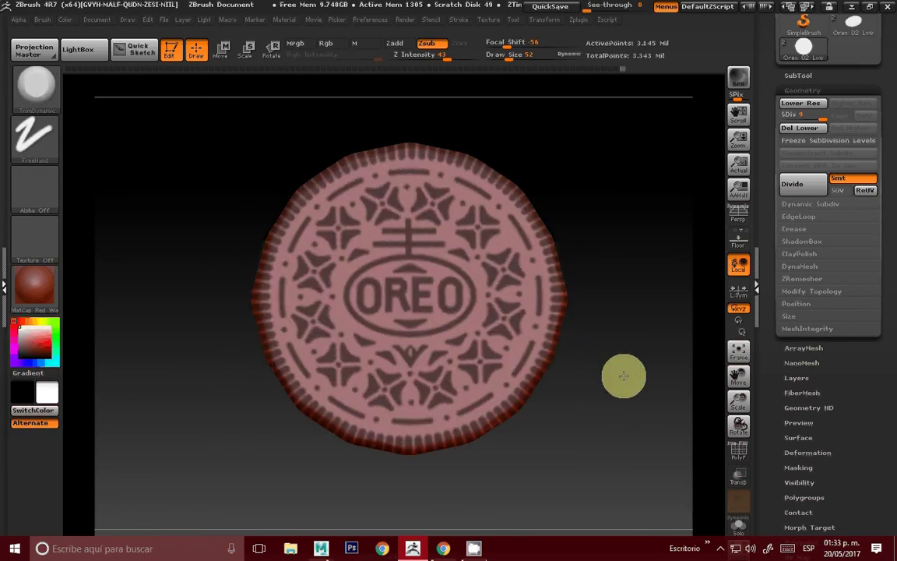
pyautogui.keyDown('ctrl'); pyautogui.moveTo(633, 331); pyautogui.dragTo(675, 381); pyautogui.keyUp('ctrl')
pyautogui.moveTo(410, 244)
pyautogui.keyDown('ctrl'); pyautogui.mouseDown()
pyautogui.moveTo(573, 423)
pyautogui.moveTo(509, 396)
pyautogui.moveTo(491, 376)
pyautogui.moveTo(573, 455)
pyautogui.moveTo(565, 445)
pyautogui.moveTo(567, 460)
pyautogui.moveTo(595, 456)
pyautogui.moveTo(609, 358)
pyautogui.moveTo(609, 406)
pyautogui.moveTo(616, 404)
pyautogui.mouseUp(); pyautogui.keyUp('ctrl')
pyautogui.keyDown('ctrl'); pyautogui.click(595, 457); pyautogui.keyUp('ctrl')
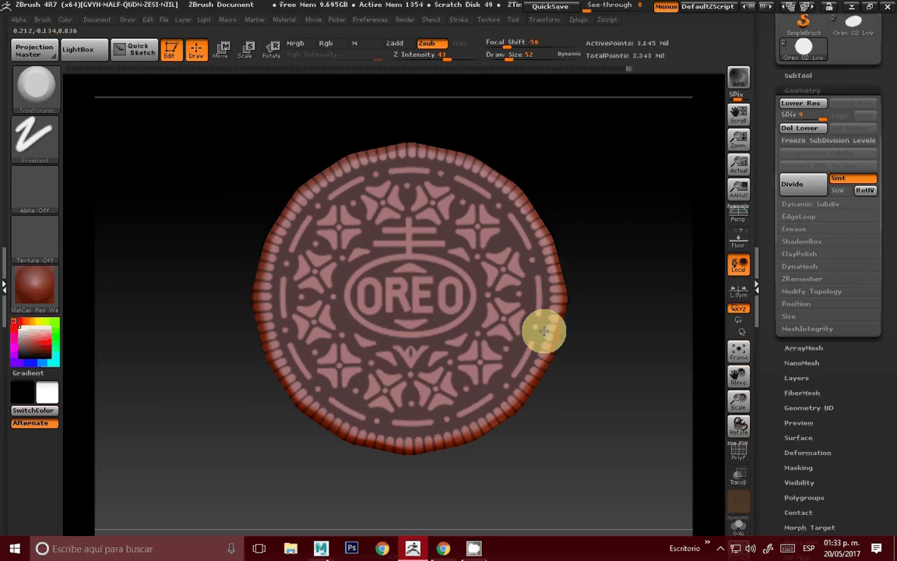
pyautogui.click(799, 91)
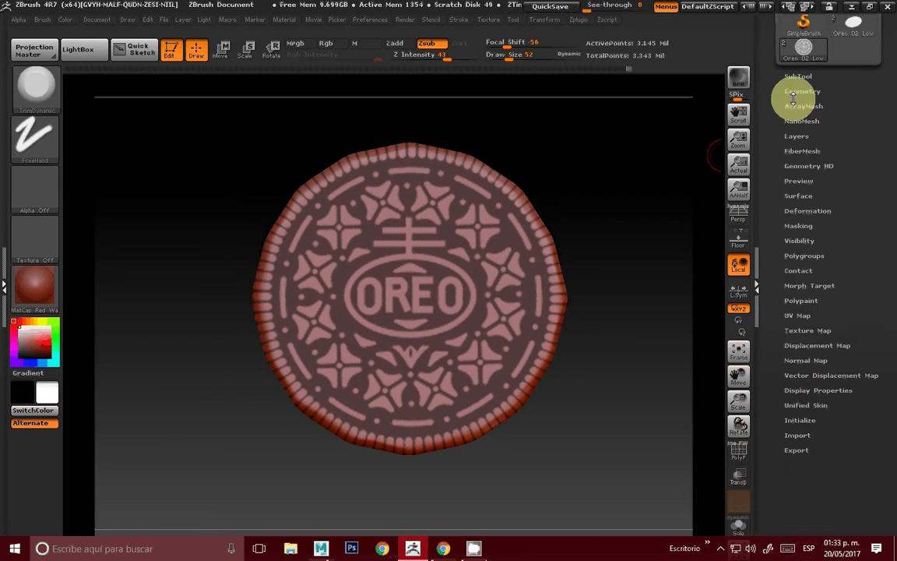
# Raise the unmasked Oreo design with Inflate and Inflate Balloon, undoing the last pass
pyautogui.click(807, 210)
pyautogui.scroll(-1, 774, 229)
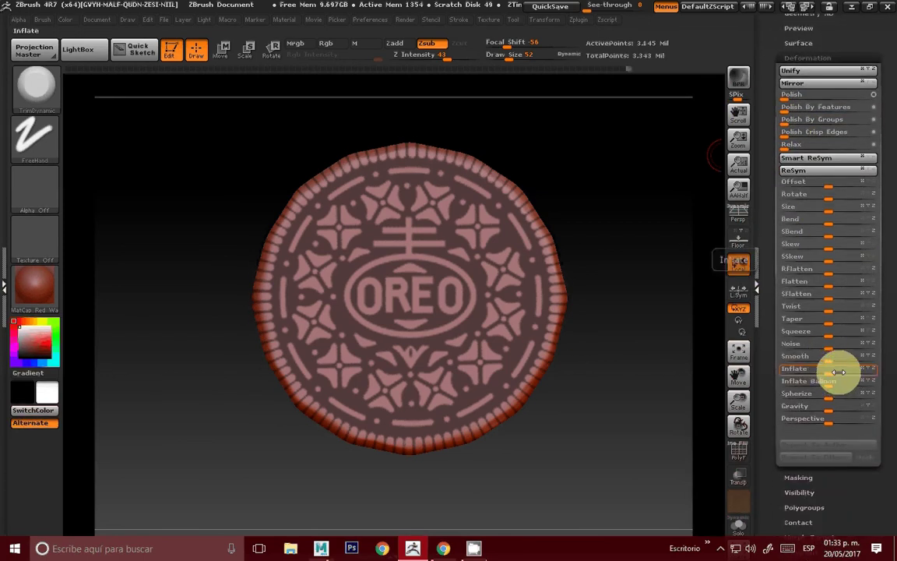
pyautogui.moveTo(837, 371); pyautogui.dragTo(830, 372)
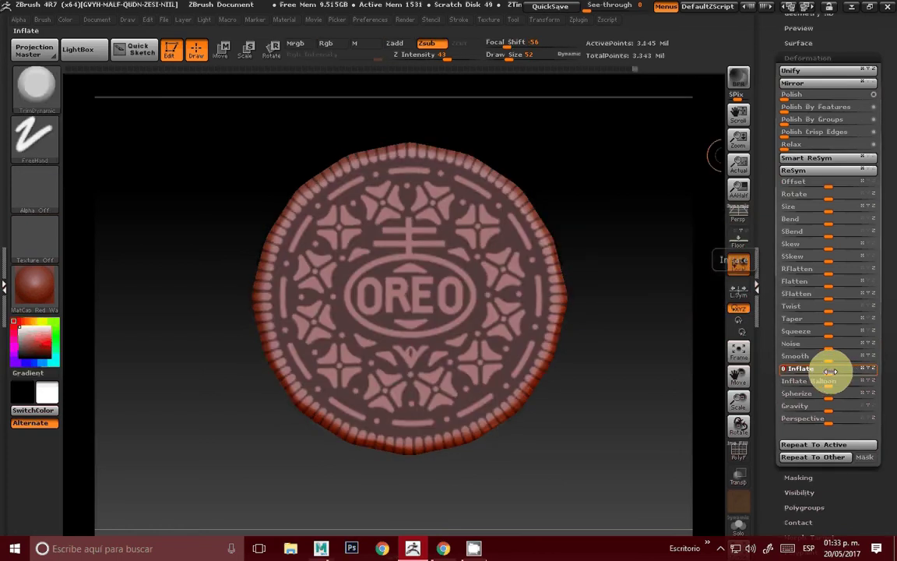
pyautogui.moveTo(827, 380); pyautogui.dragTo(830, 375)
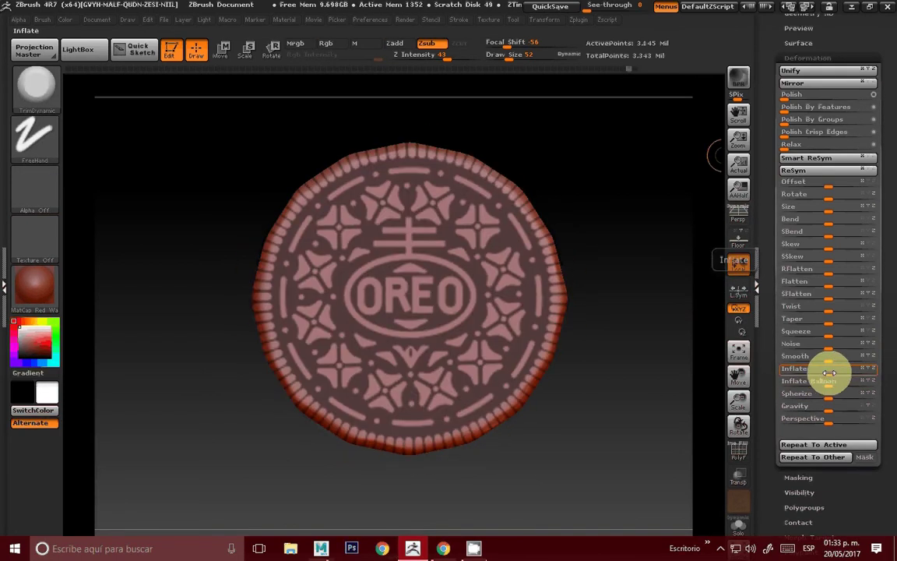
pyautogui.moveTo(827, 376); pyautogui.dragTo(828, 376)
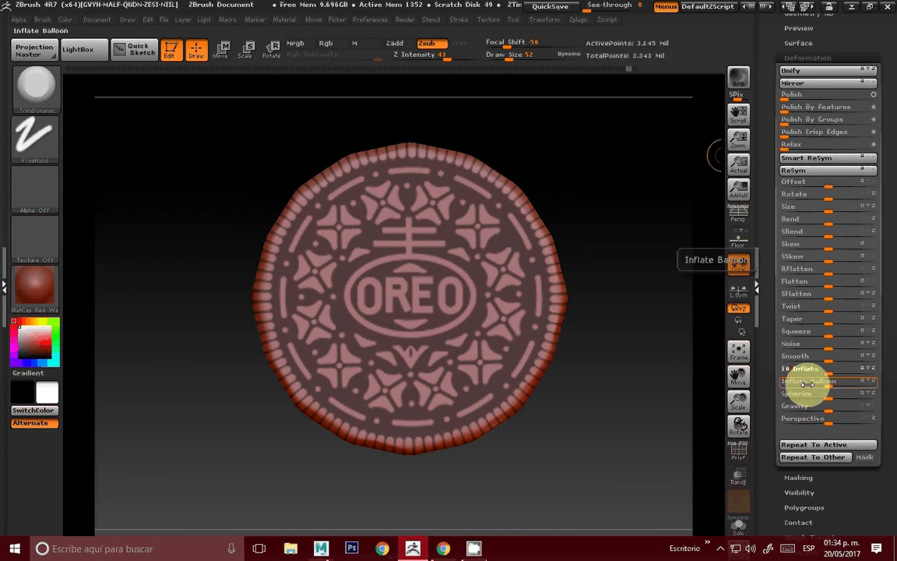
pyautogui.hotkey('ctrl', 'z')
pyautogui.moveTo(689, 419)
pyautogui.mouseDown()
pyautogui.moveTo(632, 407)
pyautogui.moveTo(653, 413)
pyautogui.moveTo(633, 408)
pyautogui.moveTo(645, 388)
pyautogui.moveTo(633, 406)
pyautogui.moveTo(652, 401)
pyautogui.mouseUp()
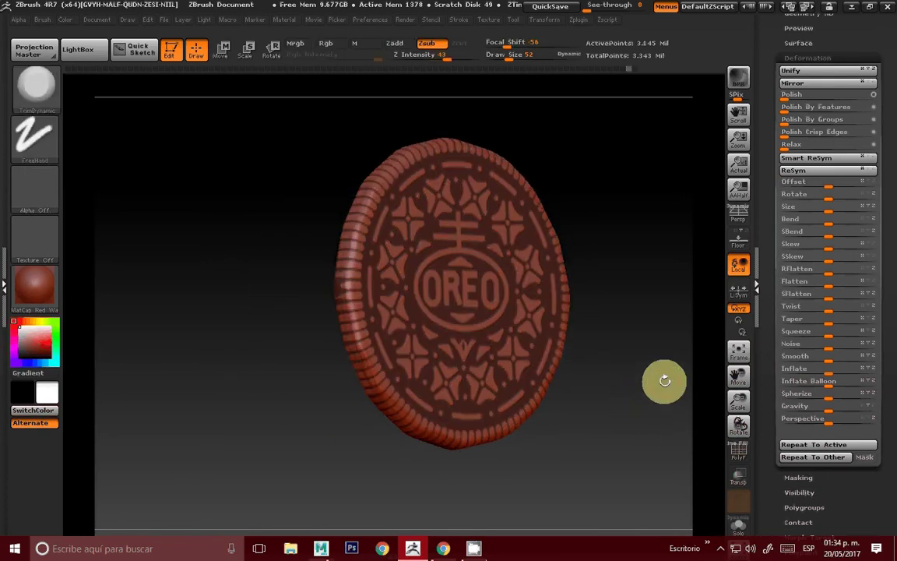
# Clear the mask and restamp the Oreo Pattern mask onto the disc
pyautogui.moveTo(675, 371); pyautogui.dragTo(659, 381)
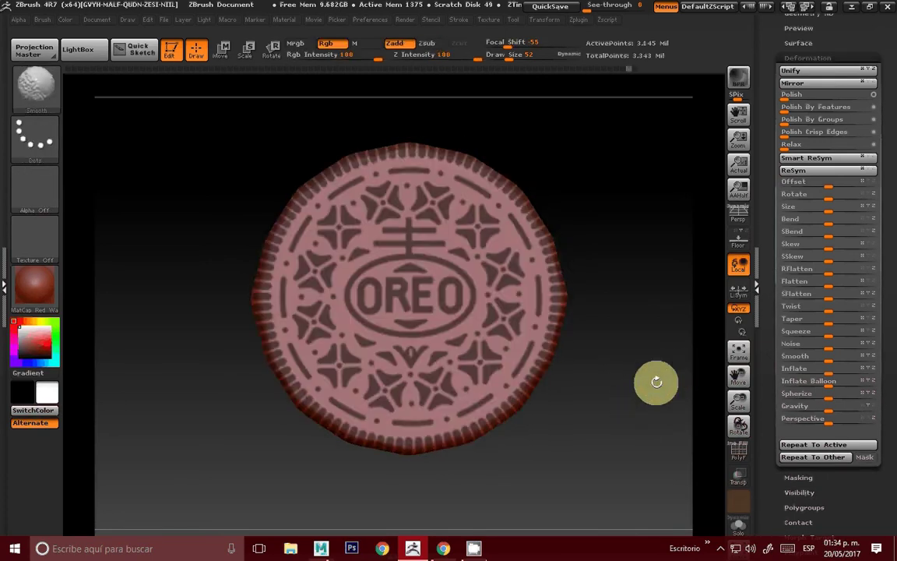
pyautogui.keyDown('ctrl'); pyautogui.moveTo(633, 344); pyautogui.dragTo(511, 357); pyautogui.keyUp('ctrl')
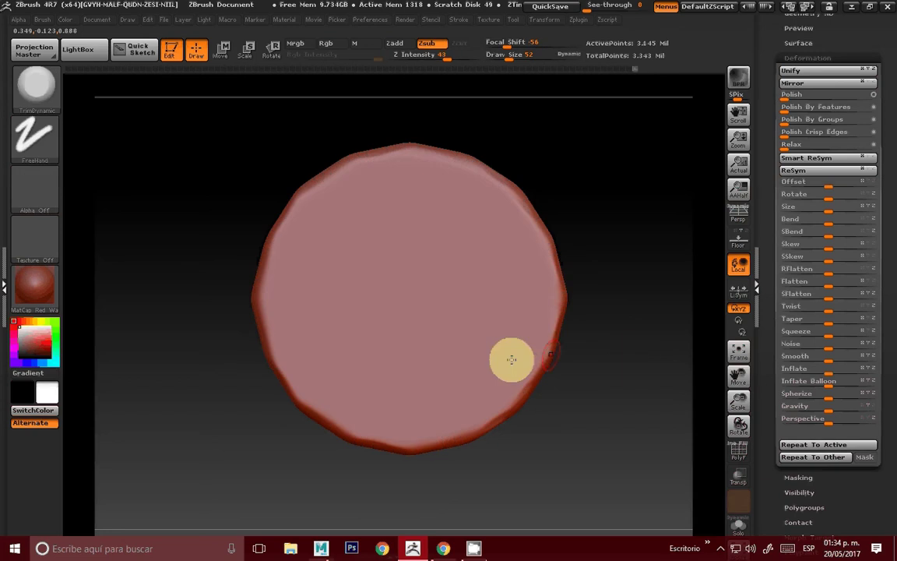
pyautogui.moveTo(337, 241)
pyautogui.keyDown('ctrl'); pyautogui.mouseDown()
pyautogui.moveTo(580, 495)
pyautogui.moveTo(476, 399)
pyautogui.moveTo(575, 465)
pyautogui.moveTo(590, 392)
pyautogui.moveTo(586, 454)
pyautogui.moveTo(537, 445)
pyautogui.moveTo(599, 441)
pyautogui.moveTo(599, 418)
pyautogui.moveTo(643, 337)
pyautogui.moveTo(621, 311)
pyautogui.moveTo(599, 320)
pyautogui.moveTo(721, 381)
pyautogui.moveTo(628, 312)
pyautogui.moveTo(511, 310)
pyautogui.moveTo(469, 334)
pyautogui.moveTo(553, 287)
pyautogui.moveTo(481, 339)
pyautogui.moveTo(476, 393)
pyautogui.moveTo(615, 280)
pyautogui.moveTo(483, 339)
pyautogui.moveTo(469, 385)
pyautogui.moveTo(486, 415)
pyautogui.moveTo(435, 373)
pyautogui.moveTo(576, 404)
pyautogui.moveTo(270, 371)
pyautogui.mouseUp(); pyautogui.keyUp('ctrl')
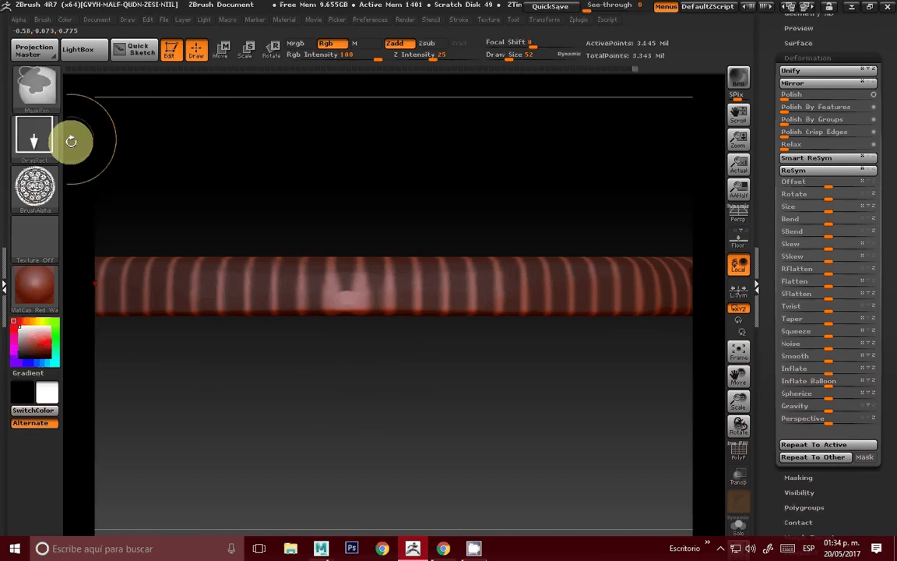
# Turn the brush alpha off and switch the stroke to Dots
pyautogui.click(34, 187)
pyautogui.click(93, 195)
pyautogui.click(34, 137)
pyautogui.click(99, 148)
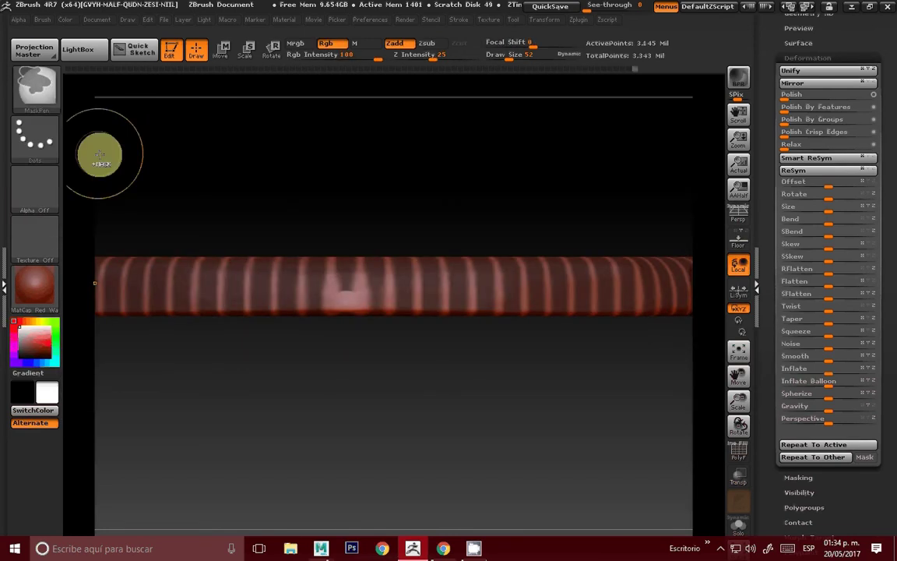
pyautogui.press('space')
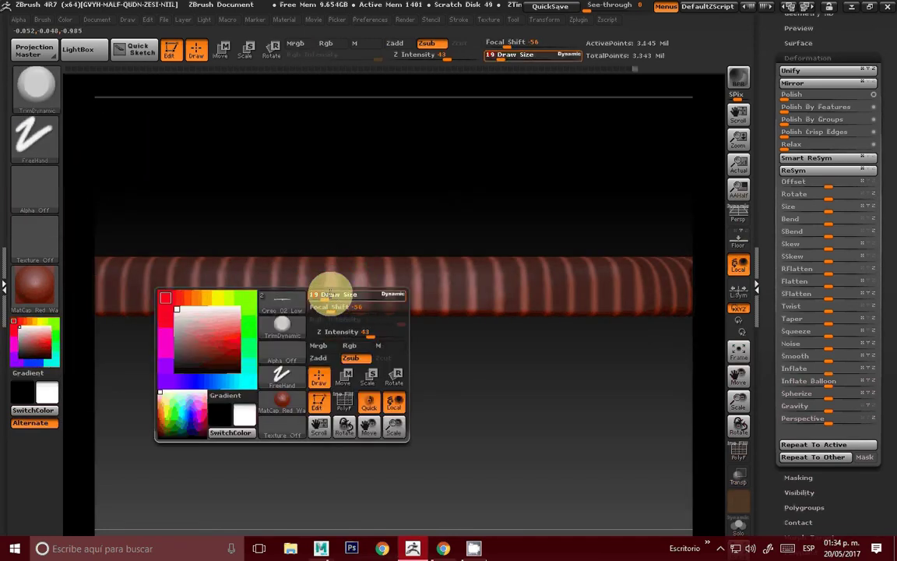
pyautogui.press('space')
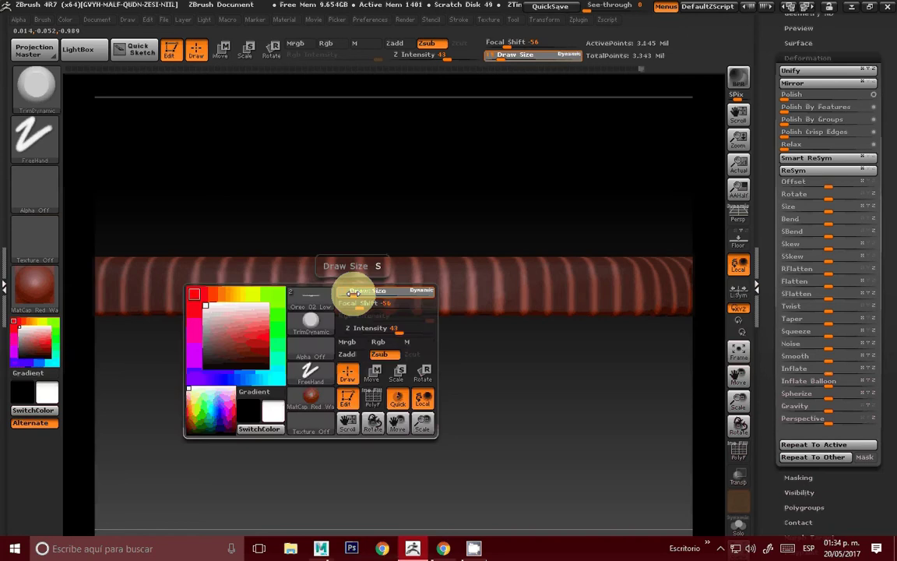
pyautogui.write('12')
pyautogui.press('ctrl')
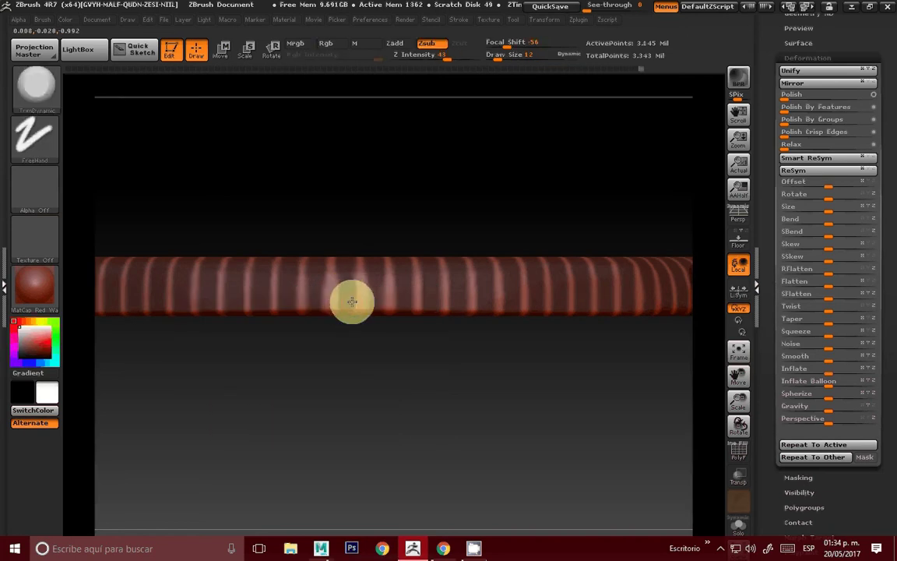
# Pick the soft round Alpha 01 and set the Draw Size to 9
pyautogui.click(58, 191)
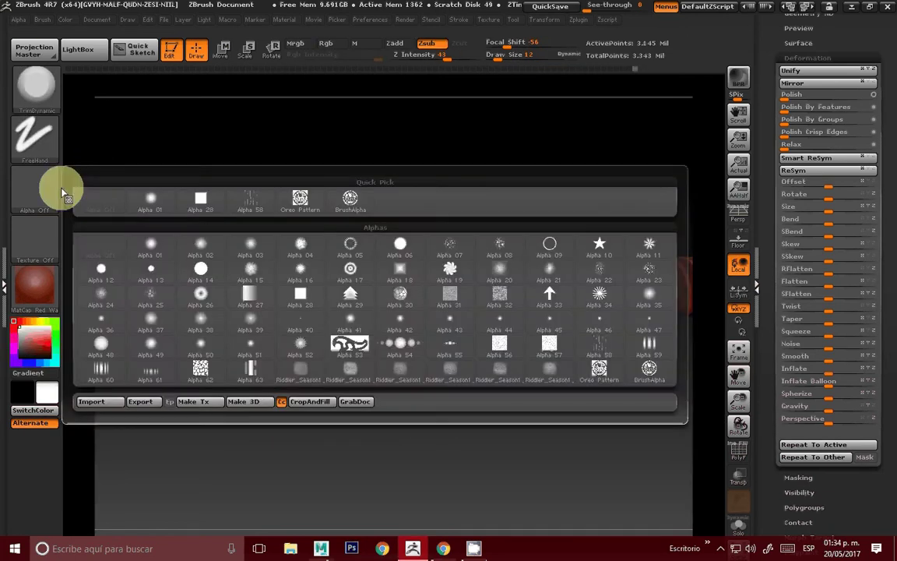
pyautogui.click(240, 220)
pyautogui.press('space')
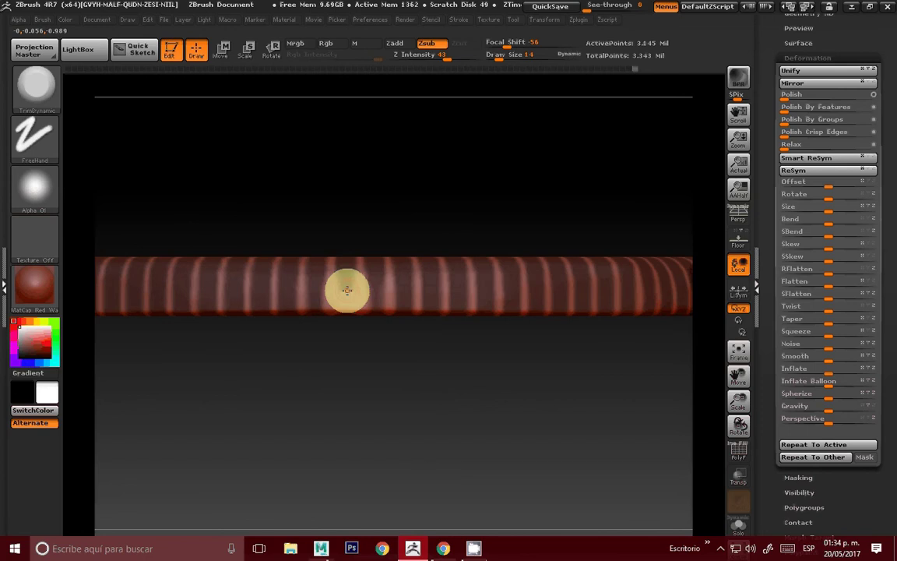
pyautogui.press('ctrl')
pyautogui.press('space')
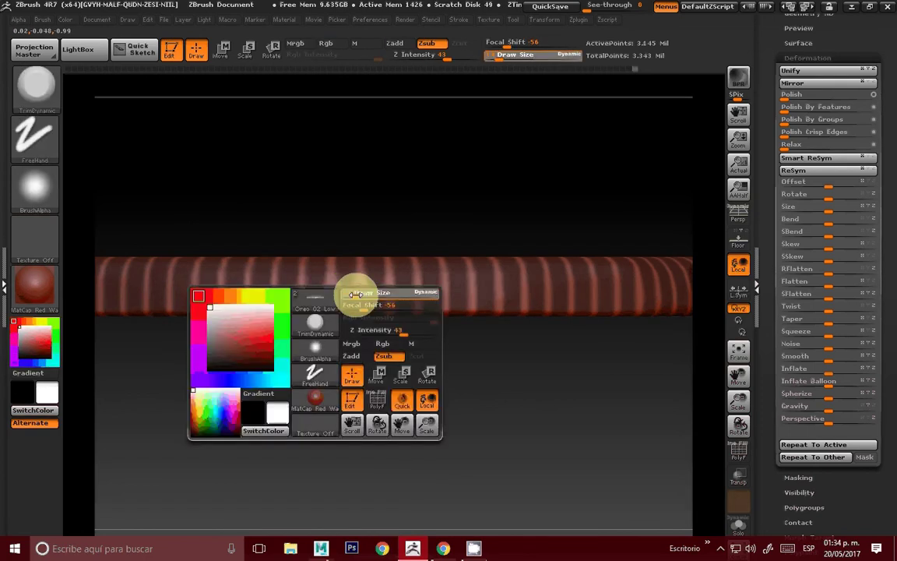
pyautogui.press('ctrl')
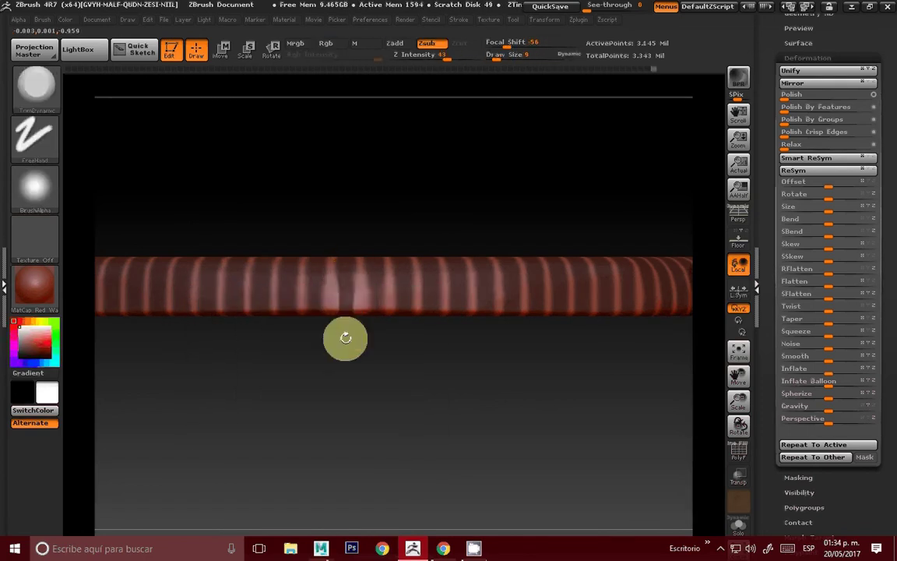
# Switch to the DragRect stroke and mask the lower half of the edge-on cookie
pyautogui.moveTo(347, 340)
pyautogui.mouseDown()
pyautogui.moveTo(475, 245)
pyautogui.moveTo(278, 336)
pyautogui.mouseUp()
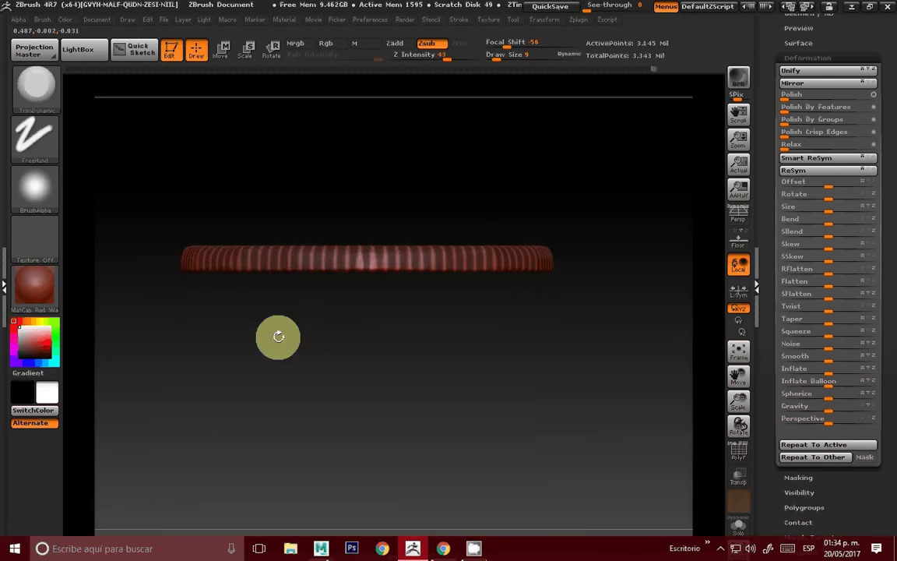
pyautogui.click(48, 140)
pyautogui.click(163, 151)
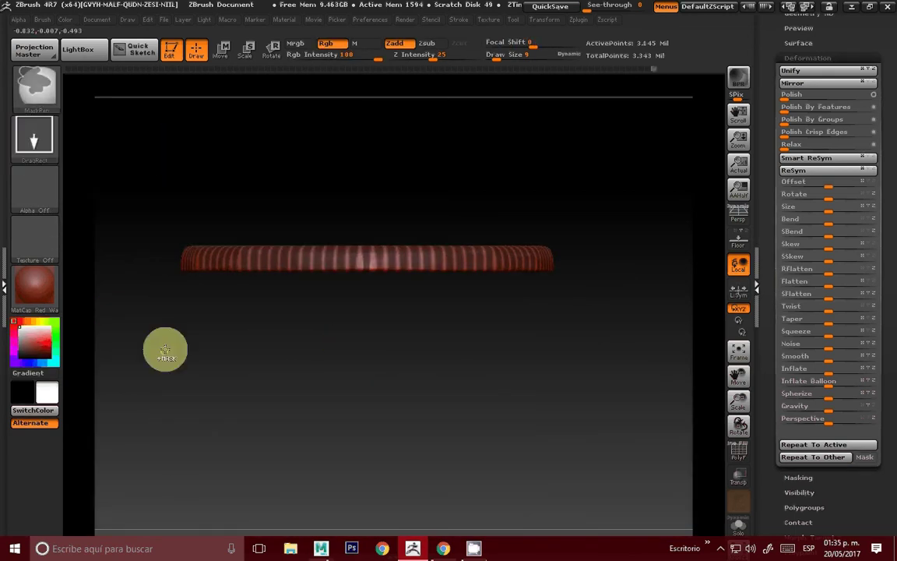
pyautogui.moveTo(164, 347)
pyautogui.keyDown('ctrl'); pyautogui.mouseDown()
pyautogui.moveTo(597, 269)
pyautogui.moveTo(581, 262)
pyautogui.moveTo(631, 351)
pyautogui.moveTo(579, 323)
pyautogui.moveTo(591, 395)
pyautogui.moveTo(541, 440)
pyautogui.moveTo(716, 367)
pyautogui.mouseUp(); pyautogui.keyUp('ctrl')
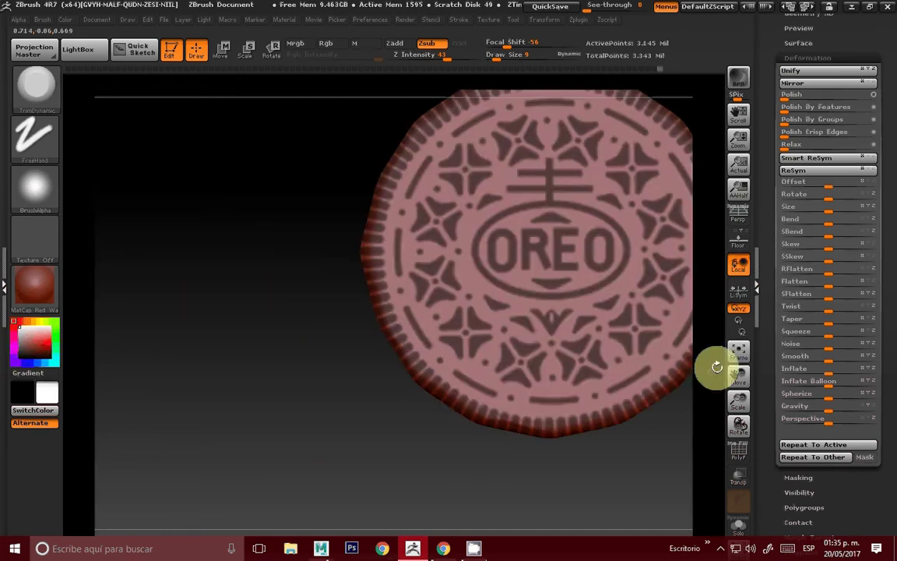
# Invert the mask so the raised Oreo pattern is left unmasked
pyautogui.press('f')
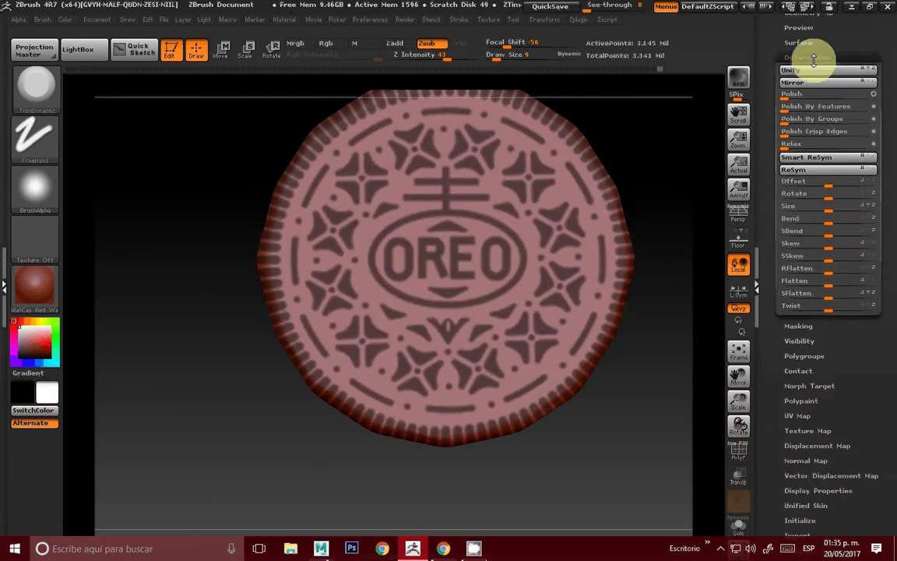
pyautogui.click(821, 60)
pyautogui.click(795, 128)
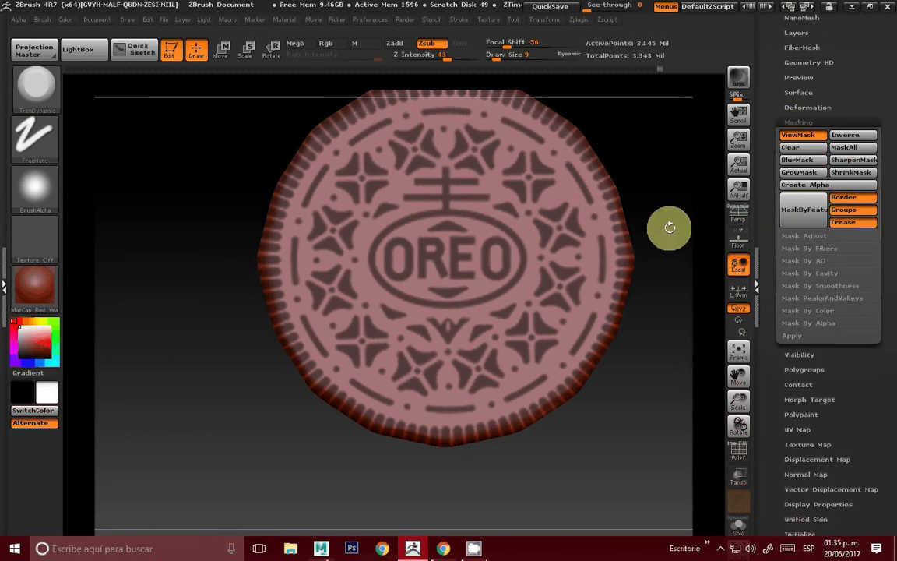
pyautogui.hotkey('ctrl', 'a')
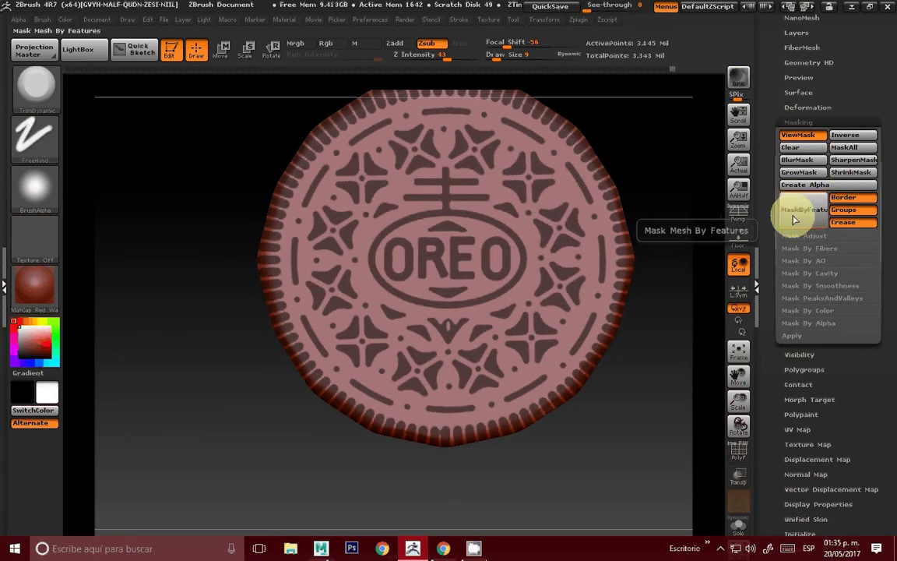
pyautogui.moveTo(739, 377)
pyautogui.mouseDown()
pyautogui.moveTo(711, 376)
pyautogui.moveTo(705, 388)
pyautogui.mouseUp()
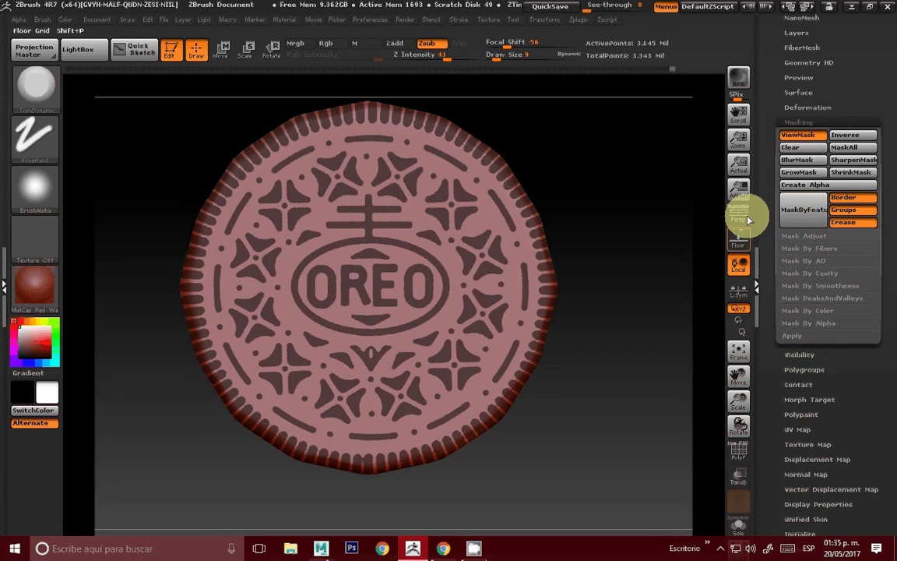
pyautogui.click(799, 122)
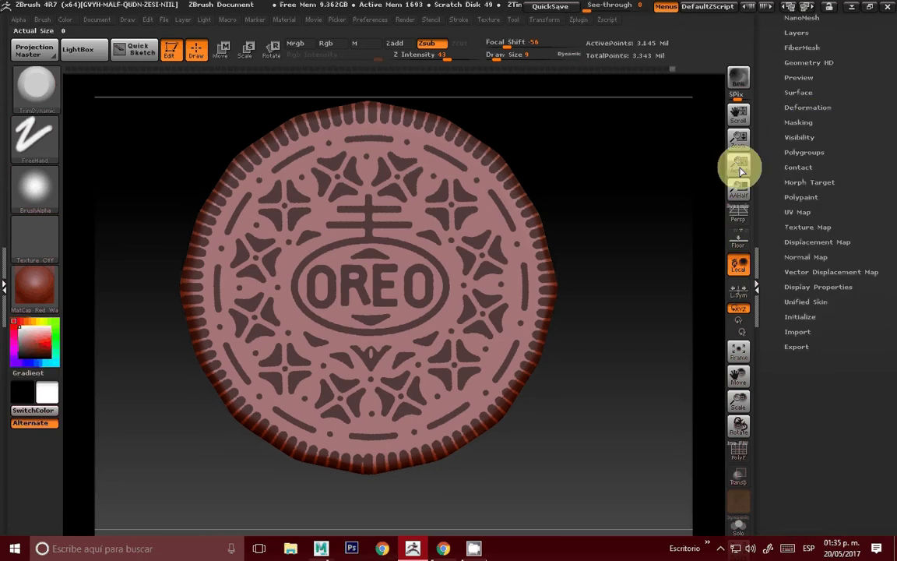
pyautogui.click(802, 107)
pyautogui.keyDown('ctrl'); pyautogui.click(632, 217); pyautogui.keyUp('ctrl')
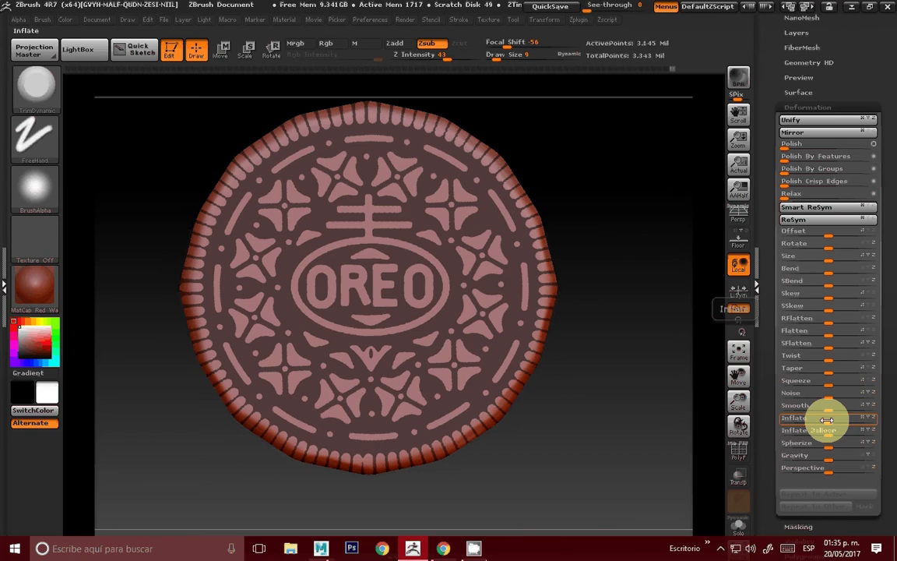
# Apply Inflate 10 to the pattern, then clear the mask and inspect the cookie
pyautogui.moveTo(828, 420); pyautogui.dragTo(832, 418)
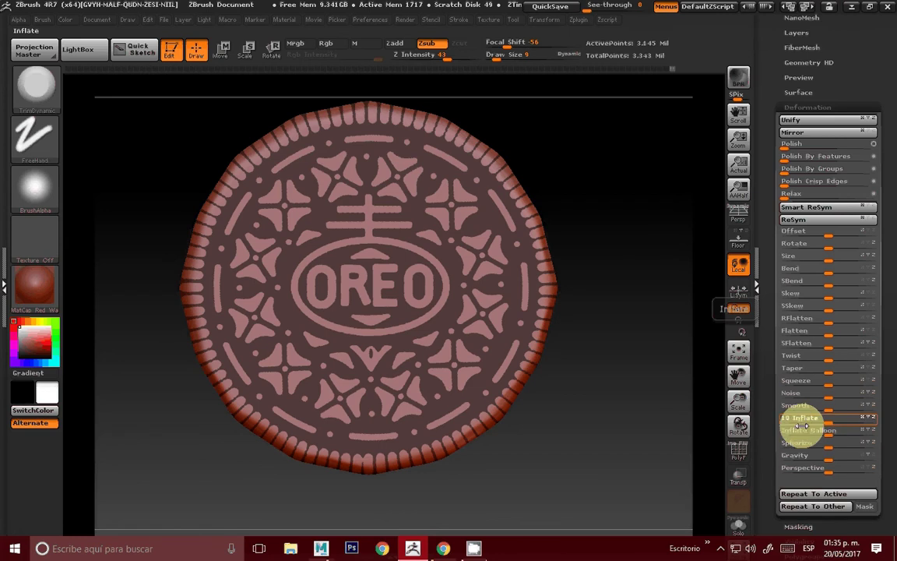
pyautogui.keyDown('ctrl'); pyautogui.moveTo(687, 431); pyautogui.dragTo(670, 404); pyautogui.keyUp('ctrl')
pyautogui.moveTo(647, 371)
pyautogui.mouseDown()
pyautogui.moveTo(659, 384)
pyautogui.moveTo(682, 384)
pyautogui.mouseUp()
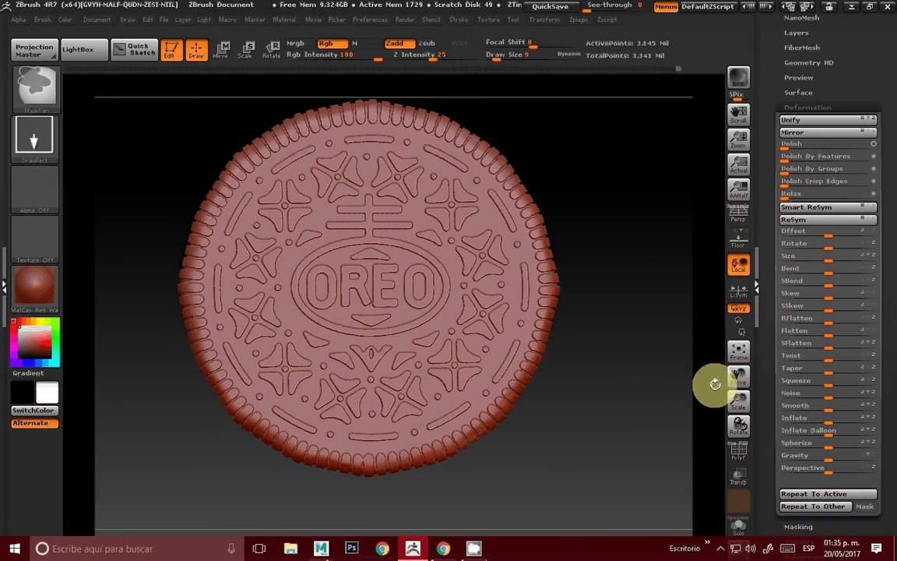
pyautogui.keyDown('ctrl'); pyautogui.click(651, 409); pyautogui.keyUp('ctrl')
pyautogui.moveTo(651, 424)
pyautogui.mouseDown()
pyautogui.moveTo(667, 375)
pyautogui.moveTo(659, 364)
pyautogui.moveTo(661, 380)
pyautogui.mouseUp()
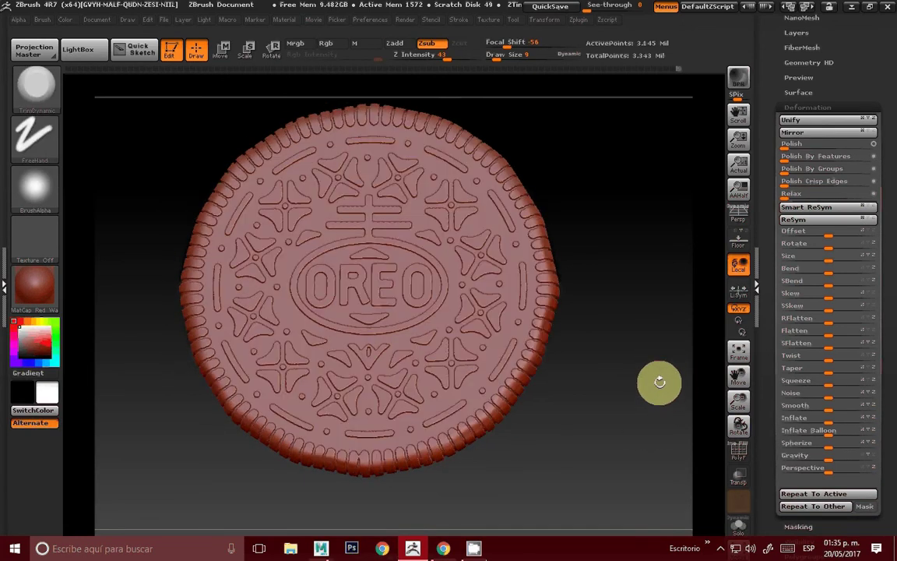
# Open the Surface Noise editor and frame its preview on the cookie's edge
pyautogui.click(810, 106)
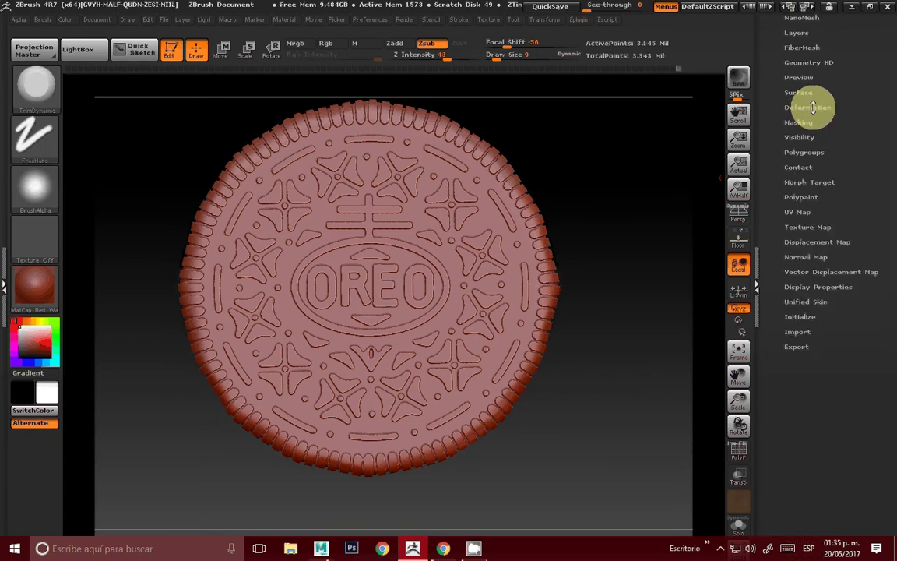
pyautogui.moveTo(705, 181)
pyautogui.mouseDown()
pyautogui.moveTo(667, 208)
pyautogui.moveTo(678, 203)
pyautogui.mouseUp()
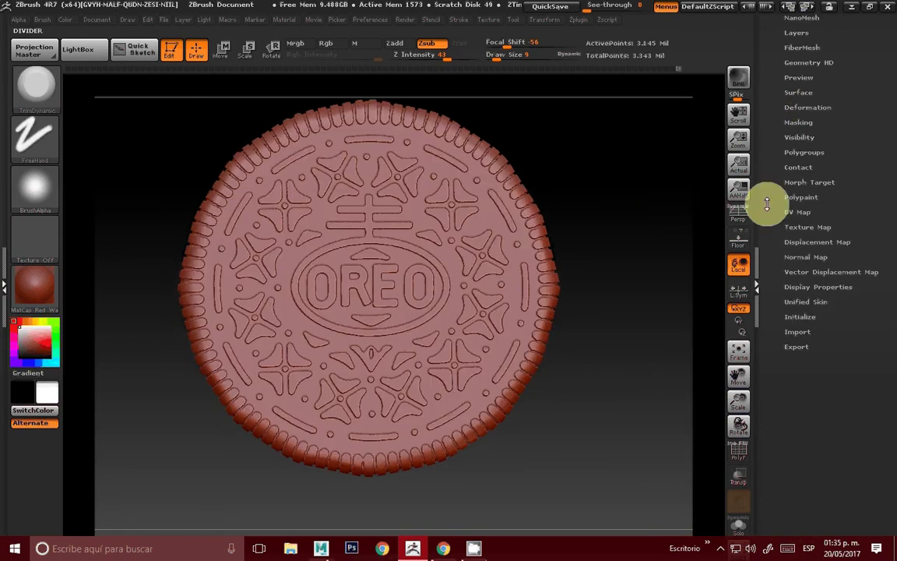
pyautogui.moveTo(771, 96); pyautogui.dragTo(786, 134)
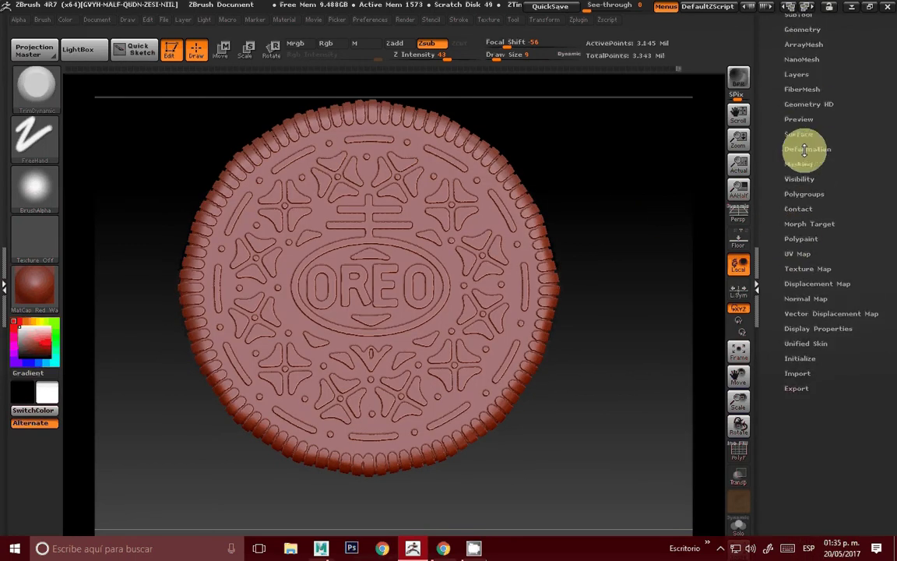
pyautogui.click(803, 148)
pyautogui.click(801, 113)
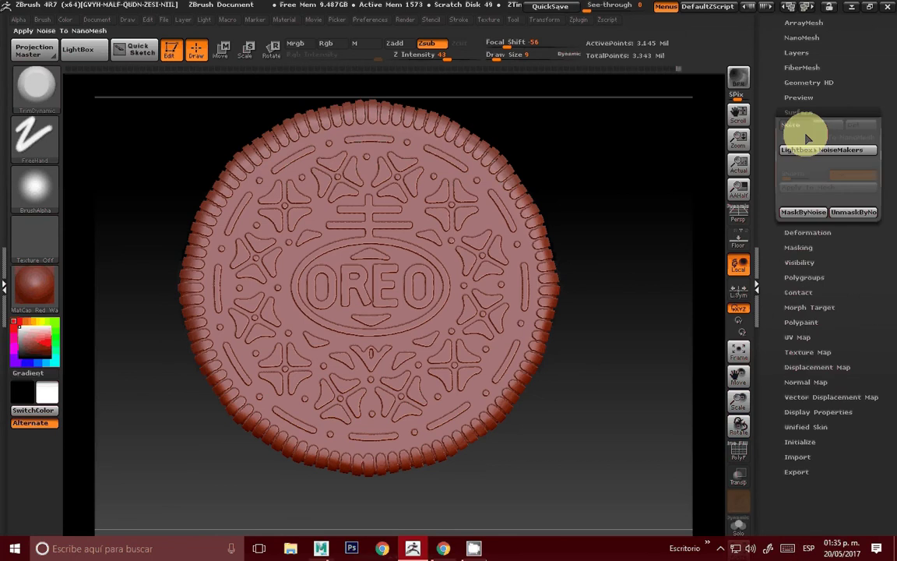
pyautogui.click(802, 132)
pyautogui.moveTo(649, 224); pyautogui.dragTo(464, 419)
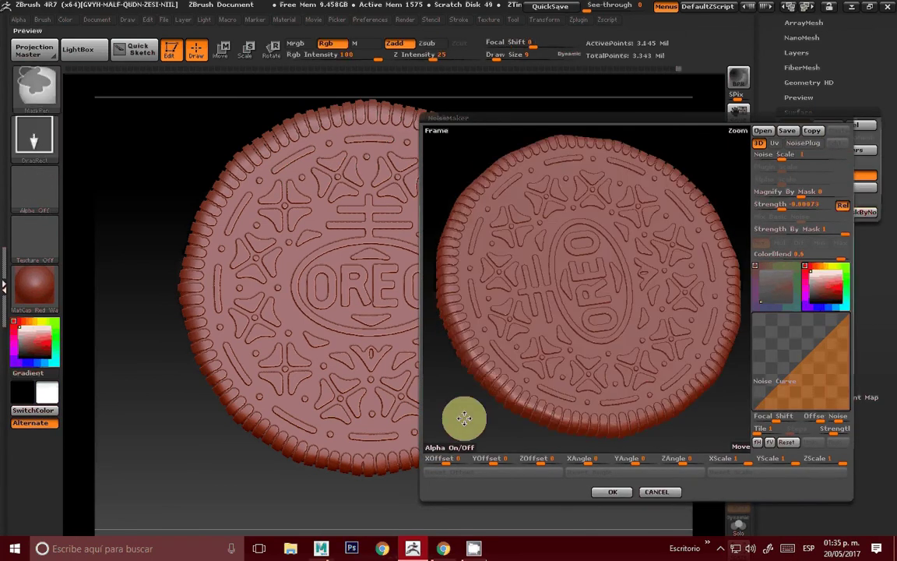
pyautogui.keyDown('ctrl'); pyautogui.moveTo(516, 348); pyautogui.dragTo(472, 391); pyautogui.keyUp('ctrl')
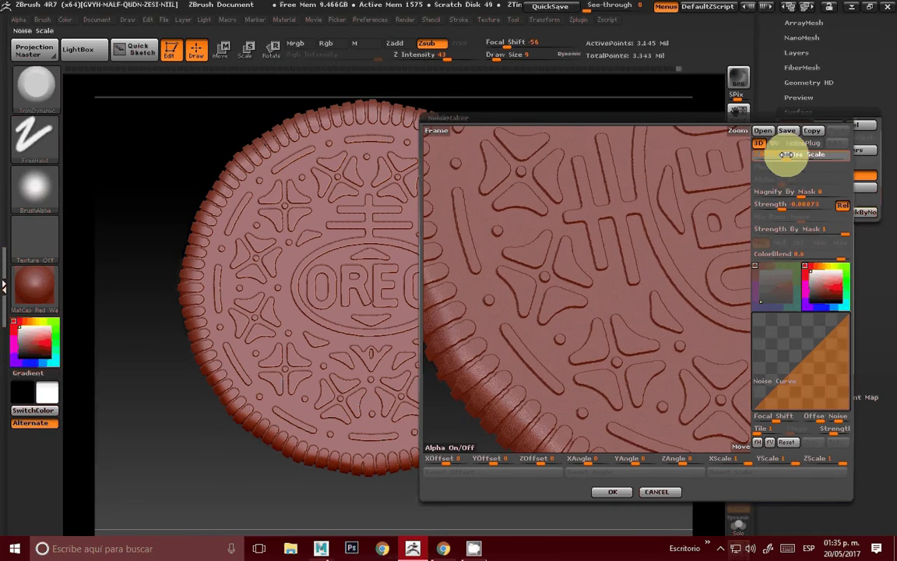
# Raise the Noise Scale to about 3.37, accept it, and bake it into the mesh
pyautogui.moveTo(787, 154); pyautogui.dragTo(793, 154)
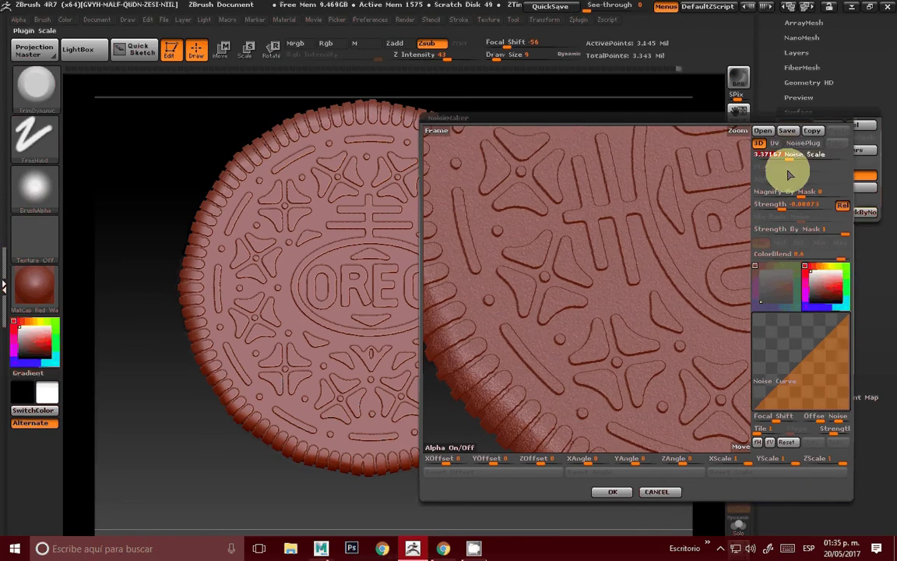
pyautogui.click(613, 492)
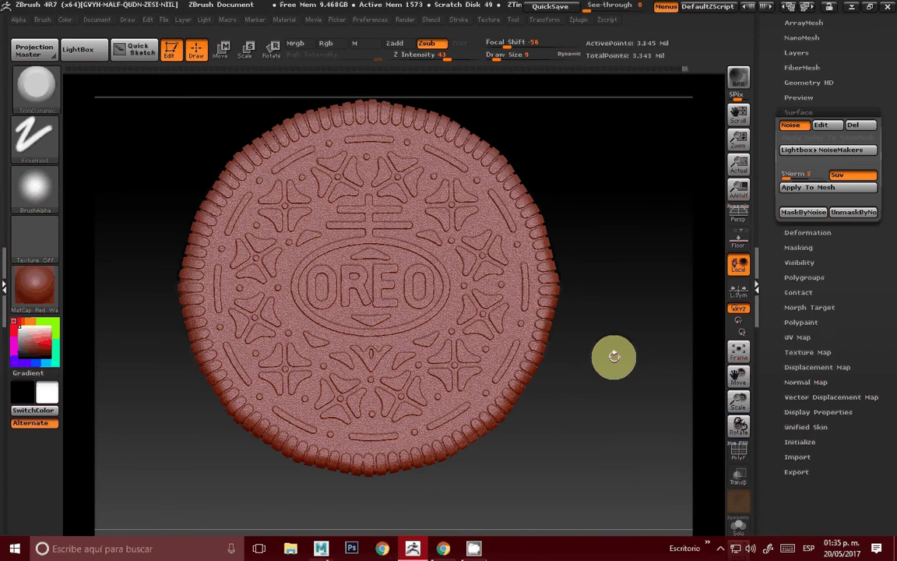
pyautogui.moveTo(614, 356); pyautogui.dragTo(761, 205)
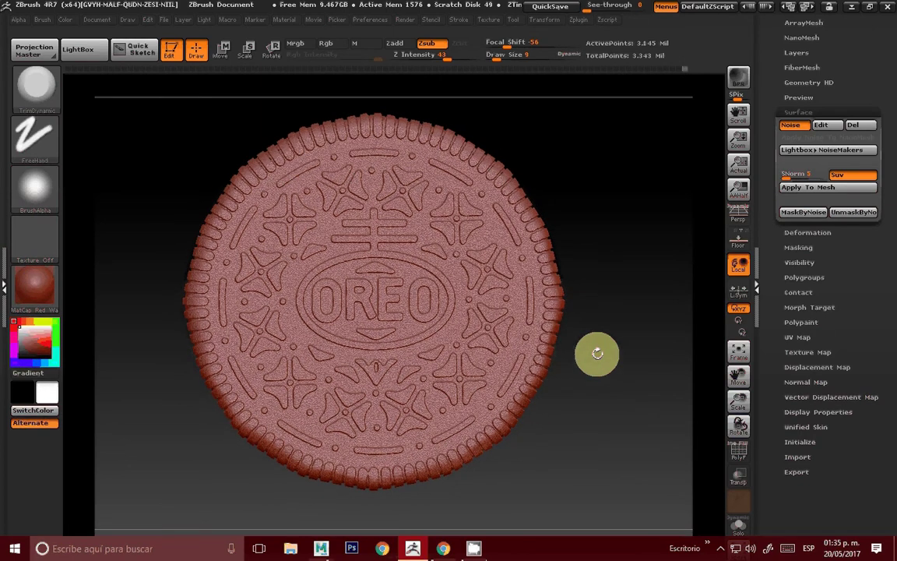
pyautogui.click(810, 189)
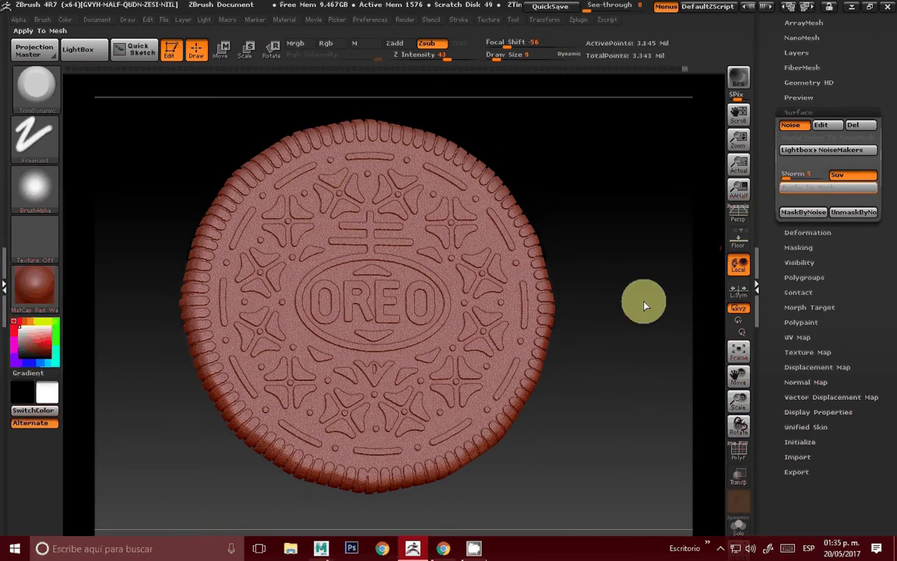
pyautogui.moveTo(638, 281)
pyautogui.mouseDown()
pyautogui.moveTo(649, 282)
pyautogui.moveTo(695, 207)
pyautogui.mouseUp()
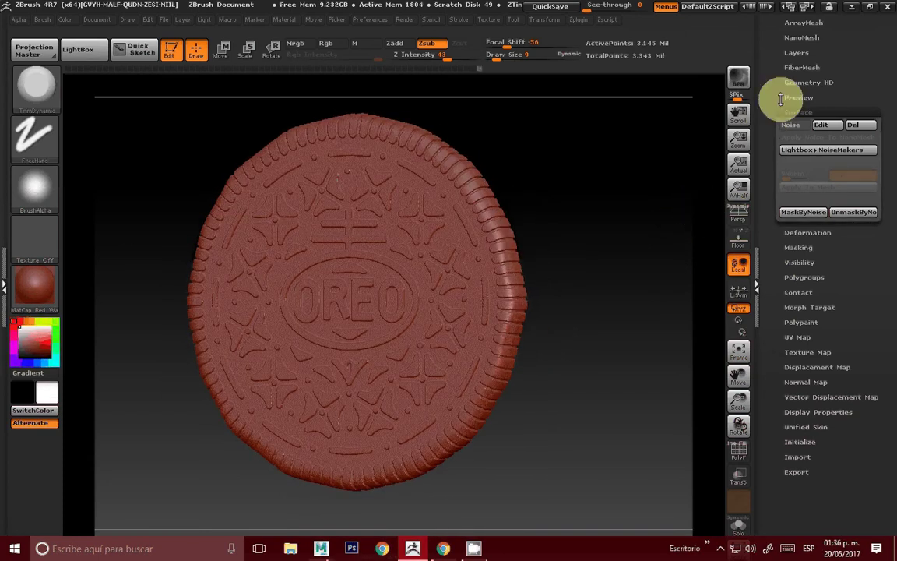
# Save the cookie as a .ztl ZTool in the Oreo Cookie scenes folder
pyautogui.scroll(5, 763, 166)
pyautogui.scroll(2, 810, 46)
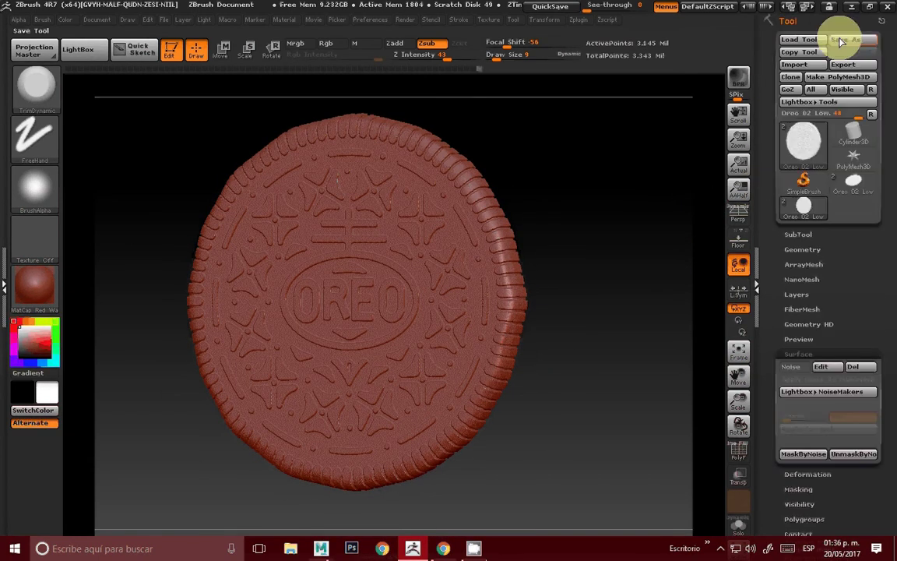
pyautogui.click(841, 41)
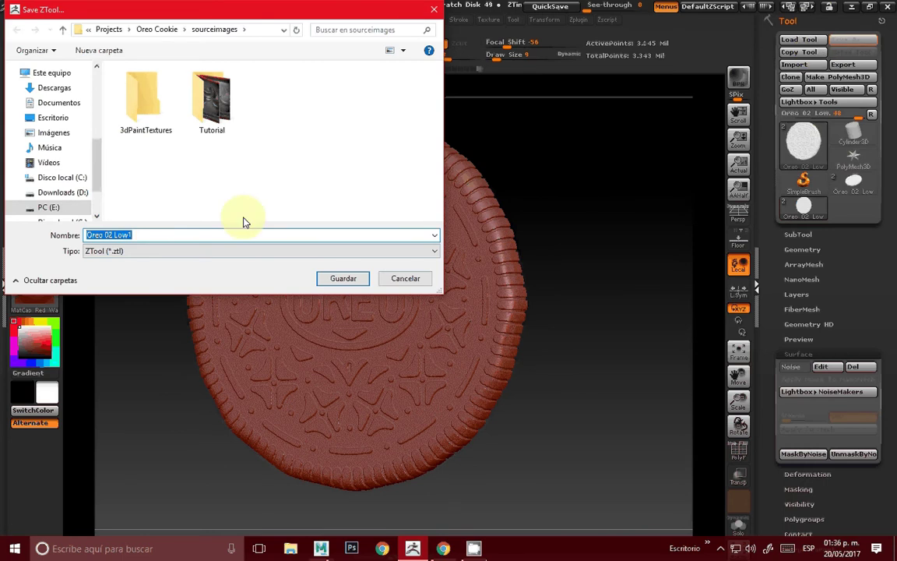
pyautogui.click(172, 32)
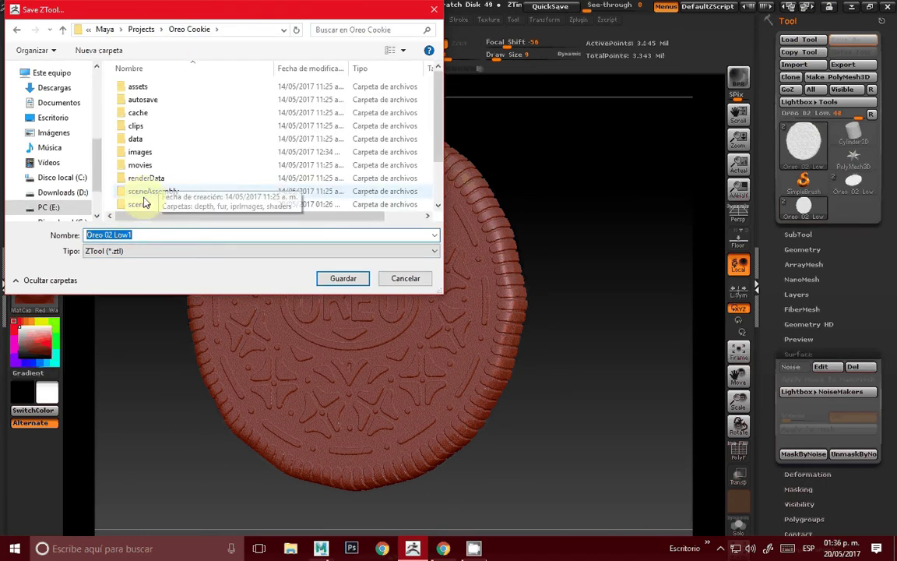
pyautogui.click(140, 204)
pyautogui.doubleClick(148, 202)
pyautogui.click(148, 234)
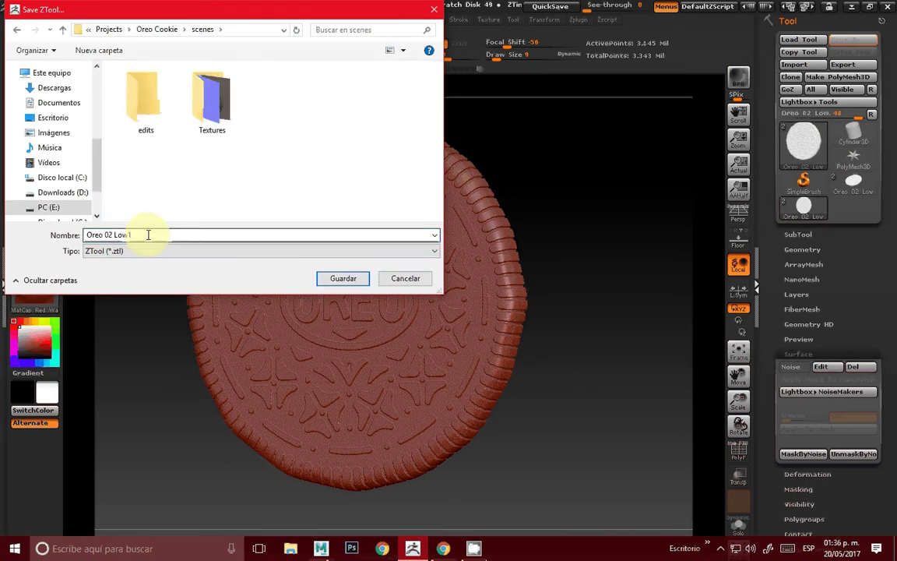
pyautogui.doubleClick(165, 234)
pyautogui.click(166, 233)
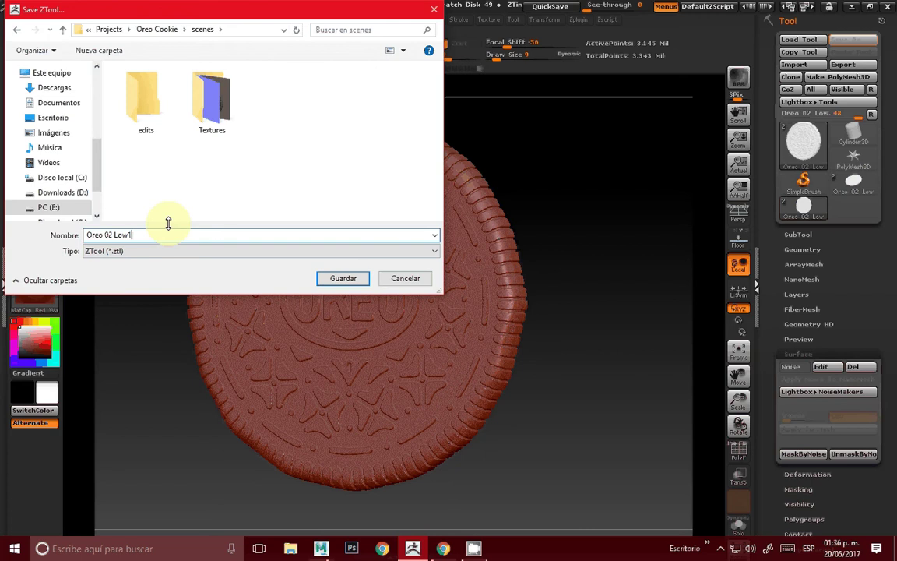
pyautogui.press('BackSpace')
pyautogui.press('BackSpace')
pyautogui.press('BackSpace')
pyautogui.press('BackSpace')
pyautogui.press('BackSpace')
pyautogui.press('Return')
# Turn the cookie to front and side views and open the subtool list
pyautogui.keyDown('shift'); pyautogui.moveTo(510, 260); pyautogui.dragTo(601, 270); pyautogui.keyUp('shift')
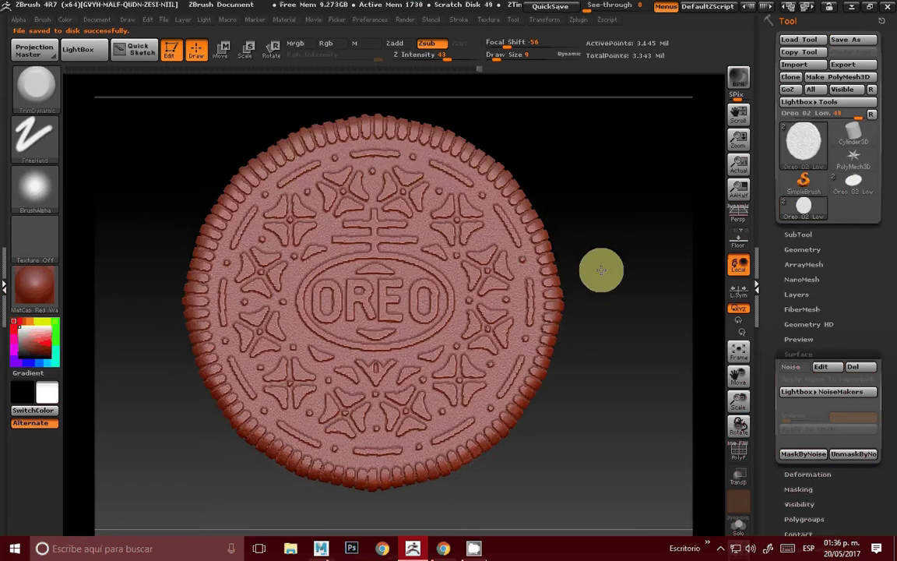
pyautogui.click(800, 234)
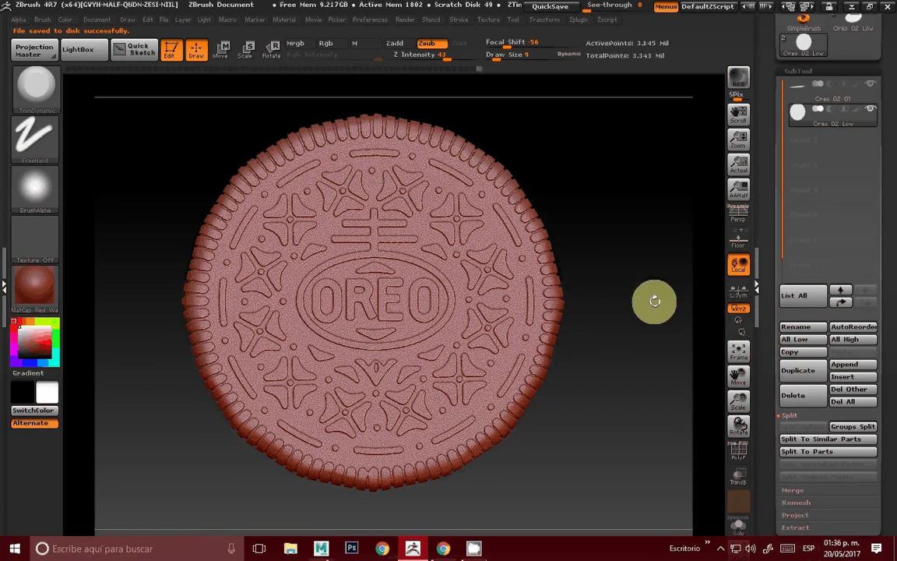
pyautogui.moveTo(655, 301)
pyautogui.mouseDown()
pyautogui.moveTo(661, 243)
pyautogui.moveTo(646, 262)
pyautogui.moveTo(652, 226)
pyautogui.moveTo(737, 377)
pyautogui.mouseUp()
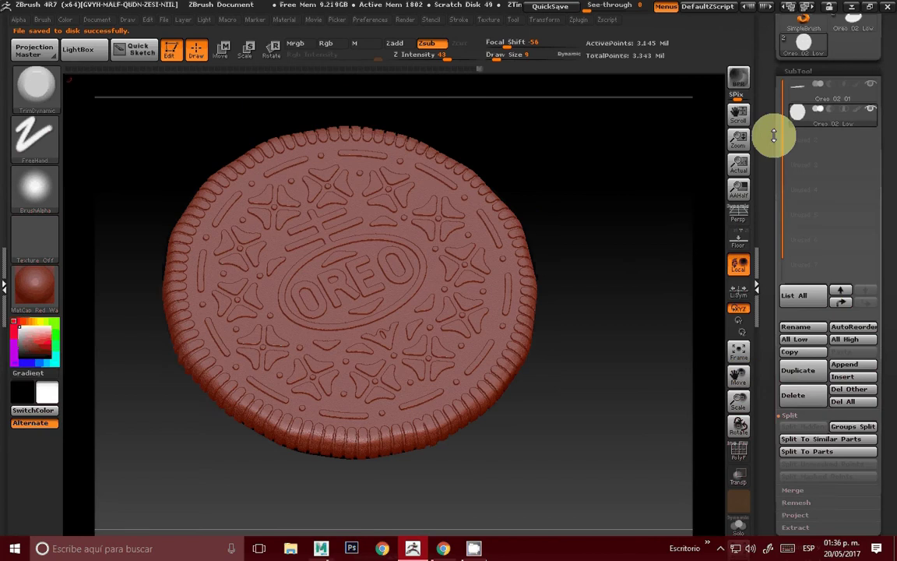
pyautogui.moveTo(773, 137); pyautogui.dragTo(761, 174)
pyautogui.moveTo(654, 195)
pyautogui.mouseDown()
pyautogui.moveTo(621, 244)
pyautogui.moveTo(423, 418)
pyautogui.moveTo(463, 370)
pyautogui.moveTo(677, 230)
pyautogui.mouseUp()
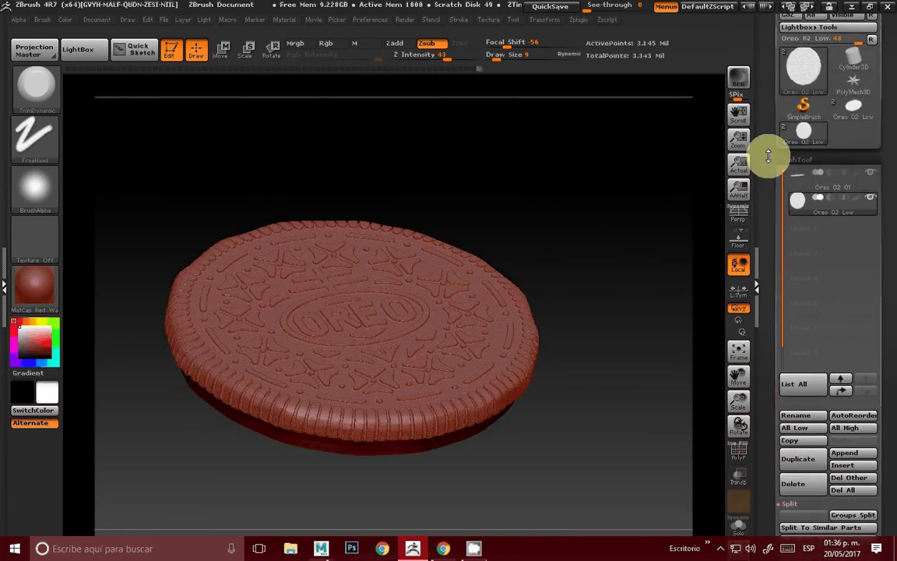
pyautogui.scroll(2, 847, 61)
# Export the mesh as an OBJ renamed from Oreo 02 Low to Oreo 02 High
pyautogui.click(847, 62)
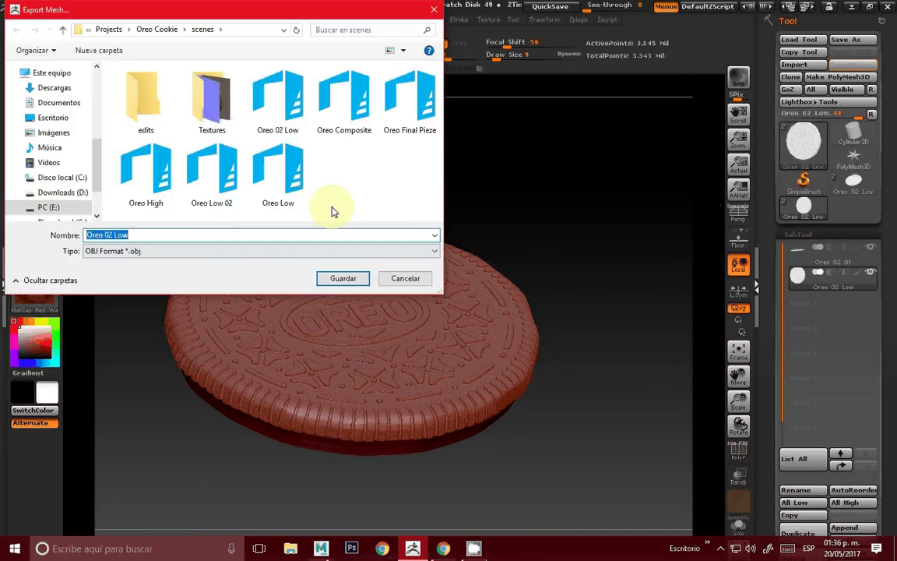
pyautogui.click(136, 236)
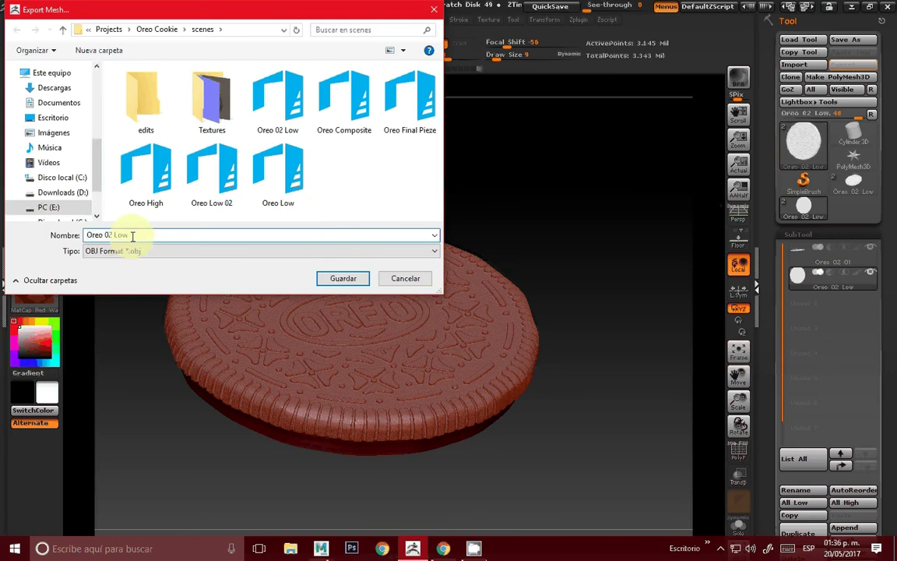
pyautogui.press('BackSpace')
pyautogui.press('BackSpace')
pyautogui.press('BackSpace')
pyautogui.write('Hi')
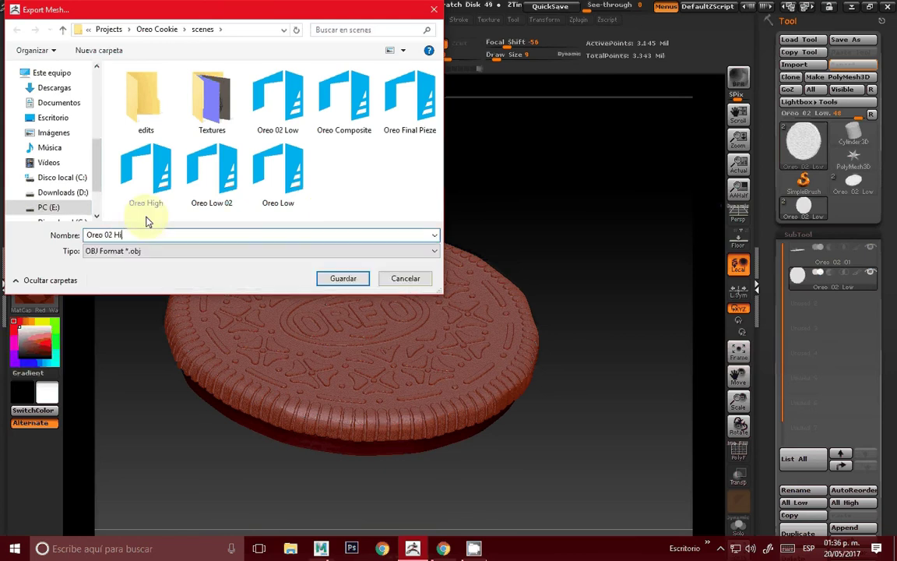
pyautogui.write('gh')
pyautogui.press('Return')
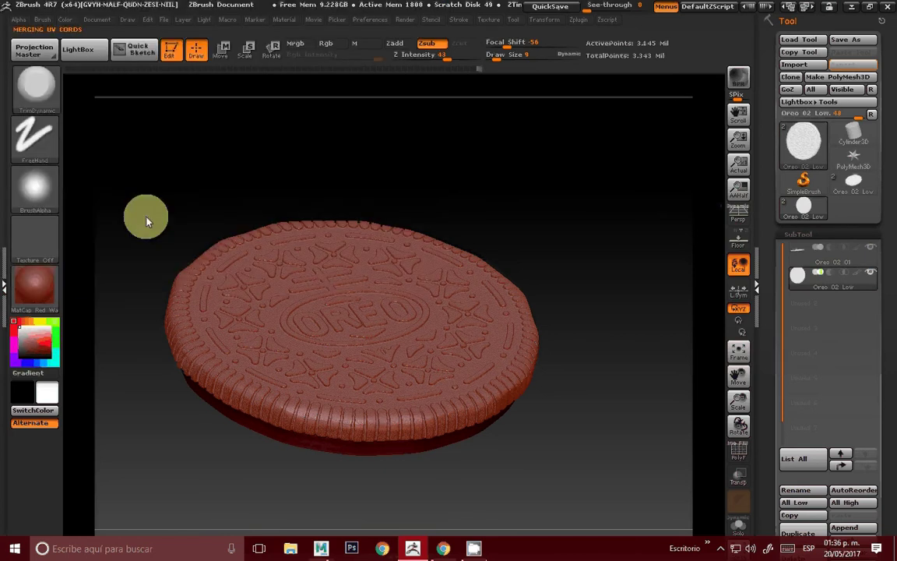
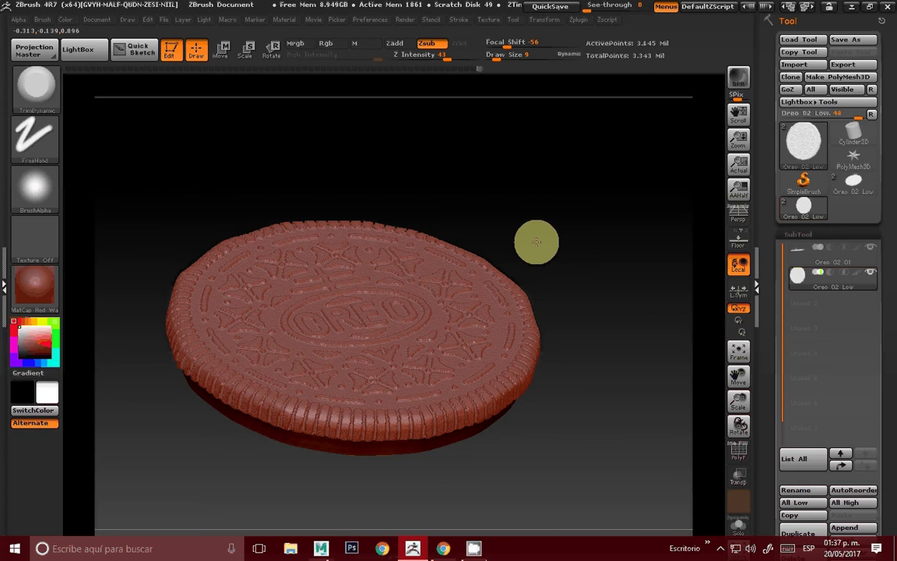
# Turn on the PolyF frame and duplicate the Oreo 02 Low subtool in Tool > SubTool
pyautogui.moveTo(537, 241)
pyautogui.mouseDown()
pyautogui.moveTo(550, 259)
pyautogui.moveTo(465, 242)
pyautogui.moveTo(554, 235)
pyautogui.moveTo(686, 260)
pyautogui.mouseUp()
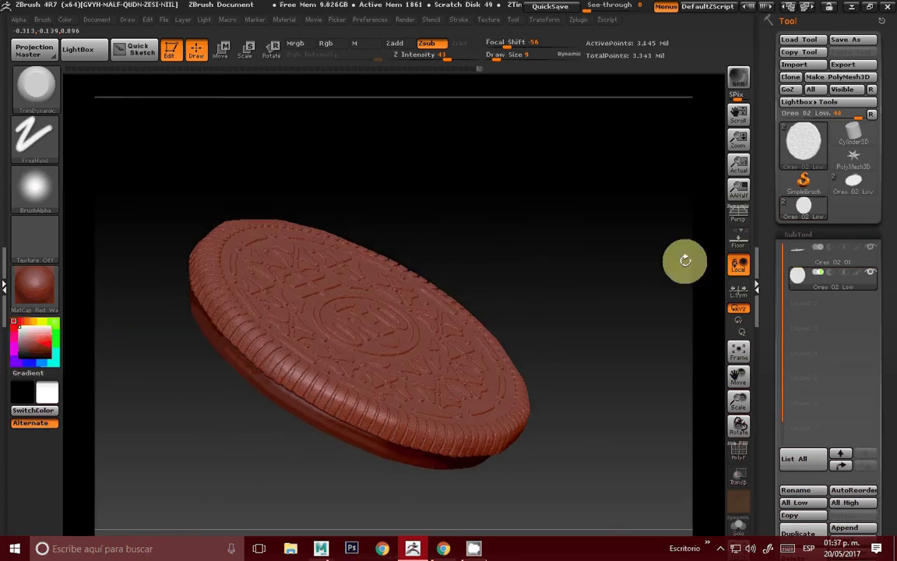
pyautogui.click(740, 448)
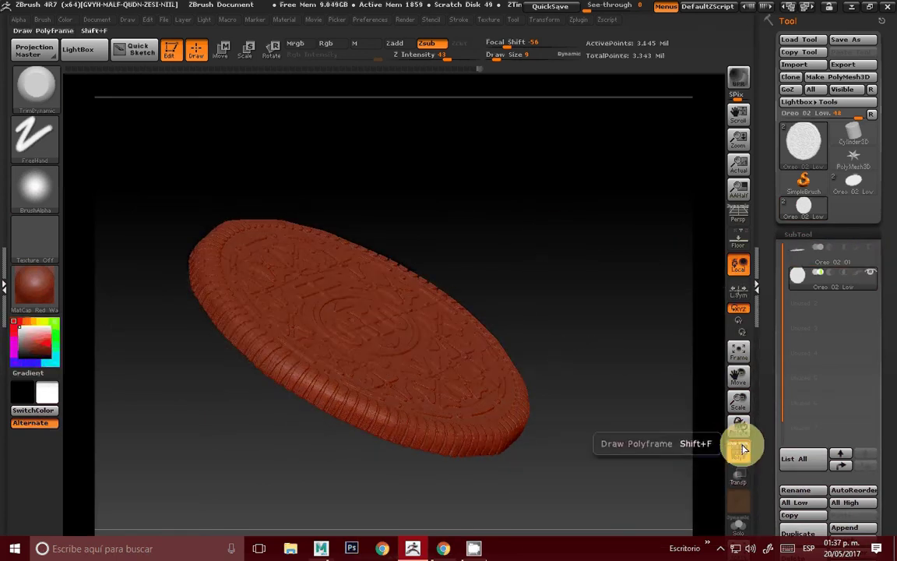
pyautogui.moveTo(657, 387)
pyautogui.mouseDown()
pyautogui.moveTo(740, 397)
pyautogui.moveTo(737, 373)
pyautogui.mouseUp()
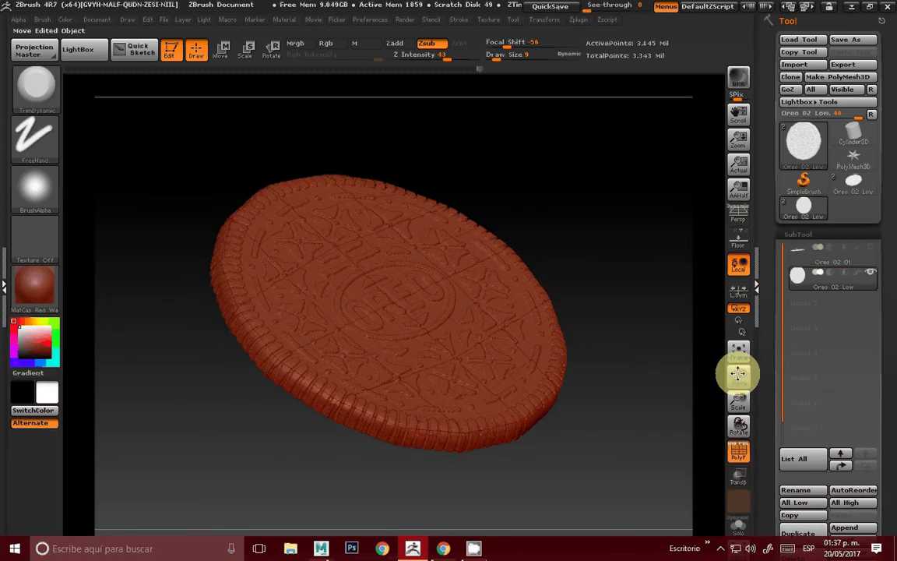
pyautogui.click(807, 235)
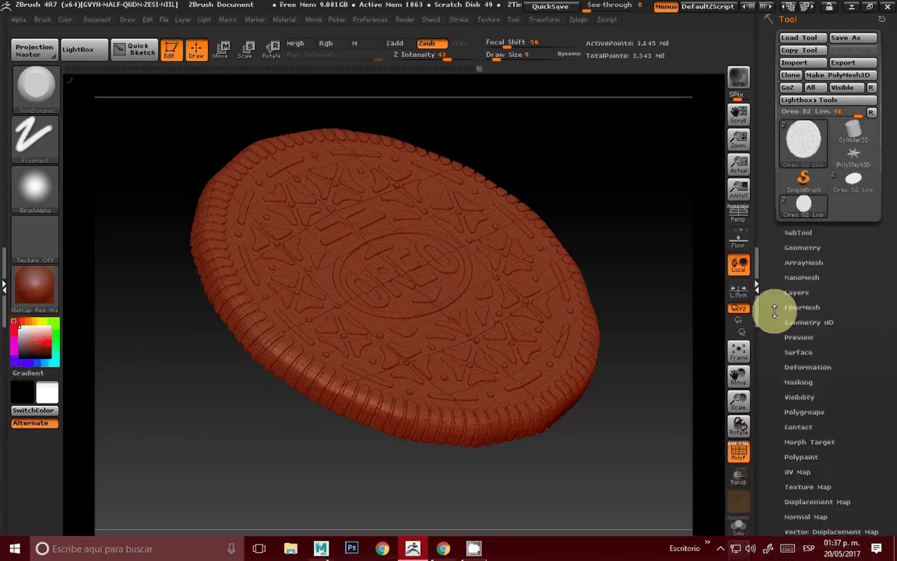
pyautogui.click(799, 219)
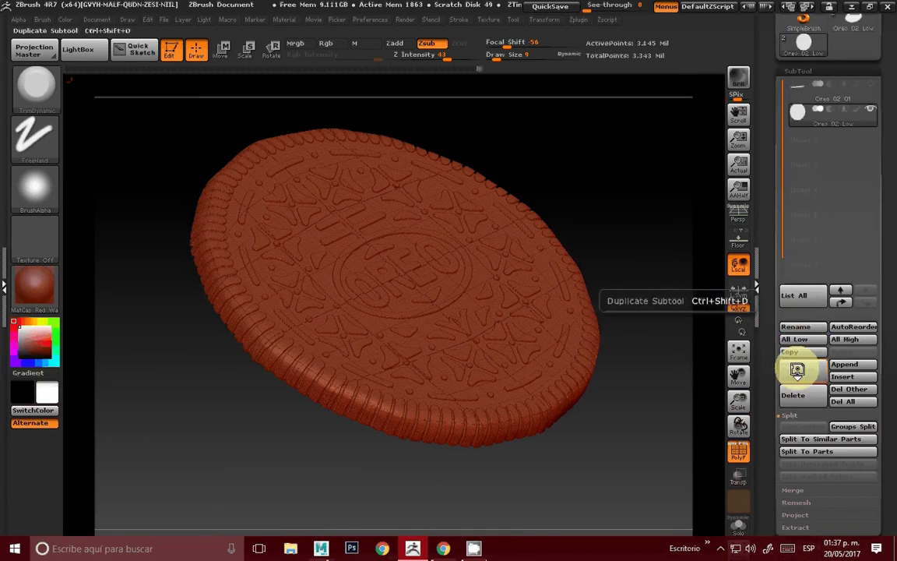
pyautogui.click(798, 370)
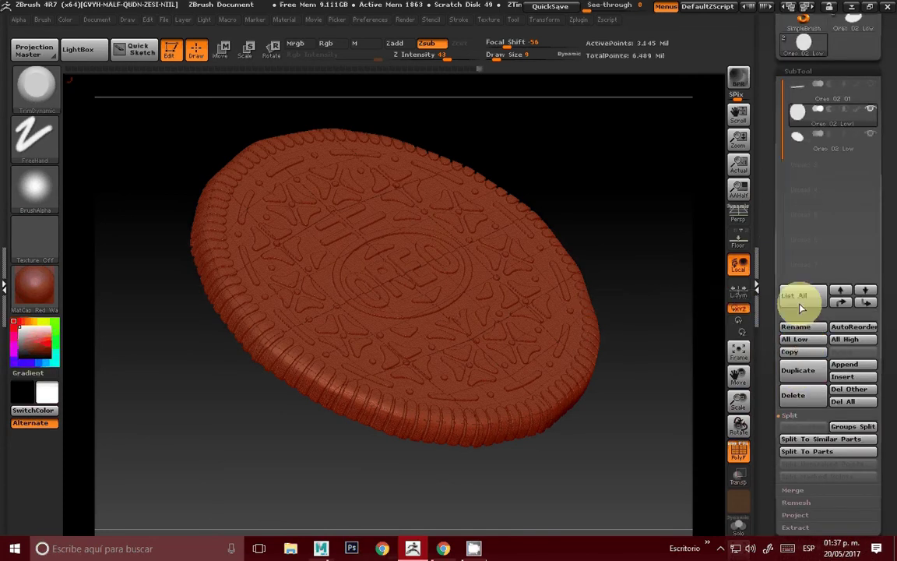
# Expand and collapse the Deformation sub-palette to browse its options
pyautogui.click(819, 75)
pyautogui.click(806, 206)
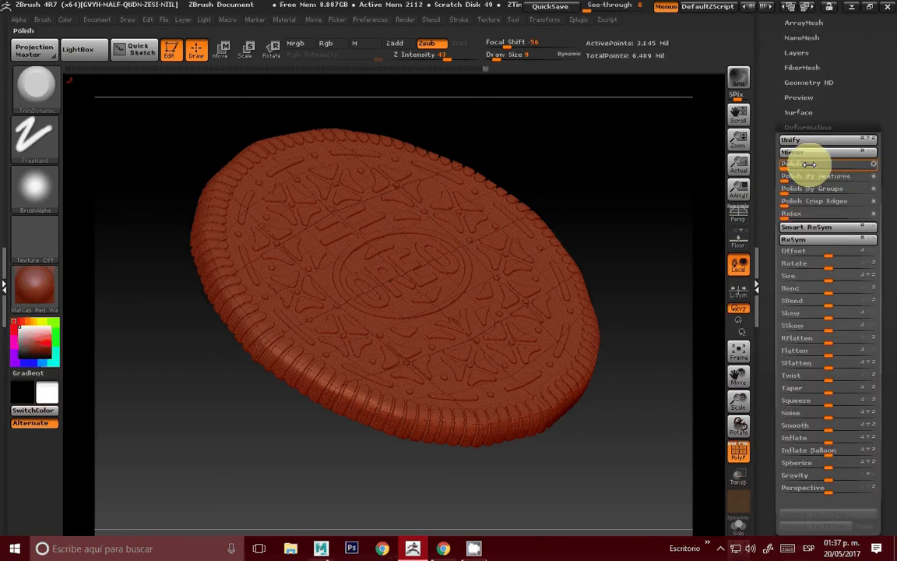
pyautogui.moveTo(806, 204); pyautogui.dragTo(803, 126)
pyautogui.click(809, 131)
pyautogui.click(809, 131)
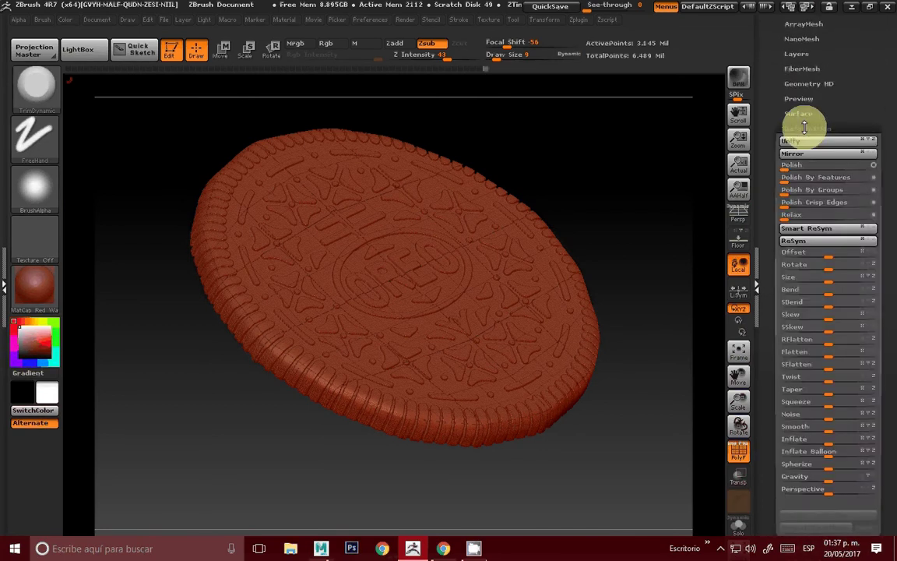
pyautogui.click(802, 123)
pyautogui.moveTo(781, 124); pyautogui.dragTo(782, 151)
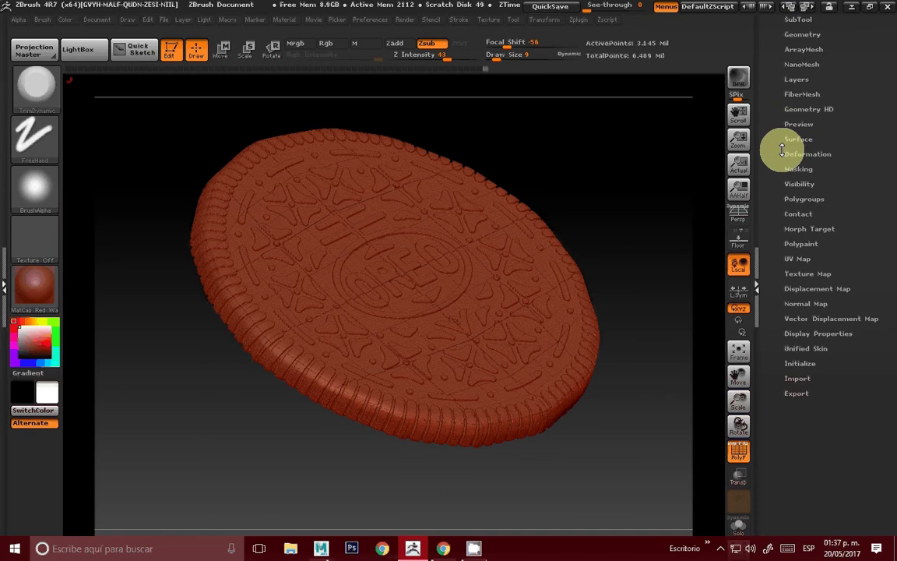
# Run ZRemesher on the duplicate with Target Polygons Count set to 20
pyautogui.scroll(2, 801, 66)
pyautogui.click(799, 68)
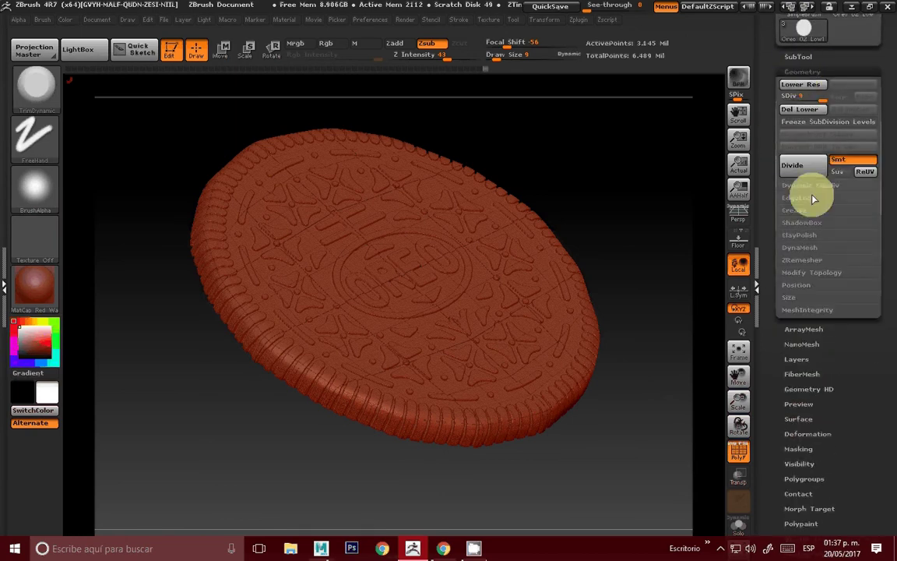
pyautogui.click(800, 263)
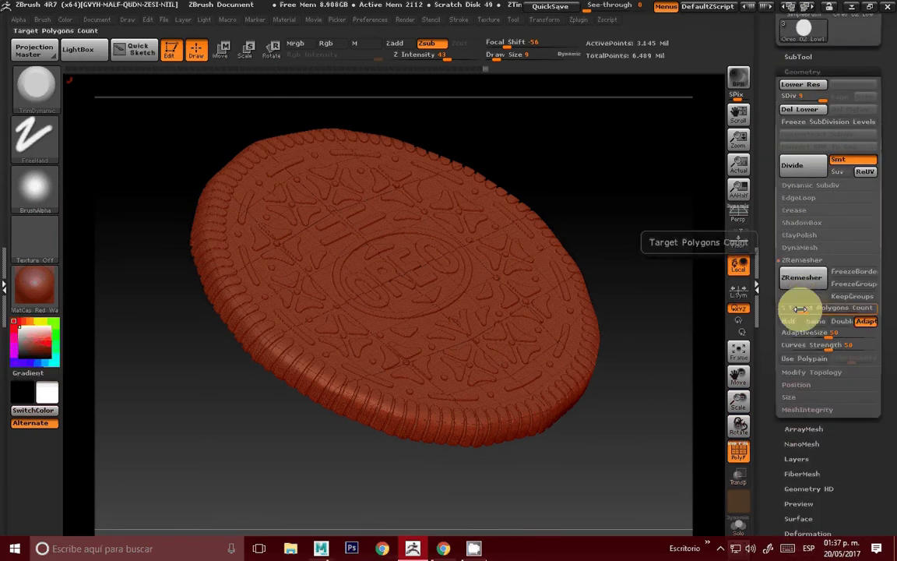
pyautogui.click(801, 309)
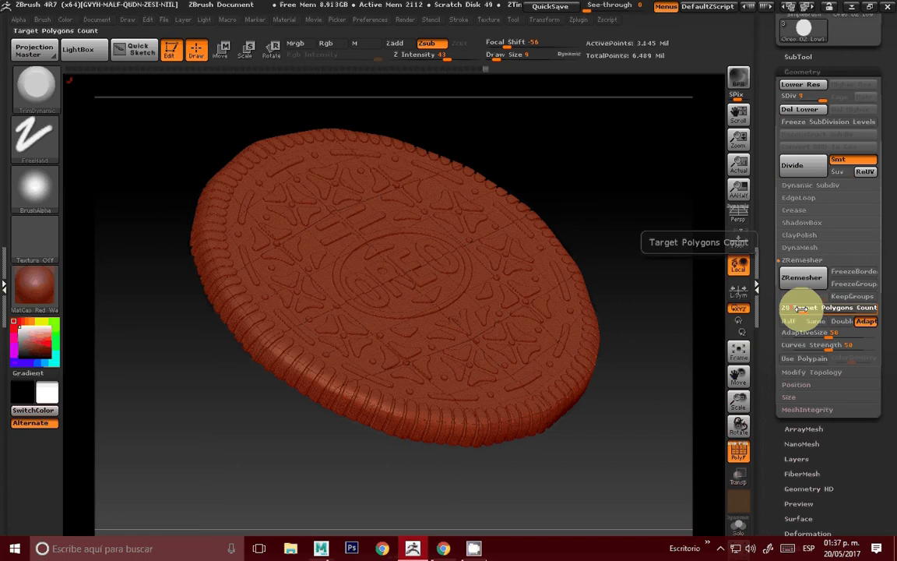
pyautogui.click(804, 279)
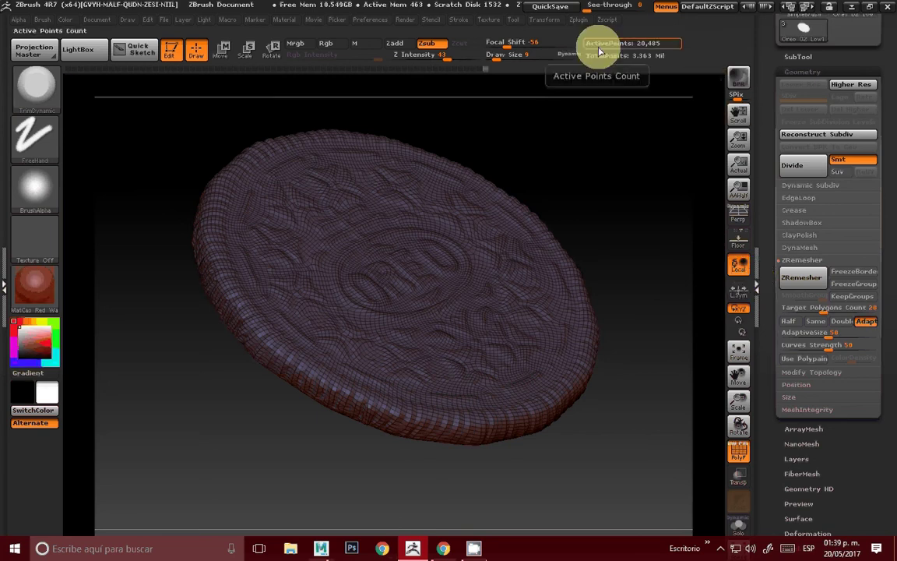
# Turn off PolyF and drop the Oreo 02 01 subtool to SDiv 1
pyautogui.moveTo(625, 173)
pyautogui.mouseDown()
pyautogui.moveTo(601, 301)
pyautogui.moveTo(568, 292)
pyautogui.moveTo(641, 283)
pyautogui.moveTo(657, 356)
pyautogui.moveTo(716, 395)
pyautogui.moveTo(650, 300)
pyautogui.moveTo(647, 311)
pyautogui.moveTo(620, 304)
pyautogui.moveTo(635, 282)
pyautogui.moveTo(649, 355)
pyautogui.moveTo(651, 335)
pyautogui.mouseUp()
pyautogui.hotkey('shift', 'f')
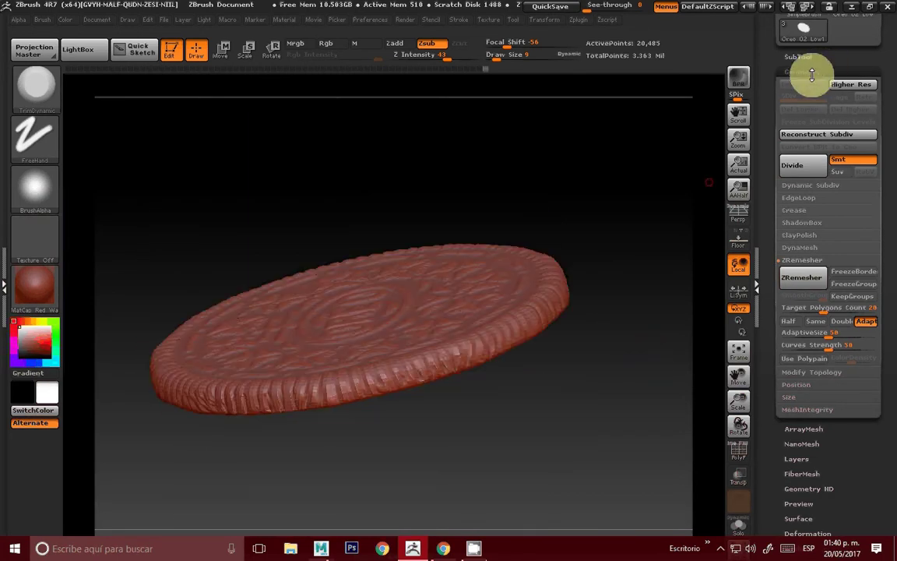
pyautogui.click(801, 59)
pyautogui.moveTo(826, 84)
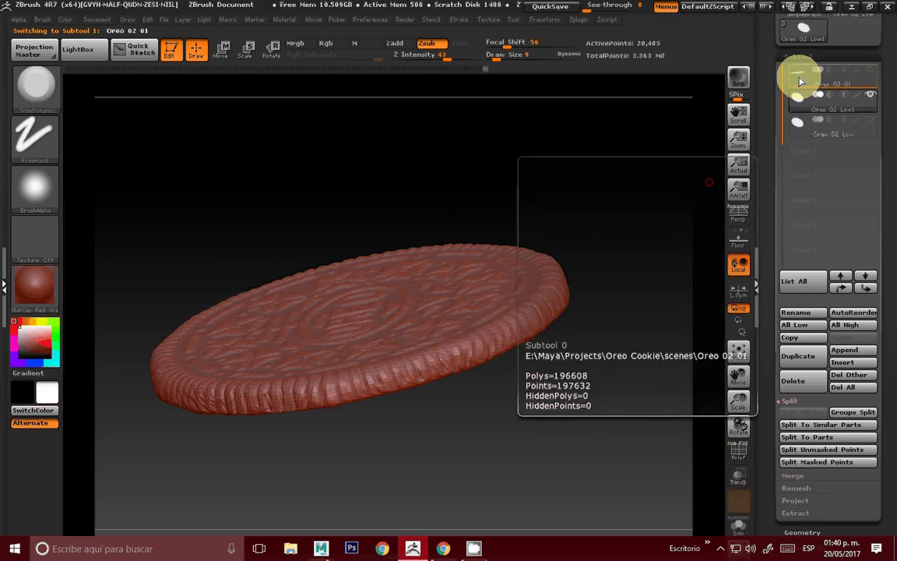
pyautogui.click(799, 77)
pyautogui.click(799, 57)
pyautogui.click(803, 72)
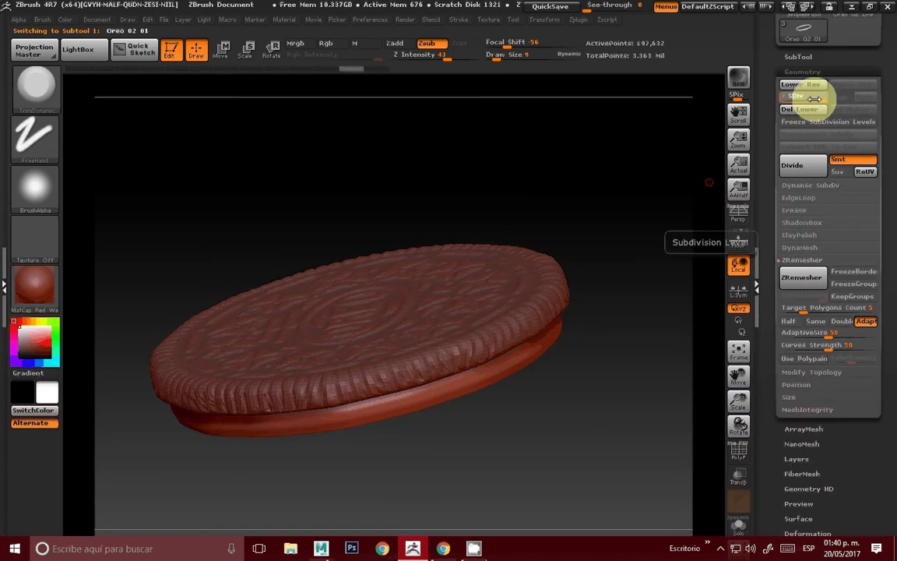
pyautogui.moveTo(814, 99); pyautogui.dragTo(786, 97)
pyautogui.moveTo(631, 346)
pyautogui.mouseDown()
pyautogui.moveTo(641, 266)
pyautogui.moveTo(656, 357)
pyautogui.moveTo(547, 236)
pyautogui.mouseUp()
# Check the cookie from the side, then select the remeshed Oreo 02 Low1 subtool
pyautogui.click(797, 58)
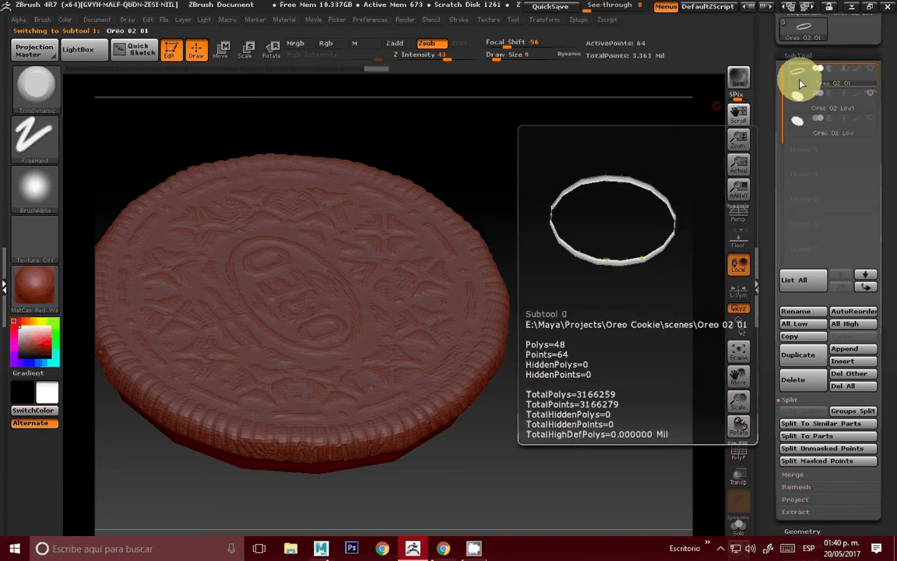
pyautogui.moveTo(578, 295)
pyautogui.mouseDown()
pyautogui.moveTo(575, 224)
pyautogui.moveTo(587, 255)
pyautogui.moveTo(589, 228)
pyautogui.moveTo(591, 255)
pyautogui.moveTo(723, 269)
pyautogui.mouseUp()
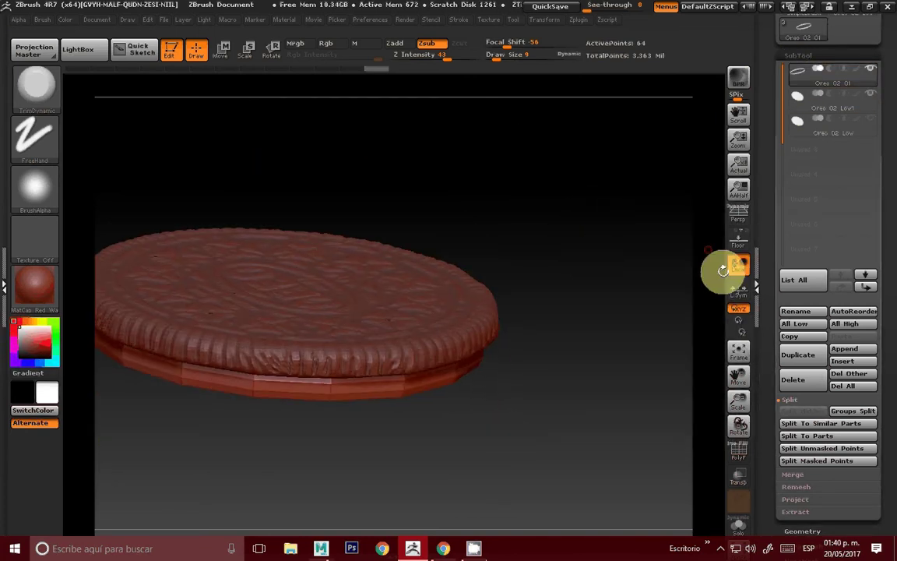
pyautogui.moveTo(558, 236); pyautogui.dragTo(771, 110)
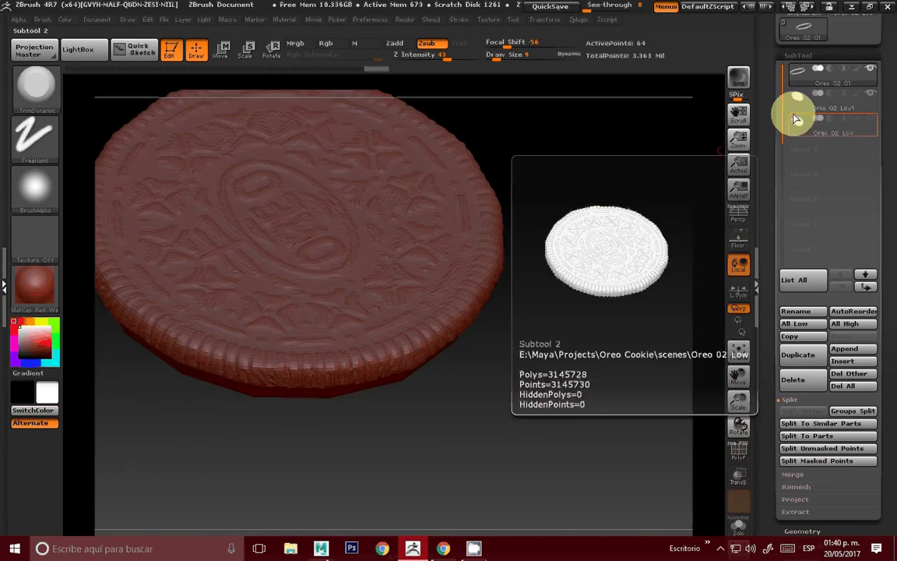
pyautogui.click(798, 93)
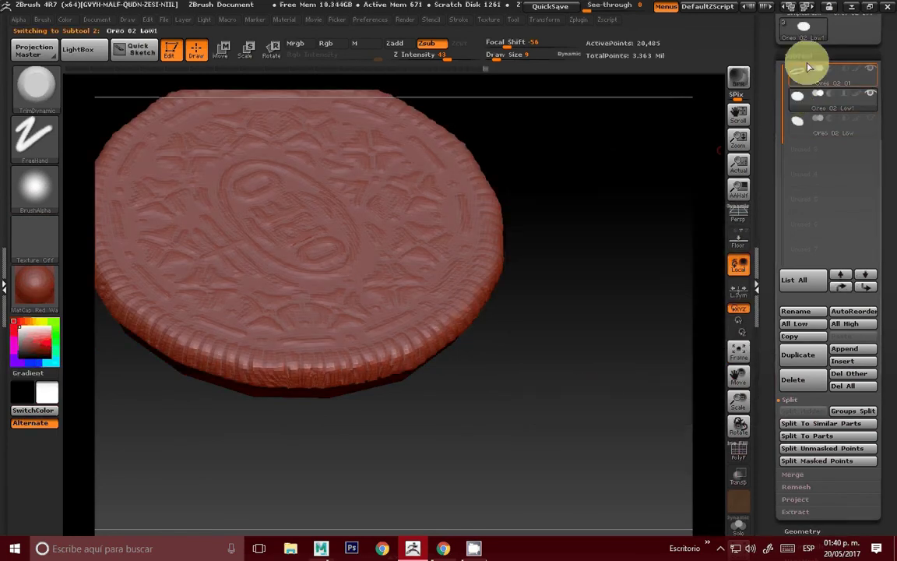
pyautogui.click(803, 59)
pyautogui.click(800, 72)
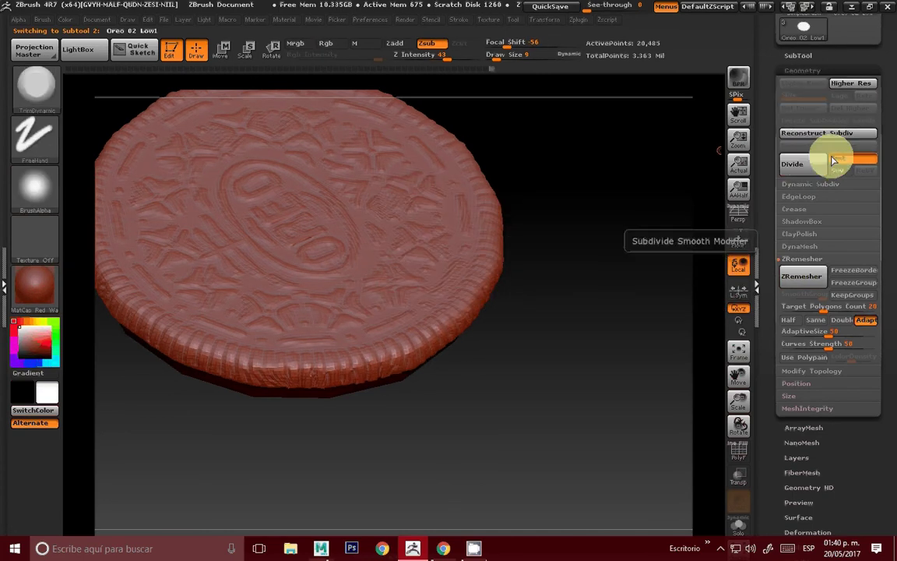
# Divide Oreo 02 Low1 up to SDiv 5 and turn Oreo 02 Low's visibility back on
pyautogui.click(807, 162)
pyautogui.click(806, 162)
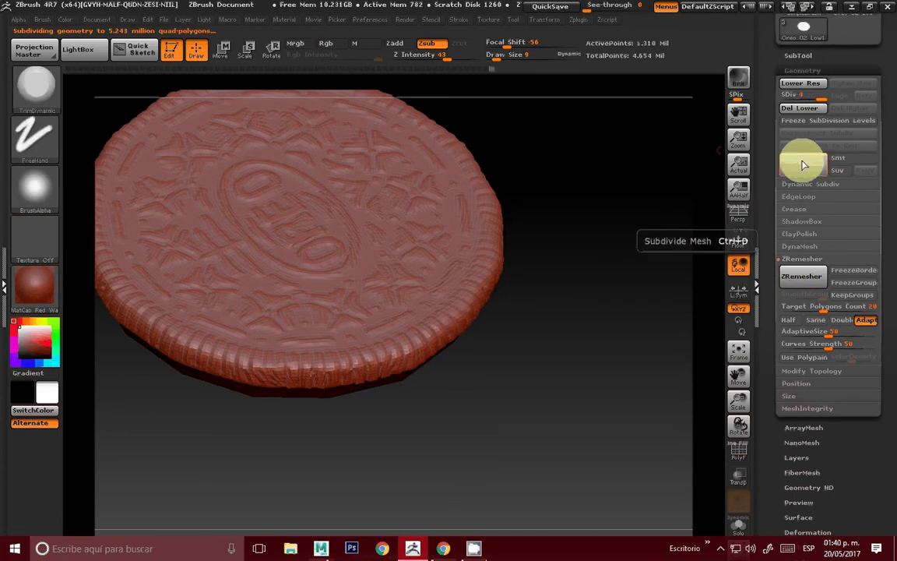
pyautogui.click(803, 68)
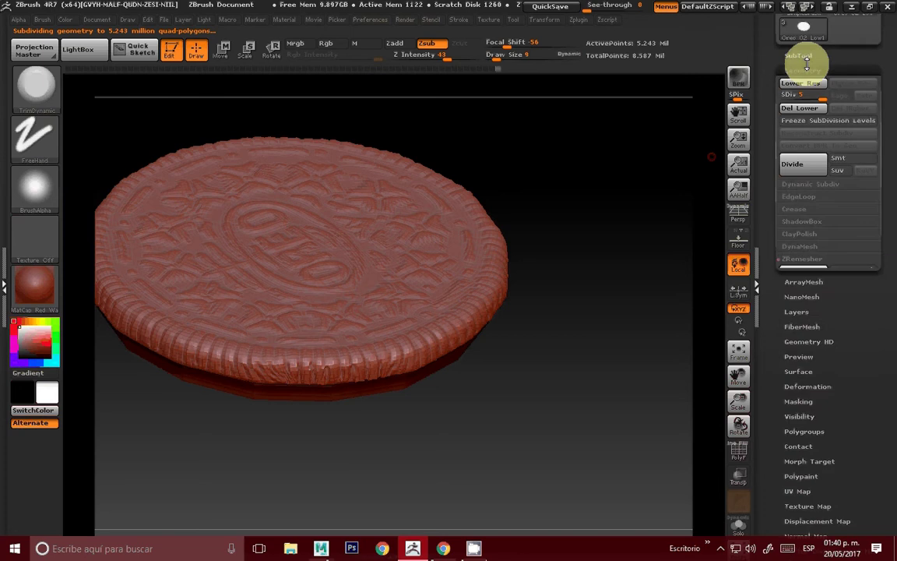
pyautogui.click(799, 55)
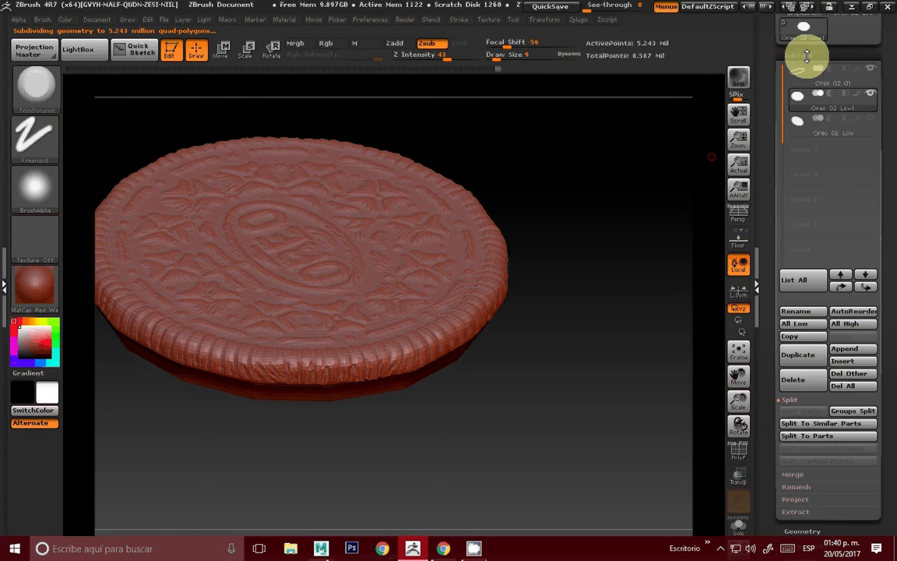
pyautogui.click(871, 95)
pyautogui.click(871, 119)
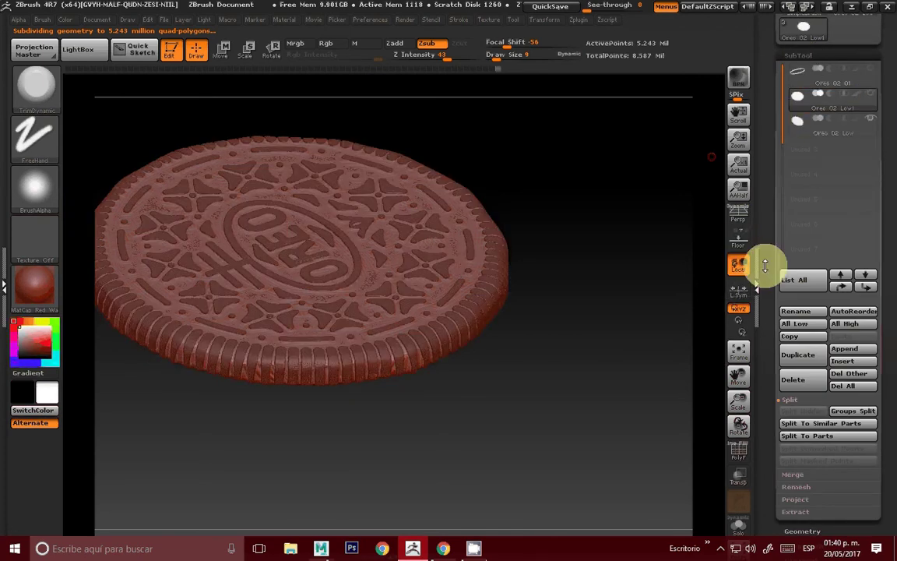
pyautogui.moveTo(765, 266); pyautogui.dragTo(766, 187)
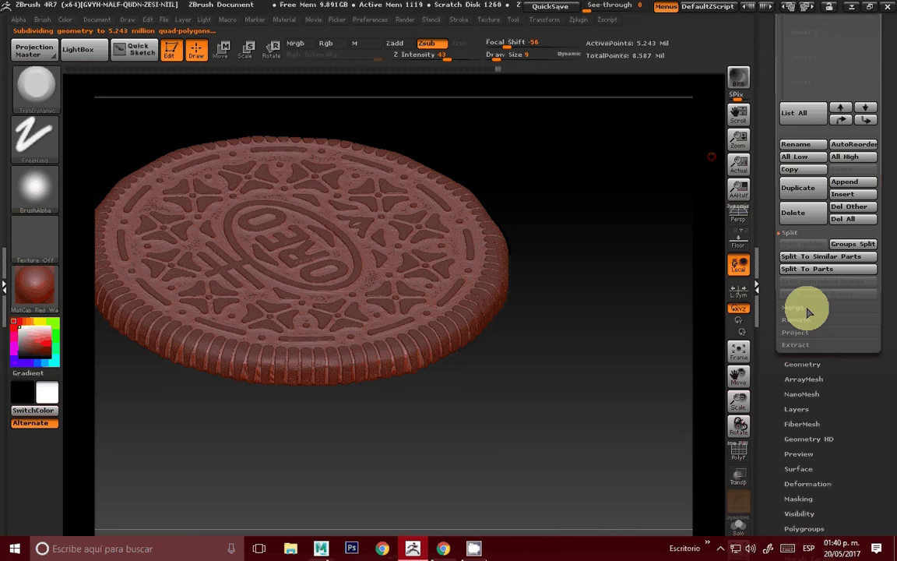
# Run ProjectAll onto Oreo 02 Low1 with Dist 0.03, Mean 25 and PA Blur 10
pyautogui.click(798, 338)
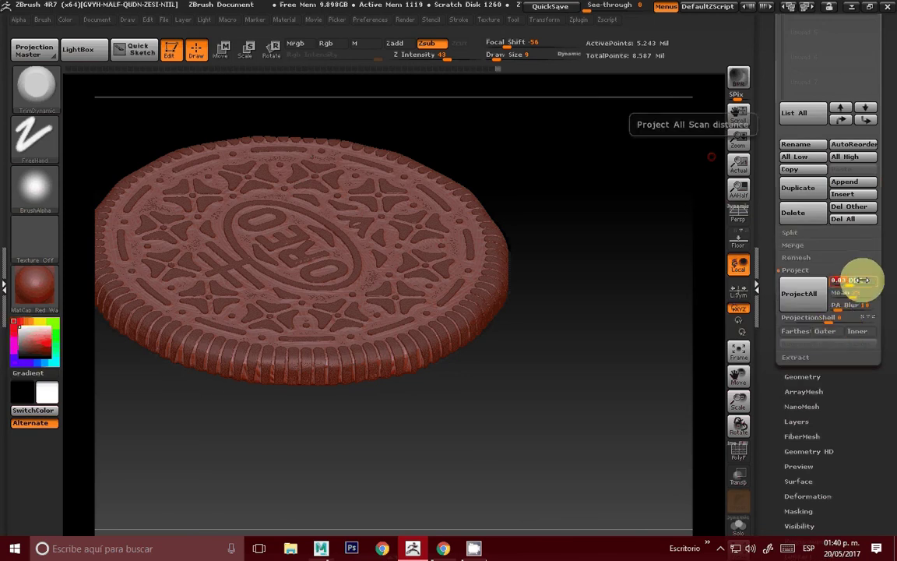
pyautogui.click(795, 294)
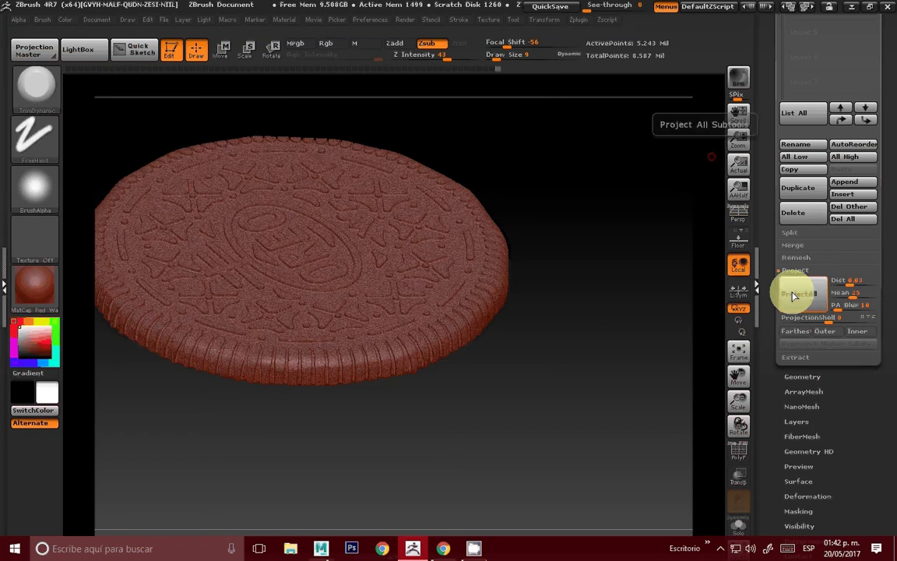
# Select Oreo 02 Low1 and set its Geometry SDiv slider to 1
pyautogui.moveTo(760, 62); pyautogui.dragTo(890, 248)
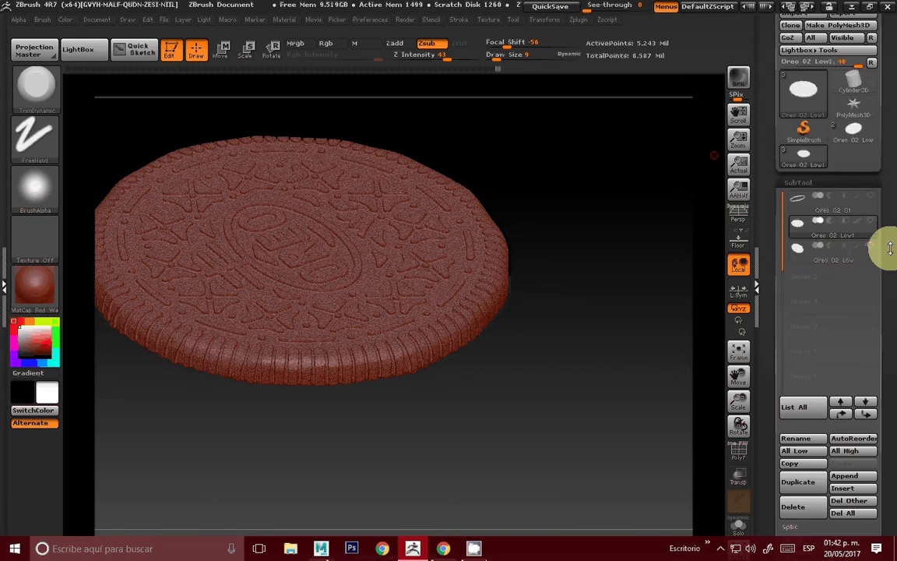
pyautogui.click(875, 248)
pyautogui.moveTo(547, 194)
pyautogui.mouseDown()
pyautogui.moveTo(565, 217)
pyautogui.moveTo(575, 257)
pyautogui.mouseUp()
pyautogui.click(800, 182)
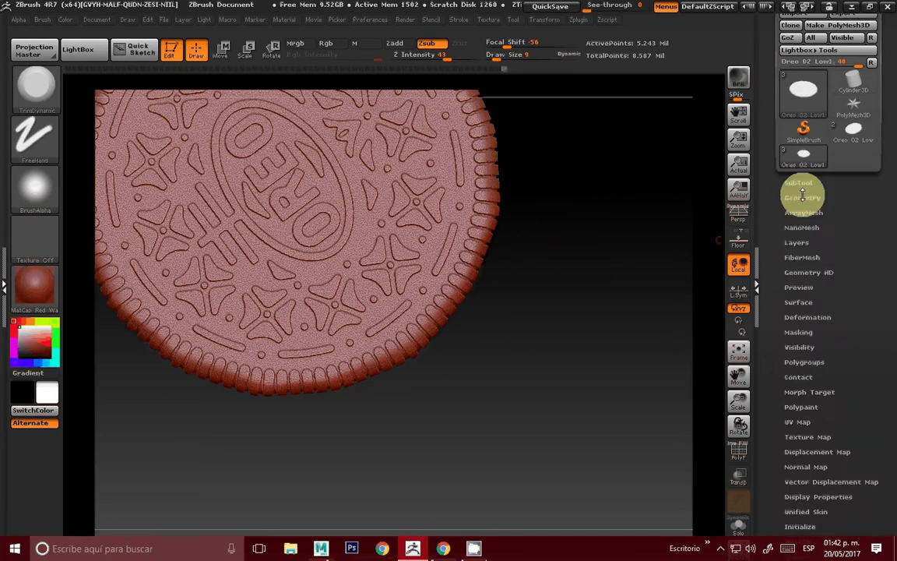
pyautogui.click(801, 195)
pyautogui.click(803, 212)
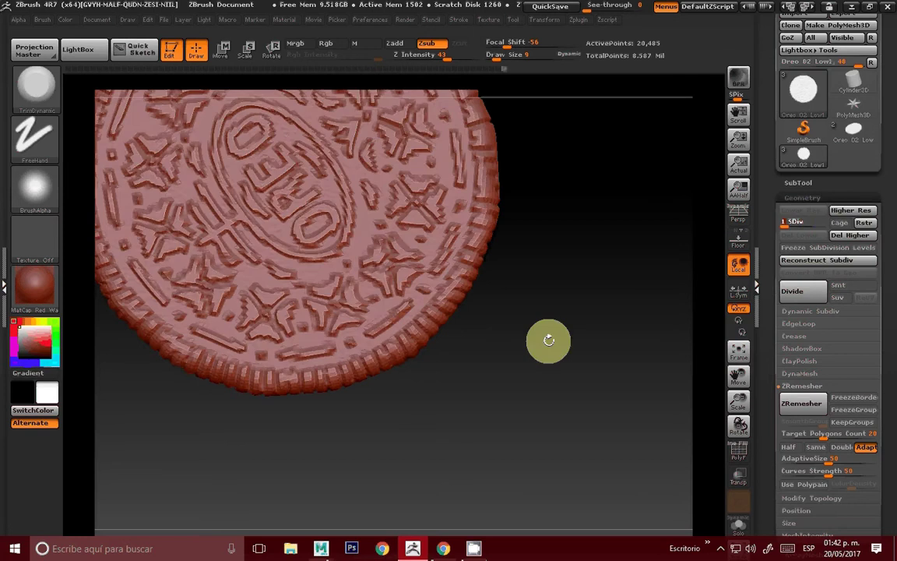
pyautogui.moveTo(551, 341)
pyautogui.mouseDown()
pyautogui.moveTo(578, 219)
pyautogui.moveTo(607, 216)
pyautogui.moveTo(614, 276)
pyautogui.moveTo(606, 378)
pyautogui.moveTo(694, 264)
pyautogui.moveTo(593, 350)
pyautogui.moveTo(641, 389)
pyautogui.moveTo(503, 216)
pyautogui.moveTo(605, 264)
pyautogui.mouseUp()
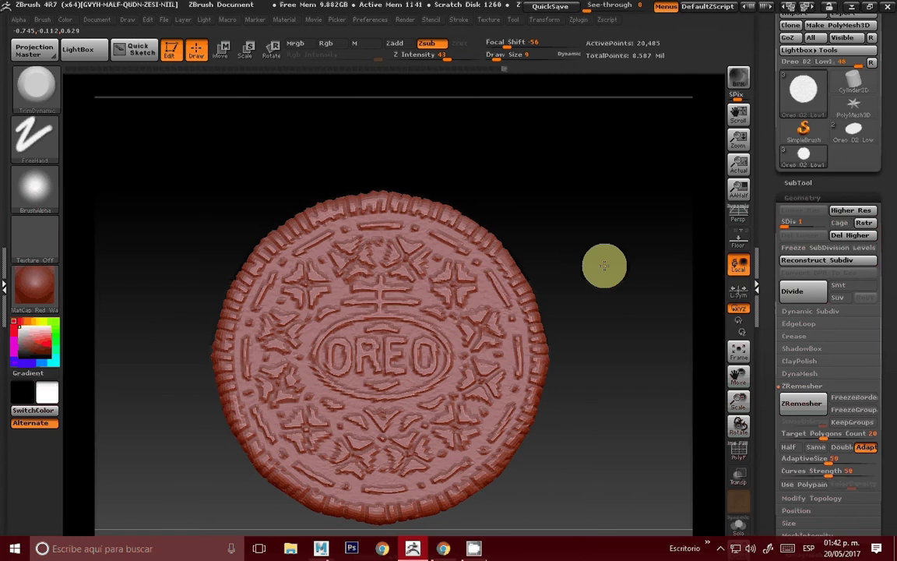
pyautogui.scroll(1, 767, 100)
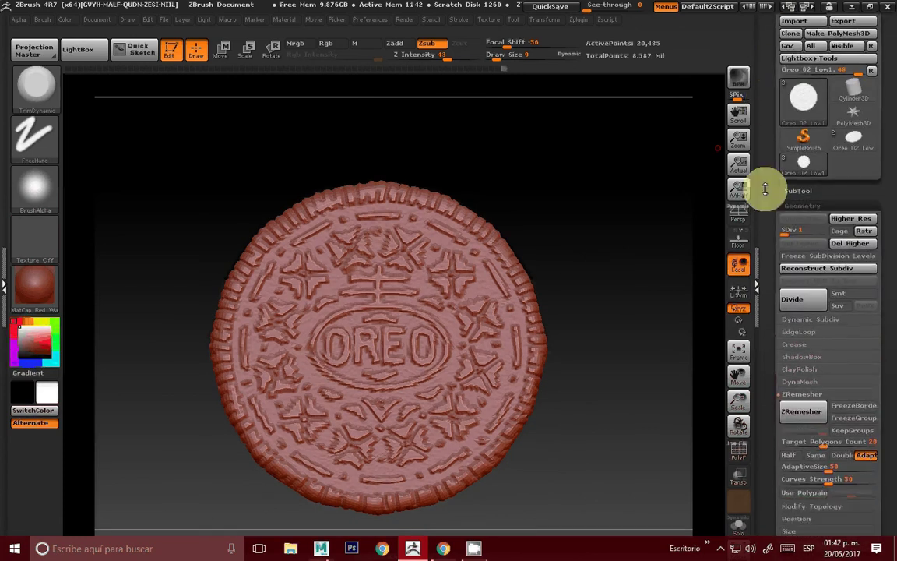
pyautogui.click(799, 197)
pyautogui.moveTo(799, 222); pyautogui.dragTo(799, 73)
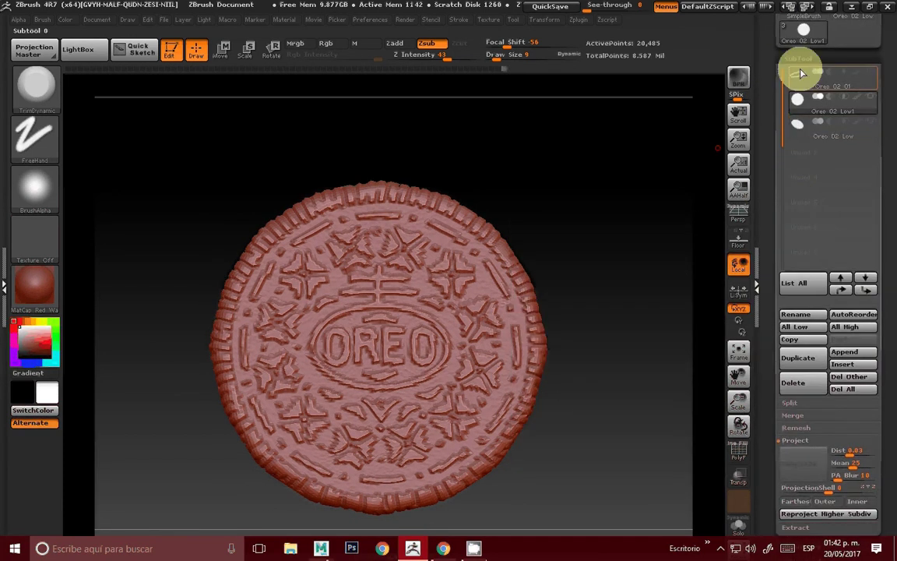
# Select Oreo 02 01 and MergeDown the projected cookie into it, confirming the warning
pyautogui.click(803, 75)
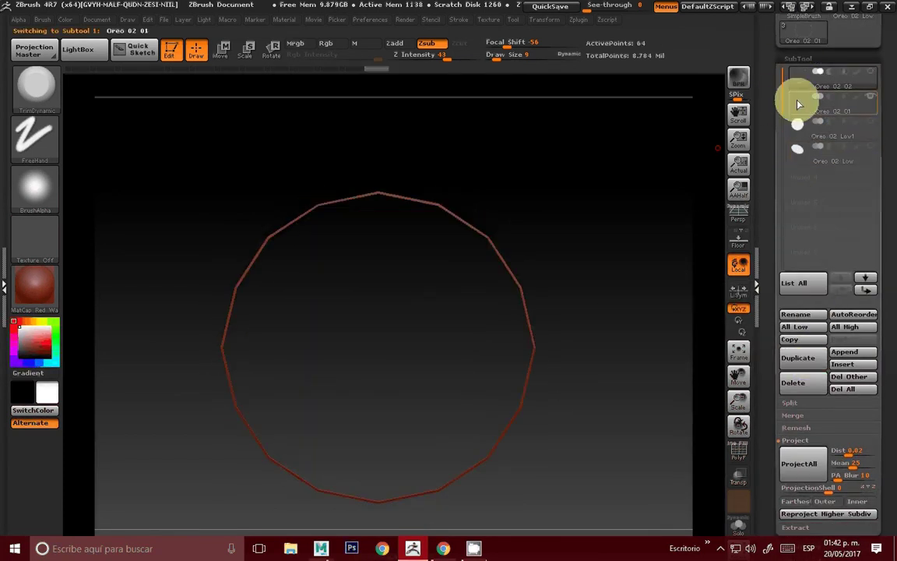
pyautogui.click(799, 103)
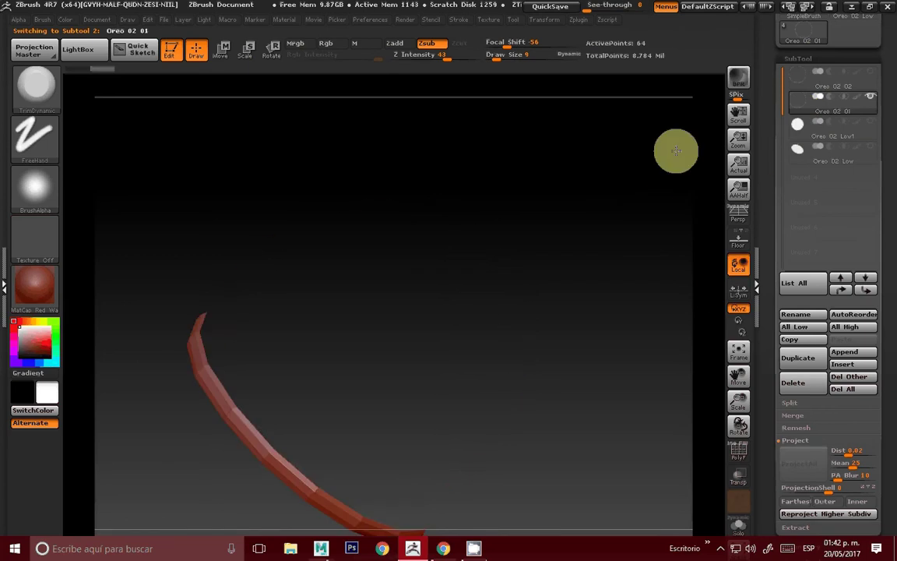
pyautogui.click(803, 122)
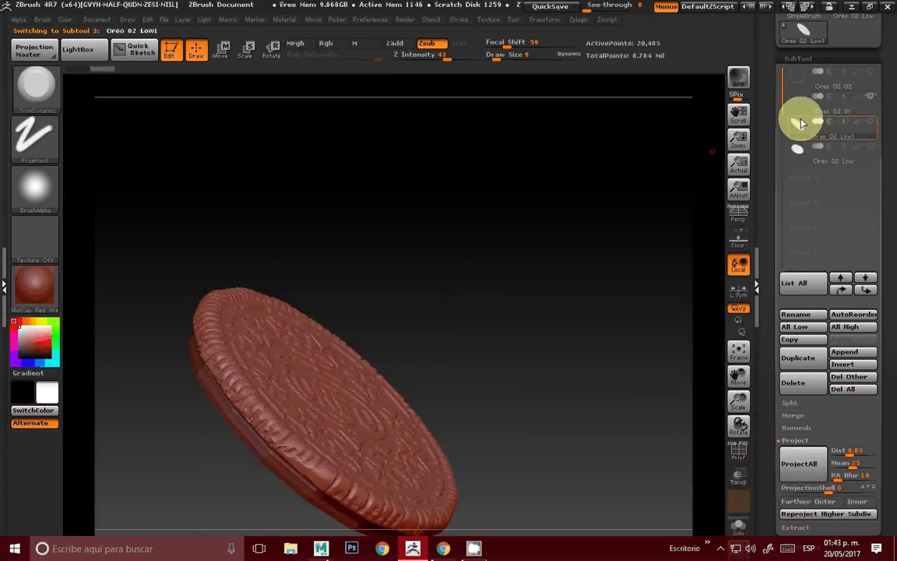
pyautogui.click(799, 105)
pyautogui.click(795, 438)
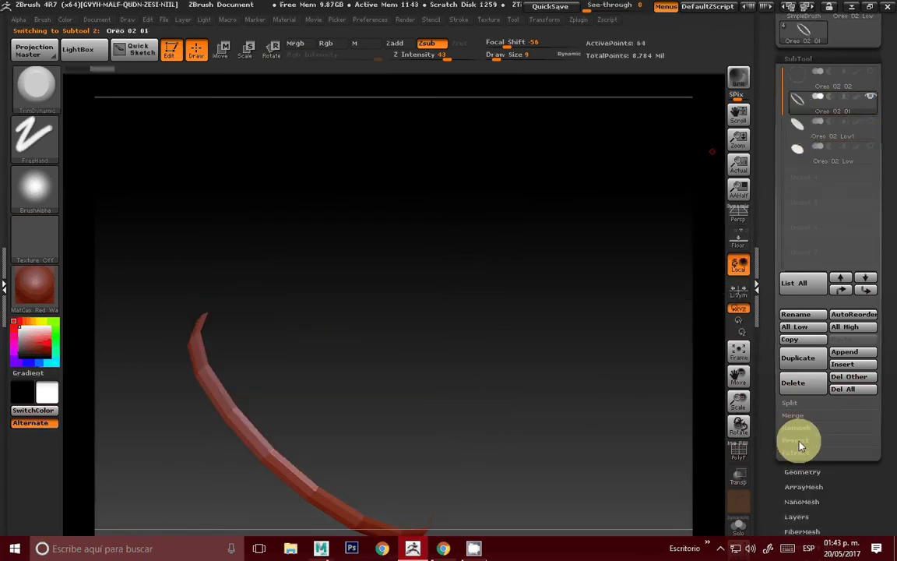
pyautogui.click(797, 443)
pyautogui.click(799, 446)
pyautogui.click(797, 427)
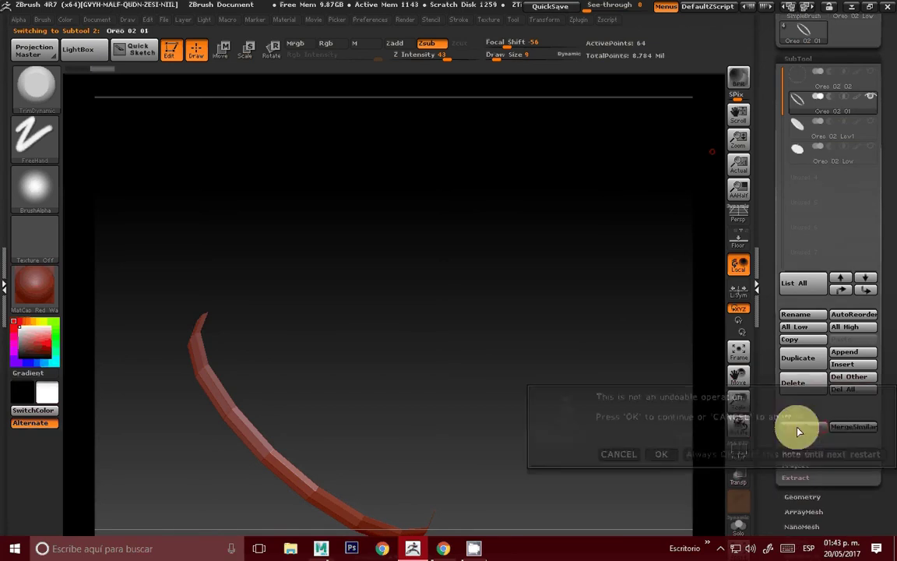
pyautogui.click(679, 455)
pyautogui.moveTo(487, 350)
pyautogui.mouseDown()
pyautogui.moveTo(496, 322)
pyautogui.moveTo(518, 314)
pyautogui.moveTo(519, 246)
pyautogui.moveTo(737, 170)
pyautogui.mouseUp()
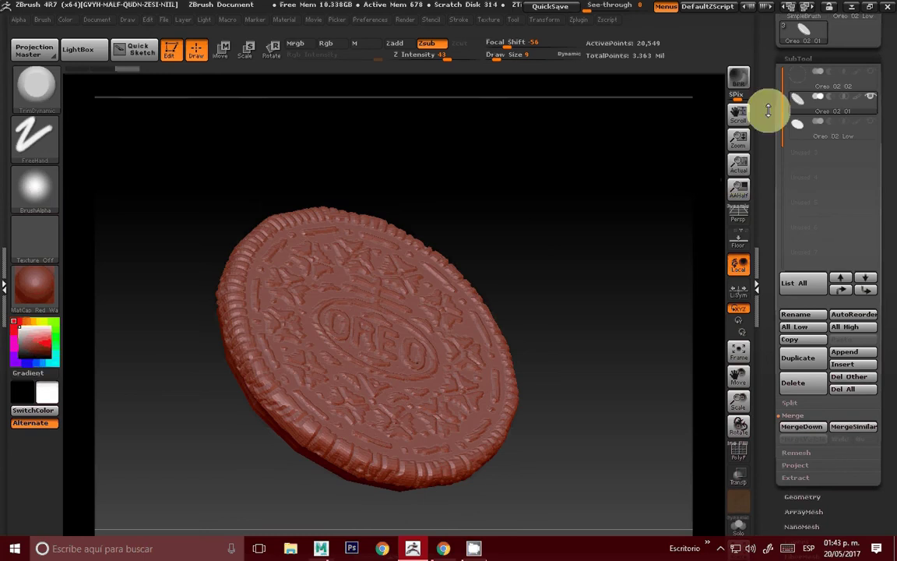
pyautogui.moveTo(767, 105)
pyautogui.mouseDown()
pyautogui.moveTo(763, 164)
pyautogui.moveTo(764, 55)
pyautogui.mouseUp()
pyautogui.moveTo(605, 241)
pyautogui.mouseDown()
pyautogui.moveTo(583, 267)
pyautogui.moveTo(635, 146)
pyautogui.moveTo(659, 213)
pyautogui.mouseUp()
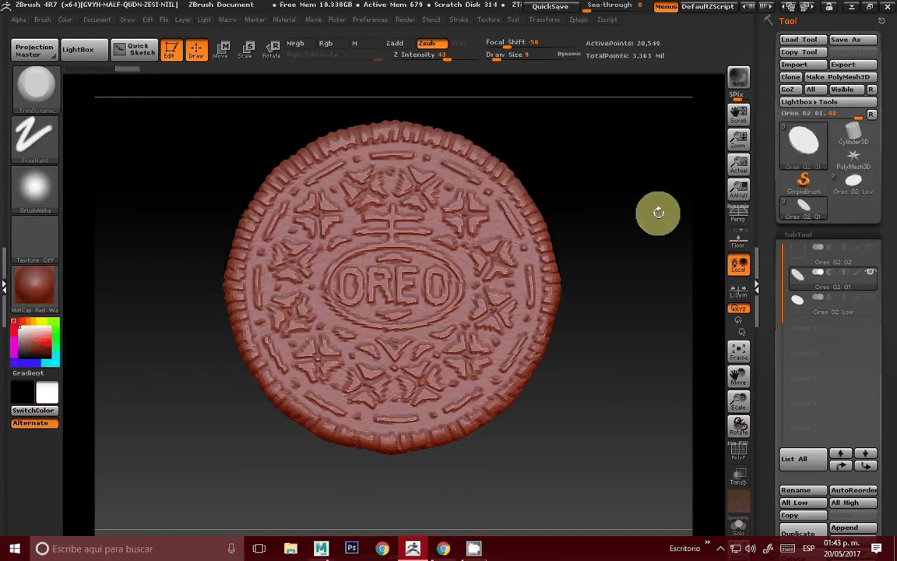
# Export Oreo 02 01 as Oreo 02 Low.obj, confirming the overwrite with Sí
pyautogui.click(849, 65)
pyautogui.click(143, 234)
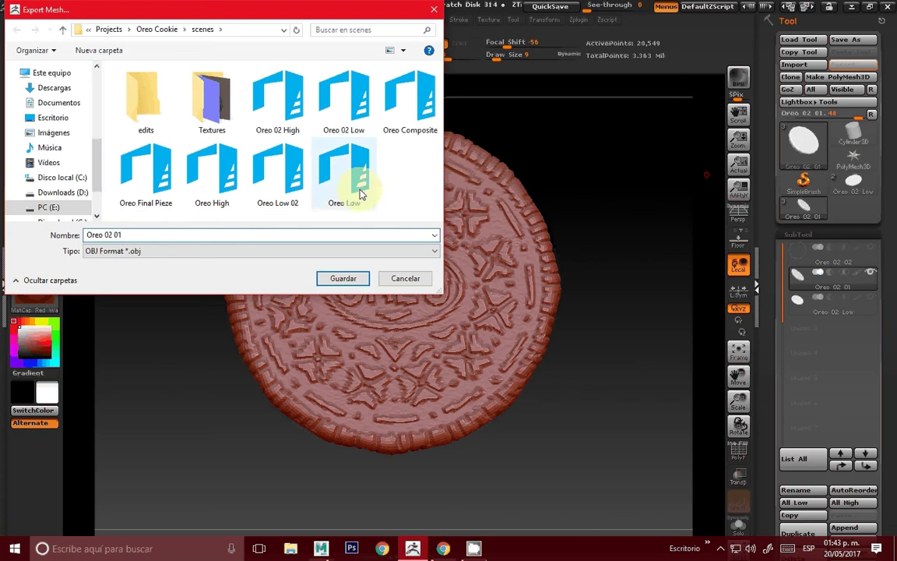
pyautogui.click(343, 93)
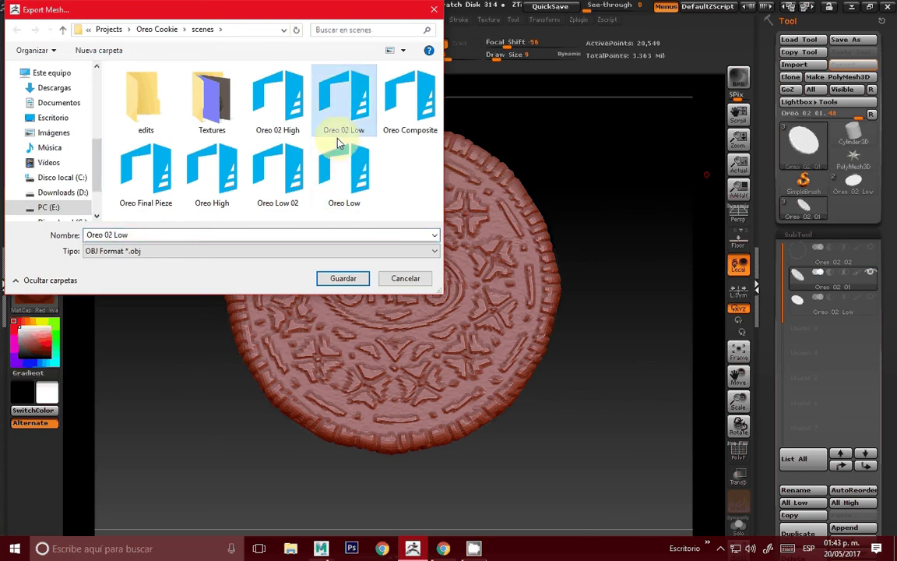
pyautogui.click(344, 279)
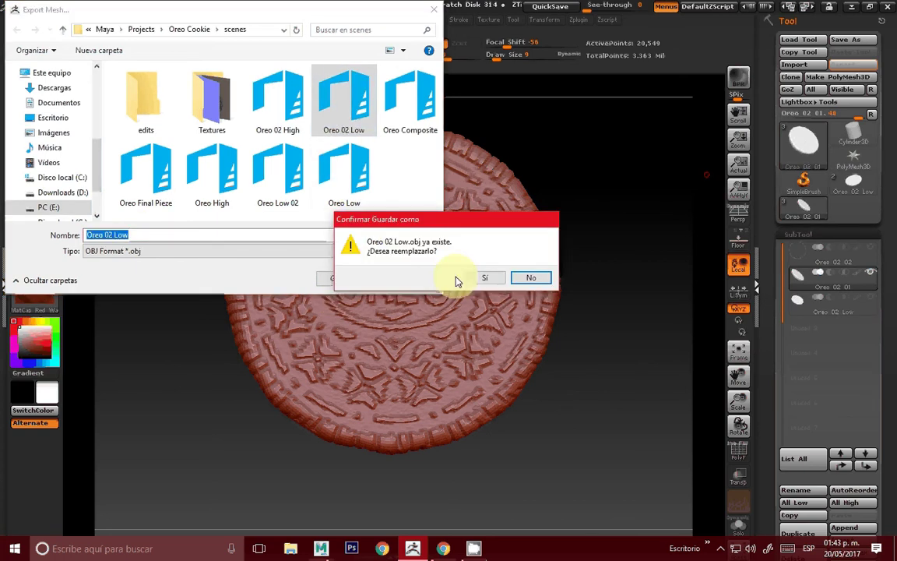
pyautogui.click(477, 277)
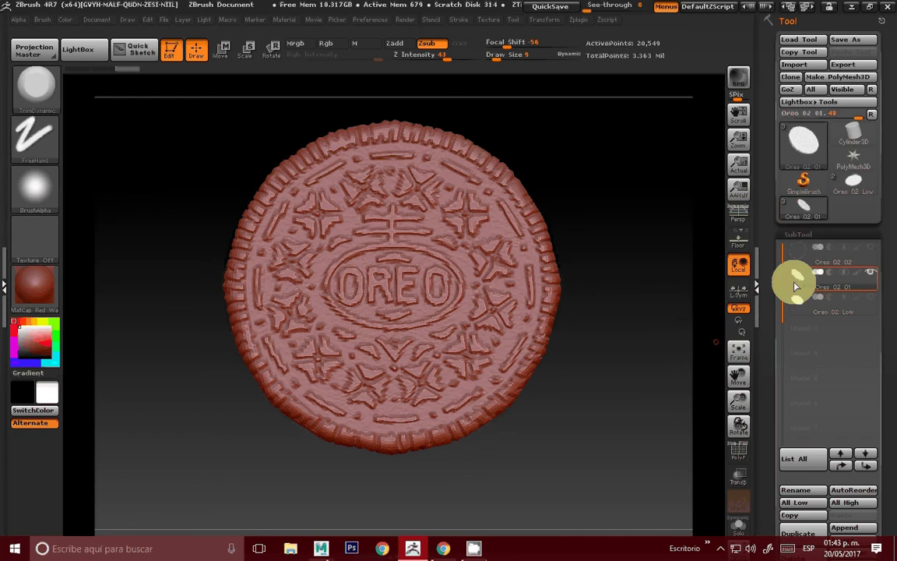
# Move Oreo 02 02 below Oreo 02 01 and rebuild its subdivision levels
pyautogui.click(805, 256)
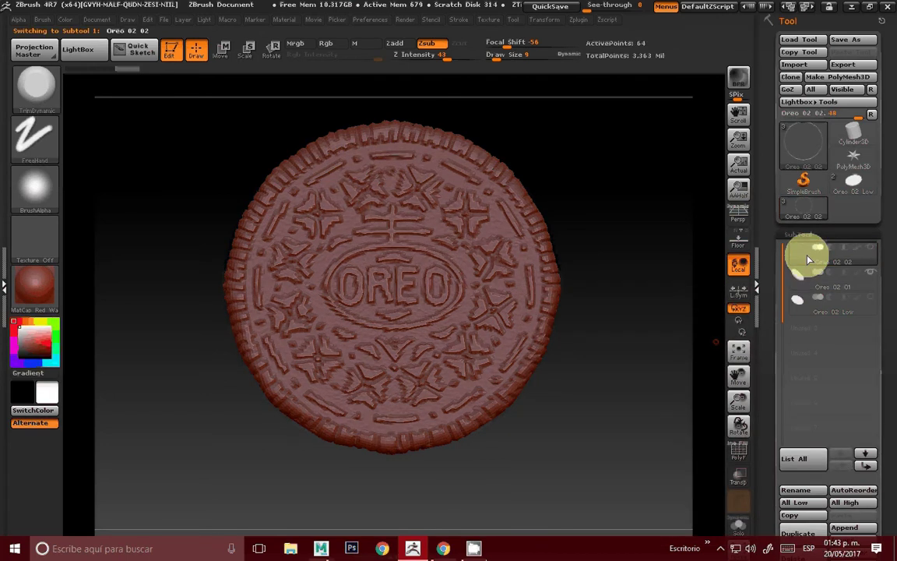
pyautogui.click(867, 465)
pyautogui.moveTo(615, 413); pyautogui.dragTo(641, 291)
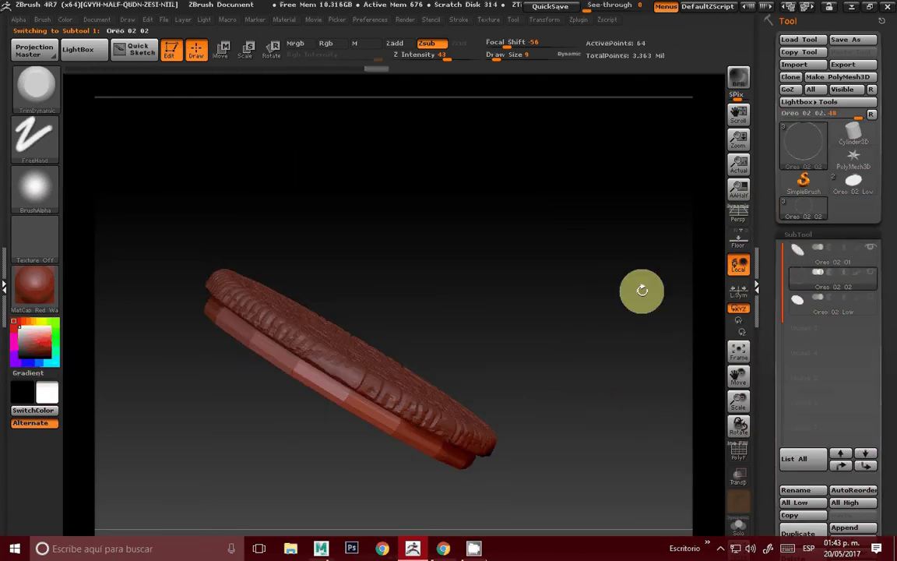
pyautogui.click(802, 236)
pyautogui.click(801, 243)
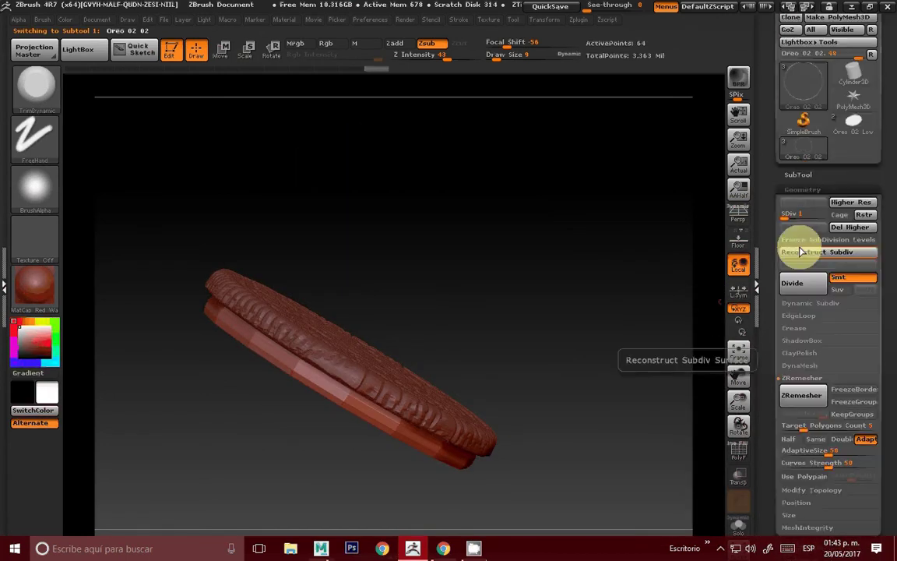
pyautogui.click(802, 252)
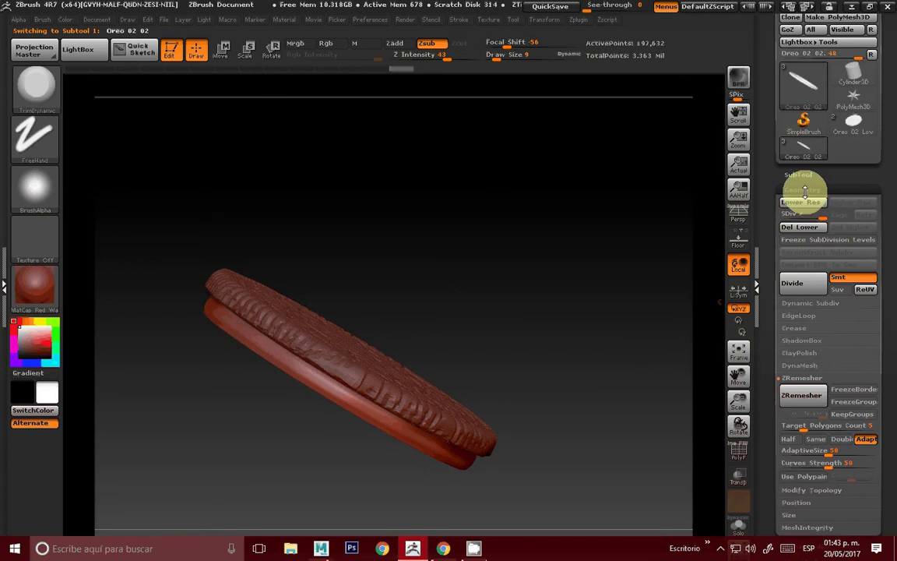
pyautogui.click(804, 191)
pyautogui.click(800, 180)
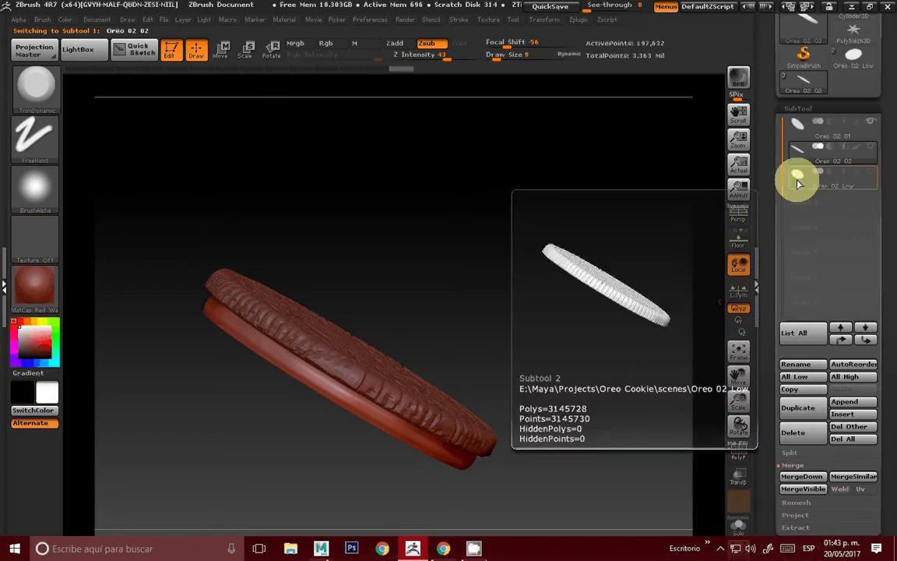
pyautogui.click(800, 181)
pyautogui.moveTo(716, 194); pyautogui.dragTo(606, 245)
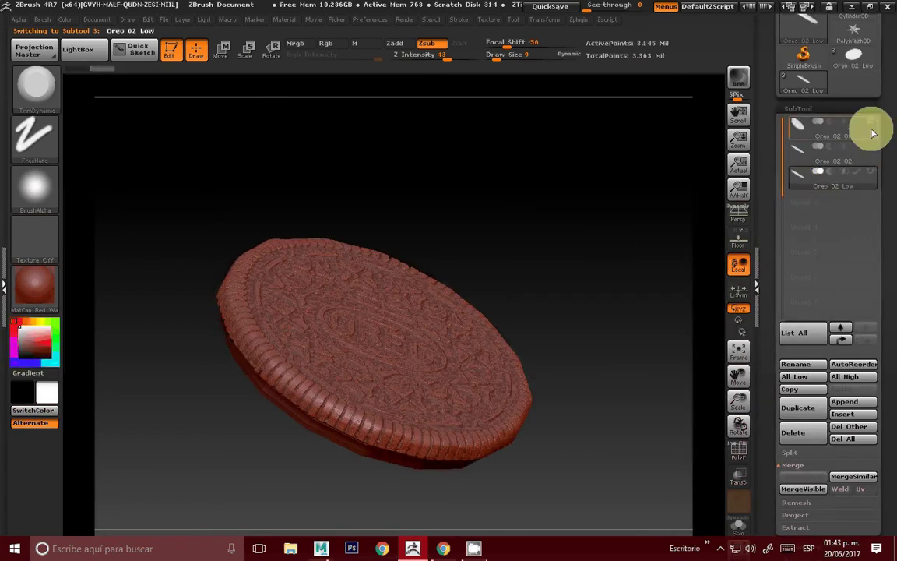
# MergeDown Oreo 02 02 with the subtool below and confirm the warning
pyautogui.click(808, 151)
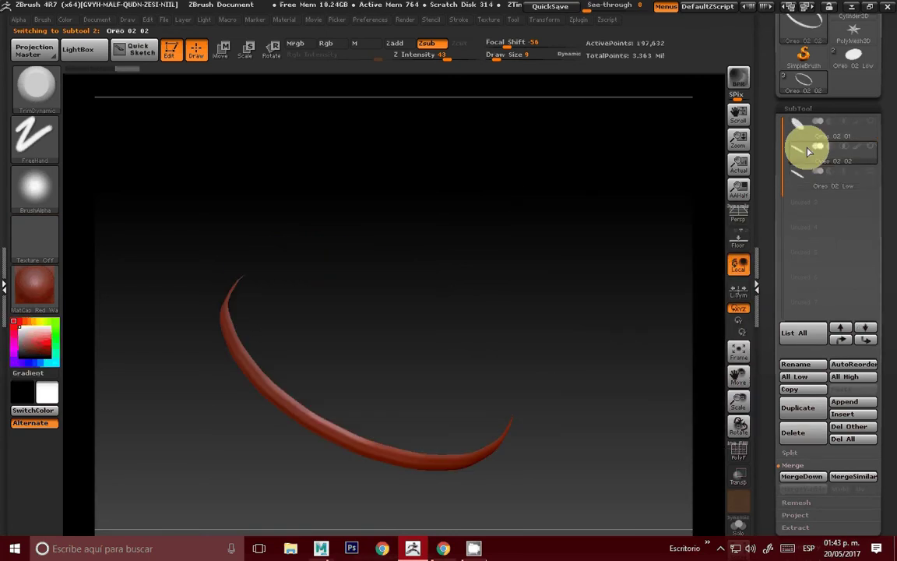
pyautogui.click(800, 176)
pyautogui.click(801, 151)
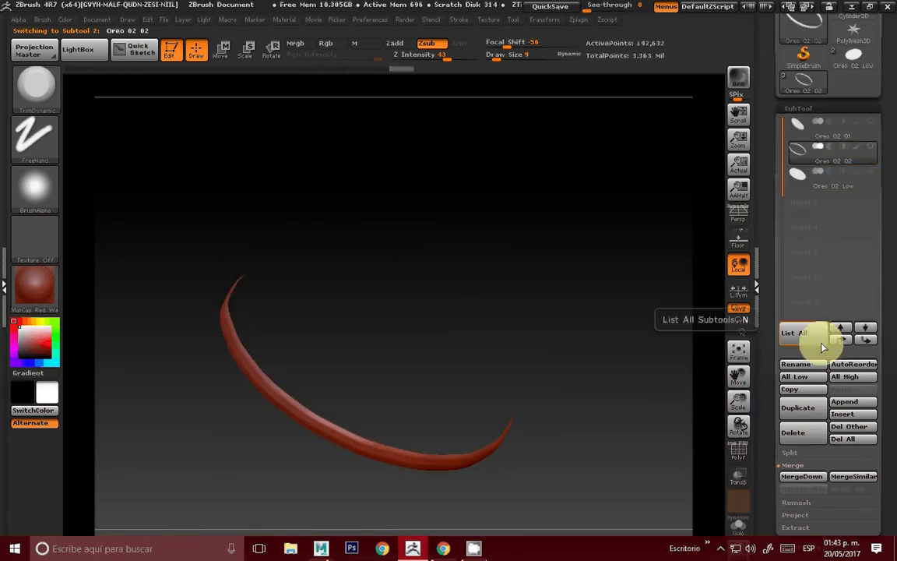
pyautogui.click(803, 476)
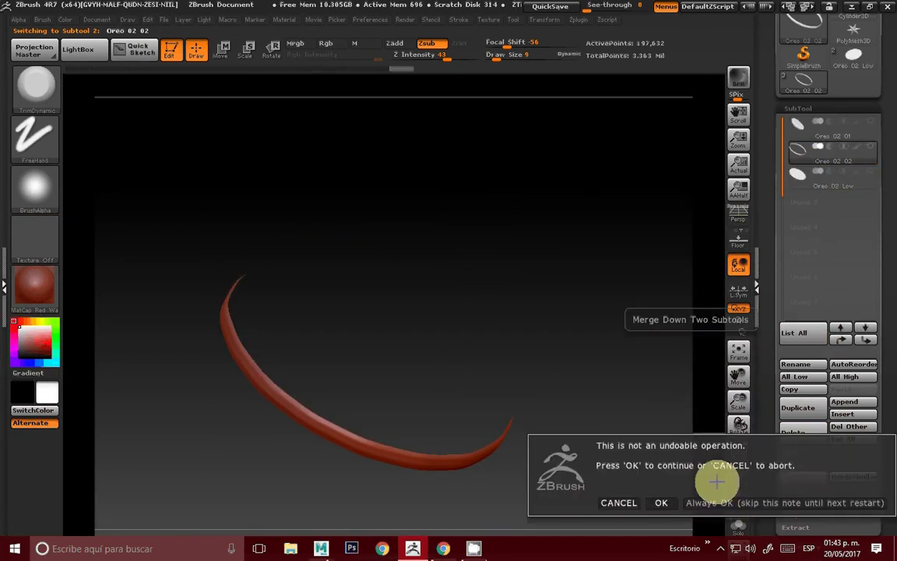
pyautogui.click(661, 502)
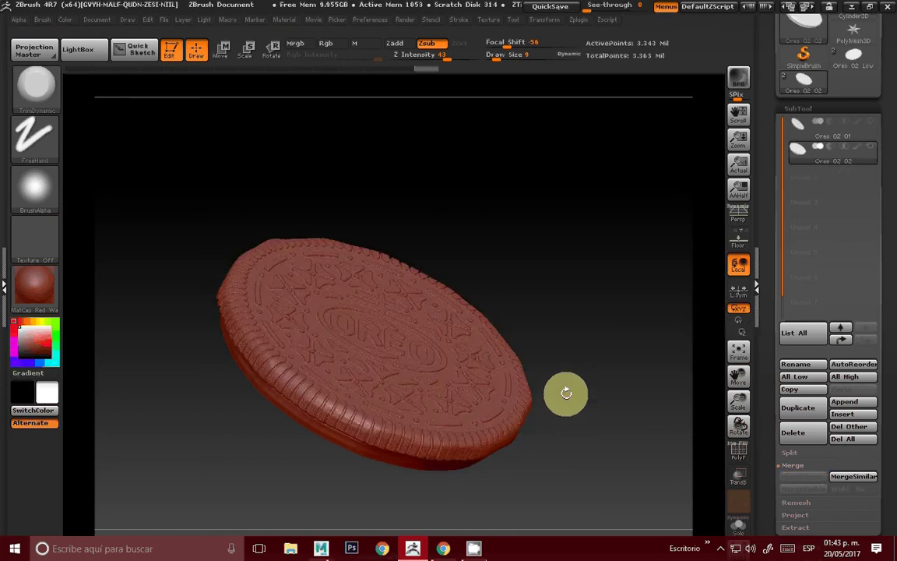
pyautogui.moveTo(566, 393)
pyautogui.mouseDown()
pyautogui.moveTo(625, 213)
pyautogui.moveTo(594, 400)
pyautogui.moveTo(555, 413)
pyautogui.mouseUp()
# Export the cookie over Oreo 02 High.obj, then minimize ZBrush to return to Maya
pyautogui.scroll(3, 832, 75)
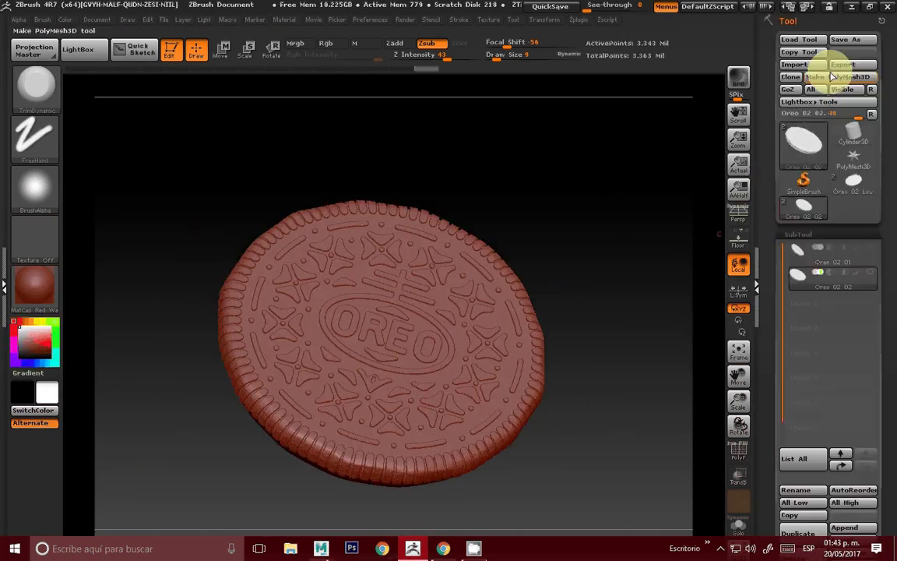
pyautogui.click(842, 65)
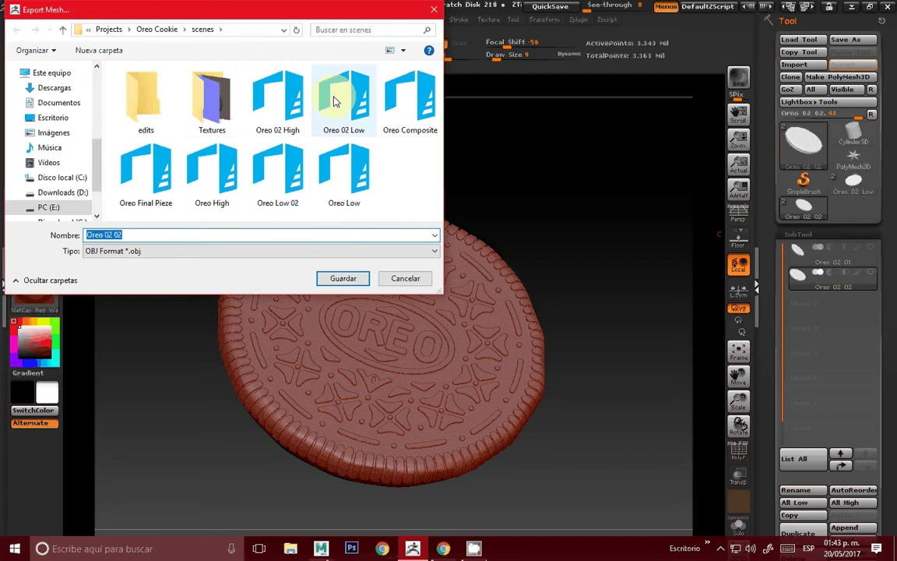
pyautogui.click(278, 98)
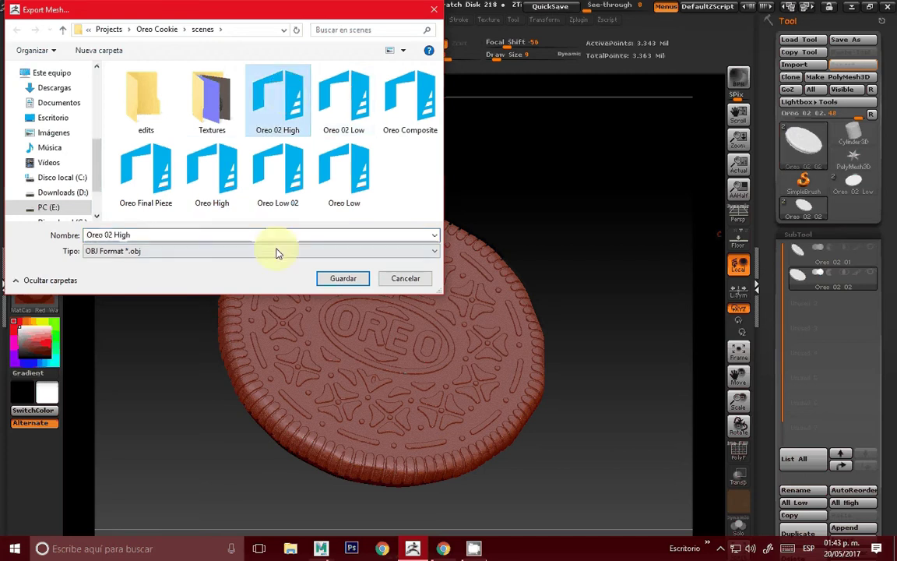
pyautogui.click(333, 282)
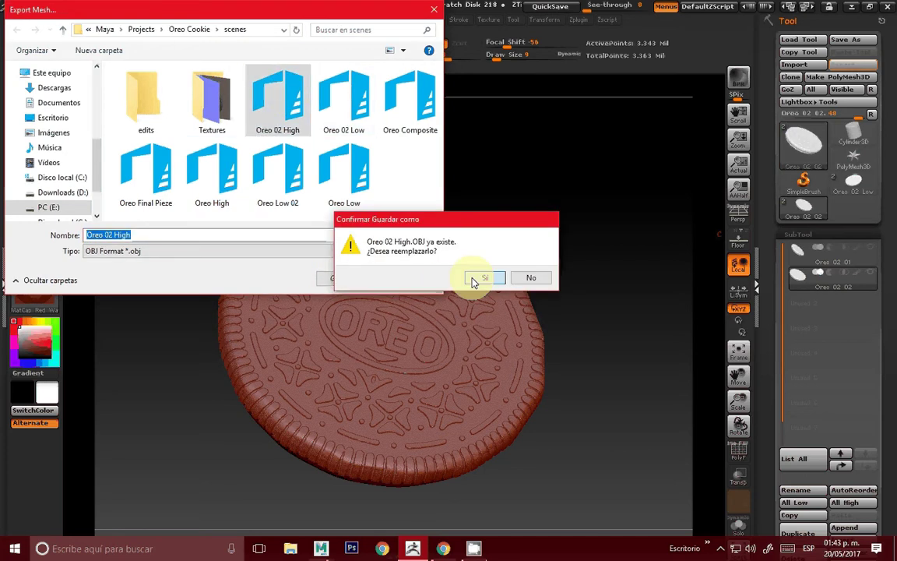
pyautogui.click(473, 279)
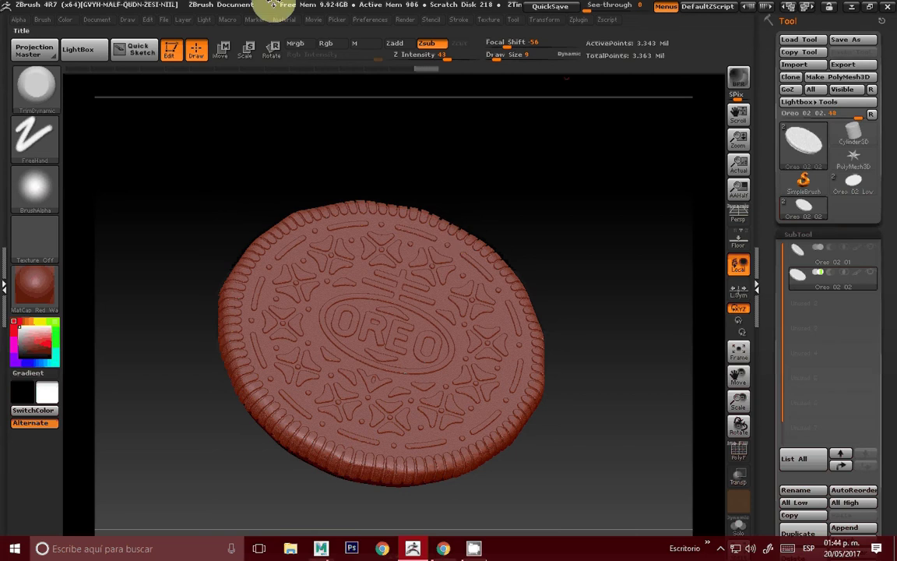
pyautogui.moveTo(631, 386); pyautogui.dragTo(609, 307)
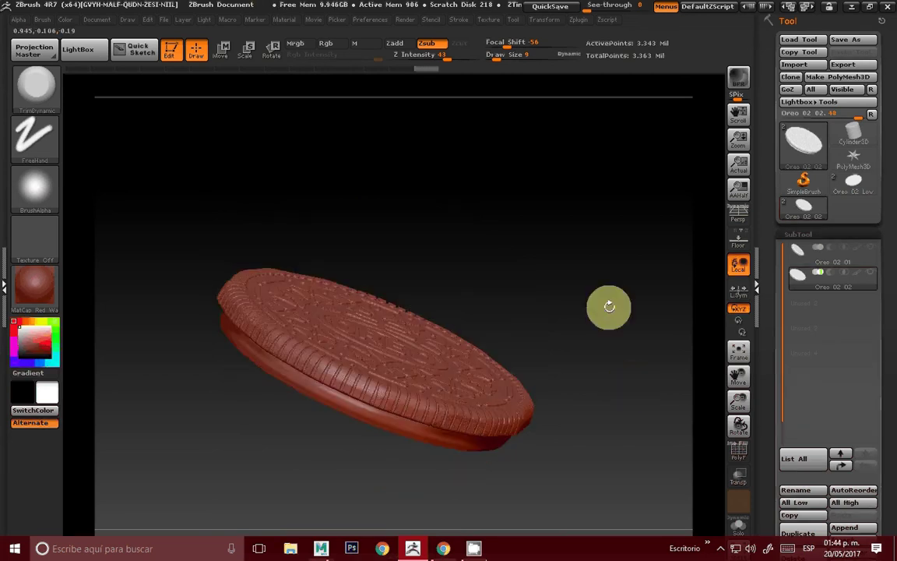
pyautogui.click(851, 6)
# Delete the old cylinder disc from the Maya scene
pyautogui.keyDown('alt'); pyautogui.moveTo(429, 230); pyautogui.dragTo(386, 236, button='right'); pyautogui.keyUp('alt')
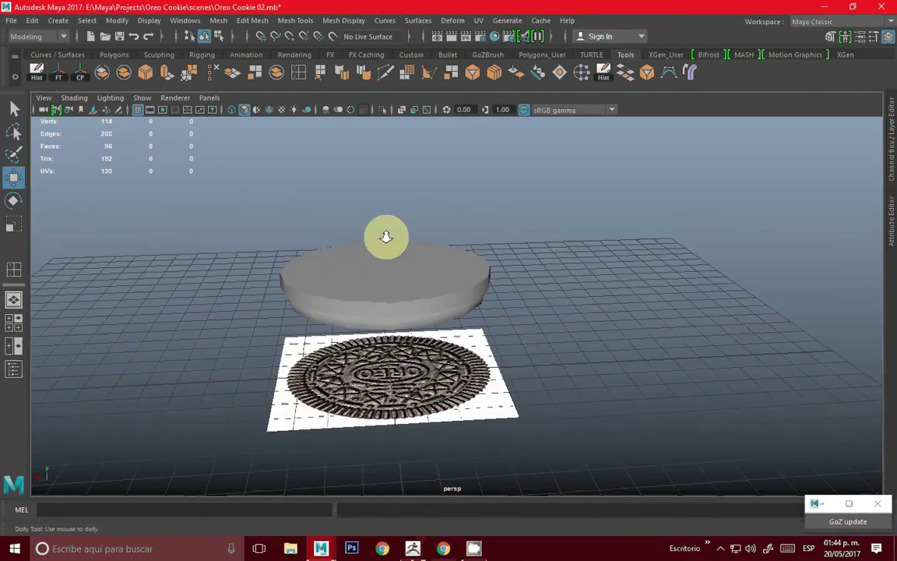
pyautogui.click(428, 272)
pyautogui.press('Delete')
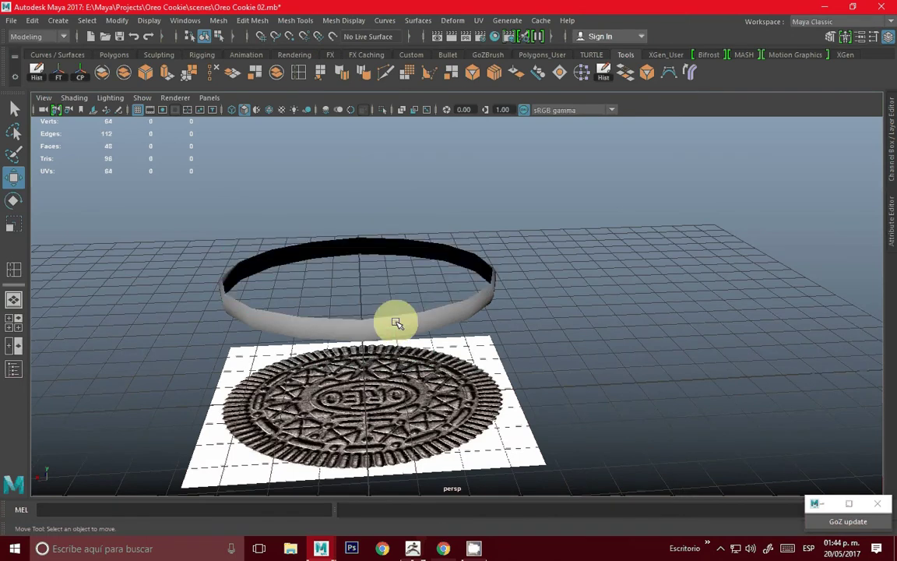
# Import the Oreo 02 Low.OBJ cookie mesh and orbit around it
pyautogui.click(11, 20)
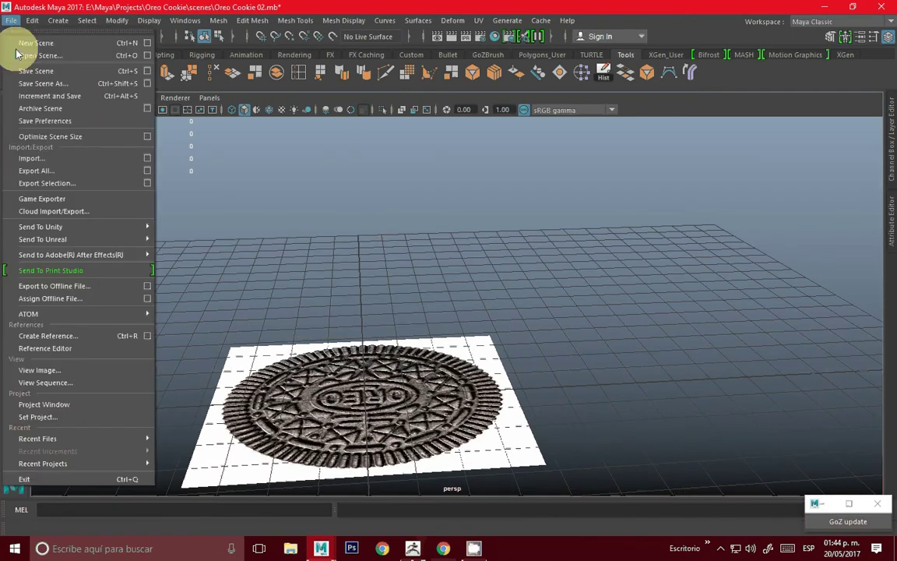
pyautogui.click(30, 155)
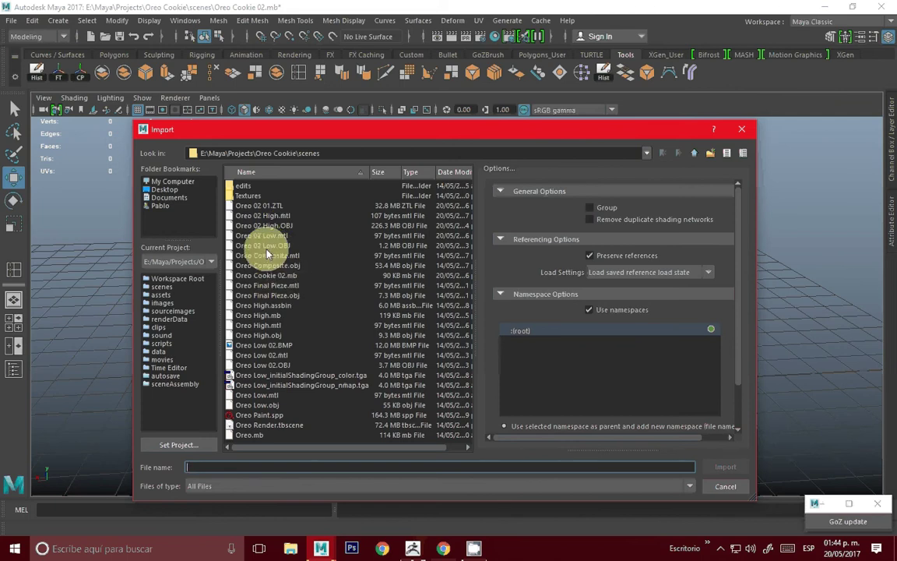
pyautogui.doubleClick(262, 245)
pyautogui.keyDown('alt'); pyautogui.moveTo(336, 274); pyautogui.dragTo(360, 287); pyautogui.keyUp('alt')
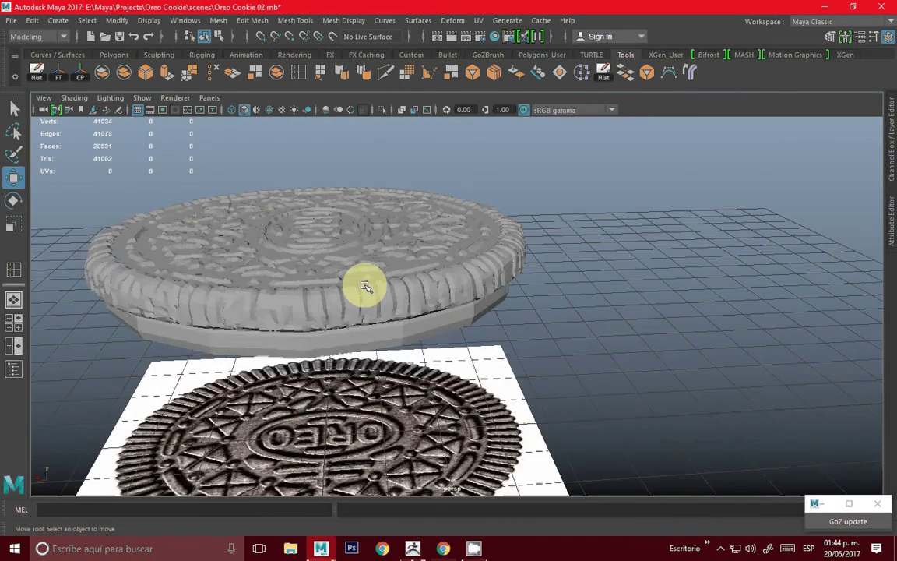
pyautogui.click(332, 230)
pyautogui.moveTo(332, 231)
pyautogui.keyDown('alt'); pyautogui.mouseDown()
pyautogui.moveTo(378, 246)
pyautogui.moveTo(366, 301)
pyautogui.moveTo(366, 275)
pyautogui.mouseUp(); pyautogui.keyUp('alt')
# In the front view, select the bottom cylinder mesh and the wavy top mesh
pyautogui.press('space')
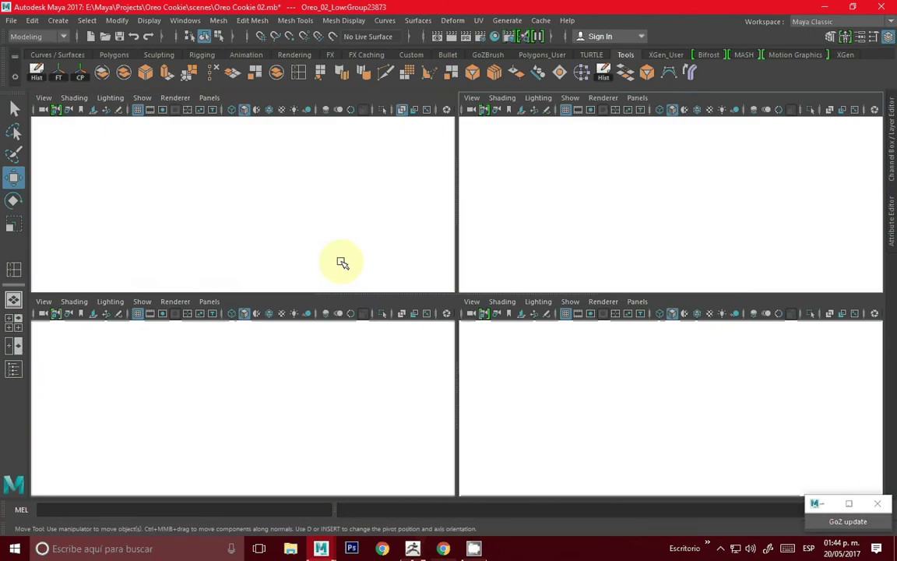
pyautogui.press('space')
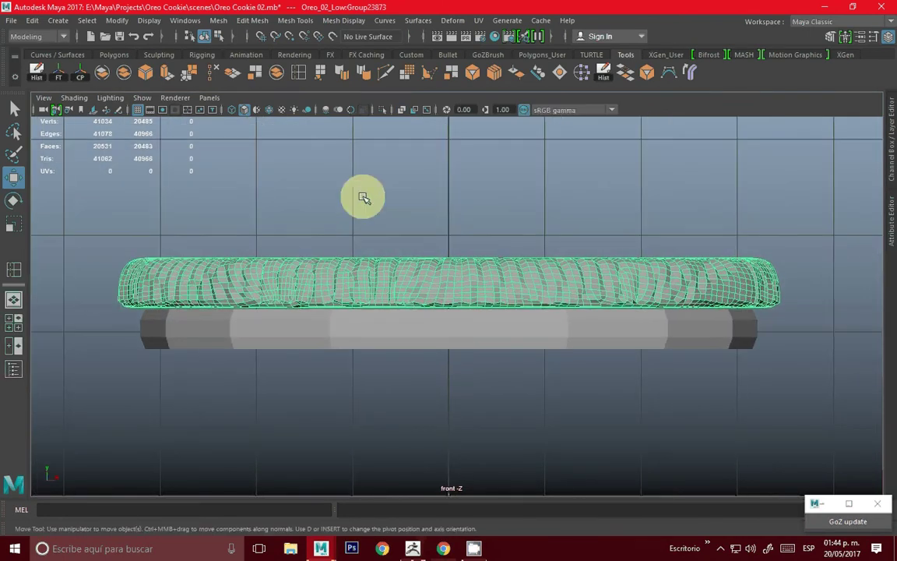
pyautogui.rightClick(363, 197)
pyautogui.scroll(-2, 366, 202)
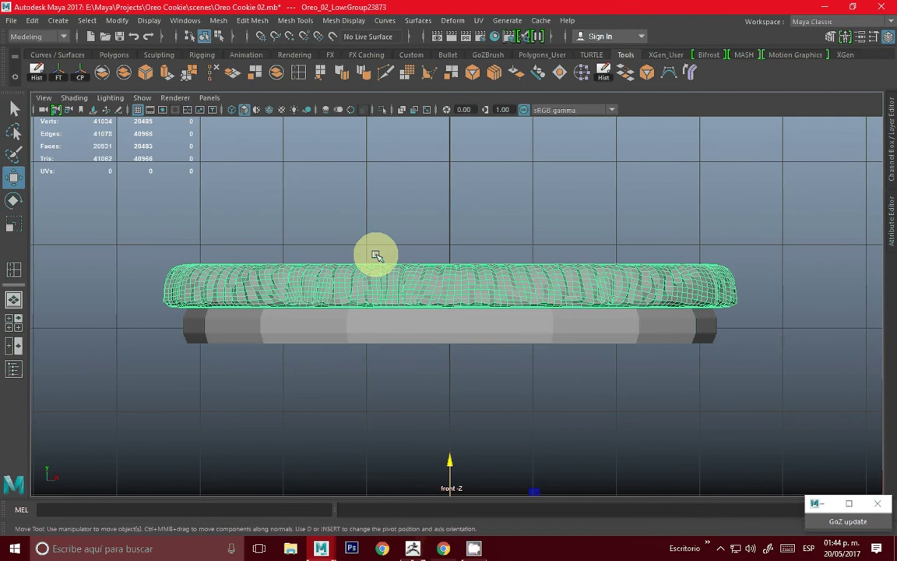
pyautogui.click(351, 337)
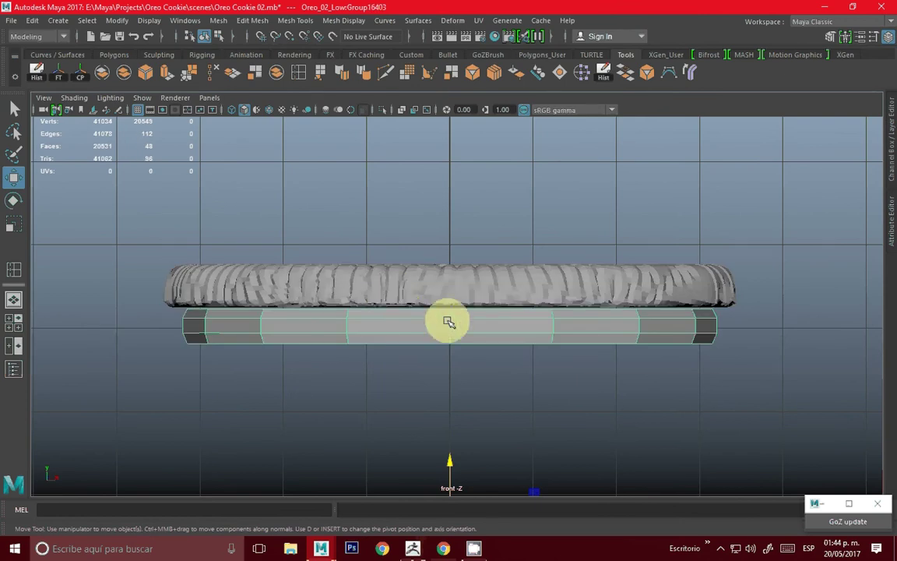
pyautogui.keyDown('shift'); pyautogui.click(419, 312); pyautogui.keyUp('shift')
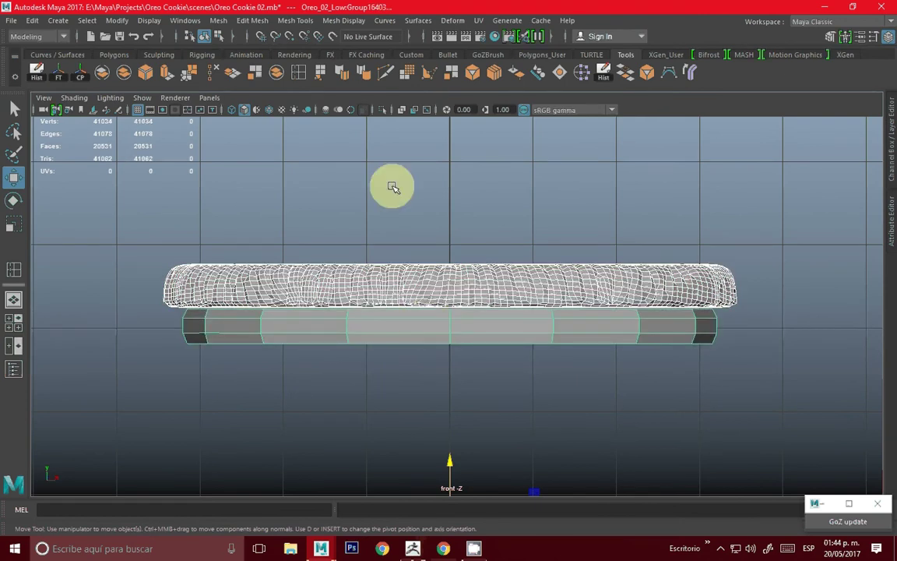
# Apply an automatic UV projection to both meshes, then minimize the UV Editor
pyautogui.click(218, 20)
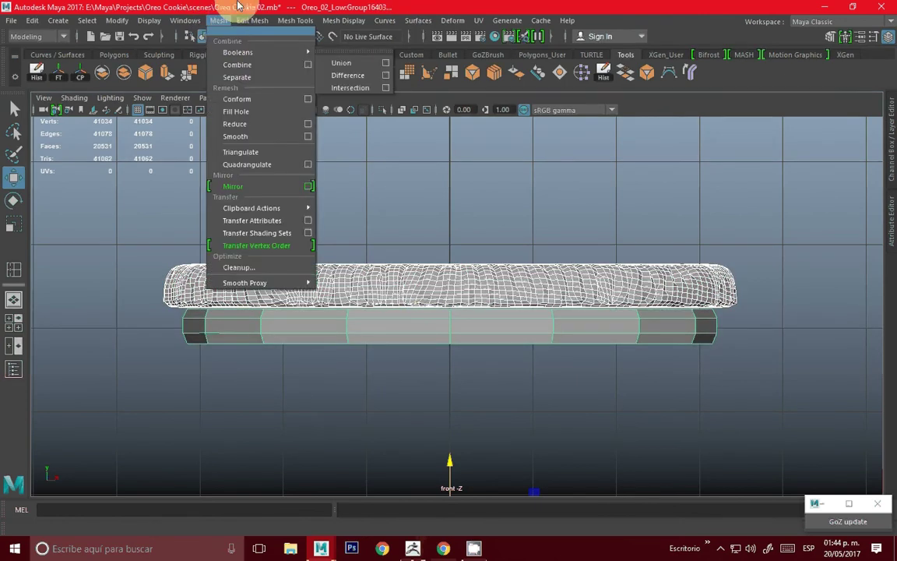
pyautogui.click(354, 95)
pyautogui.click(479, 20)
pyautogui.click(499, 53)
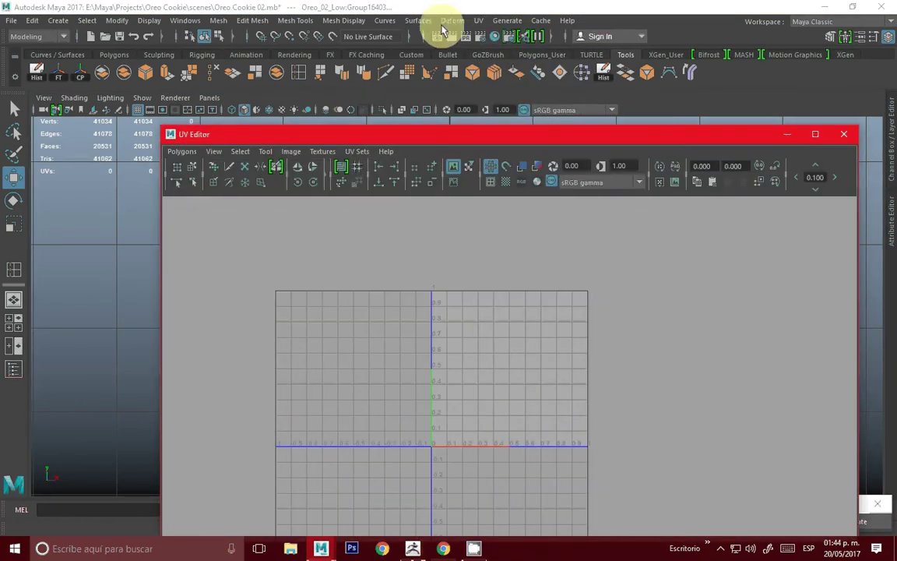
pyautogui.click(478, 20)
pyautogui.click(510, 96)
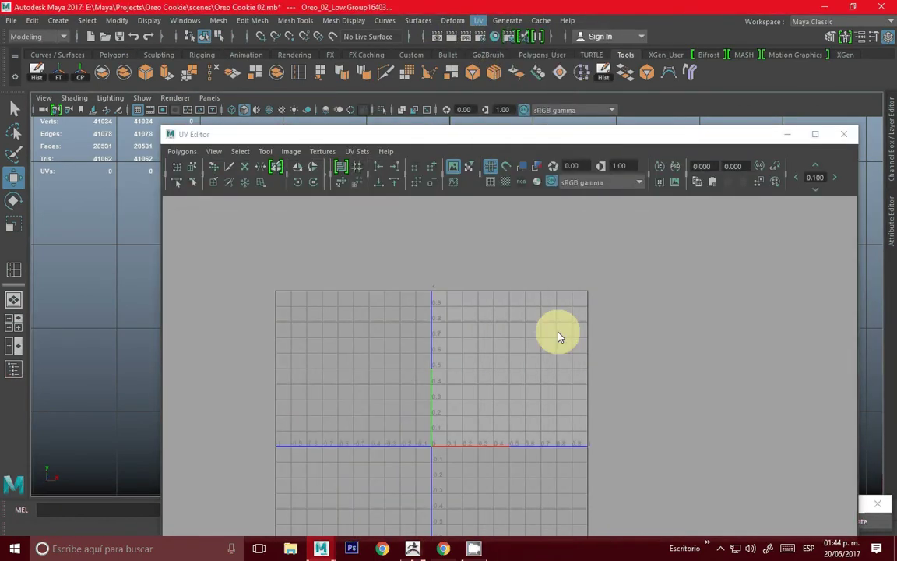
pyautogui.scroll(5, 558, 337)
pyautogui.click(791, 137)
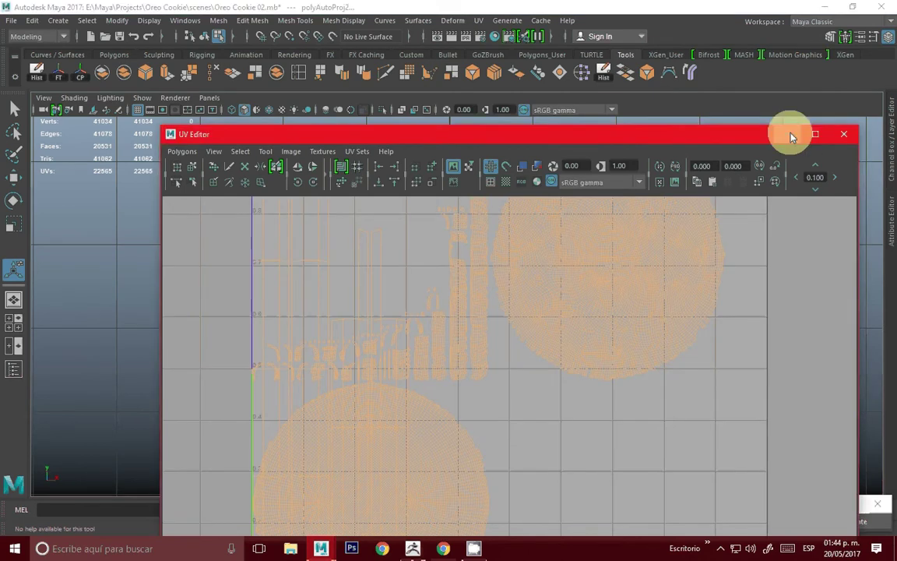
pyautogui.click(788, 135)
# Combine the lower cylinder and the top cookie mesh into one object
pyautogui.moveTo(430, 250); pyautogui.dragTo(347, 304, button='right')
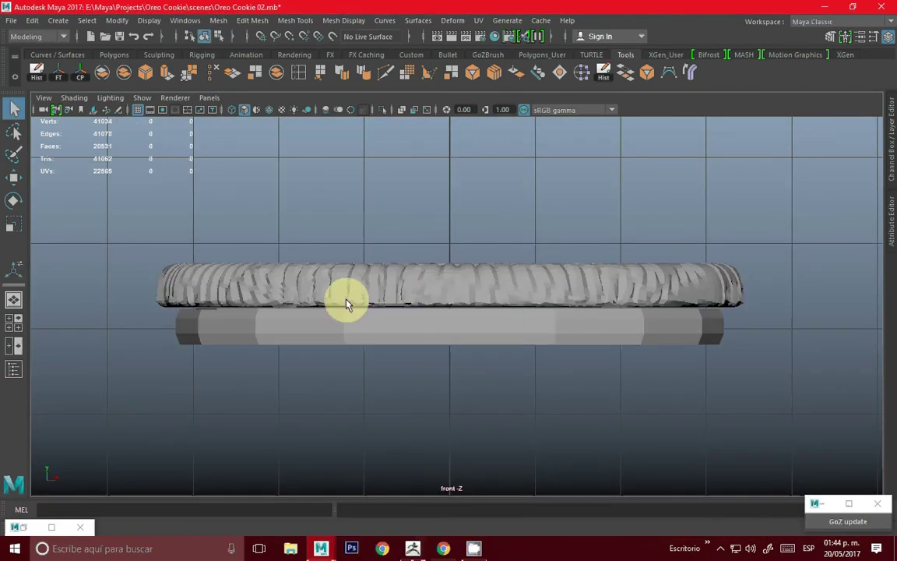
pyautogui.click(310, 315)
pyautogui.click(284, 292)
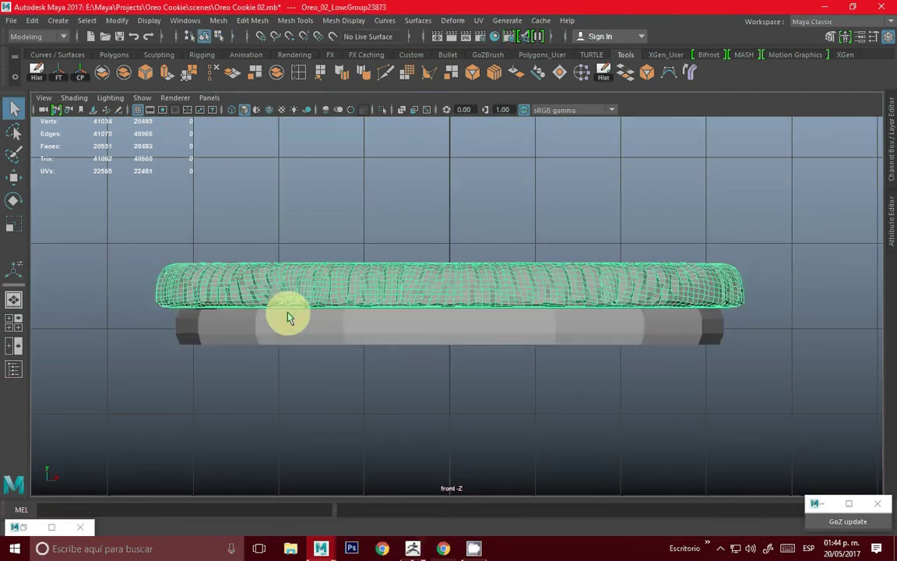
pyautogui.keyDown('shift'); pyautogui.click(289, 323); pyautogui.keyUp('shift')
pyautogui.click(219, 20)
pyautogui.click(239, 65)
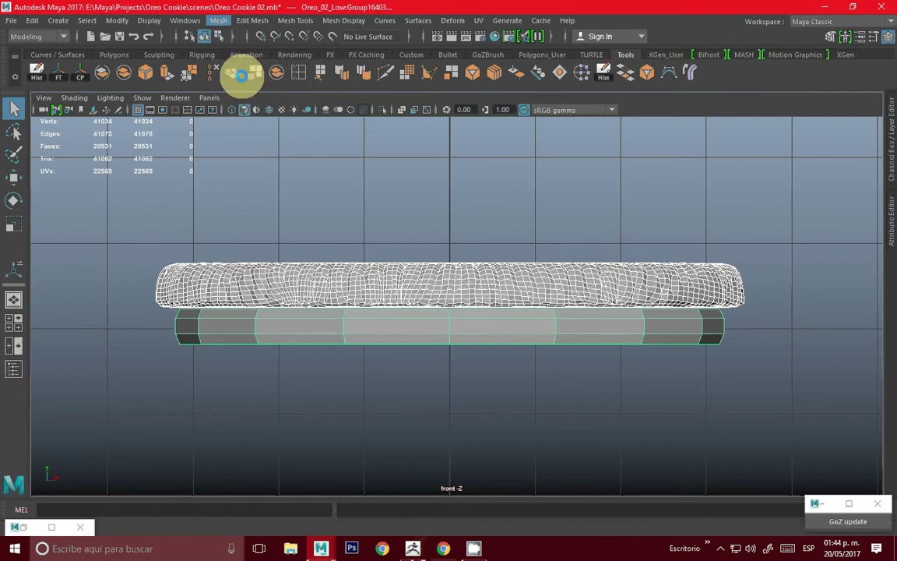
pyautogui.click(298, 198)
pyautogui.click(304, 324)
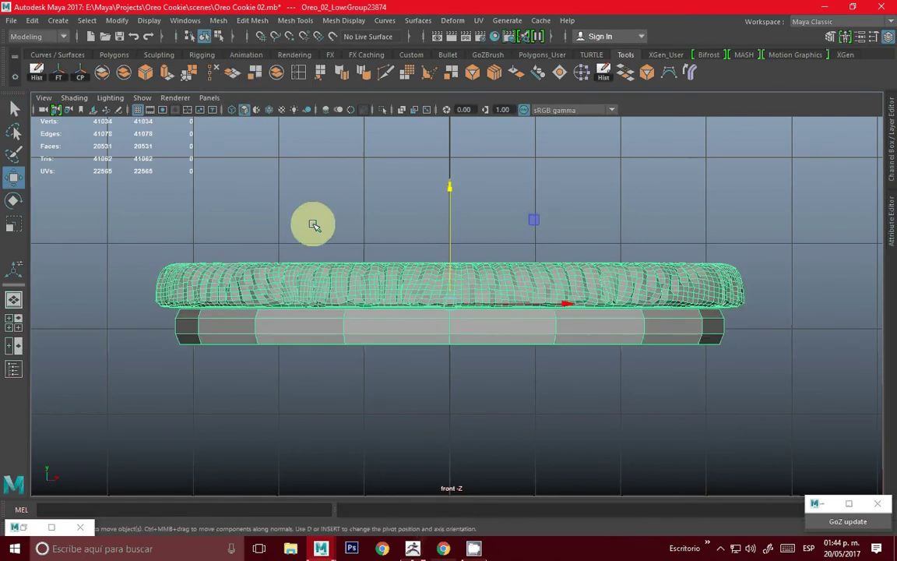
# Select the loop of bottom-side faces and apply a cylindrical UV projection
pyautogui.moveTo(310, 221); pyautogui.dragTo(304, 257, button='right')
pyautogui.doubleClick(287, 320)
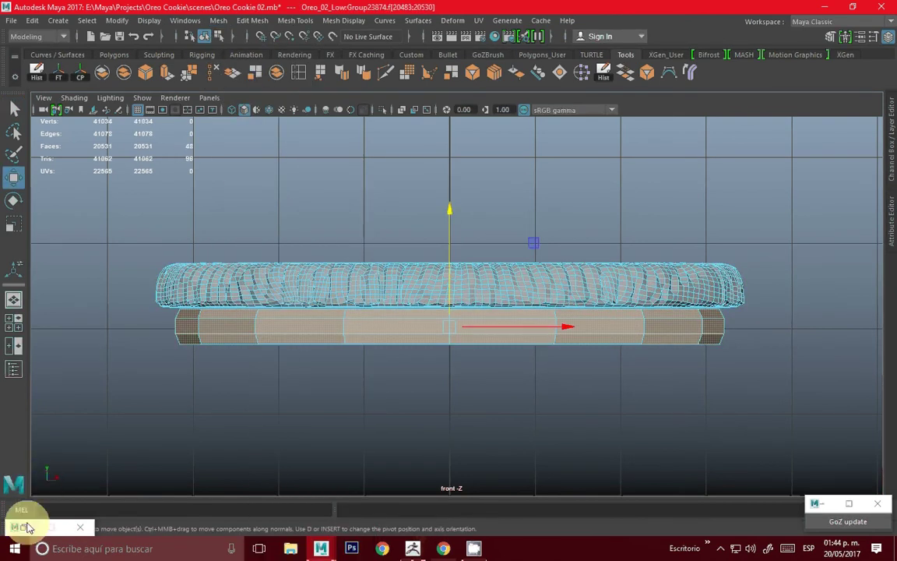
pyautogui.click(21, 527)
pyautogui.click(479, 20)
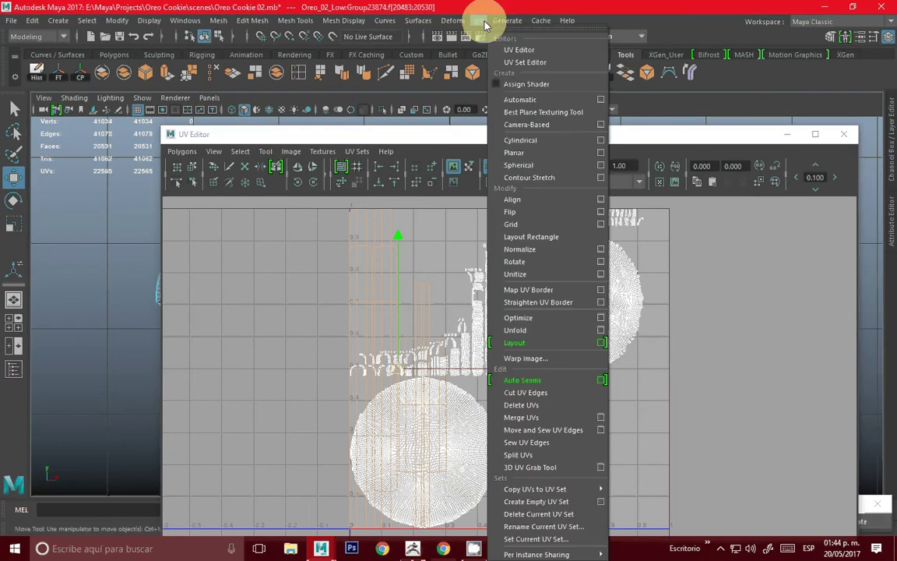
pyautogui.click(564, 148)
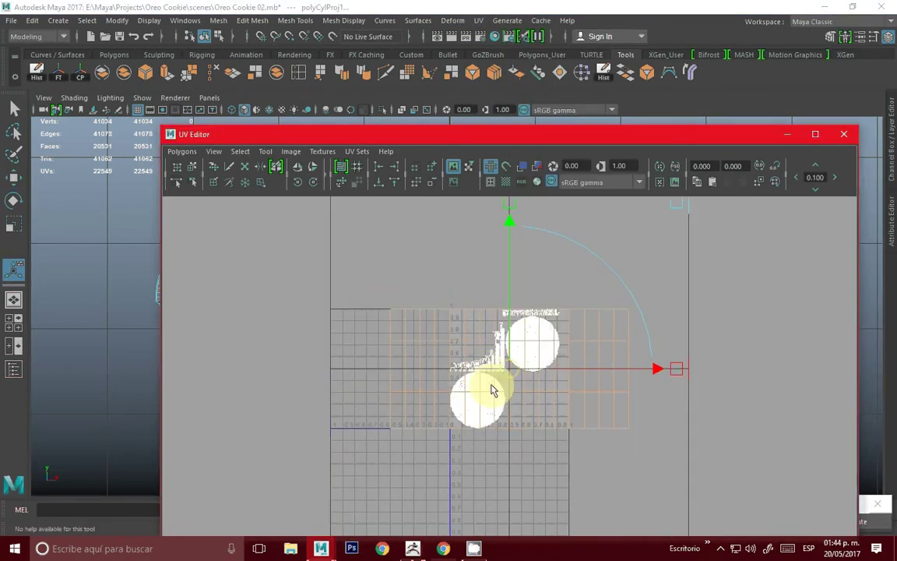
# Scale the new cylindrical UV shell into a thin strip below the other shells
pyautogui.press('w')
pyautogui.moveTo(510, 369); pyautogui.dragTo(465, 497)
pyautogui.keyDown('alt'); pyautogui.moveTo(465, 497); pyautogui.dragTo(462, 411, button='middle'); pyautogui.keyUp('alt')
pyautogui.press('e')
pyautogui.press('r')
pyautogui.moveTo(587, 425); pyautogui.dragTo(615, 425)
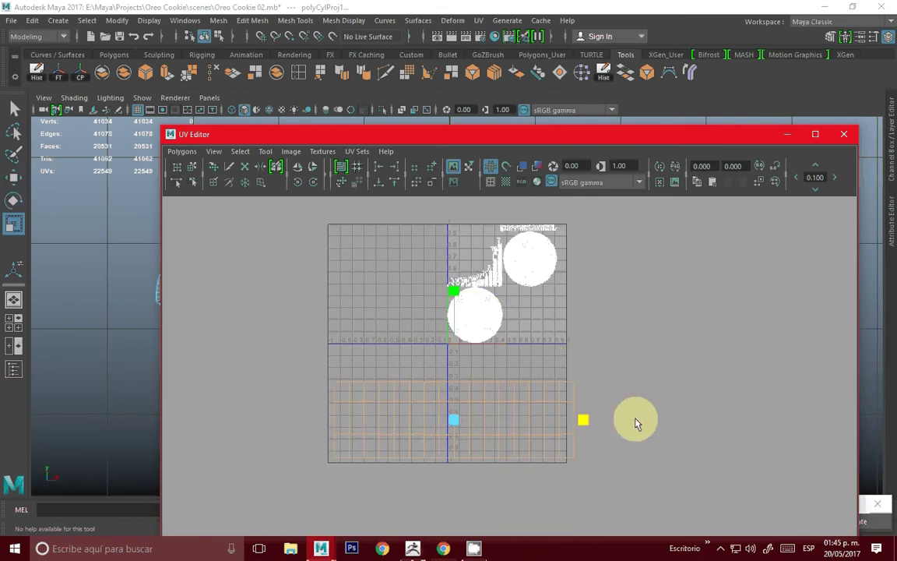
pyautogui.moveTo(455, 421); pyautogui.dragTo(425, 423)
pyautogui.scroll(3, 408, 317)
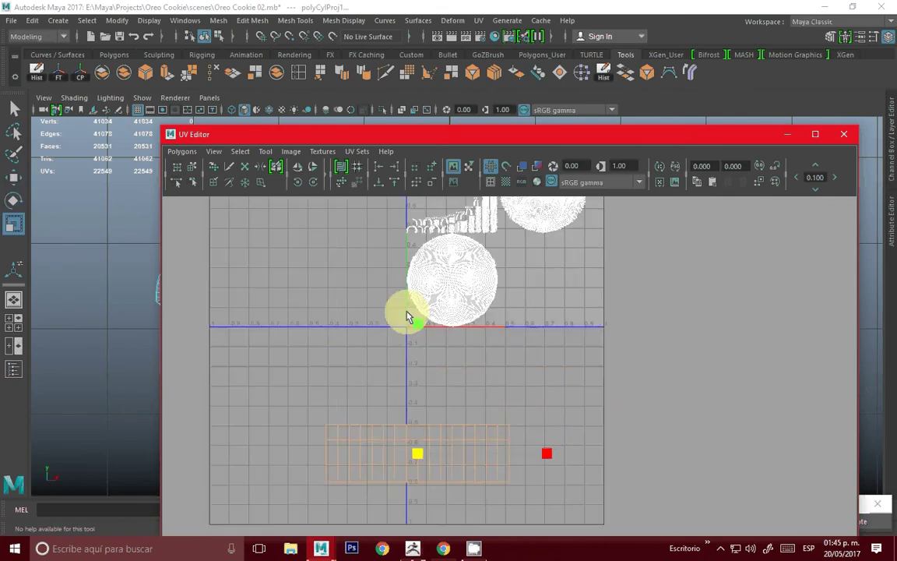
pyautogui.moveTo(417, 325)
pyautogui.mouseDown()
pyautogui.moveTo(413, 465)
pyautogui.moveTo(465, 451)
pyautogui.mouseUp()
pyautogui.moveTo(416, 326); pyautogui.dragTo(413, 378)
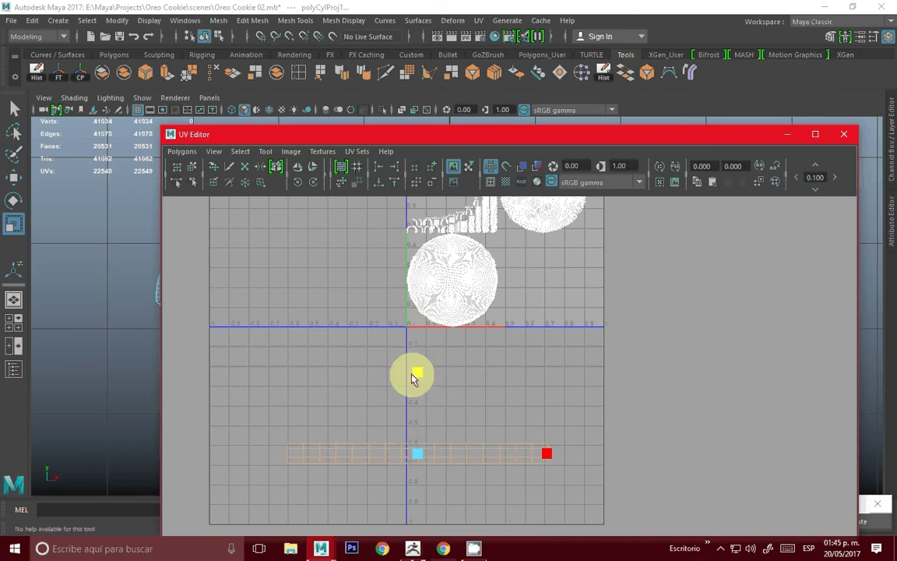
# Move the UV strip up under the circular shells and hide the UV Editor
pyautogui.press('w')
pyautogui.moveTo(416, 456)
pyautogui.mouseDown()
pyautogui.moveTo(504, 358)
pyautogui.moveTo(505, 345)
pyautogui.mouseUp()
pyautogui.press('r')
pyautogui.press('w')
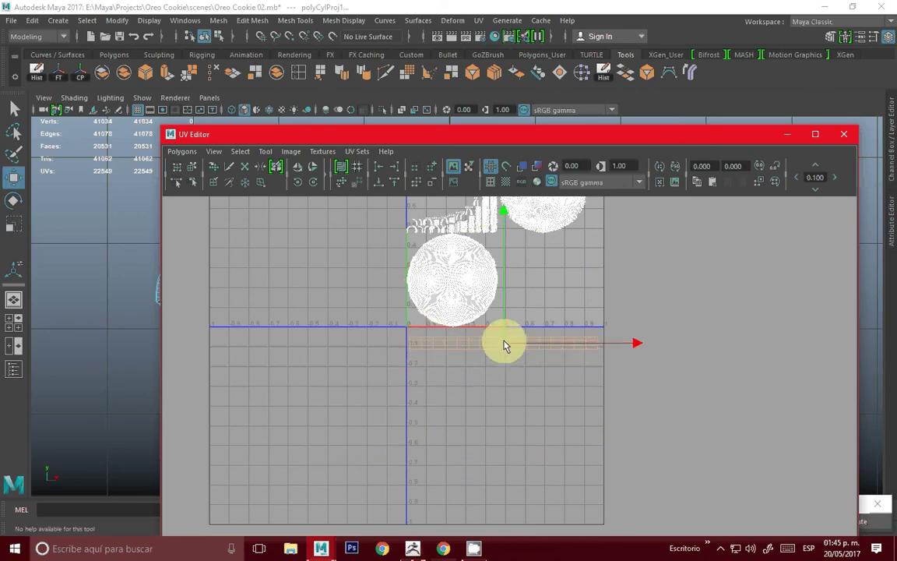
pyautogui.press('r')
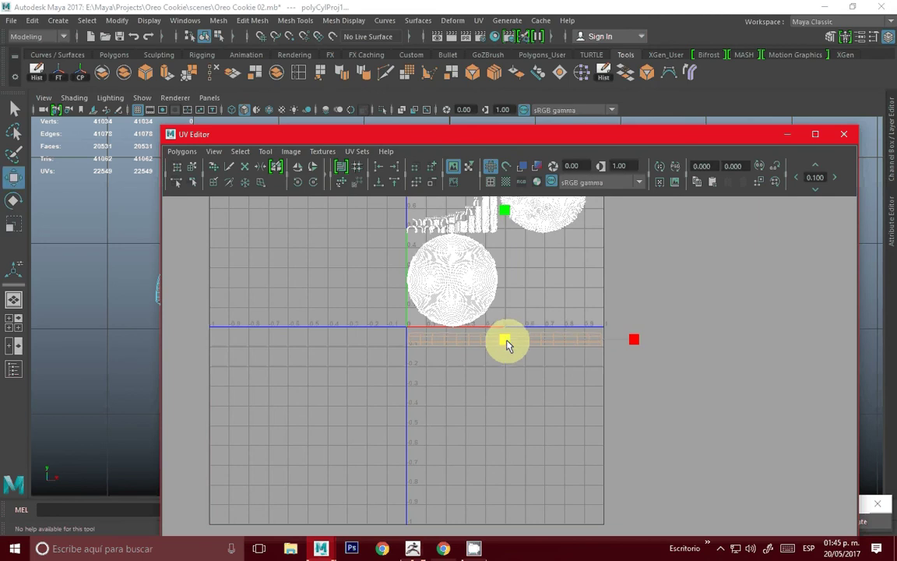
pyautogui.press('w')
pyautogui.keyDown('alt'); pyautogui.moveTo(491, 330); pyautogui.dragTo(477, 366, button='middle'); pyautogui.keyUp('alt')
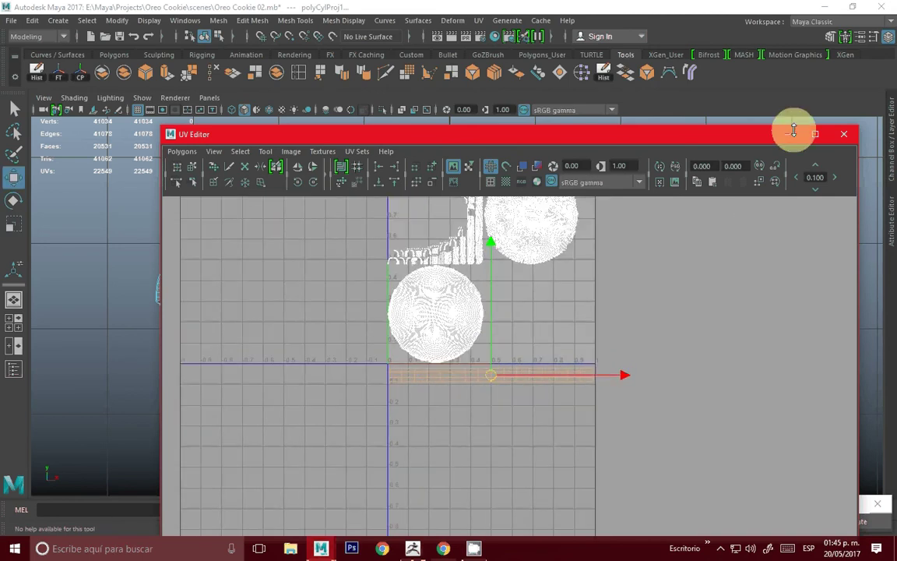
pyautogui.click(793, 132)
# Switch to face selection and box-select faces across the cookie
pyautogui.moveTo(532, 190); pyautogui.dragTo(533, 274, button='right')
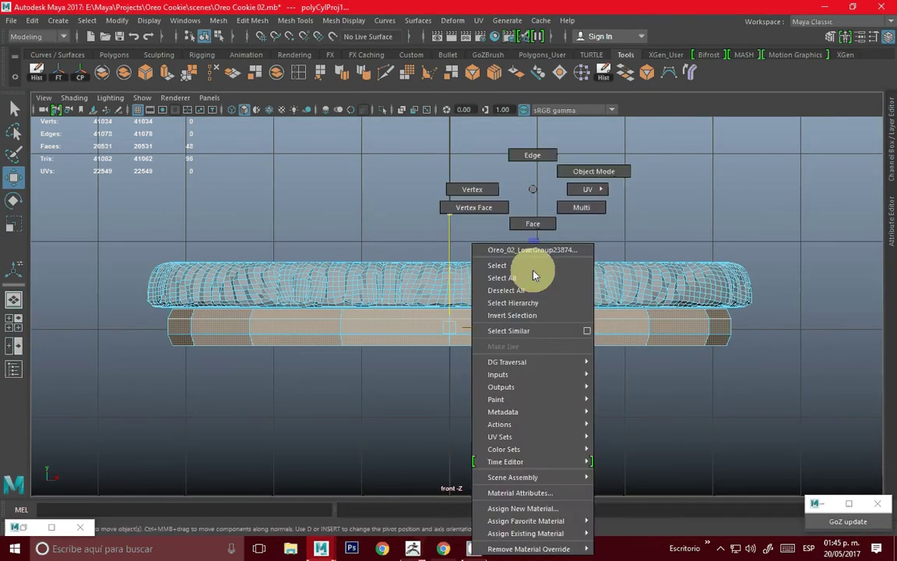
pyautogui.click(534, 275)
pyautogui.moveTo(127, 265)
pyautogui.mouseDown()
pyautogui.moveTo(797, 294)
pyautogui.moveTo(810, 307)
pyautogui.moveTo(800, 305)
pyautogui.mouseUp()
pyautogui.press('space')
pyautogui.press('space')
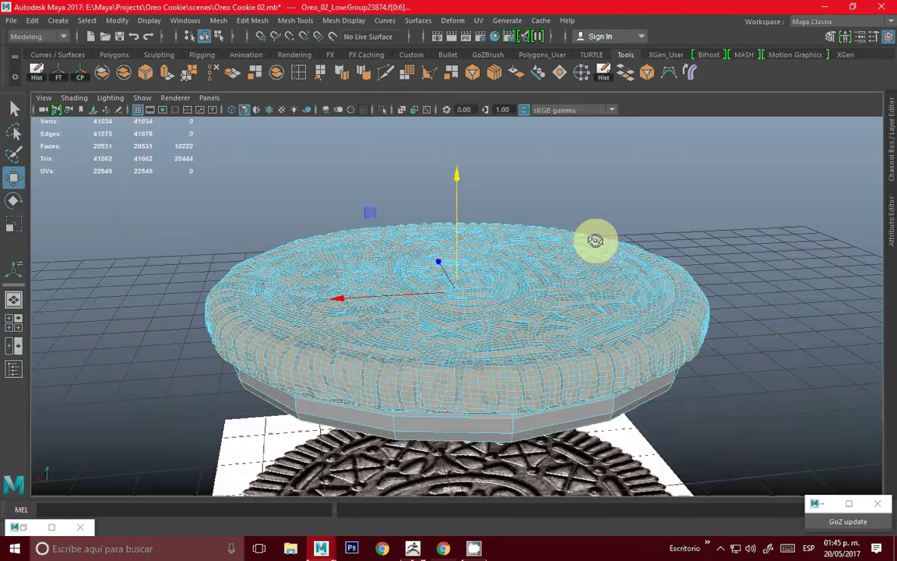
pyautogui.keyDown('alt'); pyautogui.moveTo(595, 240); pyautogui.dragTo(627, 315); pyautogui.keyUp('alt')
pyautogui.scroll(5, 584, 313)
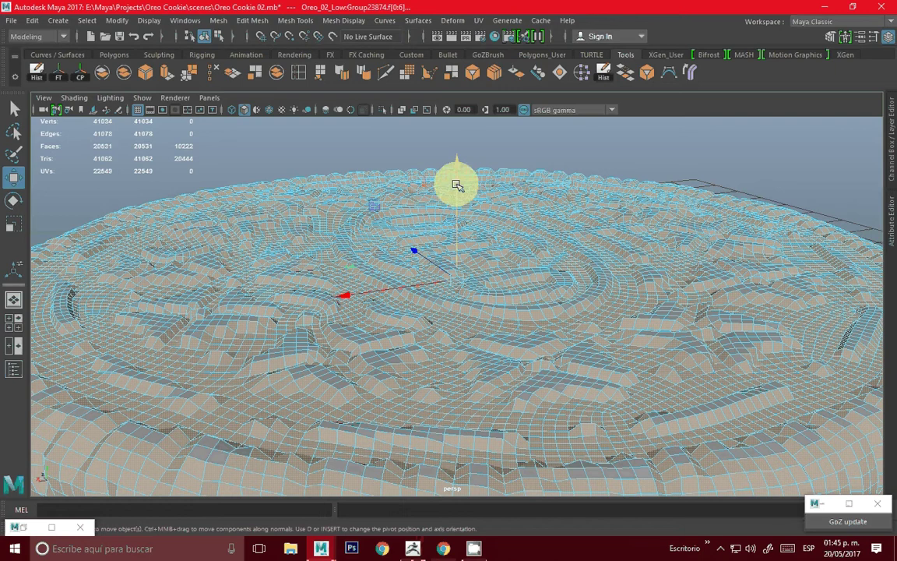
pyautogui.scroll(-3, 554, 255)
pyautogui.scroll(-3, 536, 272)
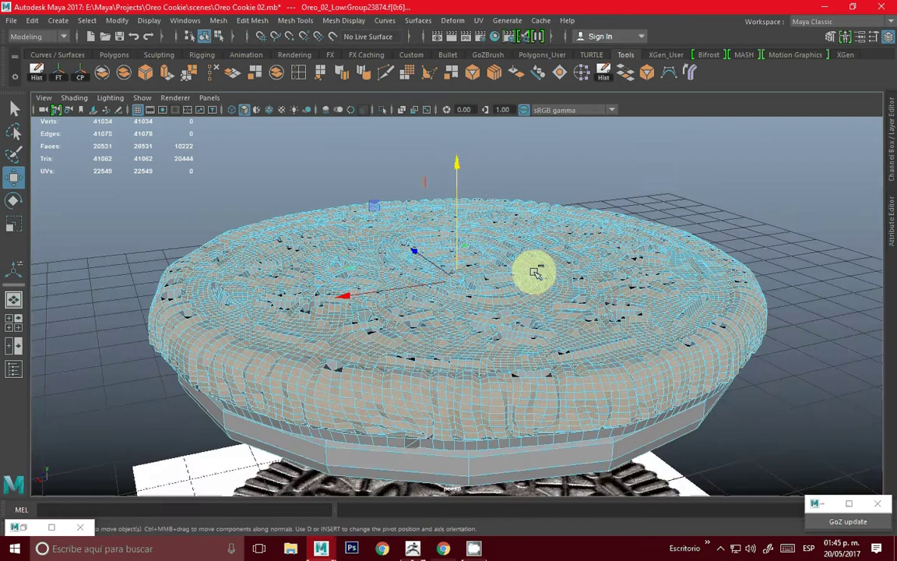
# Box-select the cookie's upper layer in the front view, check it, then restore the UV Editor
pyautogui.press('space')
pyautogui.press('space')
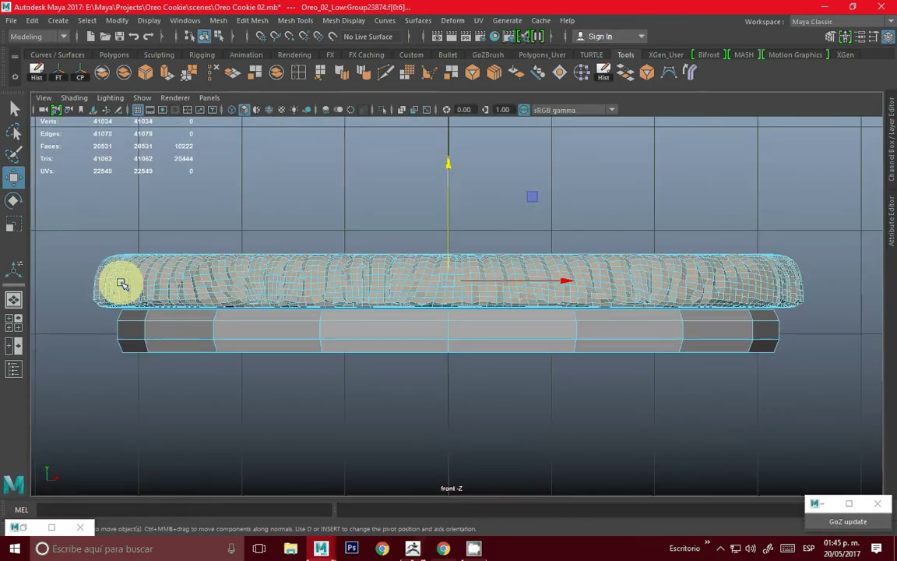
pyautogui.moveTo(73, 267); pyautogui.dragTo(864, 302)
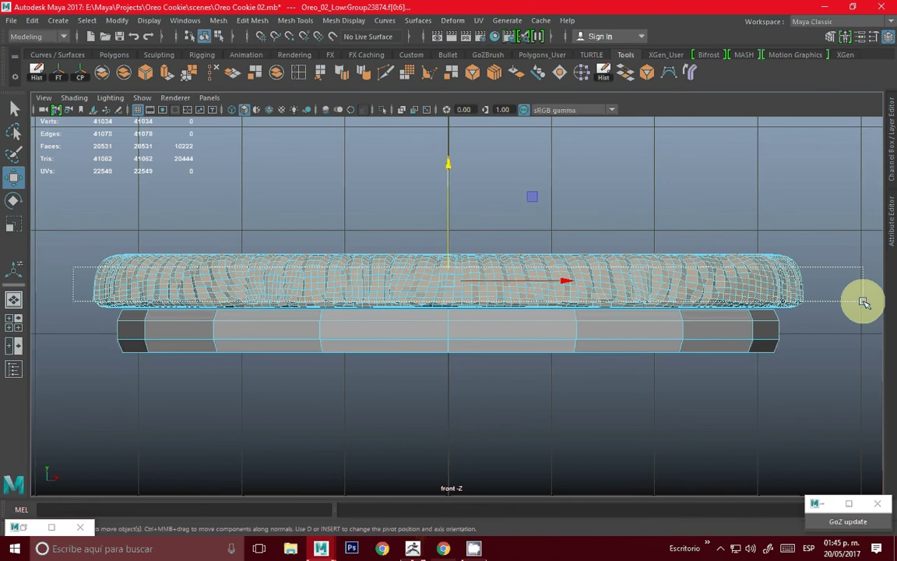
pyautogui.press('space')
pyautogui.press('space')
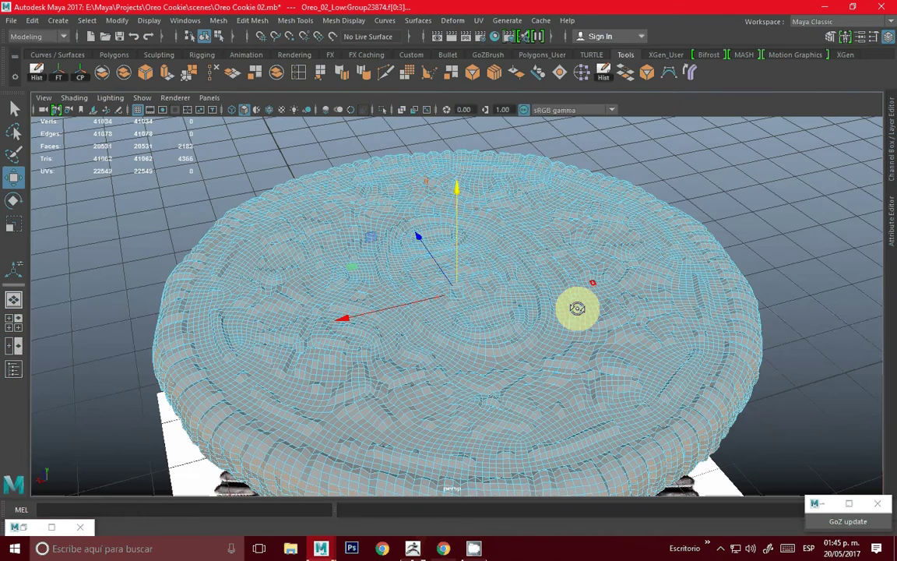
pyautogui.keyDown('alt'); pyautogui.moveTo(577, 307); pyautogui.dragTo(266, 347); pyautogui.keyUp('alt')
pyautogui.click(23, 528)
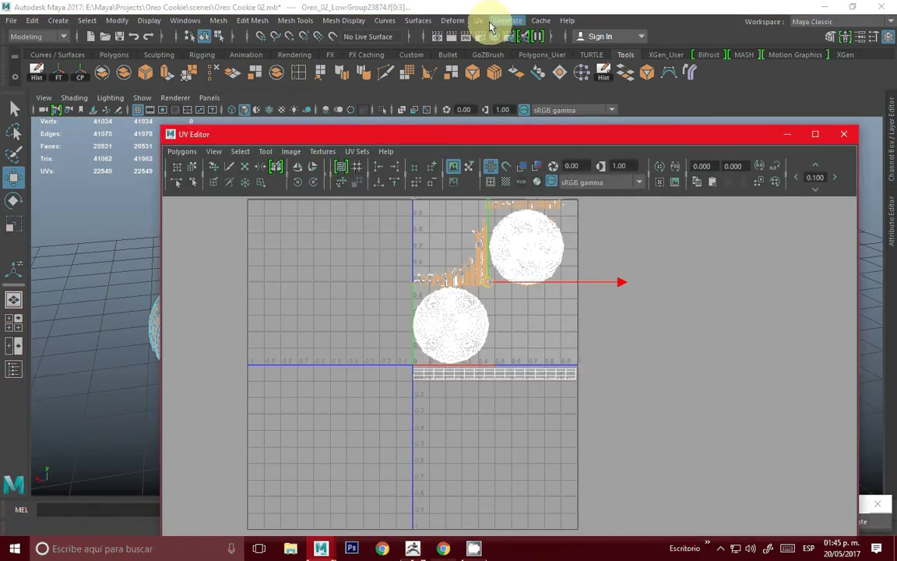
# Cylindrically project the upper-layer faces and squash the shell into a thin strip
pyautogui.click(479, 21)
pyautogui.click(537, 145)
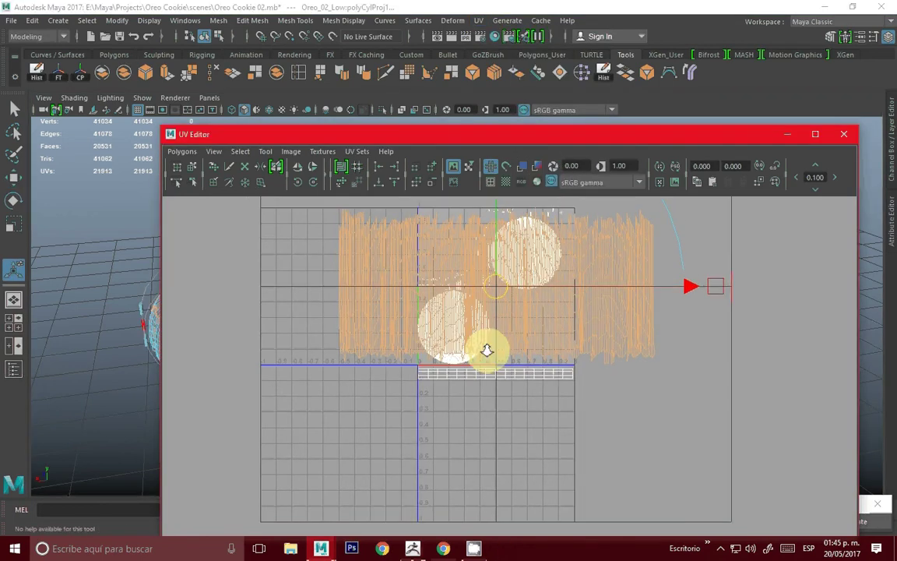
pyautogui.scroll(-2, 491, 328)
pyautogui.moveTo(501, 301)
pyautogui.mouseDown()
pyautogui.moveTo(500, 441)
pyautogui.moveTo(437, 441)
pyautogui.mouseUp()
pyautogui.press('r')
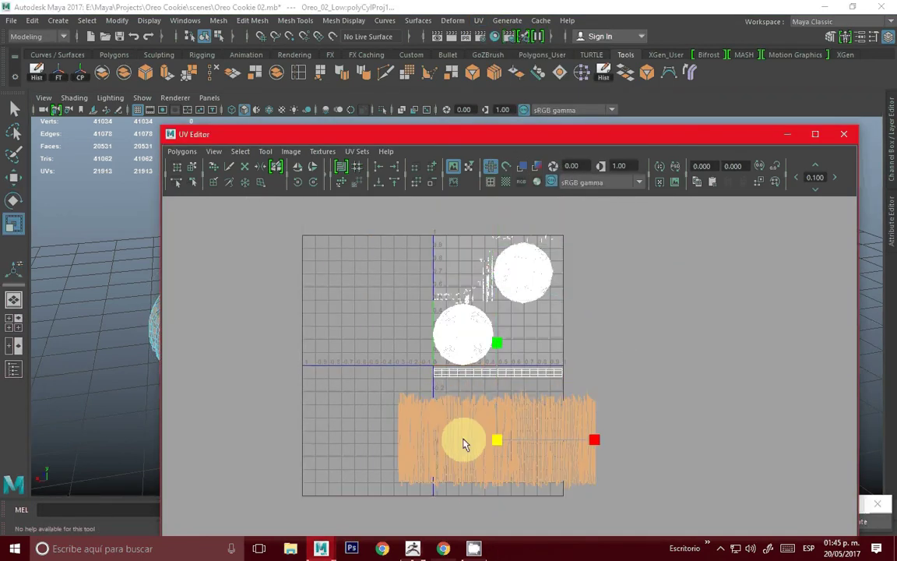
pyautogui.scroll(2, 500, 438)
pyautogui.moveTo(486, 371)
pyautogui.mouseDown()
pyautogui.moveTo(484, 484)
pyautogui.moveTo(497, 396)
pyautogui.moveTo(485, 418)
pyautogui.moveTo(470, 415)
pyautogui.moveTo(481, 420)
pyautogui.mouseUp()
# Place the second strip beneath the first one and hide the UV Editor
pyautogui.scroll(2, 503, 399)
pyautogui.press('w')
pyautogui.press('e')
pyautogui.press('r')
pyautogui.press('w')
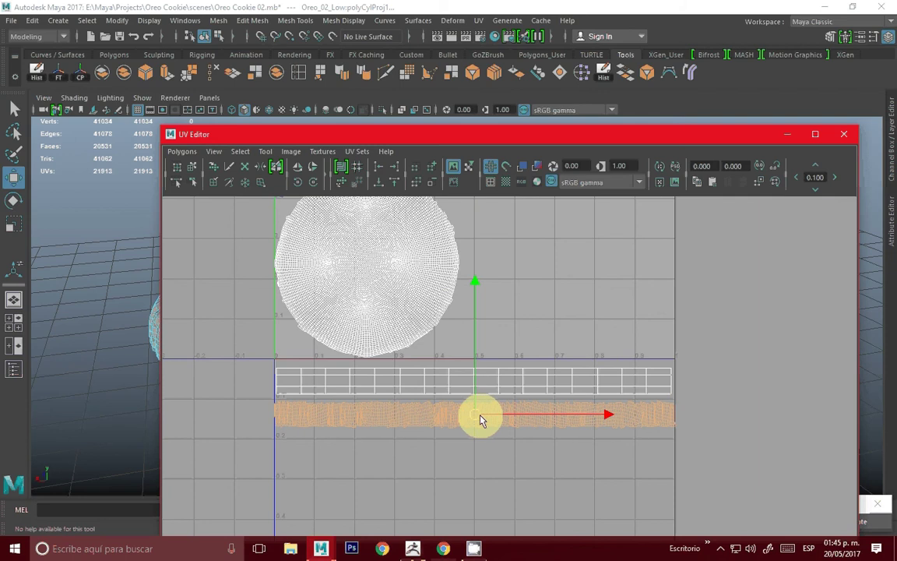
pyautogui.press('r')
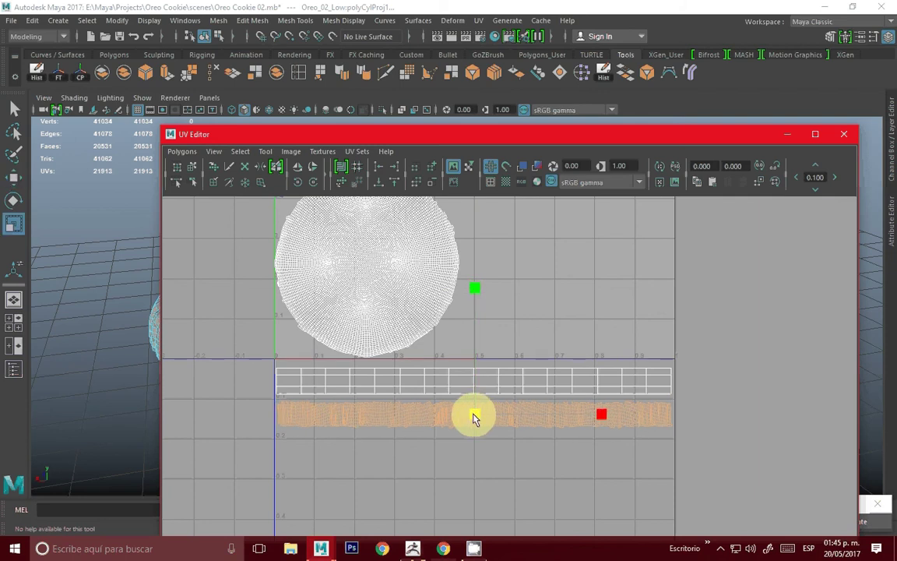
pyautogui.press('w')
pyautogui.scroll(-2, 506, 386)
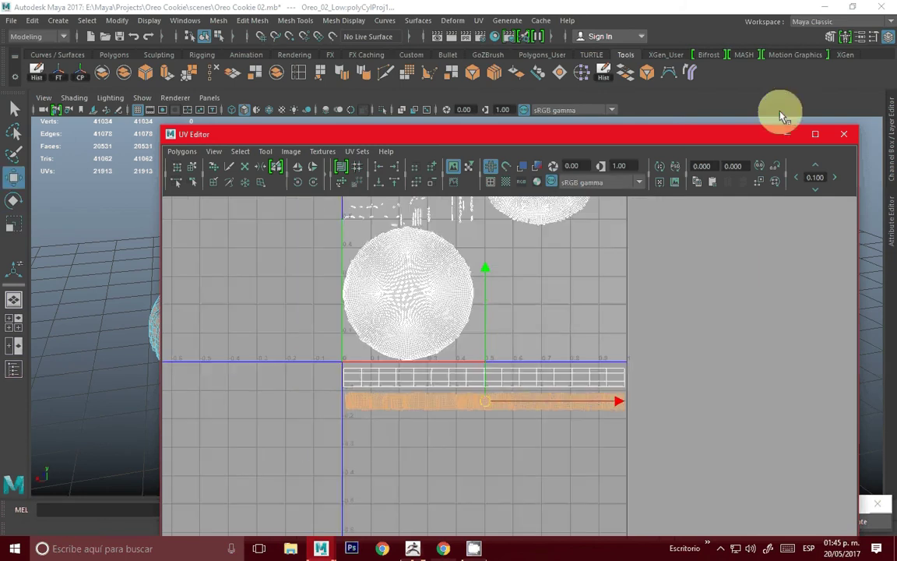
pyautogui.click(787, 137)
pyautogui.keyDown('alt'); pyautogui.moveTo(555, 282); pyautogui.dragTo(491, 274); pyautogui.keyUp('alt')
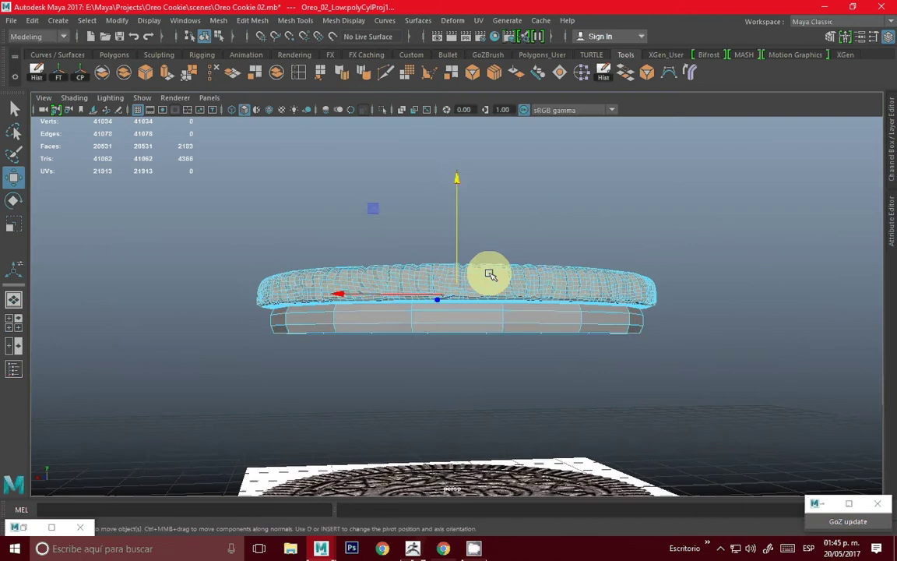
# Frame the cookie and box-select the lower cylinder's faces in the front view
pyautogui.press('f')
pyautogui.press('space')
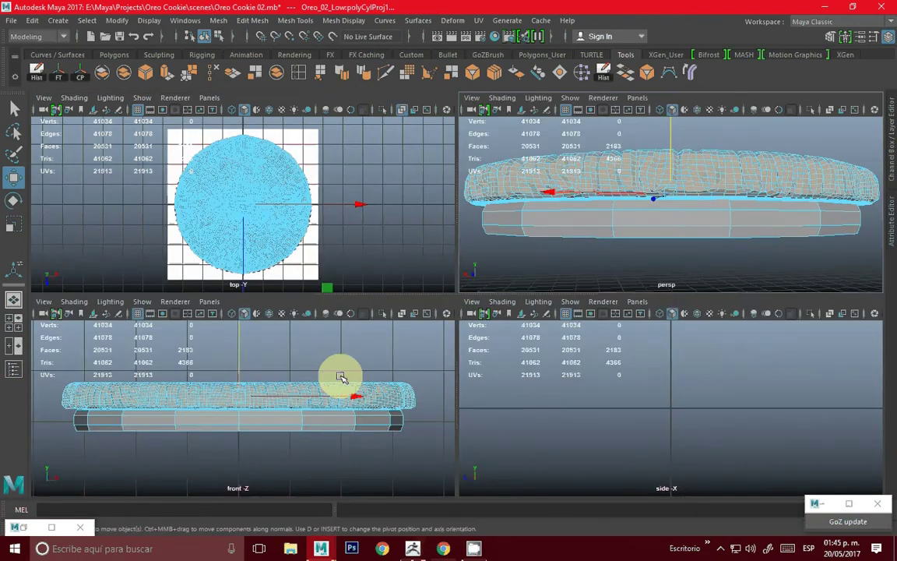
pyautogui.press('space')
pyautogui.moveTo(84, 224); pyautogui.dragTo(849, 421)
pyautogui.press('space')
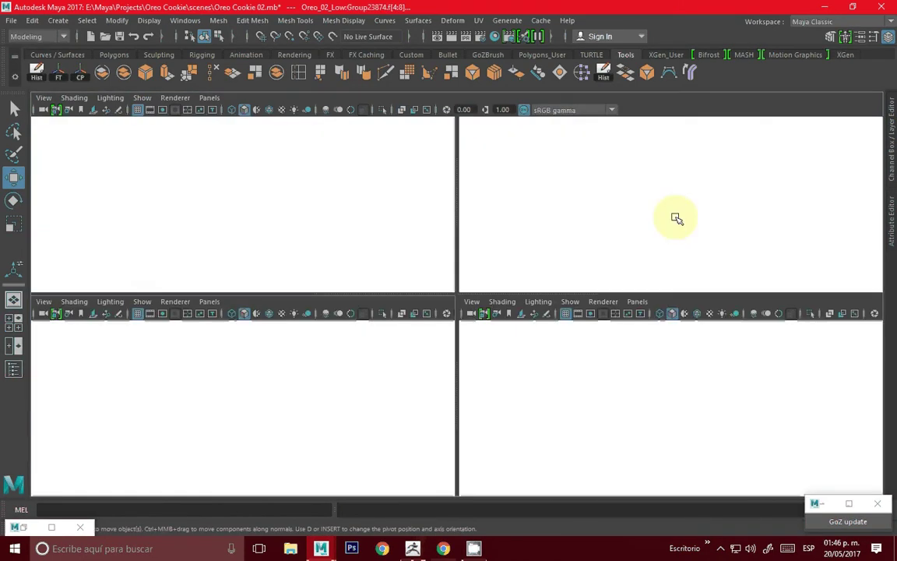
pyautogui.press('space')
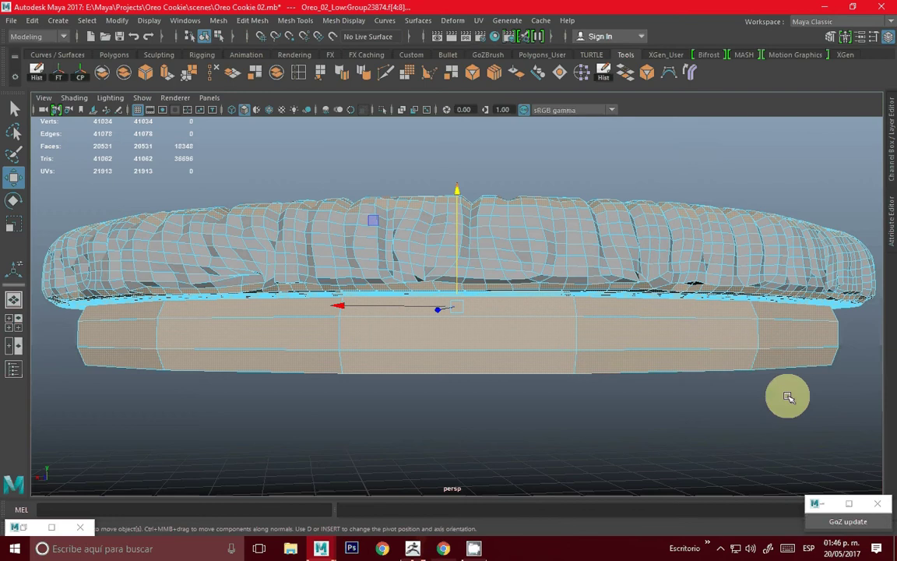
pyautogui.press('space')
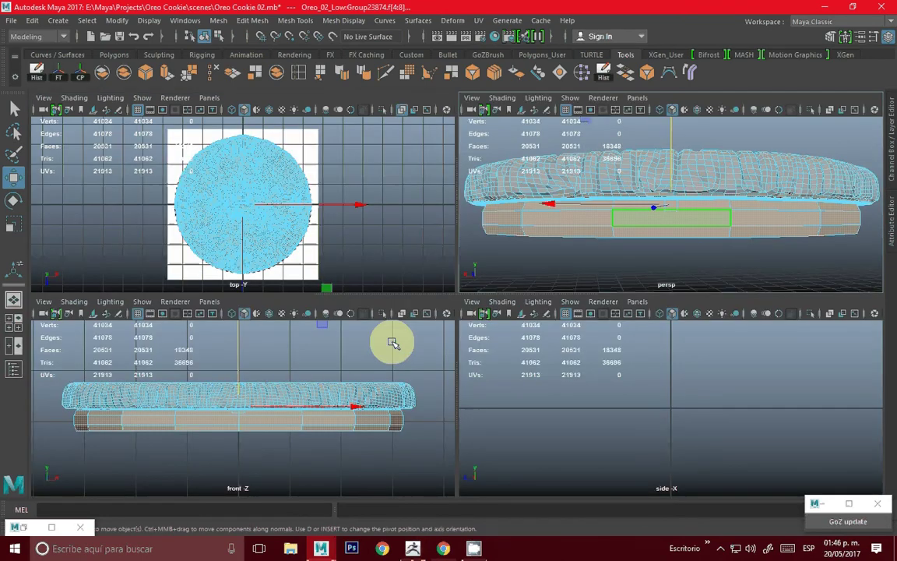
pyautogui.press('space')
# Restore the UV Editor, zoom out, and marquee-select both circular cap shells
pyautogui.click(12, 527)
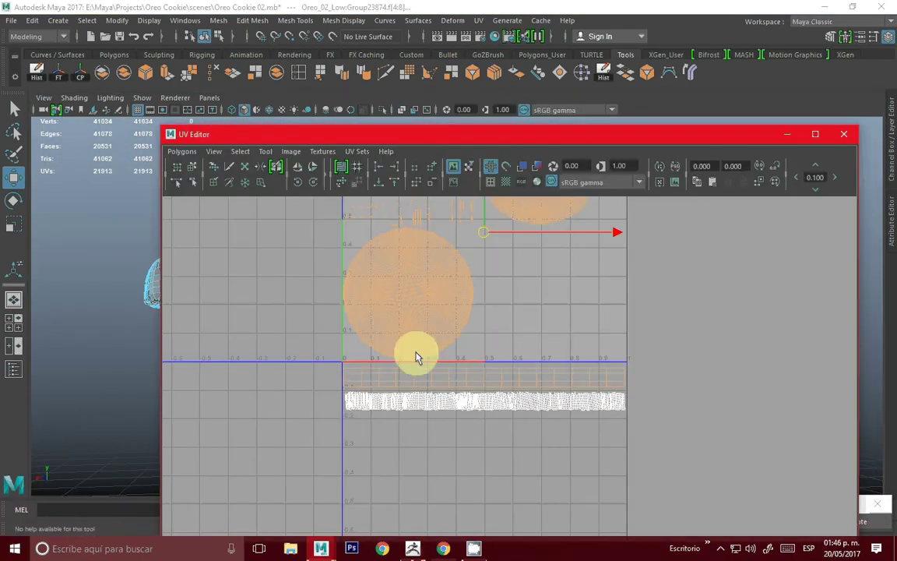
pyautogui.click(788, 134)
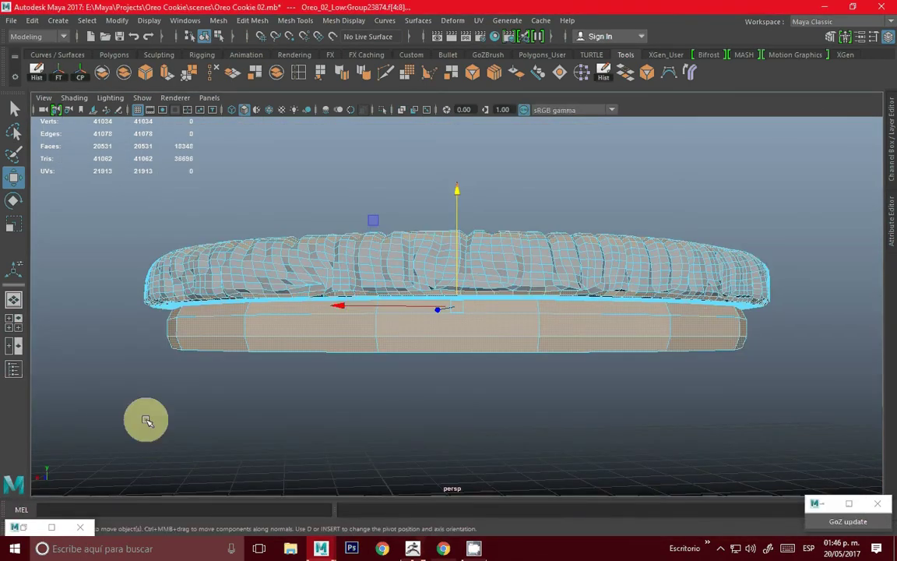
pyautogui.click(24, 528)
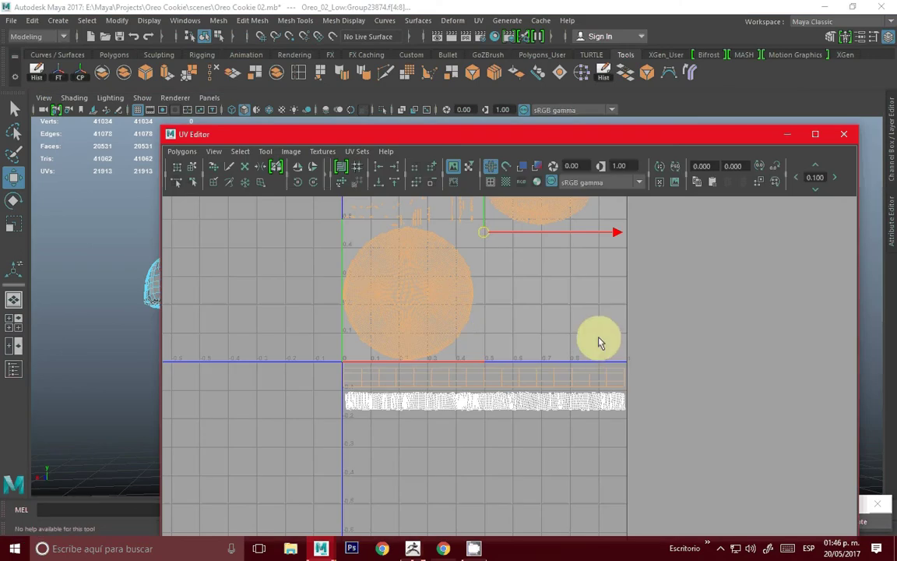
pyautogui.keyDown('alt'); pyautogui.moveTo(607, 315); pyautogui.dragTo(442, 244, button='right'); pyautogui.keyUp('alt')
pyautogui.keyDown('alt'); pyautogui.moveTo(442, 244); pyautogui.dragTo(431, 273, button='middle'); pyautogui.keyUp('alt')
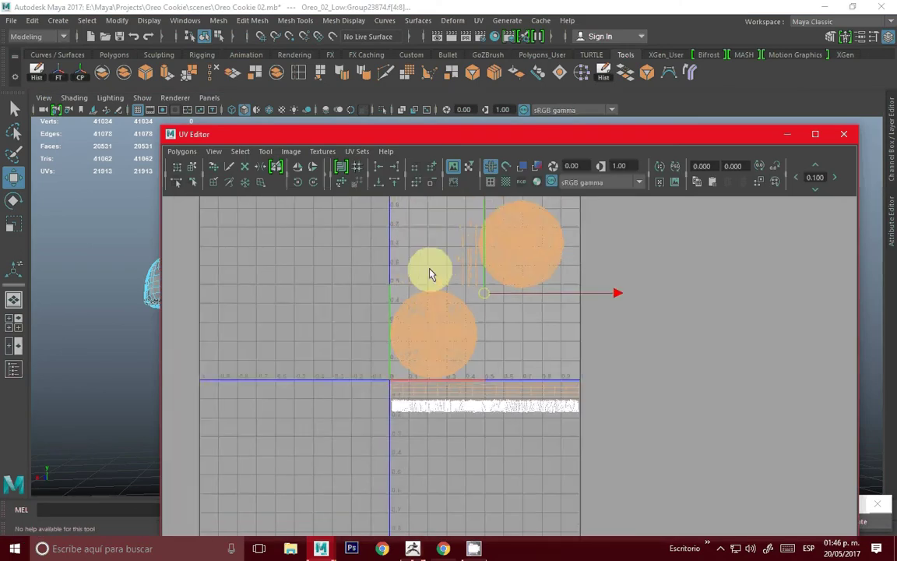
pyautogui.keyDown('alt'); pyautogui.moveTo(431, 272); pyautogui.dragTo(527, 235, button='right'); pyautogui.keyUp('alt')
pyautogui.keyDown('alt'); pyautogui.moveTo(526, 235); pyautogui.dragTo(534, 259, button='middle'); pyautogui.keyUp('alt')
pyautogui.click(579, 241)
pyautogui.keyDown('alt'); pyautogui.moveTo(578, 241); pyautogui.dragTo(481, 248, button='right'); pyautogui.keyUp('alt')
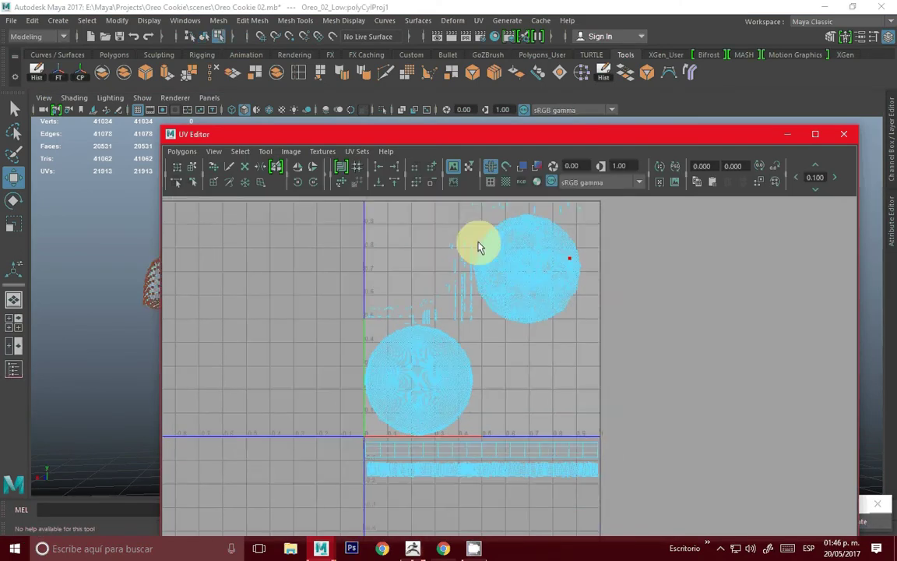
pyautogui.keyDown('alt'); pyautogui.moveTo(479, 247); pyautogui.dragTo(465, 270, button='middle'); pyautogui.keyUp('alt')
pyautogui.moveTo(335, 209); pyautogui.dragTo(636, 454)
# Apply a planar UV projection to the selected cookie cap faces
pyautogui.scroll(1, 536, 352)
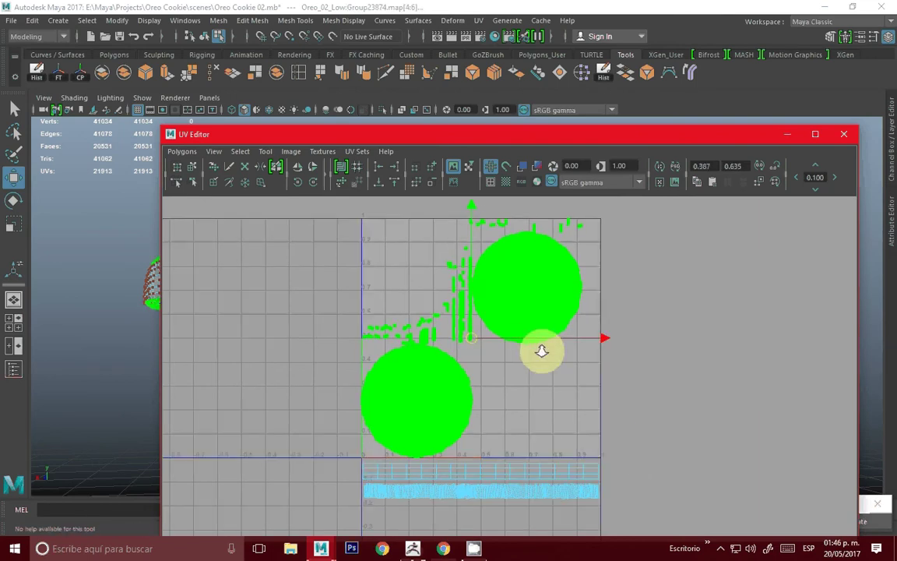
pyautogui.click(477, 23)
pyautogui.click(479, 22)
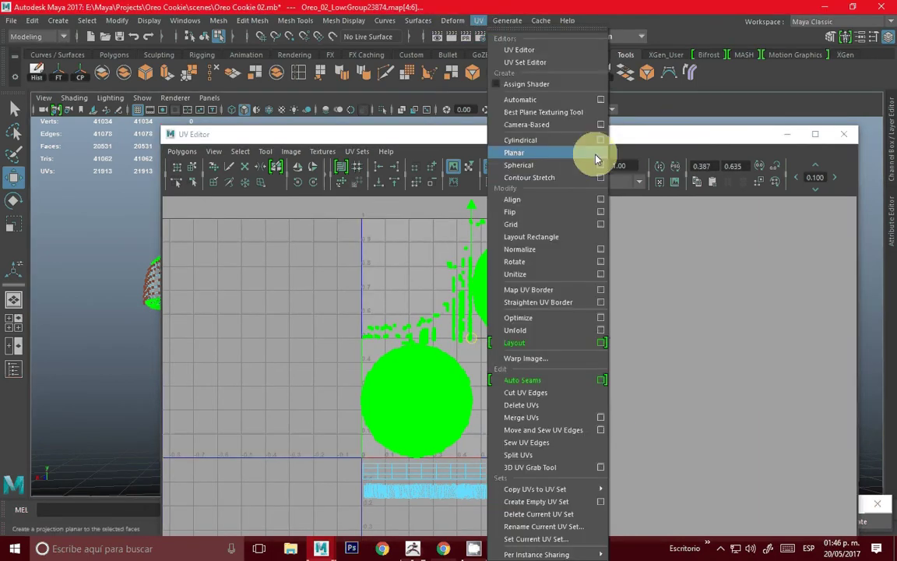
pyautogui.click(599, 151)
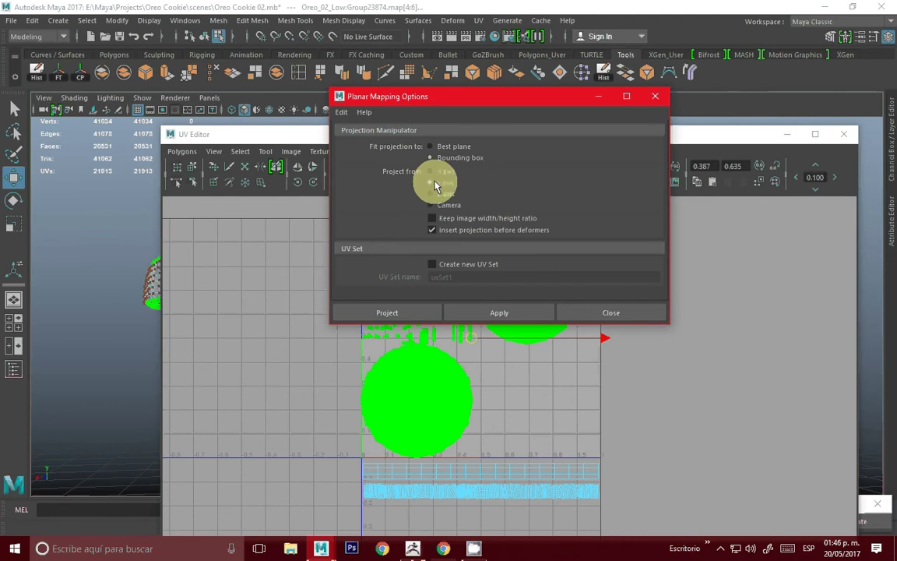
pyautogui.click(421, 315)
pyautogui.scroll(-1, 501, 319)
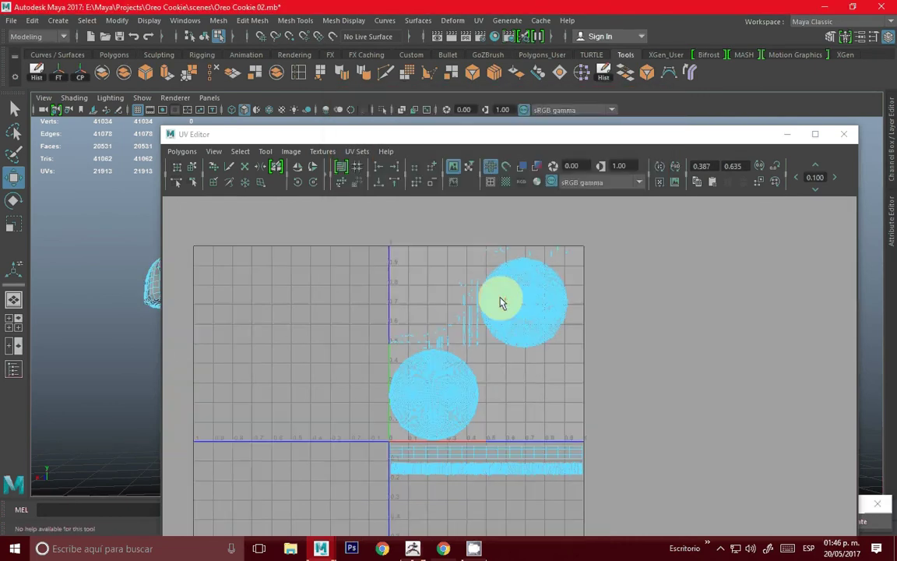
pyautogui.moveTo(357, 232)
pyautogui.mouseDown()
pyautogui.moveTo(618, 431)
pyautogui.moveTo(610, 432)
pyautogui.mouseUp()
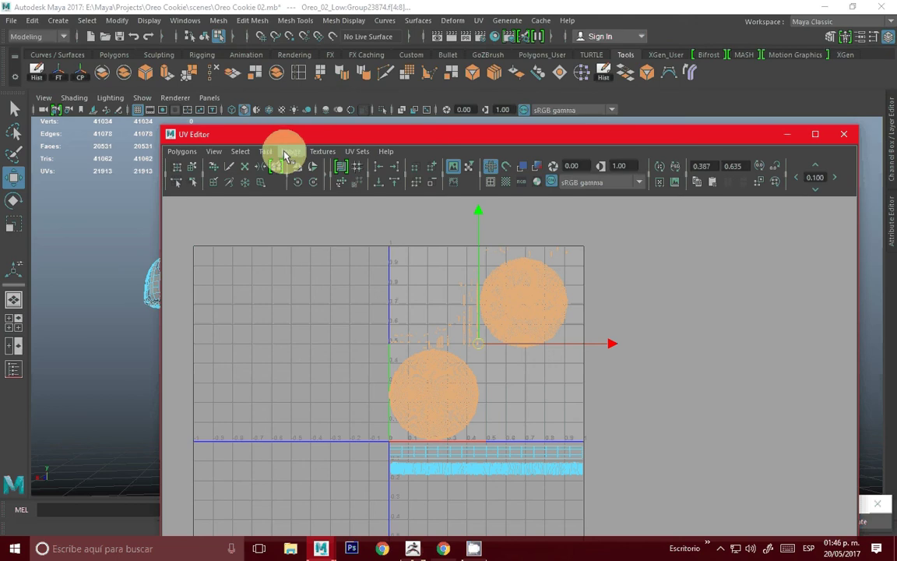
pyautogui.click(323, 151)
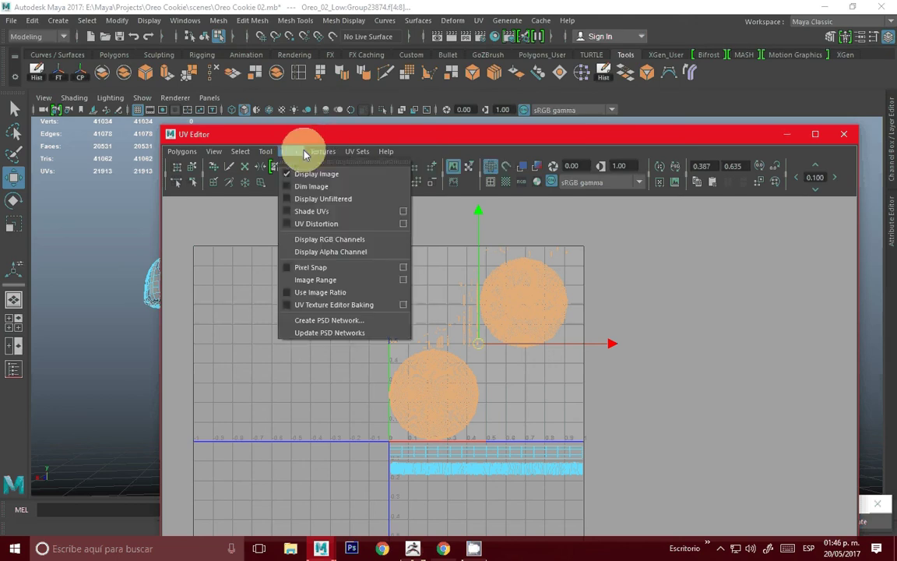
pyautogui.click(478, 20)
pyautogui.click(478, 21)
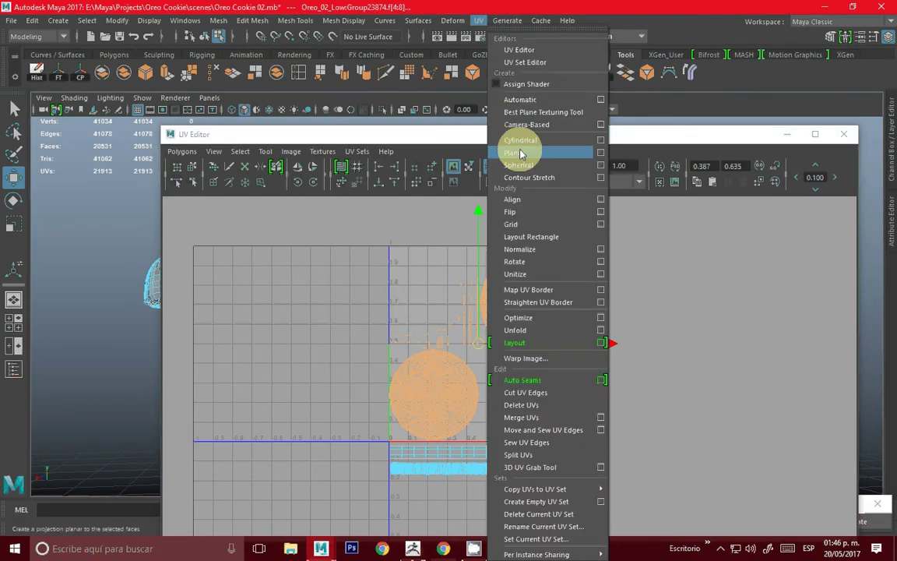
pyautogui.click(522, 154)
# Convert the selection to UVs, move one circle shell off the other, and select the remaining shell
pyautogui.click(690, 140)
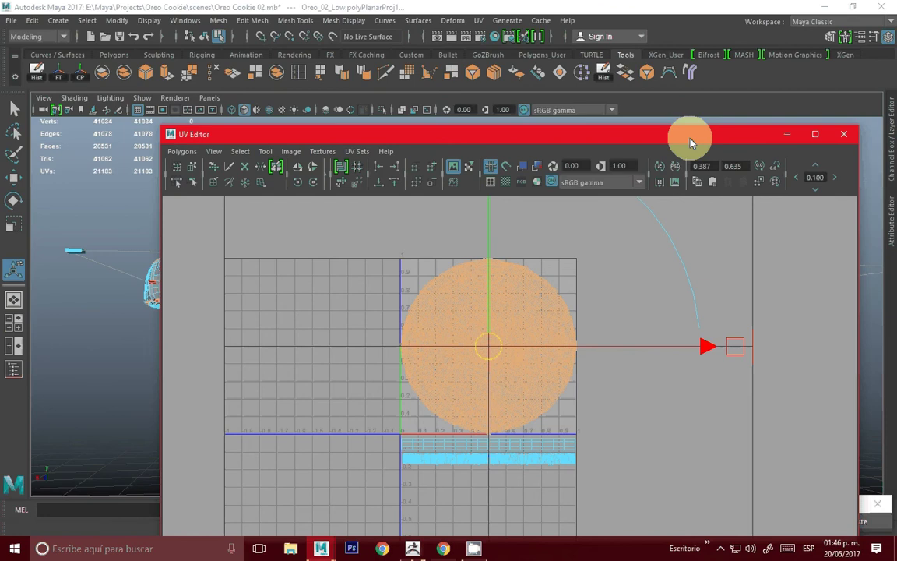
pyautogui.moveTo(690, 140); pyautogui.dragTo(824, 142)
pyautogui.moveTo(266, 266)
pyautogui.keyDown('alt'); pyautogui.mouseDown()
pyautogui.moveTo(186, 241)
pyautogui.moveTo(184, 260)
pyautogui.moveTo(106, 260)
pyautogui.mouseUp(); pyautogui.keyUp('alt')
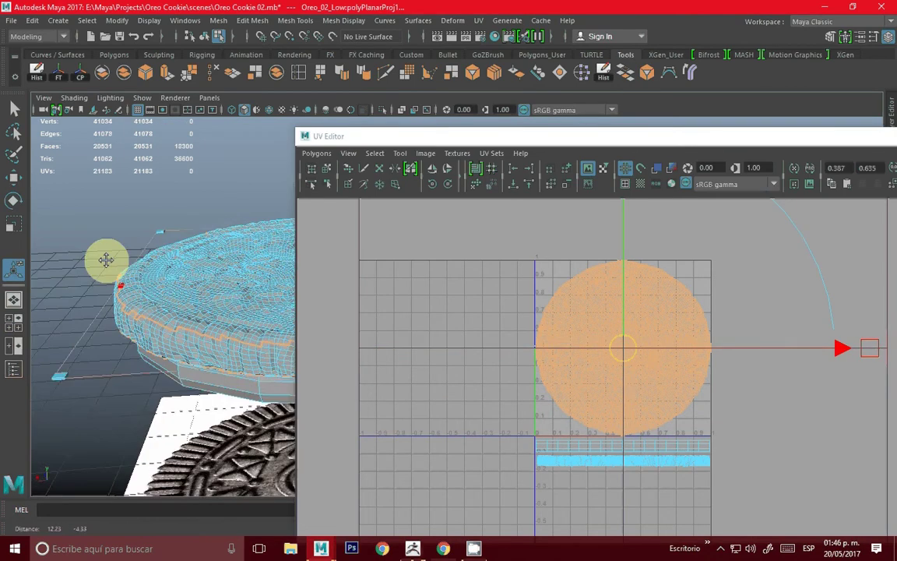
pyautogui.moveTo(567, 336)
pyautogui.mouseDown(button='right')
pyautogui.moveTo(559, 313)
pyautogui.moveTo(621, 282)
pyautogui.mouseUp(button='right')
pyautogui.scroll(-5, 651, 368)
pyautogui.press('e')
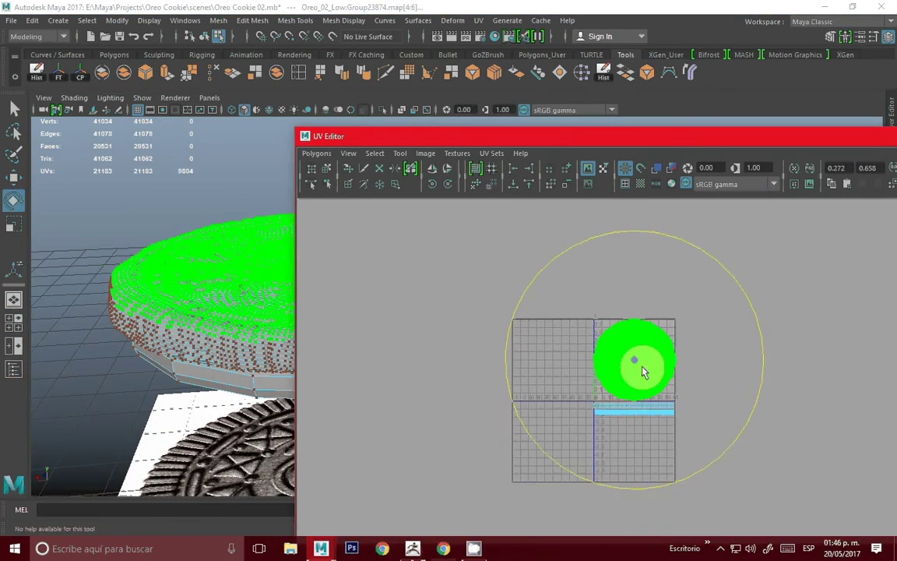
pyautogui.press('w')
pyautogui.moveTo(637, 361); pyautogui.dragTo(518, 321)
pyautogui.scroll(1, 585, 340)
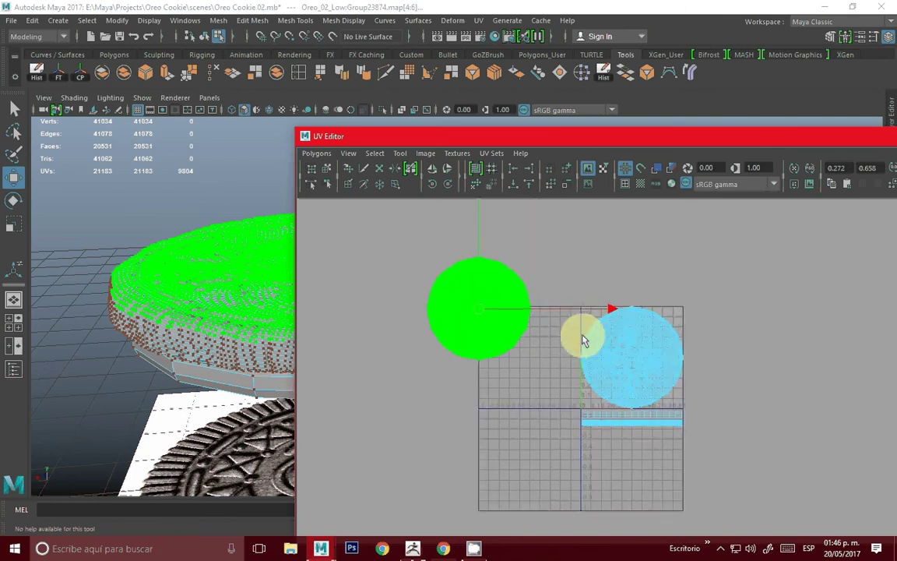
pyautogui.doubleClick(637, 344)
pyautogui.scroll(2, 628, 353)
# Shrink the small cap circle and move it up-left, then bring the large circle into the UV square
pyautogui.moveTo(628, 353); pyautogui.dragTo(545, 344)
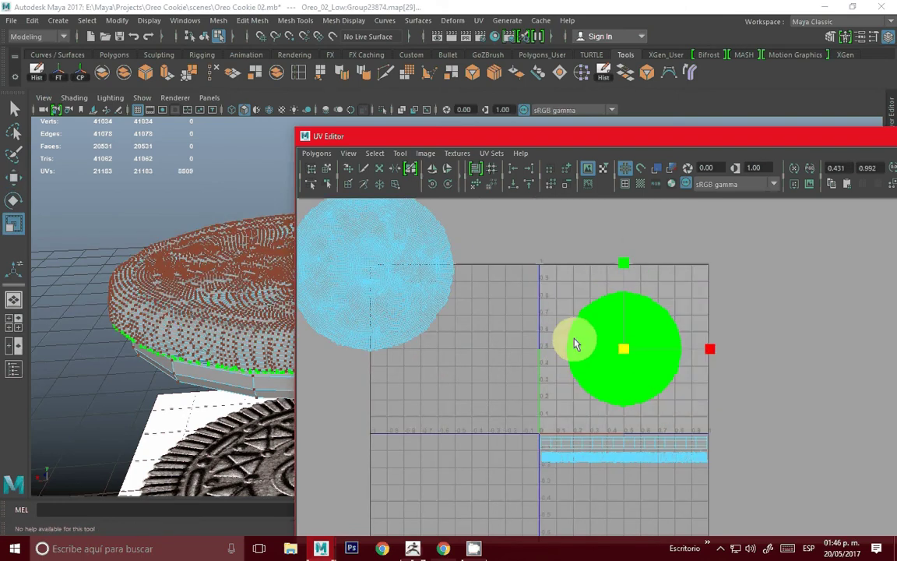
pyautogui.press('w')
pyautogui.moveTo(618, 353); pyautogui.dragTo(573, 301)
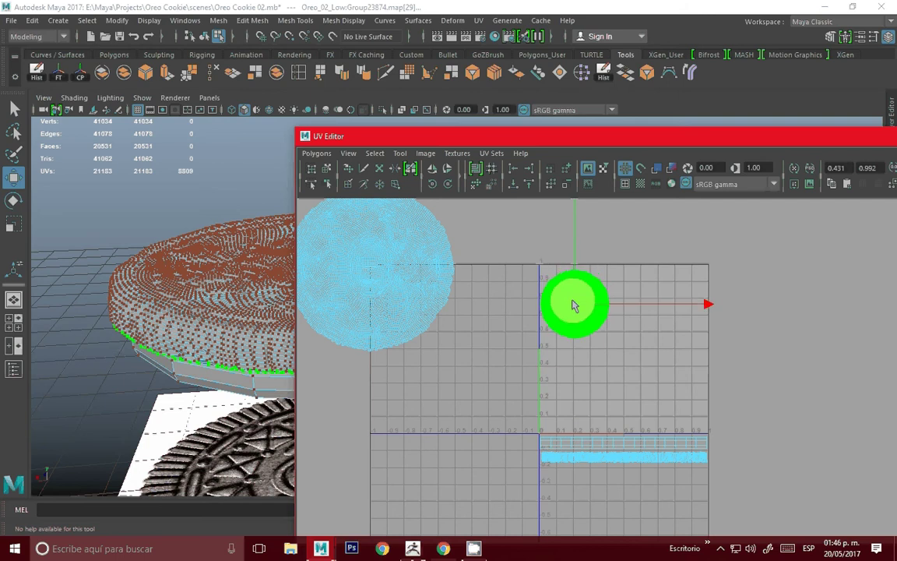
pyautogui.click(403, 267)
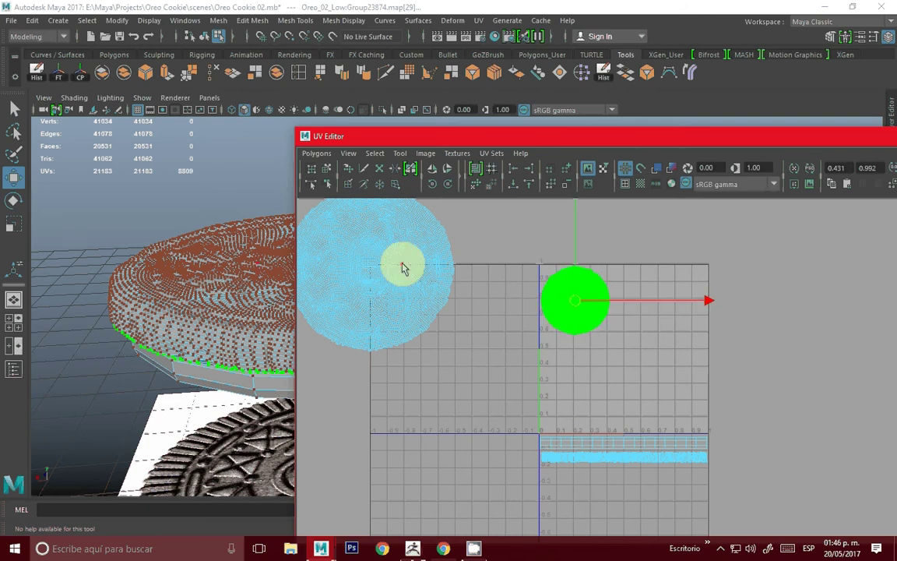
pyautogui.keyDown('ctrl'); pyautogui.moveTo(403, 267); pyautogui.dragTo(400, 228, button='right'); pyautogui.keyUp('ctrl')
pyautogui.moveTo(366, 268)
pyautogui.mouseDown()
pyautogui.moveTo(680, 341)
pyautogui.moveTo(651, 341)
pyautogui.mouseUp()
pyautogui.press('r')
pyautogui.scroll(3, 652, 340)
pyautogui.press('w')
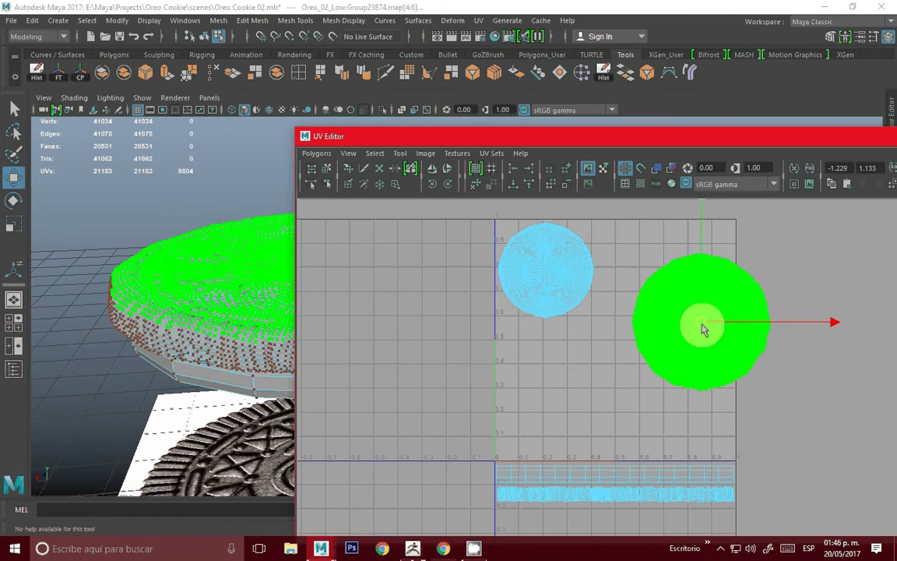
pyautogui.moveTo(702, 327)
pyautogui.mouseDown()
pyautogui.moveTo(672, 294)
pyautogui.moveTo(664, 301)
pyautogui.mouseUp()
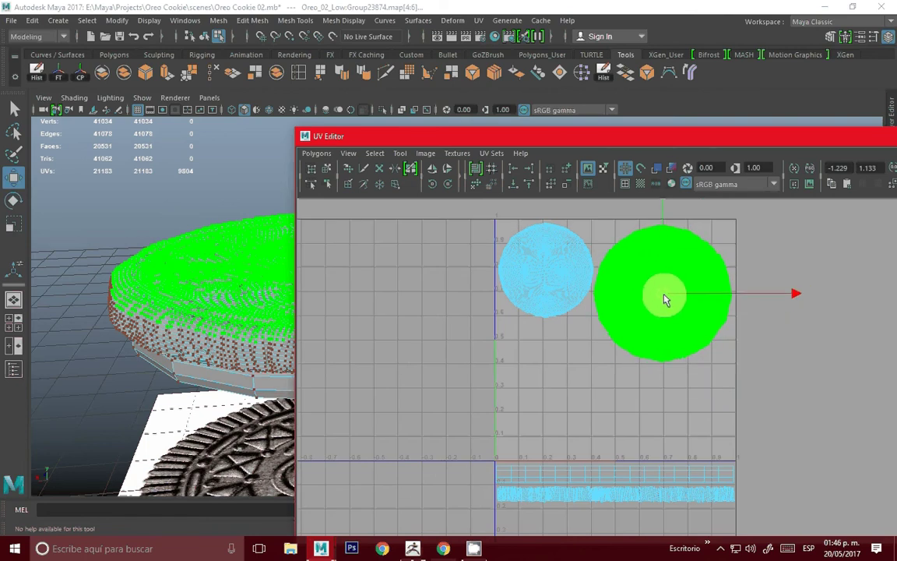
pyautogui.press('r')
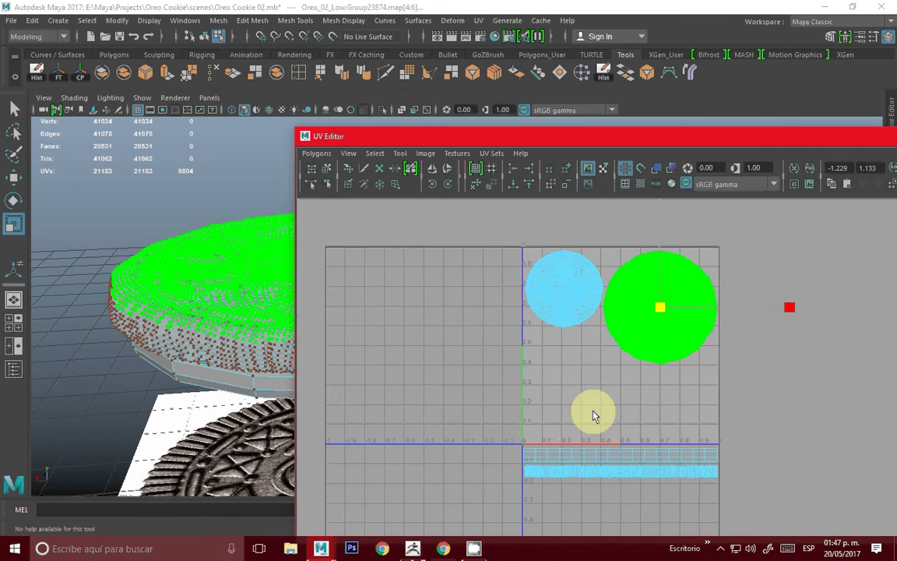
# Select the whole rim strip shell and raise it slightly within the 0–1 square
pyautogui.keyDown('alt'); pyautogui.moveTo(593, 415); pyautogui.dragTo(547, 357, button='middle'); pyautogui.keyUp('alt')
pyautogui.click(606, 390)
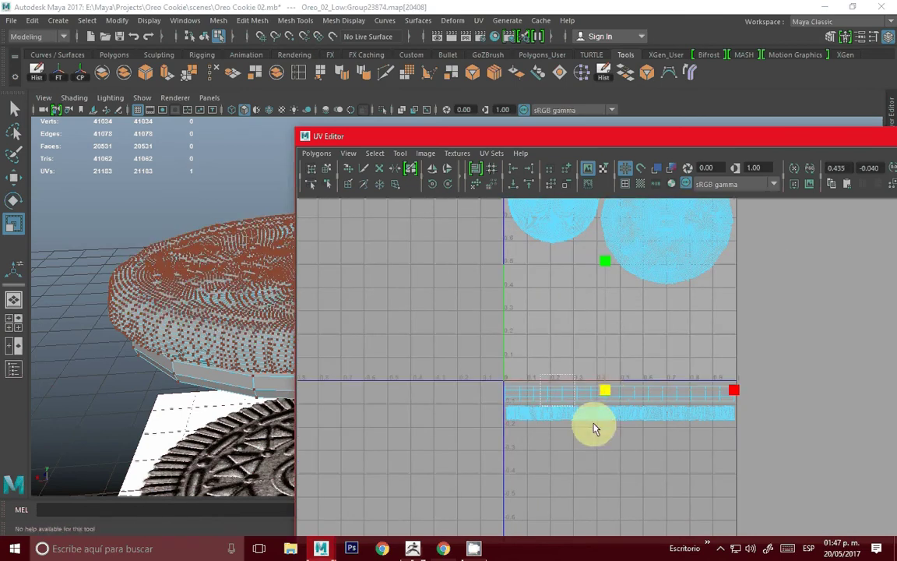
pyautogui.keyDown('ctrl'); pyautogui.moveTo(581, 401); pyautogui.dragTo(611, 374, button='right'); pyautogui.keyUp('ctrl')
pyautogui.press('w')
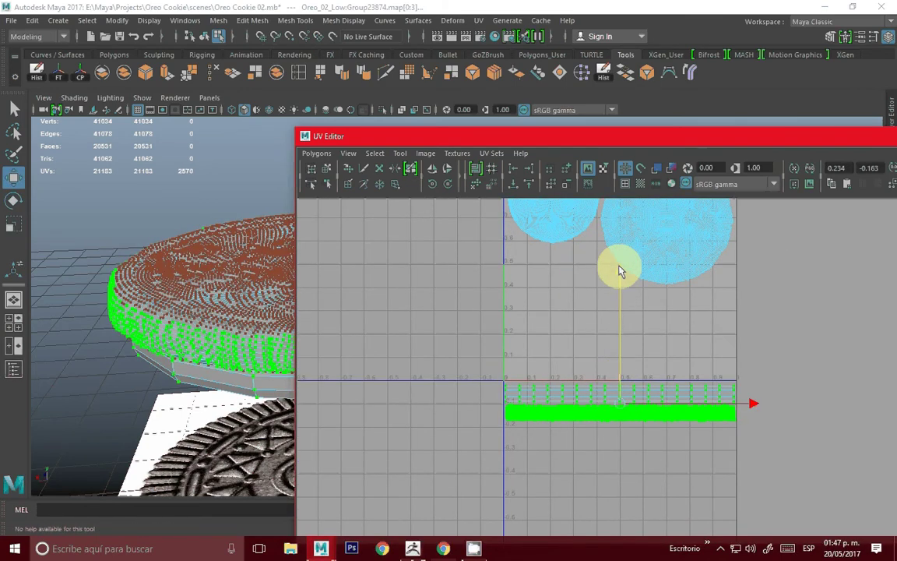
pyautogui.moveTo(621, 270); pyautogui.dragTo(680, 290)
# Move the right circle shell down and slightly left, enlarging it a little
pyautogui.keyDown('alt'); pyautogui.moveTo(679, 290); pyautogui.dragTo(613, 267, button='middle'); pyautogui.keyUp('alt')
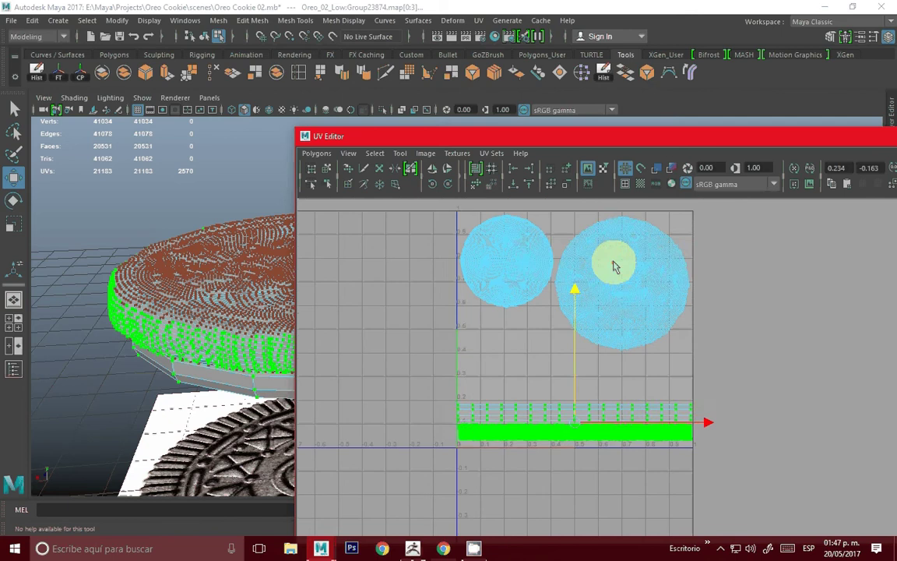
pyautogui.keyDown('ctrl'); pyautogui.moveTo(614, 266); pyautogui.dragTo(633, 287, button='right'); pyautogui.keyUp('ctrl')
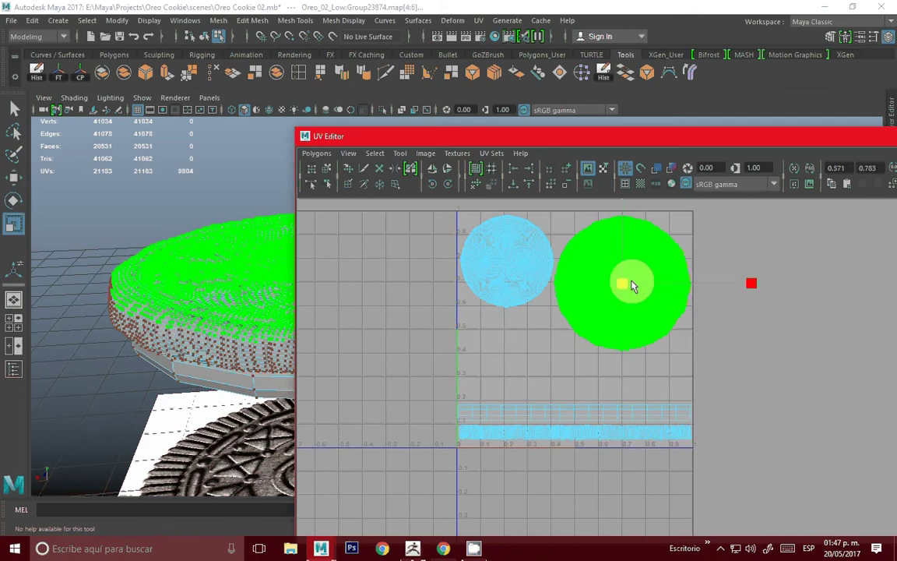
pyautogui.moveTo(633, 287); pyautogui.dragTo(615, 323)
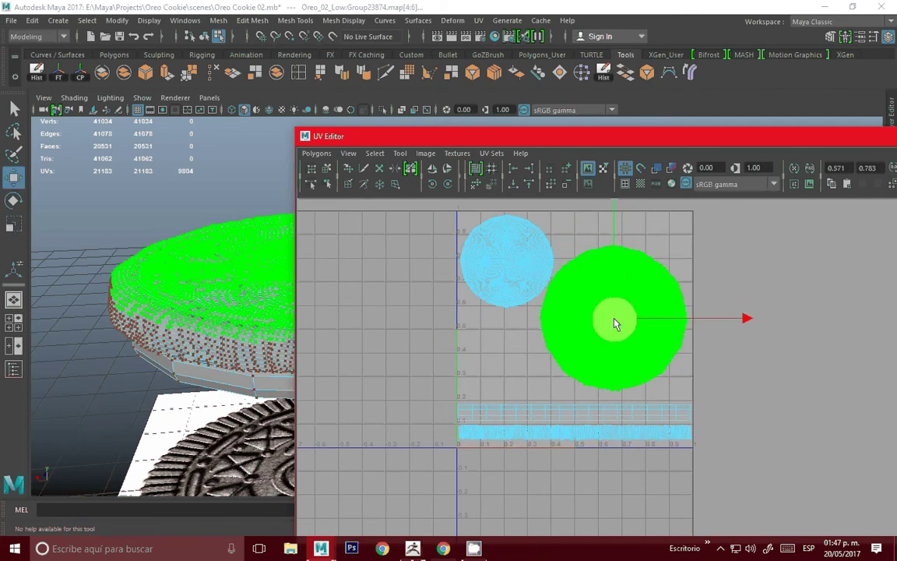
pyautogui.press('r')
pyautogui.moveTo(617, 325); pyautogui.dragTo(617, 328)
pyautogui.press('w')
# Finish the UV adjustments and close the UV Editor
pyautogui.press('r')
pyautogui.press('w')
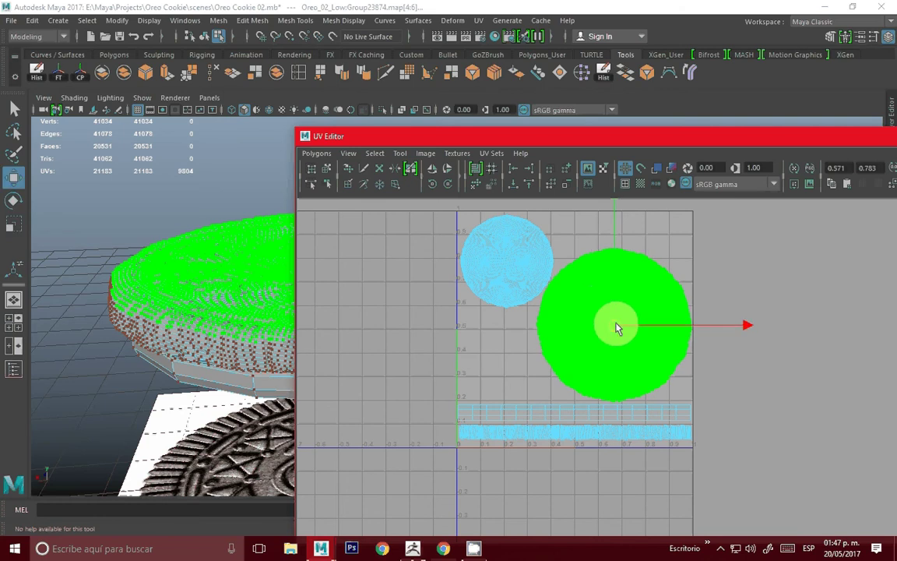
pyautogui.doubleClick(747, 136)
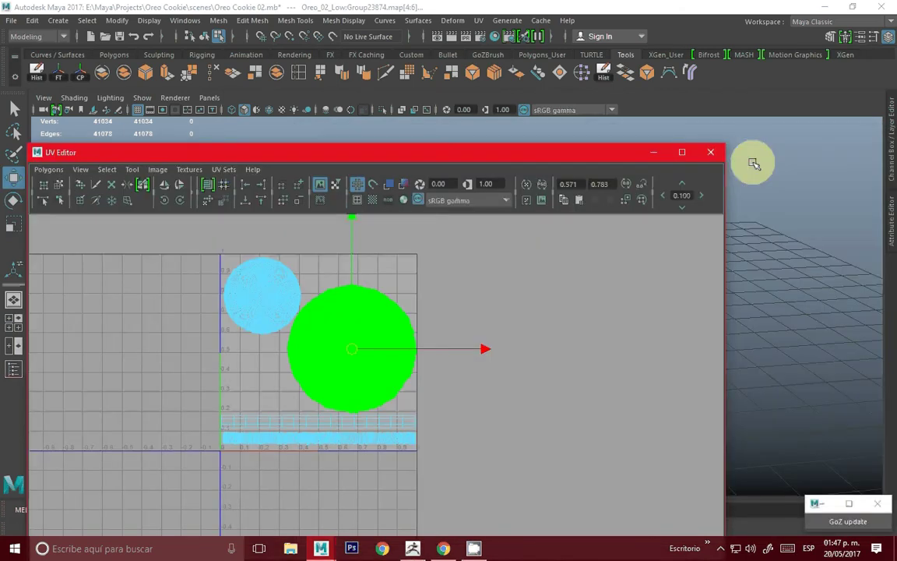
pyautogui.click(722, 158)
# Switch to object mode with F8, select the upper cookie and soften its edge normals
pyautogui.click(487, 244)
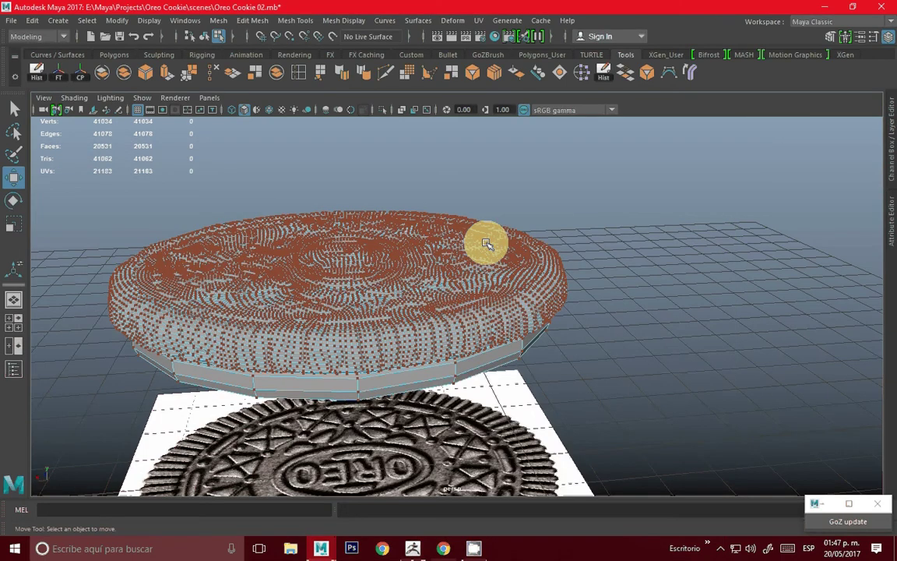
pyautogui.keyDown('alt'); pyautogui.moveTo(487, 244); pyautogui.dragTo(457, 291); pyautogui.keyUp('alt')
pyautogui.press('F8')
pyautogui.click(597, 156)
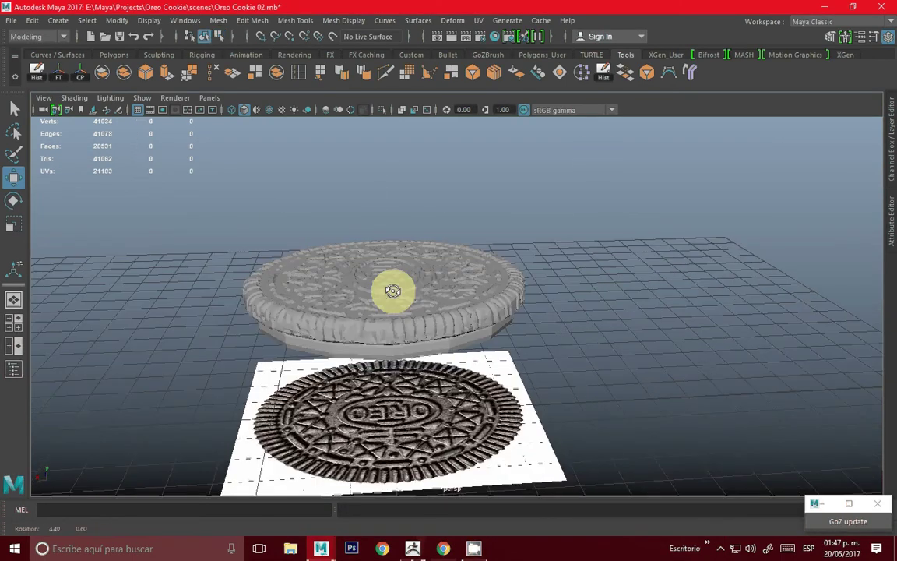
pyautogui.keyDown('alt'); pyautogui.moveTo(393, 291); pyautogui.dragTo(249, 222); pyautogui.keyUp('alt')
pyautogui.moveTo(248, 222)
pyautogui.mouseDown()
pyautogui.moveTo(539, 371)
pyautogui.moveTo(491, 315)
pyautogui.mouseUp()
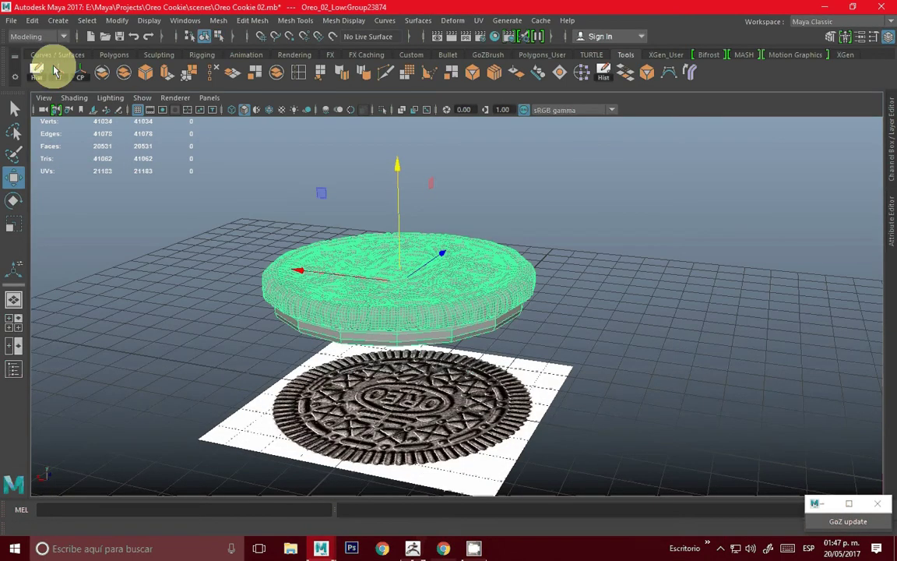
pyautogui.click(56, 72)
pyautogui.click(375, 301)
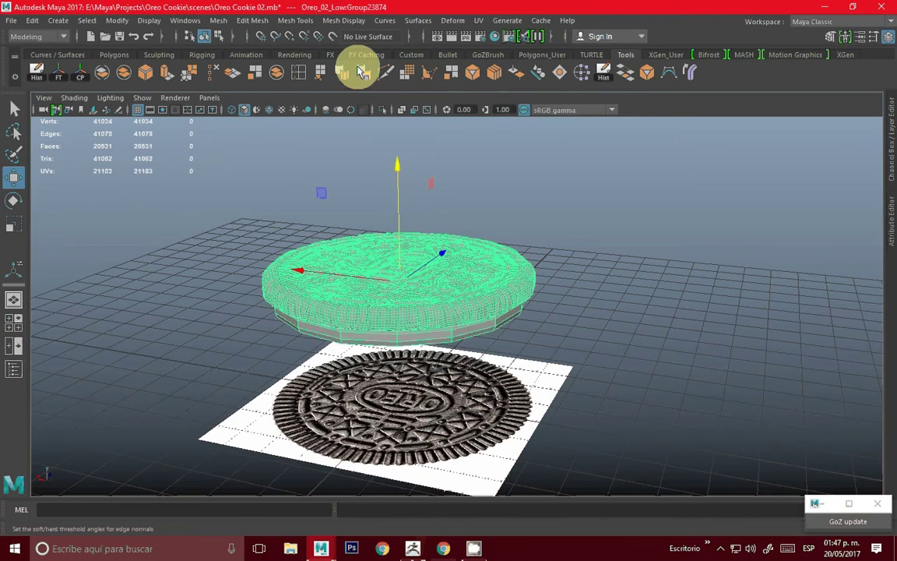
pyautogui.click(363, 72)
# Marquee-select the upper cookie again and bring up the File menu
pyautogui.moveTo(336, 324)
pyautogui.keyDown('alt'); pyautogui.mouseDown()
pyautogui.moveTo(395, 301)
pyautogui.moveTo(331, 274)
pyautogui.moveTo(381, 249)
pyautogui.moveTo(376, 236)
pyautogui.moveTo(264, 208)
pyautogui.moveTo(377, 266)
pyautogui.mouseUp(); pyautogui.keyUp('alt')
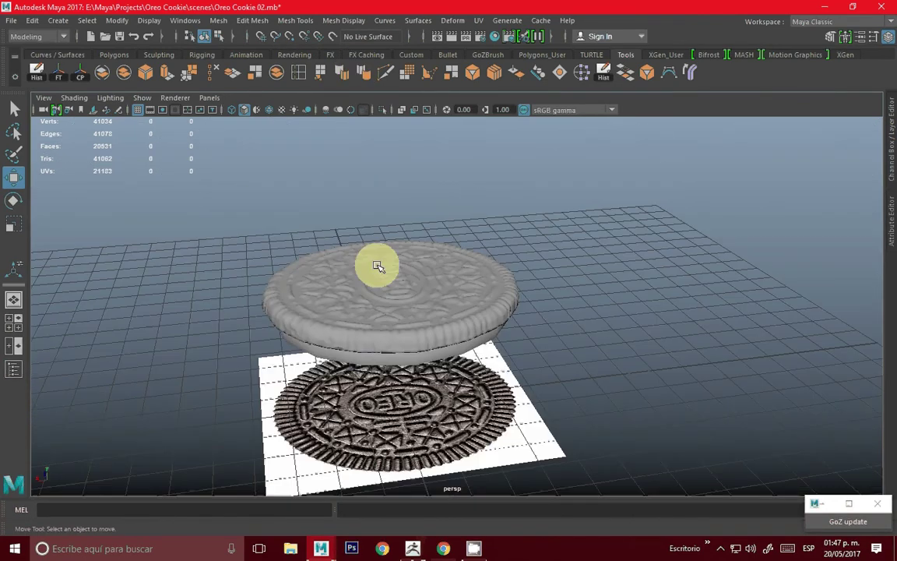
pyautogui.moveTo(255, 216); pyautogui.dragTo(535, 386)
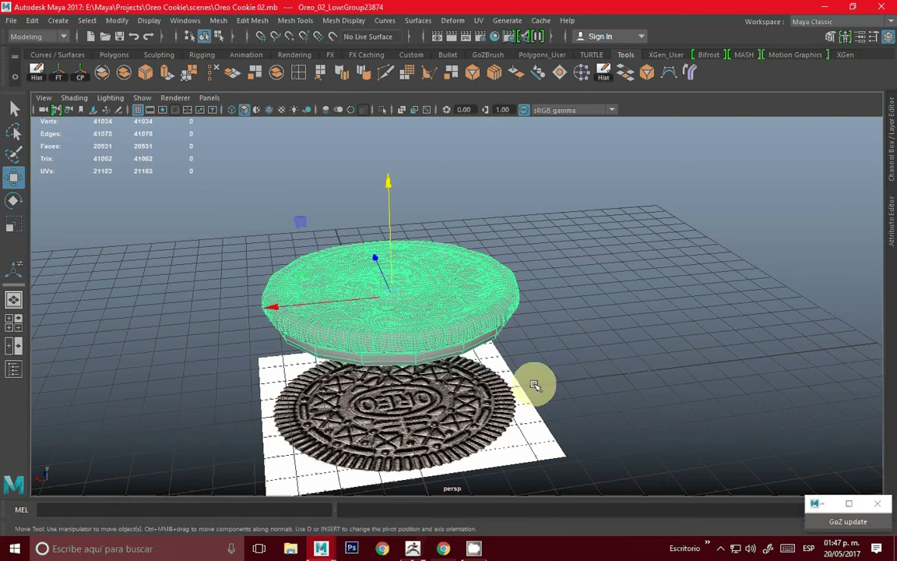
pyautogui.click(11, 20)
# Export the upper cookie over Oreo 02 Low.OBJ, then minimize Maya to the desktop
pyautogui.click(25, 185)
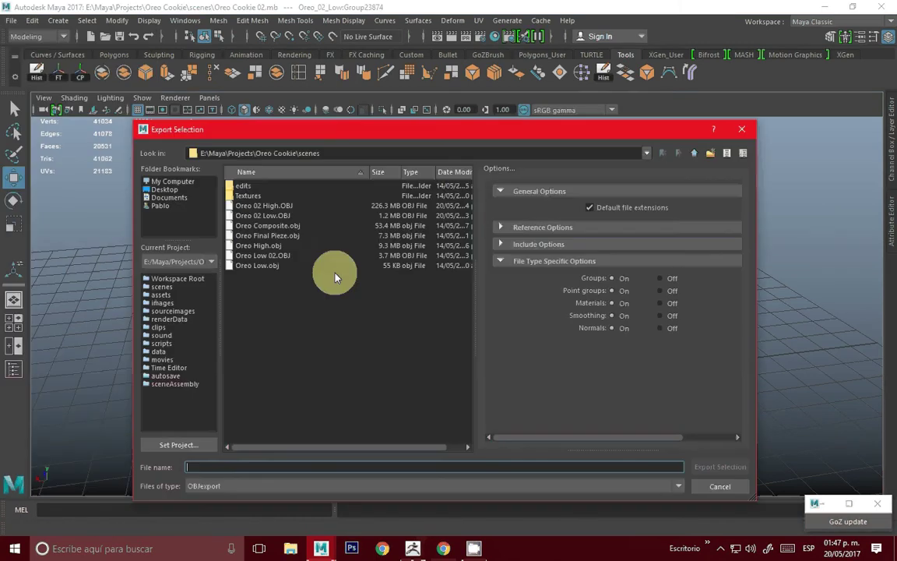
pyautogui.click(273, 215)
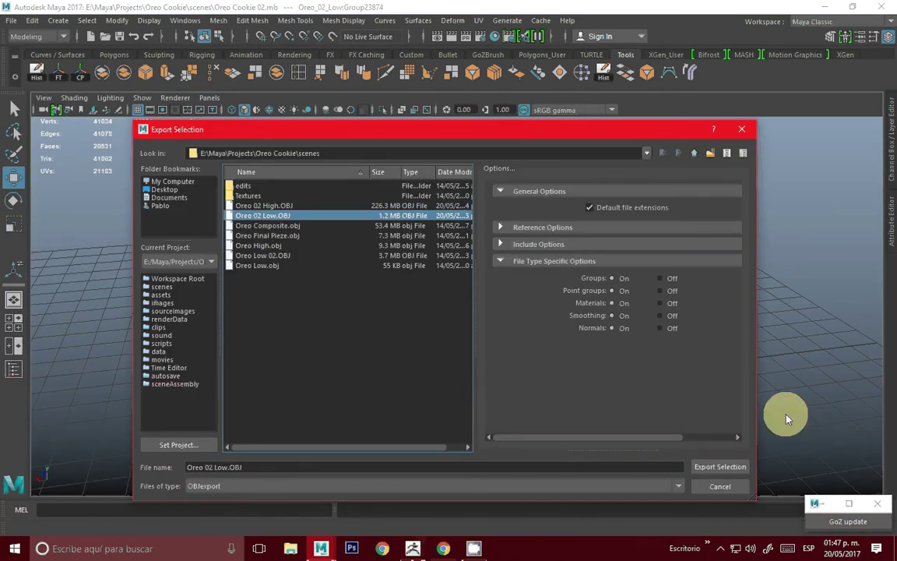
pyautogui.click(727, 473)
pyautogui.click(414, 333)
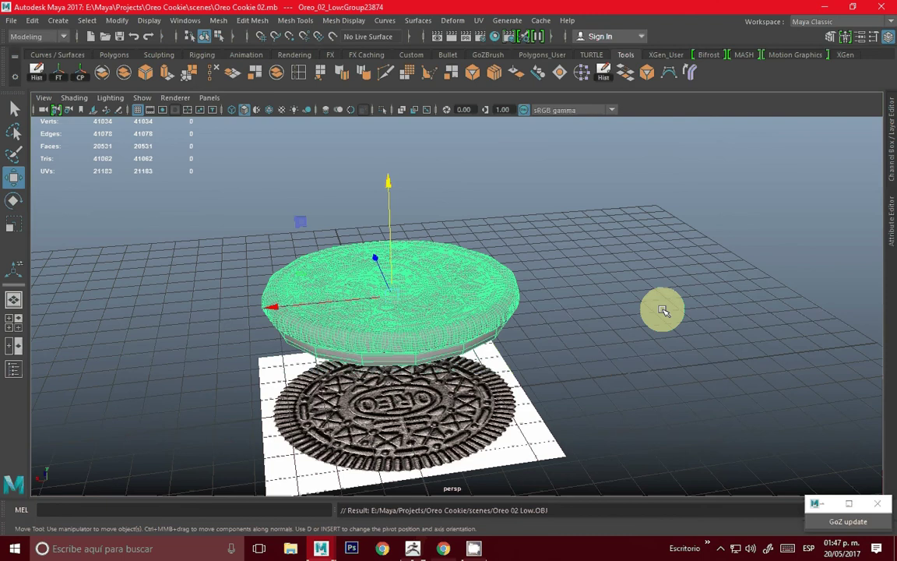
pyautogui.click(825, 6)
pyautogui.click(39, 247)
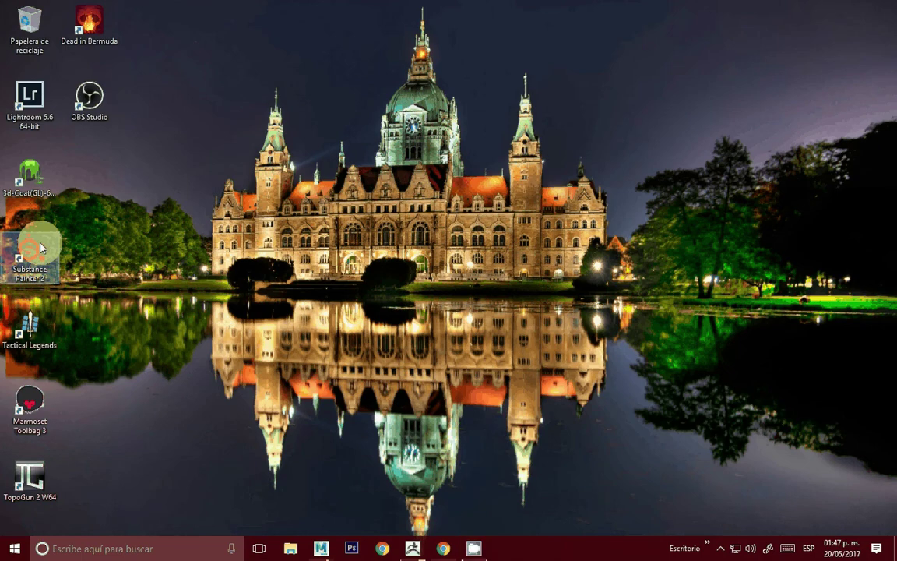
# Launch Substance Painter 2 from its desktop icon, running it past the SmartScreen warning
pyautogui.doubleClick(40, 247)
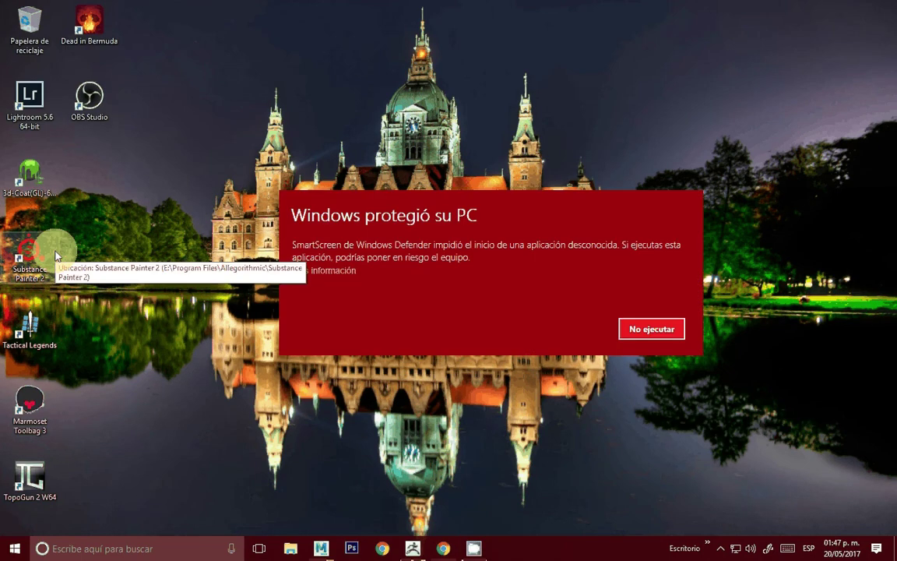
pyautogui.click(324, 271)
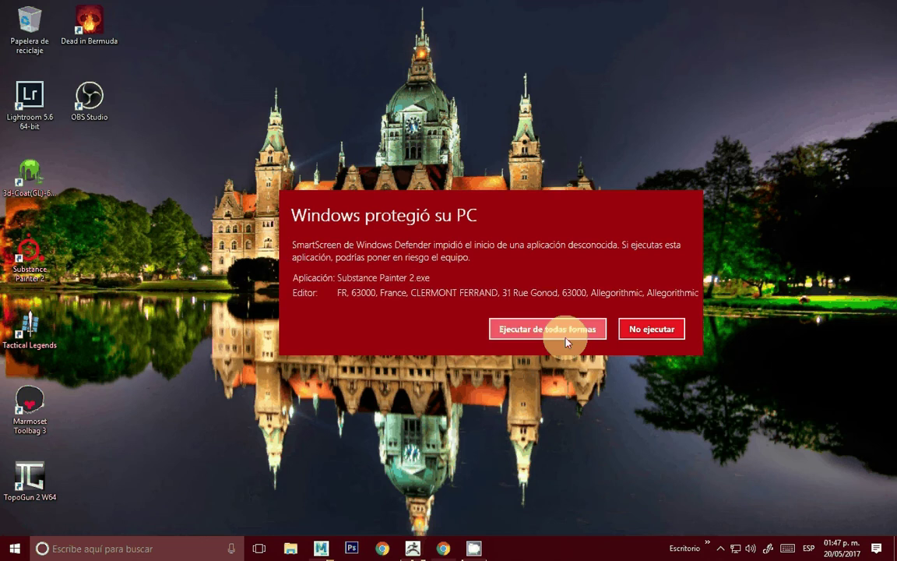
pyautogui.click(559, 331)
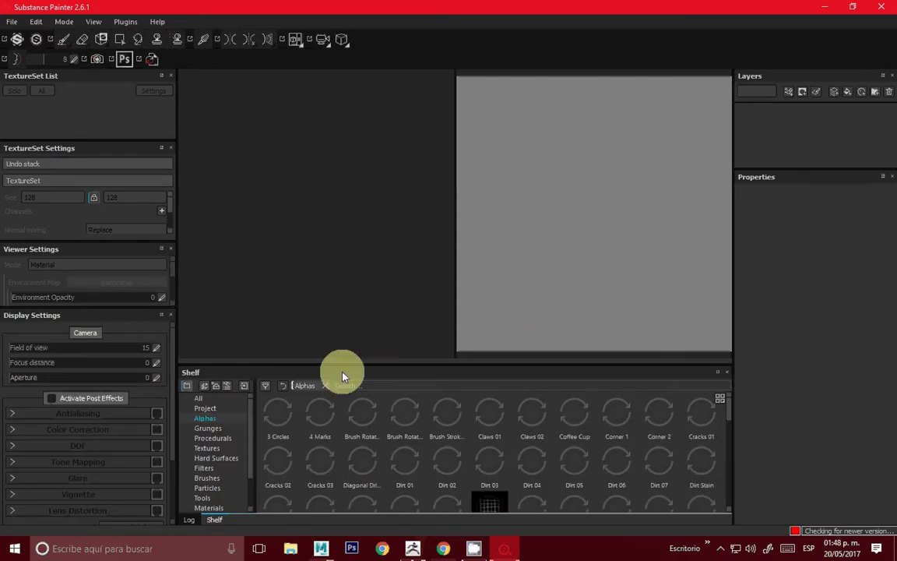
# Start a new project with its document resolution set to 2048
pyautogui.click(12, 22)
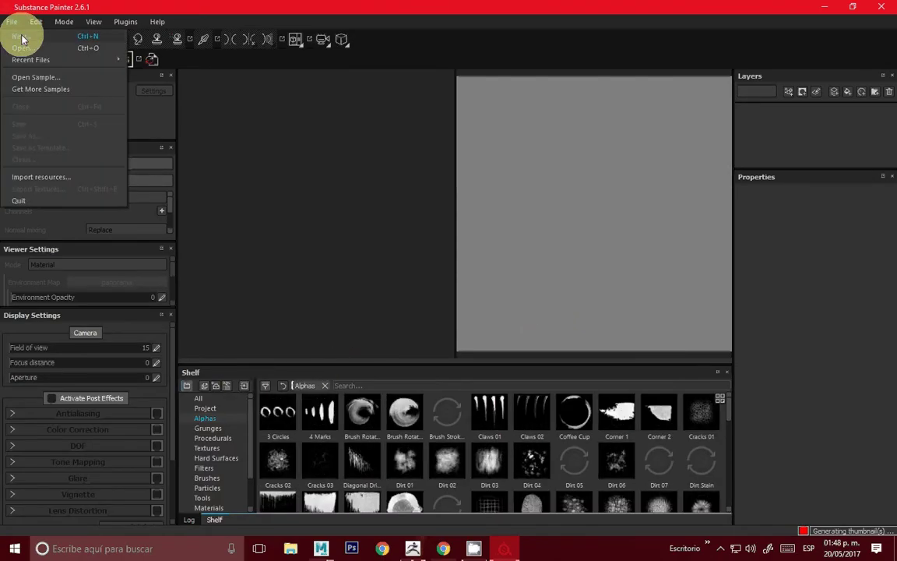
pyautogui.click(39, 49)
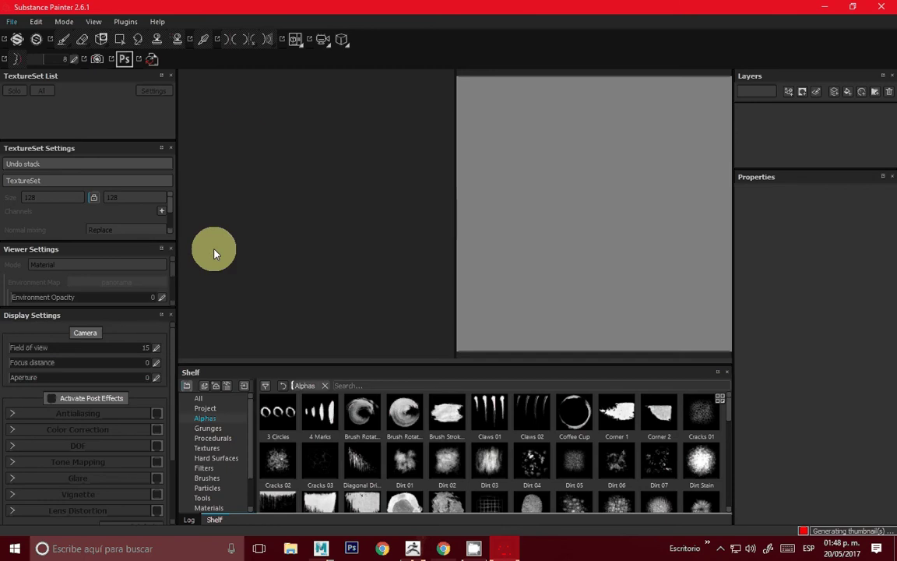
pyautogui.click(17, 39)
pyautogui.click(387, 217)
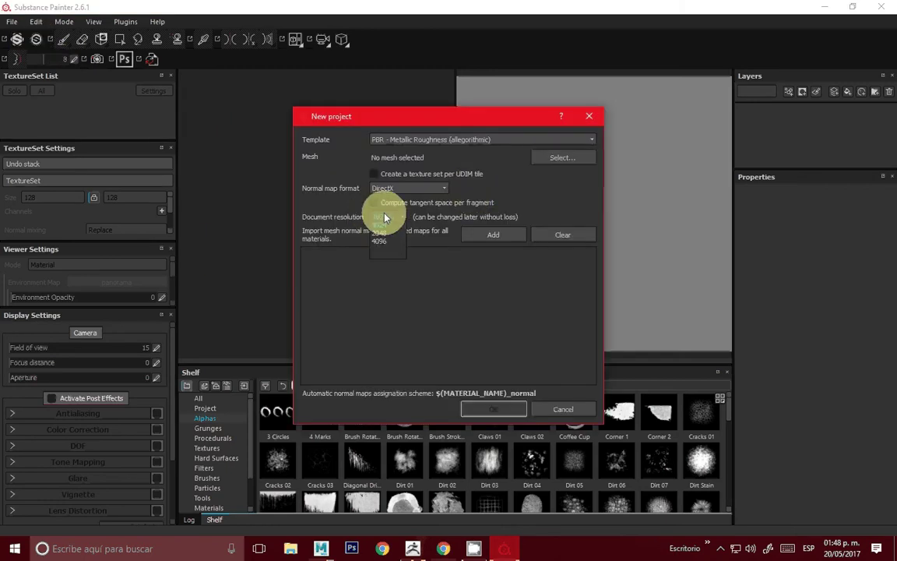
pyautogui.click(389, 261)
# Load Oreo 02 Low from Oreo Cookie/scenes as the mesh and create the project
pyautogui.click(565, 161)
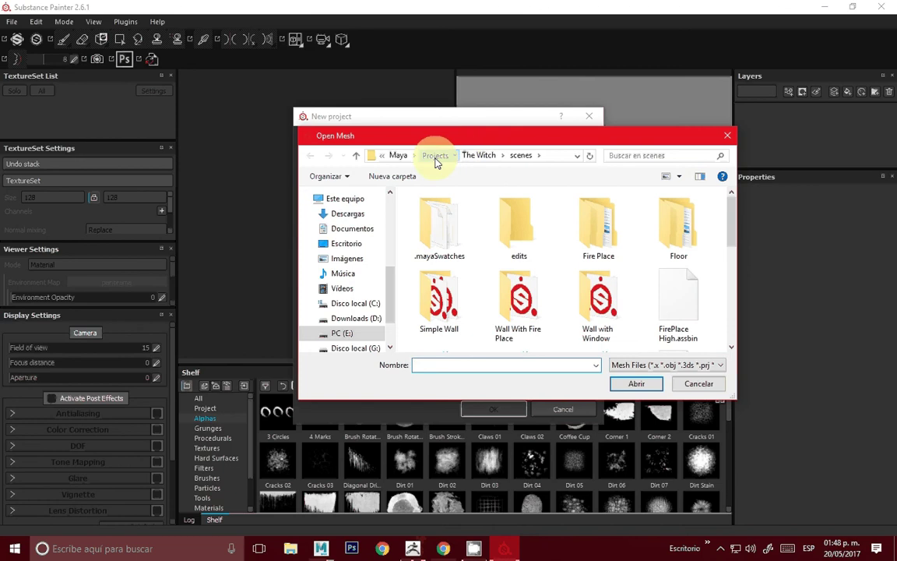
pyautogui.click(435, 156)
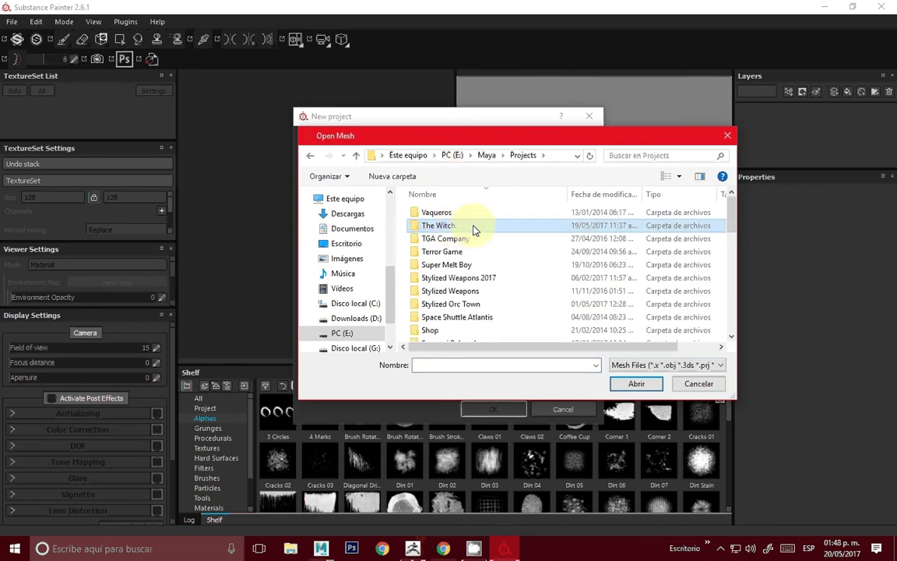
pyautogui.scroll(-5, 451, 225)
pyautogui.doubleClick(448, 222)
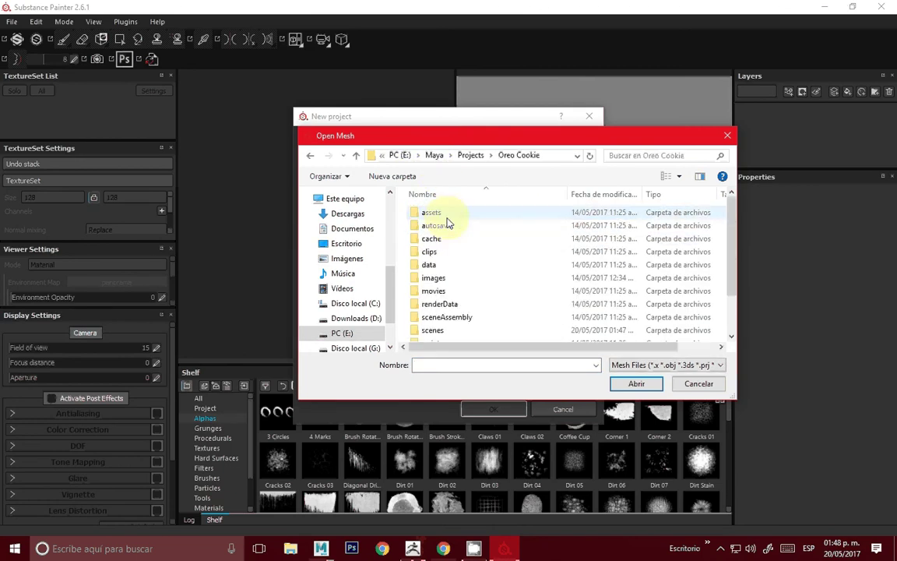
pyautogui.doubleClick(429, 335)
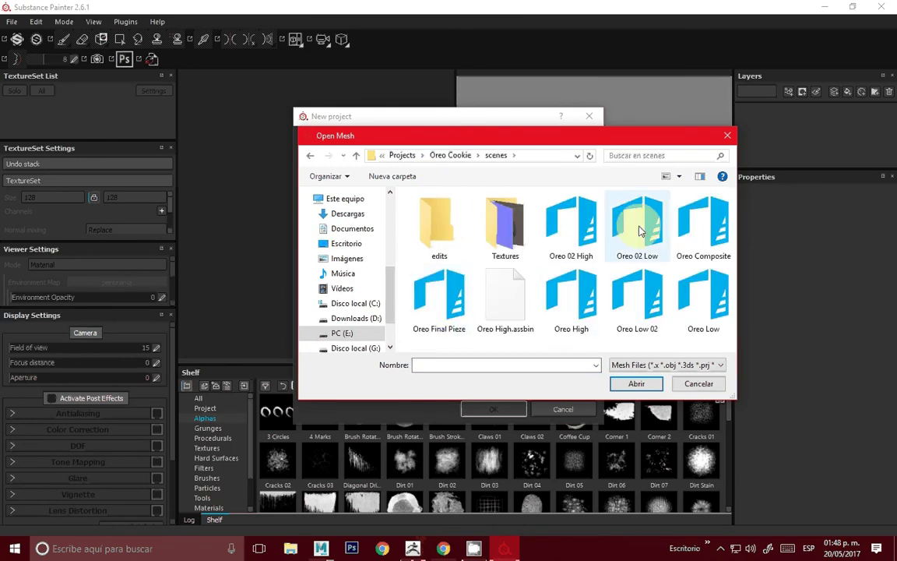
pyautogui.click(633, 233)
pyautogui.click(644, 386)
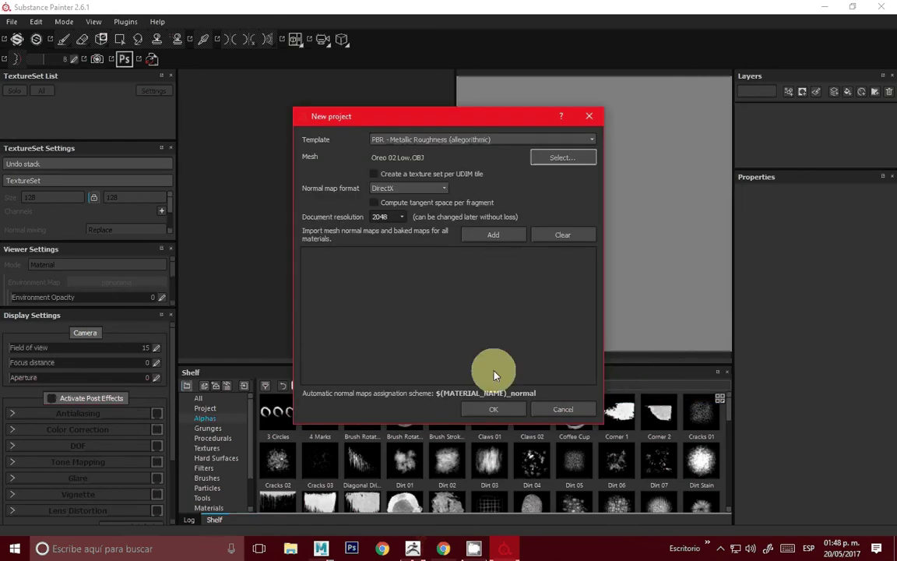
pyautogui.click(497, 409)
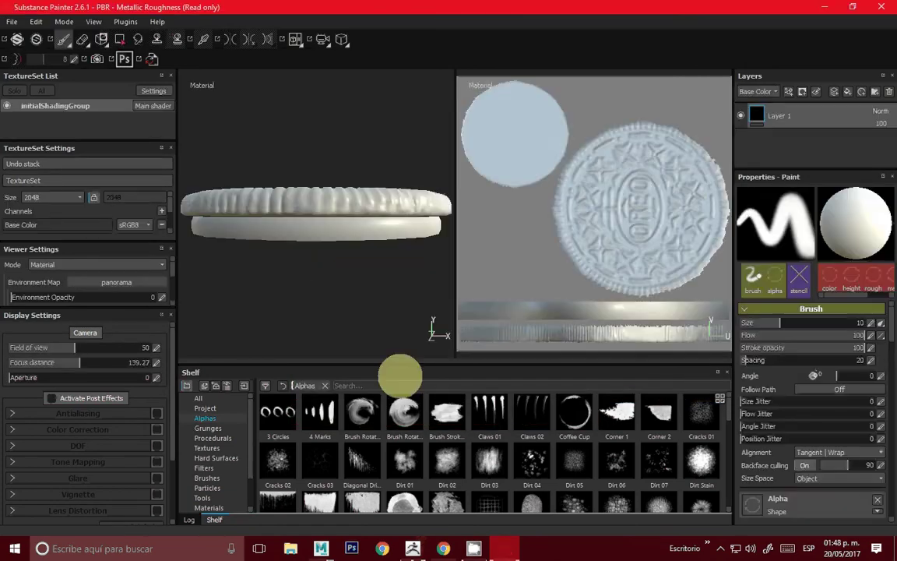
# Shrink the shelf, tilt the cookie view, and open the initialShadingGroup bake settings
pyautogui.moveTo(401, 374); pyautogui.dragTo(399, 430)
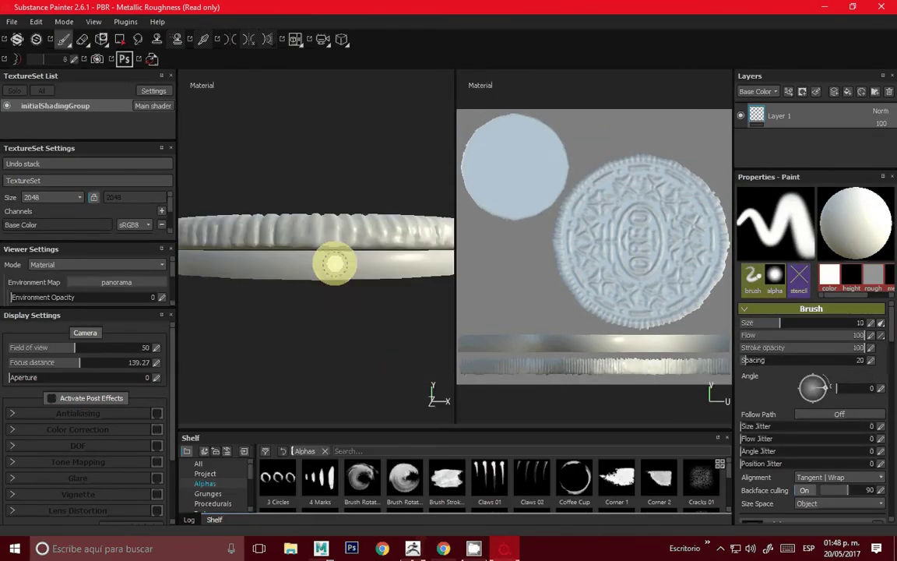
pyautogui.moveTo(330, 265)
pyautogui.keyDown('alt'); pyautogui.mouseDown()
pyautogui.moveTo(363, 291)
pyautogui.moveTo(406, 265)
pyautogui.mouseUp(); pyautogui.keyUp('alt')
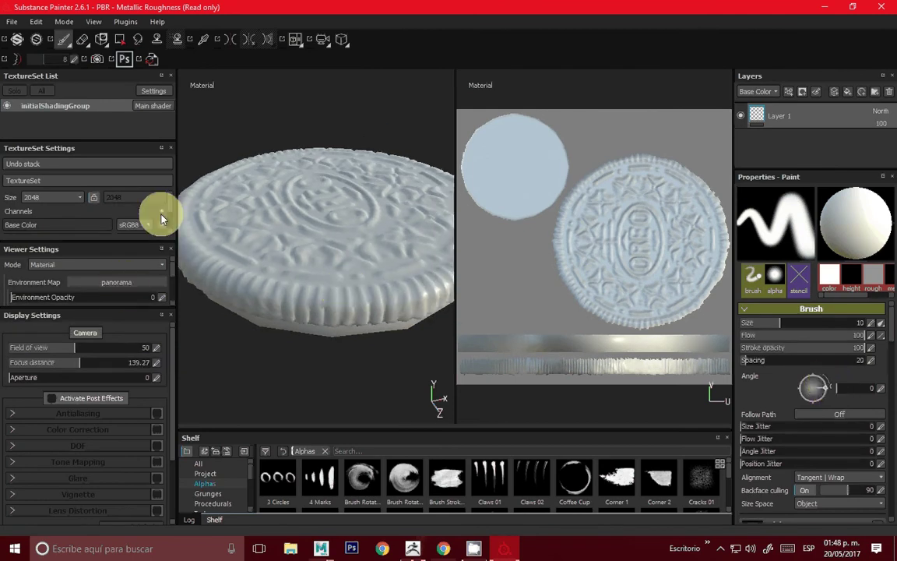
pyautogui.click(161, 215)
pyautogui.scroll(-3, 140, 216)
pyautogui.scroll(-2, 145, 218)
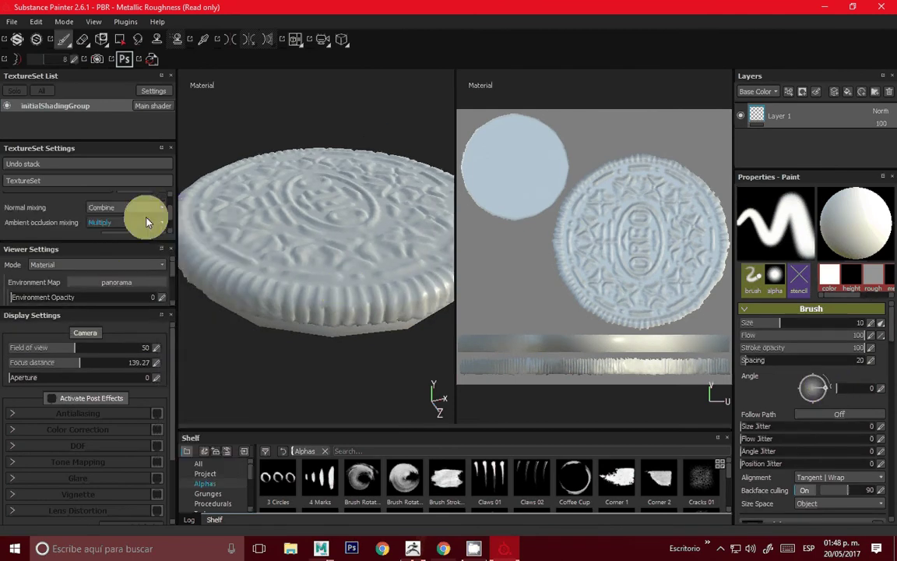
pyautogui.scroll(-2, 148, 222)
pyautogui.click(147, 203)
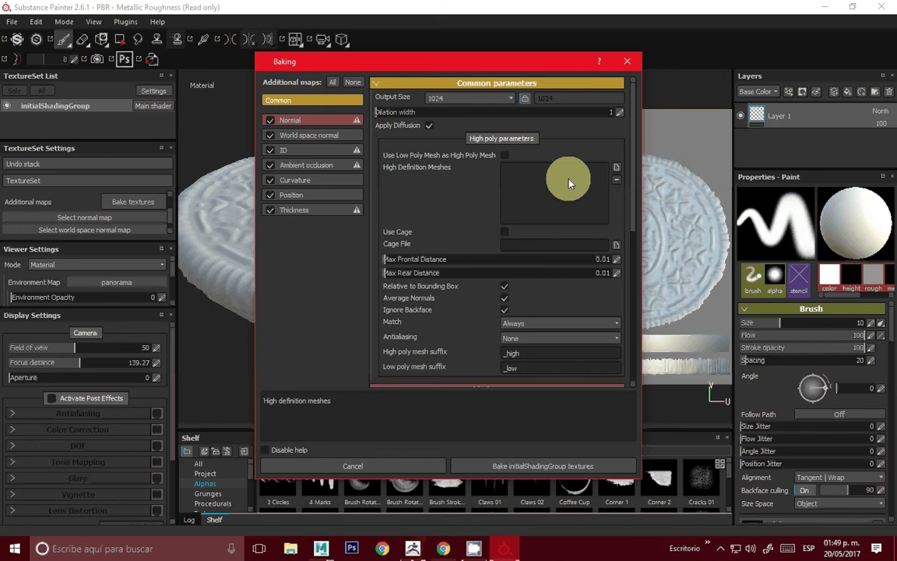
# Enter 0.005 for Max Frontal Distance and Max Rear Distance in the Baking common parameters
pyautogui.click(614, 260)
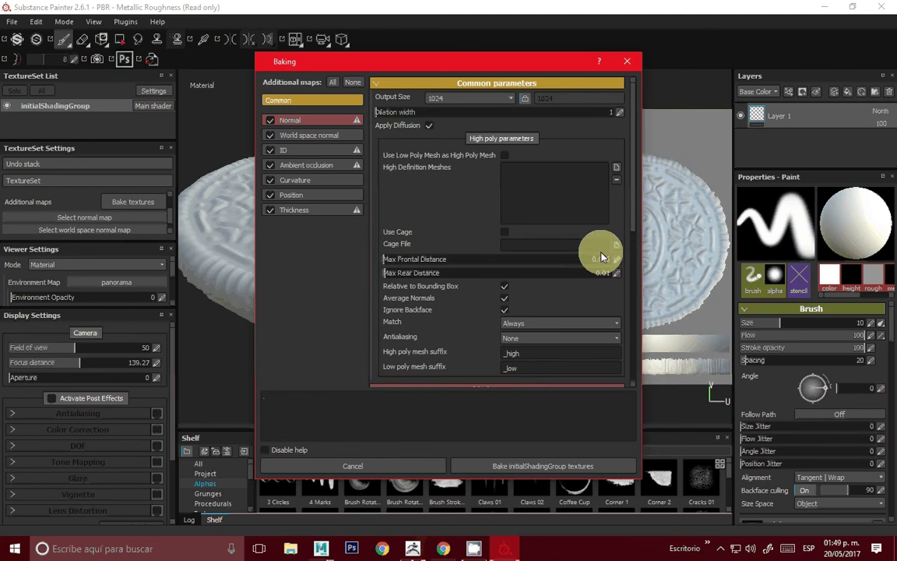
pyautogui.click(619, 272)
pyautogui.write('0.005')
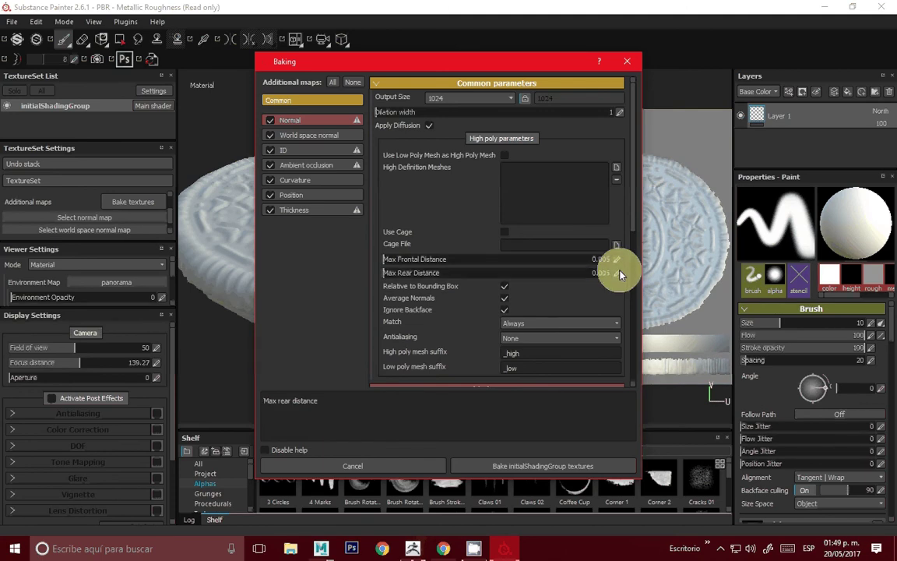
pyautogui.press('Return')
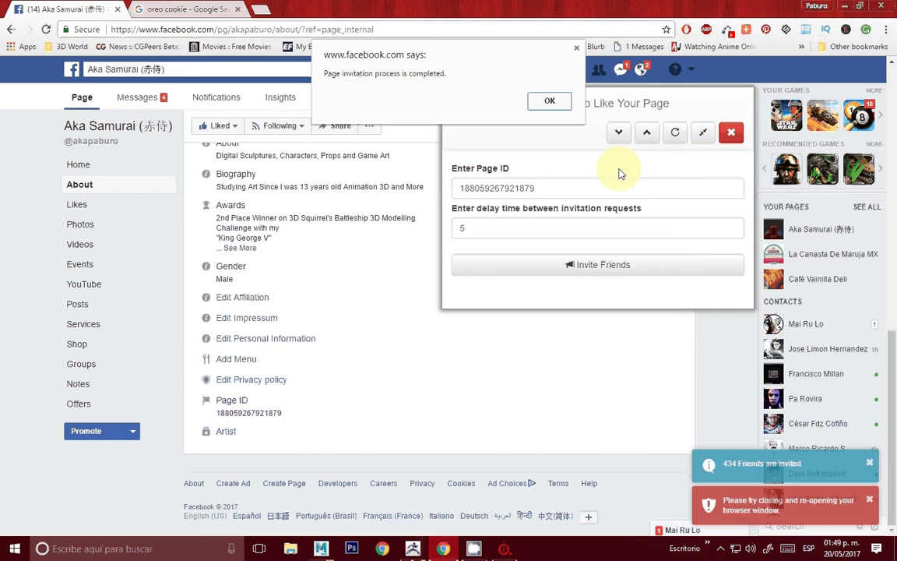
# Return from Chrome to the Substance Painter Baking window via the taskbar
pyautogui.click(506, 548)
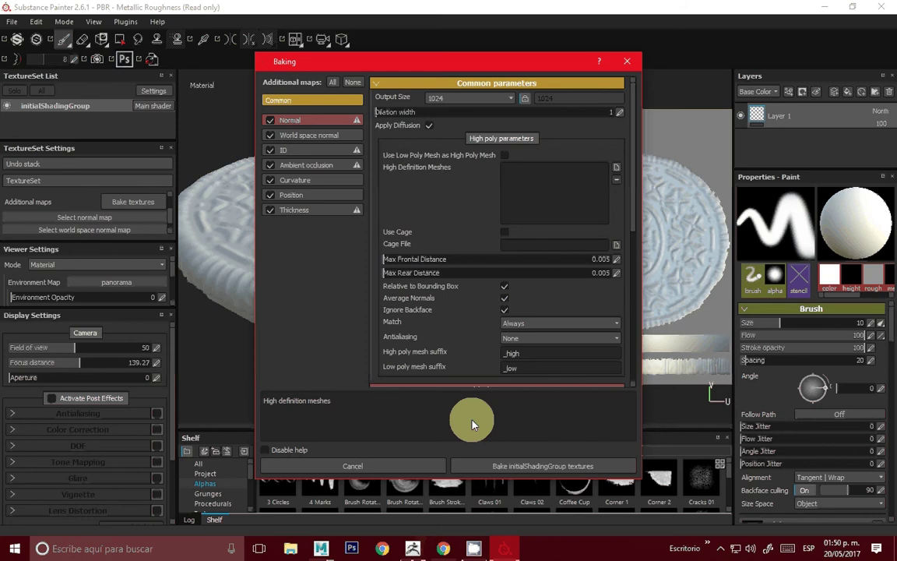
# Add Oreo 02 High as the high-poly mesh, with 2048 output and Subsampling 4x4 antialiasing
pyautogui.click(616, 169)
pyautogui.click(533, 171)
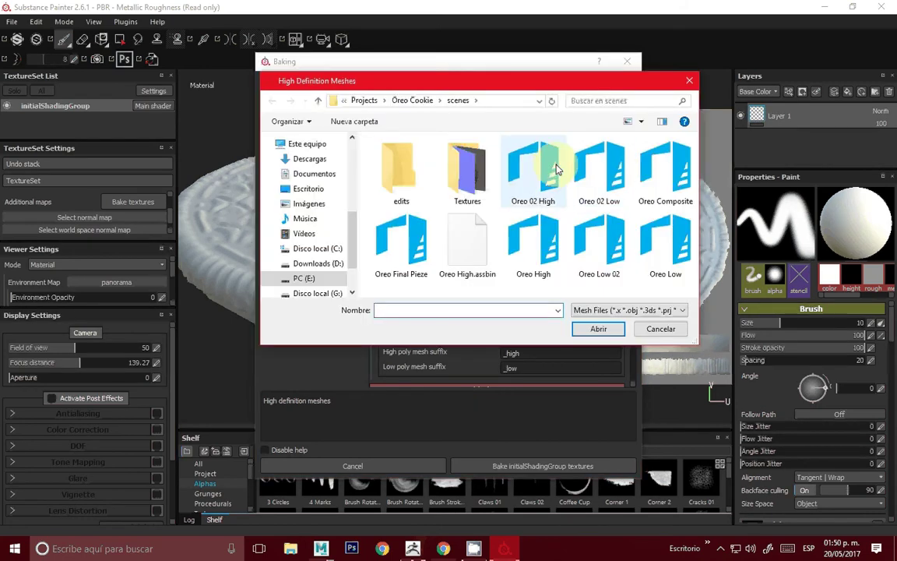
pyautogui.click(595, 328)
pyautogui.click(487, 99)
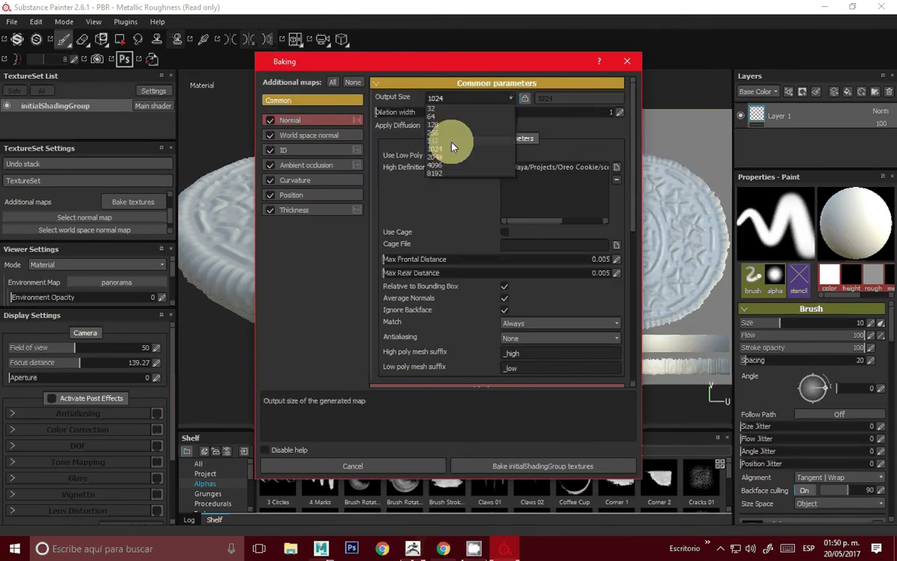
pyautogui.click(451, 157)
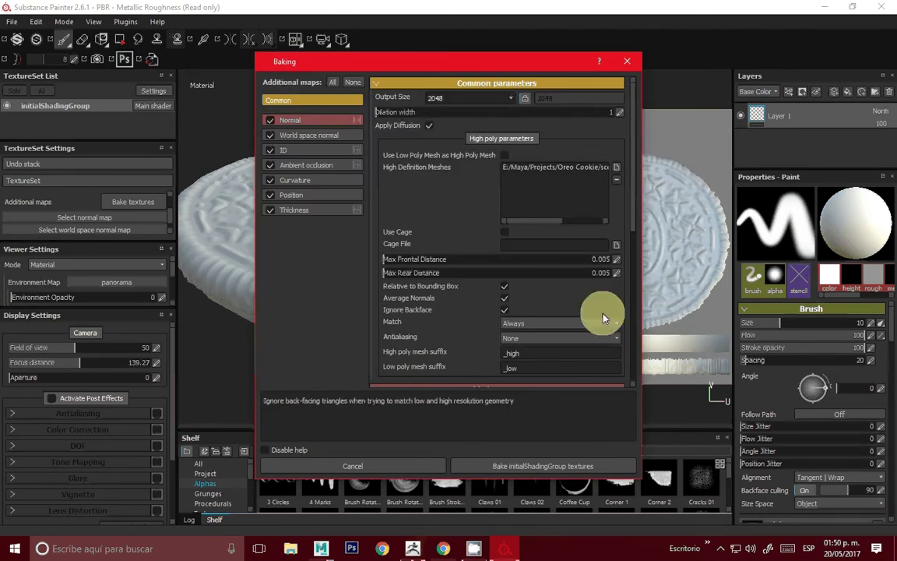
pyautogui.click(560, 343)
pyautogui.click(553, 363)
# Run the initialShadingGroup texture bake to project the high-poly normal detail
pyautogui.click(581, 467)
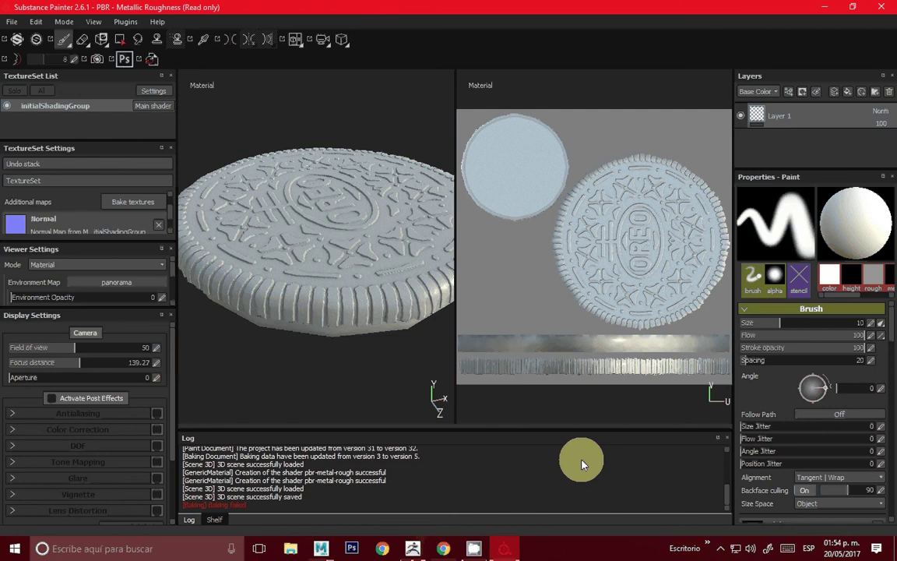
# Open the asset shelf and orbit the cookie to show its embossed OREO top face
pyautogui.scroll(3, 363, 267)
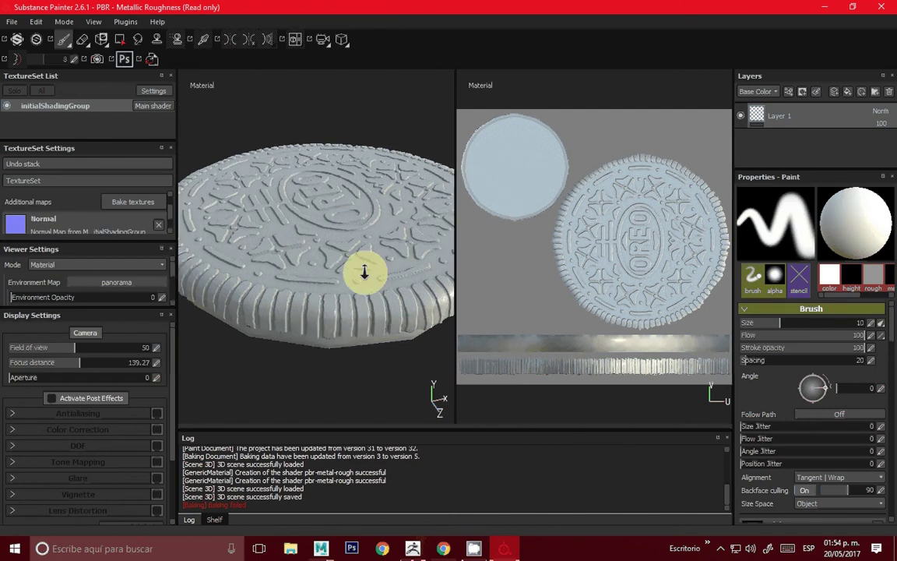
pyautogui.scroll(3, 315, 305)
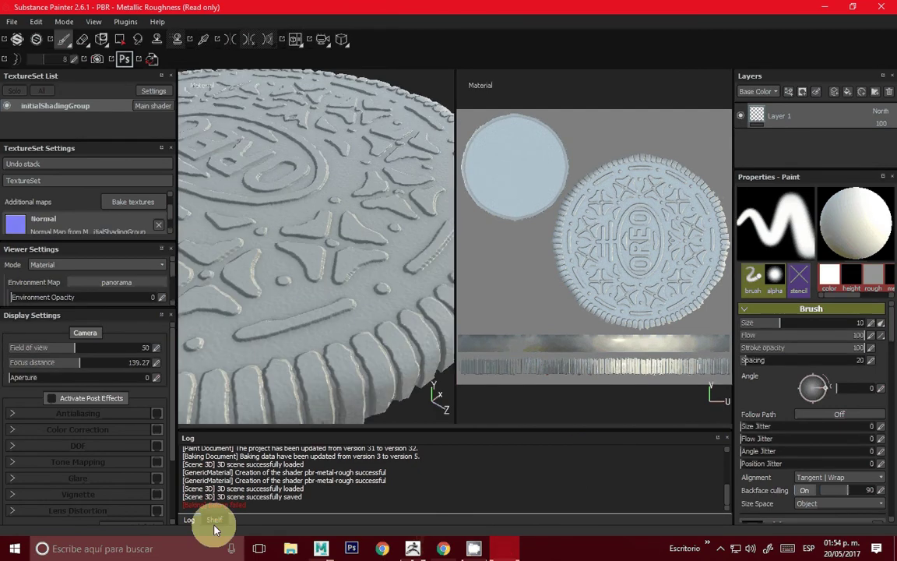
pyautogui.click(214, 520)
pyautogui.moveTo(256, 282)
pyautogui.keyDown('alt'); pyautogui.mouseDown()
pyautogui.moveTo(389, 203)
pyautogui.moveTo(370, 287)
pyautogui.moveTo(394, 158)
pyautogui.moveTo(291, 176)
pyautogui.moveTo(274, 235)
pyautogui.moveTo(348, 267)
pyautogui.moveTo(313, 281)
pyautogui.moveTo(316, 286)
pyautogui.moveTo(294, 244)
pyautogui.moveTo(303, 250)
pyautogui.mouseUp(); pyautogui.keyUp('alt')
pyautogui.scroll(-3, 393, 159)
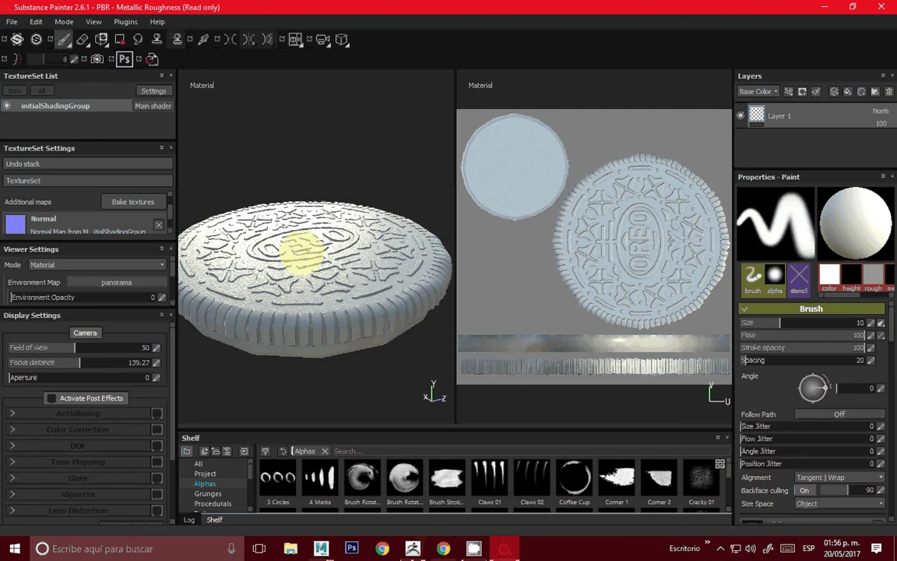
pyautogui.moveTo(298, 247)
pyautogui.keyDown('alt'); pyautogui.mouseDown()
pyautogui.moveTo(320, 250)
pyautogui.moveTo(294, 287)
pyautogui.moveTo(365, 277)
pyautogui.moveTo(338, 285)
pyautogui.moveTo(354, 293)
pyautogui.moveTo(327, 421)
pyautogui.moveTo(315, 346)
pyautogui.mouseUp(); pyautogui.keyUp('alt')
# Add a fill layer above Layer 1 and adjust its Height value
pyautogui.click(209, 487)
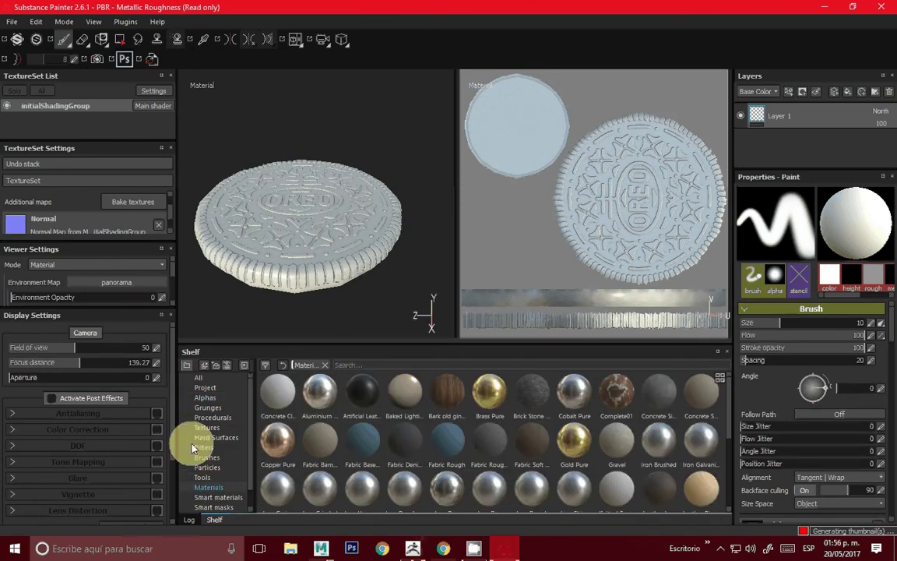
pyautogui.scroll(-5, 401, 411)
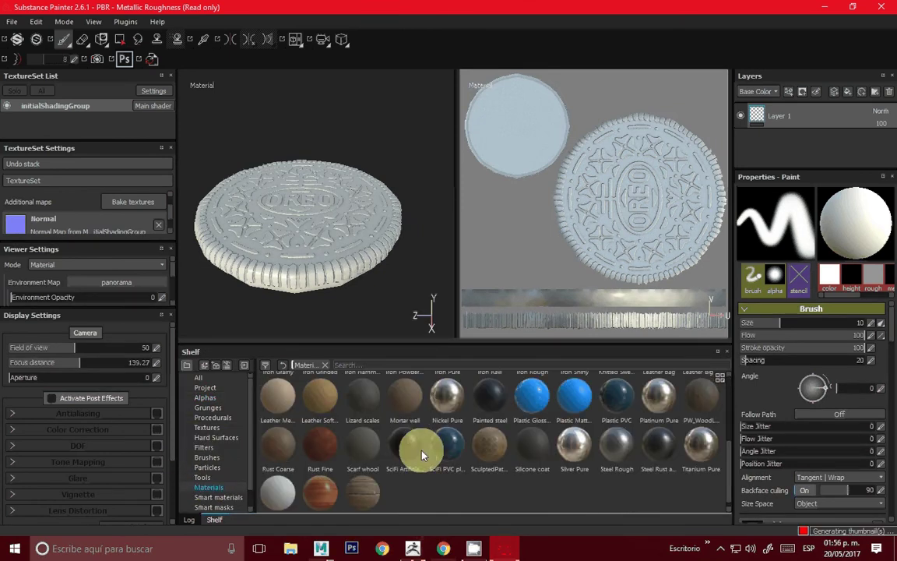
pyautogui.scroll(-1, 221, 448)
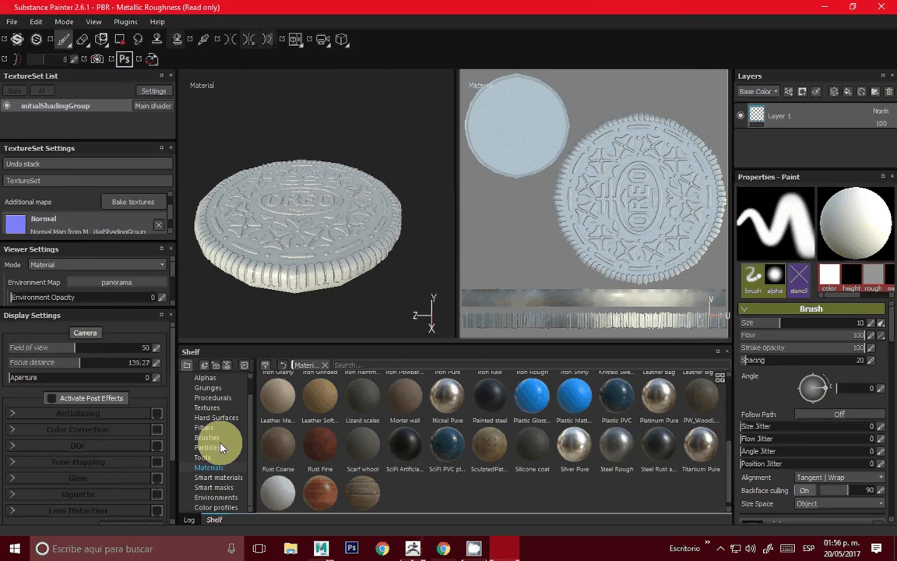
pyautogui.click(834, 92)
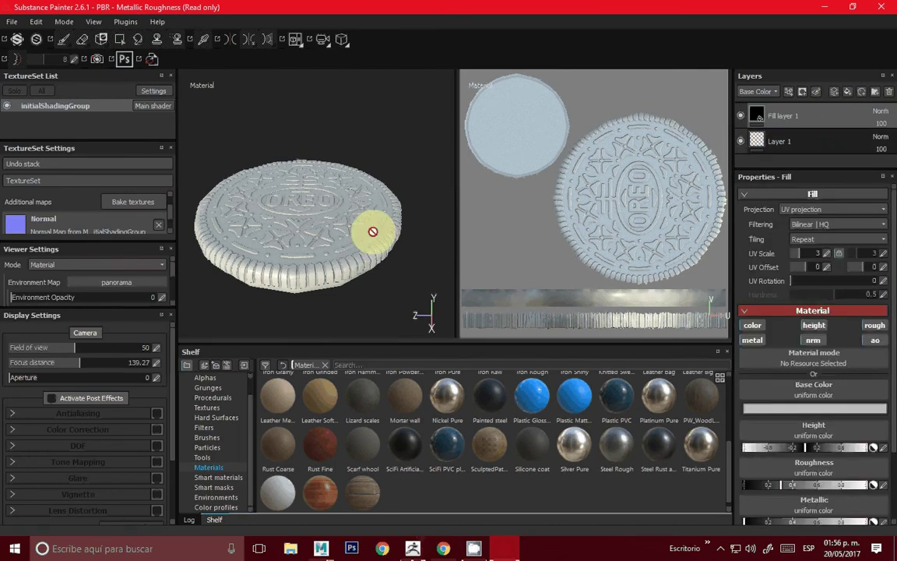
pyautogui.keyDown('alt'); pyautogui.moveTo(373, 231); pyautogui.dragTo(334, 274); pyautogui.keyUp('alt')
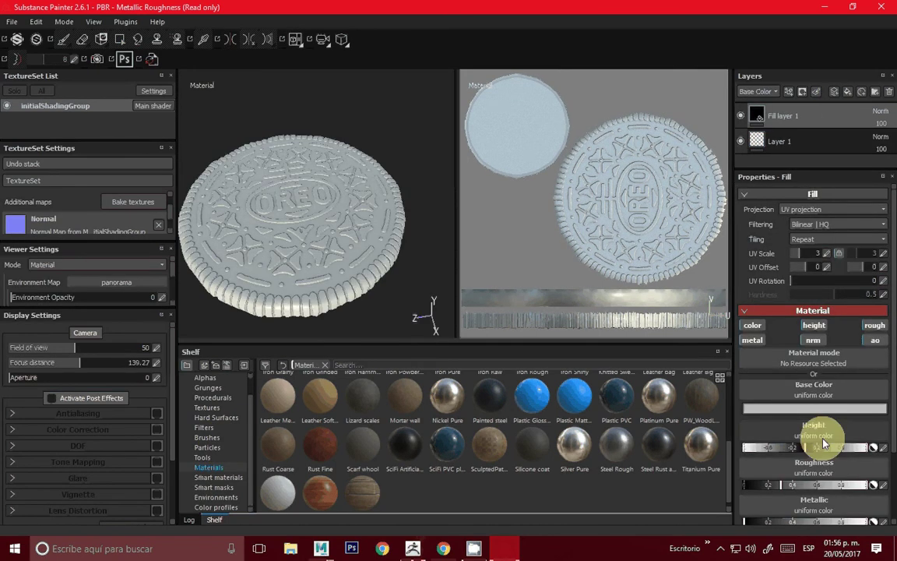
pyautogui.moveTo(824, 443); pyautogui.dragTo(876, 455)
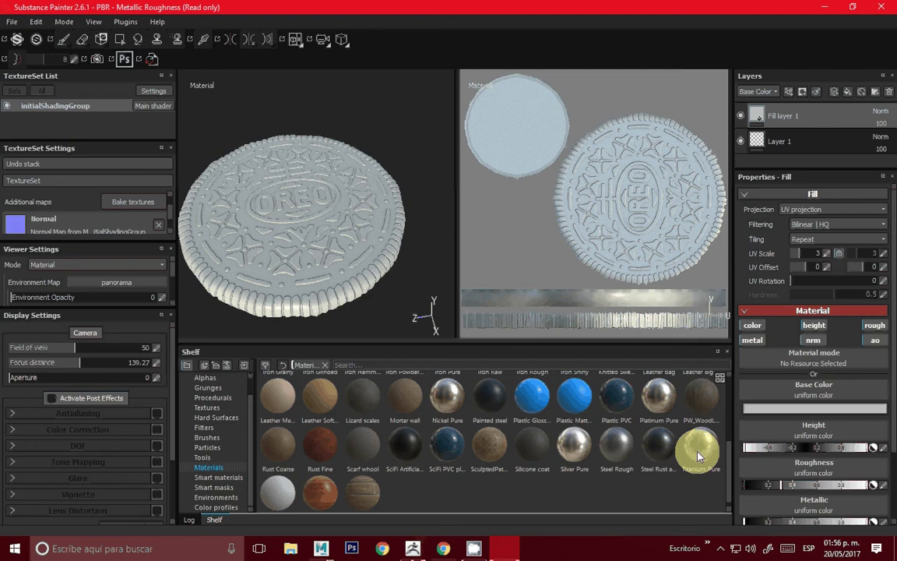
# Browse the smart materials and smart masks on the shelf, ending back on the Materials library
pyautogui.click(222, 478)
pyautogui.click(213, 488)
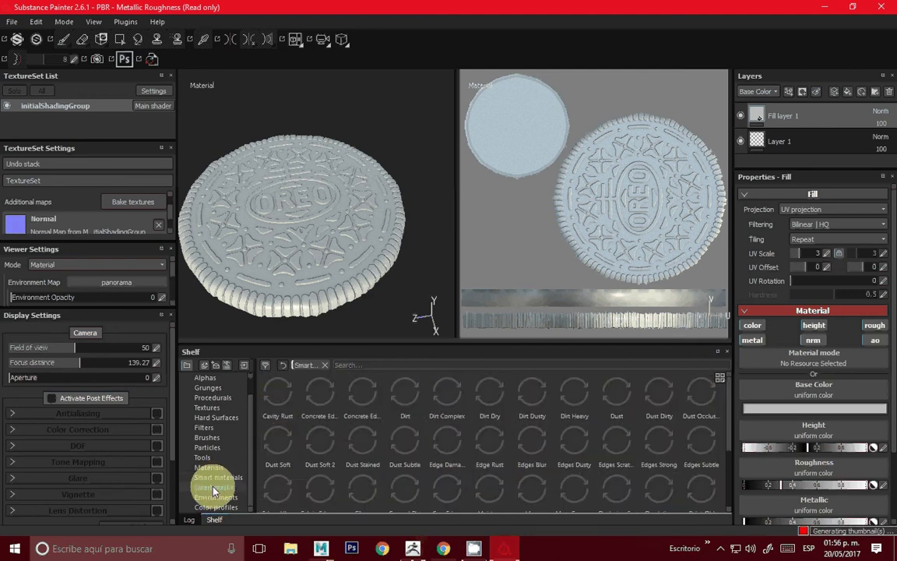
pyautogui.click(209, 466)
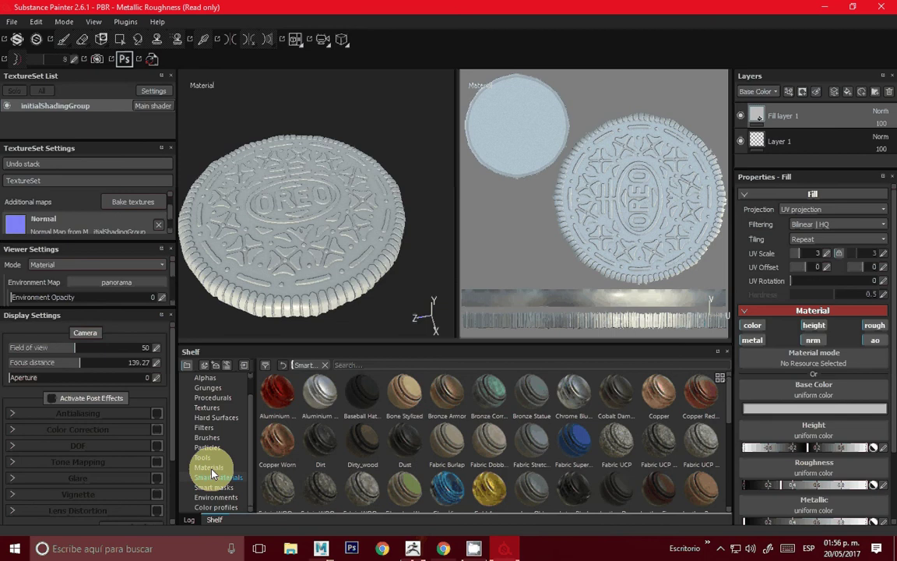
pyautogui.click(216, 479)
pyautogui.click(214, 470)
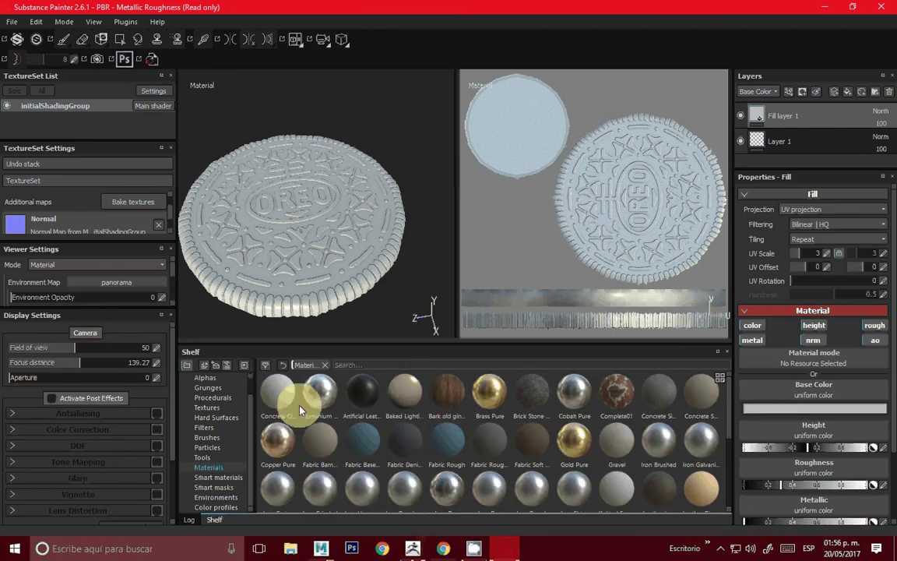
pyautogui.scroll(-5, 455, 456)
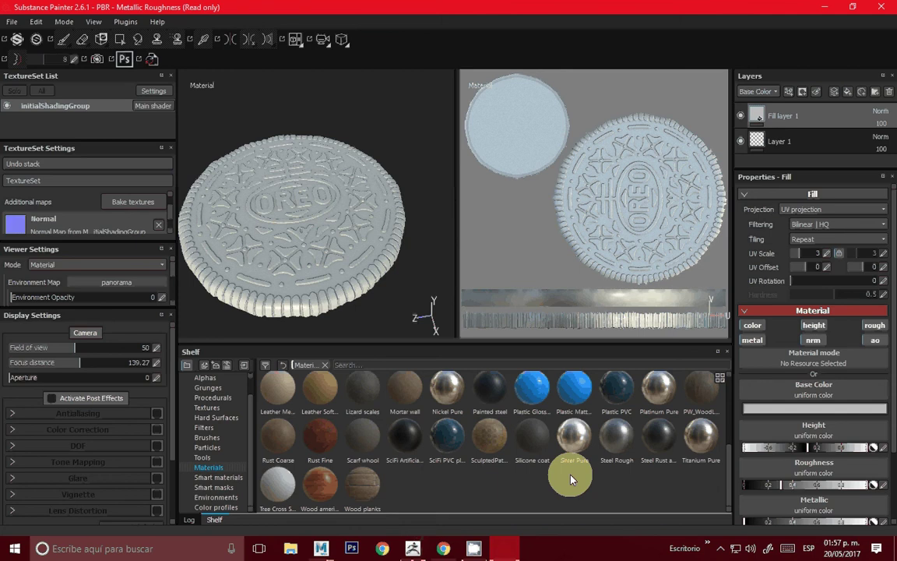
pyautogui.scroll(3, 417, 434)
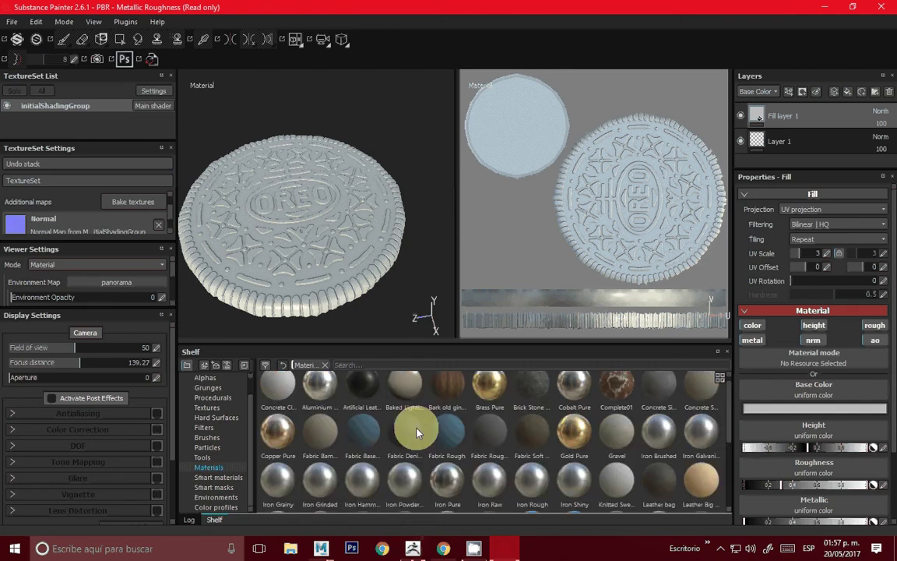
pyautogui.moveTo(447, 479)
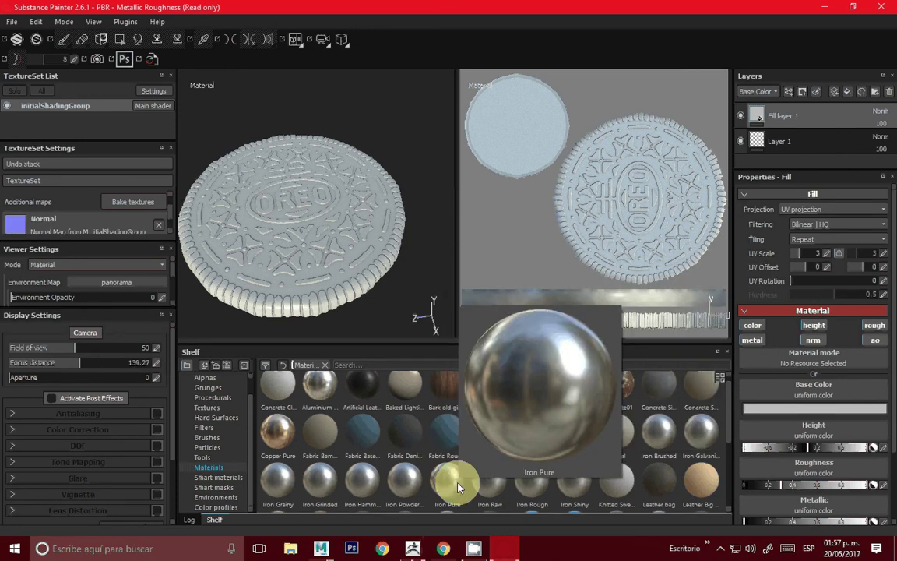
pyautogui.scroll(1, 727, 427)
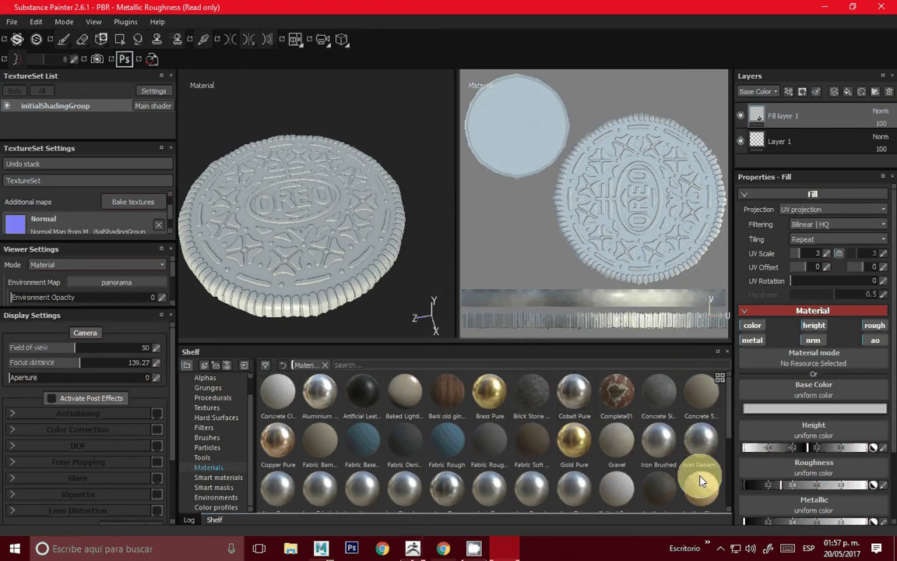
pyautogui.moveTo(658, 393)
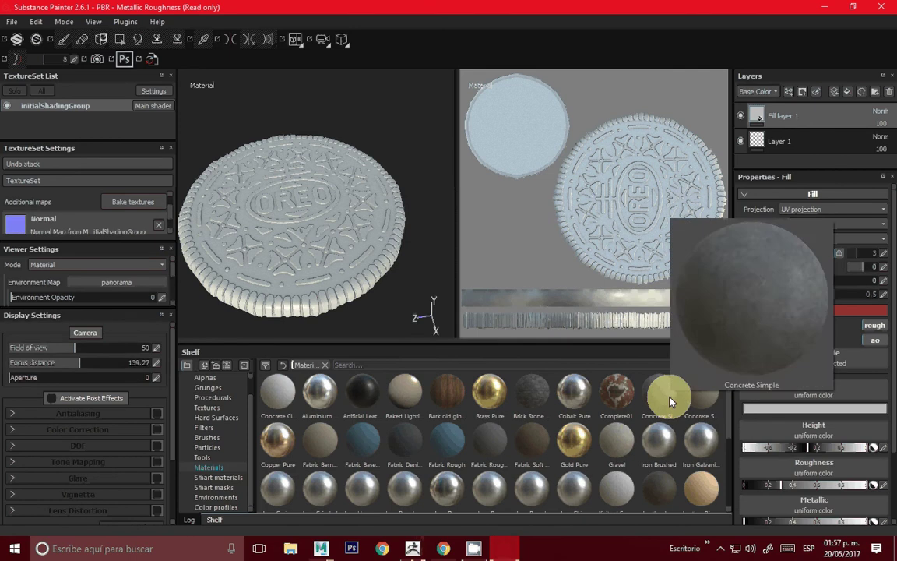
pyautogui.scroll(-5, 670, 402)
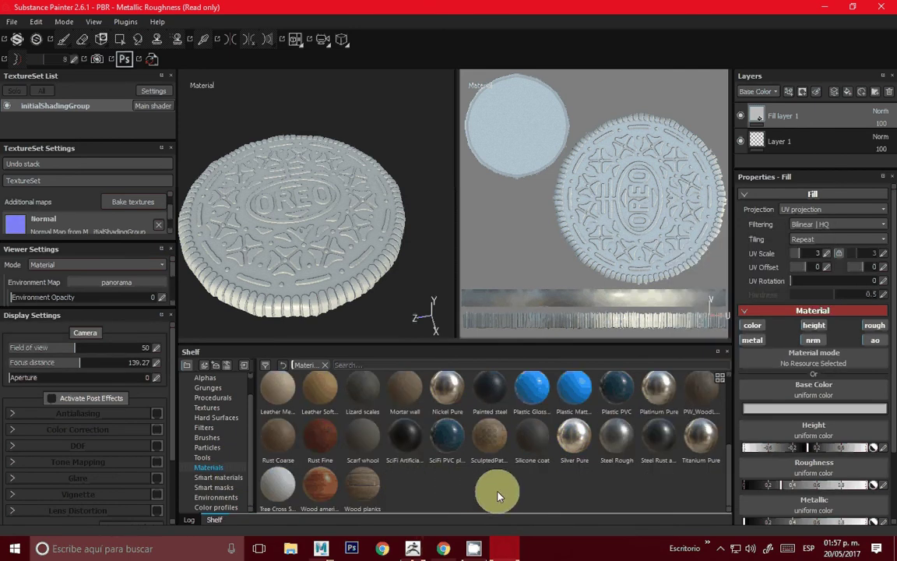
pyautogui.scroll(5, 514, 494)
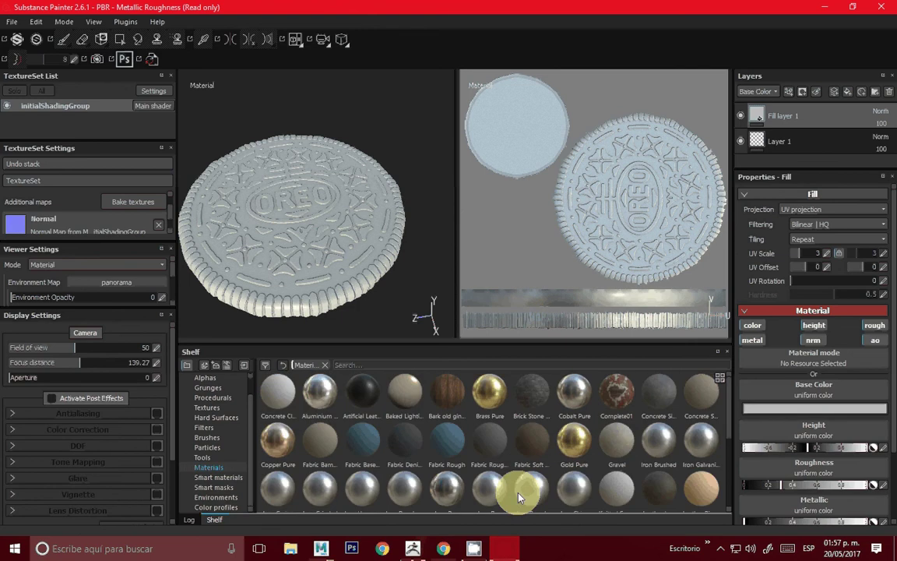
# Apply the Iron Rough material as a new layer on the cookie and lower its roughness to minimum
pyautogui.moveTo(520, 497)
pyautogui.mouseDown()
pyautogui.moveTo(788, 91)
pyautogui.moveTo(799, 95)
pyautogui.mouseUp()
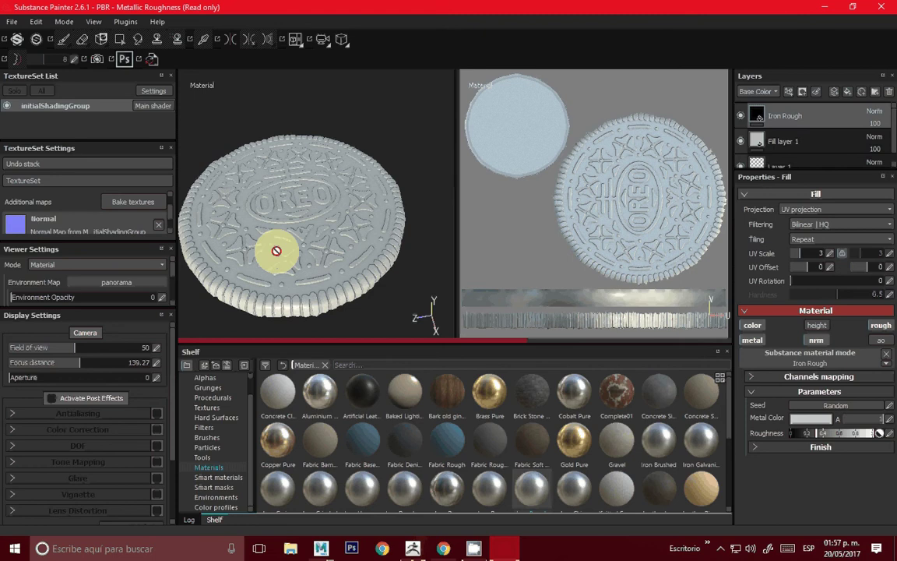
pyautogui.moveTo(276, 251)
pyautogui.keyDown('alt'); pyautogui.mouseDown()
pyautogui.moveTo(307, 219)
pyautogui.moveTo(351, 234)
pyautogui.moveTo(401, 176)
pyautogui.moveTo(373, 194)
pyautogui.mouseUp(); pyautogui.keyUp('alt')
pyautogui.moveTo(373, 194)
pyautogui.keyDown('alt'); pyautogui.mouseDown(button='right')
pyautogui.moveTo(333, 202)
pyautogui.moveTo(335, 191)
pyautogui.mouseUp(button='right'); pyautogui.keyUp('alt')
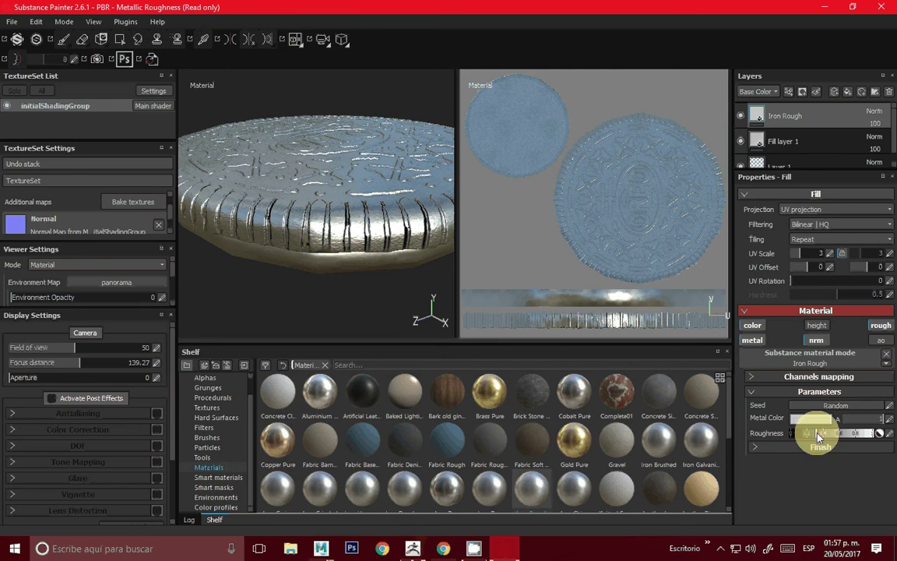
pyautogui.moveTo(818, 433); pyautogui.dragTo(782, 439)
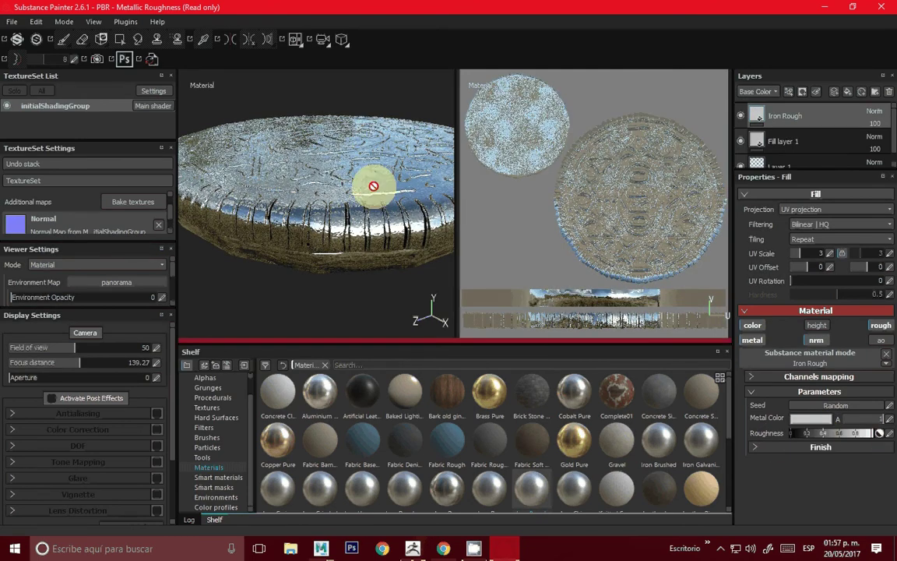
pyautogui.keyDown('alt'); pyautogui.moveTo(374, 185); pyautogui.dragTo(358, 234); pyautogui.keyUp('alt')
# Disable Iron Rough's color and normal channels and set its metal colour to near-white (0.946)
pyautogui.click(753, 325)
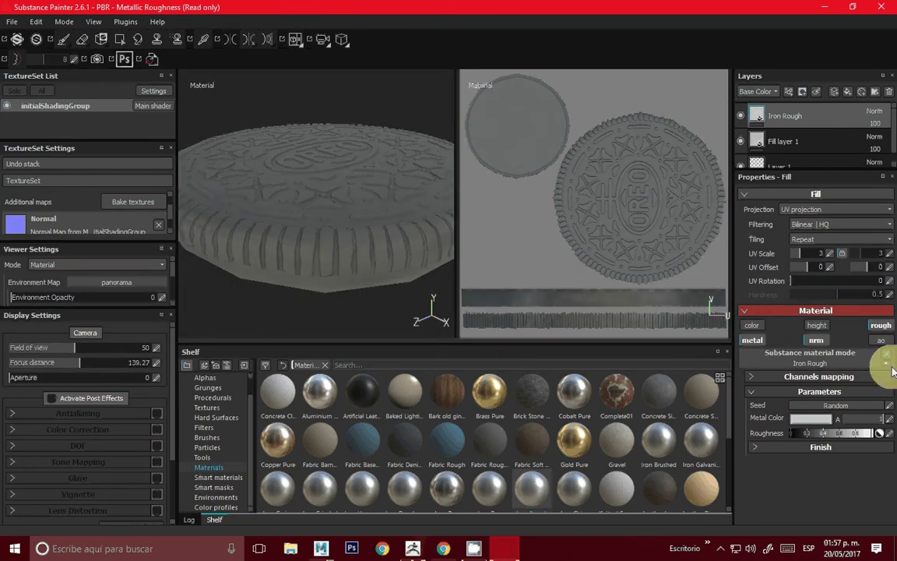
pyautogui.click(815, 340)
pyautogui.moveTo(352, 226)
pyautogui.keyDown('alt'); pyautogui.mouseDown()
pyautogui.moveTo(337, 202)
pyautogui.moveTo(375, 245)
pyautogui.moveTo(366, 226)
pyautogui.mouseUp(); pyautogui.keyUp('alt')
pyautogui.click(822, 421)
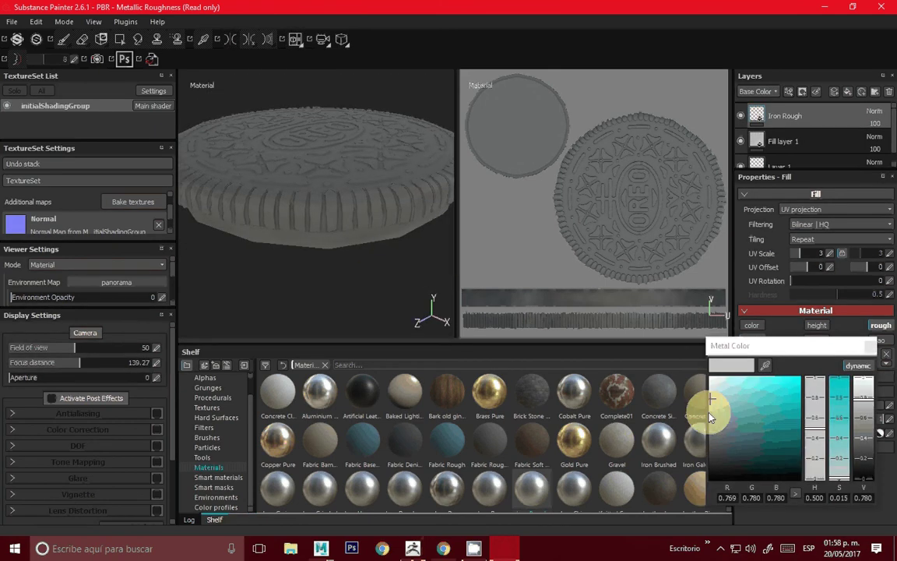
pyautogui.moveTo(710, 418); pyautogui.dragTo(351, 239)
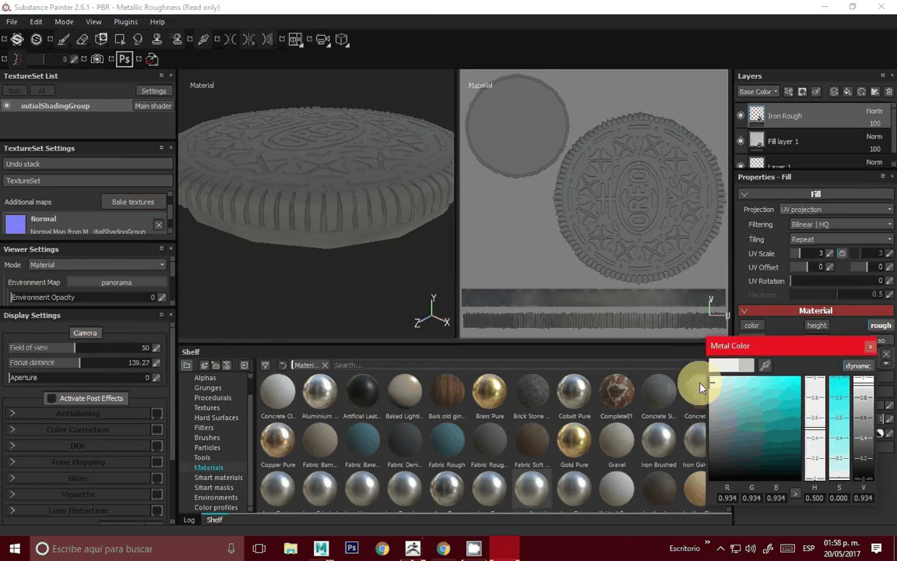
pyautogui.click(870, 346)
pyautogui.moveTo(208, 137)
pyautogui.keyDown('alt'); pyautogui.mouseDown()
pyautogui.moveTo(250, 144)
pyautogui.moveTo(183, 191)
pyautogui.moveTo(194, 185)
pyautogui.mouseUp(); pyautogui.keyUp('alt')
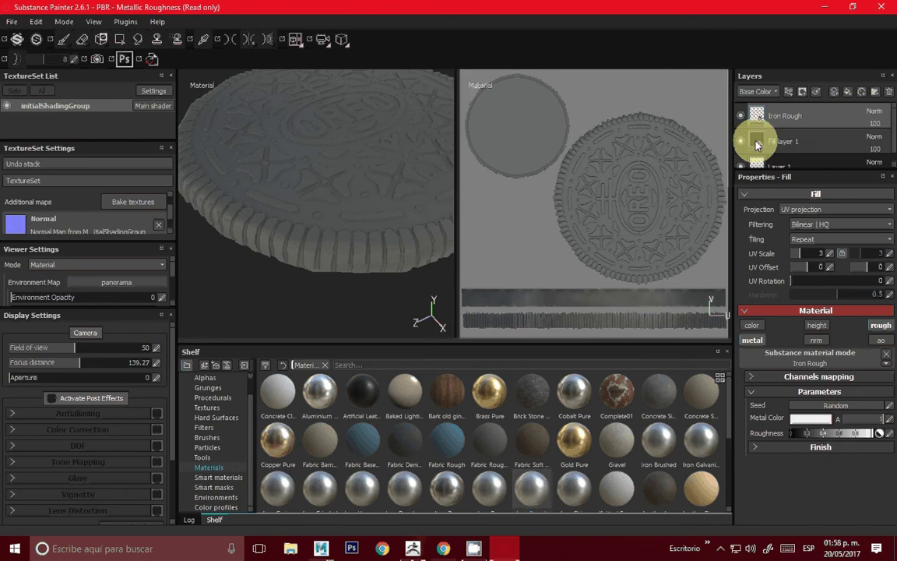
# Give Fill layer 1 a warm off-white base colour of 0.869/0.829/0.829
pyautogui.click(749, 144)
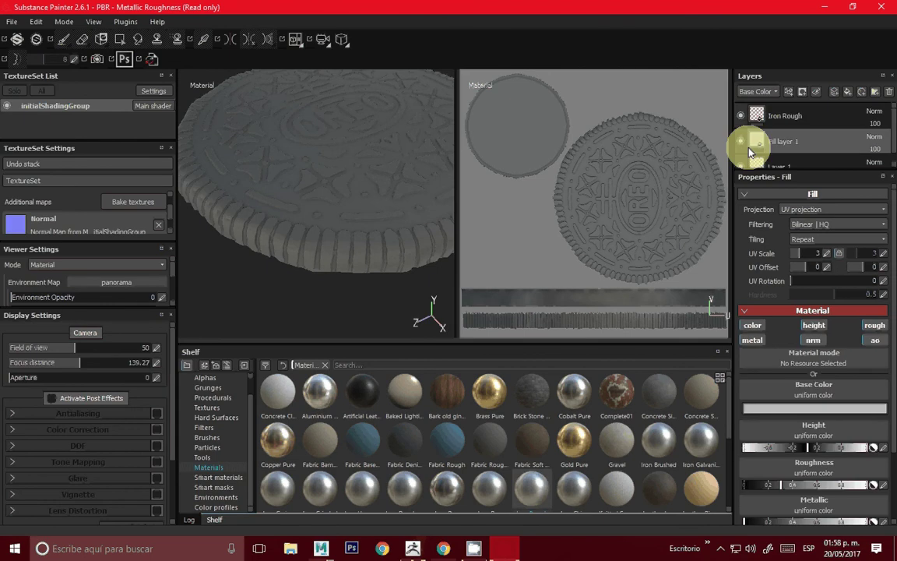
pyautogui.click(813, 410)
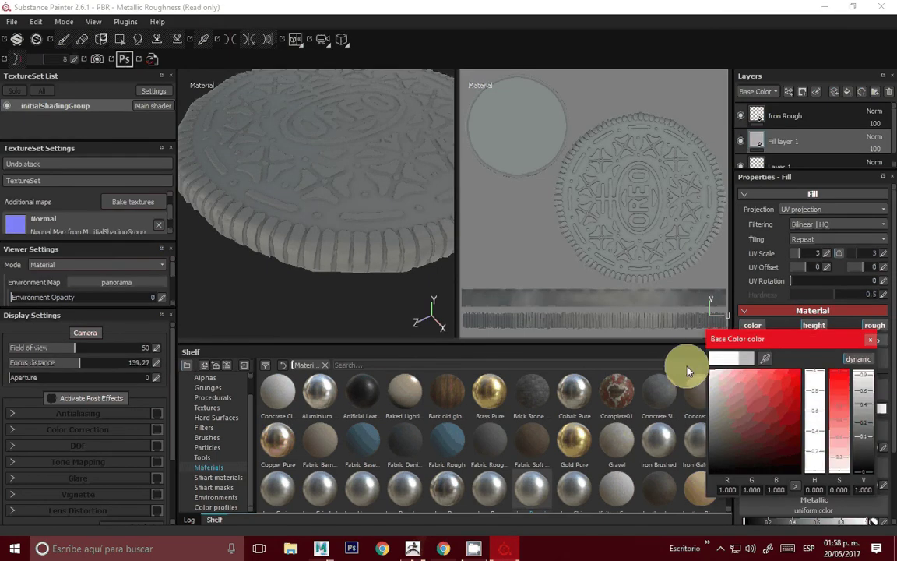
pyautogui.click(710, 380)
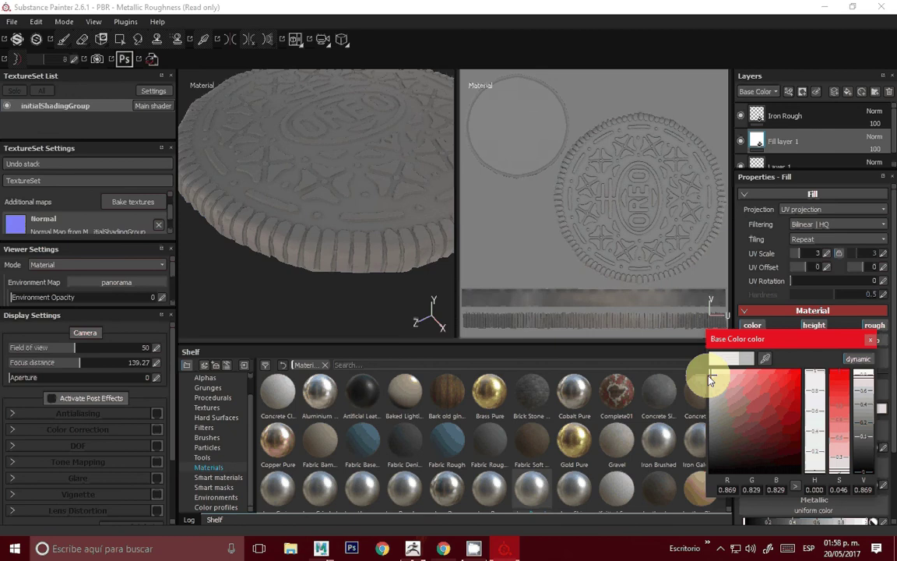
pyautogui.click(869, 341)
pyautogui.moveTo(436, 230)
pyautogui.keyDown('alt'); pyautogui.mouseDown()
pyautogui.moveTo(311, 140)
pyautogui.moveTo(168, 140)
pyautogui.moveTo(315, 261)
pyautogui.mouseUp(); pyautogui.keyUp('alt')
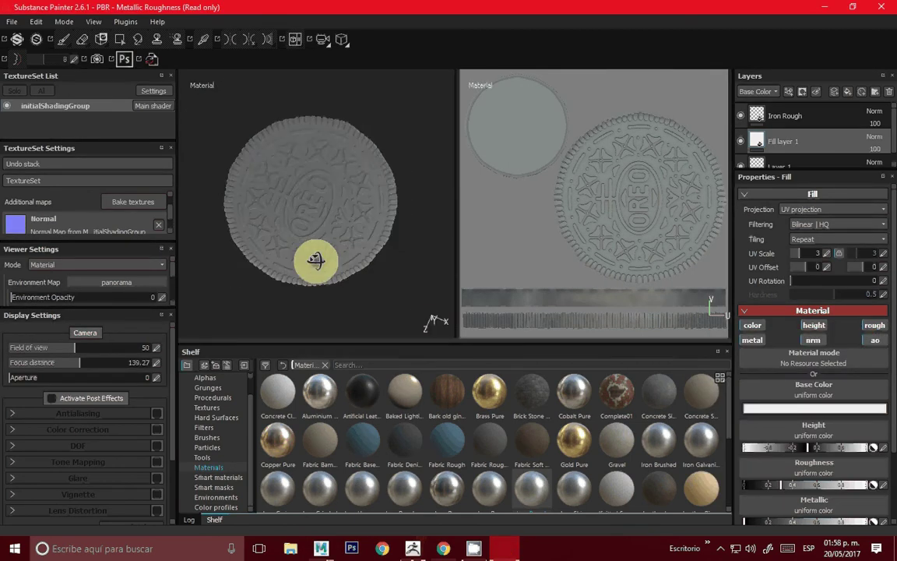
pyautogui.moveTo(315, 260)
pyautogui.keyDown('alt'); pyautogui.mouseDown(button='right')
pyautogui.moveTo(436, 265)
pyautogui.moveTo(266, 201)
pyautogui.moveTo(292, 215)
pyautogui.mouseUp(button='right'); pyautogui.keyUp('alt')
pyautogui.moveTo(293, 215)
pyautogui.keyDown('alt'); pyautogui.mouseDown()
pyautogui.moveTo(325, 94)
pyautogui.moveTo(310, 196)
pyautogui.moveTo(325, 126)
pyautogui.moveTo(330, 217)
pyautogui.moveTo(244, 160)
pyautogui.moveTo(260, 217)
pyautogui.moveTo(278, 197)
pyautogui.moveTo(294, 218)
pyautogui.moveTo(297, 212)
pyautogui.mouseUp(); pyautogui.keyUp('alt')
# Turn off the metal channel on the Iron Rough layer
pyautogui.click(765, 114)
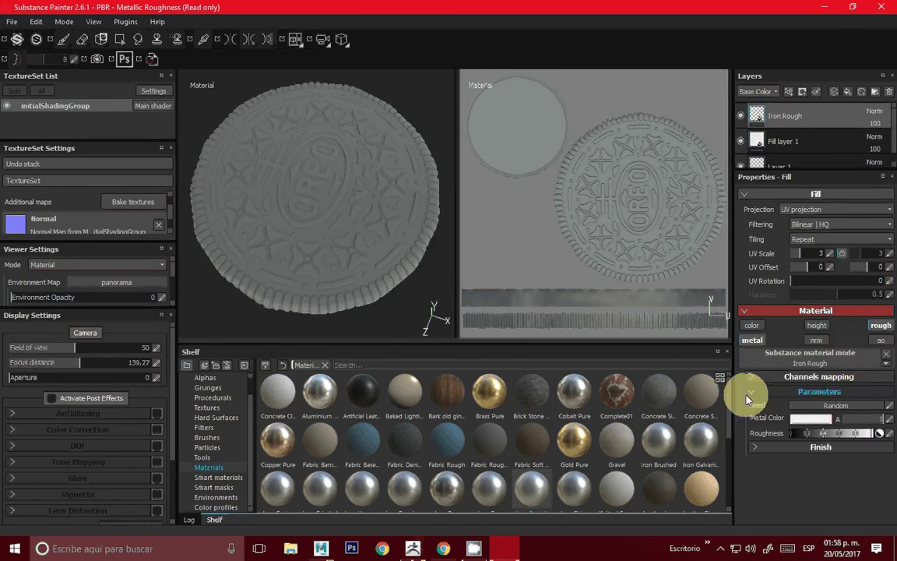
pyautogui.click(751, 339)
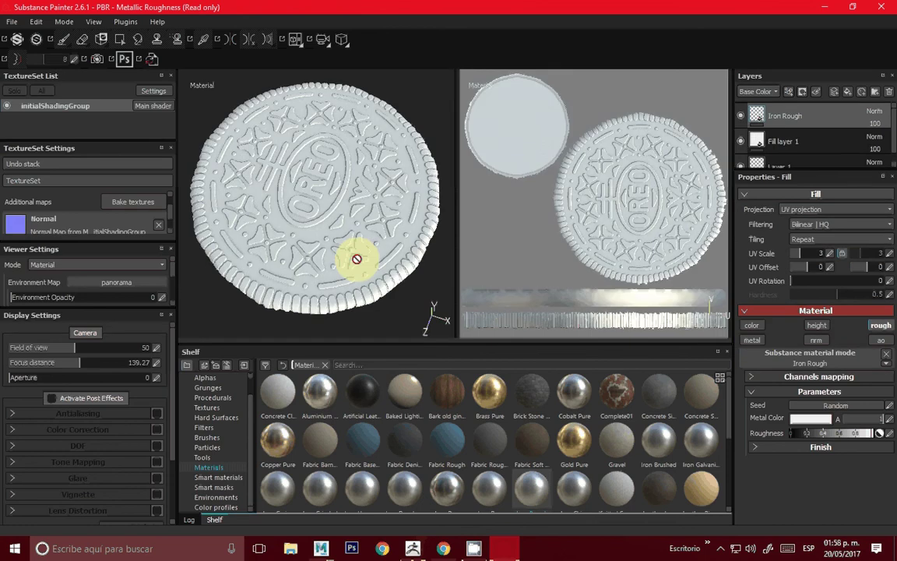
pyautogui.moveTo(357, 256)
pyautogui.keyDown('alt'); pyautogui.mouseDown()
pyautogui.moveTo(328, 176)
pyautogui.moveTo(290, 256)
pyautogui.moveTo(359, 217)
pyautogui.moveTo(315, 168)
pyautogui.moveTo(320, 202)
pyautogui.moveTo(380, 200)
pyautogui.moveTo(366, 218)
pyautogui.mouseUp(); pyautogui.keyUp('alt')
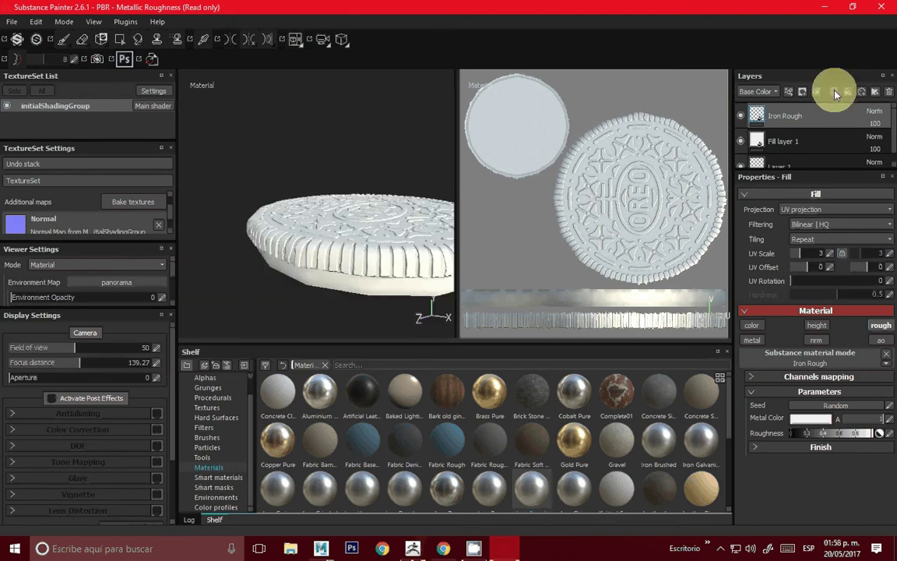
# Add paint layer Layer 2 above Iron Rough and switch to the Projection tool
pyautogui.click(836, 93)
pyautogui.moveTo(363, 159)
pyautogui.keyDown('alt'); pyautogui.mouseDown()
pyautogui.moveTo(286, 186)
pyautogui.moveTo(290, 173)
pyautogui.mouseUp(); pyautogui.keyUp('alt')
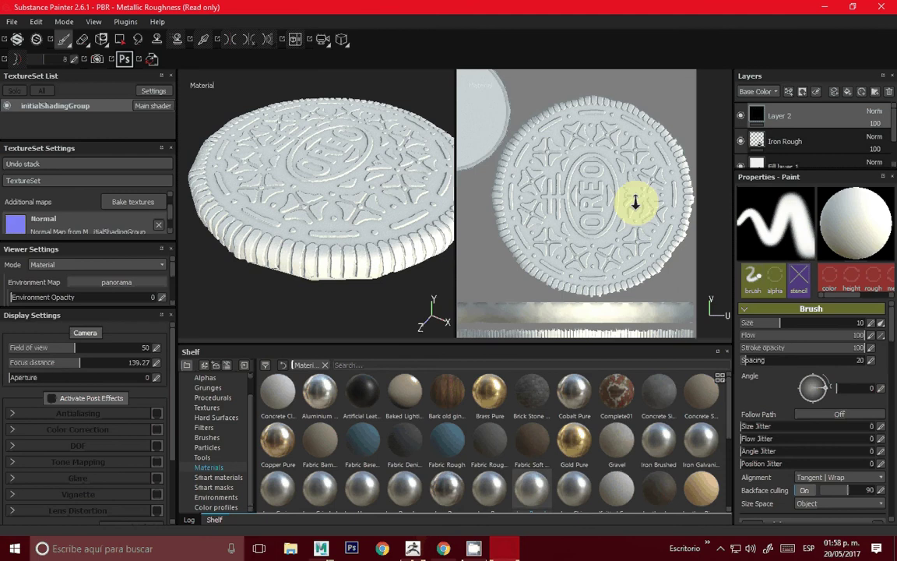
pyautogui.keyDown('alt'); pyautogui.moveTo(636, 202); pyautogui.dragTo(587, 194, button='right'); pyautogui.keyUp('alt')
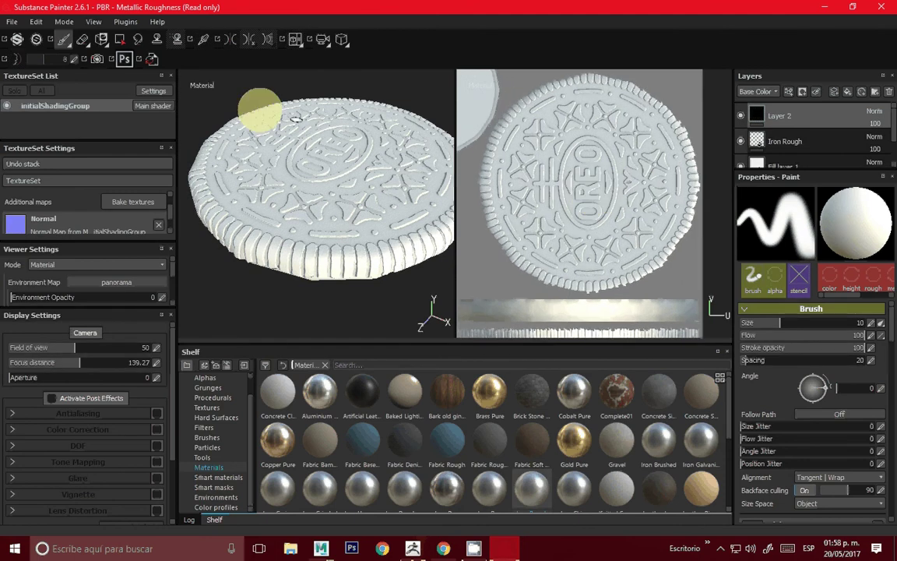
pyautogui.click(101, 38)
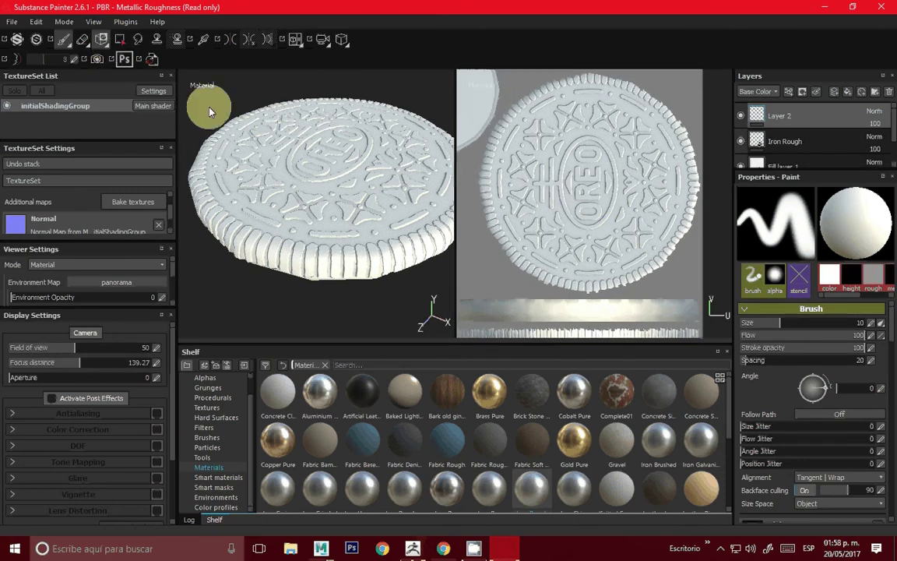
# Navigate to E:\Maya\Projects\Oreo Cookie\sourceimages and open oreo.jpg in the Photos viewer
pyautogui.click(290, 548)
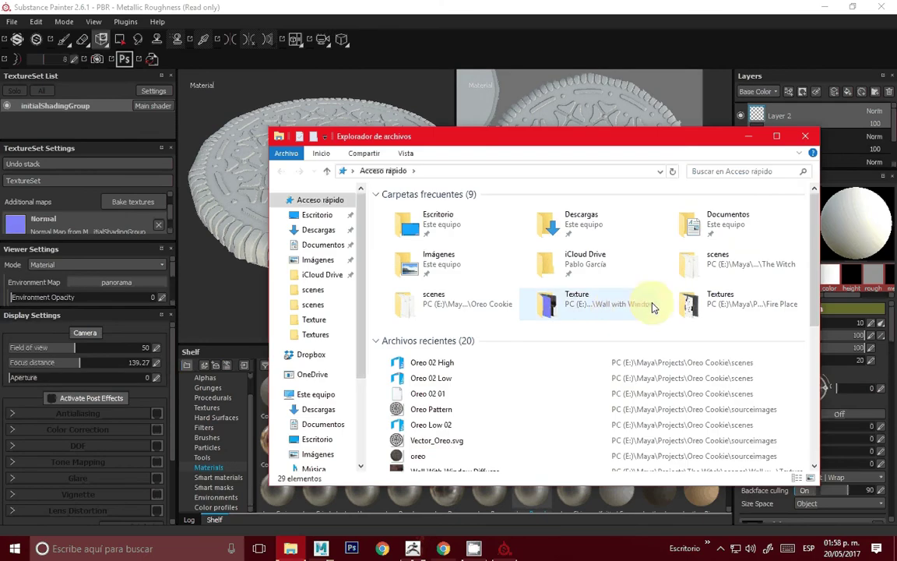
pyautogui.doubleClick(576, 299)
pyautogui.click(487, 170)
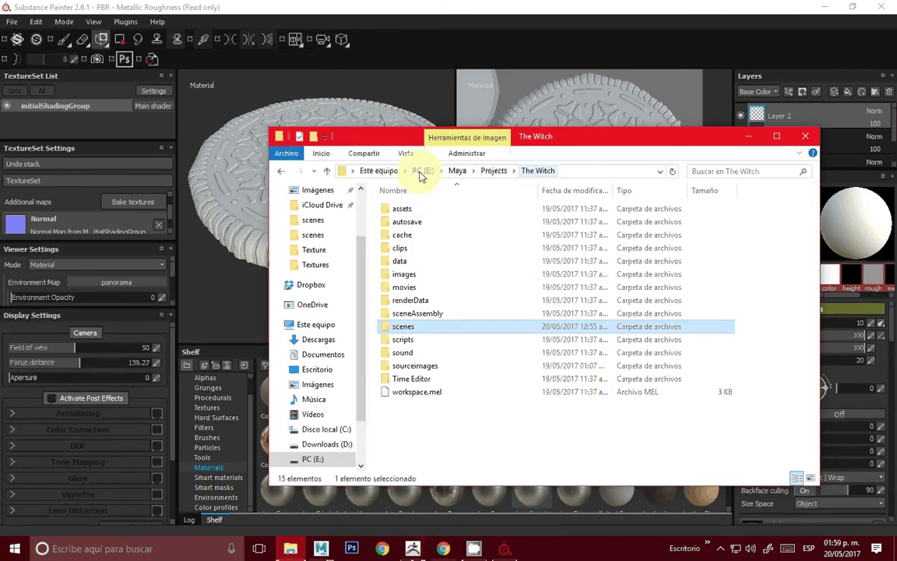
pyautogui.click(491, 171)
pyautogui.click(459, 248)
pyautogui.scroll(-6, 507, 257)
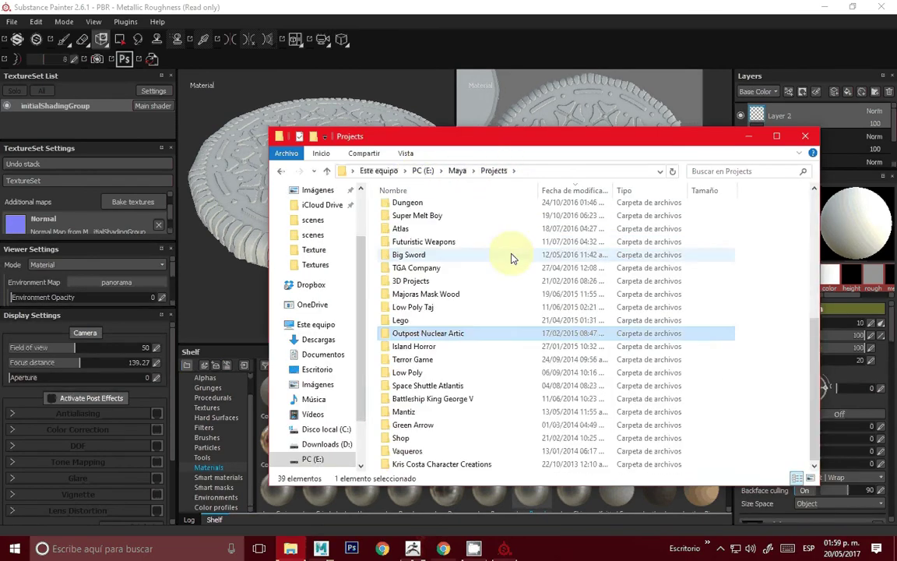
pyautogui.scroll(5, 440, 343)
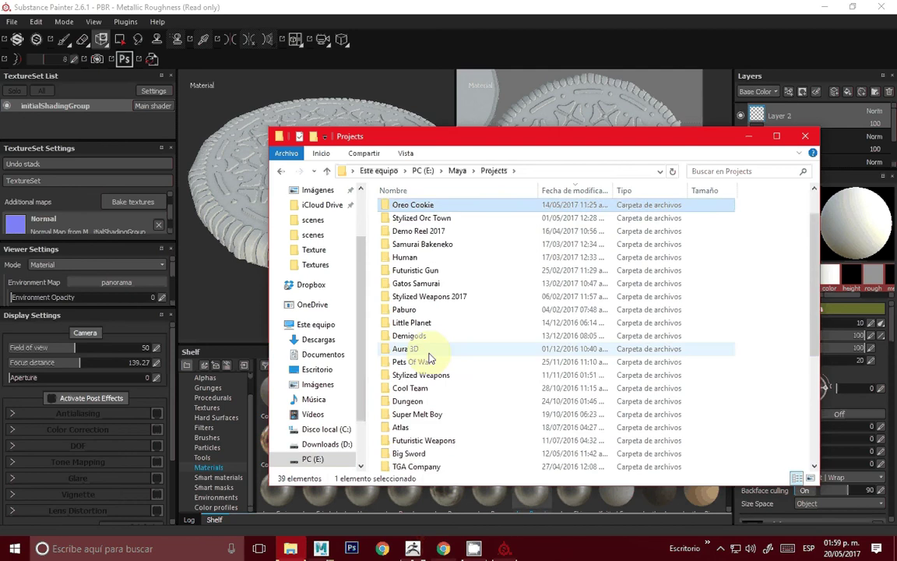
pyautogui.doubleClick(405, 205)
pyautogui.doubleClick(402, 375)
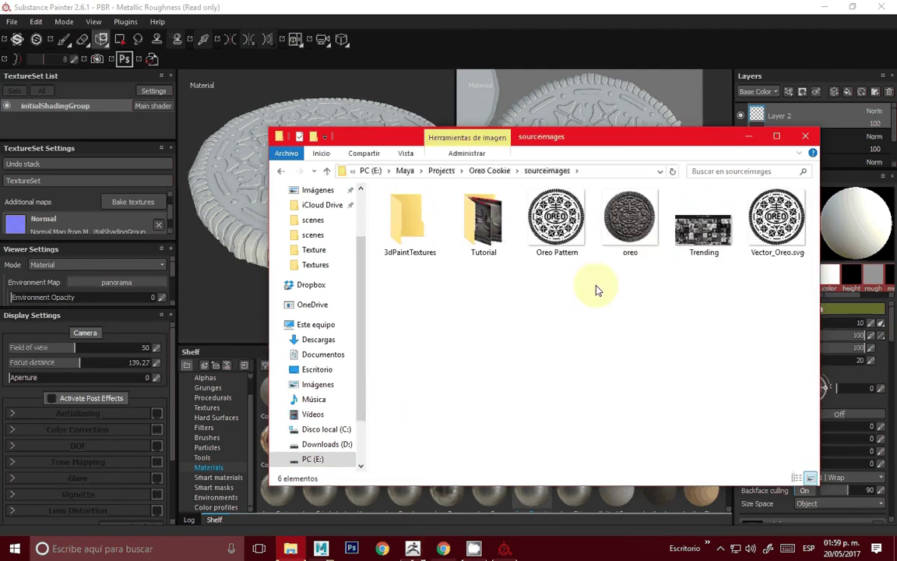
pyautogui.click(626, 225)
pyautogui.doubleClick(626, 226)
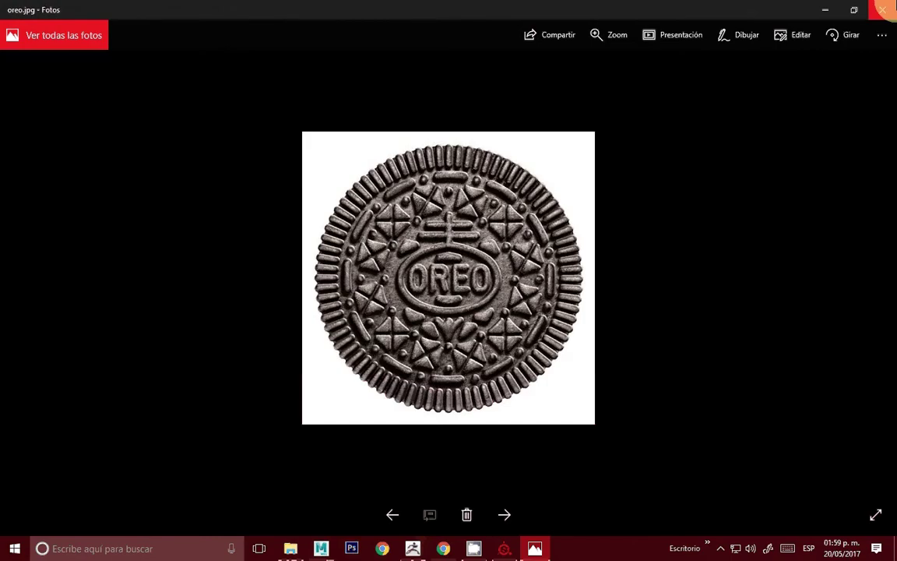
# Drop oreo.jpg onto the shelf and import it as a texture into the current session
pyautogui.moveTo(627, 222); pyautogui.dragTo(259, 412)
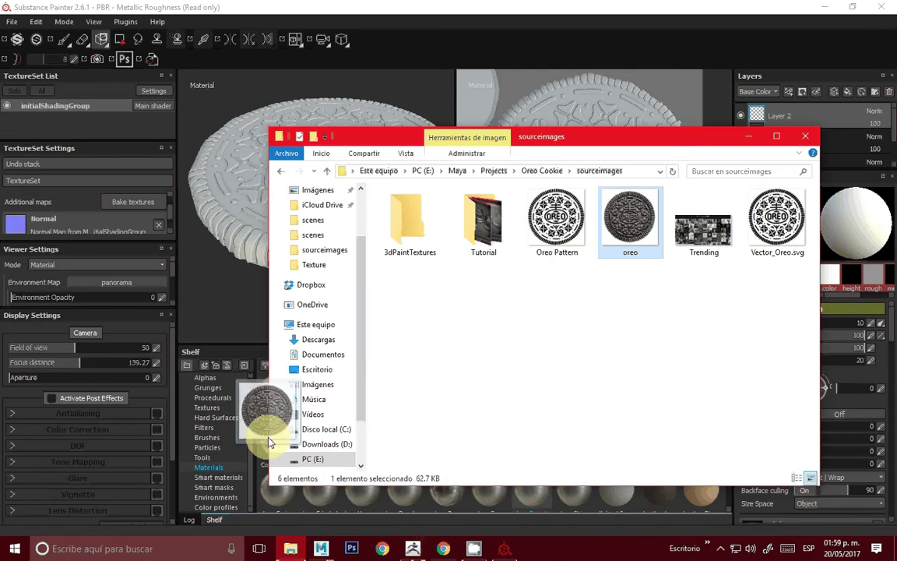
pyautogui.moveTo(676, 140); pyautogui.dragTo(773, 84)
pyautogui.moveTo(726, 164); pyautogui.dragTo(326, 381)
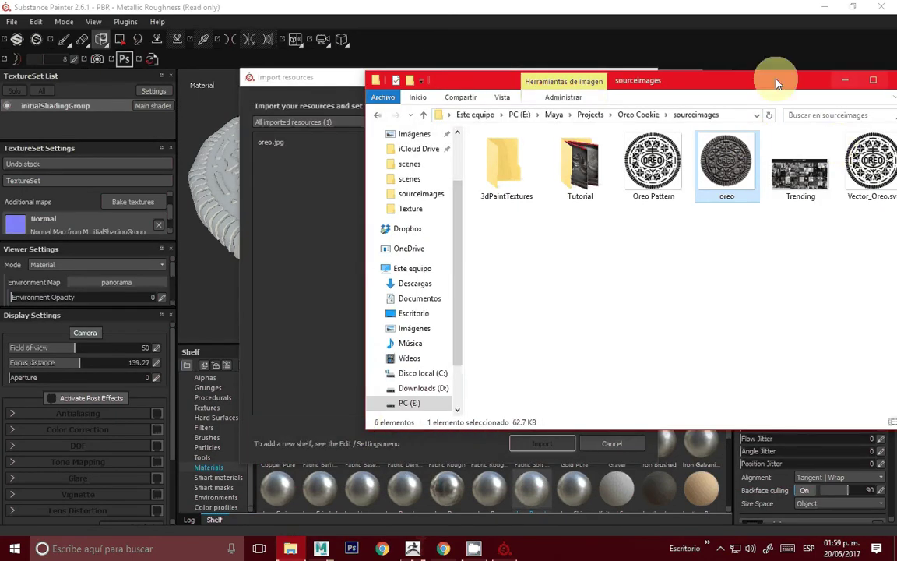
pyautogui.moveTo(772, 78); pyautogui.dragTo(596, 84)
pyautogui.click(670, 86)
pyautogui.click(598, 144)
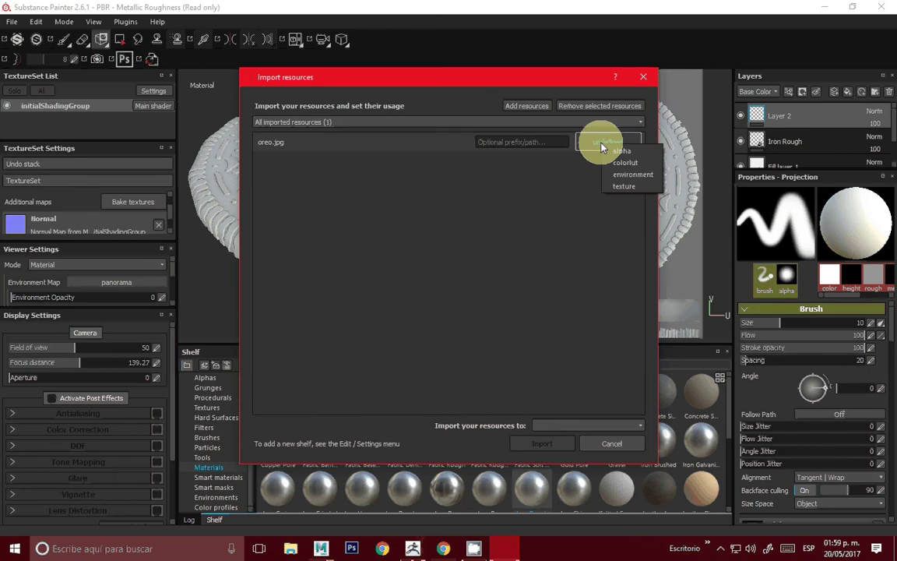
pyautogui.click(631, 188)
pyautogui.click(608, 428)
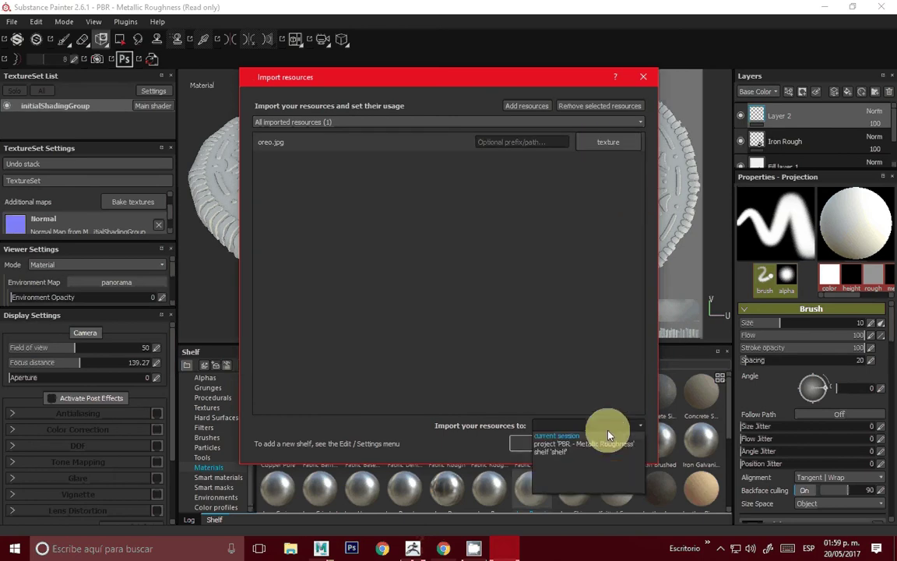
pyautogui.click(594, 444)
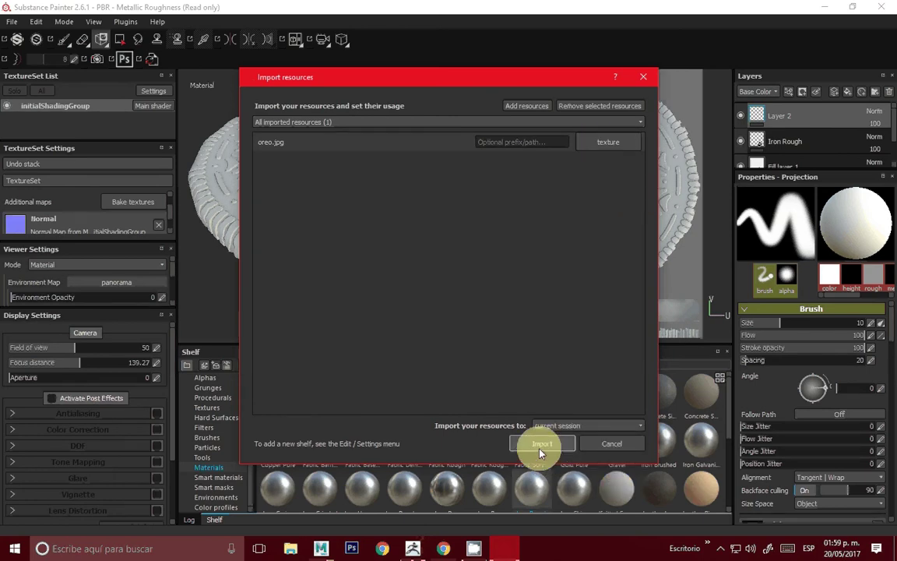
pyautogui.click(537, 444)
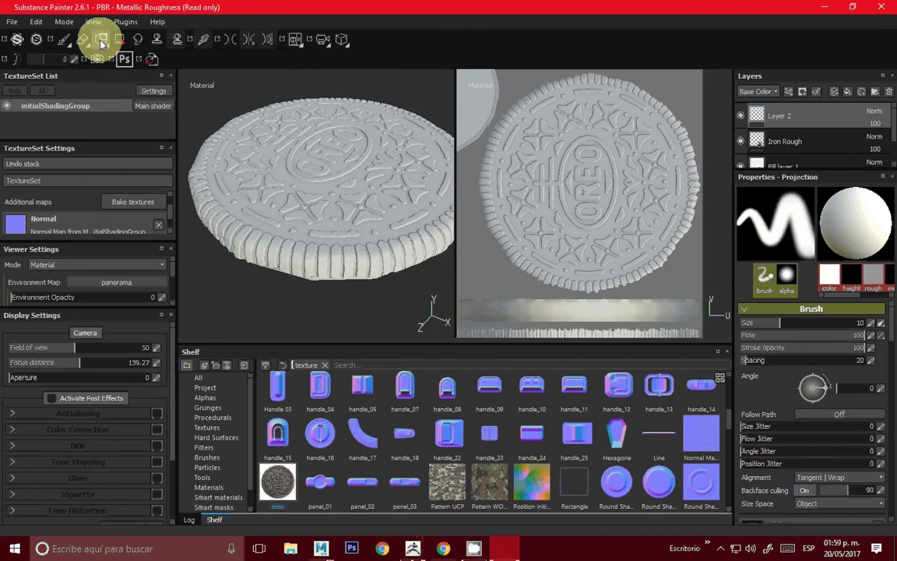
# Assign the imported oreo texture as the projection brush's base colour
pyautogui.moveTo(280, 479)
pyautogui.mouseDown()
pyautogui.moveTo(600, 480)
pyautogui.moveTo(833, 433)
pyautogui.mouseUp()
pyautogui.scroll(-3, 836, 436)
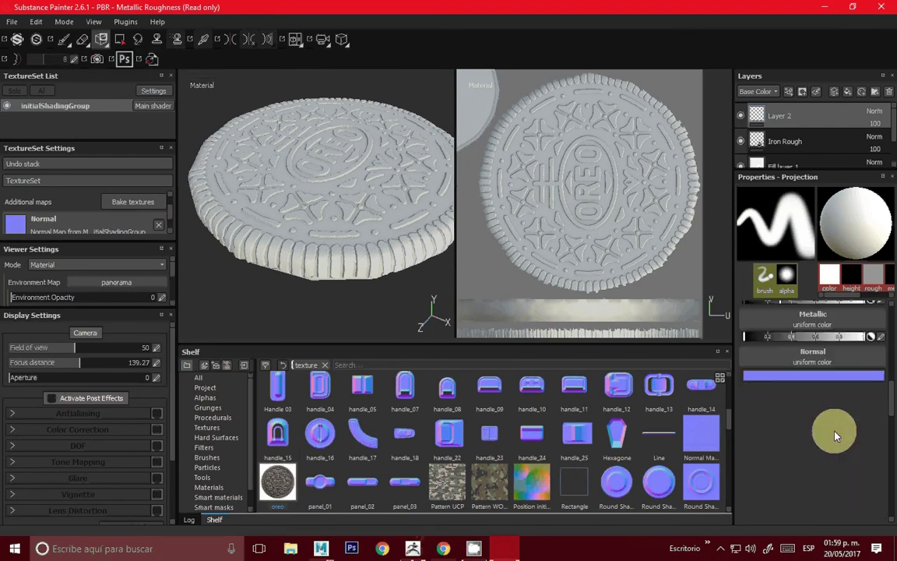
pyautogui.scroll(2, 836, 436)
pyautogui.scroll(2, 856, 427)
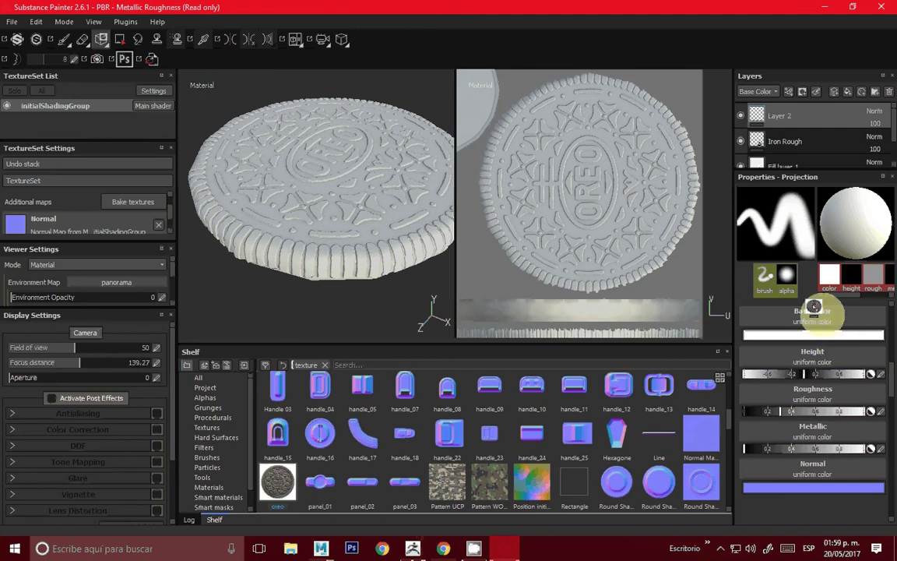
pyautogui.moveTo(277, 481); pyautogui.dragTo(814, 306)
pyautogui.moveTo(444, 170)
pyautogui.keyDown('alt'); pyautogui.mouseDown()
pyautogui.moveTo(344, 156)
pyautogui.moveTo(336, 191)
pyautogui.mouseUp(); pyautogui.keyUp('alt')
# Disable the brush's height, roughness and metallic channels so it paints colour only
pyautogui.scroll(2, 821, 385)
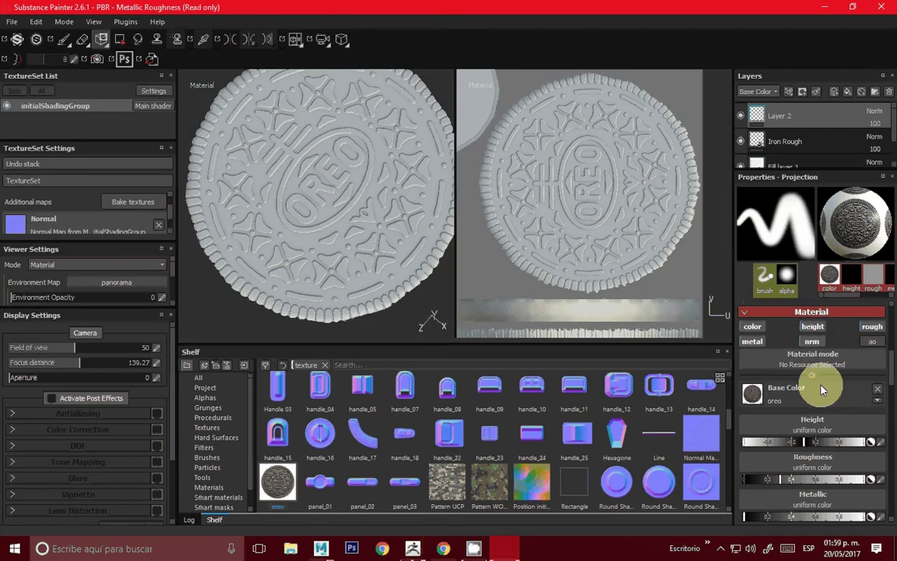
pyautogui.scroll(1, 765, 362)
pyautogui.click(753, 364)
pyautogui.click(869, 363)
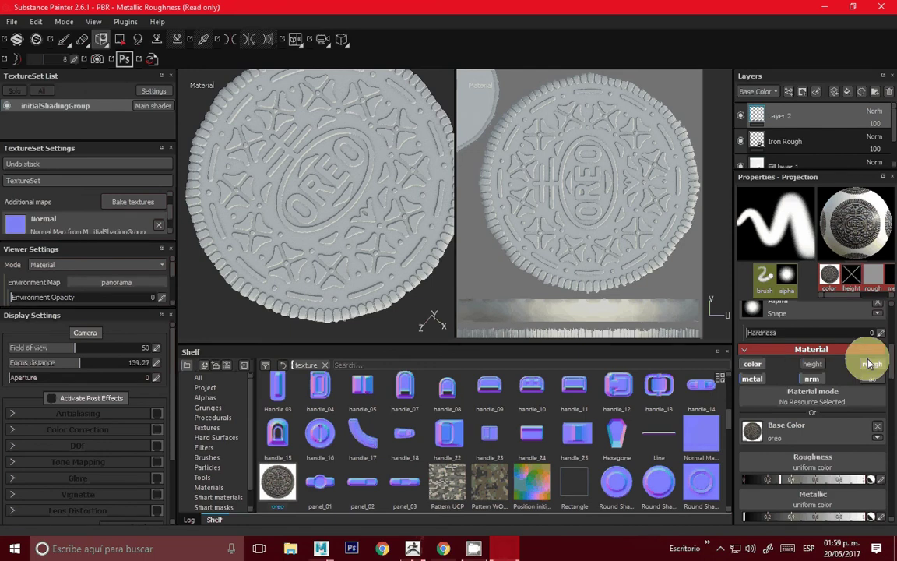
pyautogui.click(813, 364)
pyautogui.click(752, 379)
pyautogui.click(753, 379)
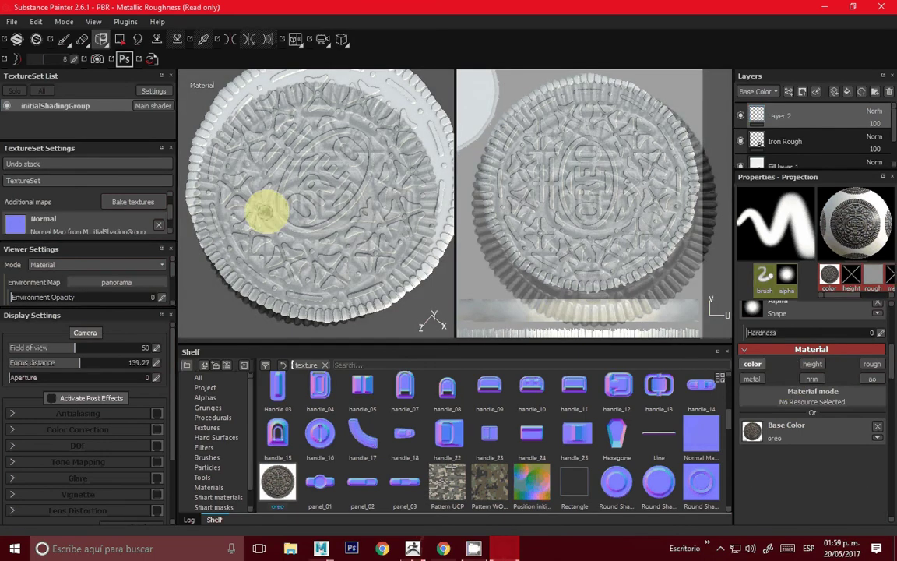
# Scale, rotate and move the projected oreo photo onto the embossed OREO lettering
pyautogui.moveTo(579, 234)
pyautogui.mouseDown(button='right')
pyautogui.moveTo(657, 222)
pyautogui.moveTo(612, 221)
pyautogui.mouseUp(button='right')
pyautogui.moveTo(611, 221); pyautogui.dragTo(717, 218)
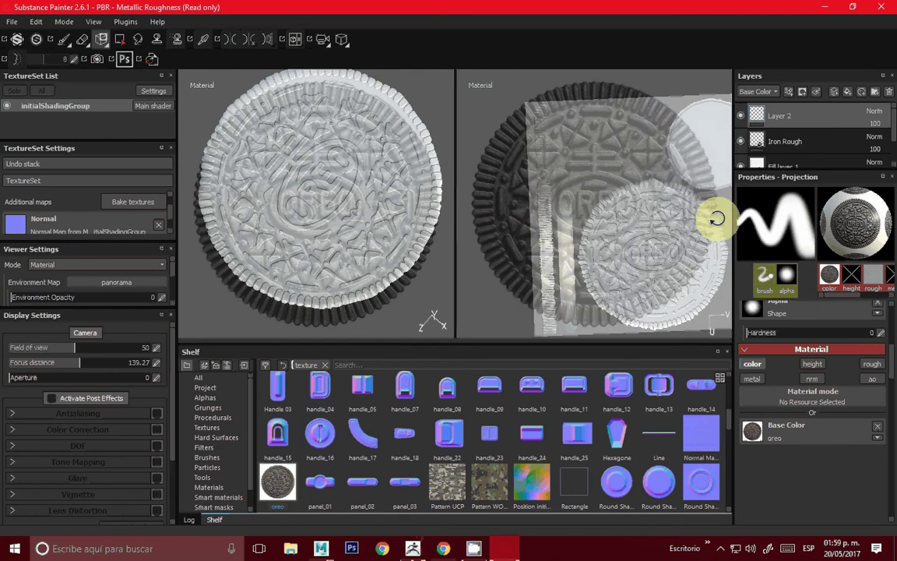
pyautogui.moveTo(717, 218); pyautogui.dragTo(567, 193, button='middle')
pyautogui.moveTo(567, 193)
pyautogui.mouseDown(button='right')
pyautogui.moveTo(668, 215)
pyautogui.moveTo(641, 200)
pyautogui.mouseUp(button='right')
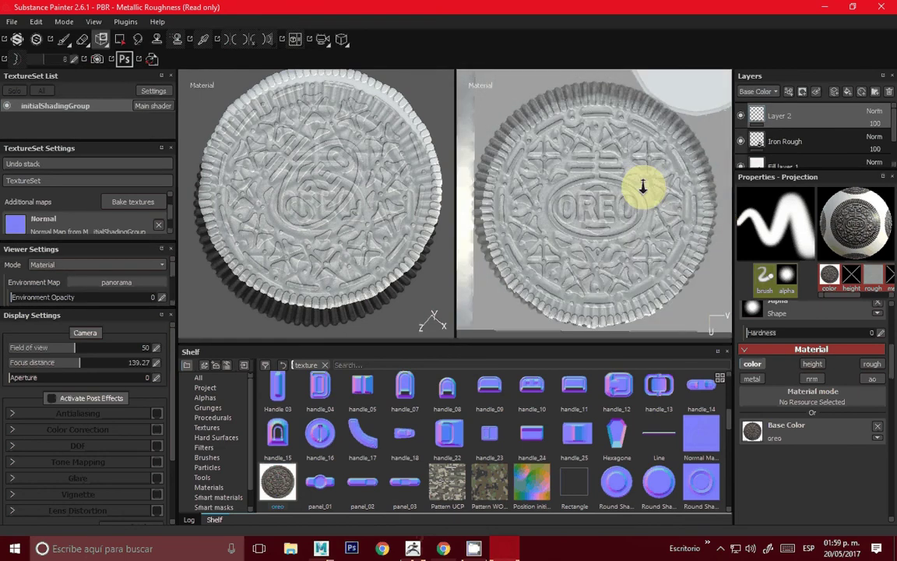
pyautogui.moveTo(637, 196)
pyautogui.mouseDown(button='middle')
pyautogui.moveTo(630, 176)
pyautogui.moveTo(653, 192)
pyautogui.moveTo(631, 218)
pyautogui.moveTo(634, 212)
pyautogui.mouseUp(button='middle')
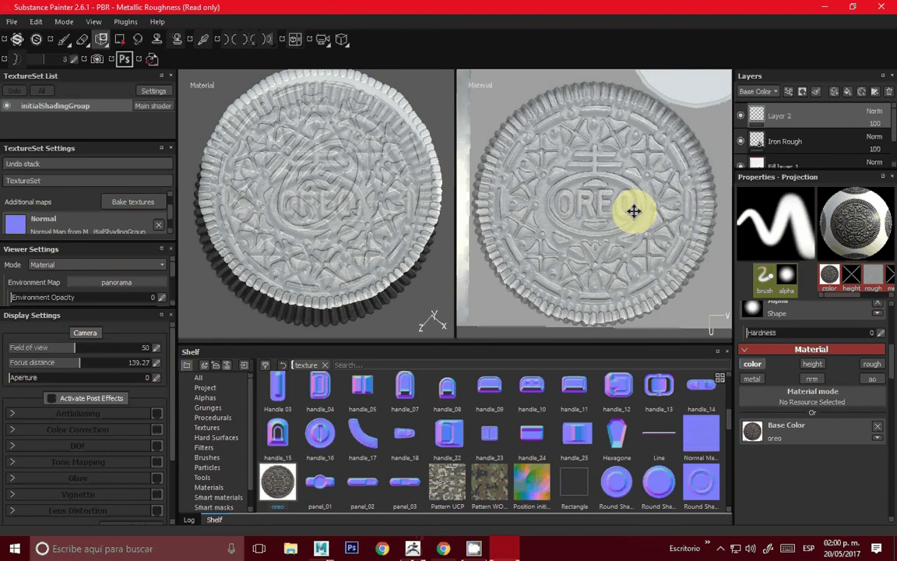
pyautogui.moveTo(635, 212); pyautogui.dragTo(598, 188, button='middle')
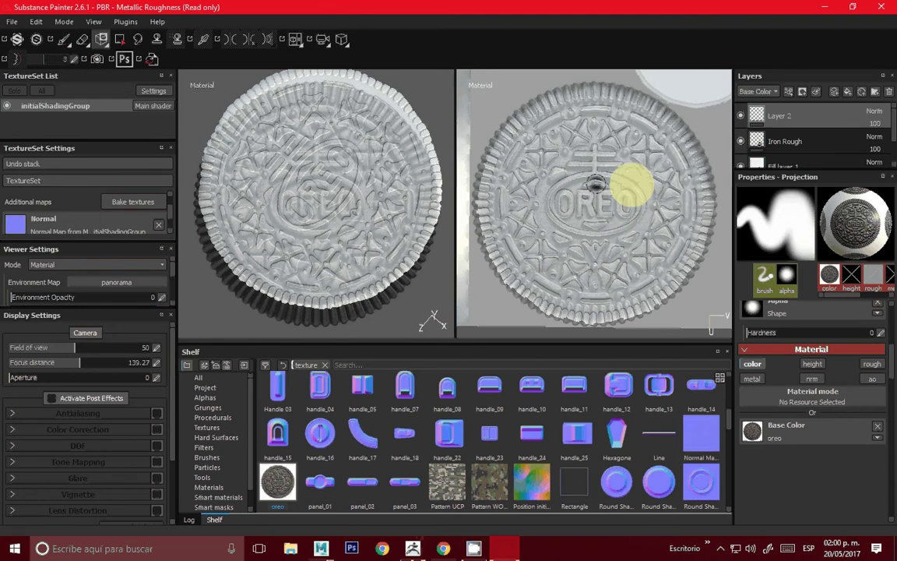
# With the Default Hard brush, paint the oreo photo over the whole cookie face on Layer 2
pyautogui.click(205, 459)
pyautogui.click(659, 440)
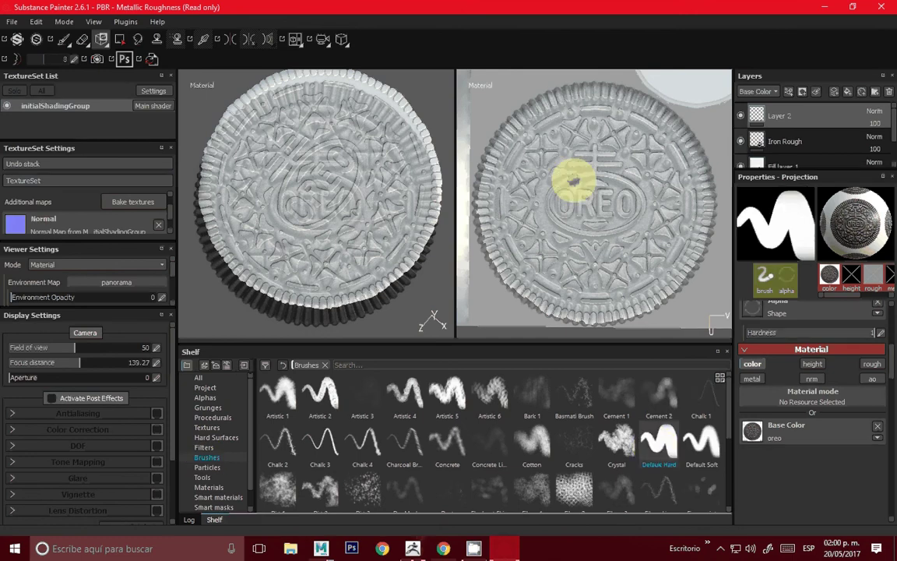
pyautogui.moveTo(567, 175)
pyautogui.mouseDown()
pyautogui.moveTo(541, 170)
pyautogui.moveTo(538, 144)
pyautogui.moveTo(497, 140)
pyautogui.moveTo(487, 170)
pyautogui.mouseUp()
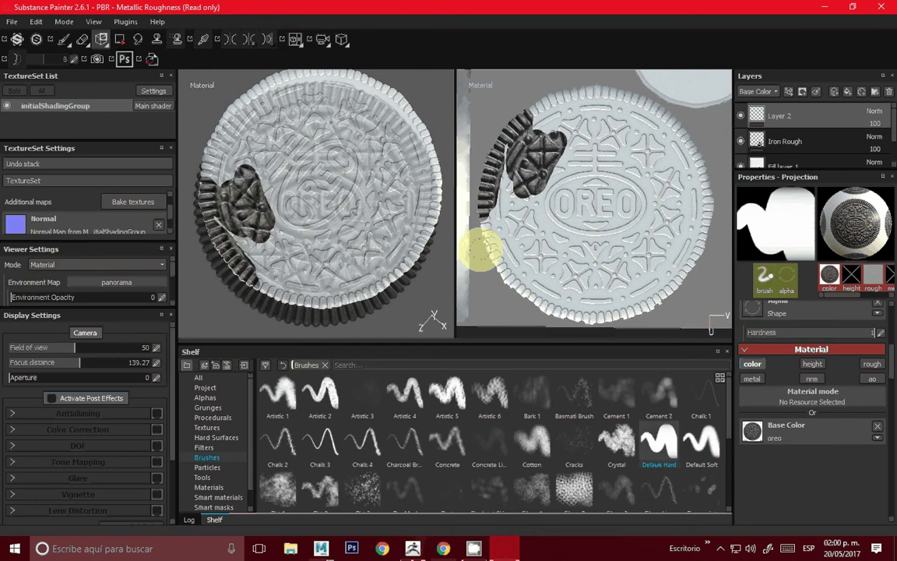
pyautogui.moveTo(482, 249)
pyautogui.mouseDown()
pyautogui.moveTo(492, 220)
pyautogui.moveTo(539, 298)
pyautogui.moveTo(588, 315)
pyautogui.moveTo(681, 270)
pyautogui.moveTo(707, 199)
pyautogui.mouseUp()
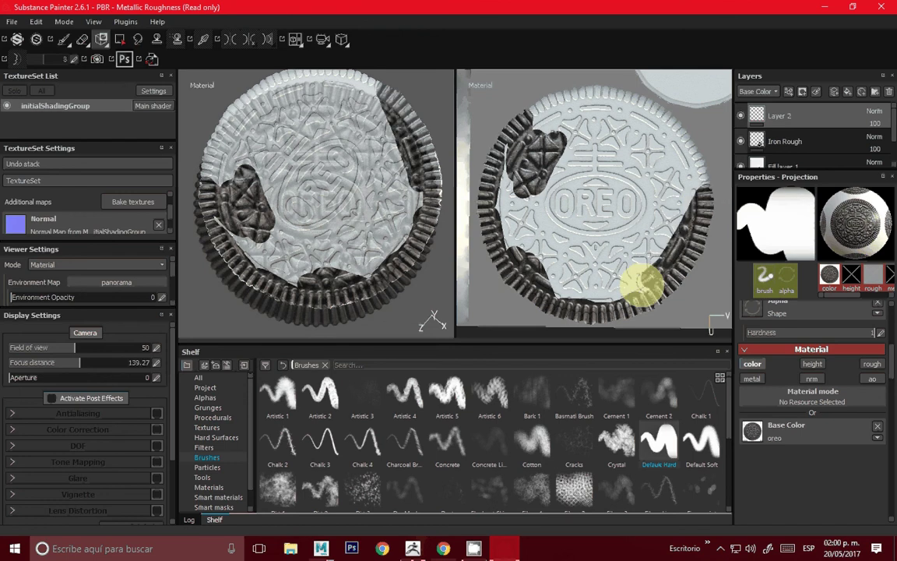
pyautogui.moveTo(641, 286)
pyautogui.mouseDown()
pyautogui.moveTo(505, 260)
pyautogui.moveTo(507, 227)
pyautogui.moveTo(539, 235)
pyautogui.moveTo(610, 286)
pyautogui.moveTo(642, 257)
pyautogui.moveTo(549, 201)
pyautogui.moveTo(536, 185)
pyautogui.moveTo(561, 156)
pyautogui.moveTo(527, 121)
pyautogui.moveTo(515, 136)
pyautogui.moveTo(571, 224)
pyautogui.moveTo(592, 207)
pyautogui.moveTo(594, 239)
pyautogui.moveTo(603, 181)
pyautogui.moveTo(728, 212)
pyautogui.moveTo(698, 156)
pyautogui.moveTo(643, 105)
pyautogui.moveTo(551, 95)
pyautogui.moveTo(608, 93)
pyautogui.moveTo(652, 152)
pyautogui.moveTo(679, 152)
pyautogui.mouseUp()
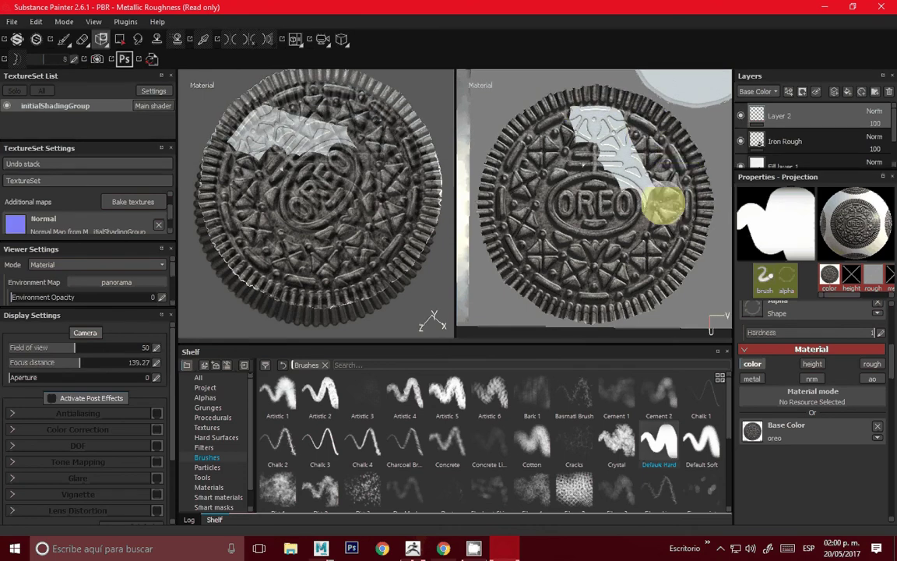
pyautogui.moveTo(664, 204)
pyautogui.mouseDown()
pyautogui.moveTo(625, 161)
pyautogui.moveTo(607, 106)
pyautogui.moveTo(623, 128)
pyautogui.moveTo(565, 144)
pyautogui.moveTo(627, 199)
pyautogui.mouseUp()
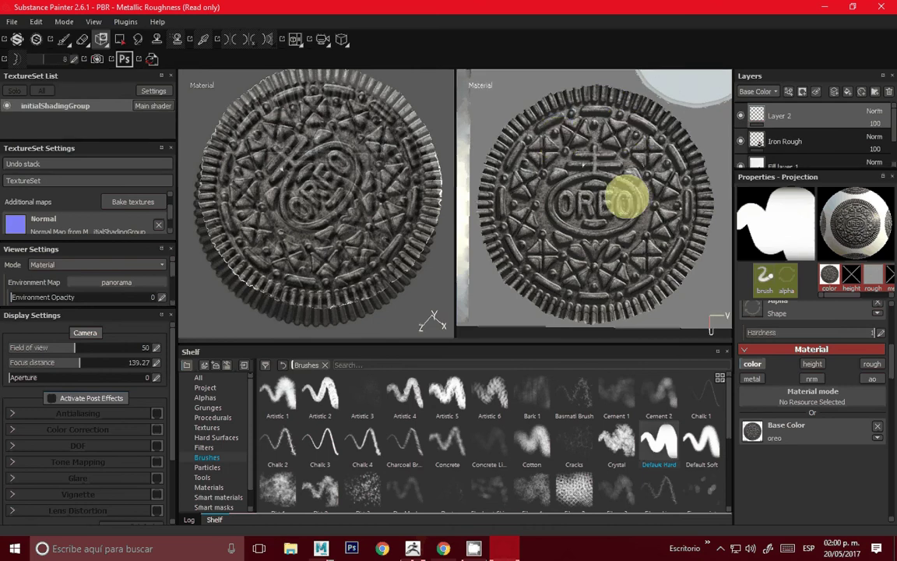
pyautogui.scroll(1, 604, 313)
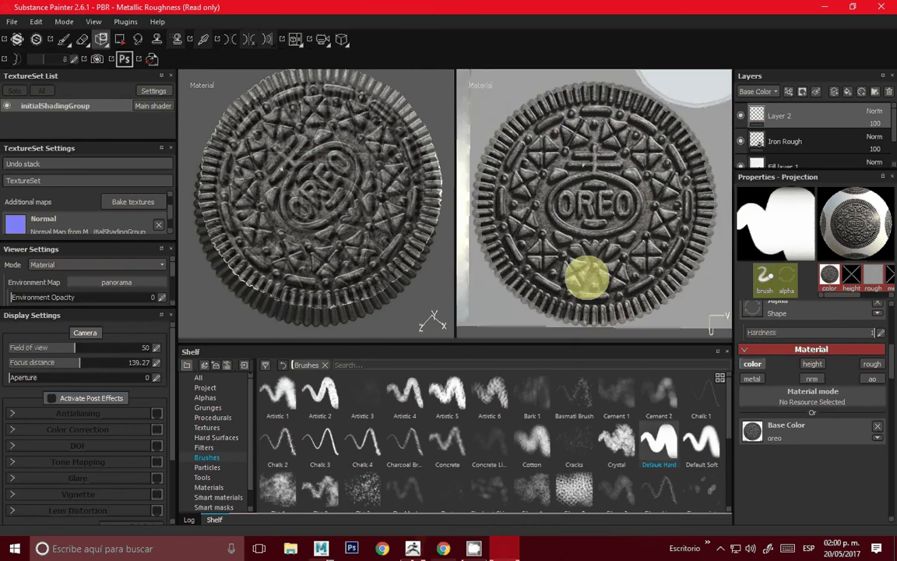
# Give Layer 2 a black mask and polygon-fill the cookie top so the Oreo photo appears only there
pyautogui.click(64, 40)
pyautogui.moveTo(331, 222)
pyautogui.keyDown('alt'); pyautogui.mouseDown()
pyautogui.moveTo(319, 236)
pyautogui.moveTo(327, 223)
pyautogui.moveTo(344, 261)
pyautogui.moveTo(374, 233)
pyautogui.mouseUp(); pyautogui.keyUp('alt')
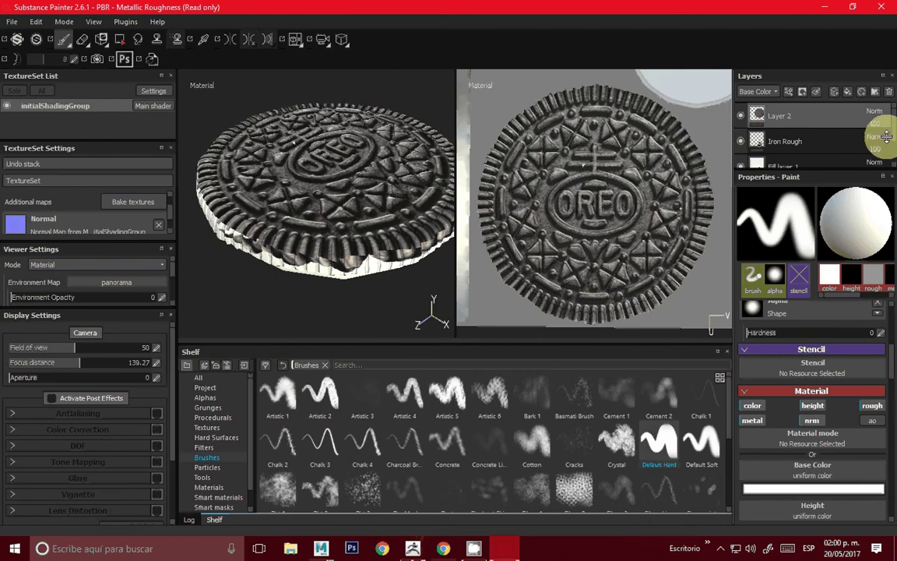
pyautogui.rightClick(760, 116)
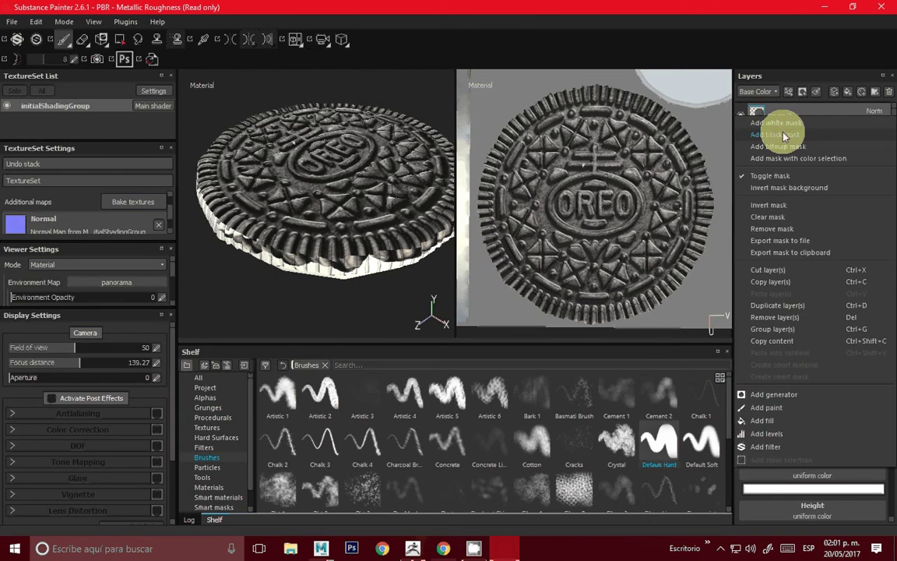
pyautogui.click(781, 135)
pyautogui.click(118, 41)
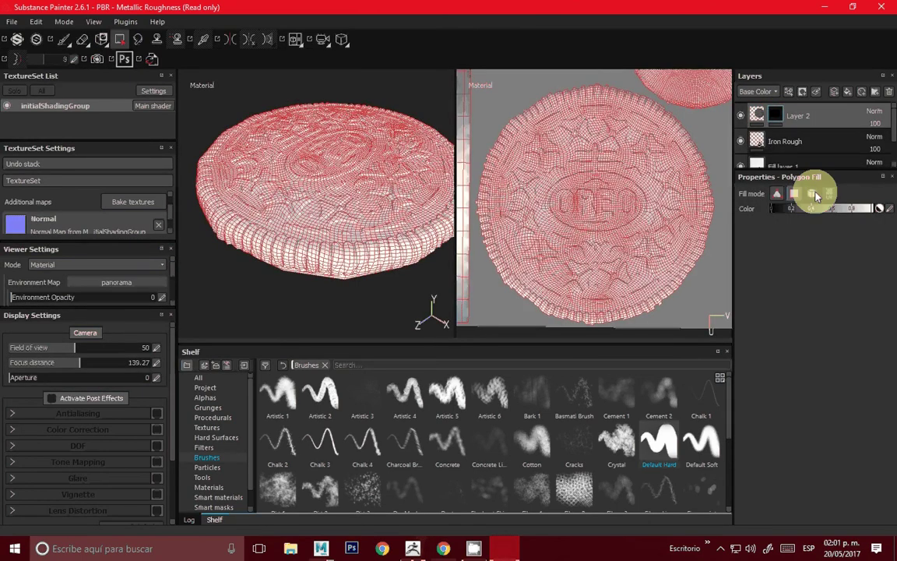
pyautogui.click(333, 212)
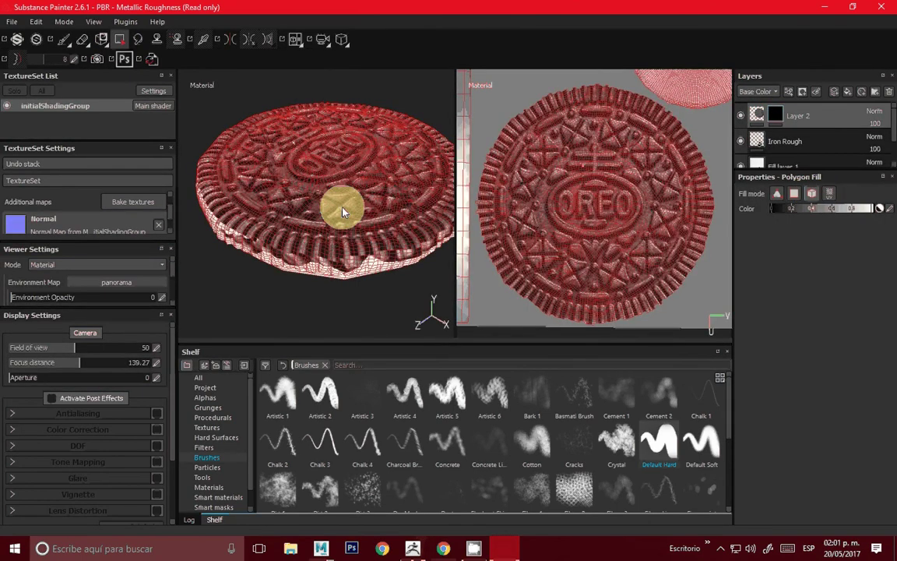
pyautogui.click(61, 40)
# Add a fill layer above Iron Rough with height, metal, rough, nrm and ao channels turned off
pyautogui.click(785, 141)
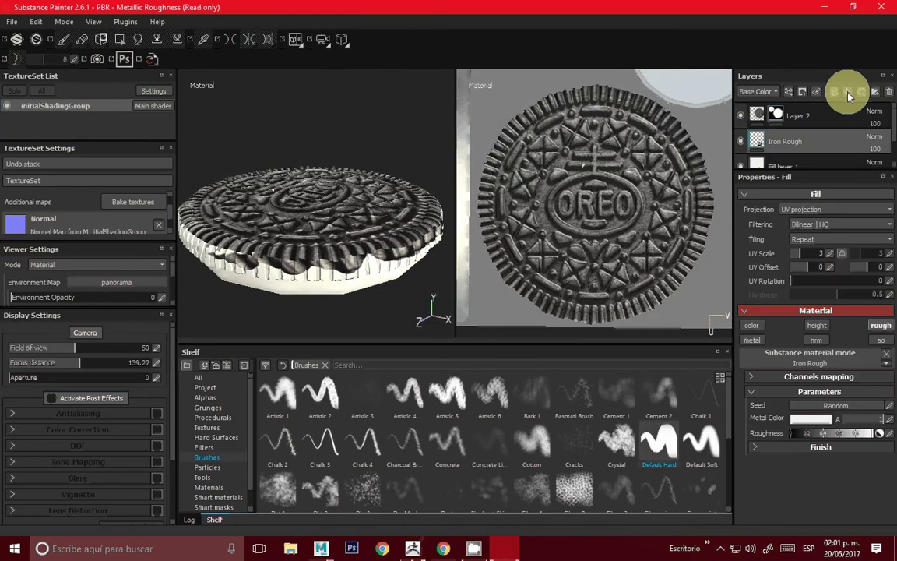
pyautogui.click(849, 95)
pyautogui.keyDown('alt'); pyautogui.moveTo(344, 172); pyautogui.dragTo(339, 204); pyautogui.keyUp('alt')
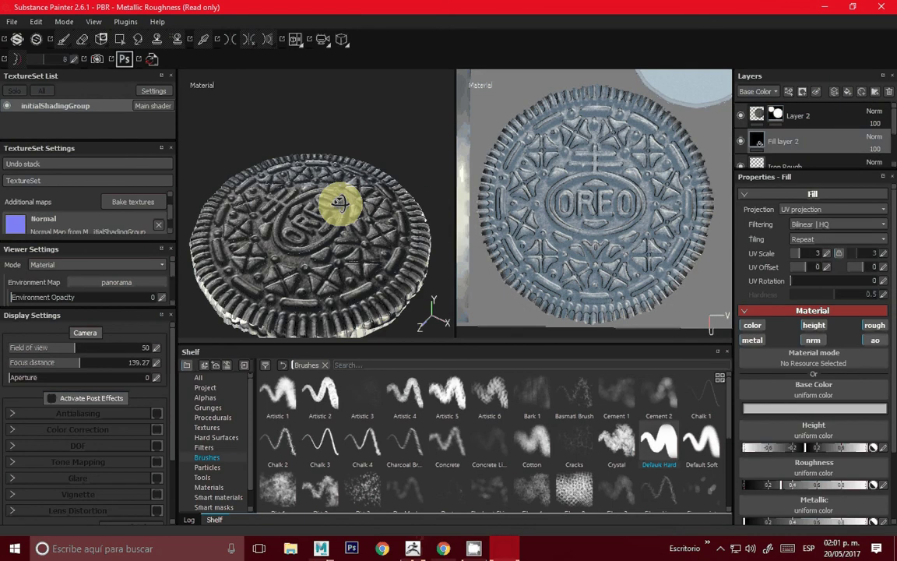
pyautogui.click(815, 327)
pyautogui.click(752, 340)
pyautogui.click(815, 340)
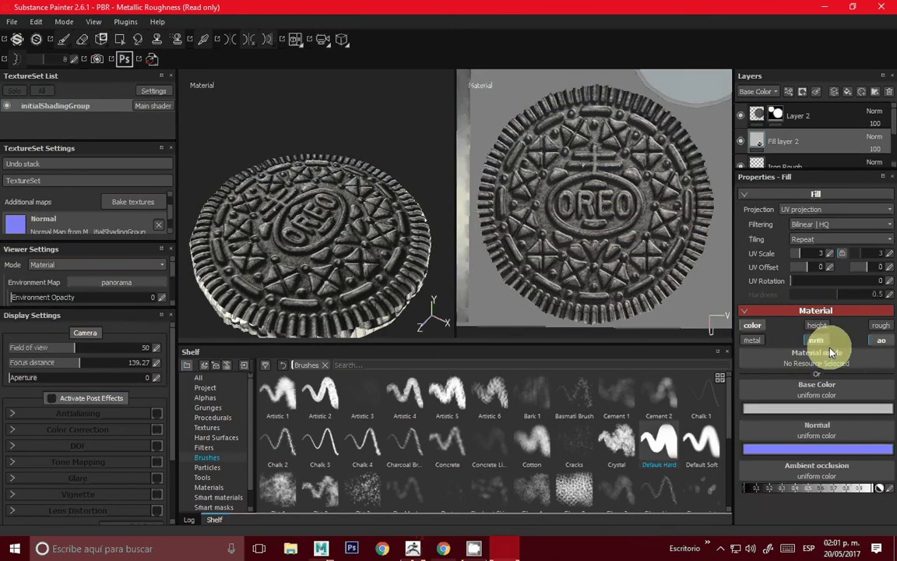
pyautogui.click(829, 347)
pyautogui.click(881, 340)
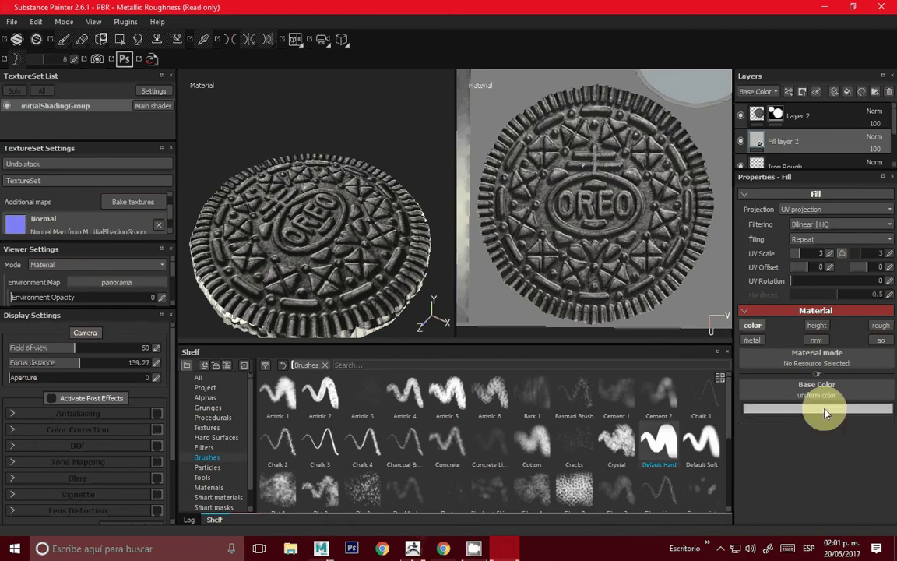
# Set the fill layer's base colour to a dark grey sampled from the cookie
pyautogui.click(827, 412)
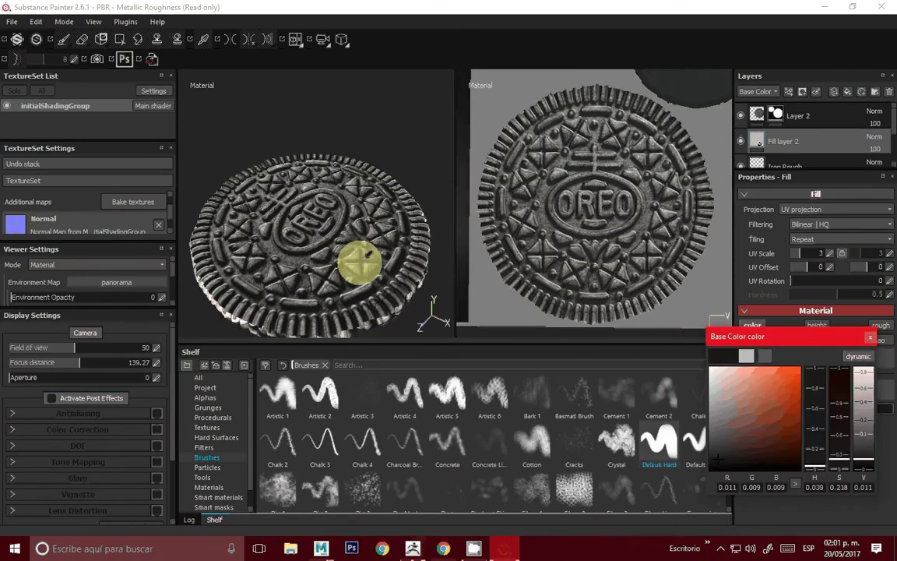
pyautogui.click(366, 255)
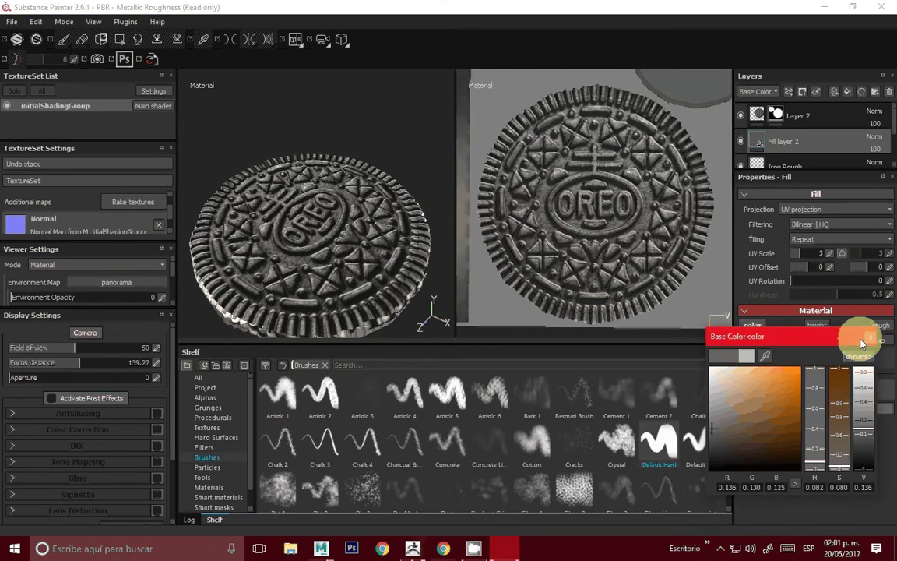
pyautogui.click(861, 343)
pyautogui.moveTo(394, 240)
pyautogui.keyDown('alt'); pyautogui.mouseDown()
pyautogui.moveTo(354, 217)
pyautogui.moveTo(392, 220)
pyautogui.moveTo(361, 216)
pyautogui.mouseUp(); pyautogui.keyUp('alt')
pyautogui.click(784, 142)
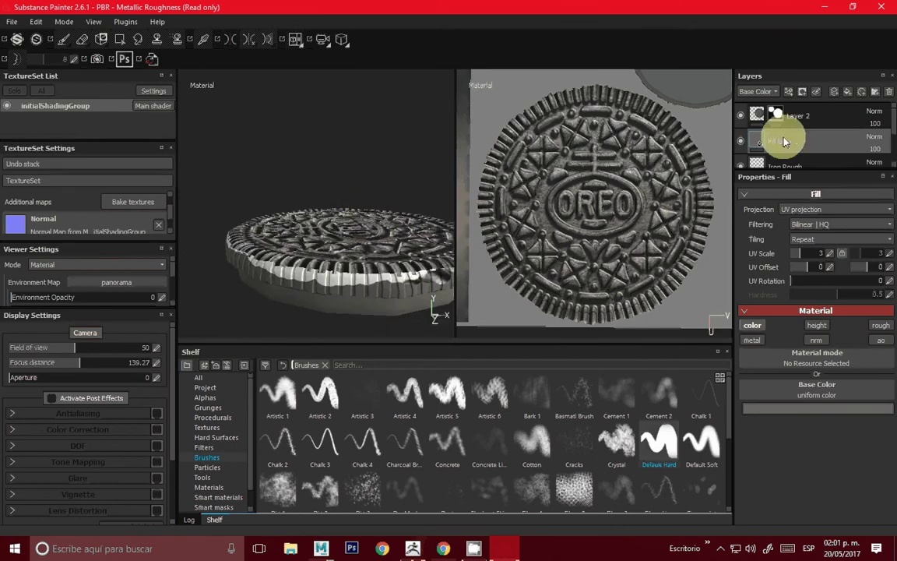
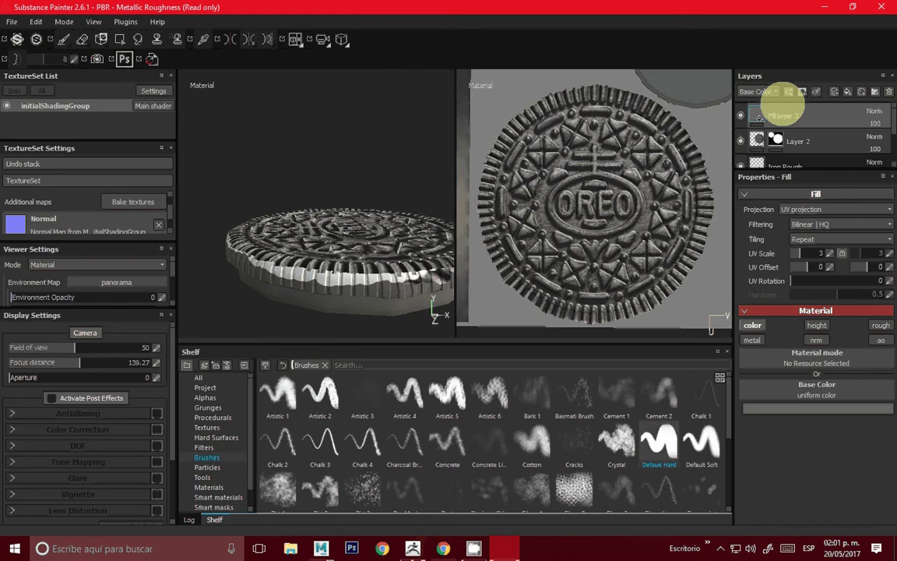
# Move Layer 2 above Fill layer 2 in the layer stack
pyautogui.click(783, 115)
pyautogui.keyDown('alt'); pyautogui.moveTo(271, 169); pyautogui.dragTo(302, 211); pyautogui.keyUp('alt')
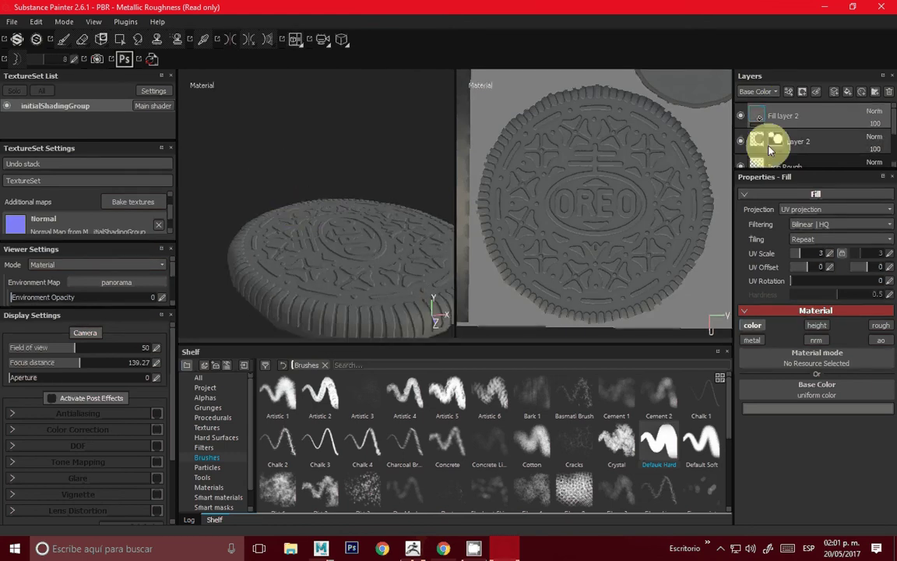
pyautogui.click(767, 409)
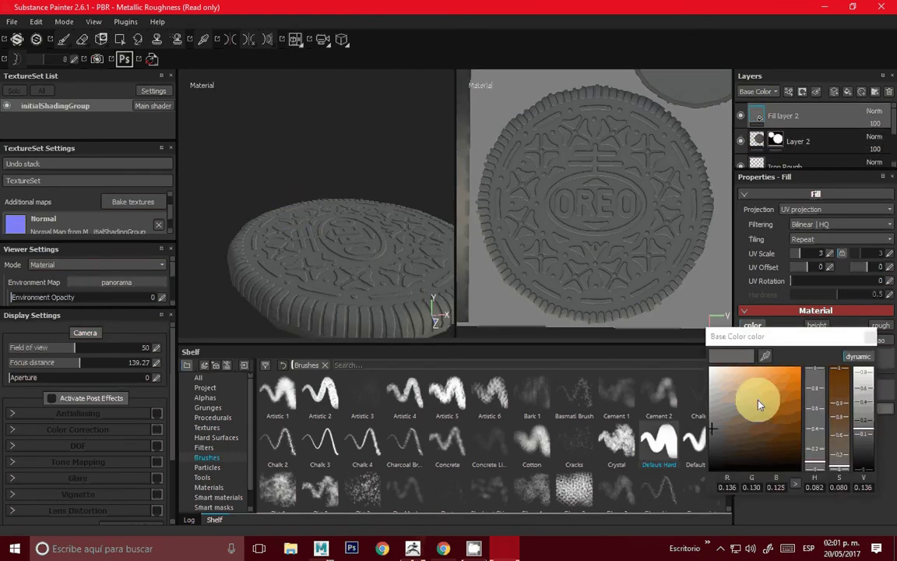
pyautogui.click(871, 343)
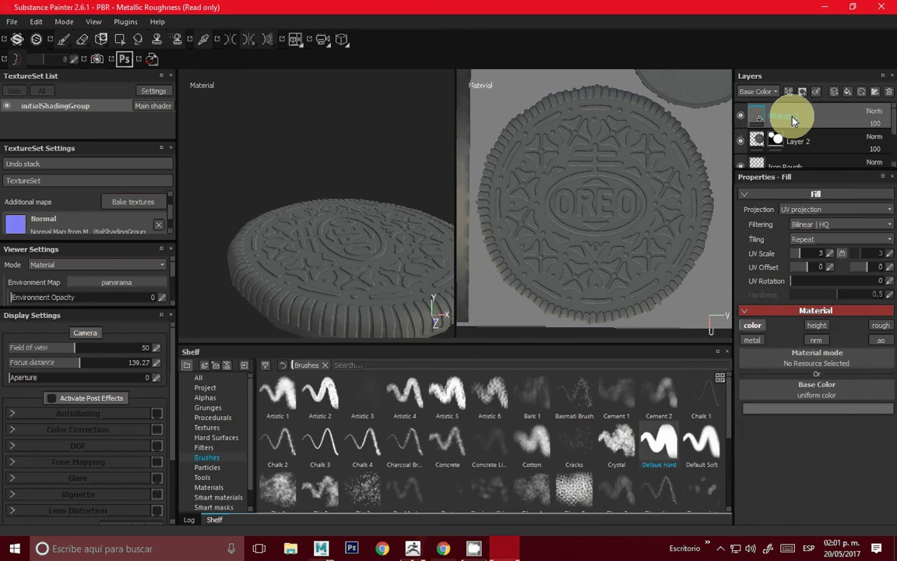
pyautogui.moveTo(775, 141); pyautogui.dragTo(776, 117)
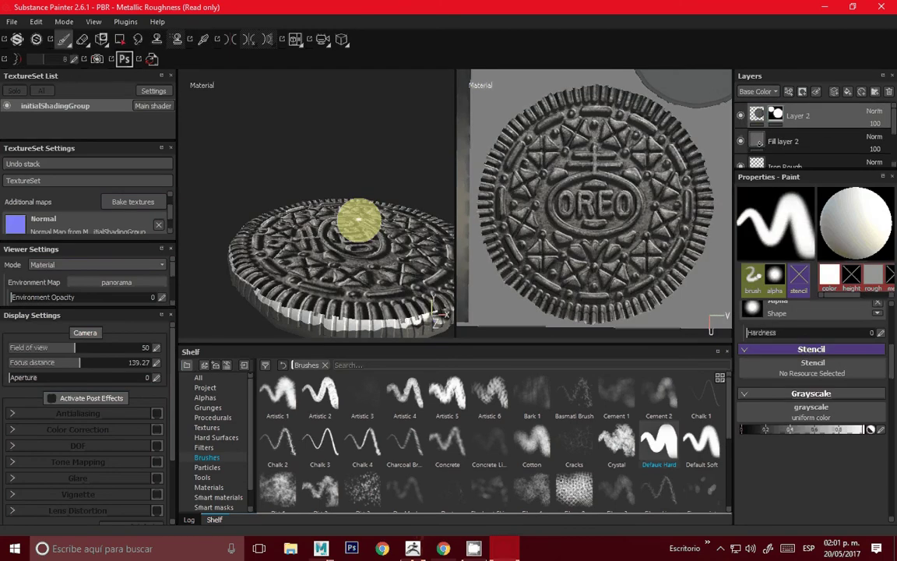
# Set Fill layer 2's base colour to a dark brown sampled from the cookie top
pyautogui.click(791, 146)
pyautogui.click(792, 395)
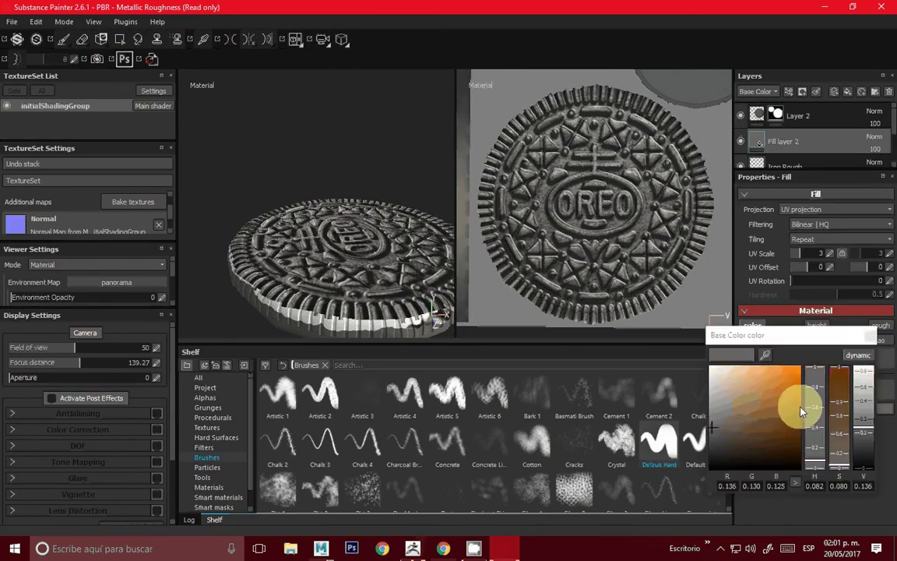
pyautogui.click(765, 354)
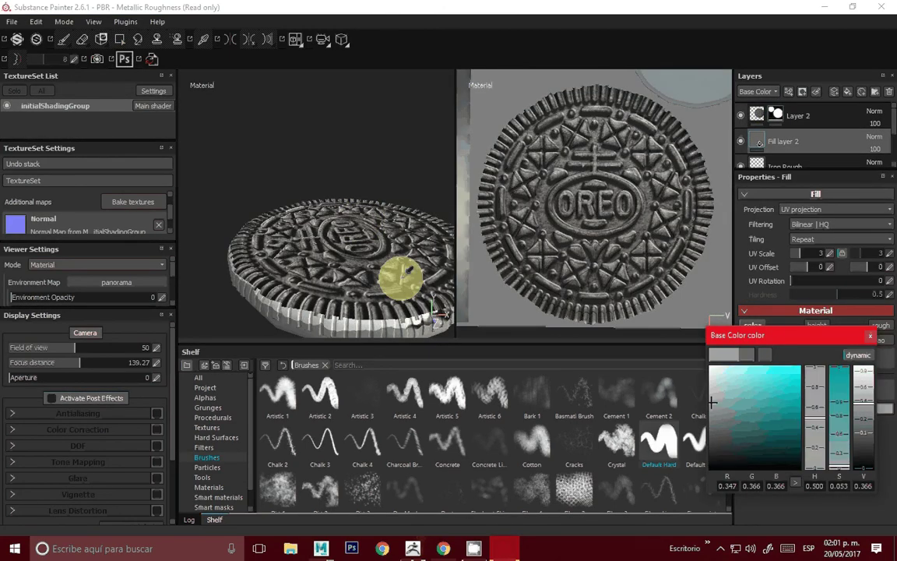
pyautogui.click(363, 254)
pyautogui.click(382, 244)
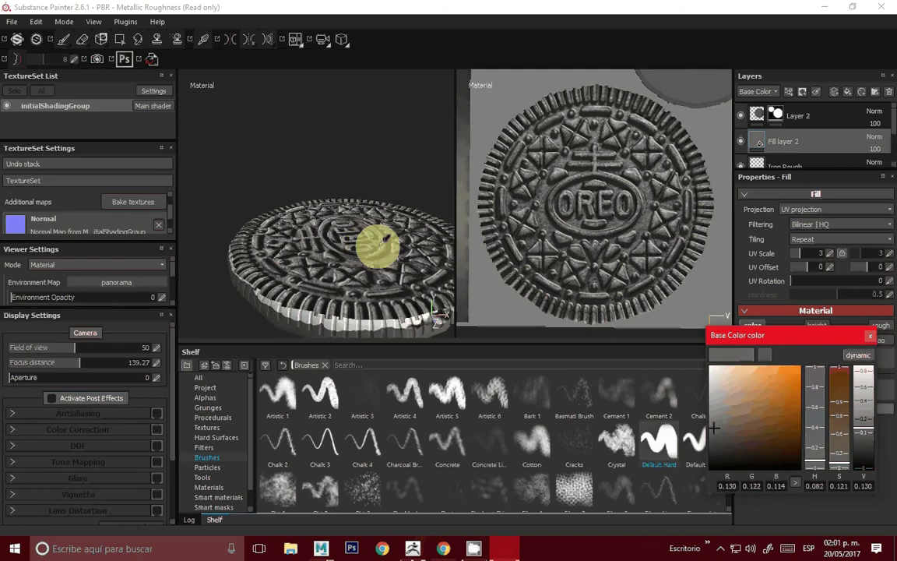
pyautogui.click(774, 323)
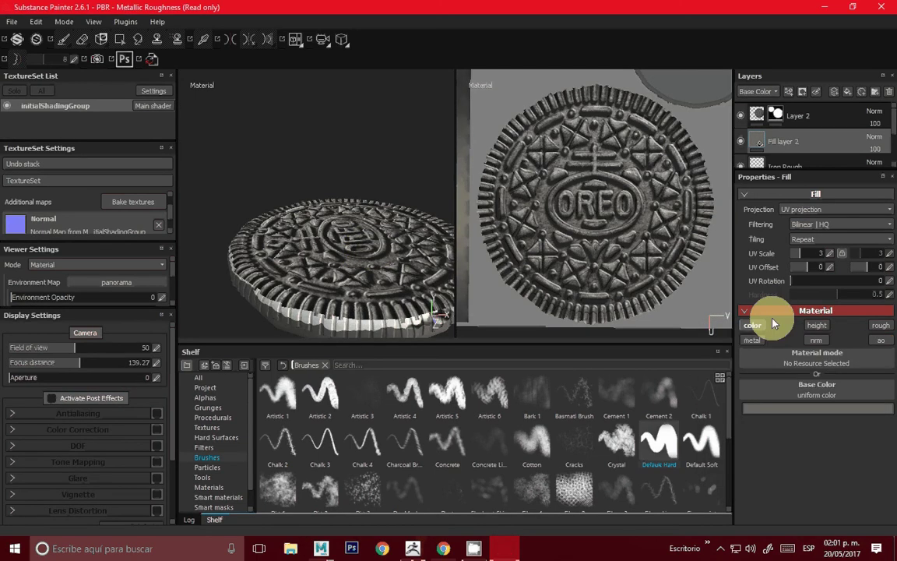
pyautogui.moveTo(357, 217)
pyautogui.keyDown('alt'); pyautogui.mouseDown()
pyautogui.moveTo(341, 195)
pyautogui.moveTo(320, 230)
pyautogui.mouseUp(); pyautogui.keyUp('alt')
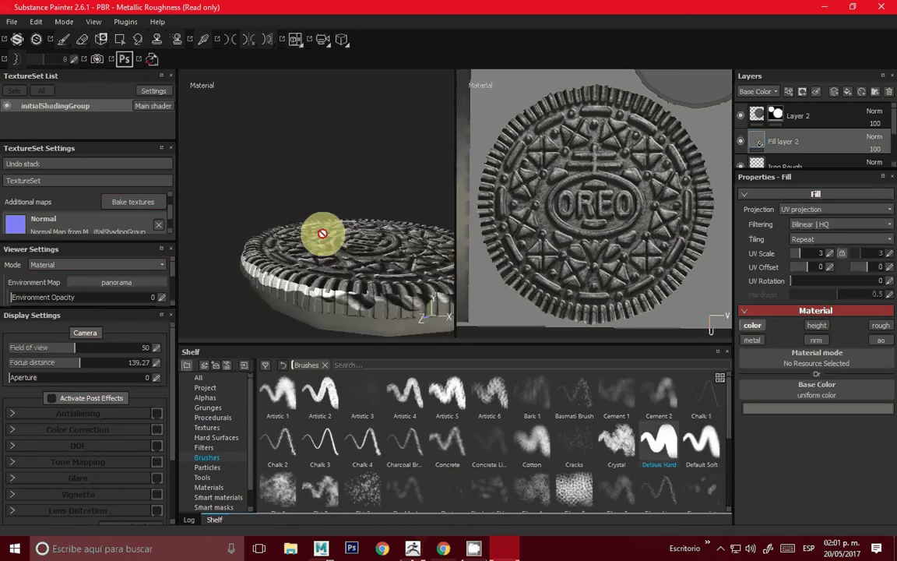
pyautogui.moveTo(791, 141); pyautogui.dragTo(791, 125)
pyautogui.click(775, 116)
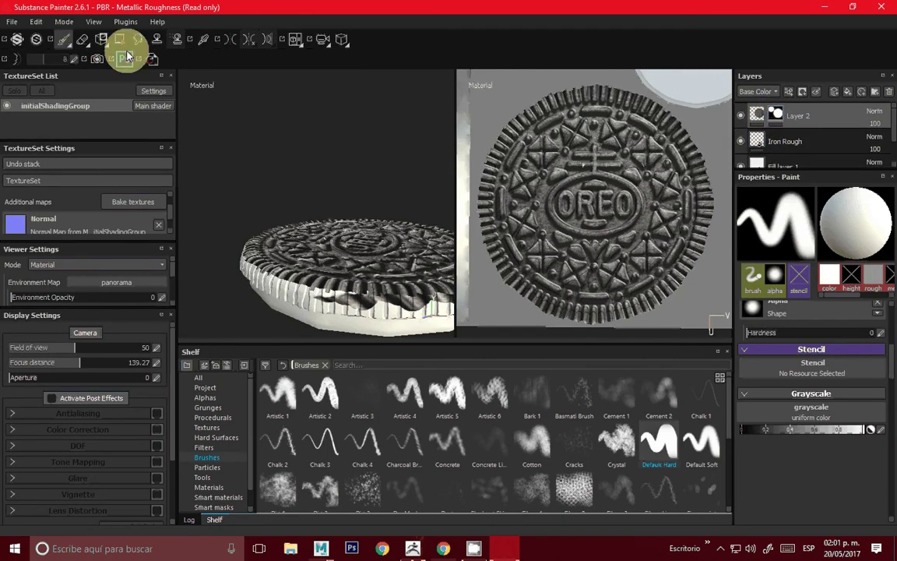
# Show the Textures category in the shelf
pyautogui.click(218, 487)
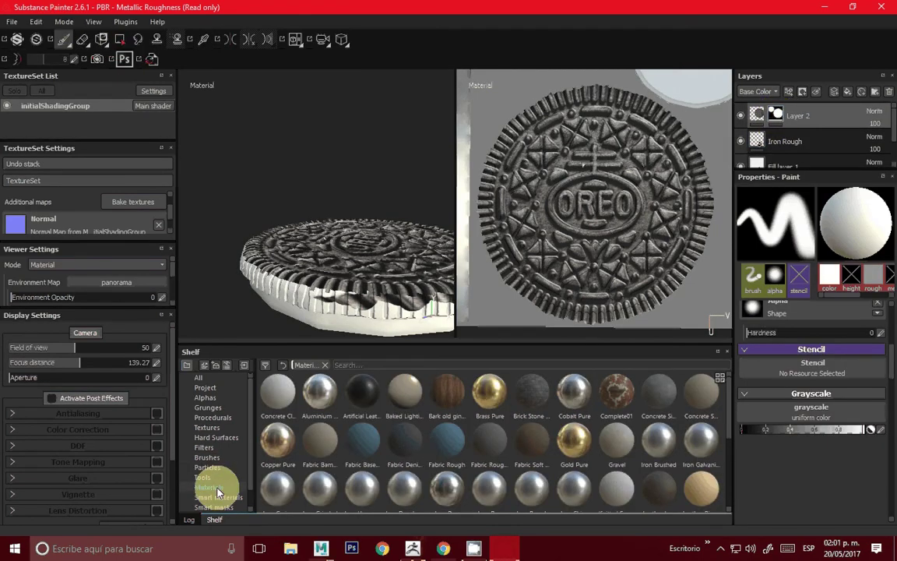
pyautogui.click(209, 467)
pyautogui.scroll(-1, 219, 490)
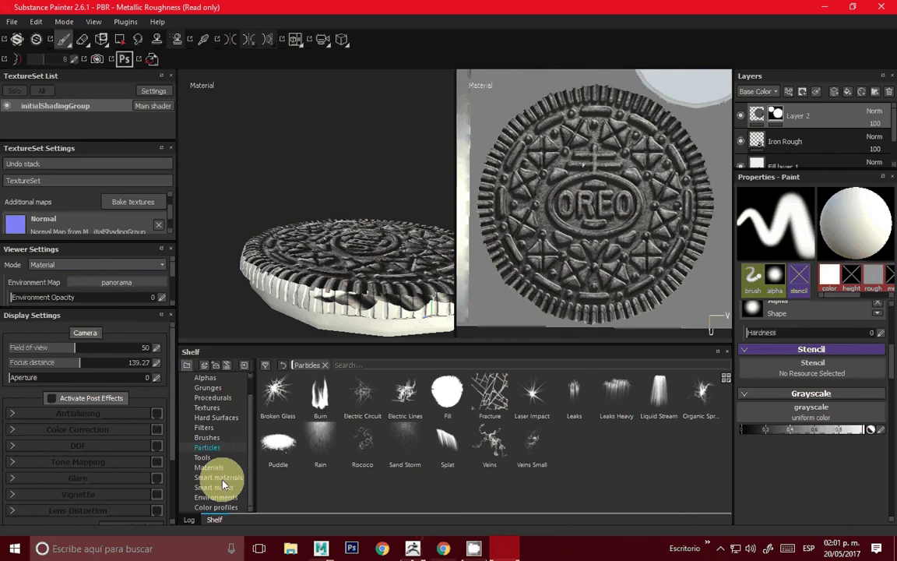
pyautogui.scroll(1, 216, 436)
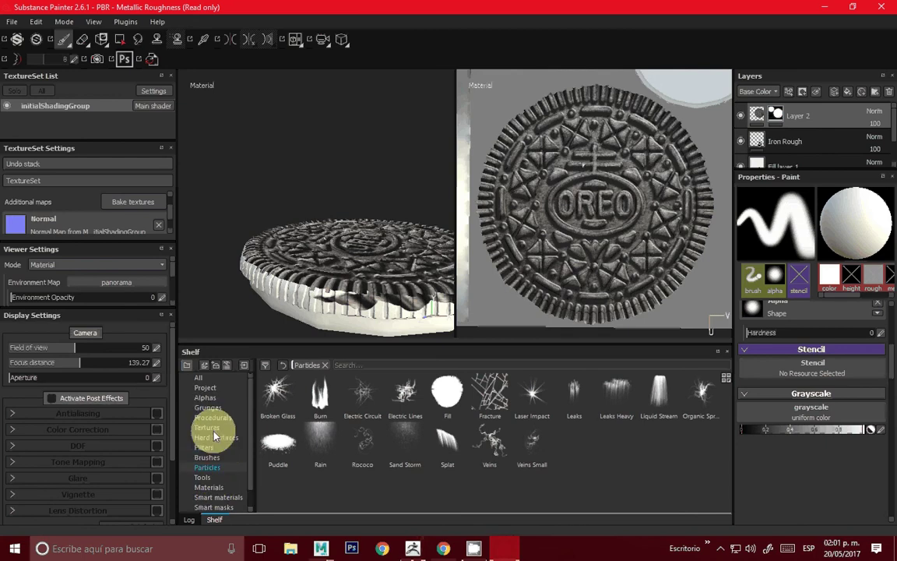
pyautogui.click(211, 429)
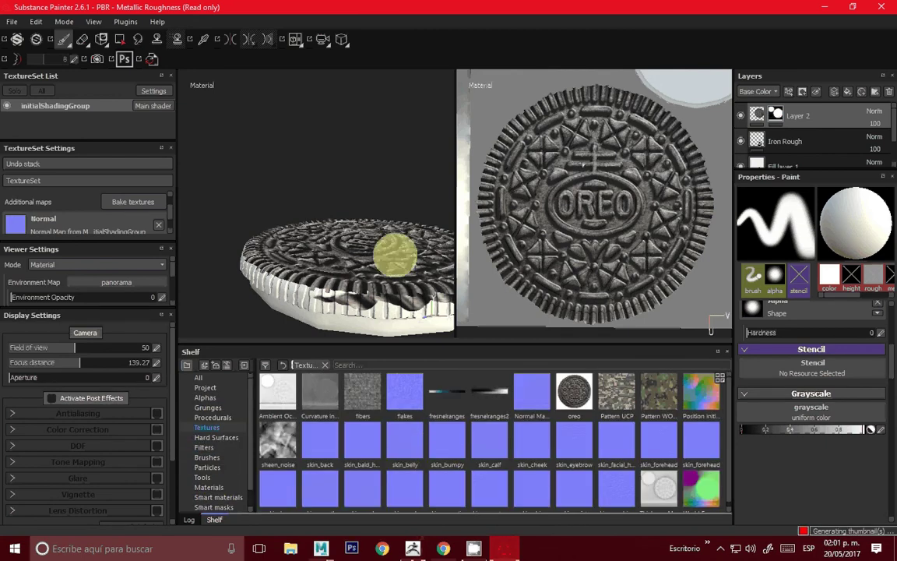
# With the Projection tool, drag the oreo photo texture into the viewport and undo the stray white stroke
pyautogui.click(102, 39)
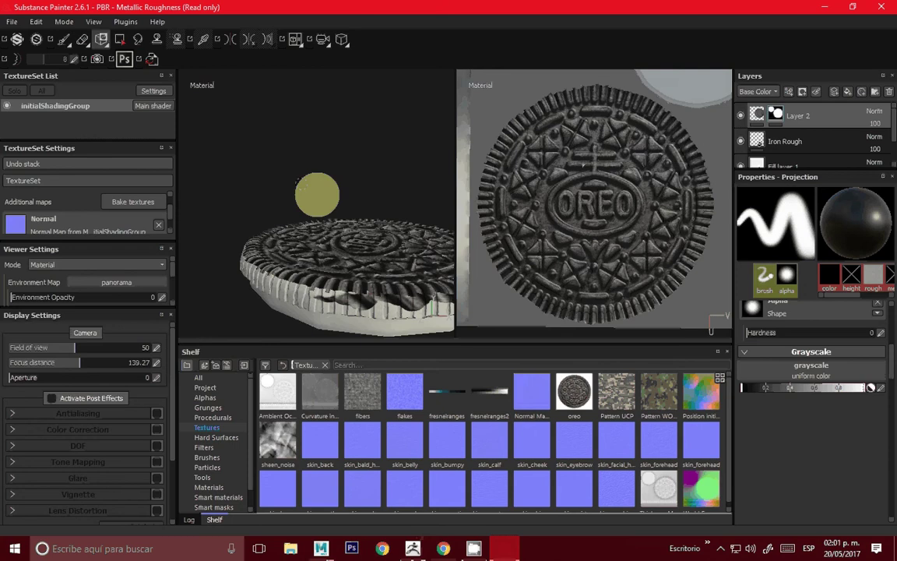
pyautogui.scroll(3, 827, 411)
pyautogui.scroll(-5, 820, 413)
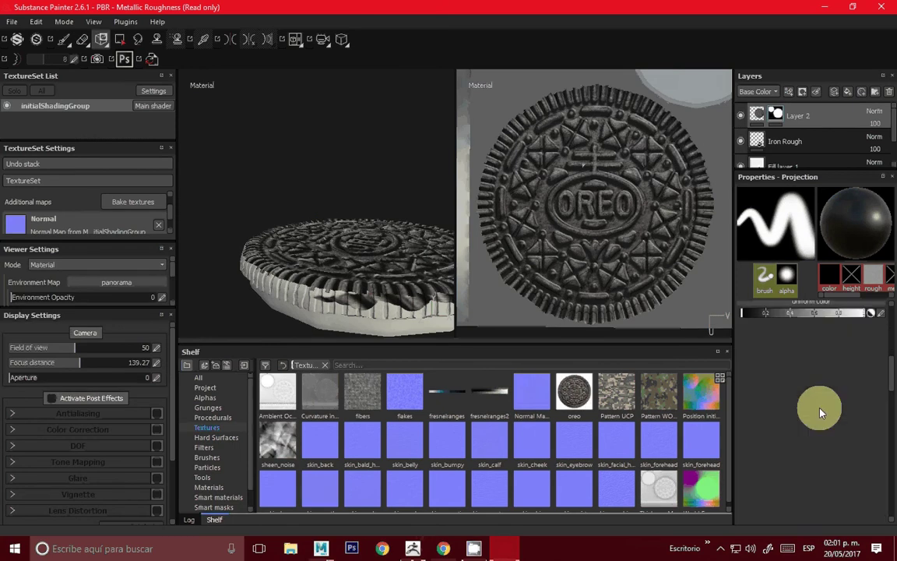
pyautogui.scroll(2, 820, 413)
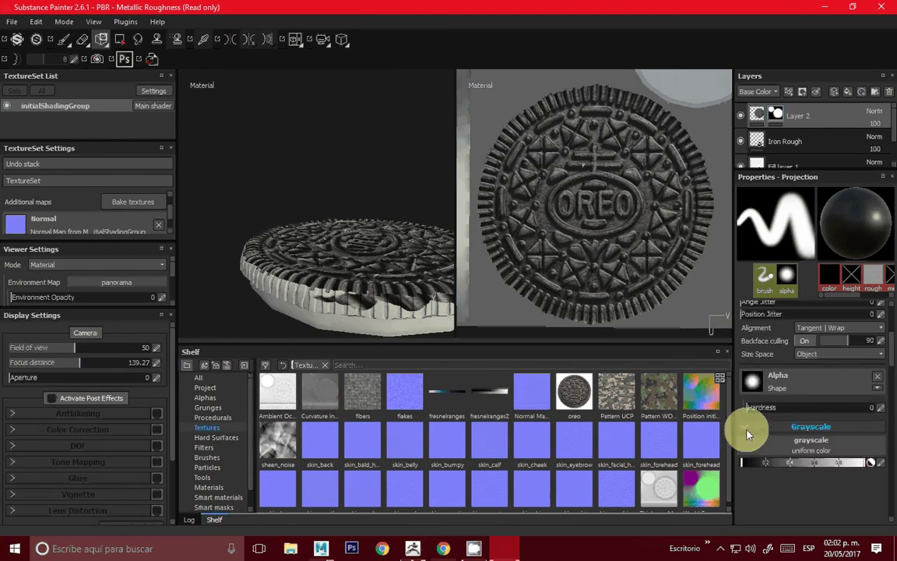
pyautogui.scroll(4, 746, 427)
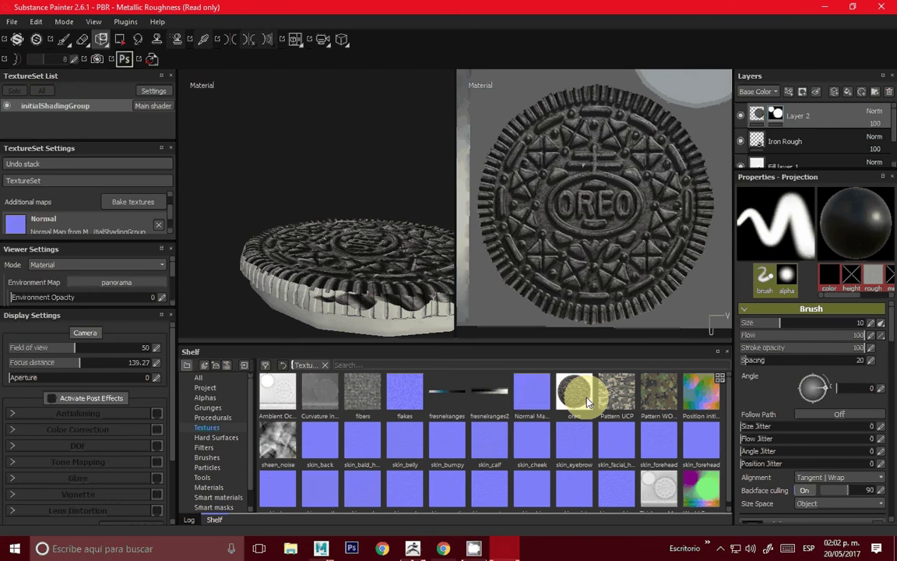
pyautogui.moveTo(574, 392)
pyautogui.mouseDown()
pyautogui.moveTo(597, 328)
pyautogui.moveTo(285, 176)
pyautogui.moveTo(381, 280)
pyautogui.moveTo(341, 290)
pyautogui.mouseUp()
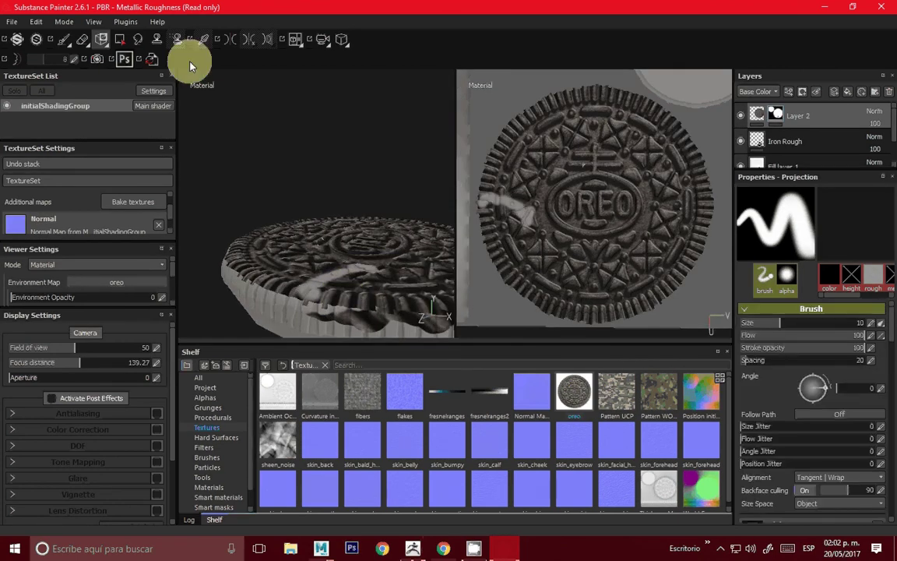
pyautogui.hotkey('ctrl', 'z')
# Return to the Paint tool and orbit and zoom the 3D view onto the Oreo's centre logo
pyautogui.click(62, 39)
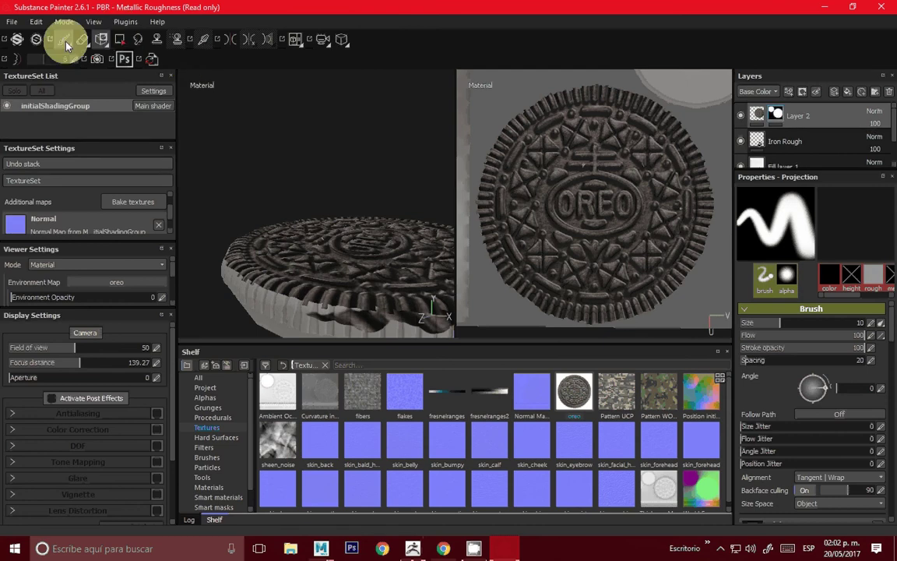
pyautogui.keyDown('alt'); pyautogui.moveTo(328, 257); pyautogui.dragTo(391, 256); pyautogui.keyUp('alt')
pyautogui.moveTo(390, 256); pyautogui.dragTo(274, 179, button='middle')
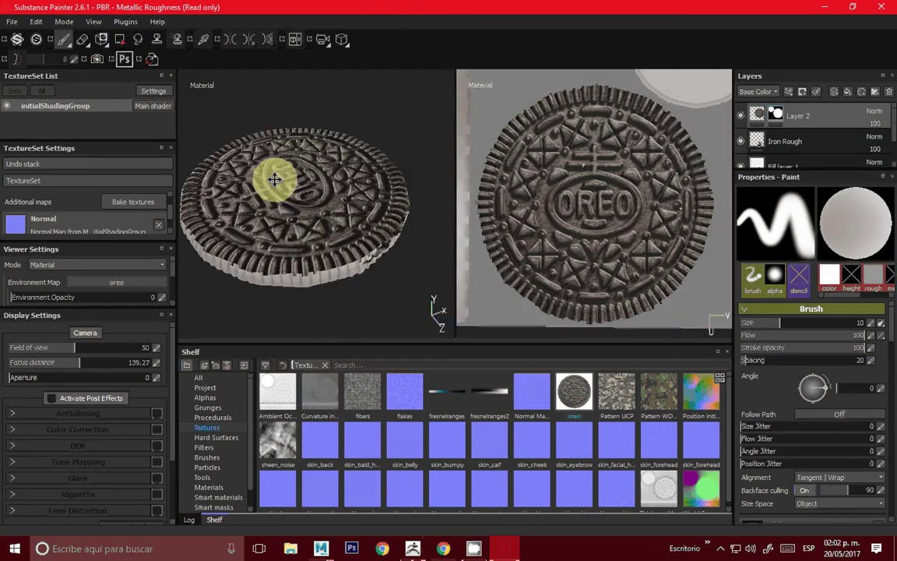
pyautogui.keyDown('alt'); pyautogui.moveTo(274, 180); pyautogui.dragTo(320, 216); pyautogui.keyUp('alt')
pyautogui.moveTo(321, 216)
pyautogui.keyDown('alt'); pyautogui.mouseDown(button='right')
pyautogui.moveTo(403, 242)
pyautogui.moveTo(371, 256)
pyautogui.moveTo(330, 224)
pyautogui.mouseUp(button='right'); pyautogui.keyUp('alt')
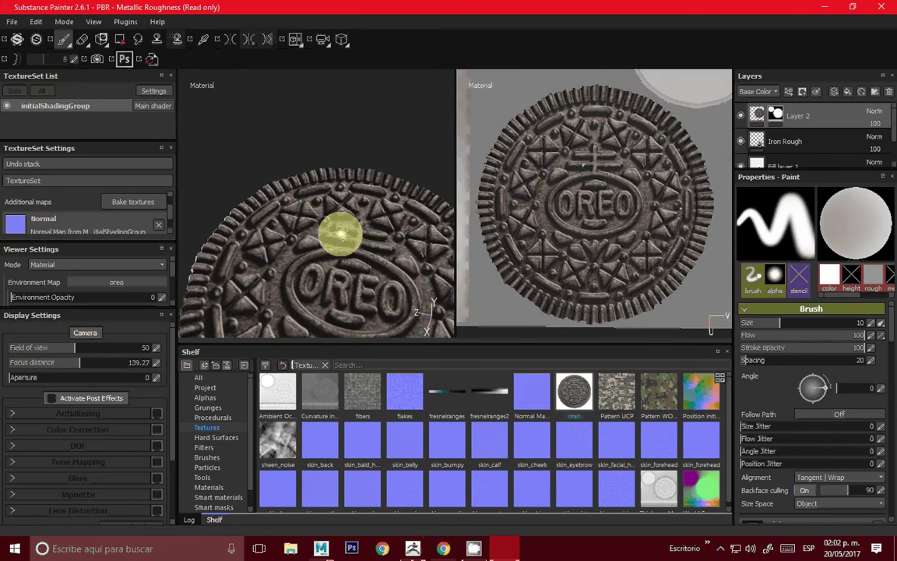
pyautogui.moveTo(331, 225)
pyautogui.keyDown('alt'); pyautogui.mouseDown()
pyautogui.moveTo(343, 152)
pyautogui.moveTo(291, 230)
pyautogui.moveTo(325, 181)
pyautogui.moveTo(339, 201)
pyautogui.mouseUp(); pyautogui.keyUp('alt')
pyautogui.keyDown('alt'); pyautogui.moveTo(339, 200); pyautogui.dragTo(308, 226, button='right'); pyautogui.keyUp('alt')
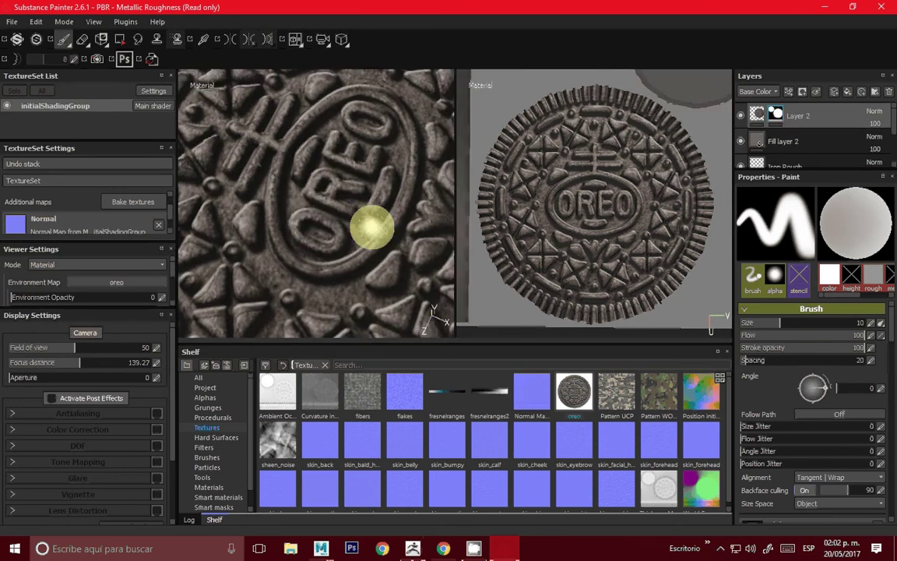
pyautogui.keyDown('alt'); pyautogui.moveTo(371, 201); pyautogui.dragTo(383, 249); pyautogui.keyUp('alt')
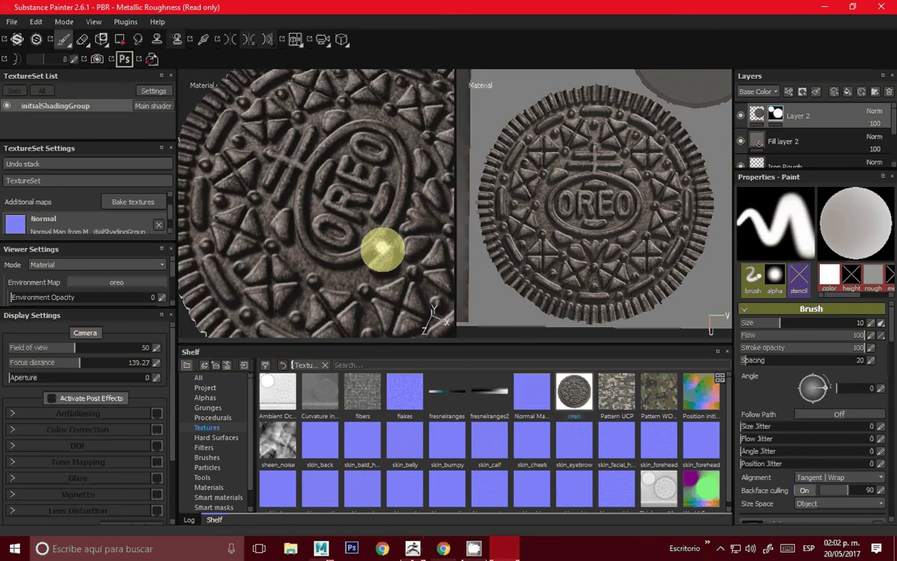
# Zoom out and orbit the cookie, and pan the 2D texture view onto the Oreo
pyautogui.scroll(-3, 383, 249)
pyautogui.moveTo(779, 116)
pyautogui.mouseDown()
pyautogui.moveTo(779, 148)
pyautogui.moveTo(767, 117)
pyautogui.mouseUp()
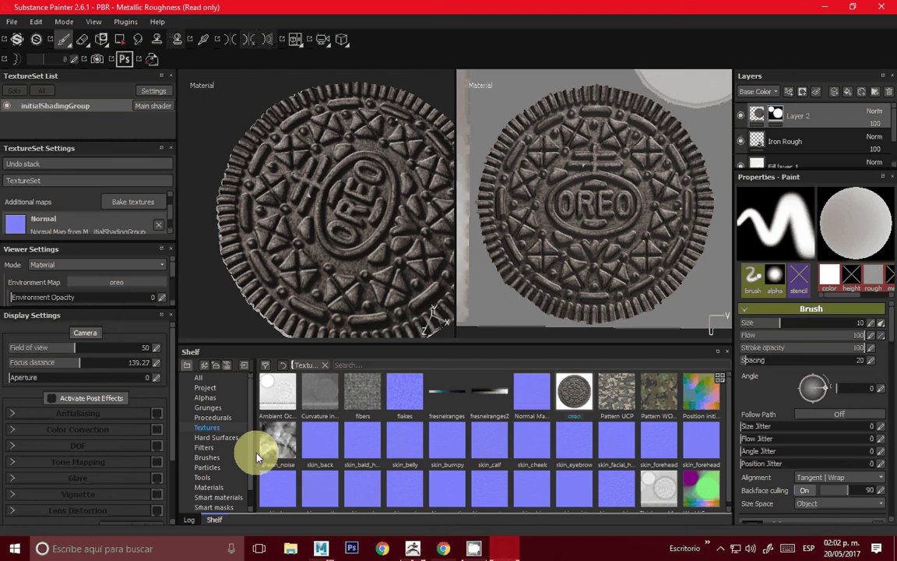
pyautogui.scroll(-5, 857, 431)
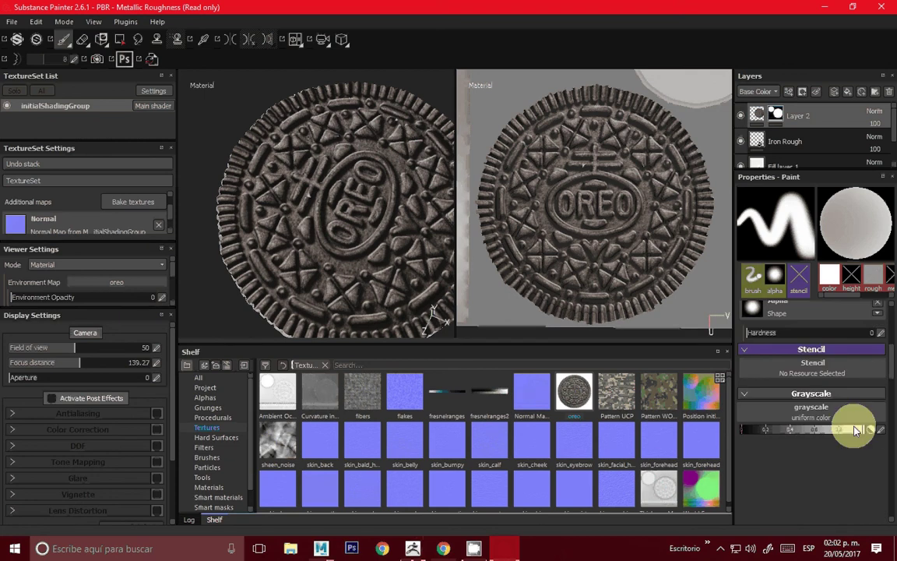
pyautogui.moveTo(371, 221)
pyautogui.keyDown('alt'); pyautogui.mouseDown()
pyautogui.moveTo(371, 124)
pyautogui.moveTo(250, 262)
pyautogui.moveTo(140, 247)
pyautogui.moveTo(371, 166)
pyautogui.moveTo(350, 184)
pyautogui.moveTo(721, 151)
pyautogui.moveTo(385, 200)
pyautogui.moveTo(403, 293)
pyautogui.moveTo(321, 201)
pyautogui.mouseUp(); pyautogui.keyUp('alt')
pyautogui.scroll(-3, 614, 221)
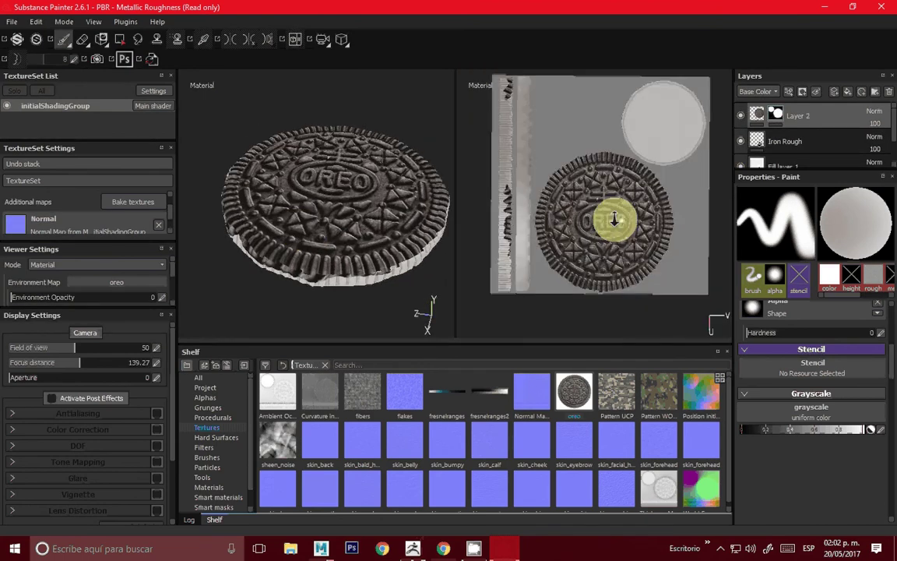
pyautogui.moveTo(614, 221); pyautogui.dragTo(593, 274, button='middle')
pyautogui.scroll(2, 627, 305)
pyautogui.moveTo(627, 304); pyautogui.dragTo(635, 238, button='middle')
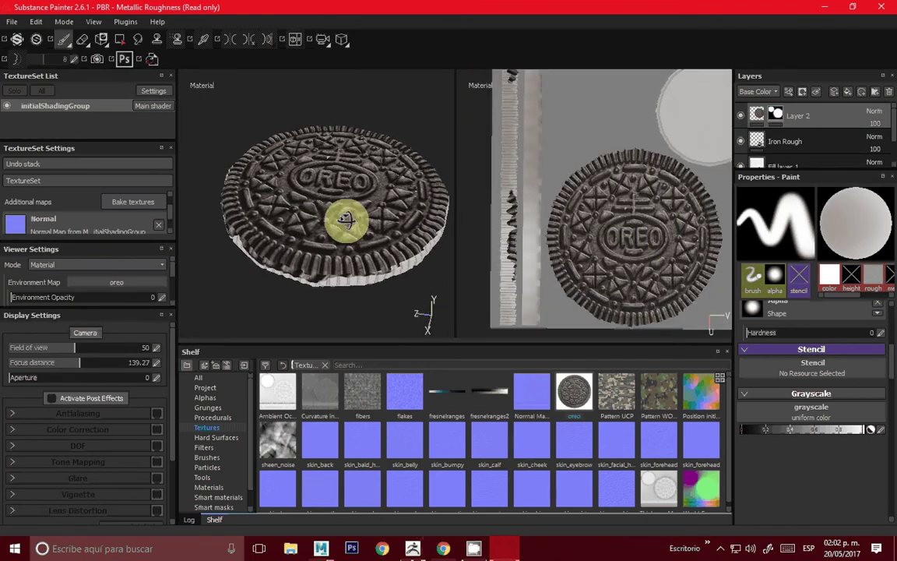
pyautogui.moveTo(346, 220)
pyautogui.keyDown('alt'); pyautogui.mouseDown()
pyautogui.moveTo(364, 258)
pyautogui.moveTo(361, 168)
pyautogui.moveTo(334, 211)
pyautogui.moveTo(340, 316)
pyautogui.moveTo(356, 231)
pyautogui.mouseUp(); pyautogui.keyUp('alt')
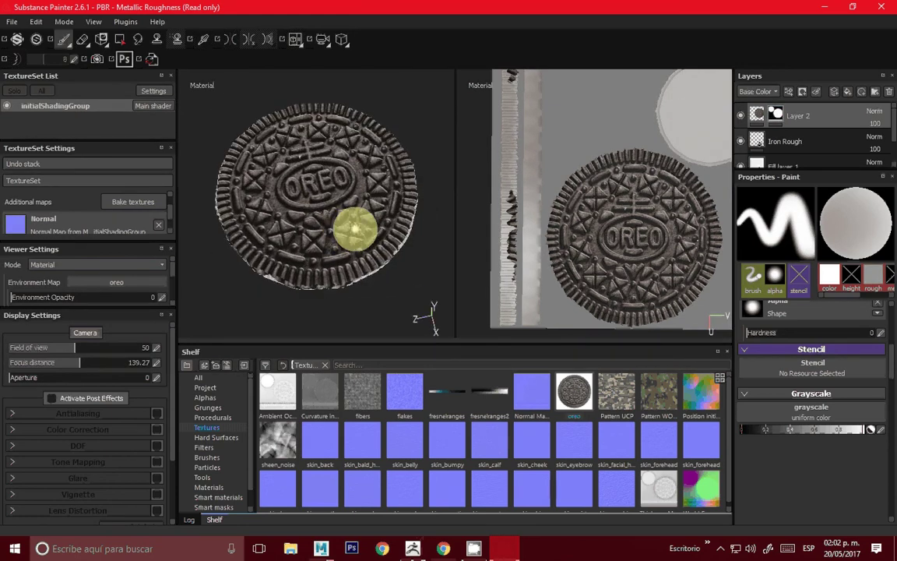
pyautogui.scroll(-2, 825, 148)
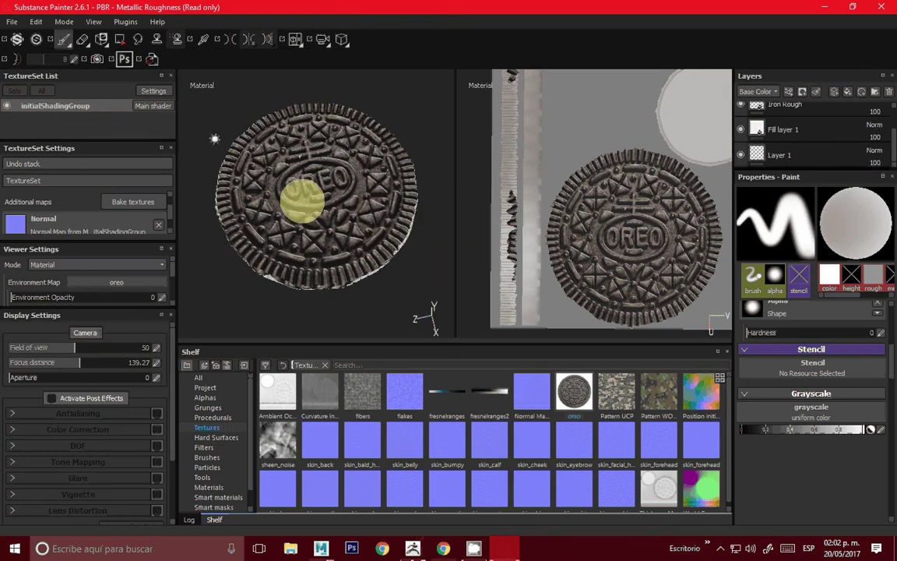
# Add a dark-brown fill layer with height, roughness and normal channels disabled
pyautogui.click(848, 94)
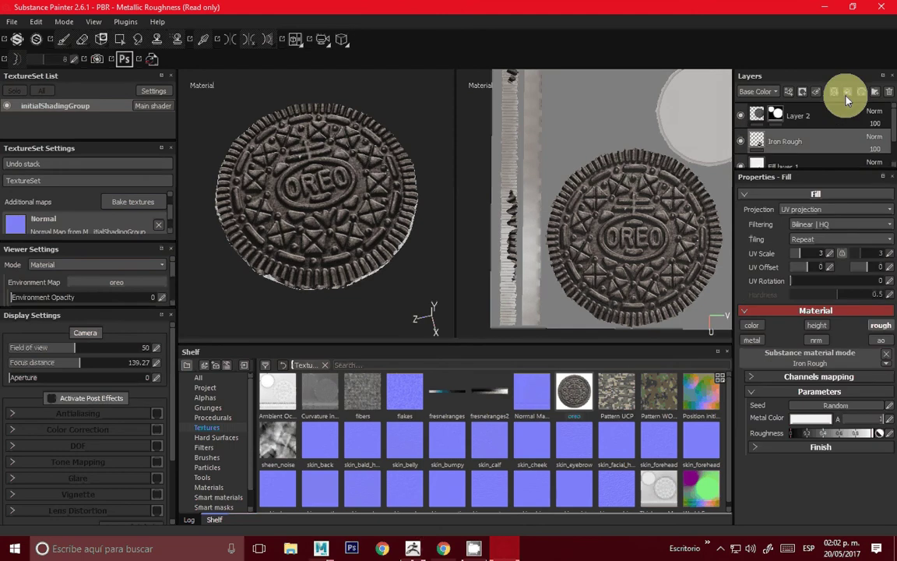
pyautogui.click(848, 94)
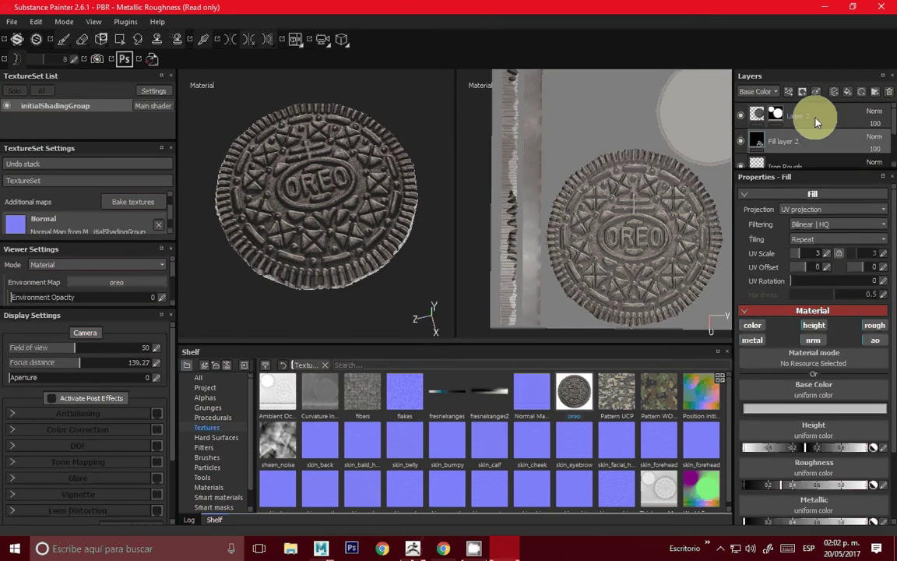
pyautogui.click(814, 325)
pyautogui.click(857, 328)
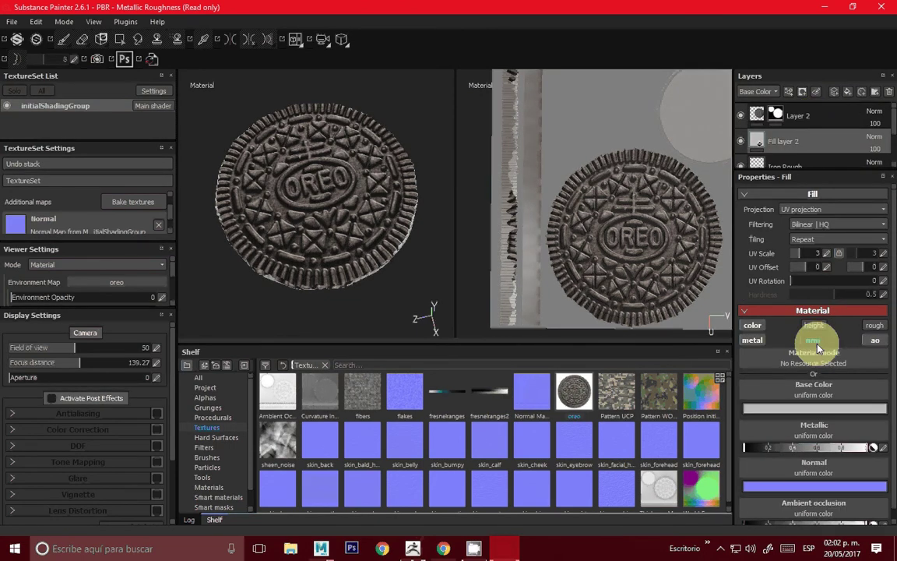
pyautogui.click(814, 341)
pyautogui.click(818, 409)
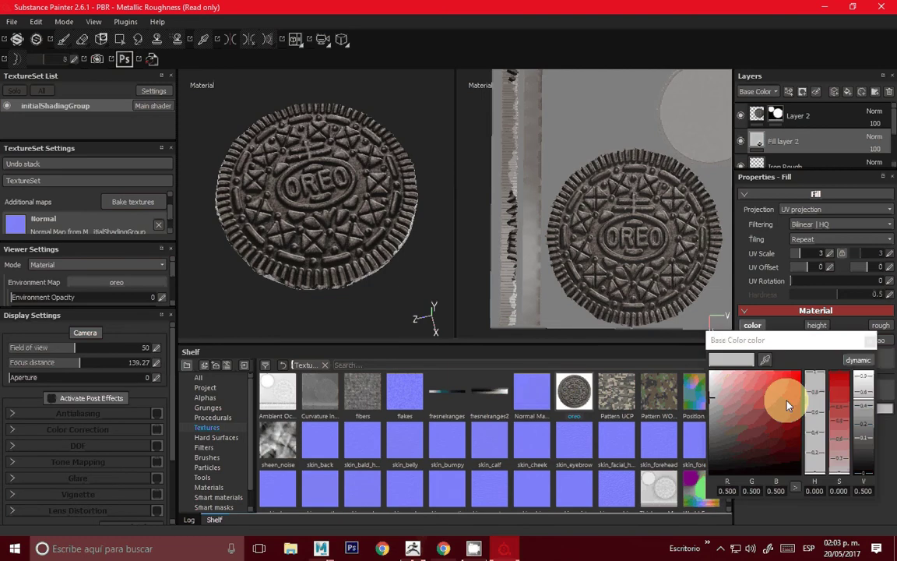
pyautogui.click(356, 184)
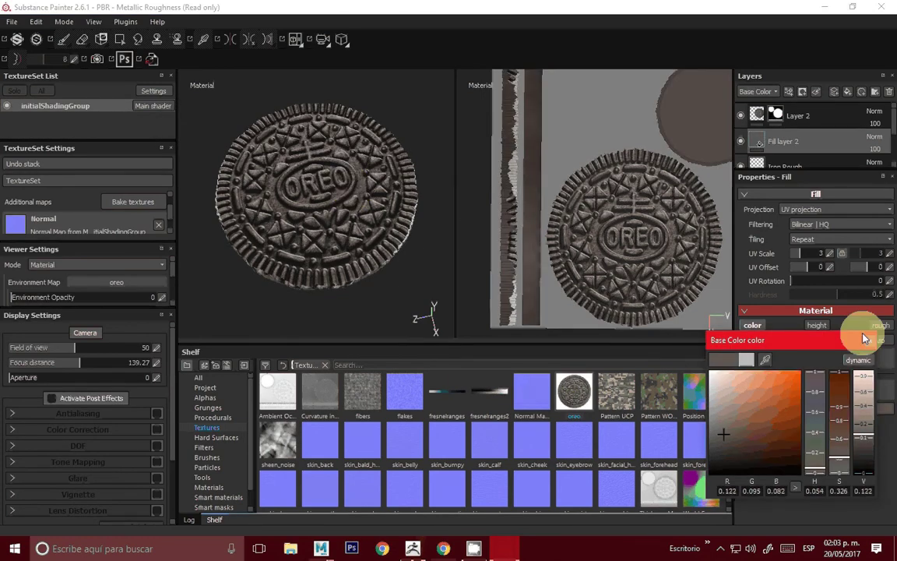
pyautogui.click(870, 341)
# Add a black mask to Fill layer 2 and brush the brown fill onto the cookie's side
pyautogui.moveTo(366, 109)
pyautogui.keyDown('alt'); pyautogui.mouseDown()
pyautogui.moveTo(380, 168)
pyautogui.moveTo(403, 181)
pyautogui.moveTo(341, 225)
pyautogui.mouseUp(); pyautogui.keyUp('alt')
pyautogui.rightClick(775, 144)
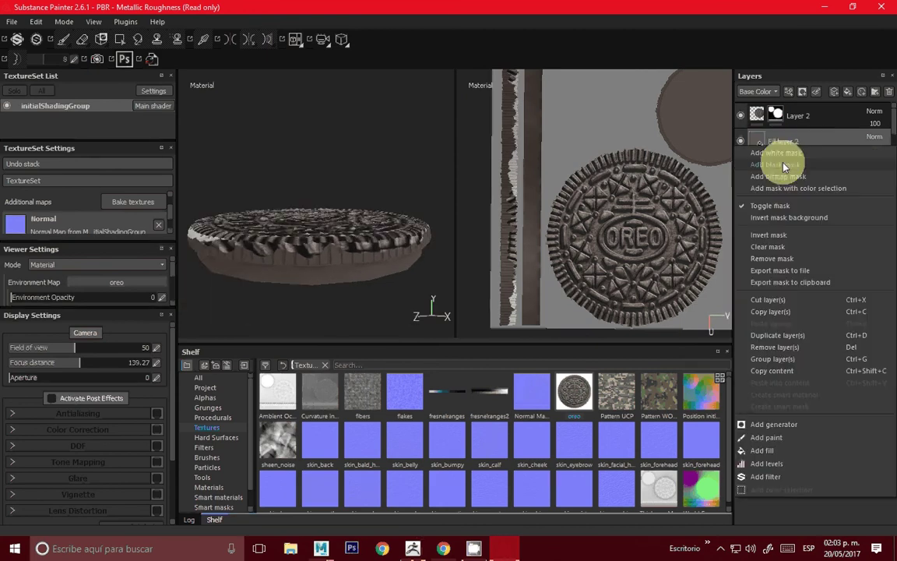
pyautogui.click(784, 165)
pyautogui.click(119, 38)
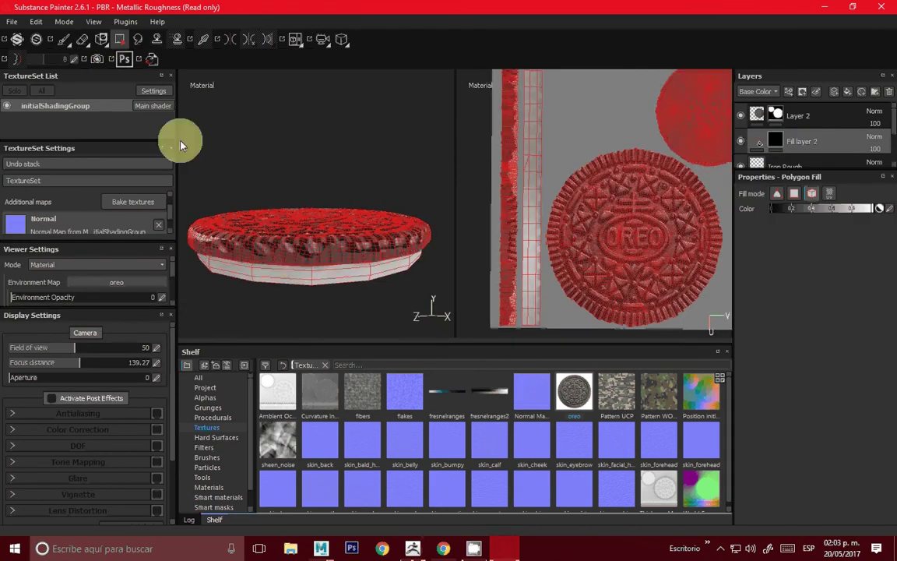
pyautogui.click(62, 39)
pyautogui.moveTo(326, 235)
pyautogui.keyDown('alt'); pyautogui.mouseDown()
pyautogui.moveTo(285, 257)
pyautogui.moveTo(329, 285)
pyautogui.moveTo(292, 293)
pyautogui.moveTo(380, 222)
pyautogui.mouseUp(); pyautogui.keyUp('alt')
pyautogui.keyDown('alt'); pyautogui.moveTo(380, 222); pyautogui.dragTo(337, 221, button='right'); pyautogui.keyUp('alt')
pyautogui.keyDown('alt'); pyautogui.moveTo(337, 221); pyautogui.dragTo(311, 171); pyautogui.keyUp('alt')
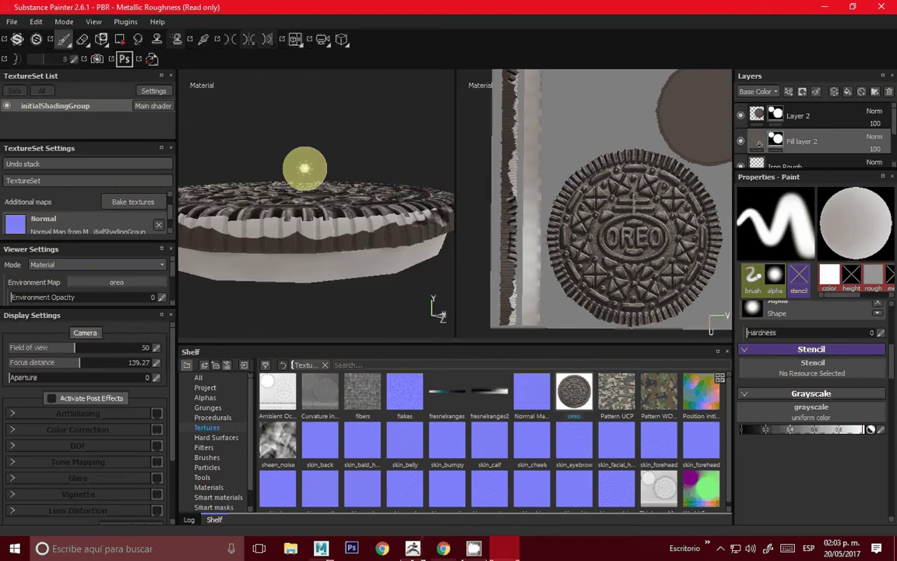
# Orbit to an angled top view and bring up the texture export settings
pyautogui.click(100, 44)
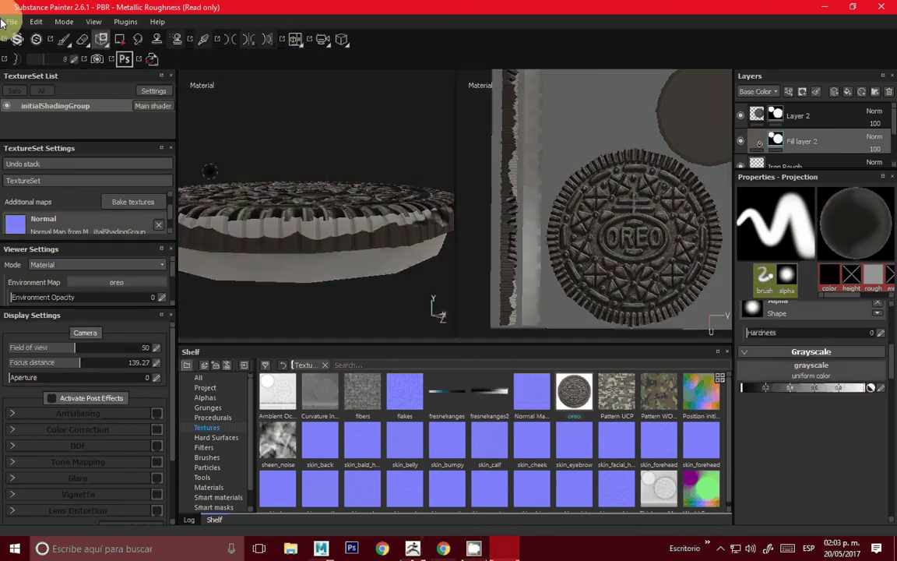
pyautogui.click(64, 39)
pyautogui.moveTo(321, 240)
pyautogui.keyDown('alt'); pyautogui.mouseDown()
pyautogui.moveTo(341, 176)
pyautogui.moveTo(344, 225)
pyautogui.moveTo(330, 194)
pyautogui.moveTo(370, 220)
pyautogui.mouseUp(); pyautogui.keyUp('alt')
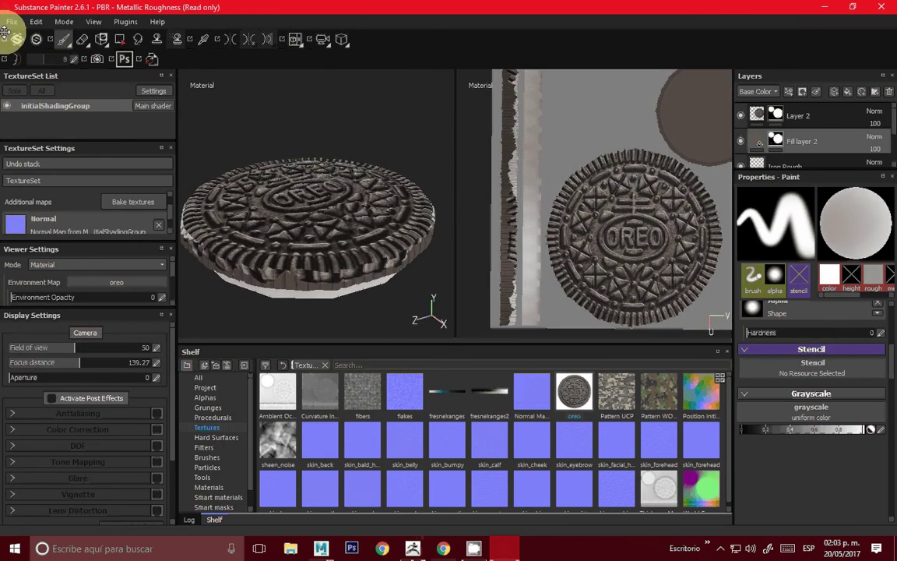
pyautogui.click(12, 22)
pyautogui.click(84, 137)
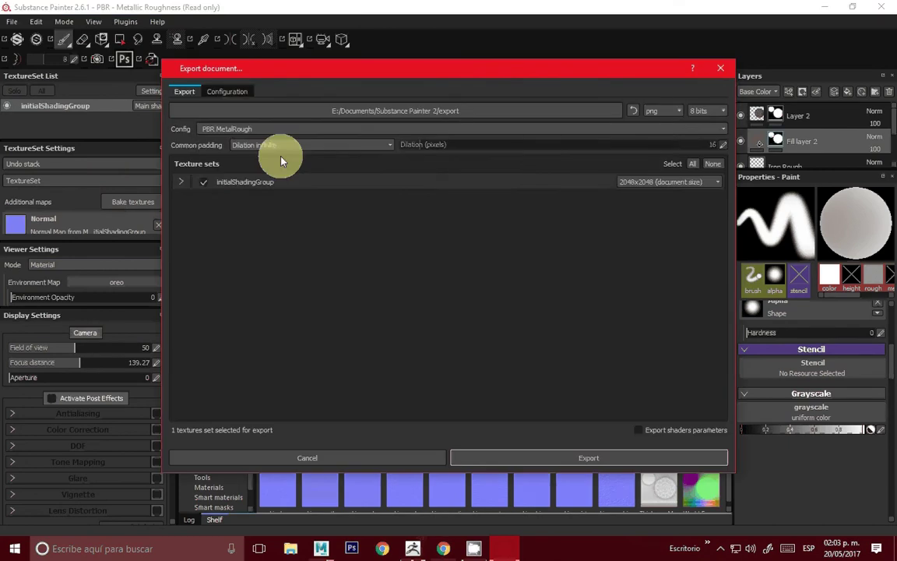
# Choose the Document channels + Normal + AO (No Alpha) export preset
pyautogui.click(269, 129)
pyautogui.click(293, 144)
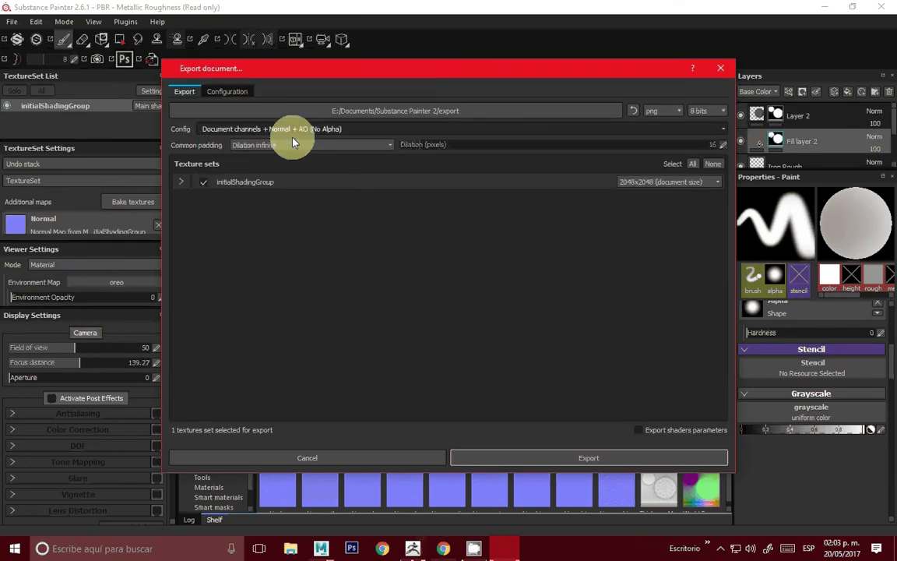
pyautogui.click(551, 111)
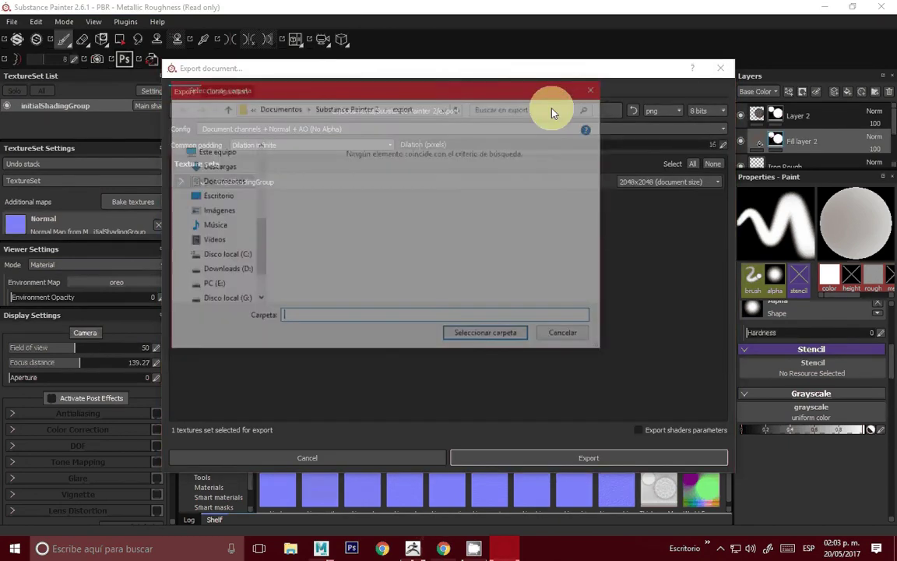
# Browse Documentos > maya > projects for the export folder, then return to Este equipo
pyautogui.click(269, 109)
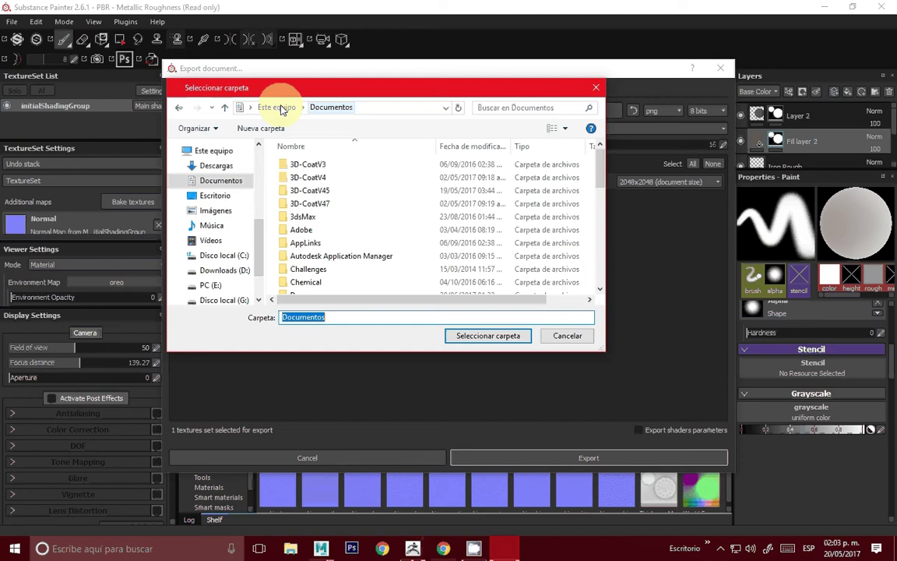
pyautogui.click(310, 203)
pyautogui.scroll(-5, 304, 195)
pyautogui.doubleClick(296, 168)
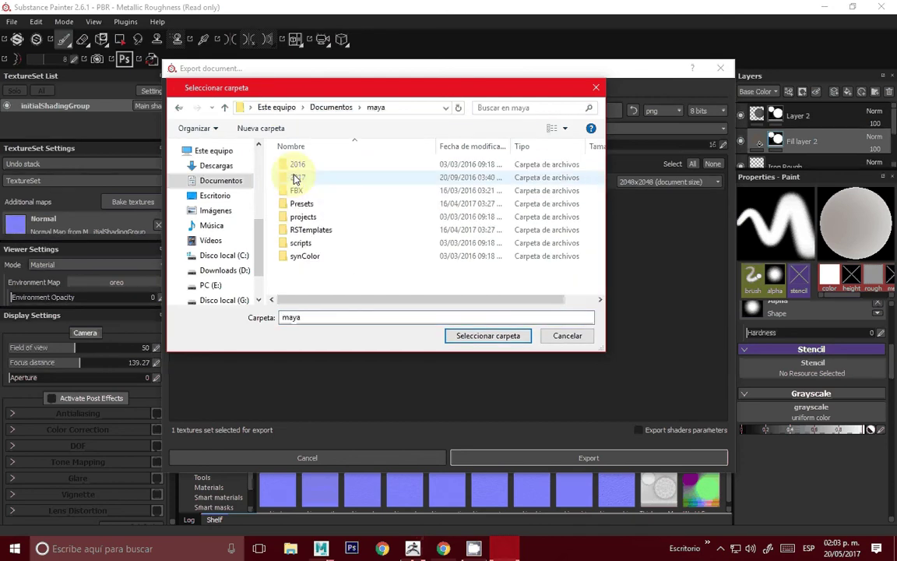
pyautogui.doubleClick(312, 218)
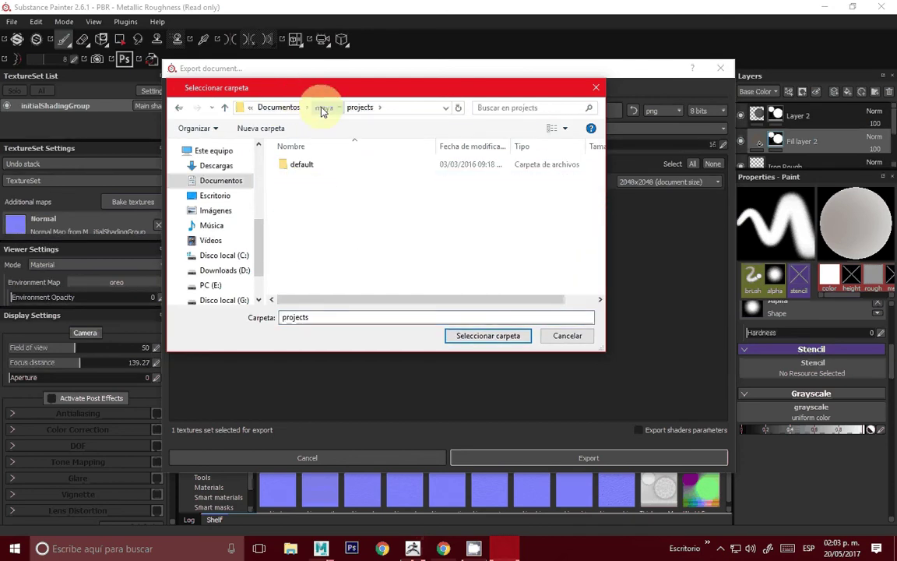
pyautogui.click(323, 109)
pyautogui.click(282, 106)
pyautogui.scroll(-3, 438, 249)
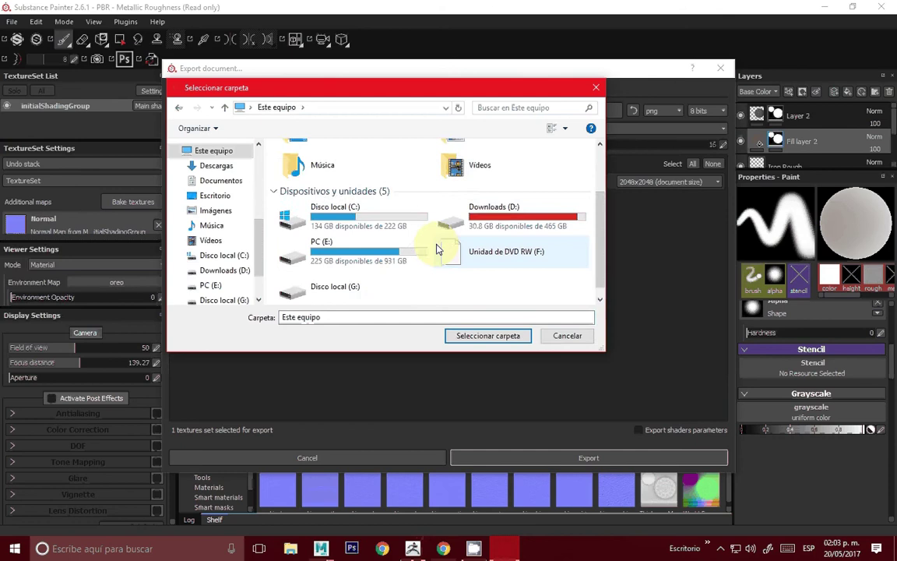
# Navigate to E: > Maya > Projects > Oreo Cookie > scenes > Textures
pyautogui.doubleClick(343, 251)
pyautogui.click(312, 189)
pyautogui.scroll(-4, 340, 204)
pyautogui.click(302, 161)
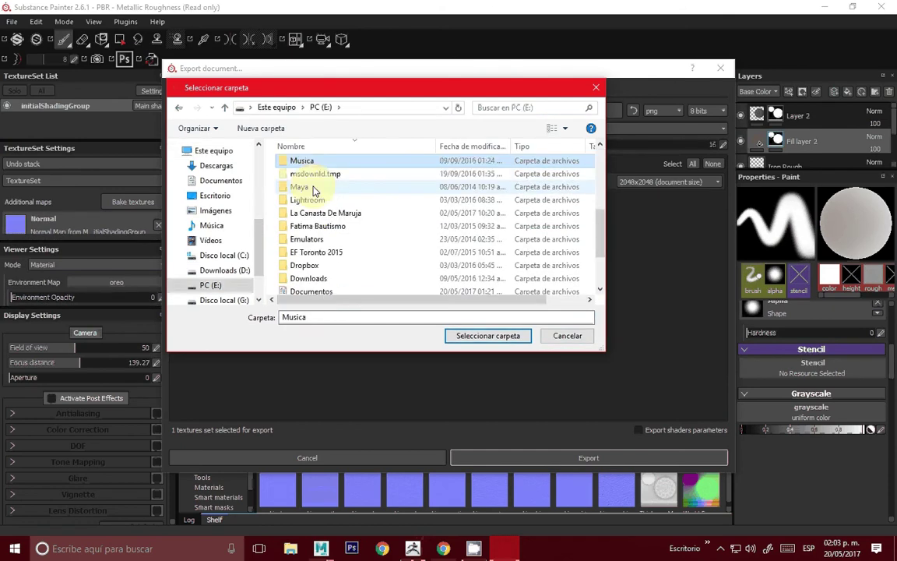
pyautogui.doubleClick(314, 190)
pyautogui.doubleClick(310, 166)
pyautogui.click(331, 195)
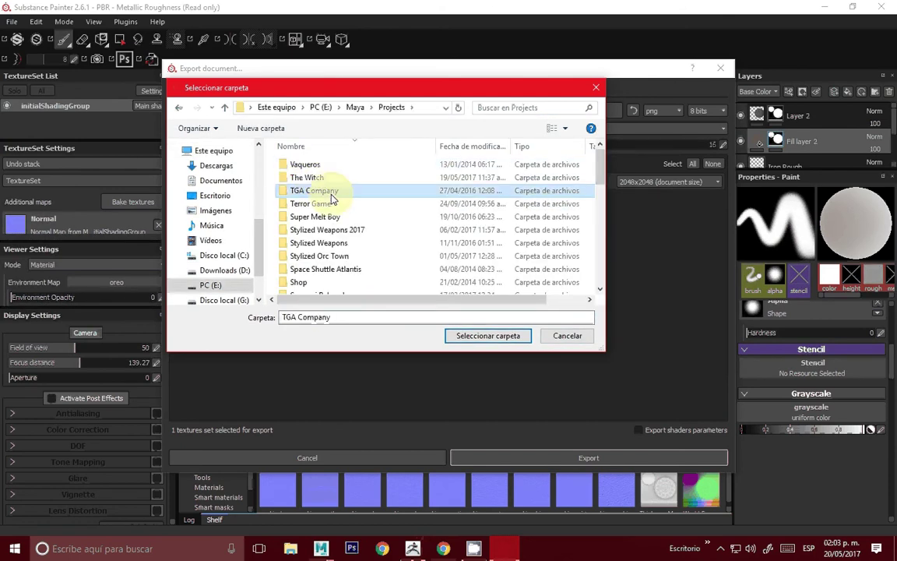
pyautogui.scroll(-5, 340, 206)
pyautogui.doubleClick(310, 176)
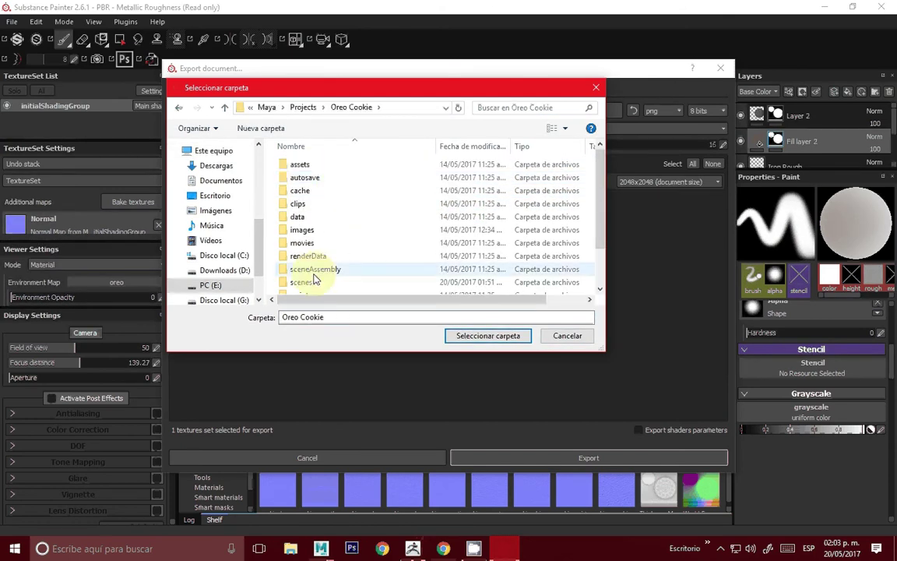
pyautogui.click(314, 272)
pyautogui.doubleClick(316, 280)
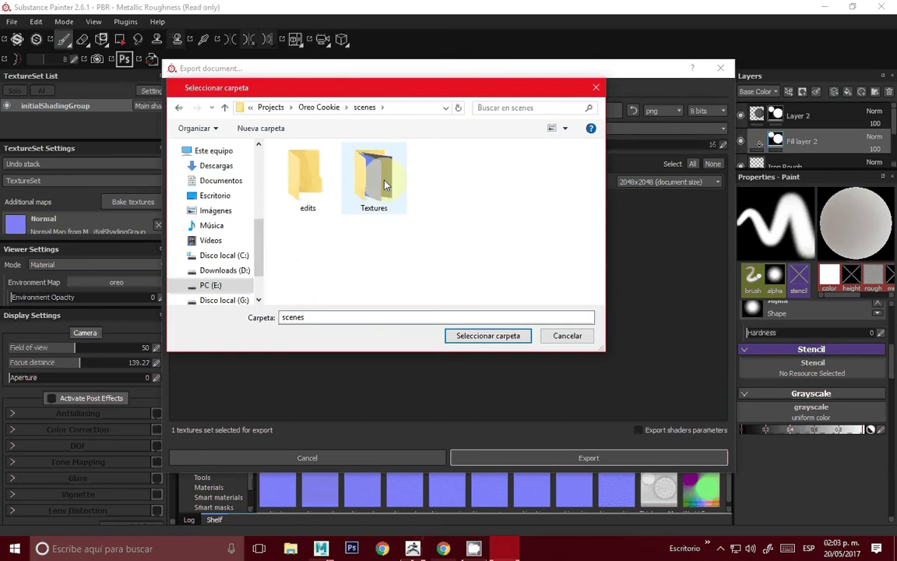
pyautogui.click(382, 183)
pyautogui.doubleClick(371, 178)
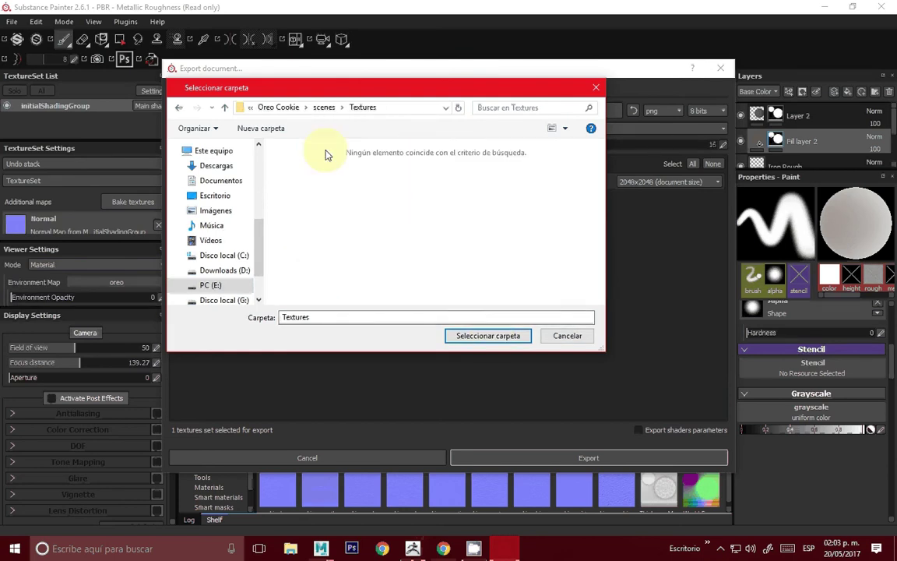
# Create a 'New Textures' folder there, export the textures into it, and open it
pyautogui.click(261, 128)
pyautogui.write('New ')
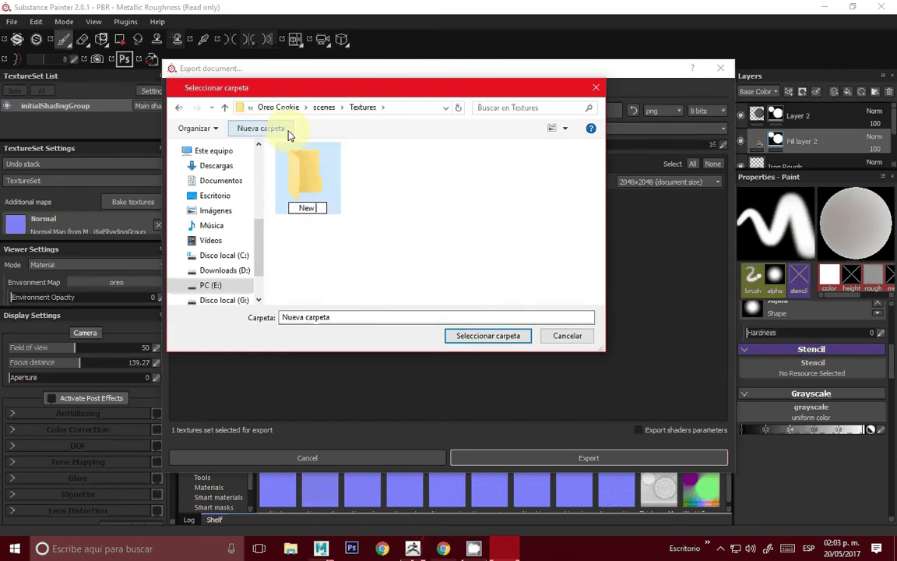
pyautogui.write('Textures')
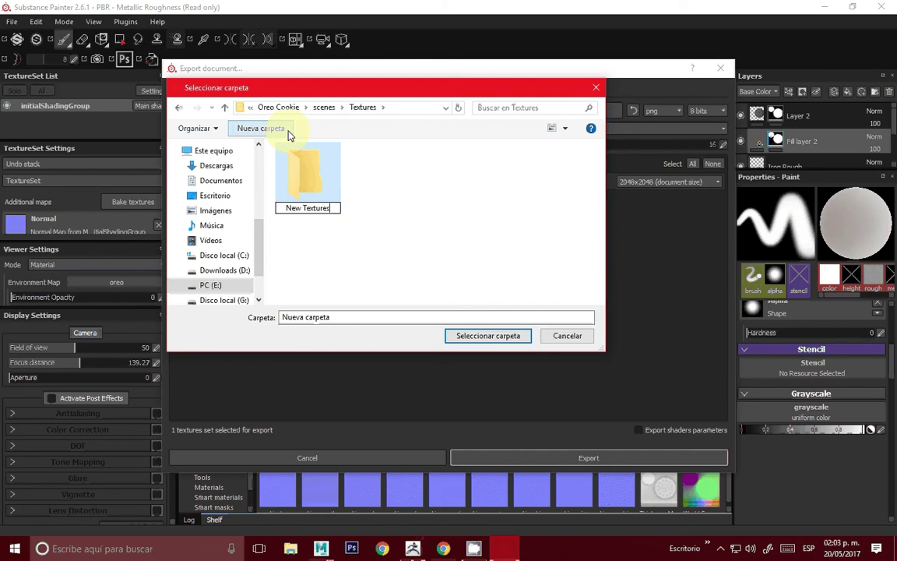
pyautogui.press('Return')
pyautogui.click(487, 335)
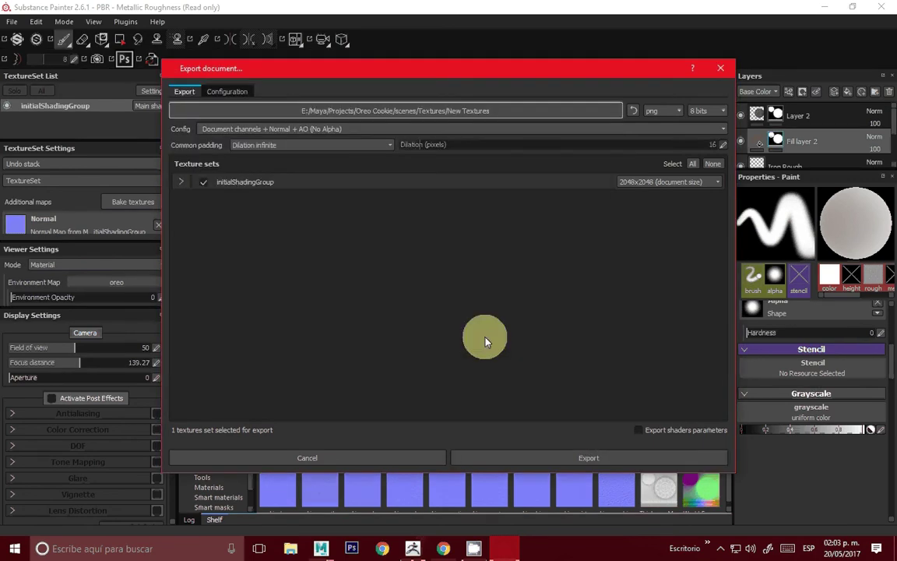
pyautogui.click(559, 462)
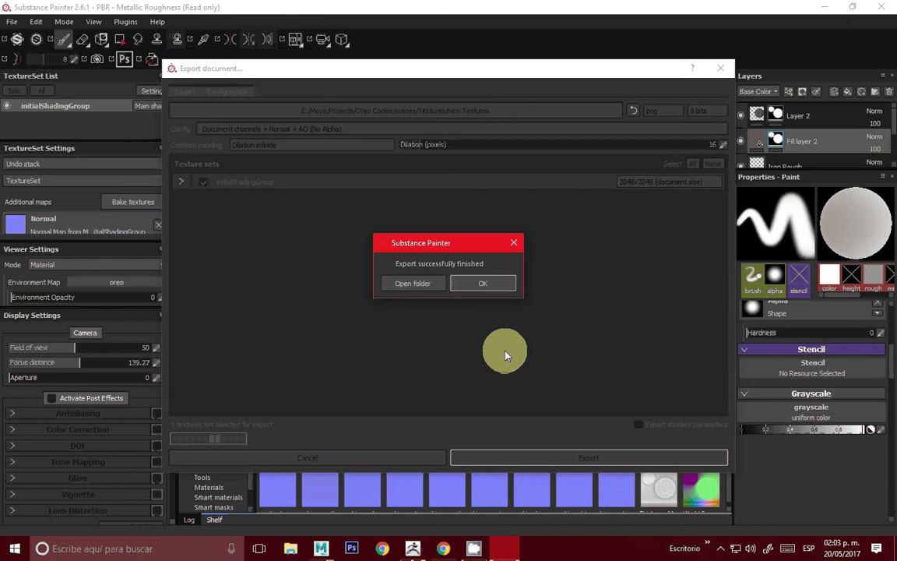
pyautogui.click(413, 283)
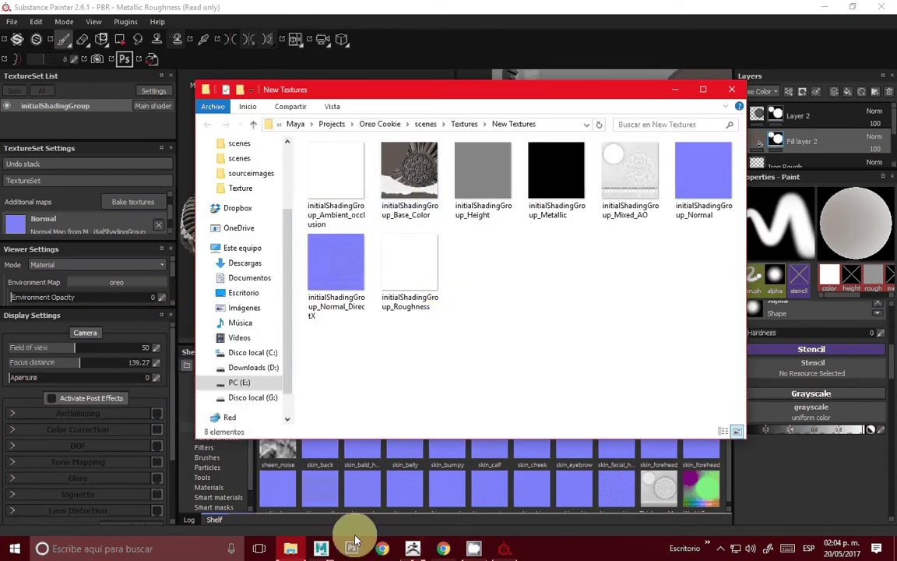
# Open initialShadingGroup_Base_Color.png in Photoshop and drag in the Mixed_AO texture
pyautogui.click(351, 538)
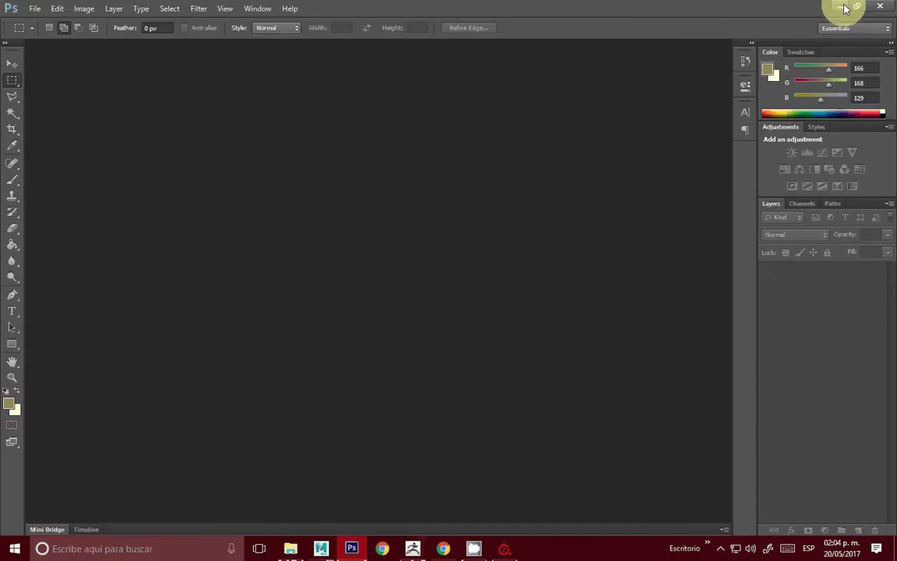
pyautogui.click(845, 8)
pyautogui.moveTo(417, 226)
pyautogui.mouseDown()
pyautogui.moveTo(350, 545)
pyautogui.moveTo(376, 396)
pyautogui.mouseUp()
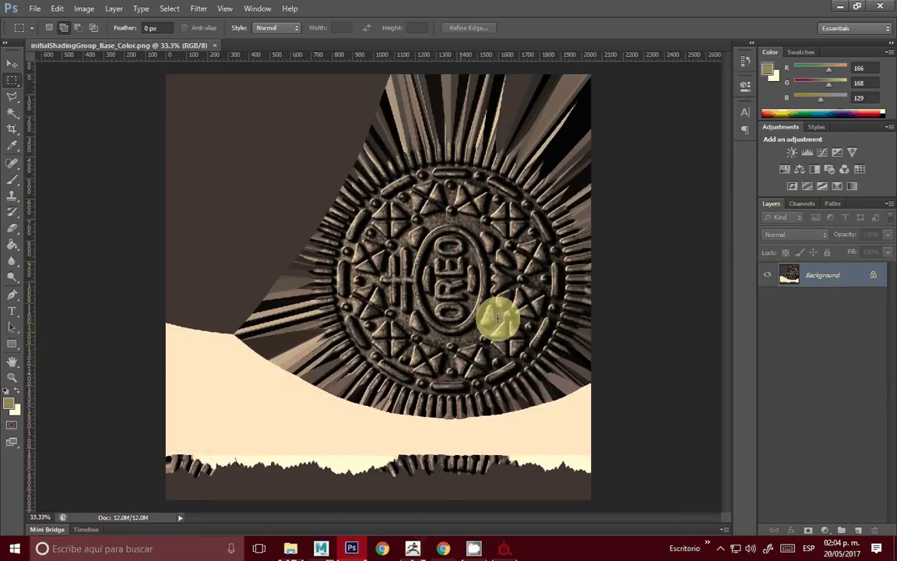
pyautogui.click(840, 7)
pyautogui.moveTo(598, 180)
pyautogui.mouseDown()
pyautogui.moveTo(381, 370)
pyautogui.moveTo(380, 326)
pyautogui.mouseUp()
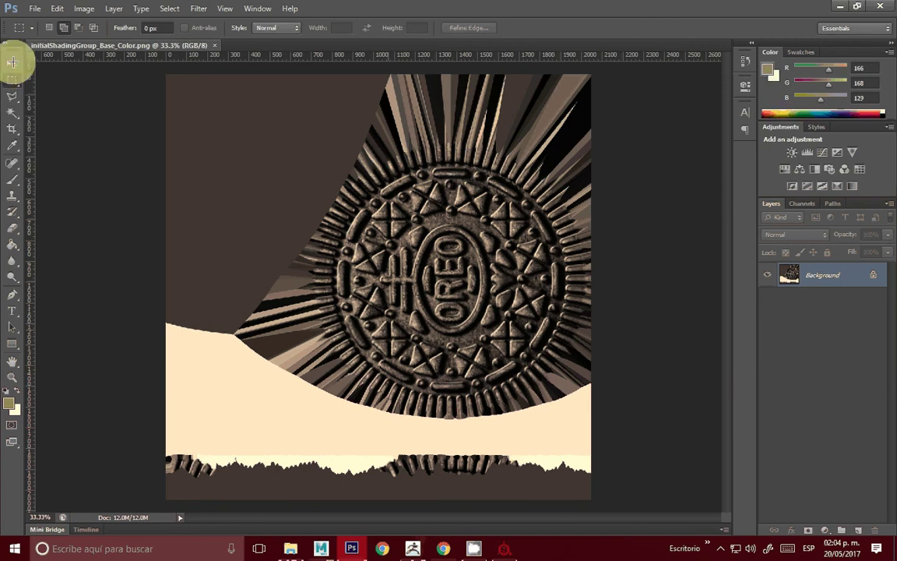
# Commit the Mixed_AO layer, compare it against the base colour, zoom in, and set it to Multiply
pyautogui.click(51, 82)
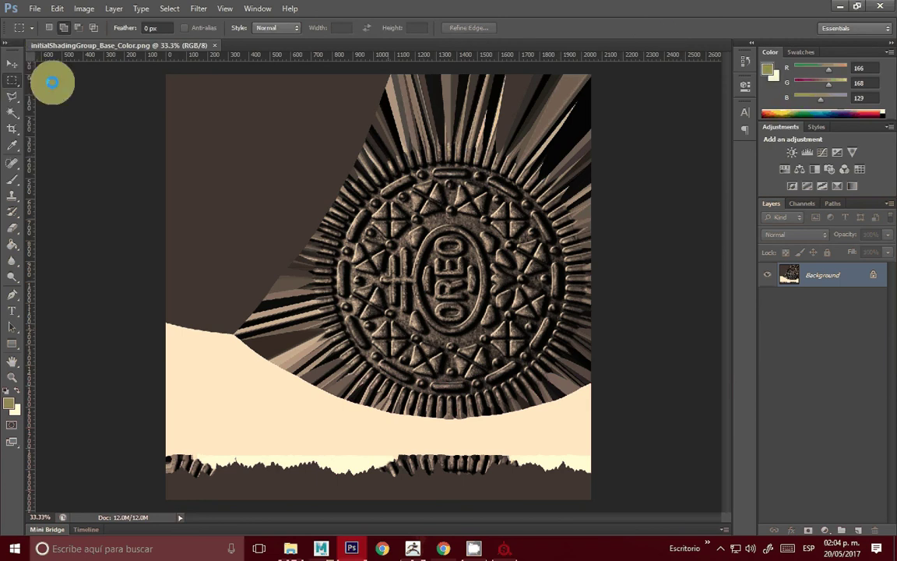
pyautogui.press('Return')
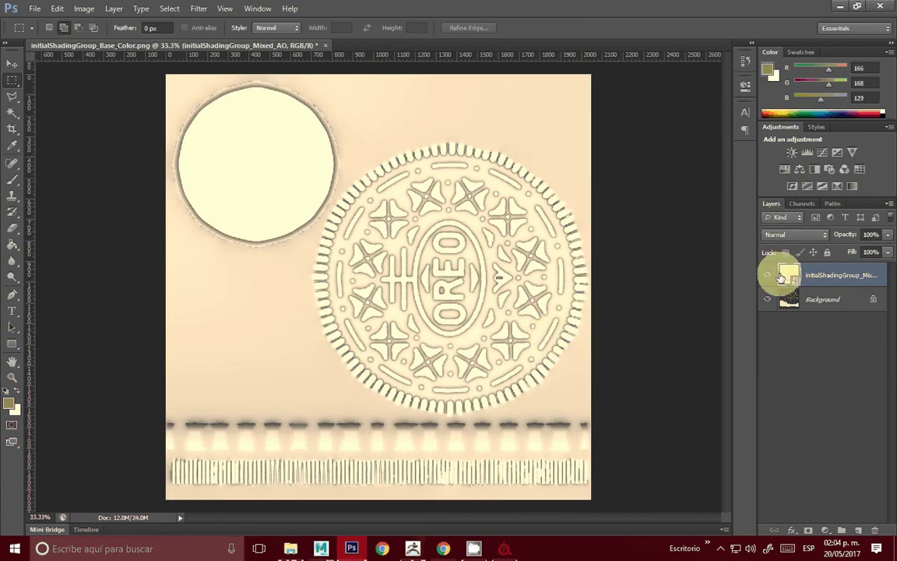
pyautogui.click(769, 275)
pyautogui.click(12, 377)
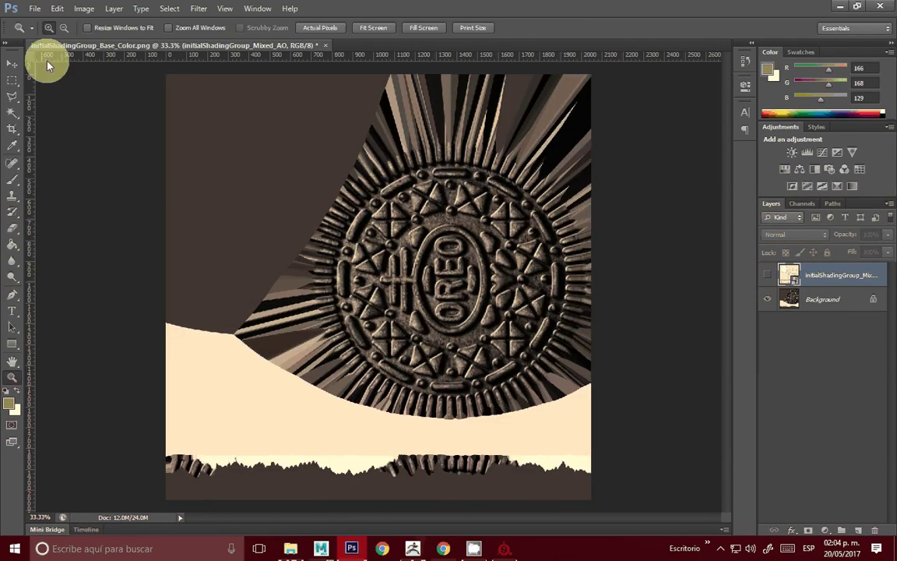
pyautogui.moveTo(216, 231); pyautogui.dragTo(438, 364)
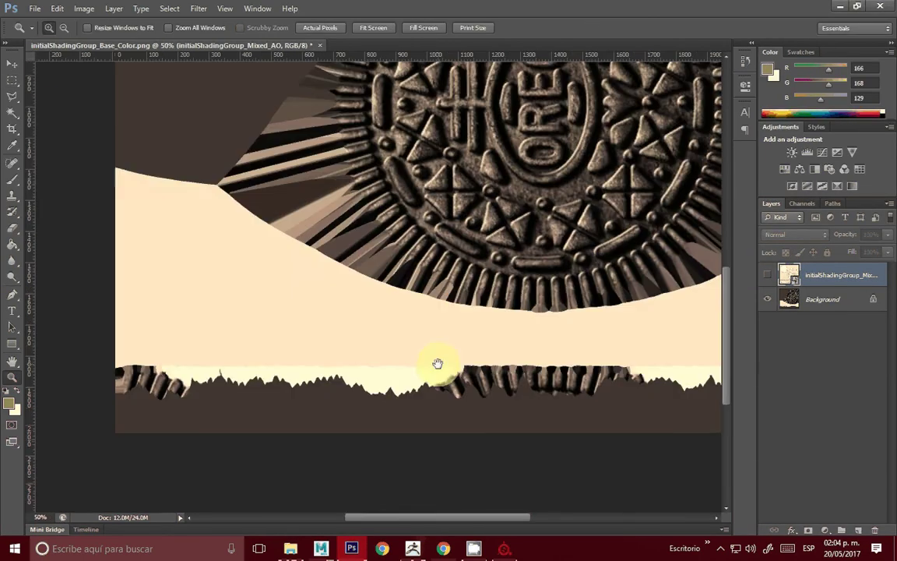
pyautogui.click(768, 275)
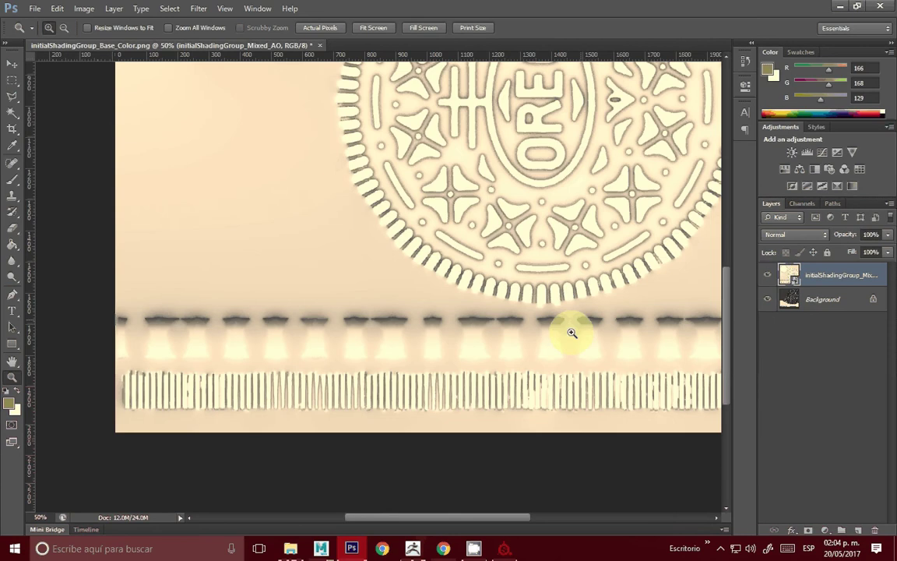
pyautogui.click(796, 234)
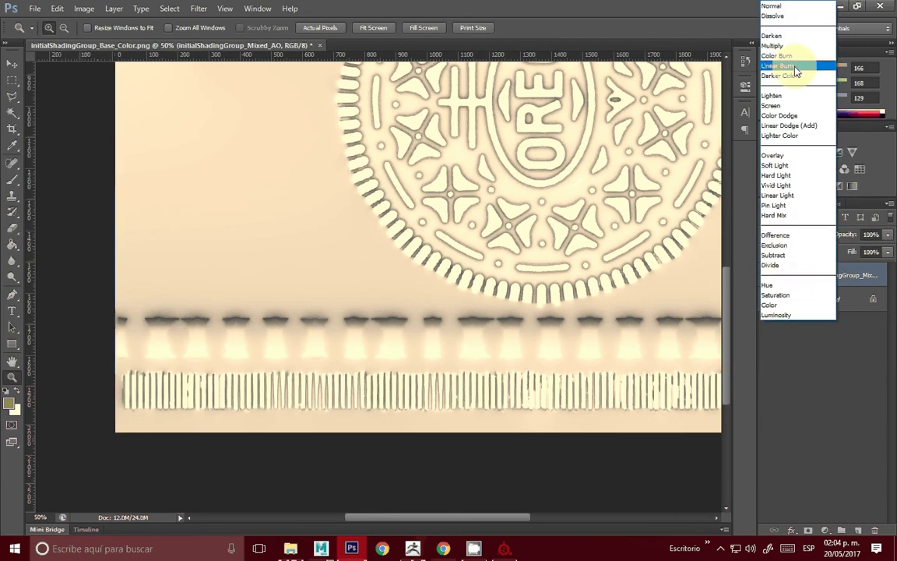
pyautogui.click(772, 46)
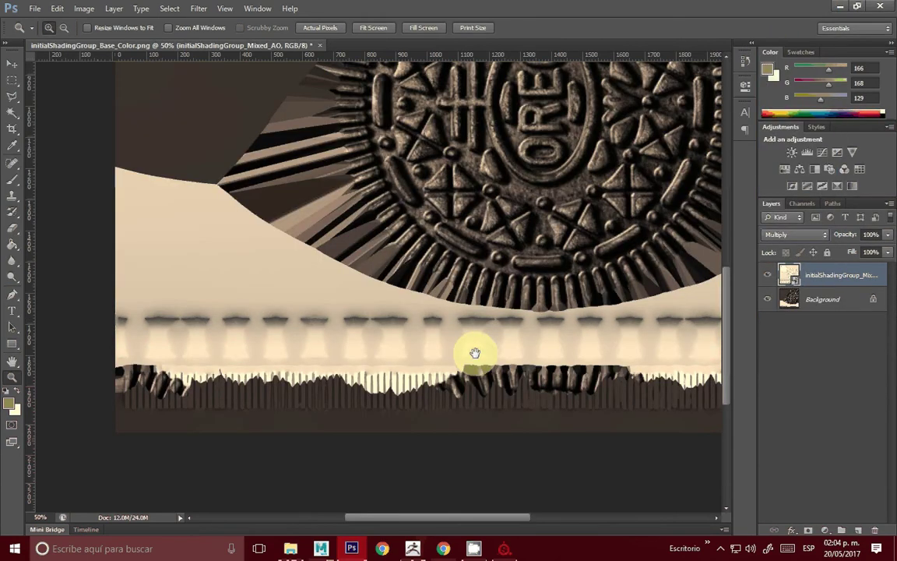
pyautogui.moveTo(475, 353); pyautogui.dragTo(552, 277)
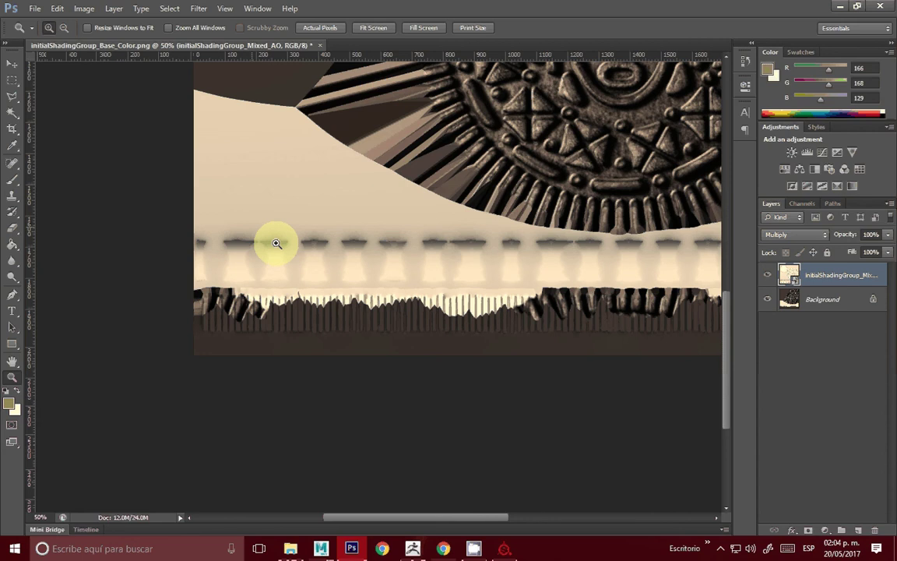
# Place the oreo photo from sourceimages as a new layer
pyautogui.click(290, 548)
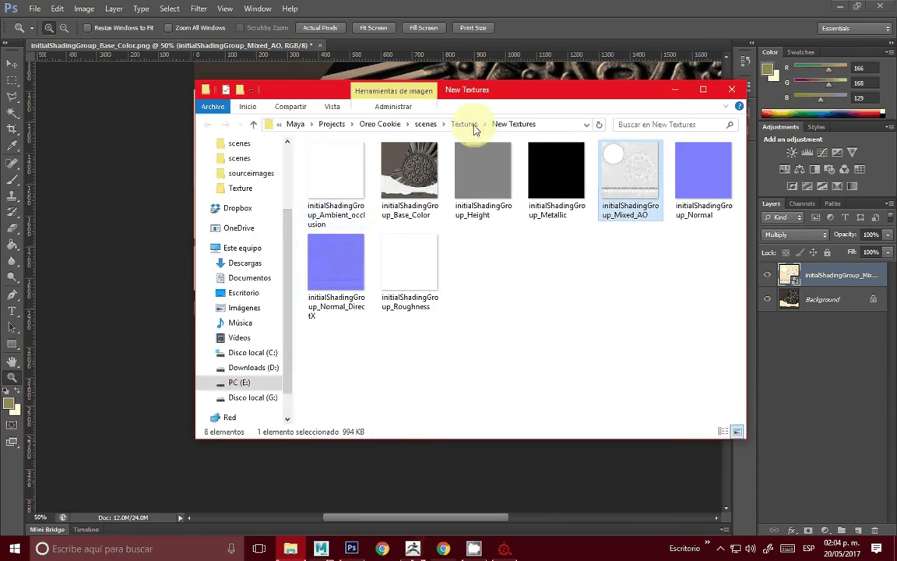
pyautogui.click(730, 89)
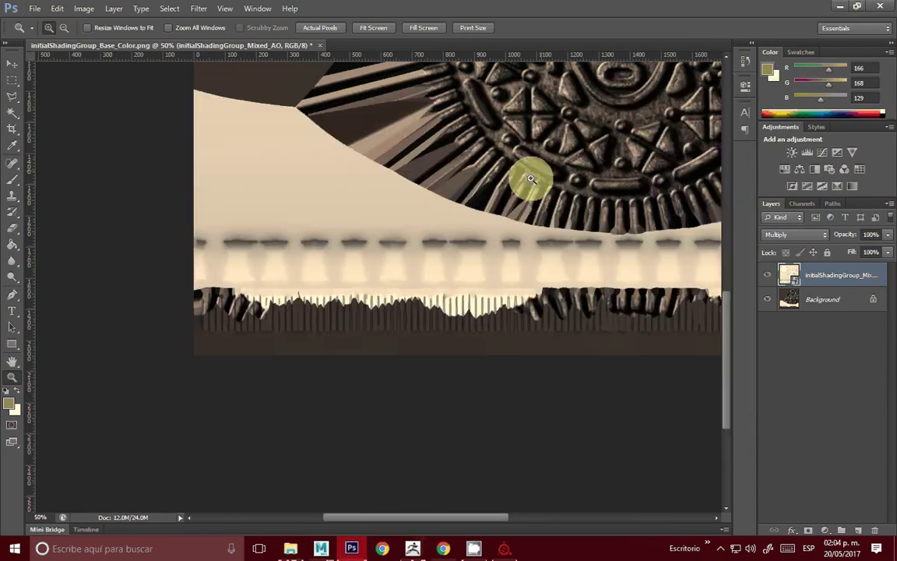
pyautogui.click(290, 549)
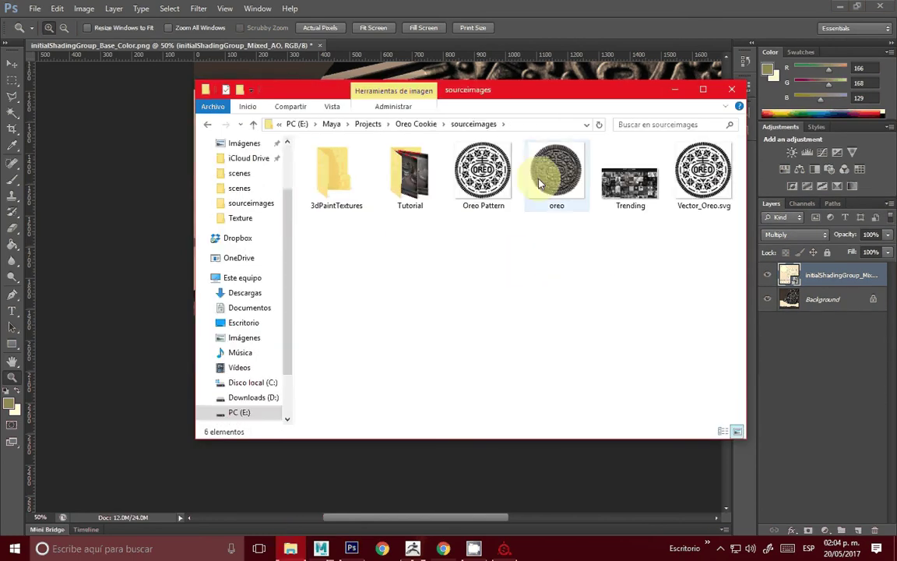
pyautogui.click(556, 171)
pyautogui.click(119, 278)
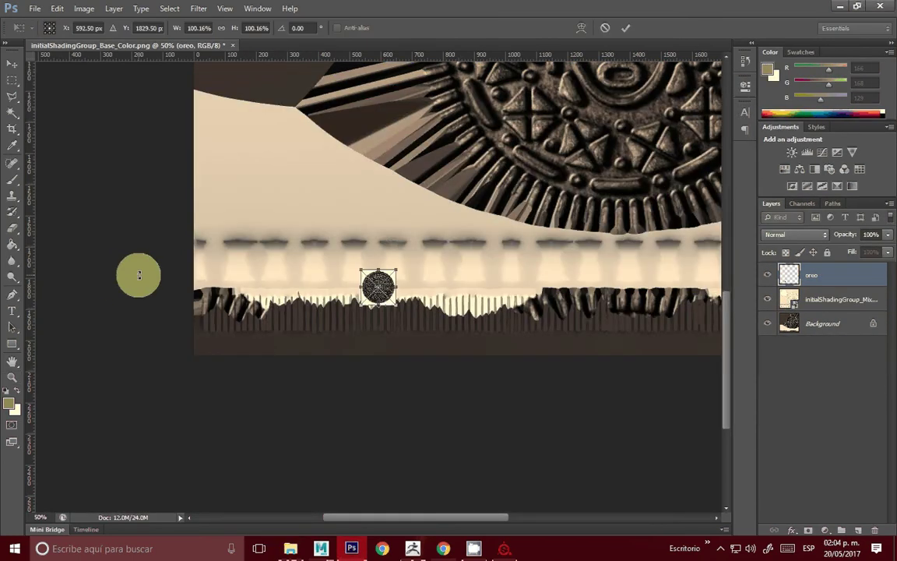
pyautogui.press('Return')
# Scale the oreo photo up to about 905% and move it over the cookie texture
pyautogui.click(12, 63)
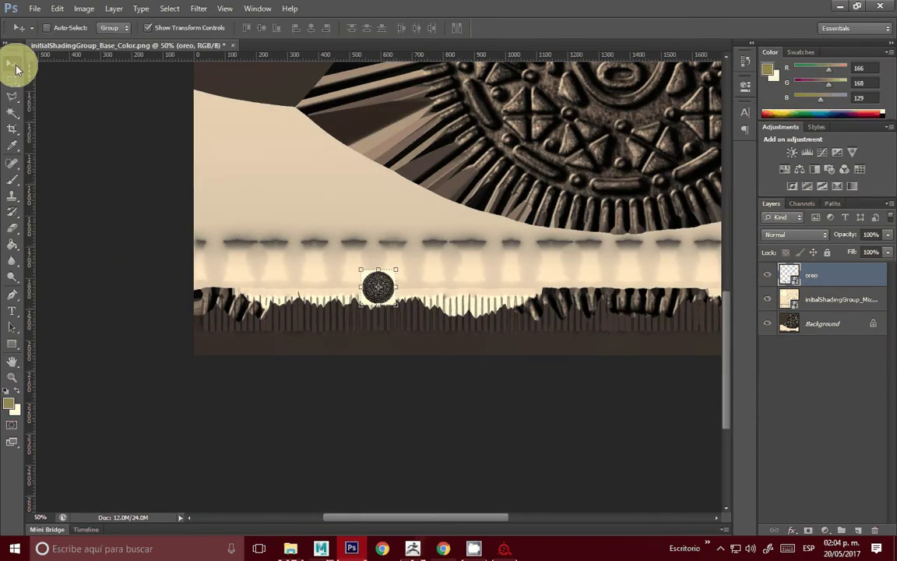
pyautogui.moveTo(394, 270)
pyautogui.mouseDown()
pyautogui.moveTo(394, 259)
pyautogui.moveTo(597, 115)
pyautogui.mouseUp()
pyautogui.moveTo(430, 250); pyautogui.dragTo(402, 269)
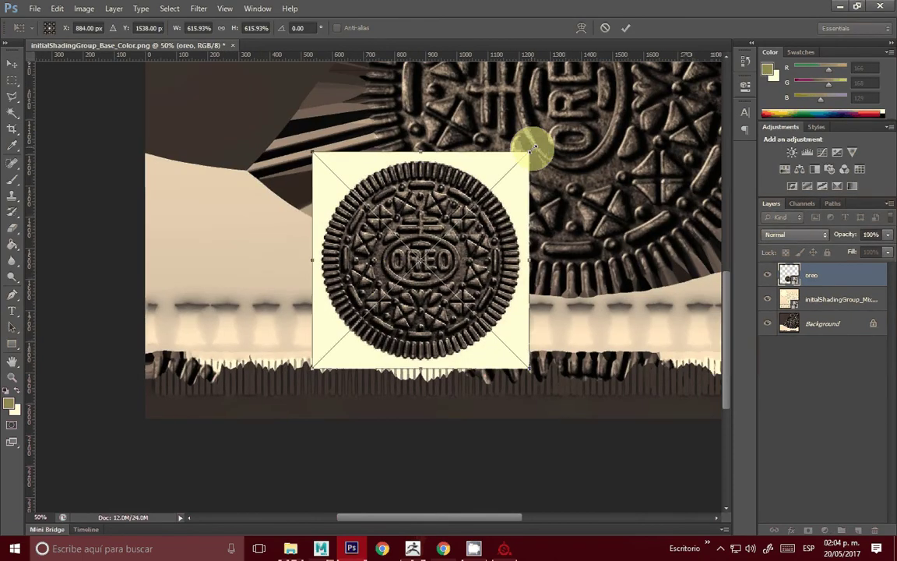
pyautogui.moveTo(531, 144); pyautogui.dragTo(598, 81)
pyautogui.press('Return')
pyautogui.moveTo(479, 221); pyautogui.dragTo(385, 180)
pyautogui.moveTo(480, 322)
pyautogui.mouseDown()
pyautogui.moveTo(521, 348)
pyautogui.moveTo(474, 224)
pyautogui.moveTo(385, 282)
pyautogui.moveTo(460, 226)
pyautogui.moveTo(472, 270)
pyautogui.mouseUp()
pyautogui.press('Return')
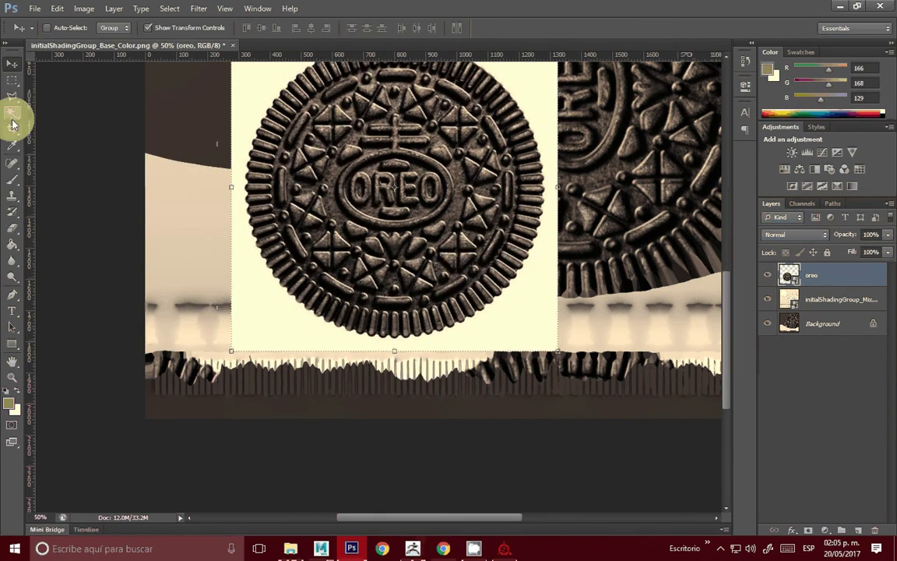
# Magic Wand the cream background, rasterize the oreo layer, delete the background and deselect
pyautogui.click(12, 115)
pyautogui.click(293, 326)
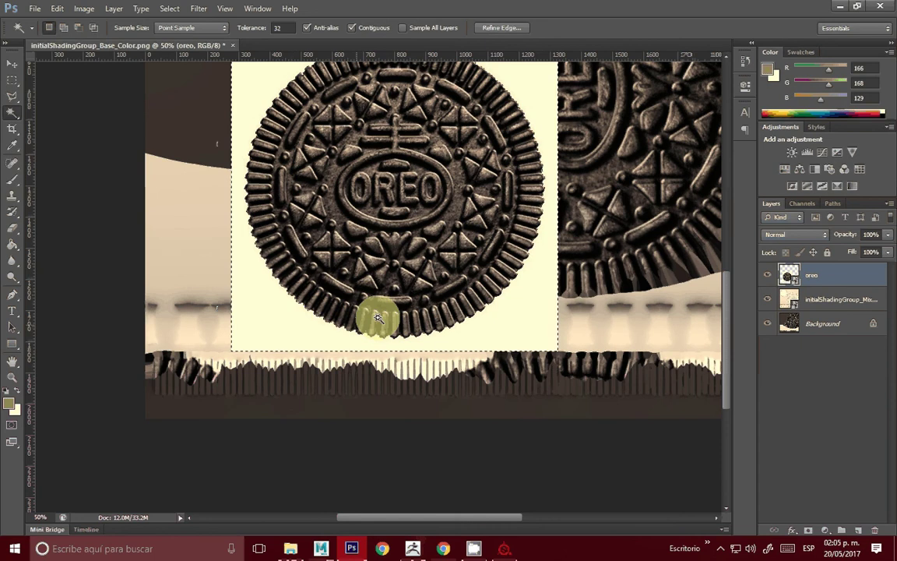
pyautogui.press('Delete')
pyautogui.click(452, 214)
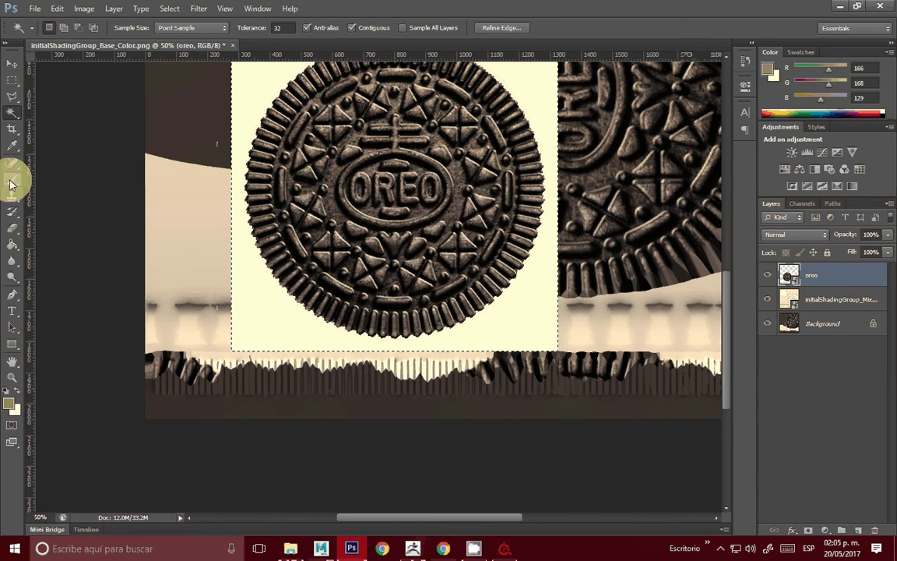
pyautogui.click(12, 180)
pyautogui.click(434, 200)
pyautogui.click(425, 215)
pyautogui.press('Delete')
pyautogui.click(13, 83)
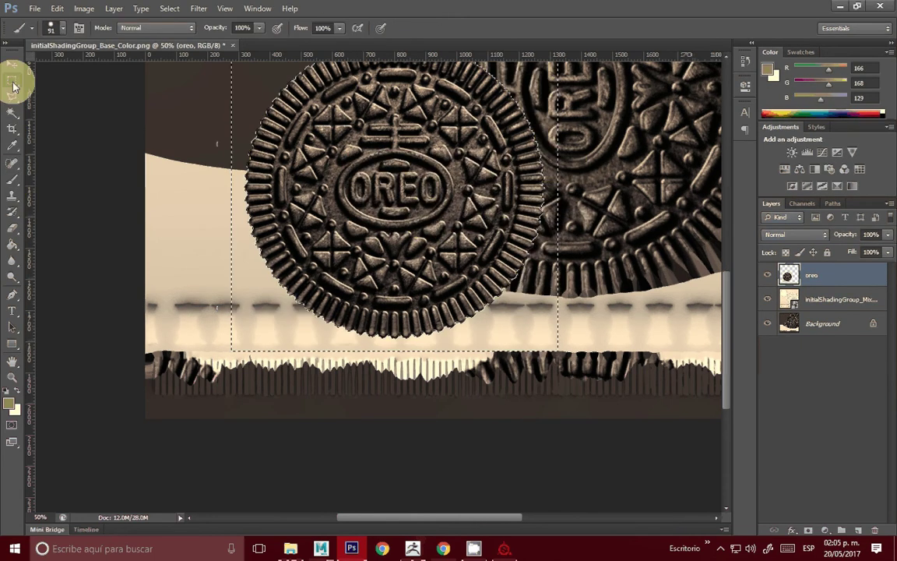
pyautogui.rightClick(417, 137)
pyautogui.click(450, 143)
# Enlarge the oreo cookie to about 131% and reposition it about 570 px right
pyautogui.press('v')
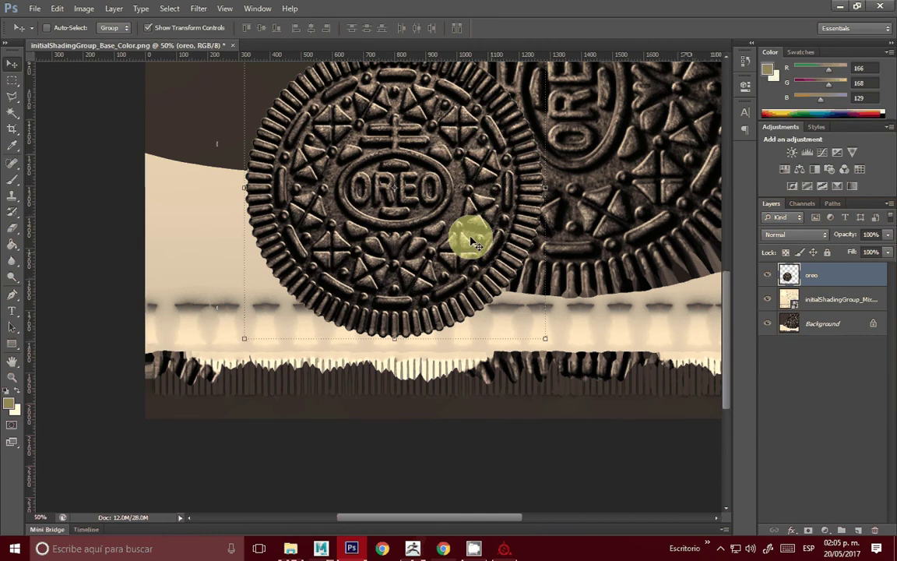
pyautogui.moveTo(477, 246); pyautogui.dragTo(333, 296)
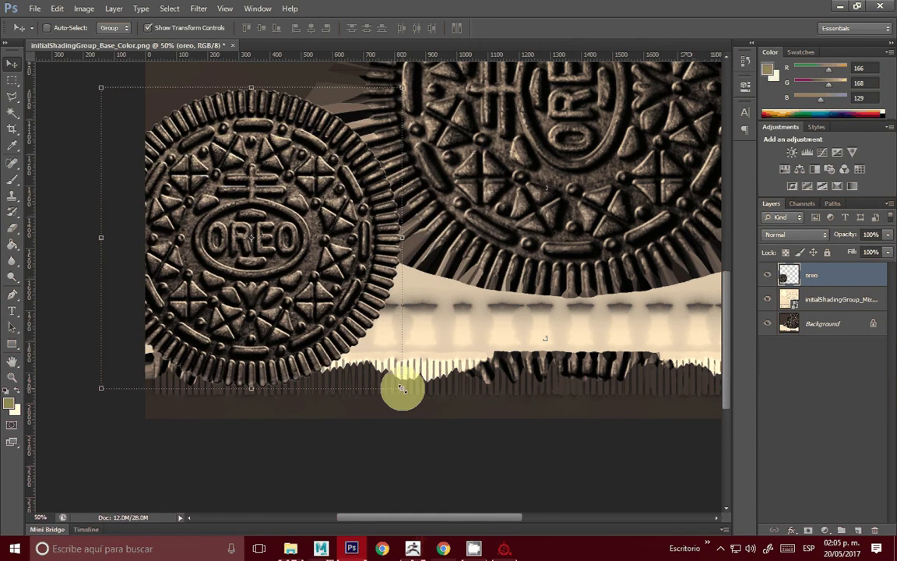
pyautogui.moveTo(402, 389)
pyautogui.mouseDown()
pyautogui.moveTo(361, 290)
pyautogui.moveTo(335, 295)
pyautogui.mouseUp()
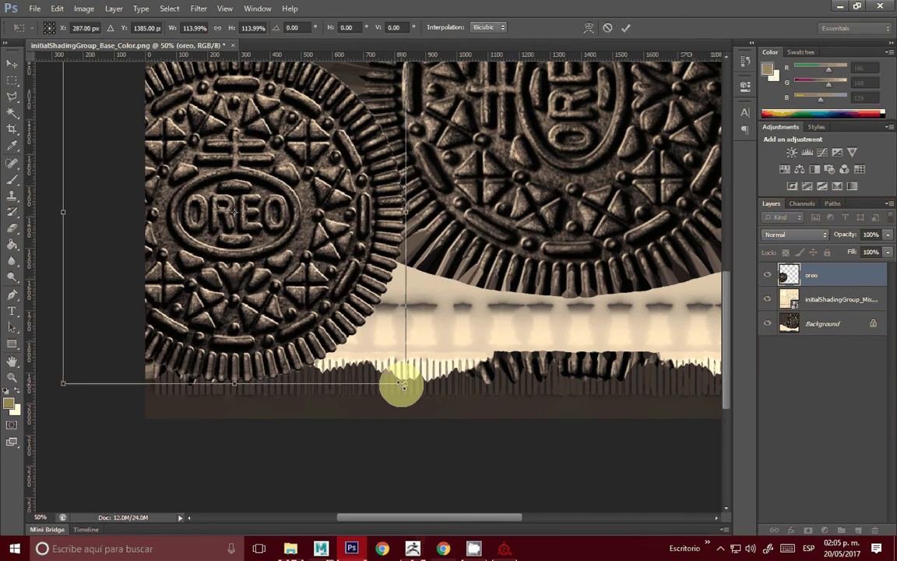
pyautogui.moveTo(402, 384); pyautogui.dragTo(456, 430)
pyautogui.moveTo(394, 366)
pyautogui.mouseDown()
pyautogui.moveTo(372, 338)
pyautogui.moveTo(368, 303)
pyautogui.mouseUp()
pyautogui.moveTo(316, 210)
pyautogui.mouseDown()
pyautogui.moveTo(493, 212)
pyautogui.moveTo(417, 258)
pyautogui.mouseUp()
# Confirm the cookie's transform, then isolate a rectangular strip of its edge teeth
pyautogui.click(13, 83)
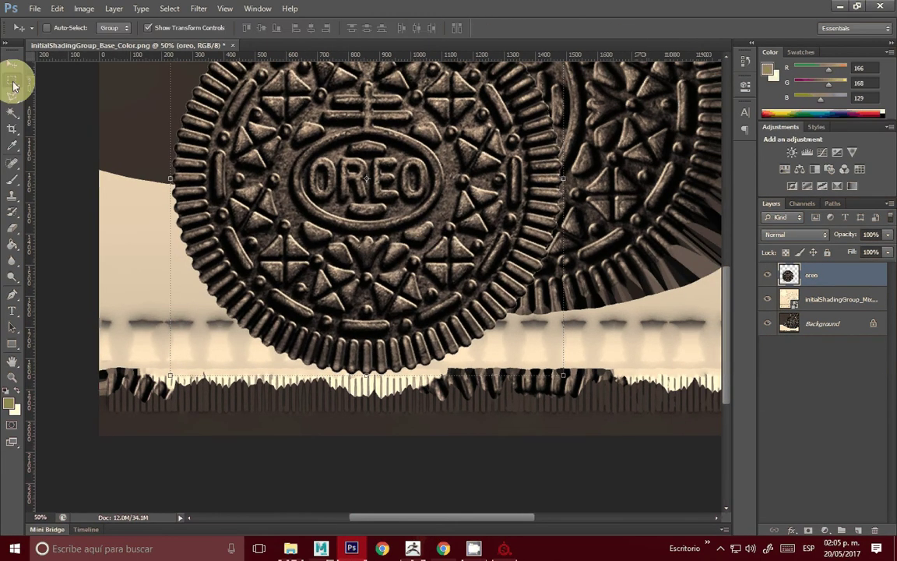
pyautogui.click(349, 342)
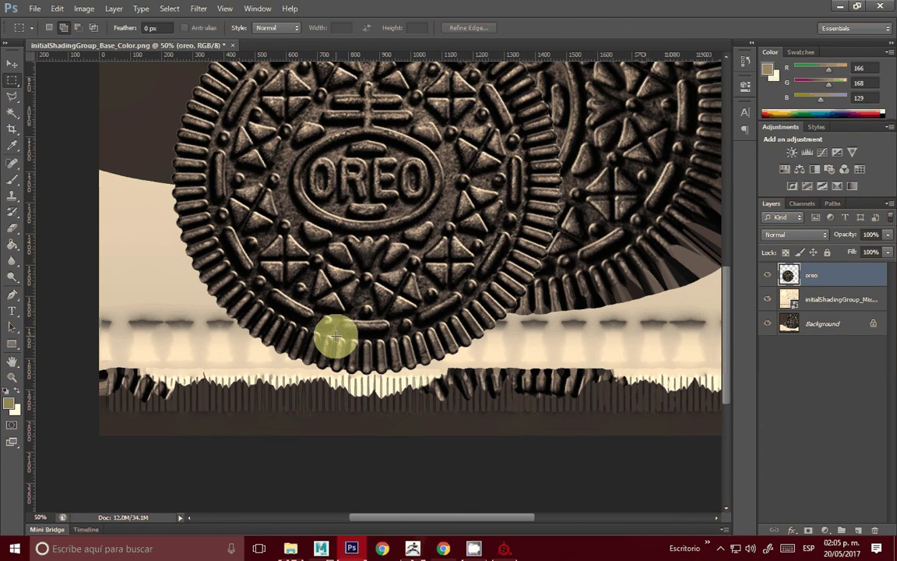
pyautogui.moveTo(336, 337); pyautogui.dragTo(408, 371)
pyautogui.click(403, 380)
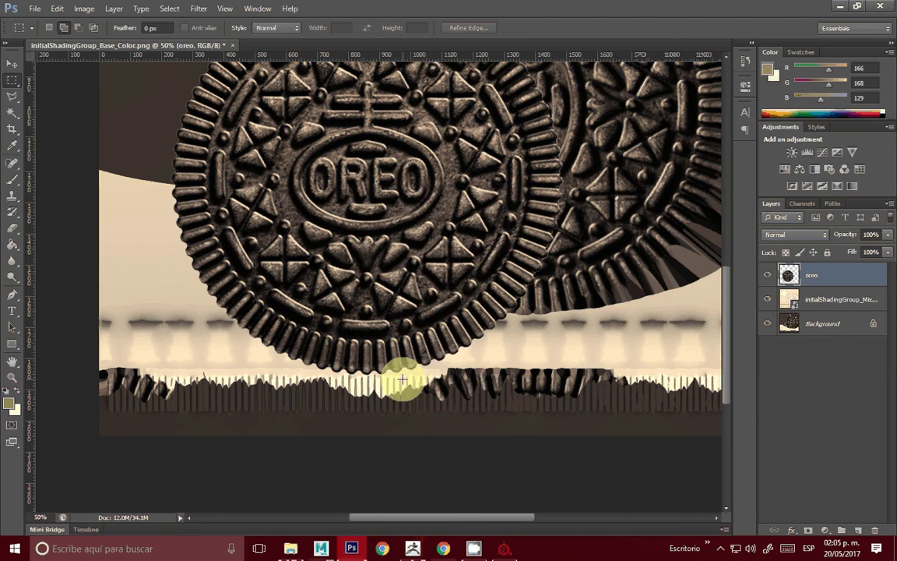
pyautogui.rightClick(433, 280)
pyautogui.click(433, 257)
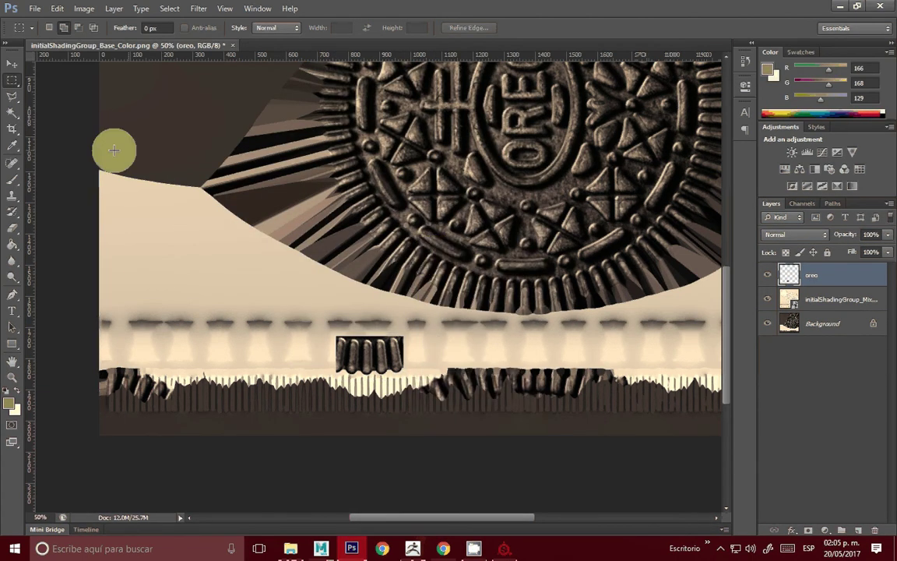
# Move the teeth strip to the left end of the bottom band and scale it to about 128%
pyautogui.press('v')
pyautogui.moveTo(374, 347)
pyautogui.mouseDown()
pyautogui.moveTo(138, 362)
pyautogui.moveTo(187, 414)
pyautogui.mouseUp()
pyautogui.hotkey('ctrl', 't')
pyautogui.press('Return')
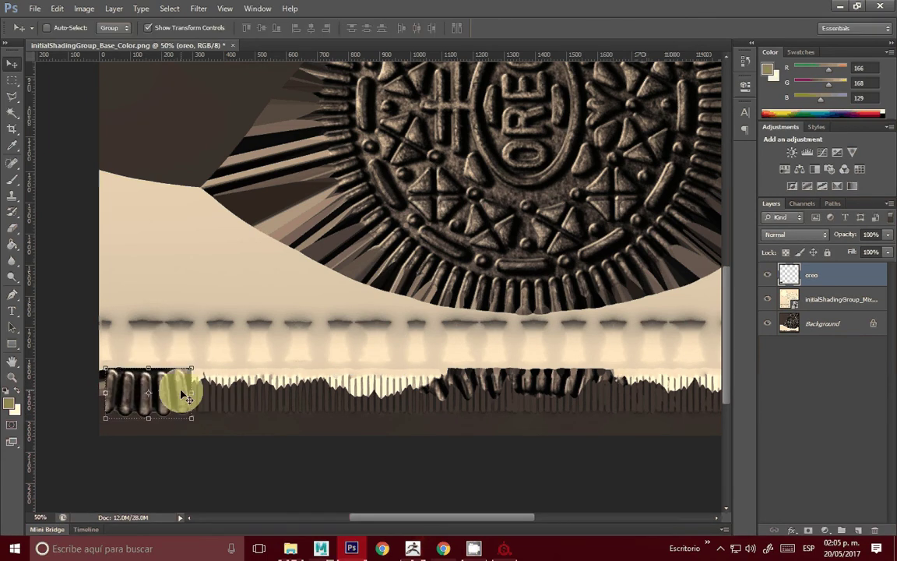
# Duplicate the teeth strip across the bottom band, then zoom out to 25%
pyautogui.moveTo(168, 380)
pyautogui.keyDown('alt'); pyautogui.mouseDown()
pyautogui.moveTo(320, 385)
pyautogui.moveTo(164, 398)
pyautogui.moveTo(238, 384)
pyautogui.moveTo(391, 387)
pyautogui.mouseUp(); pyautogui.keyUp('alt')
pyautogui.moveTo(391, 388); pyautogui.dragTo(311, 378)
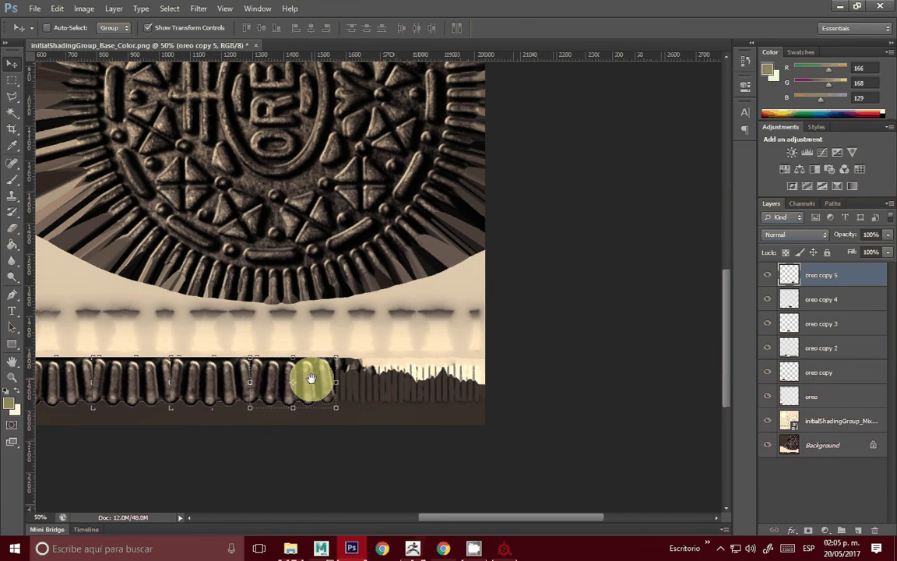
pyautogui.moveTo(366, 377)
pyautogui.keyDown('alt'); pyautogui.mouseDown()
pyautogui.moveTo(386, 374)
pyautogui.moveTo(443, 398)
pyautogui.moveTo(444, 376)
pyautogui.mouseUp(); pyautogui.keyUp('alt')
pyautogui.moveTo(445, 377); pyautogui.dragTo(655, 366)
pyautogui.click(12, 377)
pyautogui.click(63, 27)
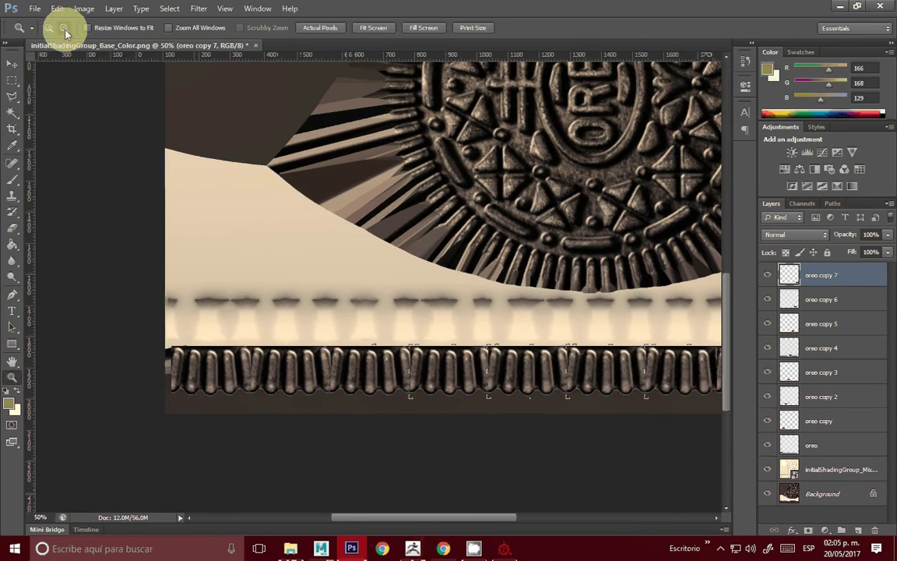
pyautogui.click(474, 261)
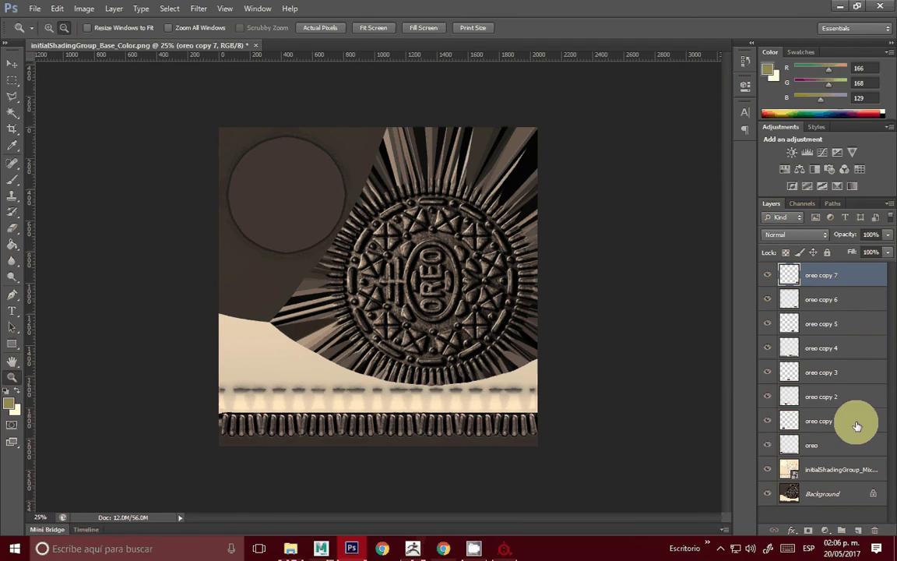
# Save the texture as PNG 'Oreo Cookie 02 Diffuse' in New Textures, then close the document unsaved
pyautogui.click(35, 9)
pyautogui.click(70, 156)
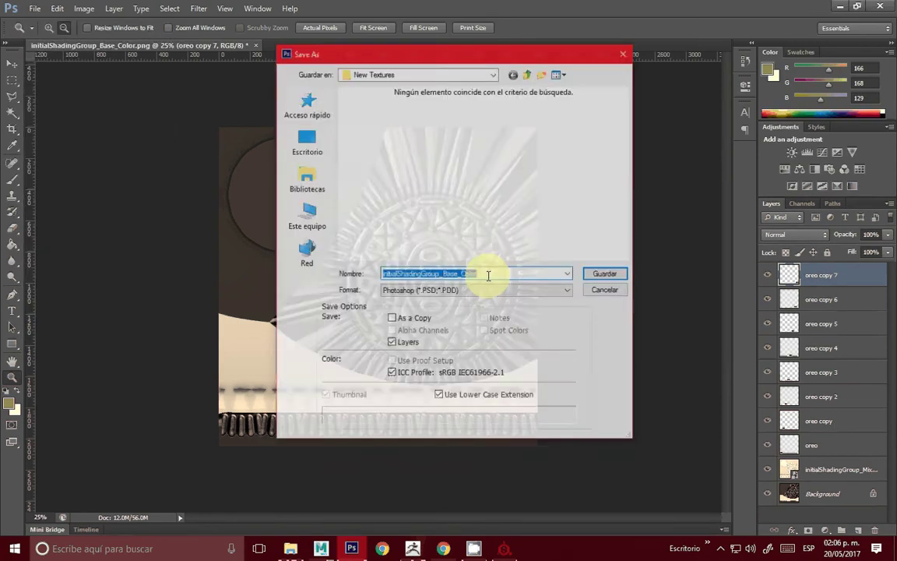
pyautogui.click(433, 290)
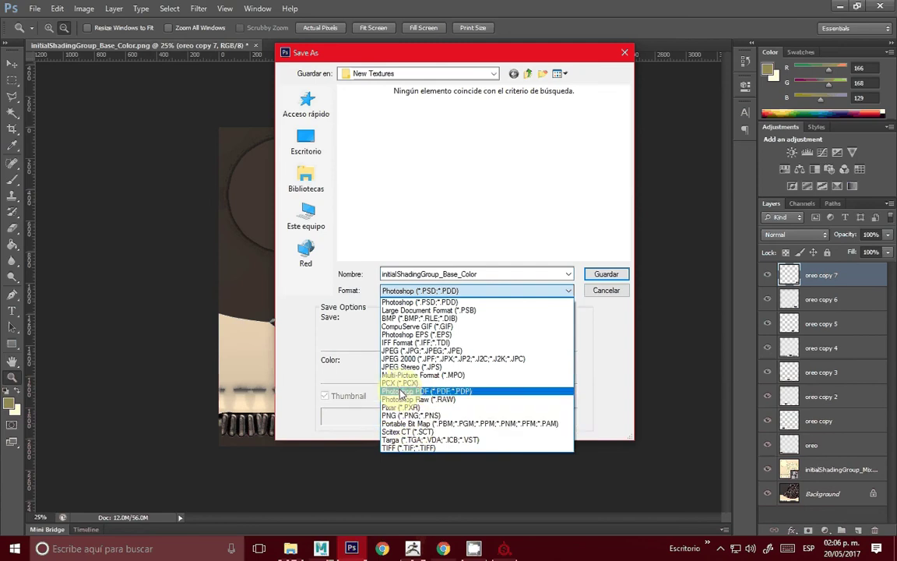
pyautogui.click(405, 416)
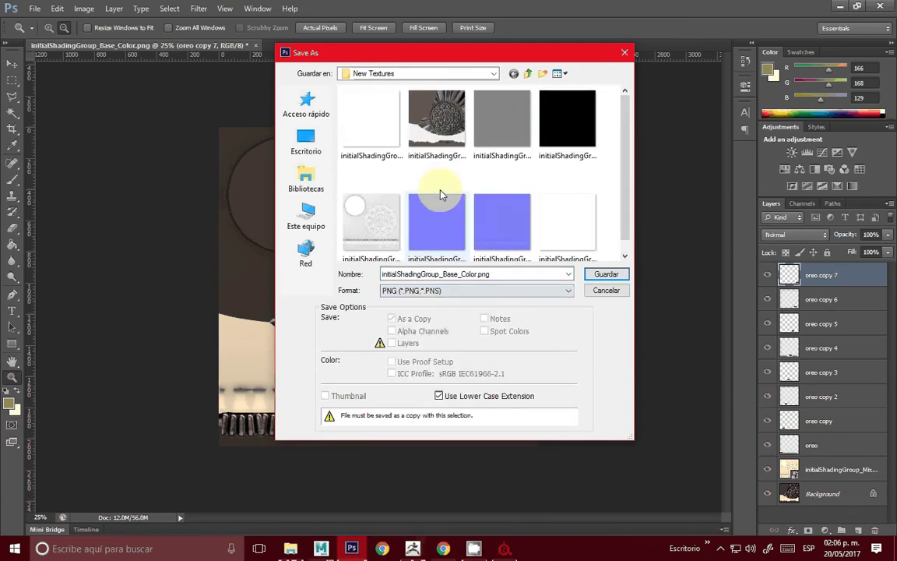
pyautogui.click(431, 129)
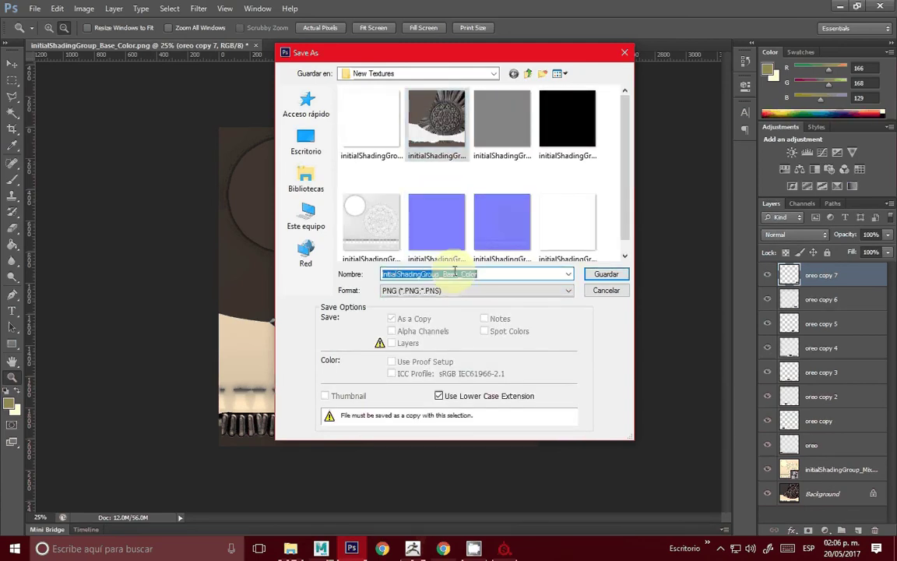
pyautogui.write('O')
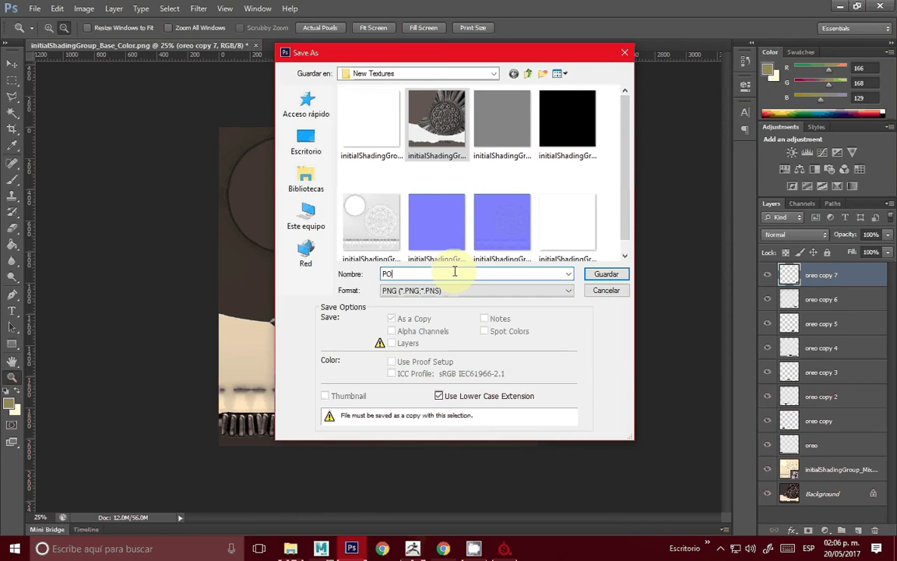
pyautogui.write('reo ')
pyautogui.write('Cook')
pyautogui.write('ie 02 D')
pyautogui.write('iffuse')
pyautogui.press('Return')
pyautogui.press('Return')
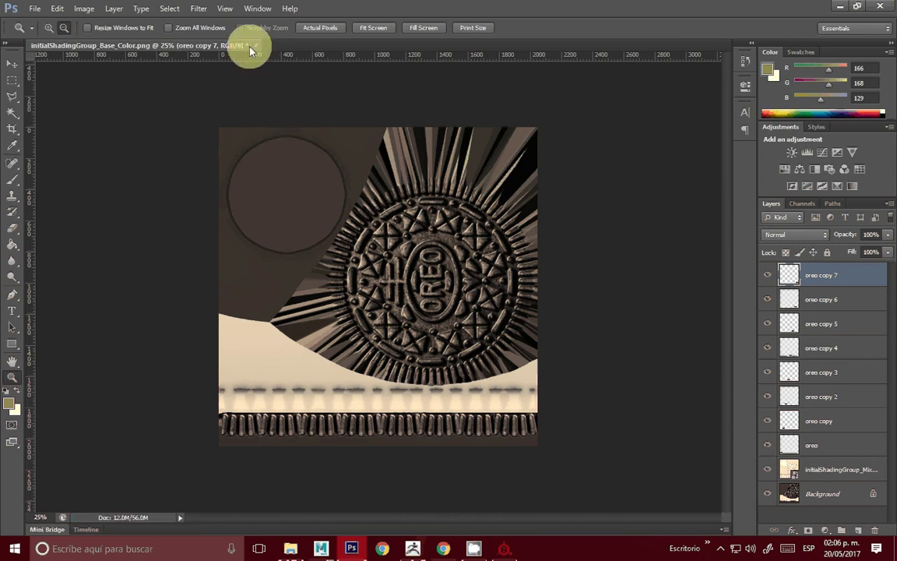
pyautogui.click(255, 45)
pyautogui.click(472, 214)
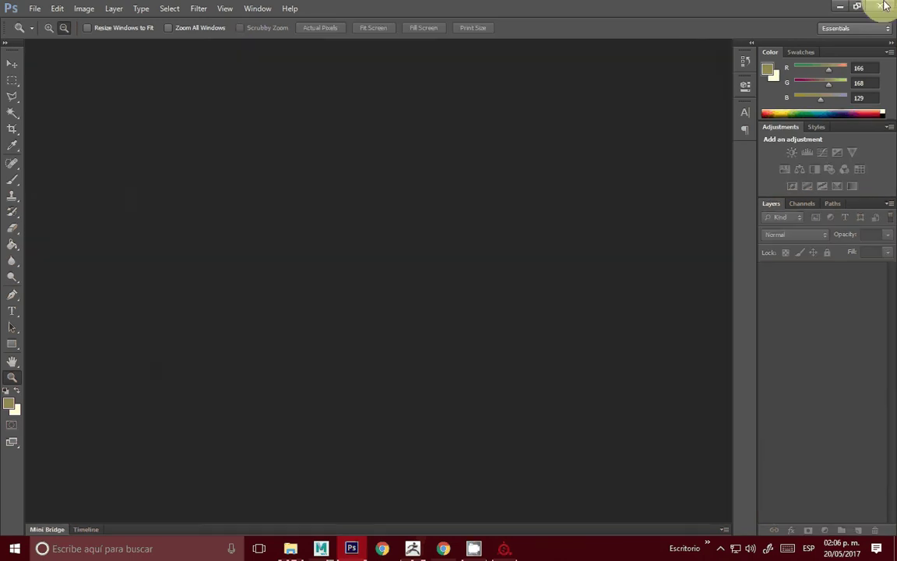
# Close File Explorer and quit Substance Painter, discarding unsaved changes
pyautogui.click(840, 6)
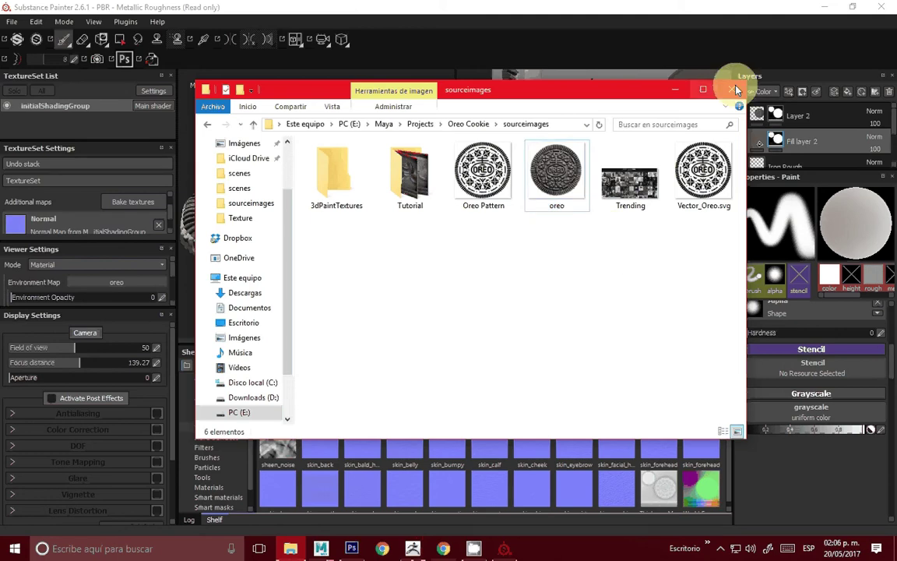
pyautogui.click(731, 89)
pyautogui.click(881, 6)
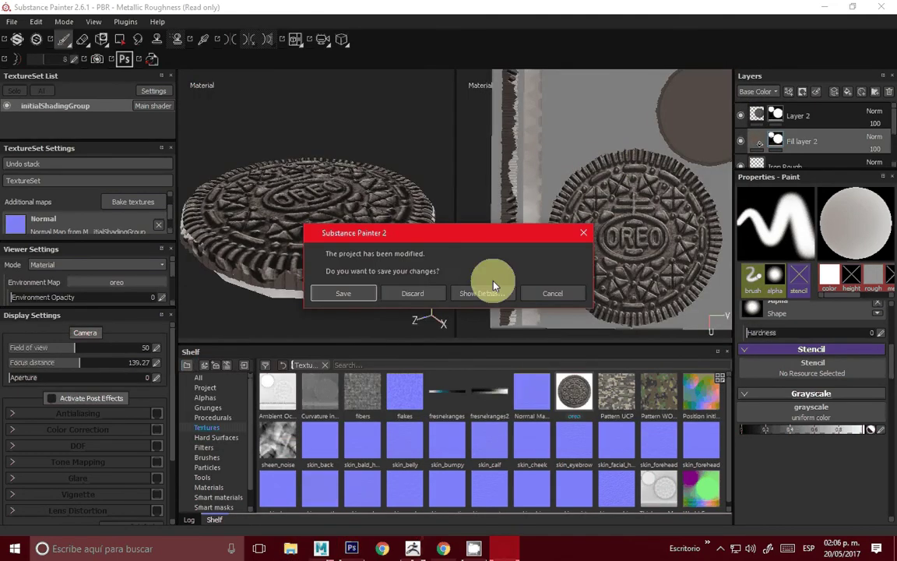
pyautogui.click(434, 299)
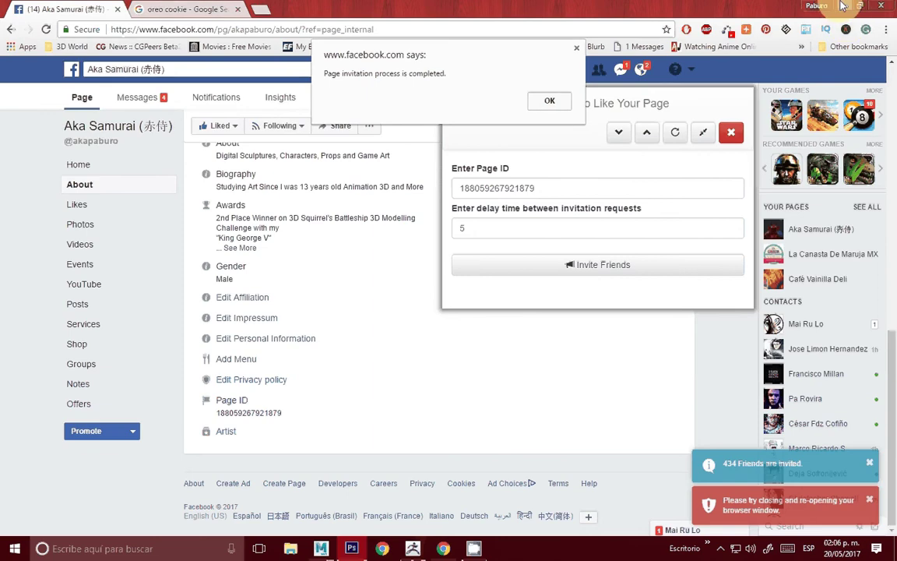
# Launch Marmoset Toolbag 3 from its desktop shortcut
pyautogui.click(844, 6)
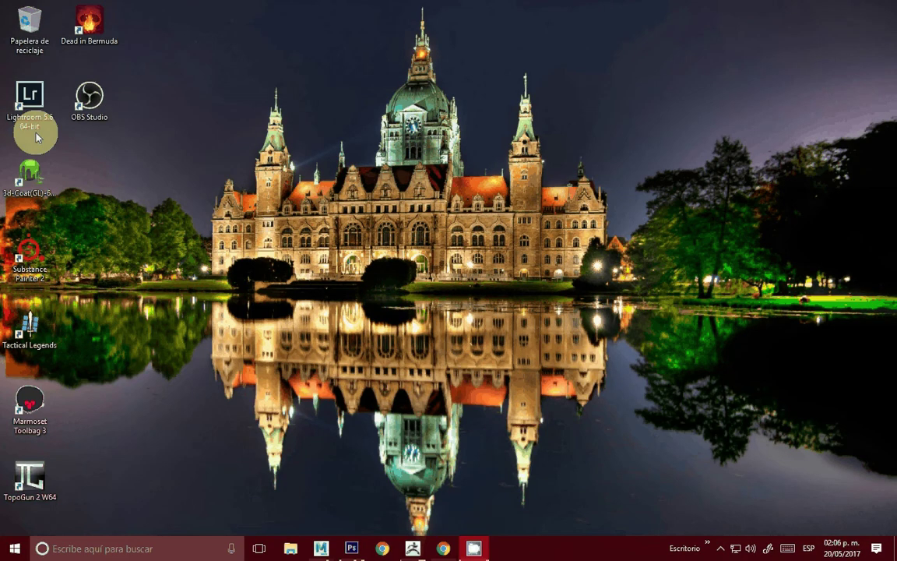
pyautogui.click(49, 402)
pyautogui.doubleClick(49, 402)
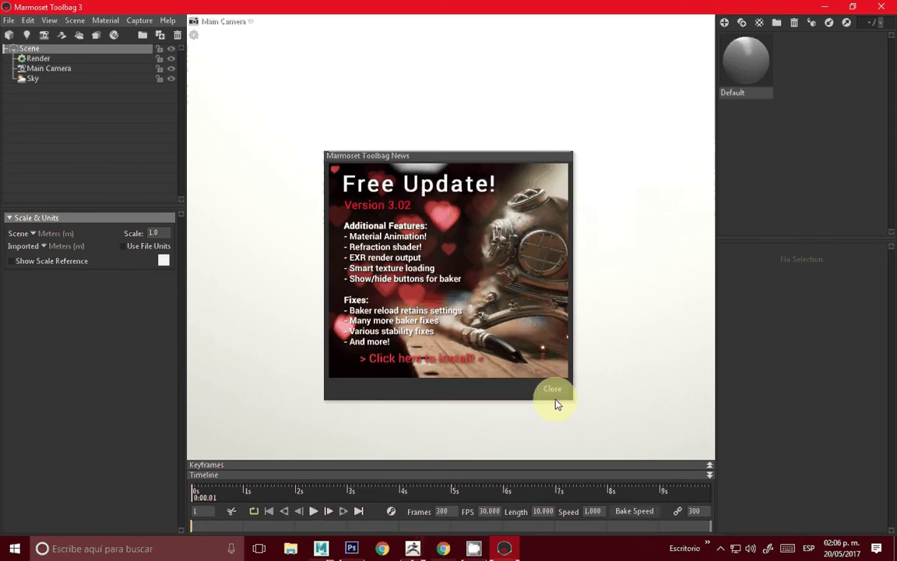
# Dismiss the update news popup and start importing a model
pyautogui.click(553, 389)
pyautogui.click(8, 20)
pyautogui.click(265, 173)
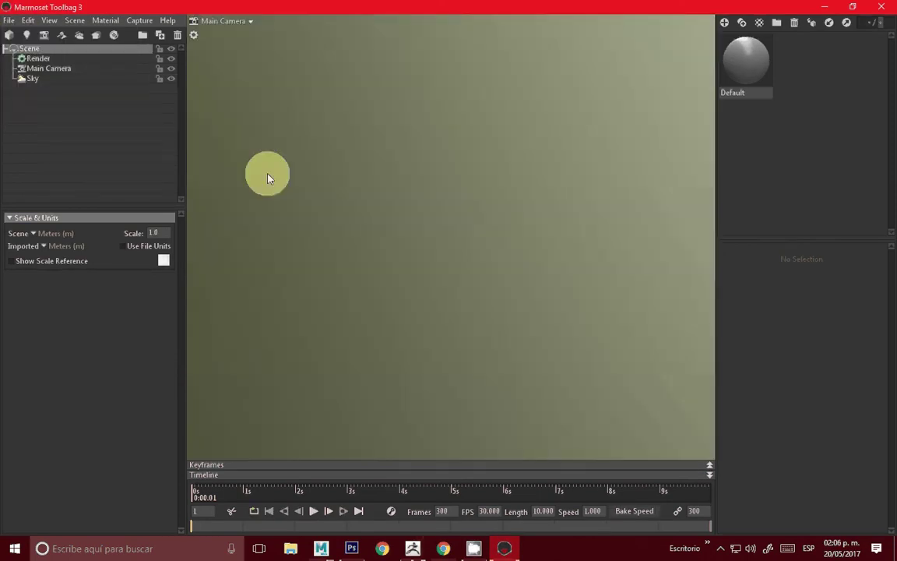
pyautogui.click(7, 20)
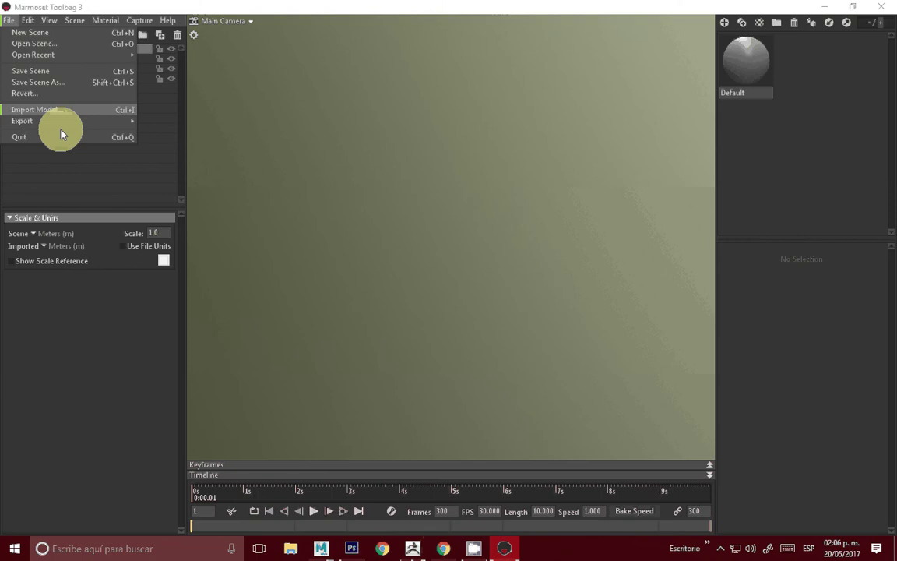
pyautogui.click(55, 113)
# Import Oreo 02 Low from Projects > Oreo Cookie > scenes and view the cookie from above
pyautogui.click(145, 44)
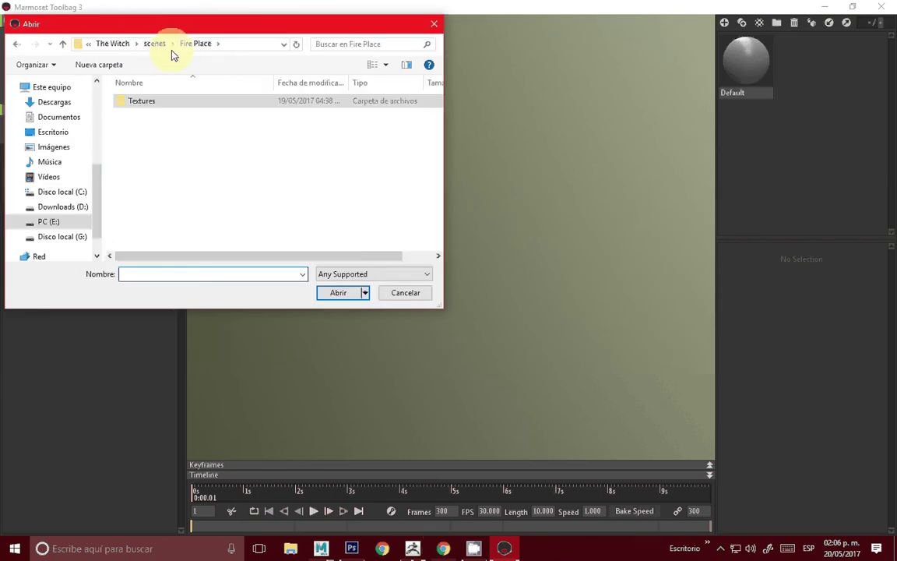
pyautogui.click(118, 44)
pyautogui.click(177, 44)
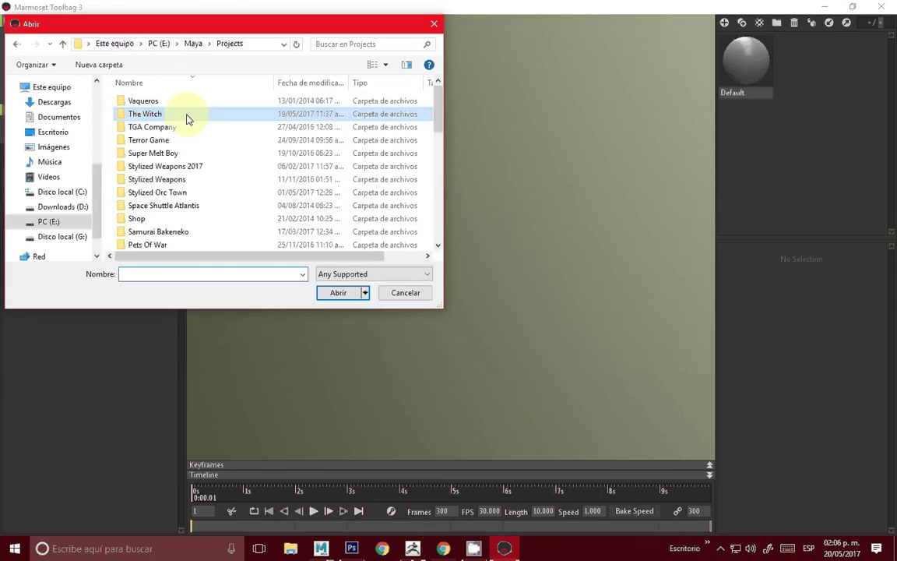
pyautogui.scroll(-5, 186, 116)
pyautogui.doubleClick(153, 114)
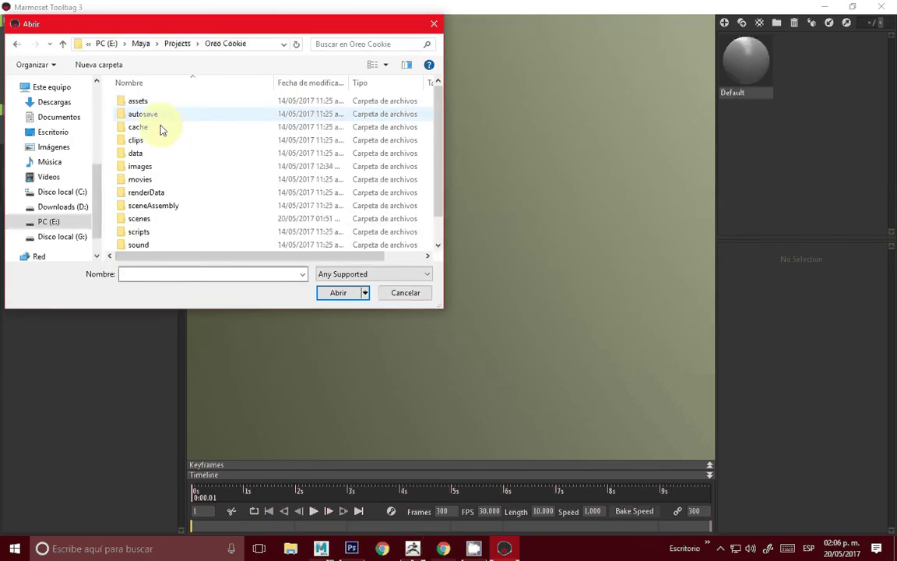
pyautogui.doubleClick(142, 226)
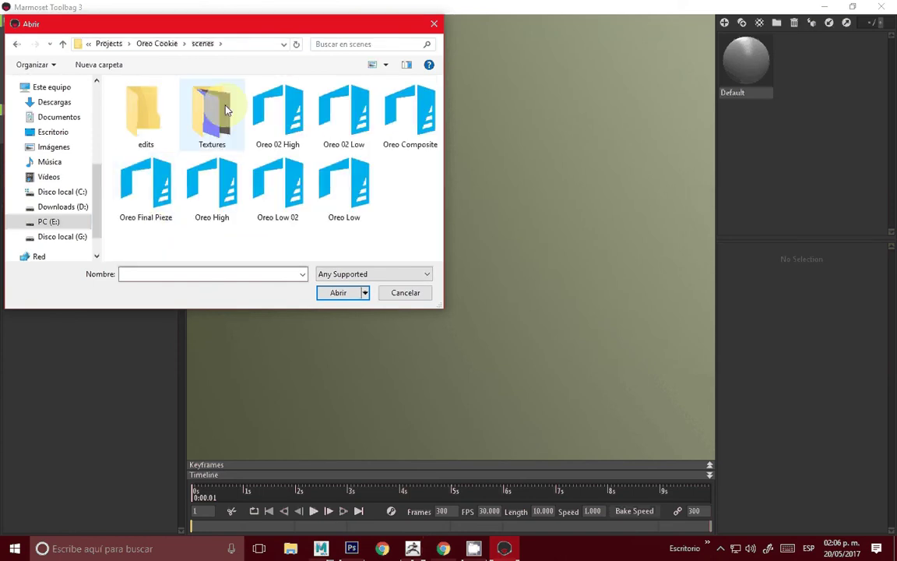
pyautogui.doubleClick(340, 118)
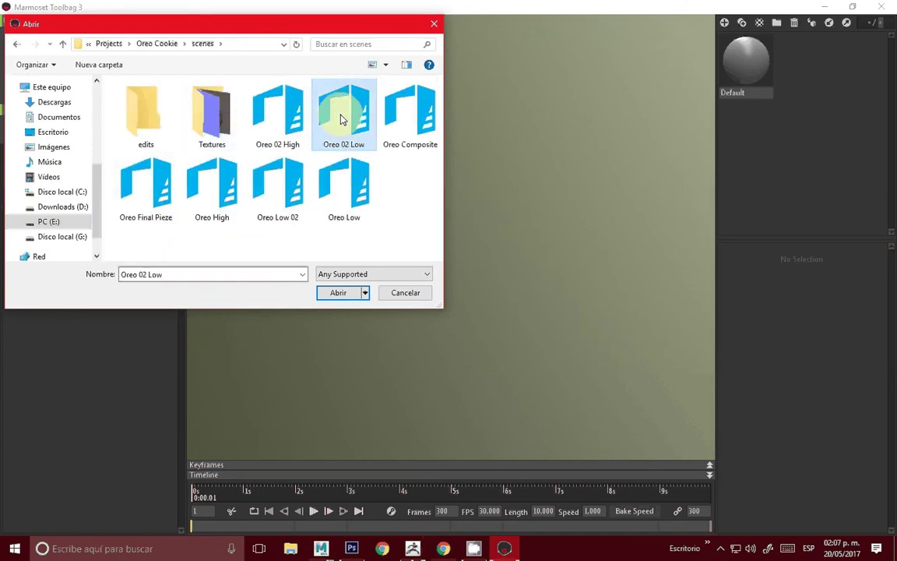
pyautogui.moveTo(545, 318)
pyautogui.mouseDown()
pyautogui.moveTo(417, 260)
pyautogui.moveTo(436, 216)
pyautogui.mouseUp()
# Replace the imported material with an Unreal 4 Template material applied to Oreo 02 Low
pyautogui.click(816, 71)
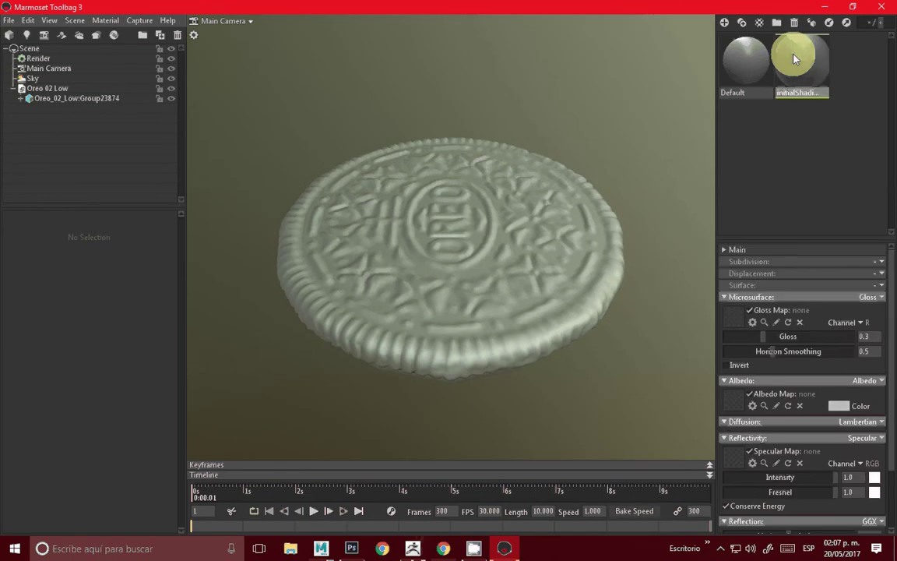
pyautogui.press('Delete')
pyautogui.click(744, 22)
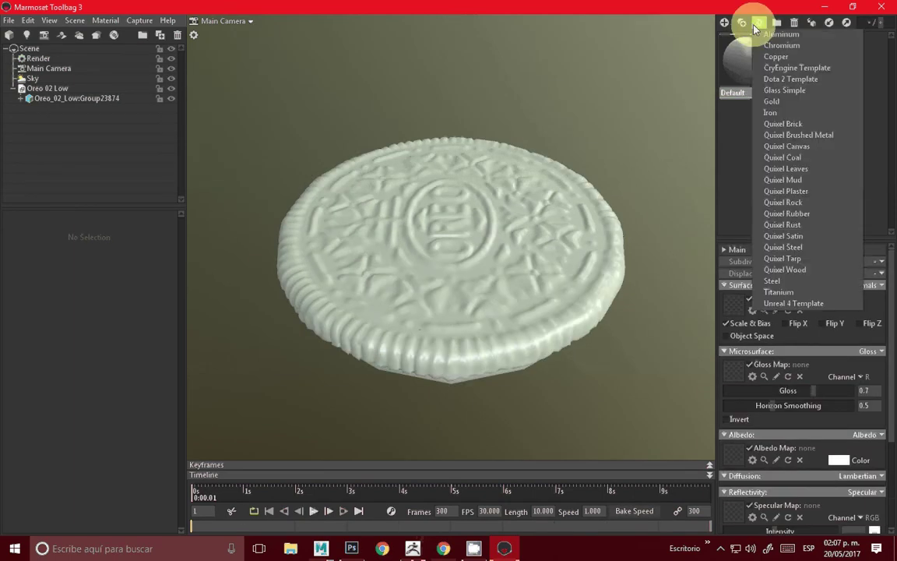
pyautogui.click(791, 303)
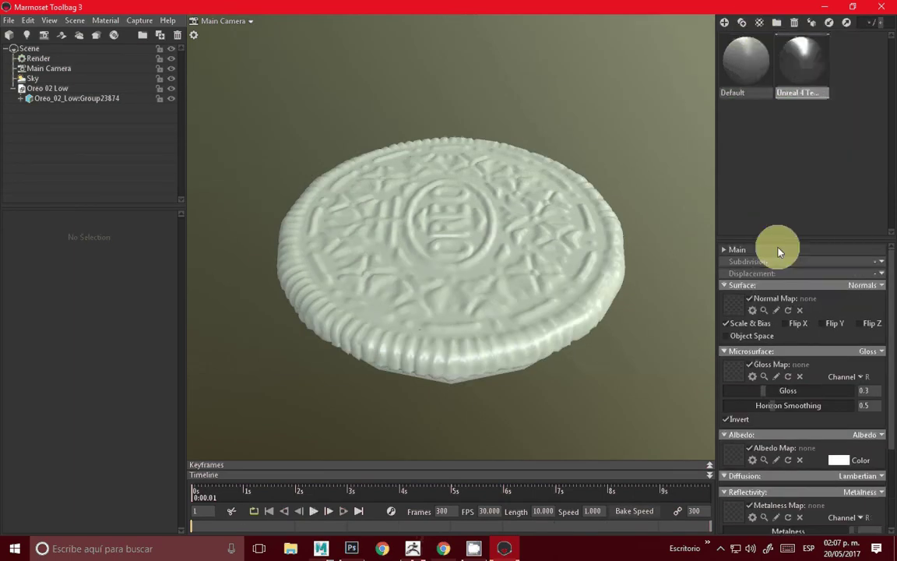
pyautogui.moveTo(808, 88); pyautogui.dragTo(53, 91)
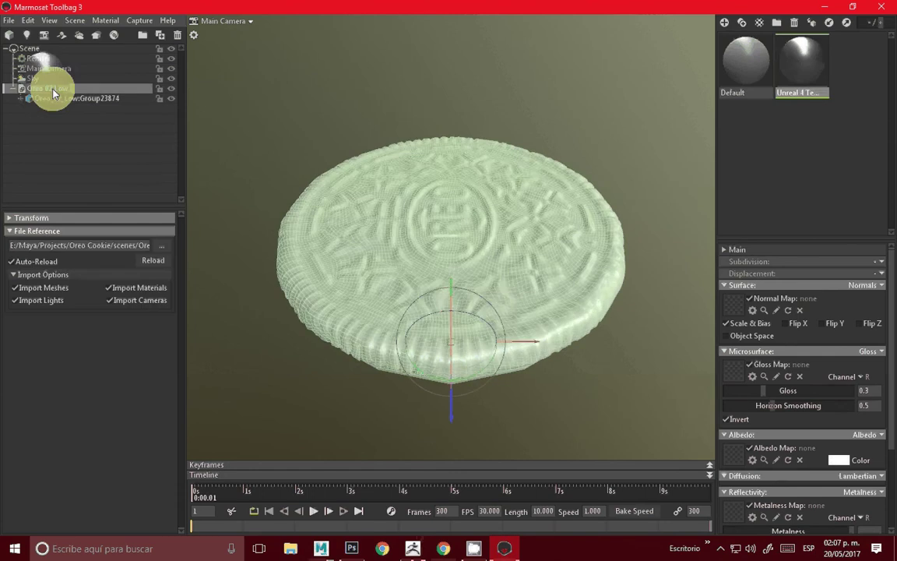
# Load Normal_DirectX from New Textures as the normal map and flip its green channel
pyautogui.doubleClick(811, 60)
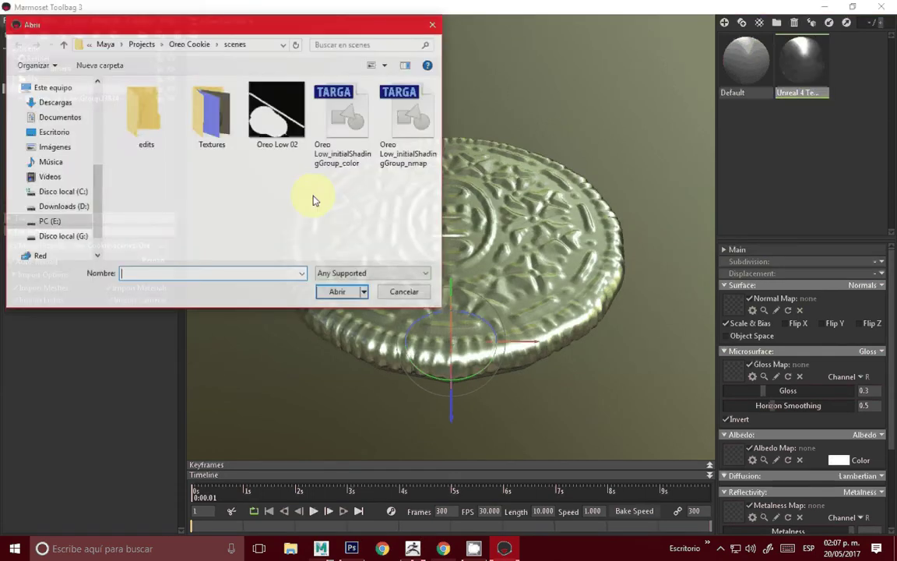
pyautogui.doubleClick(222, 115)
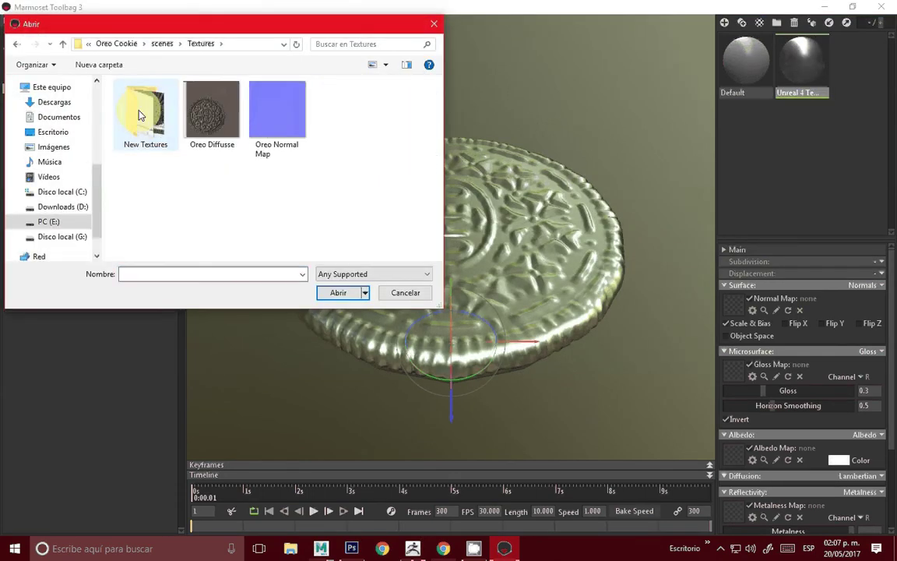
pyautogui.doubleClick(132, 105)
pyautogui.click(210, 201)
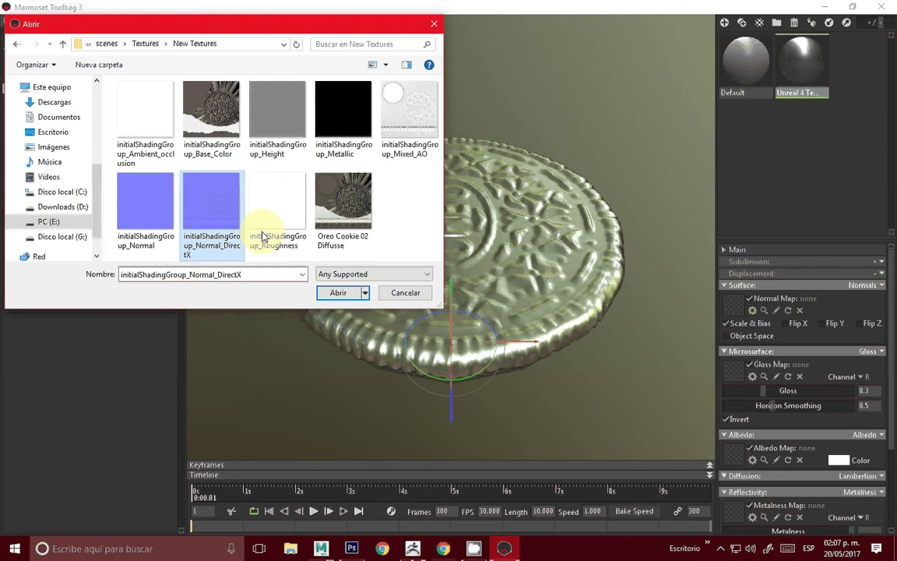
pyautogui.click(348, 295)
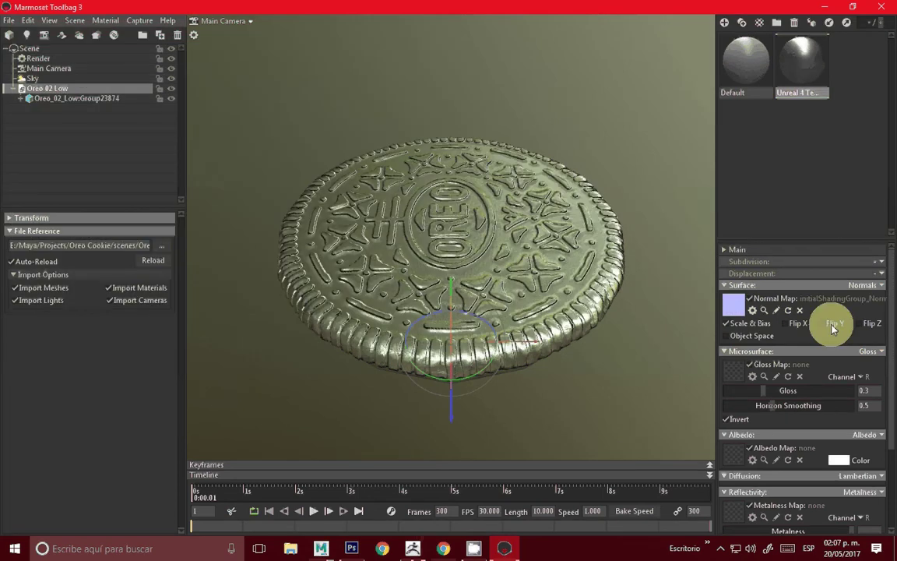
pyautogui.scroll(5, 499, 366)
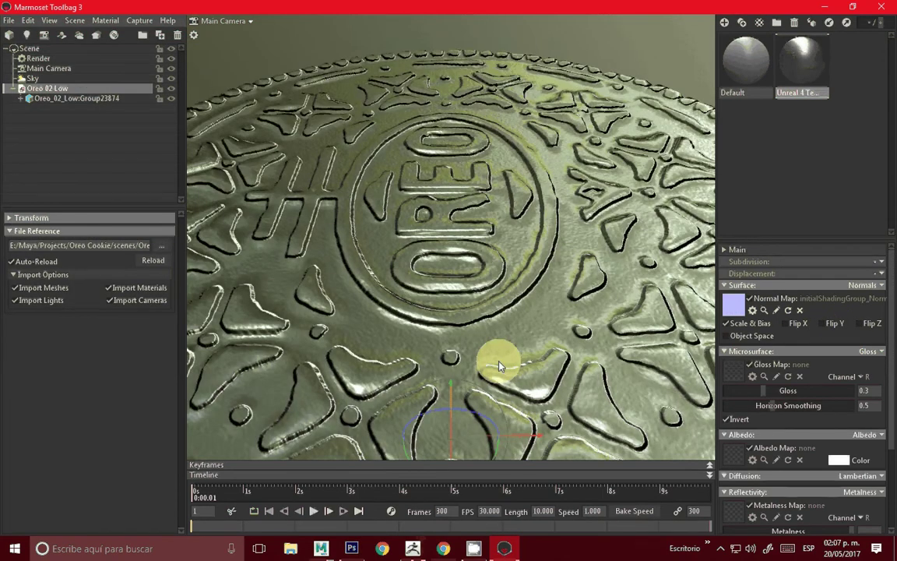
pyautogui.click(830, 325)
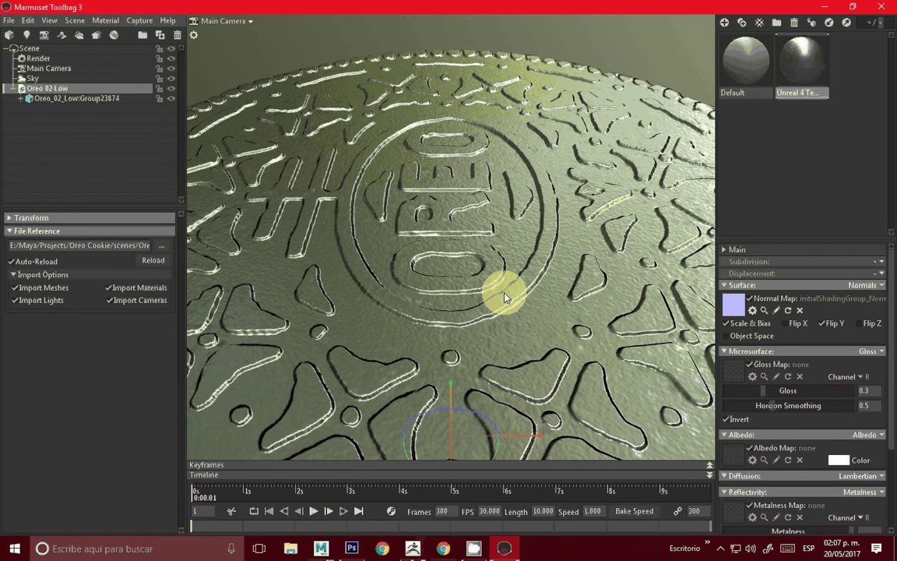
# Load the Roughness texture as the gloss map and the Oreo diffuse as albedo
pyautogui.scroll(-5, 505, 296)
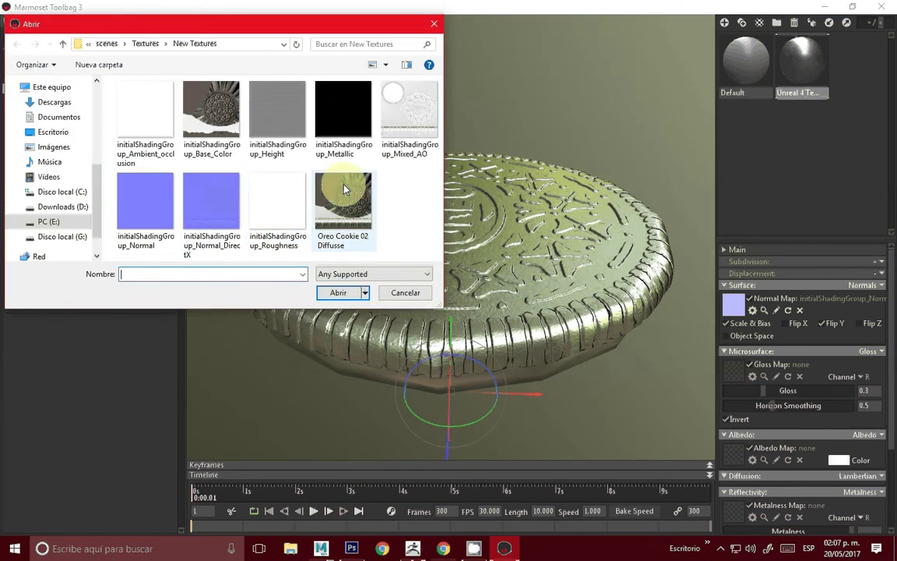
pyautogui.click(278, 212)
pyautogui.click(338, 292)
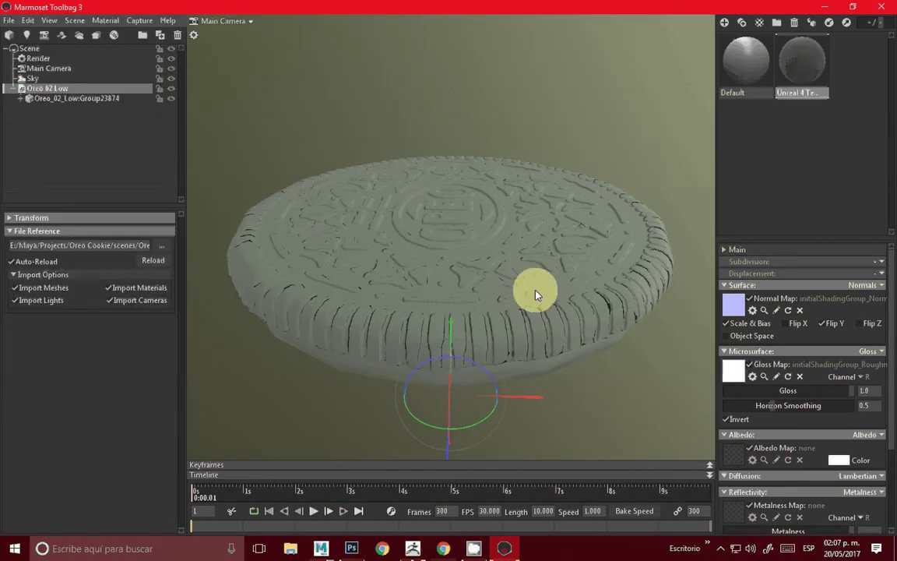
pyautogui.click(734, 460)
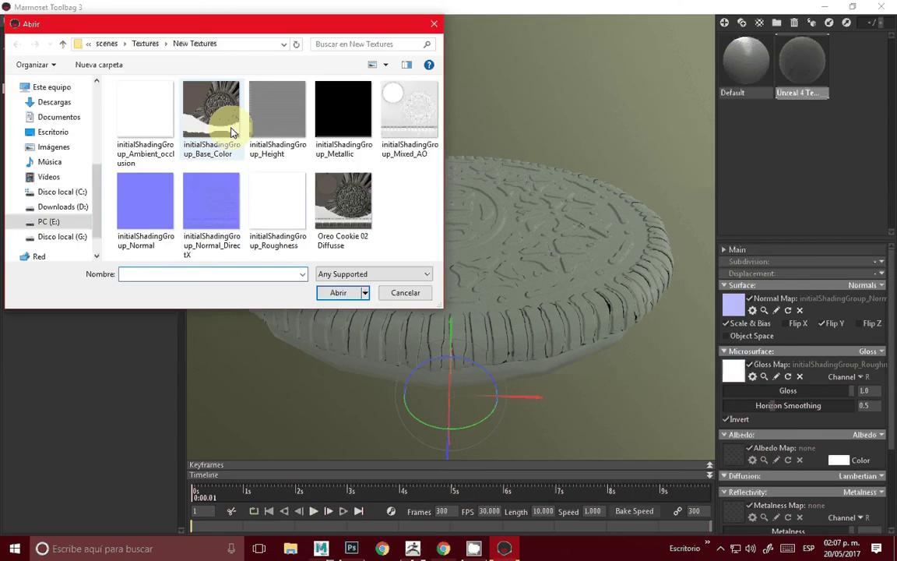
pyautogui.doubleClick(352, 226)
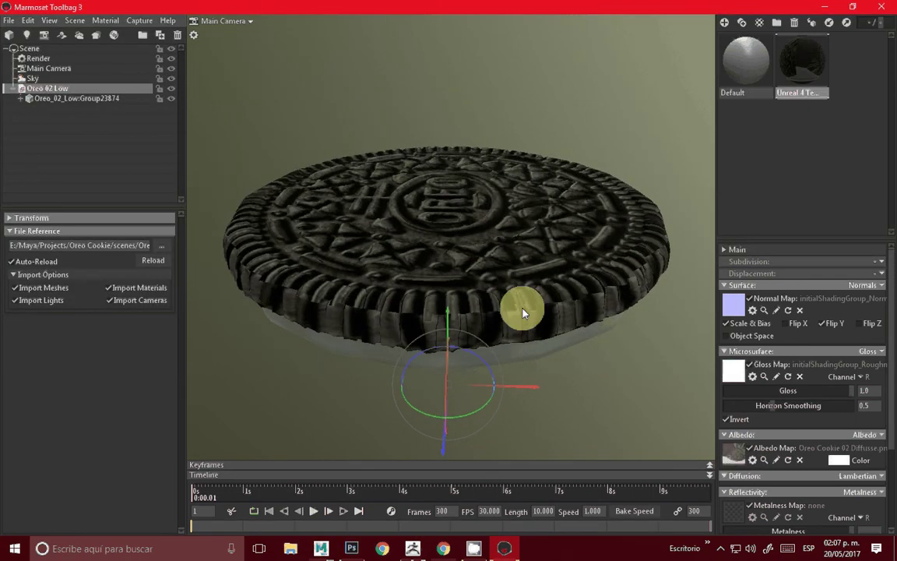
pyautogui.moveTo(522, 313)
pyautogui.mouseDown()
pyautogui.moveTo(436, 245)
pyautogui.moveTo(210, 250)
pyautogui.moveTo(508, 346)
pyautogui.mouseUp()
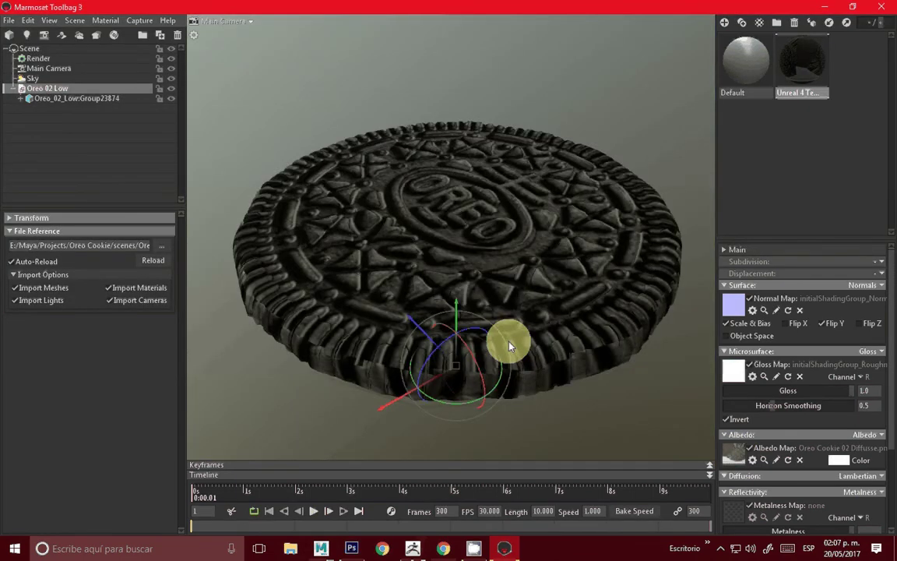
pyautogui.moveTo(508, 346)
pyautogui.mouseDown(button='right')
pyautogui.moveTo(434, 260)
pyautogui.moveTo(499, 278)
pyautogui.mouseUp(button='right')
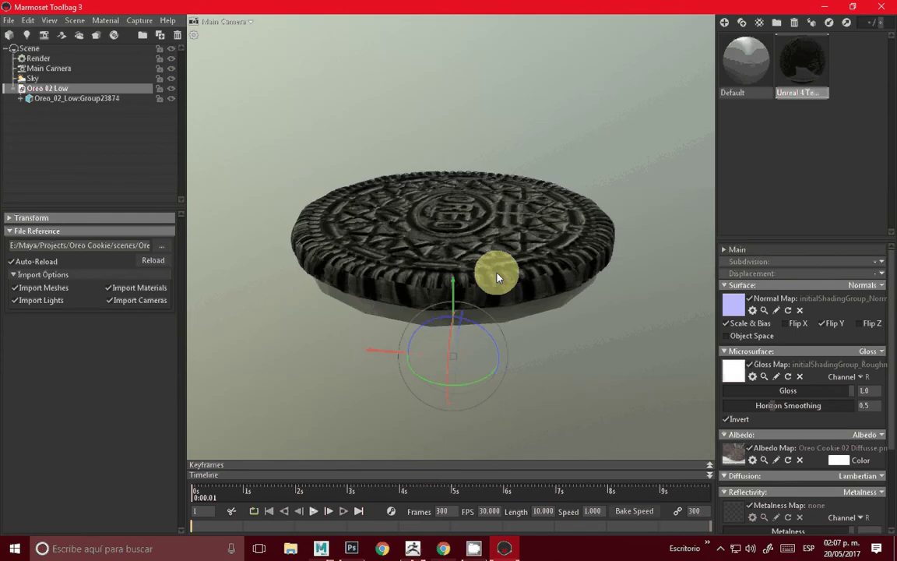
pyautogui.moveTo(498, 278)
pyautogui.mouseDown()
pyautogui.moveTo(376, 281)
pyautogui.moveTo(667, 287)
pyautogui.moveTo(687, 357)
pyautogui.moveTo(654, 336)
pyautogui.moveTo(824, 433)
pyautogui.mouseUp()
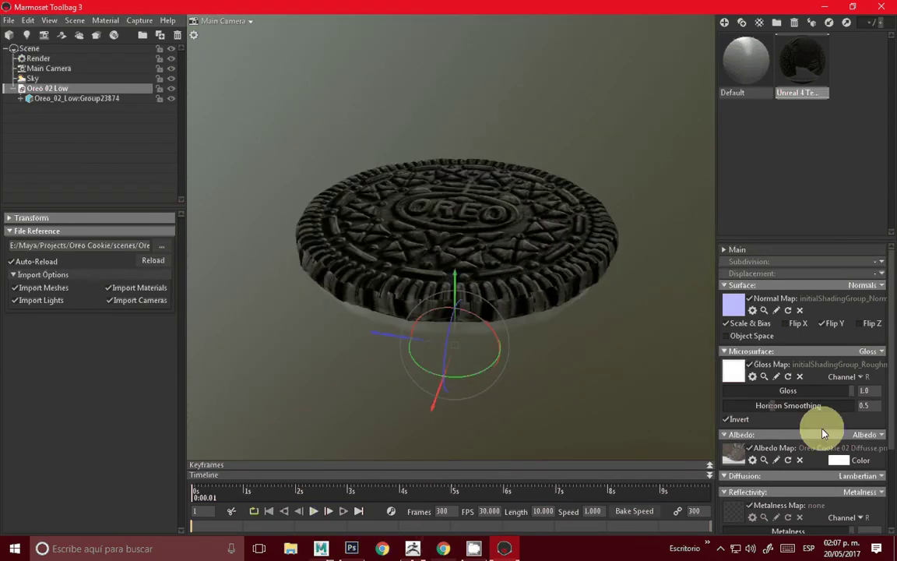
pyautogui.scroll(-1, 824, 433)
# Keep Metalness reflectivity, load initialShadingGroup_Metallic as metalness map, and quit without saving
pyautogui.click(854, 433)
pyautogui.click(854, 435)
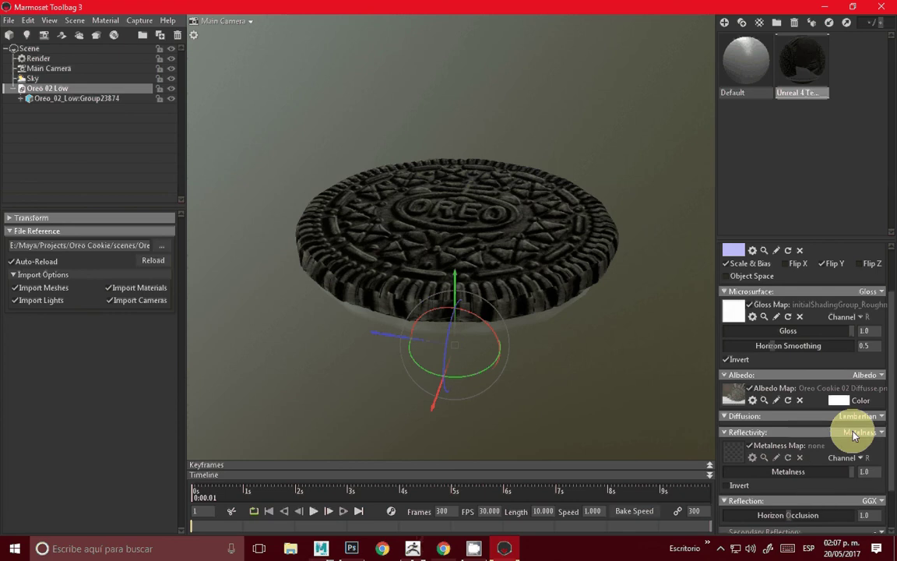
pyautogui.click(733, 452)
pyautogui.doubleClick(340, 118)
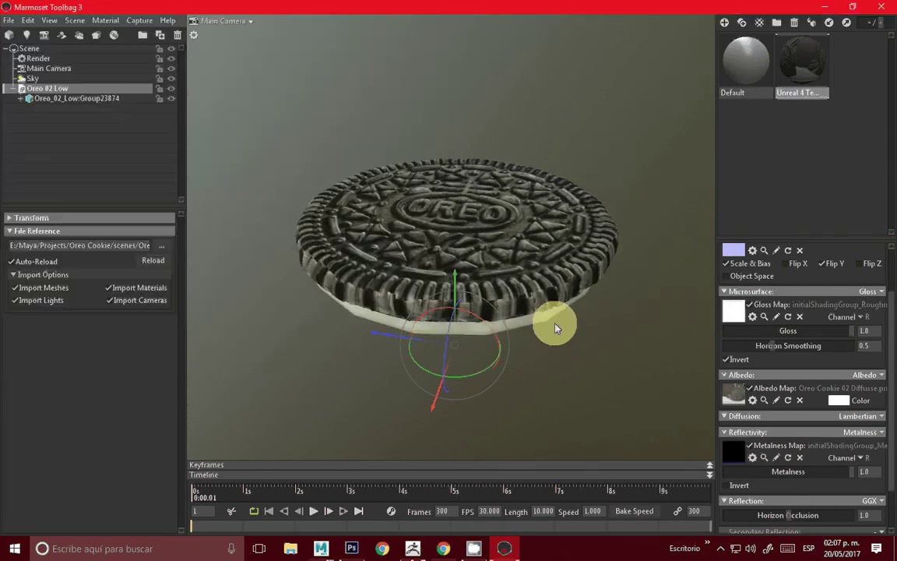
pyautogui.moveTo(555, 328)
pyautogui.mouseDown()
pyautogui.moveTo(497, 193)
pyautogui.moveTo(611, 330)
pyautogui.moveTo(456, 262)
pyautogui.moveTo(497, 290)
pyautogui.moveTo(531, 420)
pyautogui.moveTo(522, 366)
pyautogui.moveTo(557, 252)
pyautogui.moveTo(531, 319)
pyautogui.moveTo(549, 371)
pyautogui.moveTo(536, 277)
pyautogui.moveTo(543, 361)
pyautogui.moveTo(601, 386)
pyautogui.moveTo(525, 350)
pyautogui.moveTo(512, 233)
pyautogui.moveTo(512, 323)
pyautogui.mouseUp()
pyautogui.hotkey('ctrl', 'q')
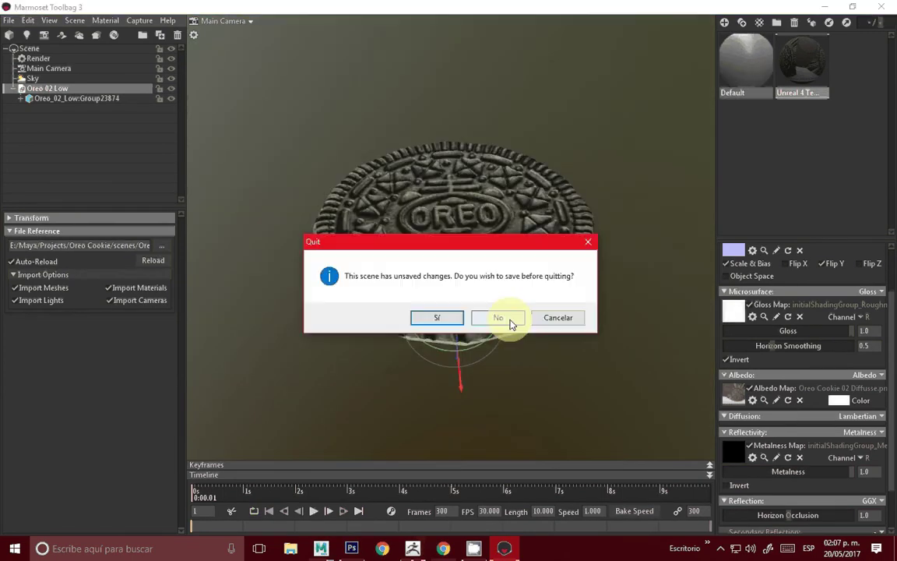
pyautogui.click(512, 323)
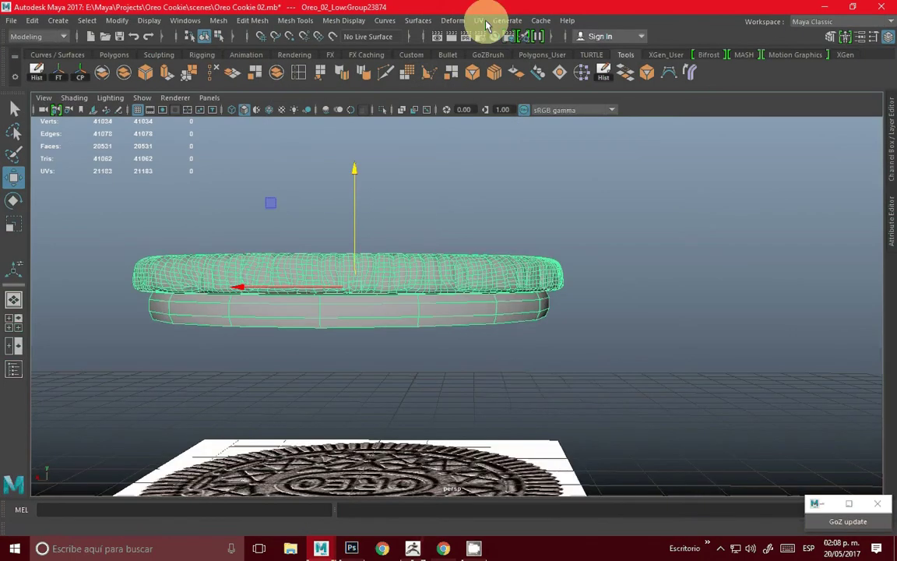
# In the UV Editor, move the large circular UV shell to the right
pyautogui.click(478, 21)
pyautogui.click(508, 52)
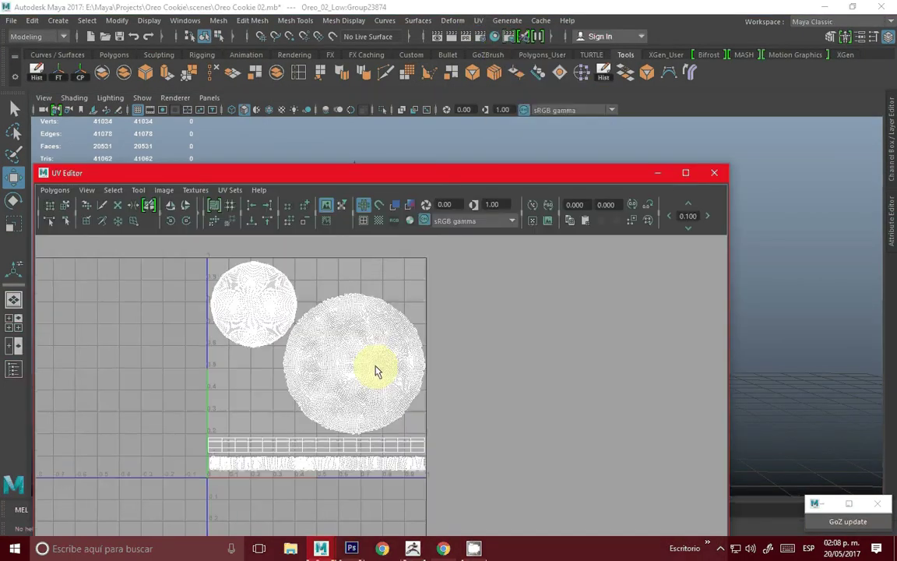
pyautogui.keyDown('alt'); pyautogui.moveTo(363, 381); pyautogui.dragTo(389, 342, button='middle'); pyautogui.keyUp('alt')
pyautogui.press('F11')
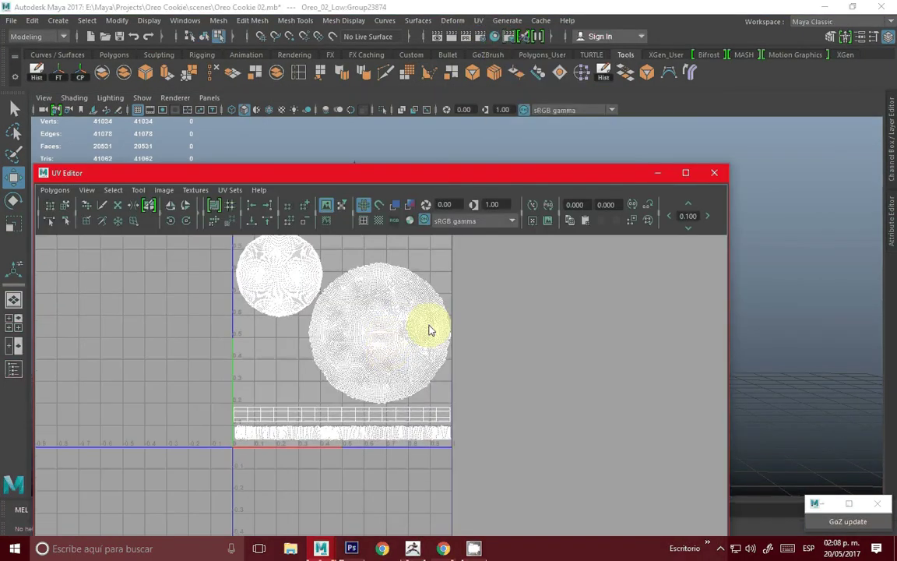
pyautogui.click(379, 317)
pyautogui.keyDown('ctrl'); pyautogui.moveTo(381, 317); pyautogui.dragTo(381, 335, button='right'); pyautogui.keyUp('ctrl')
pyautogui.moveTo(380, 335); pyautogui.dragTo(621, 371)
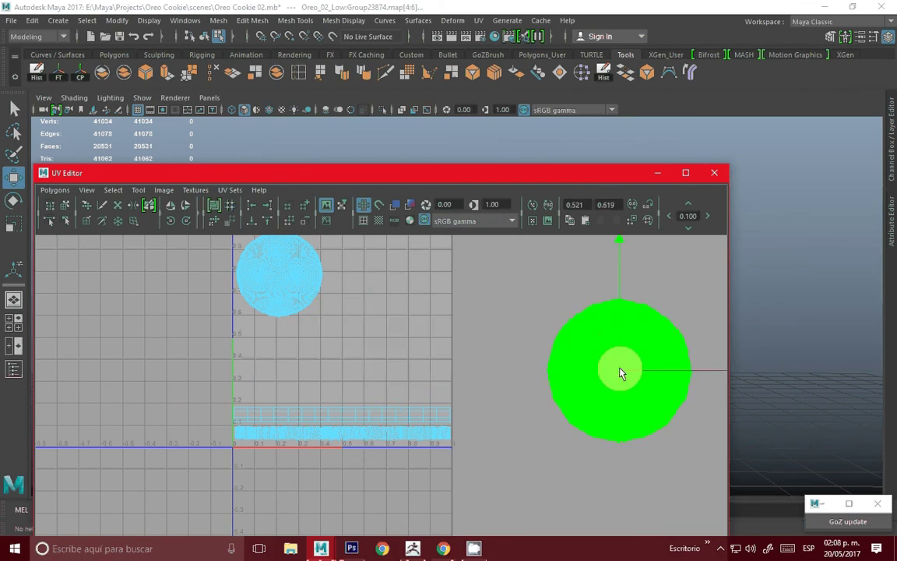
# Place the flat strip shell under the circle and select both shells
pyautogui.click(431, 438)
pyautogui.keyDown('ctrl'); pyautogui.moveTo(429, 435); pyautogui.dragTo(493, 409, button='right'); pyautogui.keyUp('ctrl')
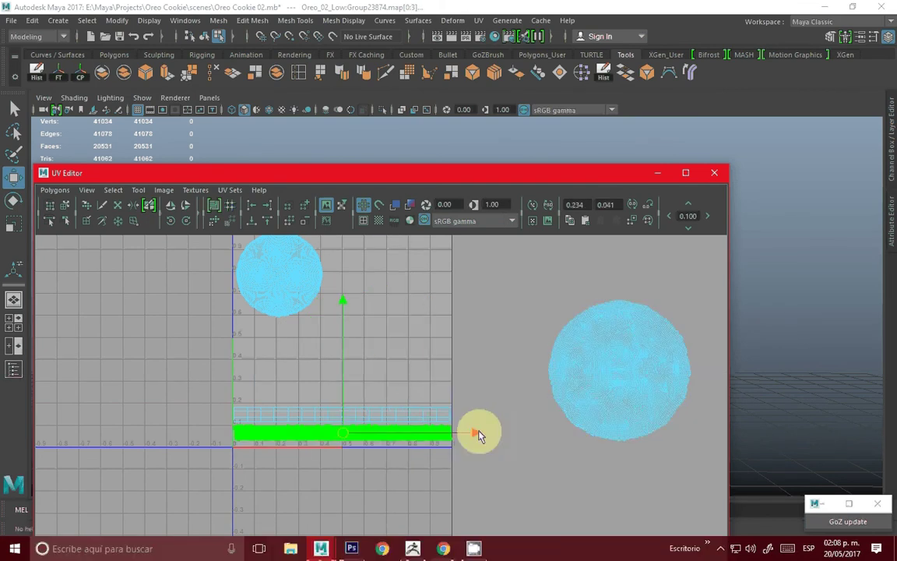
pyautogui.keyDown('alt'); pyautogui.moveTo(477, 432); pyautogui.dragTo(385, 395, button='middle'); pyautogui.keyUp('alt')
pyautogui.moveTo(246, 402)
pyautogui.mouseDown()
pyautogui.moveTo(621, 473)
pyautogui.moveTo(536, 427)
pyautogui.mouseUp()
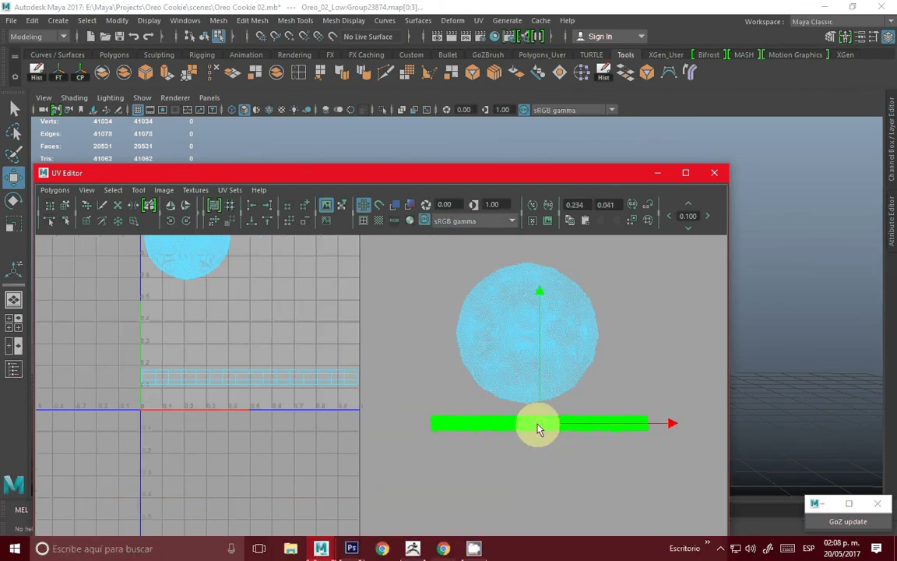
pyautogui.moveTo(450, 356)
pyautogui.mouseDown()
pyautogui.moveTo(571, 481)
pyautogui.moveTo(602, 476)
pyautogui.mouseUp()
pyautogui.keyDown('ctrl'); pyautogui.moveTo(614, 351); pyautogui.dragTo(658, 334, button='right'); pyautogui.keyUp('ctrl')
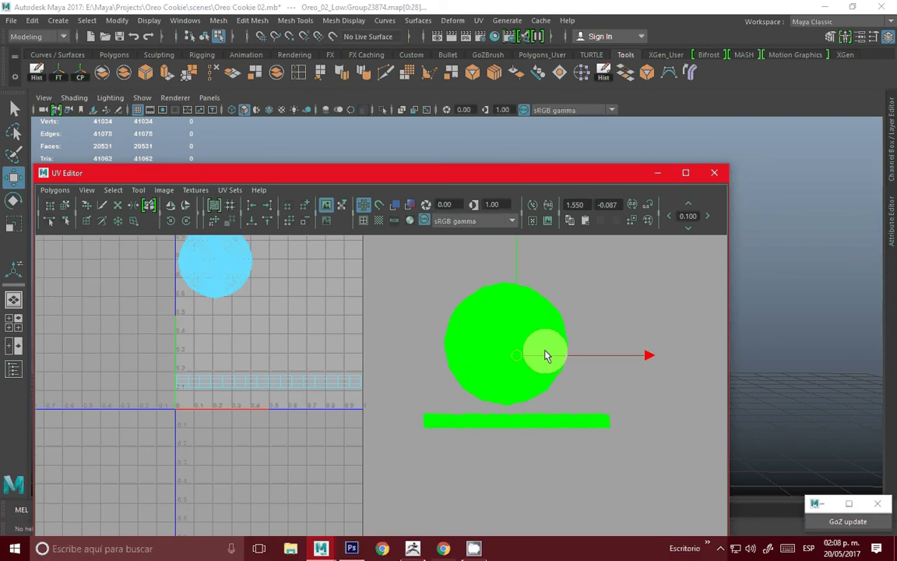
pyautogui.scroll(-1, 545, 355)
# Apply a planar UV projection to the selected shells
pyautogui.click(478, 21)
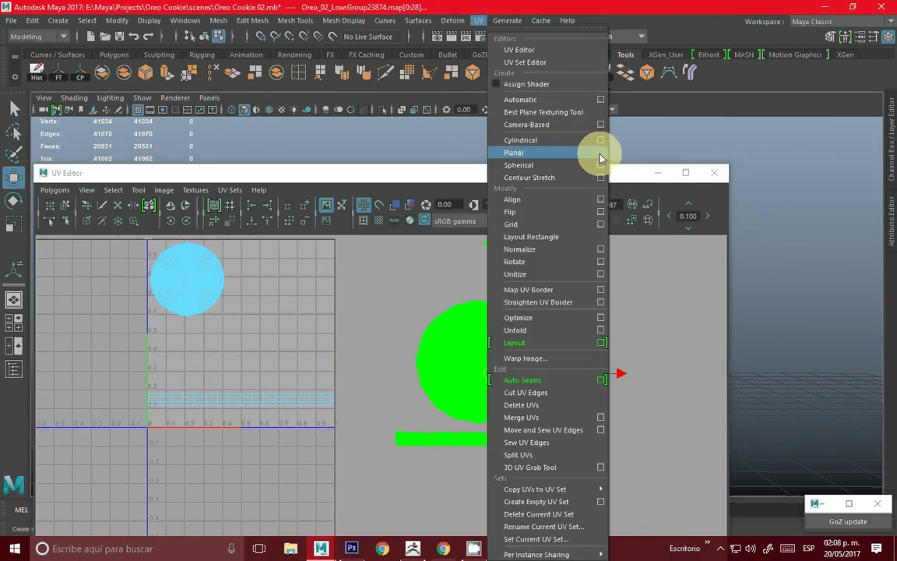
pyautogui.click(600, 158)
pyautogui.click(400, 313)
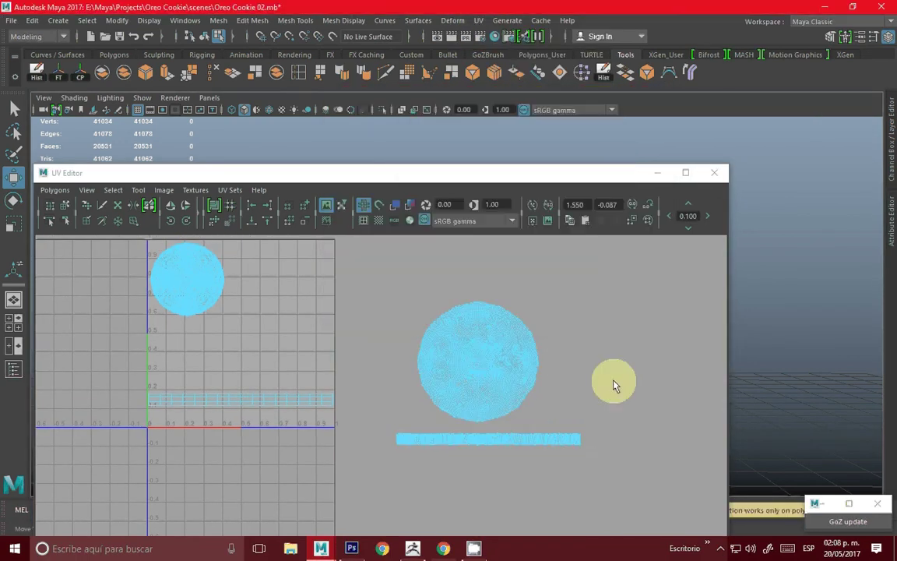
# Planar-project only the faces of the right-hand shells
pyautogui.scroll(-2, 390, 341)
pyautogui.moveTo(424, 373); pyautogui.dragTo(374, 351, button='right')
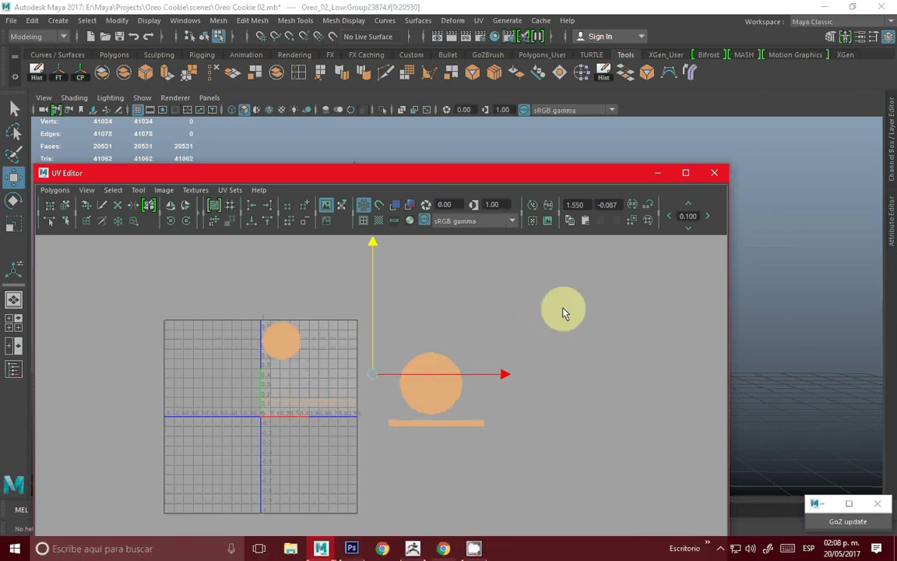
pyautogui.moveTo(566, 306); pyautogui.dragTo(406, 449)
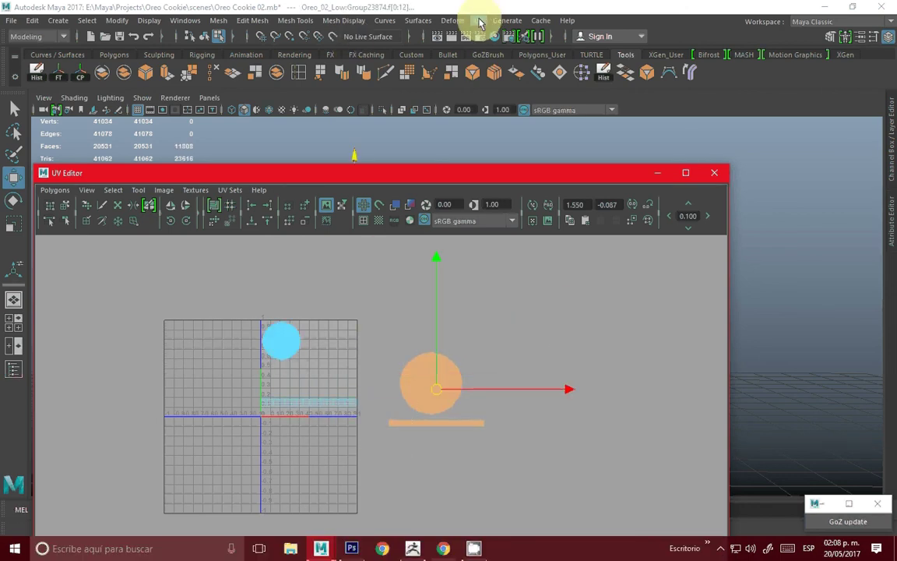
pyautogui.click(479, 21)
pyautogui.click(524, 153)
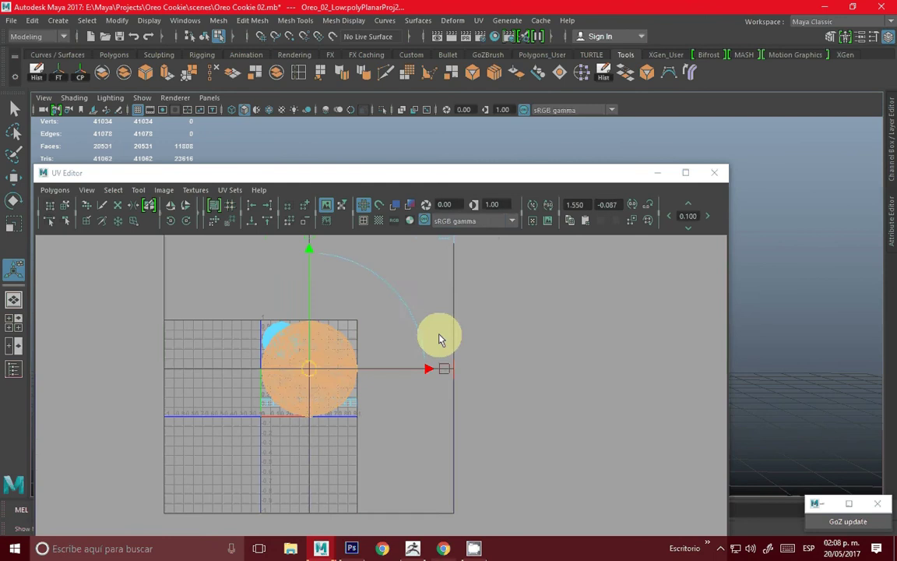
# Scale and move the new projection inside the 0–1 UV square, then close the UV Editor
pyautogui.moveTo(266, 350)
pyautogui.mouseDown()
pyautogui.moveTo(456, 339)
pyautogui.moveTo(257, 327)
pyautogui.moveTo(285, 329)
pyautogui.moveTo(271, 332)
pyautogui.mouseUp()
pyautogui.press('r')
pyautogui.press('w')
pyautogui.scroll(1, 445, 344)
pyautogui.scroll(1, 292, 333)
pyautogui.press('w')
pyautogui.press('r')
pyautogui.press('w')
pyautogui.keyDown('alt'); pyautogui.moveTo(271, 331); pyautogui.dragTo(467, 347, button='middle'); pyautogui.keyUp('alt')
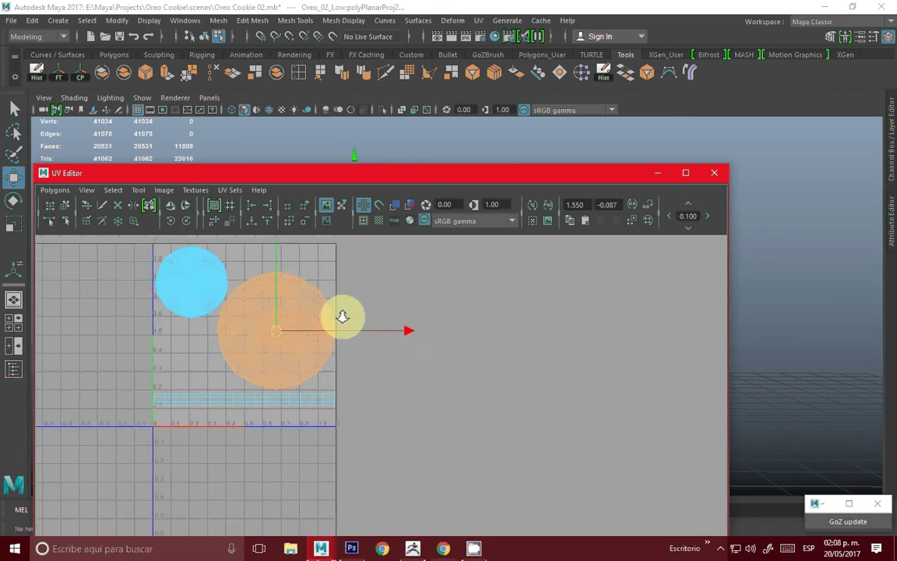
pyautogui.click(714, 172)
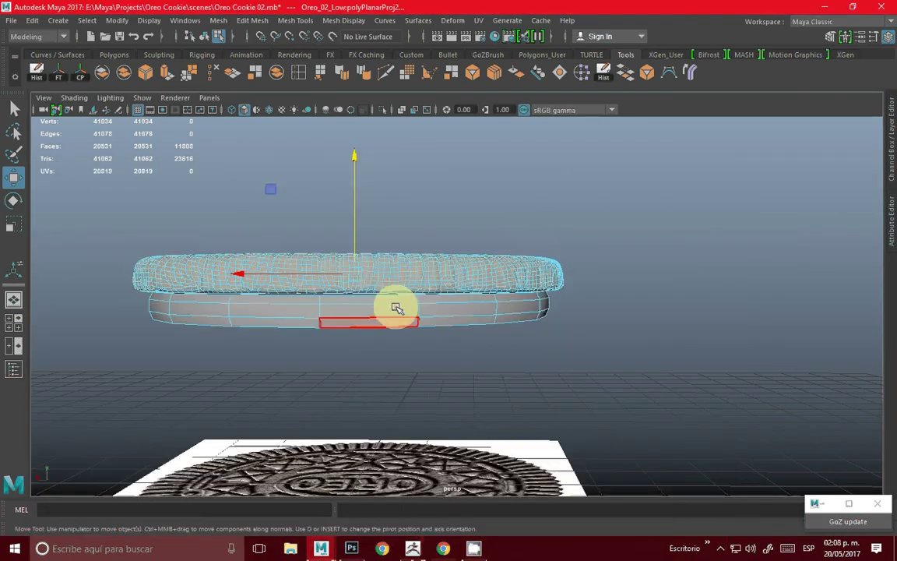
# Select the whole cookie object and start File > Export Selection
pyautogui.moveTo(411, 189); pyautogui.dragTo(540, 170, button='right')
pyautogui.click(344, 280)
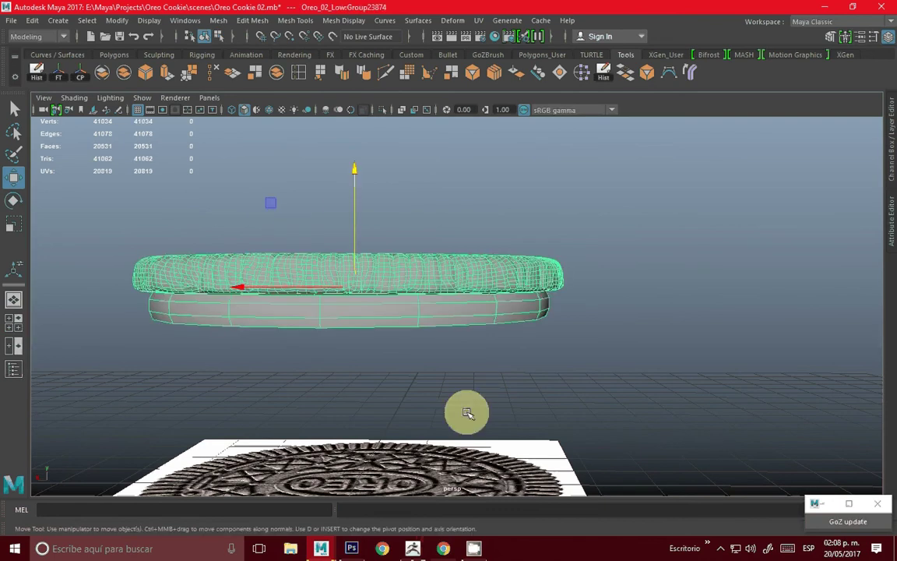
pyautogui.click(11, 19)
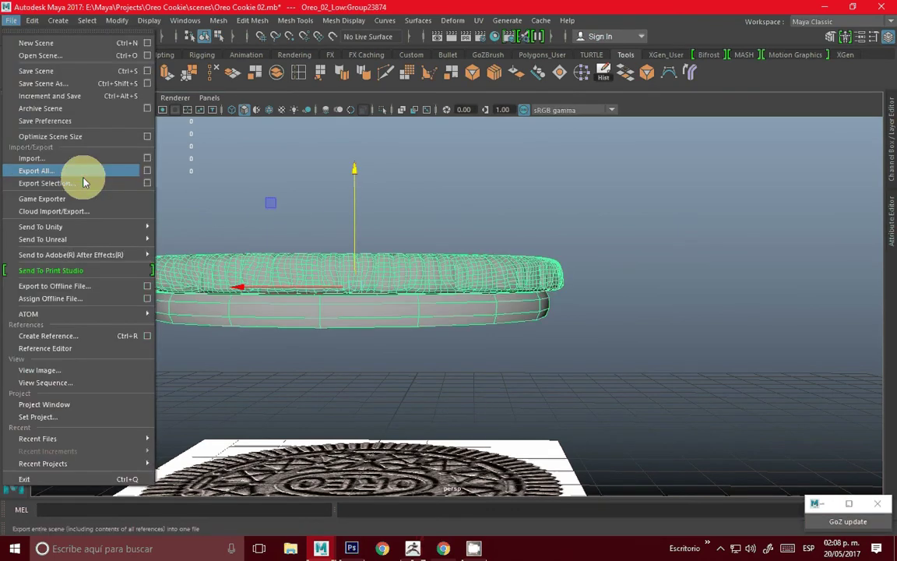
pyautogui.click(84, 182)
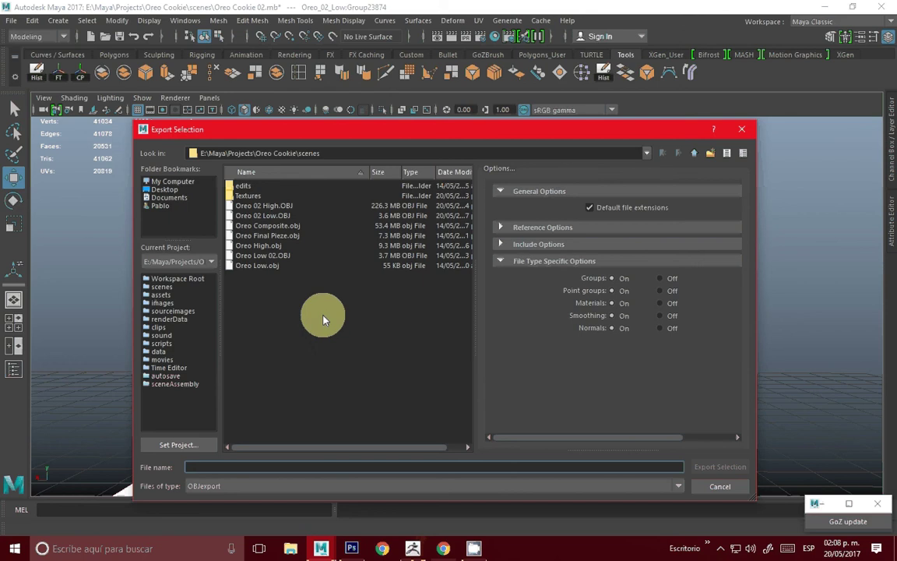
# Export over Oreo 02 Low.OBJ, confirm replacing it, then minimize Maya
pyautogui.moveTo(323, 131)
pyautogui.mouseDown()
pyautogui.moveTo(490, 145)
pyautogui.moveTo(385, 140)
pyautogui.mouseUp()
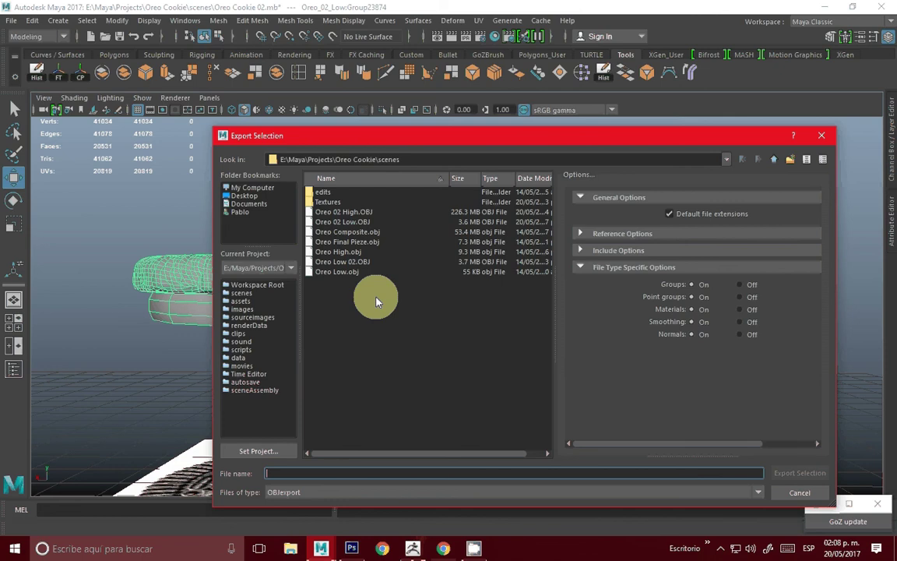
pyautogui.click(354, 262)
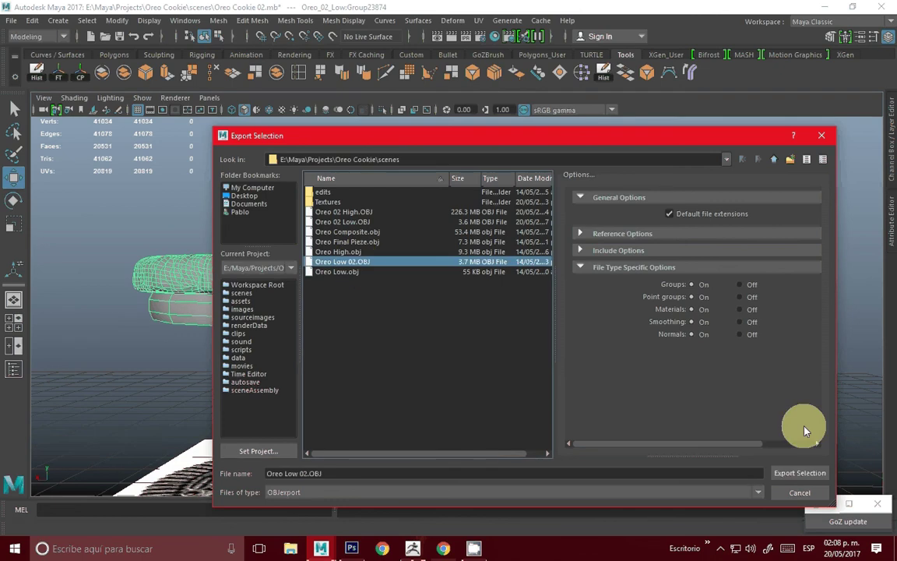
pyautogui.click(361, 223)
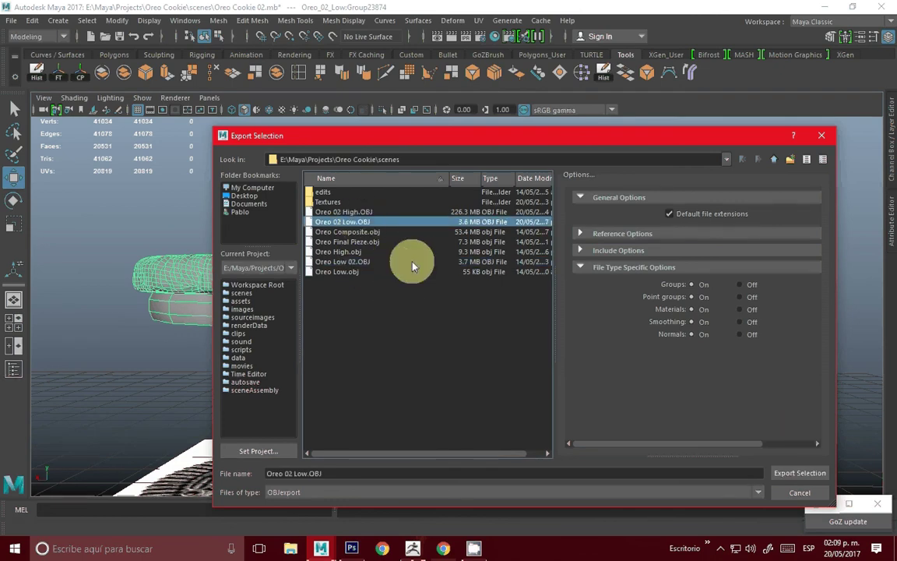
pyautogui.click(800, 473)
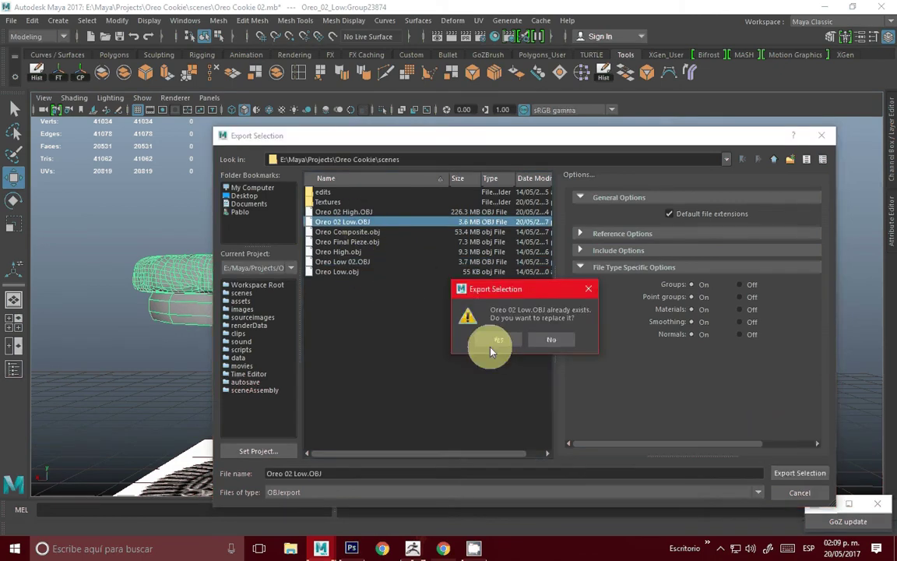
pyautogui.click(544, 341)
pyautogui.click(479, 341)
pyautogui.click(825, 6)
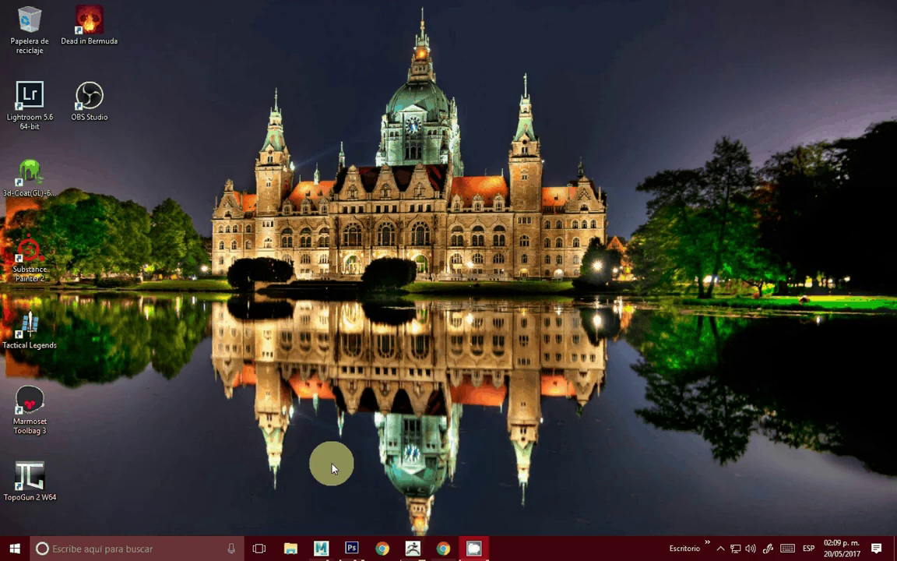
# Browse to the Oreo Cookie scenes > Textures > New Textures folder
pyautogui.click(302, 551)
pyautogui.click(680, 261)
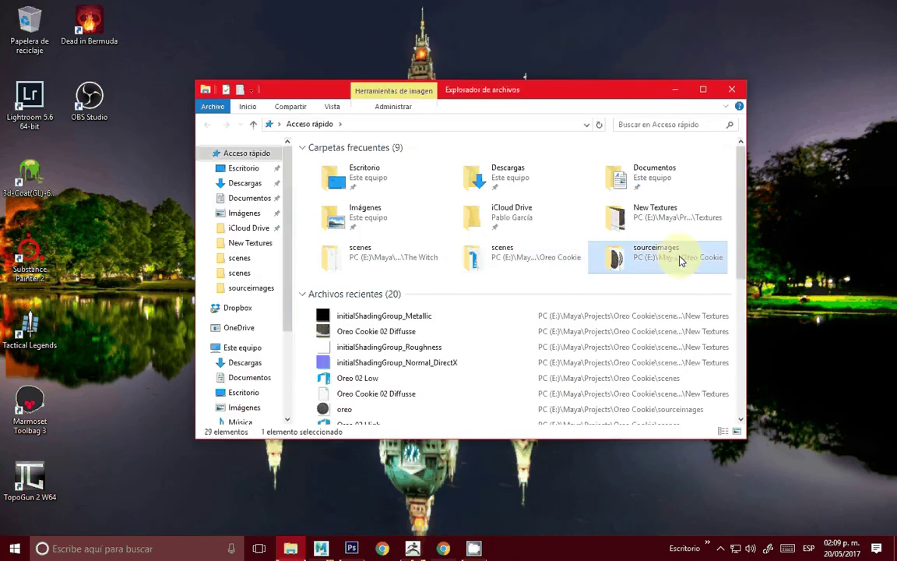
pyautogui.doubleClick(680, 261)
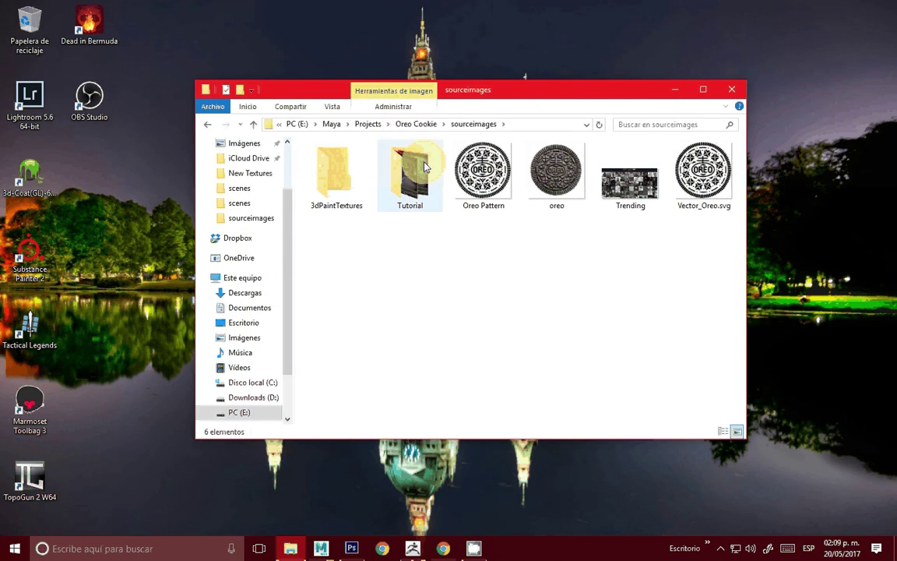
pyautogui.click(406, 123)
pyautogui.doubleClick(327, 274)
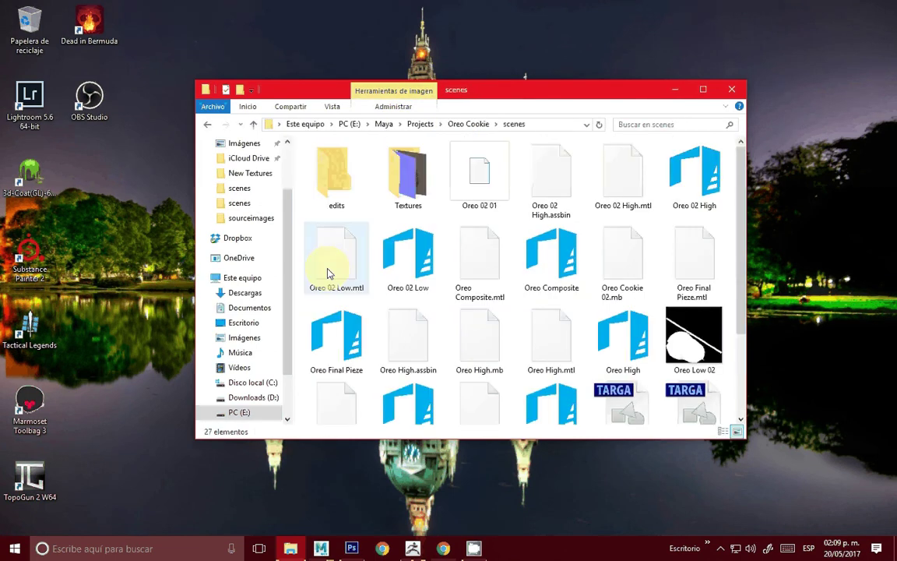
pyautogui.doubleClick(413, 180)
pyautogui.click(346, 180)
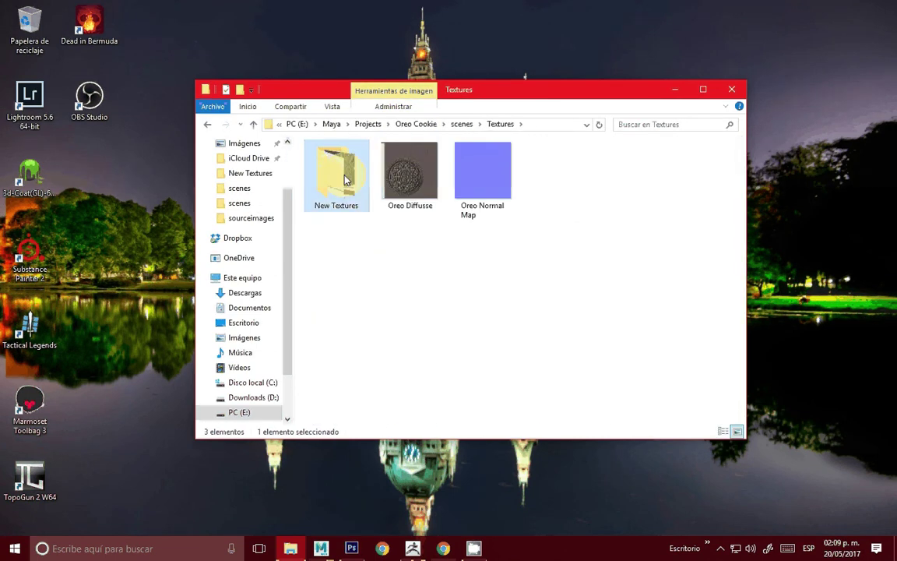
pyautogui.doubleClick(347, 179)
# Delete all nine texture files in New Textures to the Recycle Bin
pyautogui.moveTo(741, 320); pyautogui.dragTo(366, 226)
pyautogui.press('Delete')
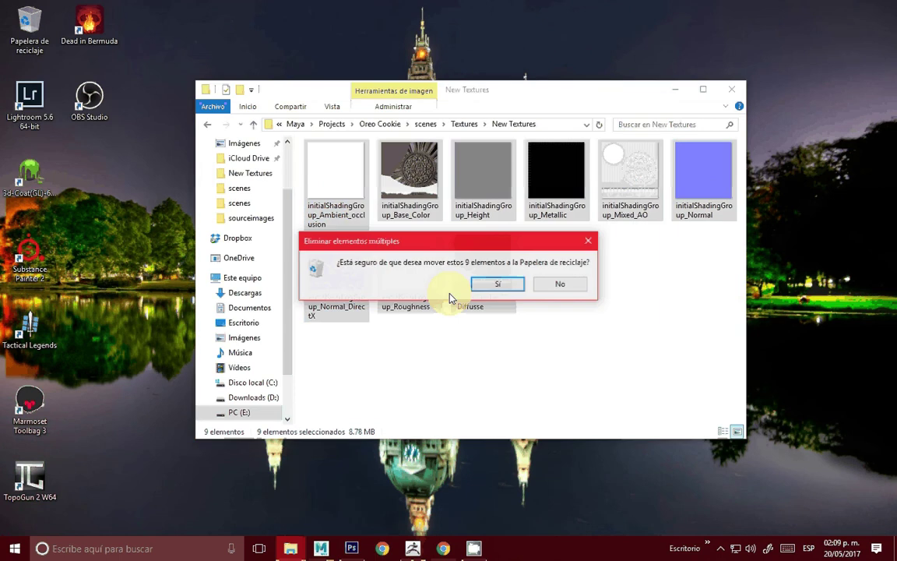
pyautogui.click(498, 284)
pyautogui.click(685, 88)
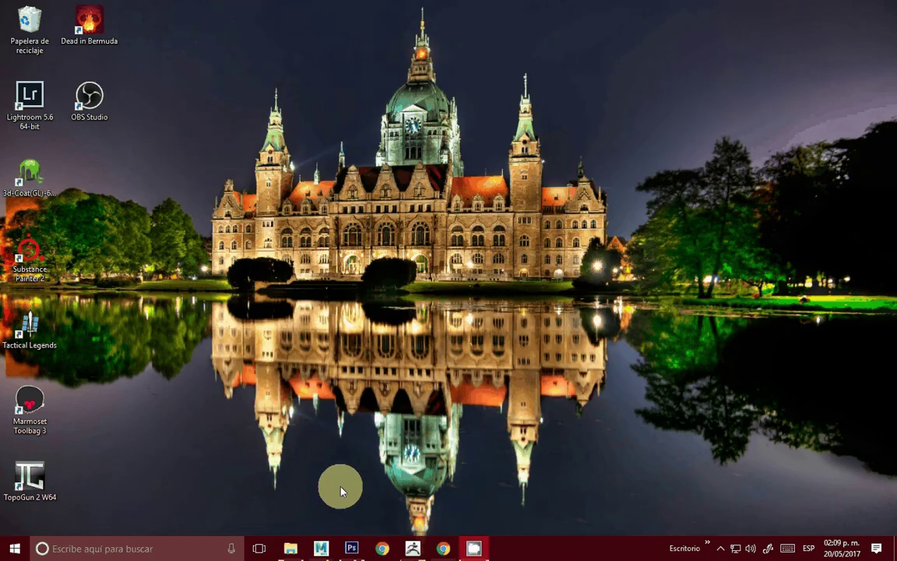
# Launch Substance Painter 2, allowing it to run past the SmartScreen warning
pyautogui.click(40, 255)
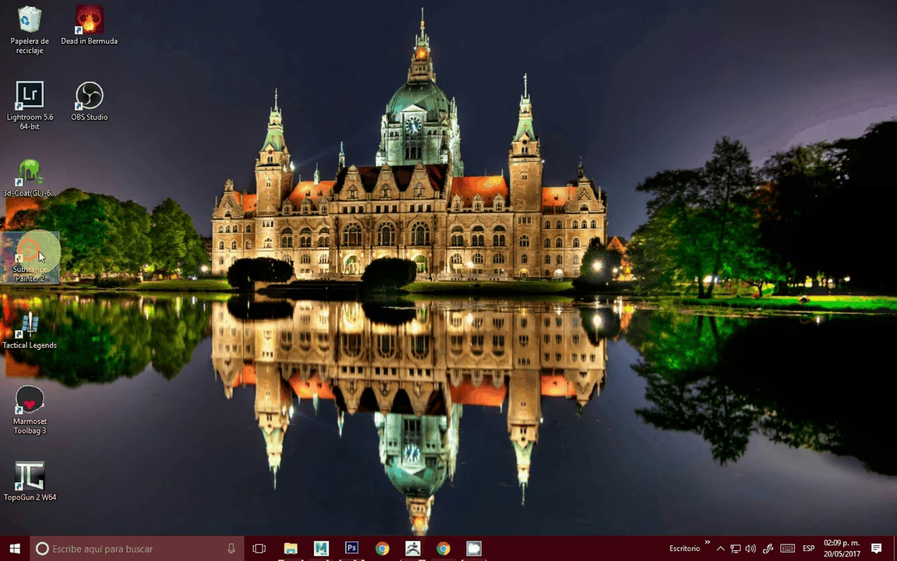
pyautogui.doubleClick(40, 256)
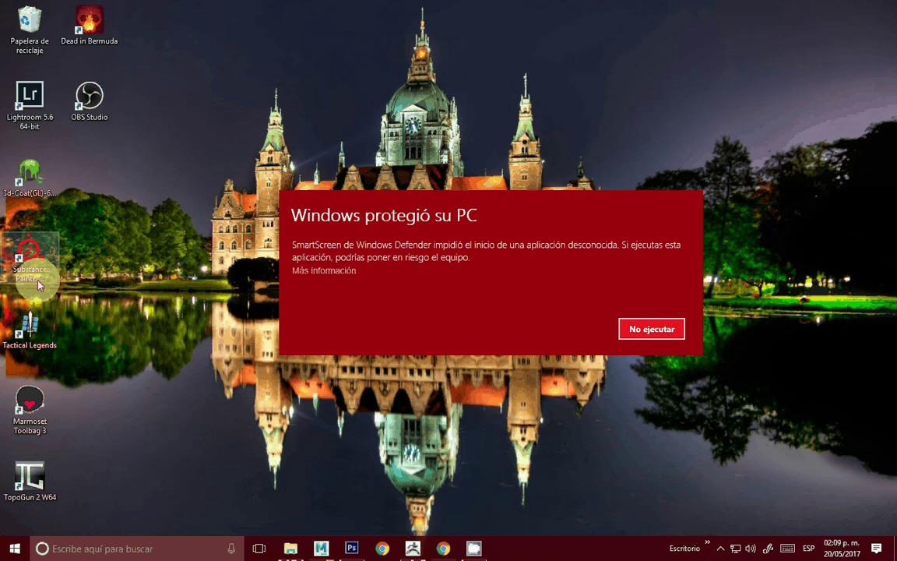
pyautogui.click(325, 284)
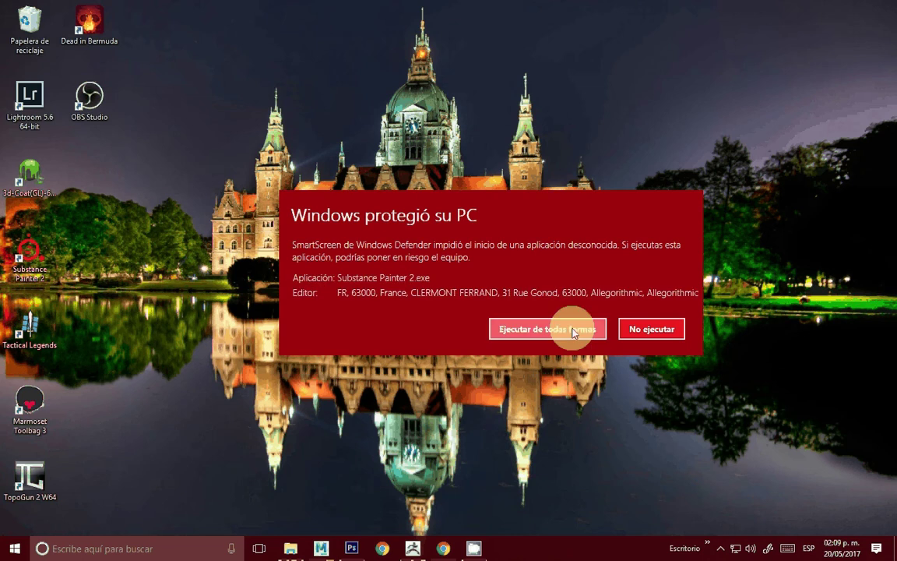
pyautogui.click(574, 332)
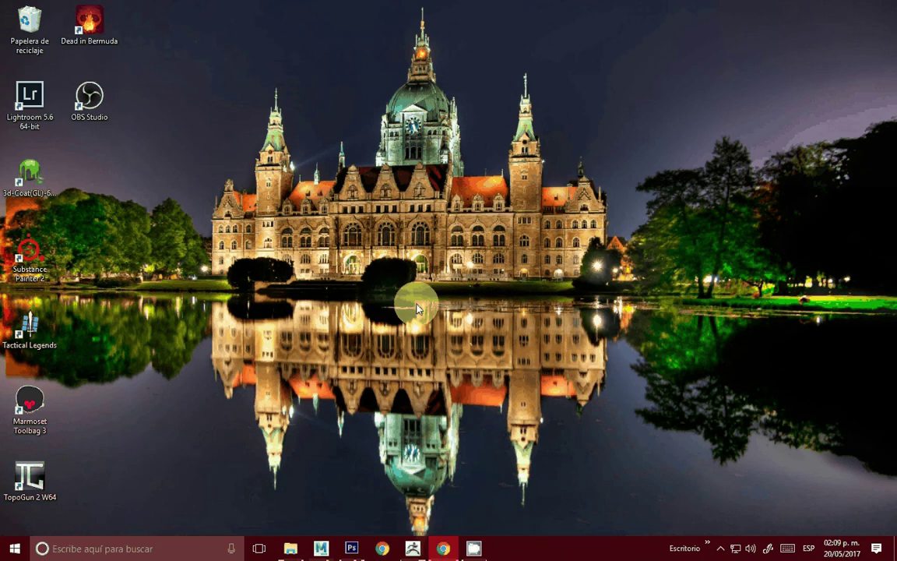
pyautogui.doubleClick(46, 246)
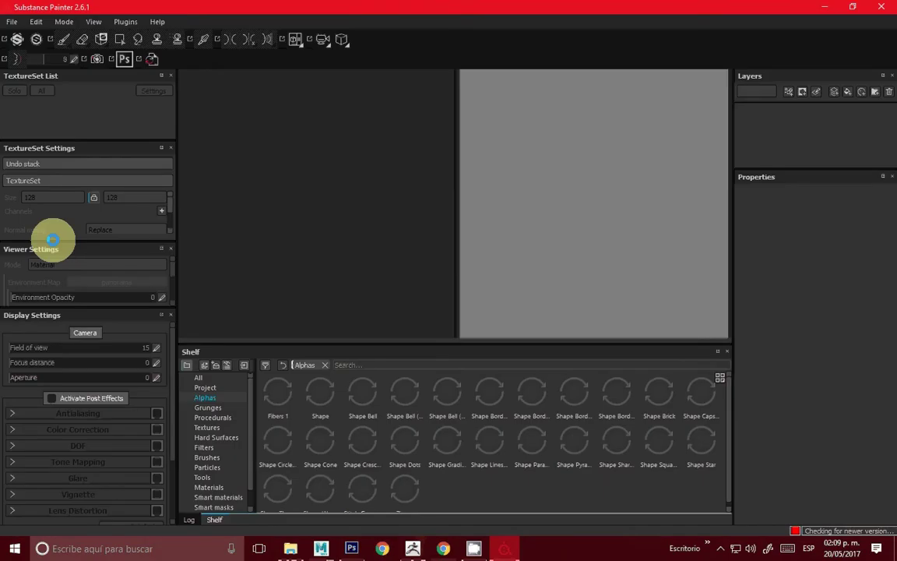
# Create a new 2048-resolution project using the Oreo 02 Low.OBJ mesh
pyautogui.click(12, 22)
pyautogui.click(16, 29)
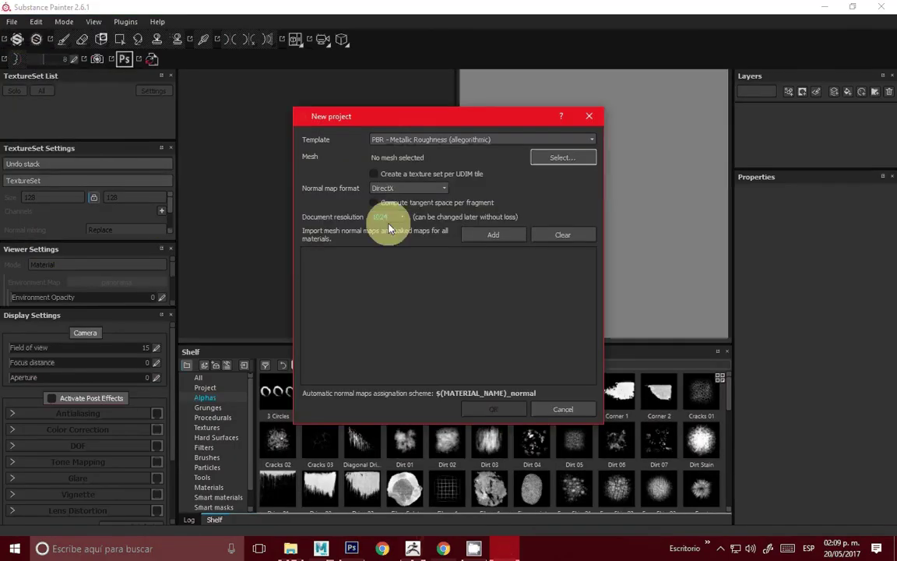
pyautogui.click(387, 217)
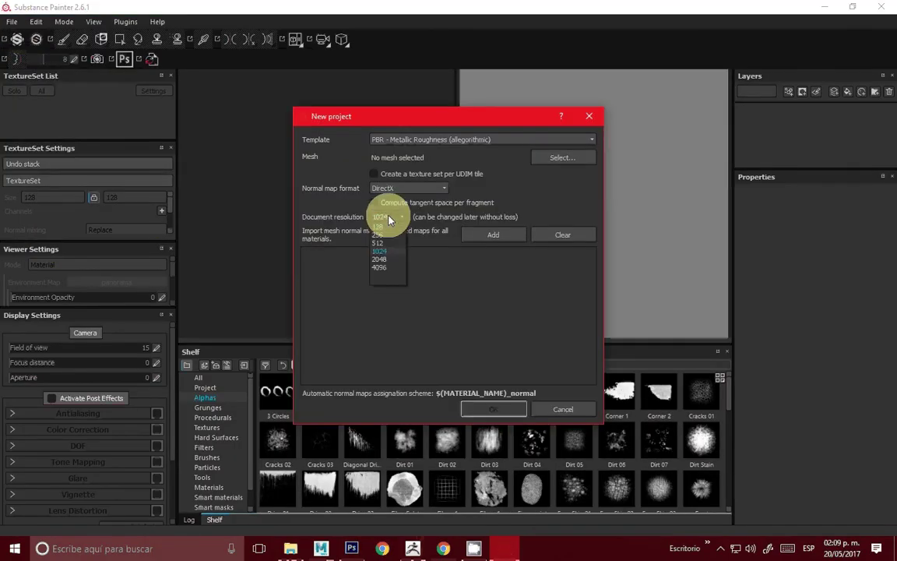
pyautogui.click(390, 259)
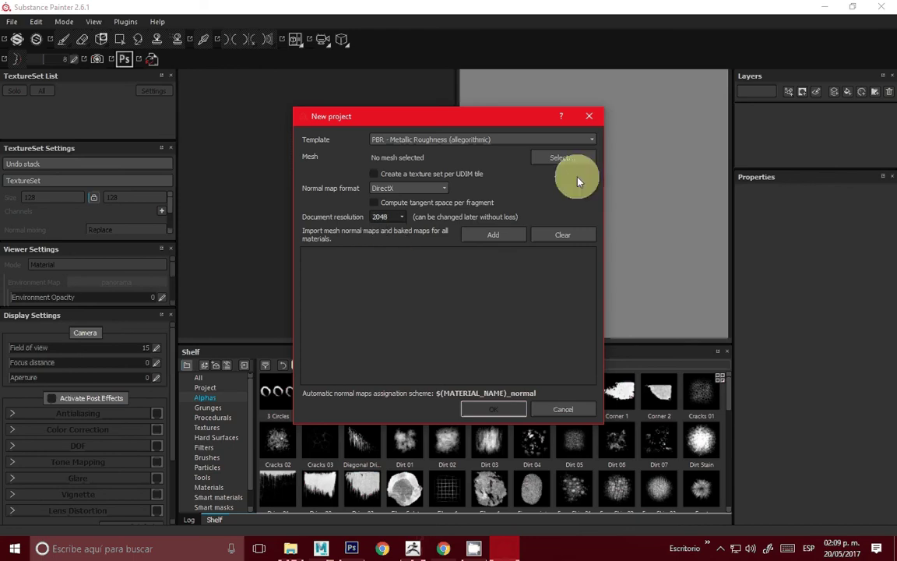
pyautogui.click(562, 158)
pyautogui.click(438, 308)
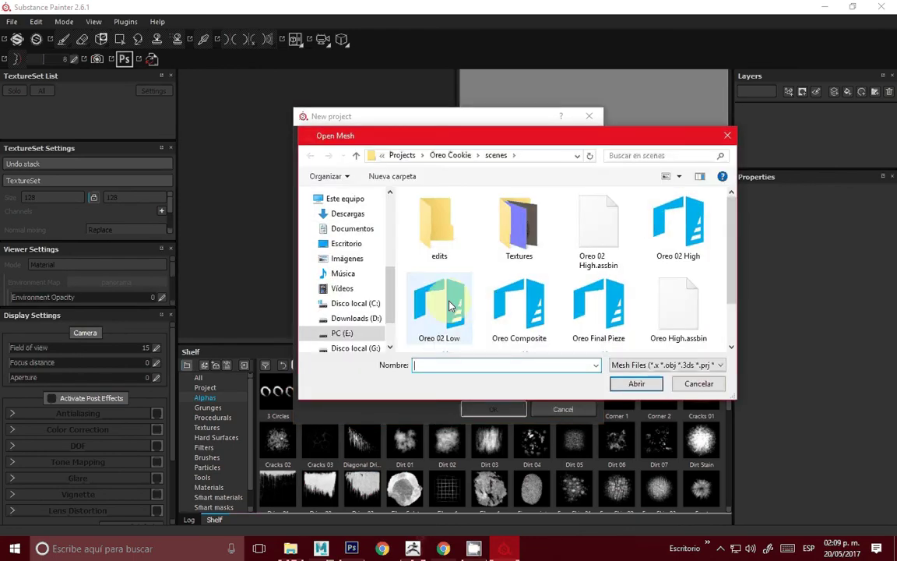
pyautogui.click(636, 383)
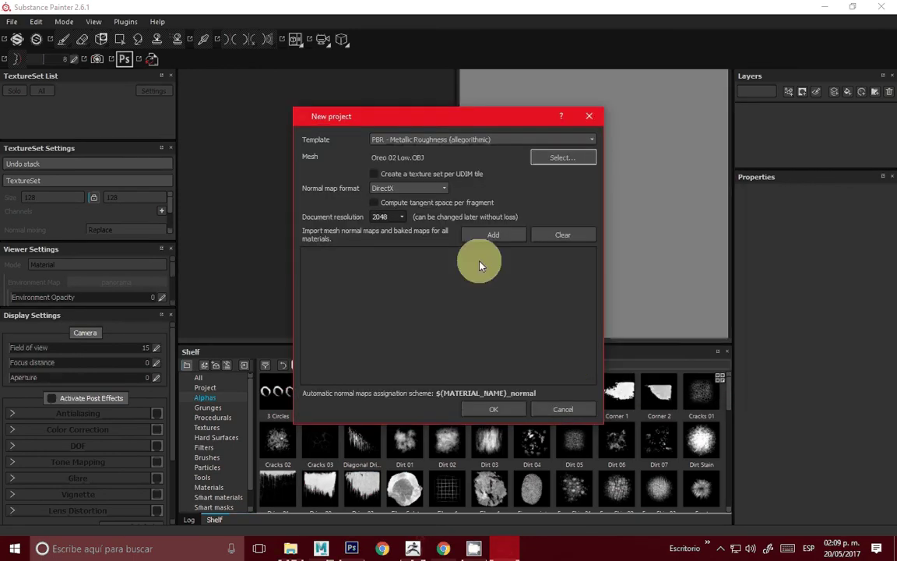
pyautogui.click(505, 409)
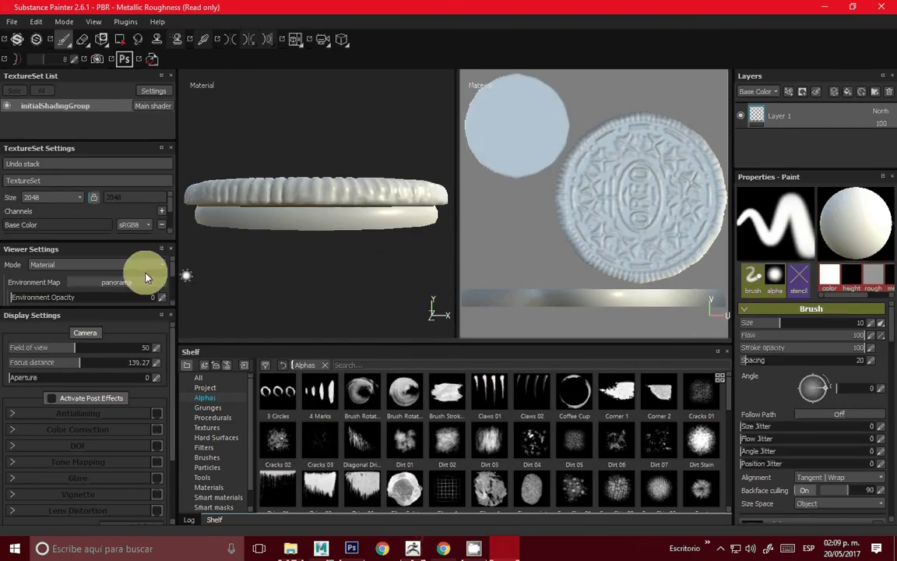
# Check the channel list without adding a channel, then zoom the viewport on the cookie
pyautogui.click(161, 211)
pyautogui.click(162, 222)
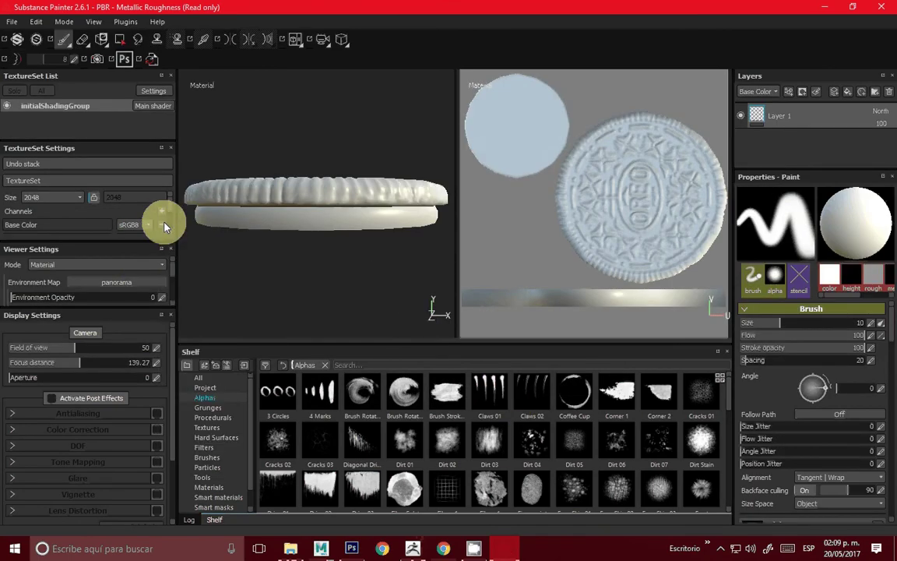
pyautogui.scroll(-2, 148, 222)
pyautogui.scroll(-2, 144, 222)
pyautogui.scroll(-2, 148, 224)
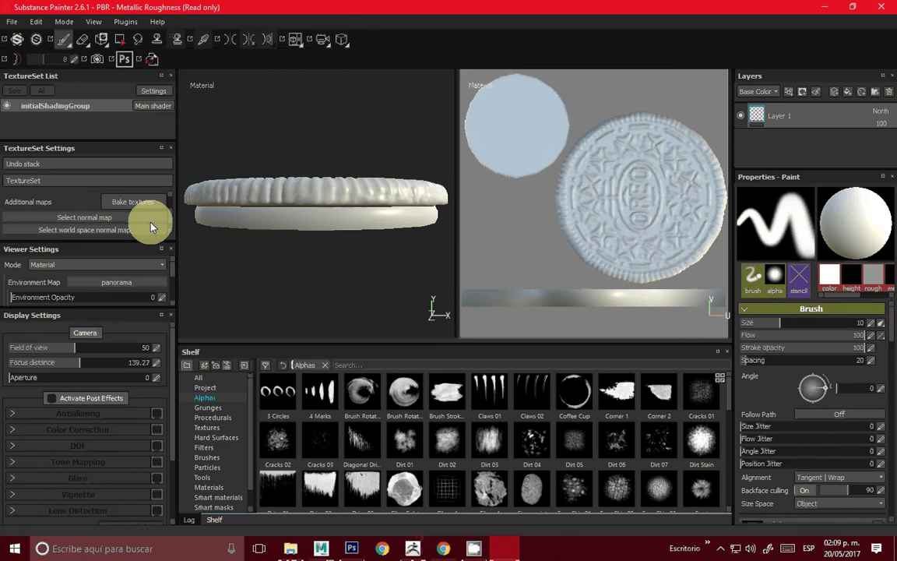
# In the baking settings, exclude the ID map and set output size to 2048
pyautogui.click(140, 201)
pyautogui.click(270, 150)
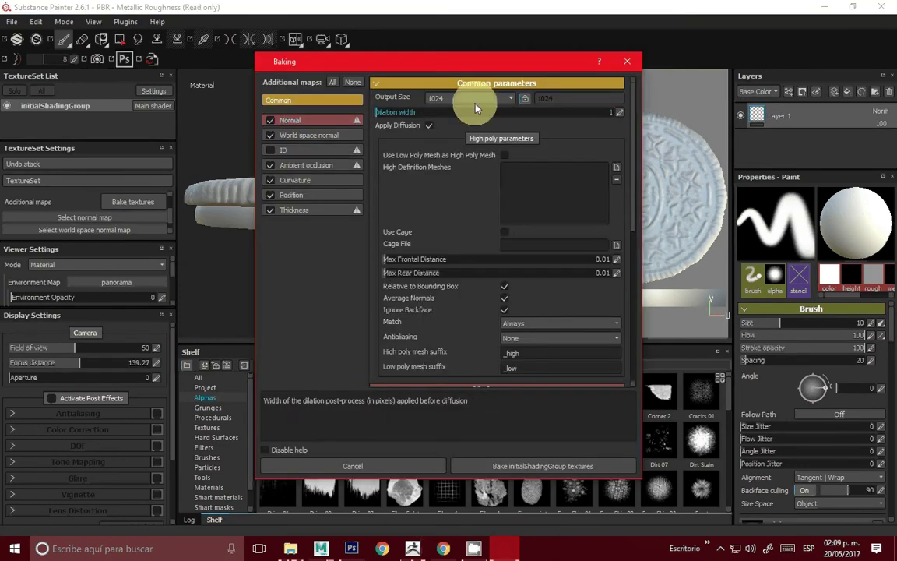
pyautogui.click(471, 100)
pyautogui.click(463, 128)
# Add Oreo 02 High as the high-poly mesh, with 0.005 max frontal distance and Subsampling 4x4 antialiasing
pyautogui.click(620, 172)
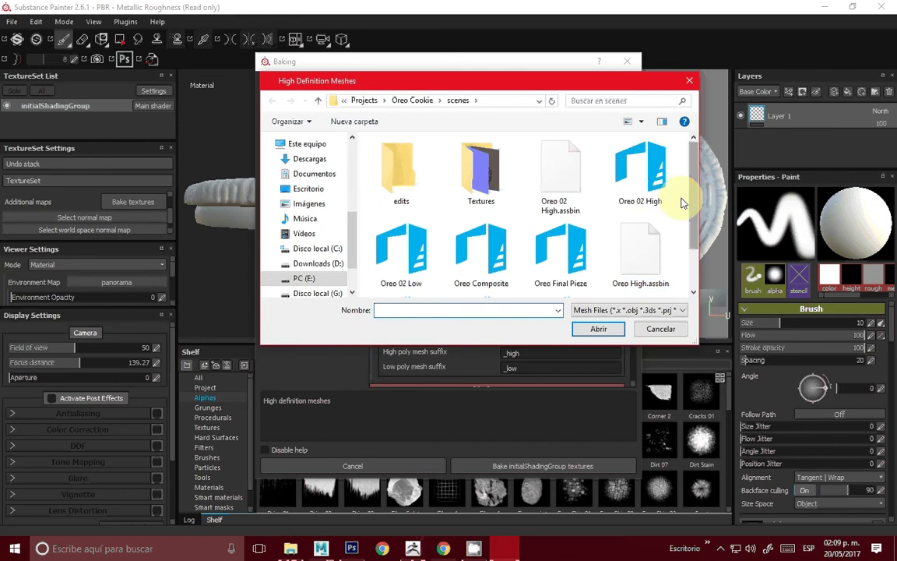
pyautogui.click(662, 195)
pyautogui.click(599, 330)
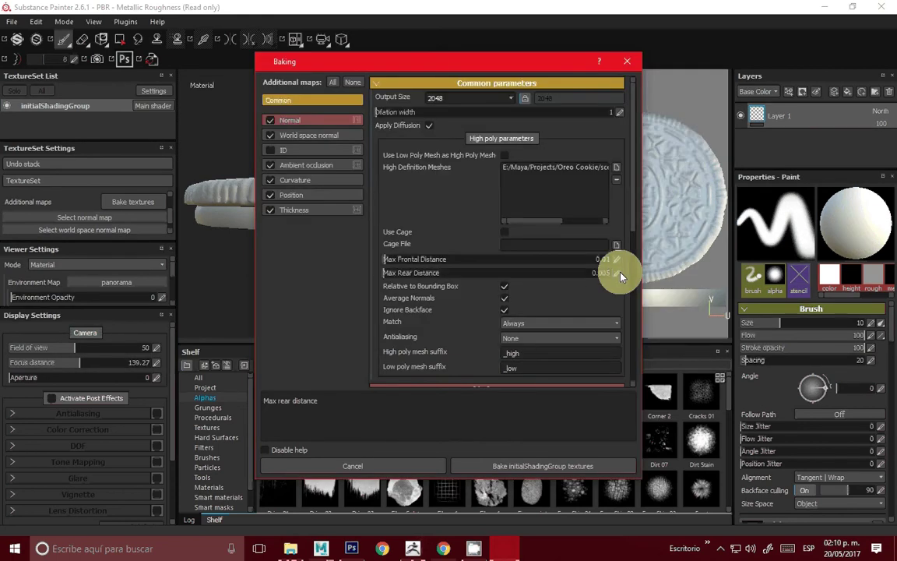
pyautogui.click(619, 260)
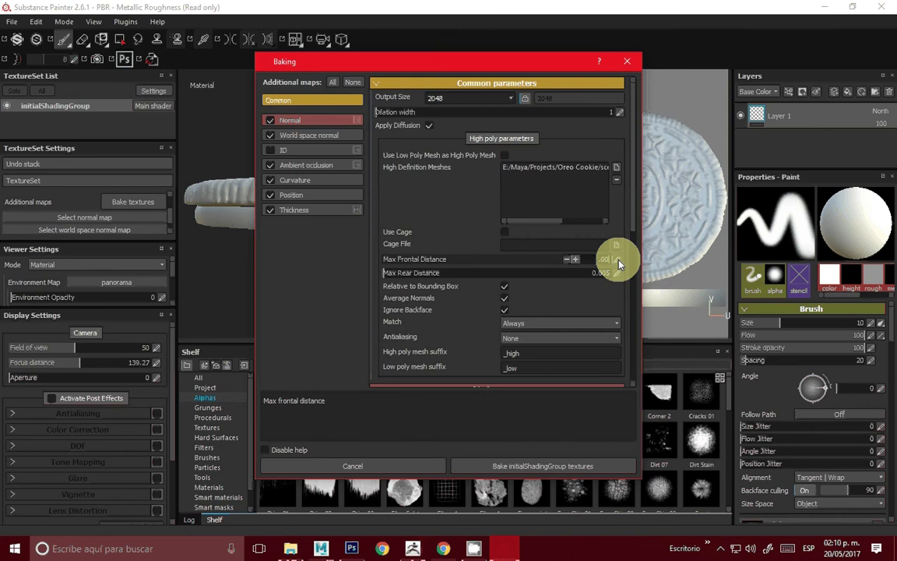
pyautogui.write('0.005')
pyautogui.press('Return')
pyautogui.click(574, 339)
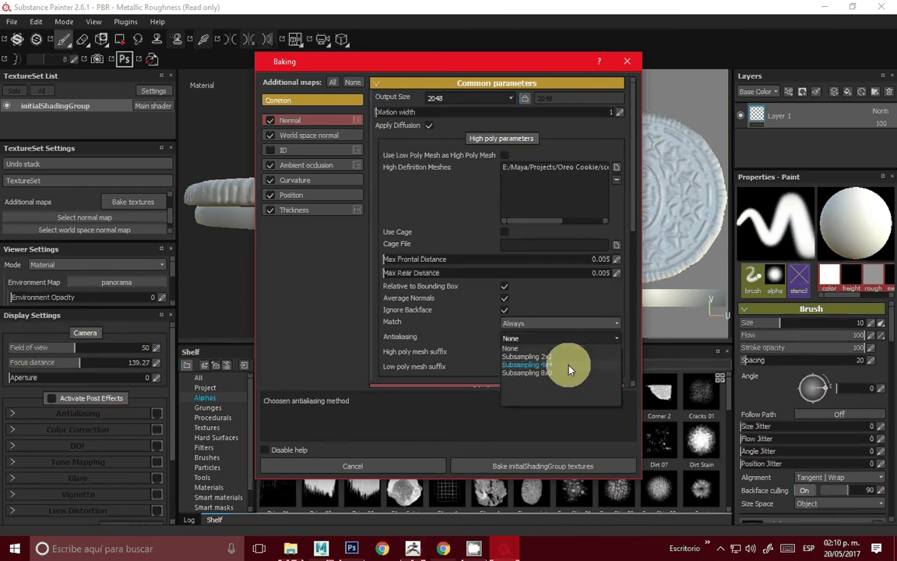
pyautogui.click(574, 358)
# Bake the initialShadingGroup mesh maps and wait for the bake to finish
pyautogui.click(557, 465)
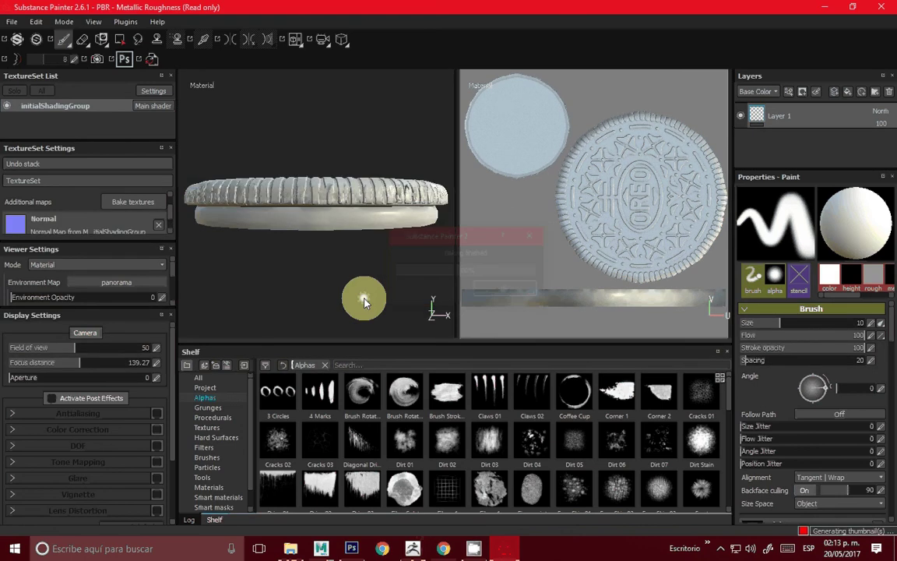
# Orbit and zoom in to inspect the baked OREO emboss and ridged edge
pyautogui.keyDown('alt'); pyautogui.moveTo(343, 216); pyautogui.dragTo(339, 221); pyautogui.keyUp('alt')
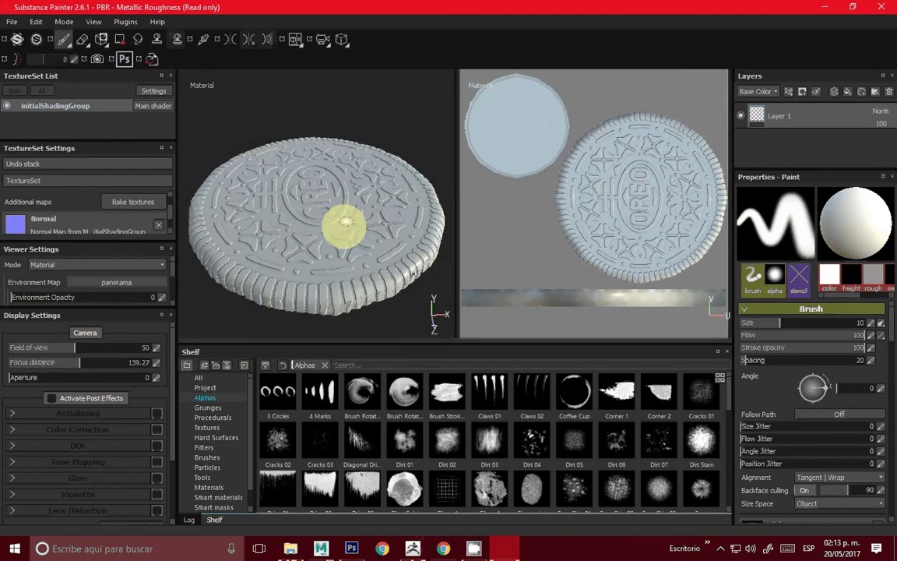
pyautogui.moveTo(340, 220)
pyautogui.keyDown('alt'); pyautogui.mouseDown(button='right')
pyautogui.moveTo(326, 294)
pyautogui.moveTo(318, 138)
pyautogui.mouseUp(button='right'); pyautogui.keyUp('alt')
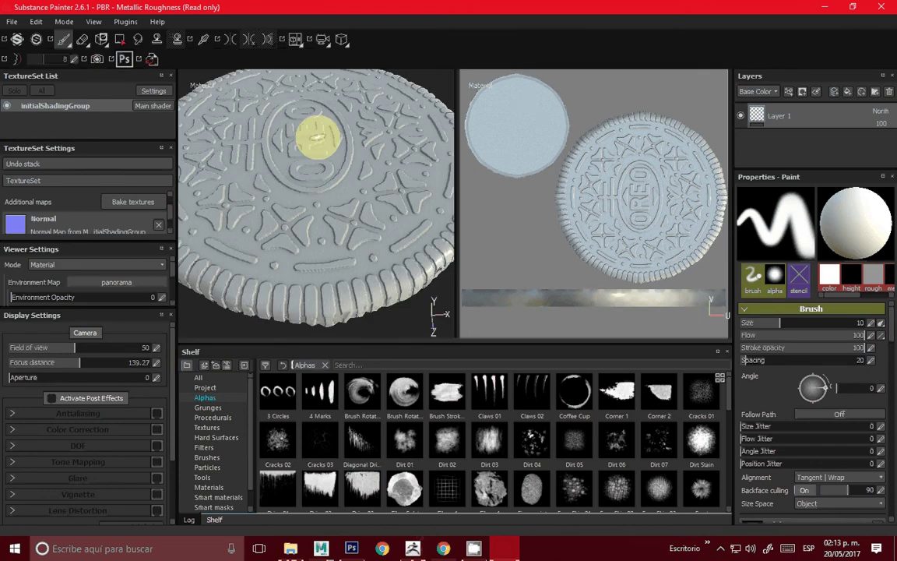
pyautogui.moveTo(329, 242)
pyautogui.keyDown('alt'); pyautogui.mouseDown()
pyautogui.moveTo(328, 229)
pyautogui.moveTo(350, 216)
pyautogui.moveTo(340, 164)
pyautogui.moveTo(336, 224)
pyautogui.moveTo(351, 234)
pyautogui.mouseUp(); pyautogui.keyUp('alt')
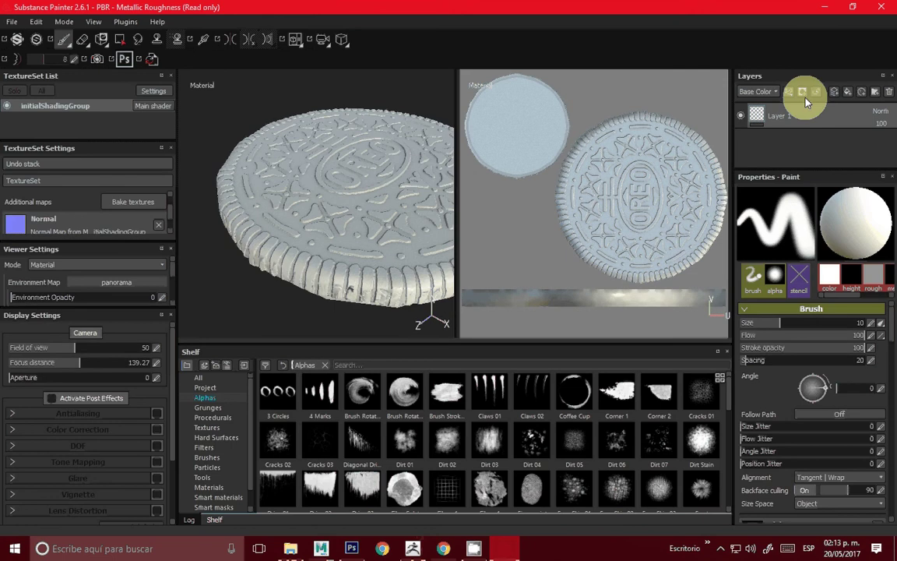
# Add a fill layer above Layer 1 and give it a dark brownish base colour
pyautogui.click(848, 93)
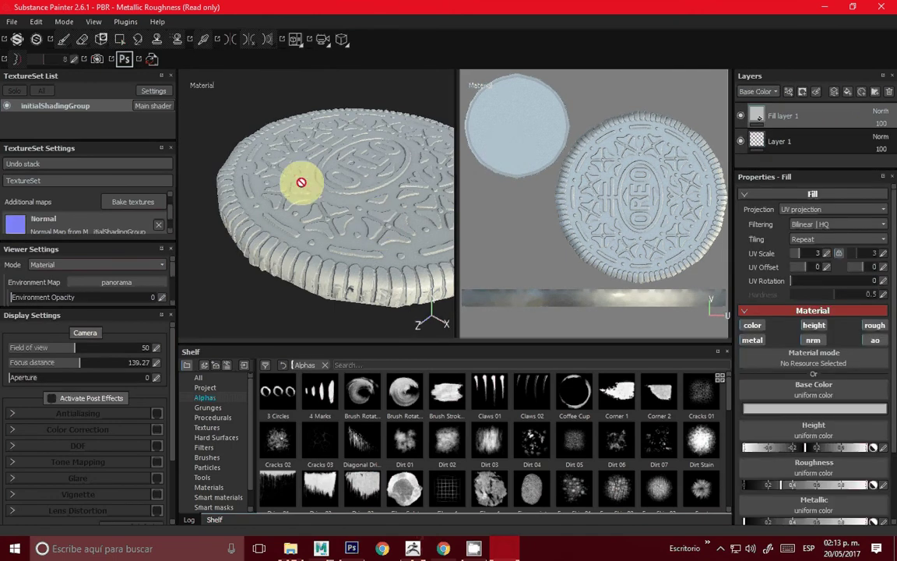
pyautogui.moveTo(301, 182)
pyautogui.keyDown('alt'); pyautogui.mouseDown()
pyautogui.moveTo(306, 262)
pyautogui.moveTo(383, 238)
pyautogui.mouseUp(); pyautogui.keyUp('alt')
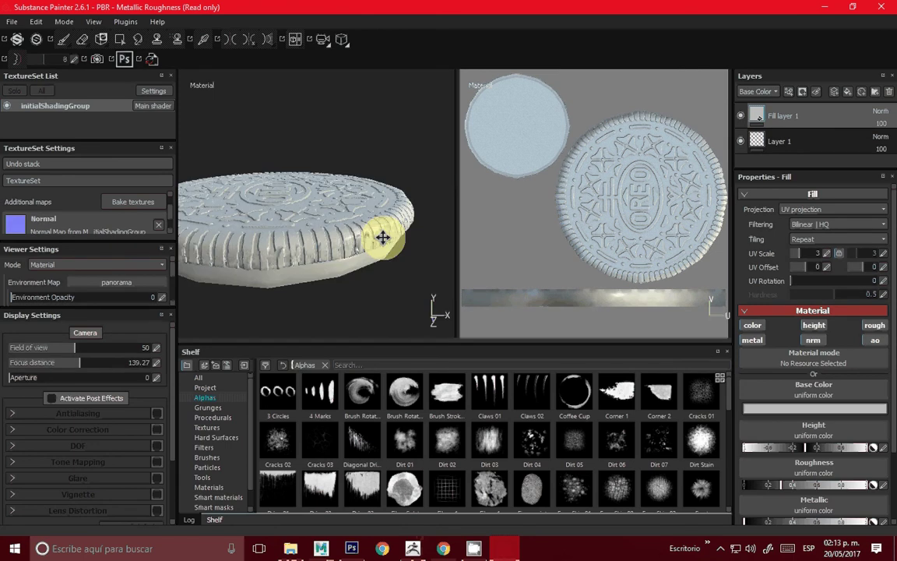
pyautogui.keyDown('alt'); pyautogui.moveTo(383, 238); pyautogui.dragTo(421, 195, button='middle'); pyautogui.keyUp('alt')
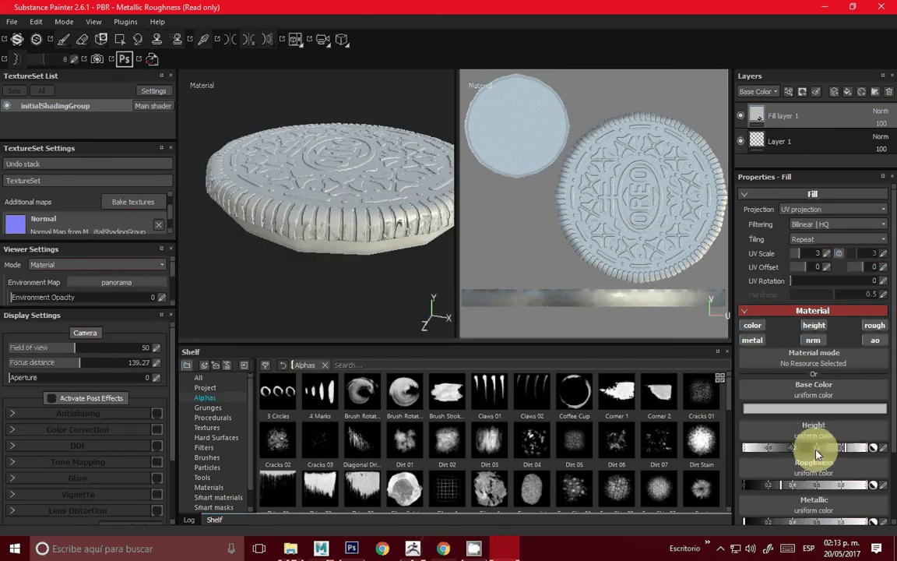
pyautogui.click(816, 407)
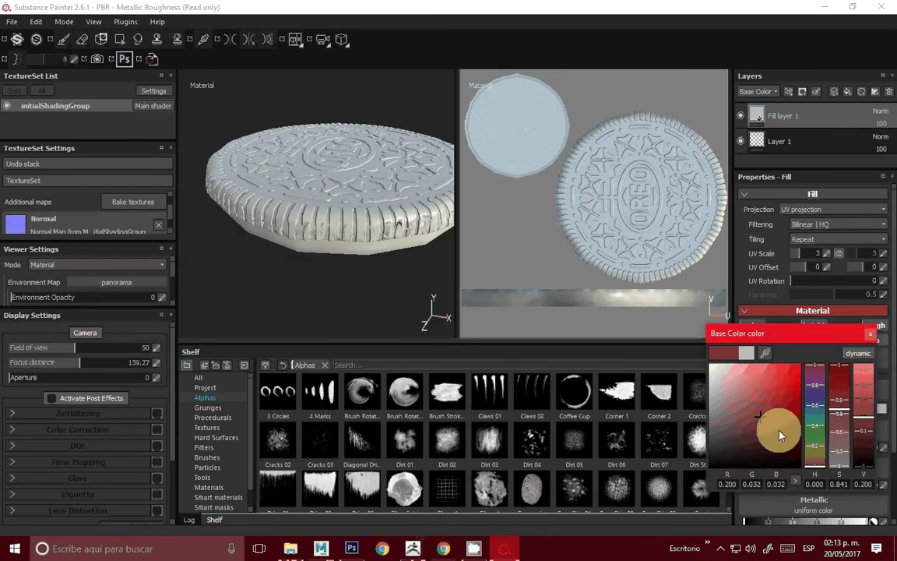
pyautogui.moveTo(780, 434)
pyautogui.mouseDown()
pyautogui.moveTo(691, 382)
pyautogui.moveTo(740, 416)
pyautogui.mouseUp()
pyautogui.click(890, 353)
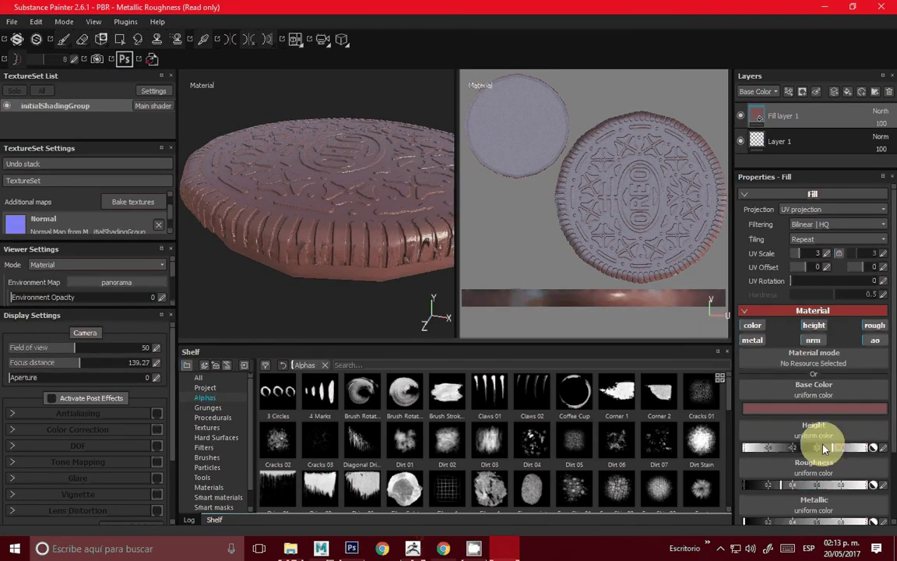
# Disable the fill's height channel and adjust metallic and roughness for a matte finish
pyautogui.click(813, 341)
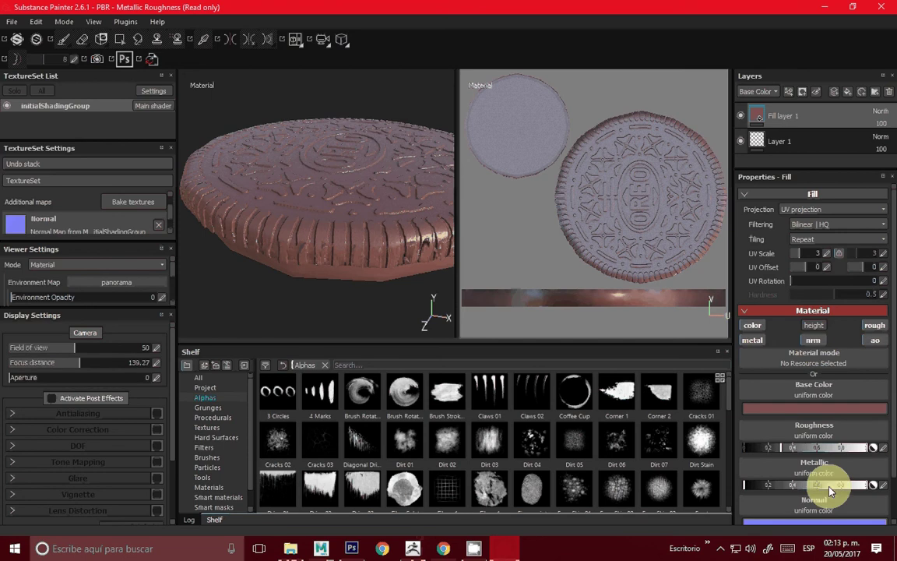
pyautogui.moveTo(825, 484)
pyautogui.mouseDown()
pyautogui.moveTo(881, 485)
pyautogui.moveTo(718, 497)
pyautogui.mouseUp()
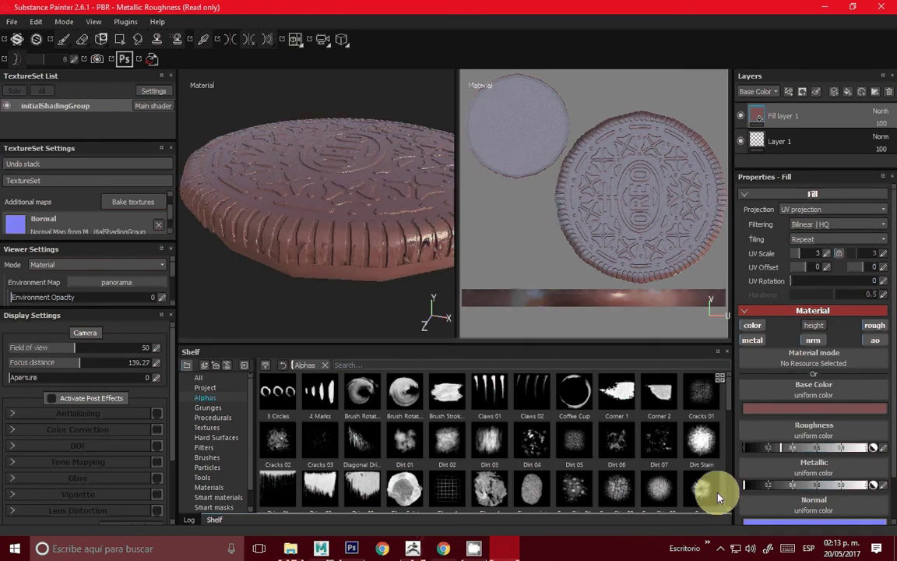
pyautogui.moveTo(804, 452); pyautogui.dragTo(703, 455)
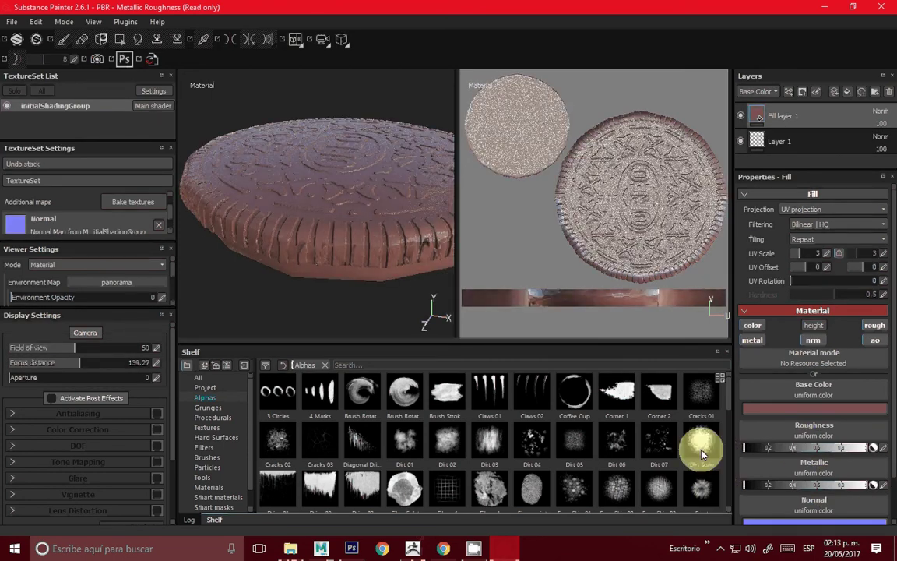
pyautogui.moveTo(852, 447); pyautogui.dragTo(886, 448)
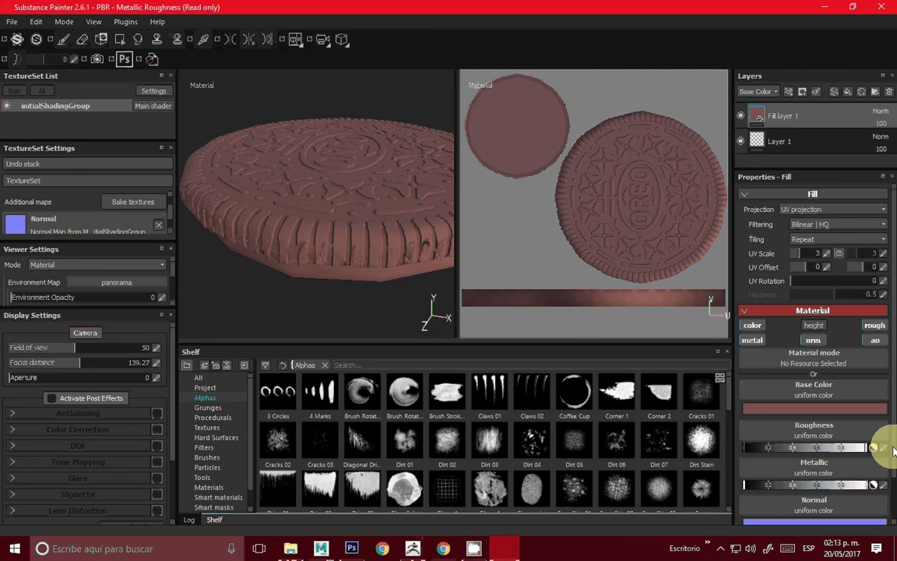
pyautogui.moveTo(277, 222)
pyautogui.keyDown('alt'); pyautogui.mouseDown()
pyautogui.moveTo(326, 180)
pyautogui.moveTo(267, 225)
pyautogui.moveTo(361, 234)
pyautogui.moveTo(379, 247)
pyautogui.mouseUp(); pyautogui.keyUp('alt')
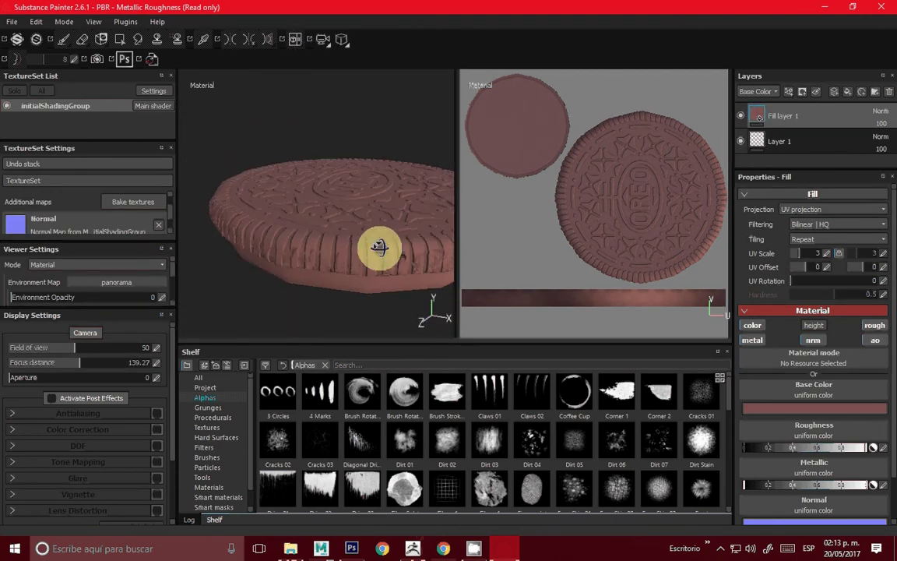
# Turn off the fill's normal channel, set its base colour to white (0.869), and add Layer 2 above
pyautogui.click(813, 340)
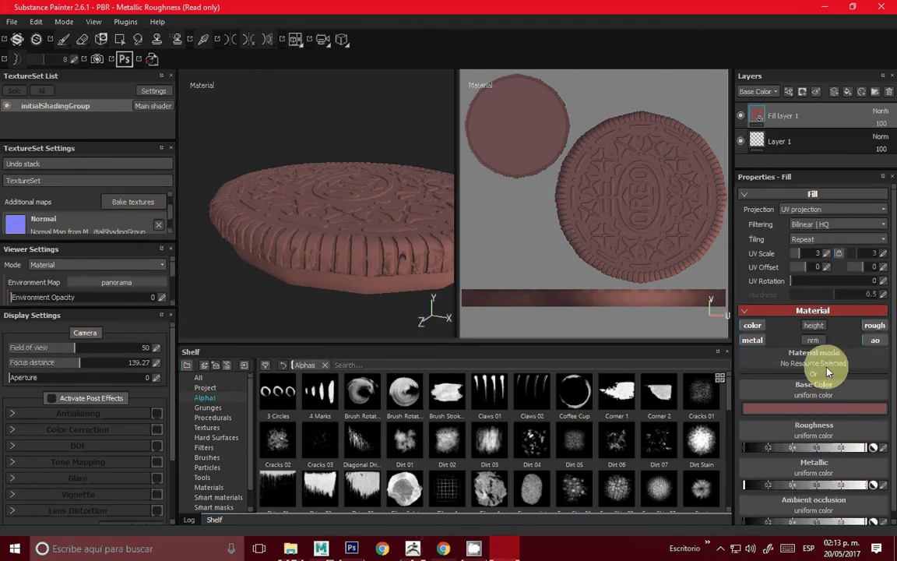
pyautogui.click(804, 412)
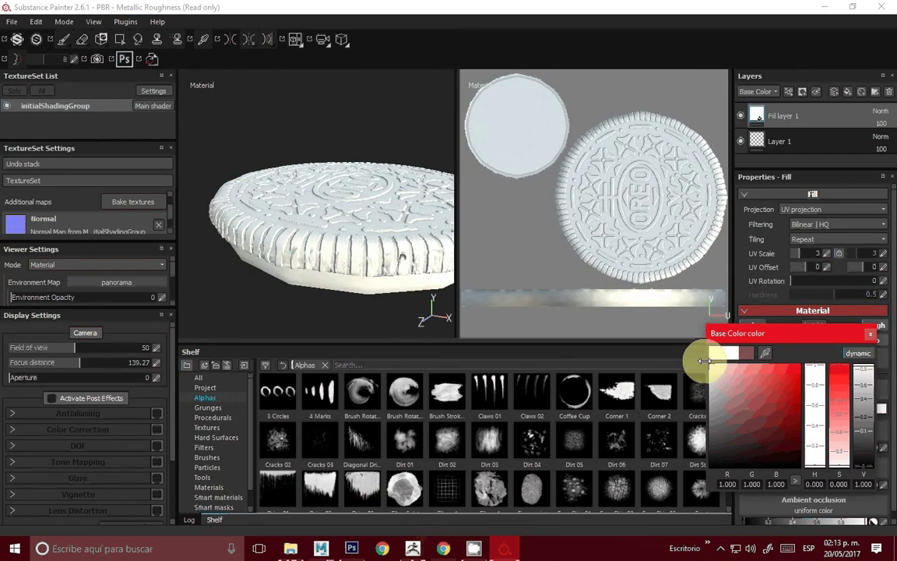
pyautogui.moveTo(689, 357); pyautogui.dragTo(695, 376)
pyautogui.click(870, 333)
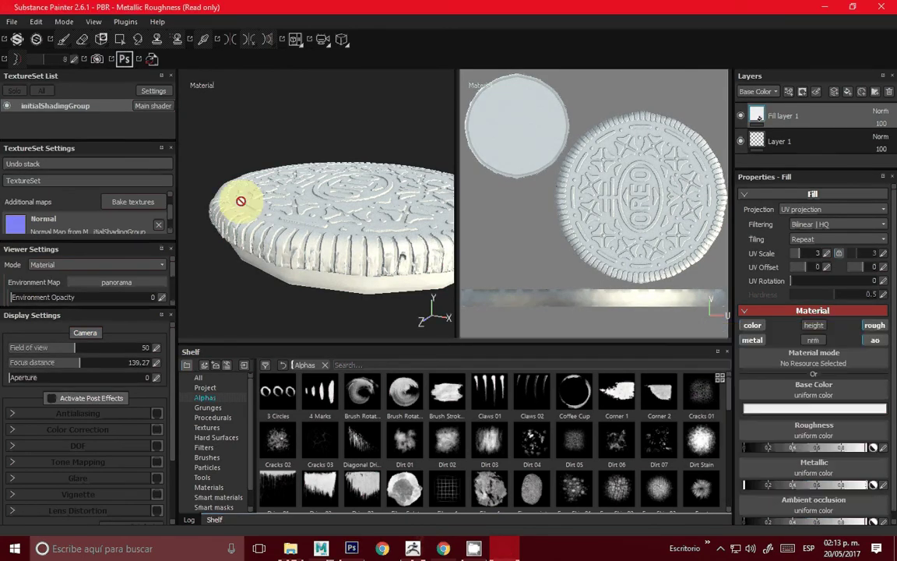
pyautogui.moveTo(241, 201)
pyautogui.keyDown('alt'); pyautogui.mouseDown()
pyautogui.moveTo(333, 248)
pyautogui.moveTo(359, 242)
pyautogui.moveTo(314, 242)
pyautogui.moveTo(156, 317)
pyautogui.mouseUp(); pyautogui.keyUp('alt')
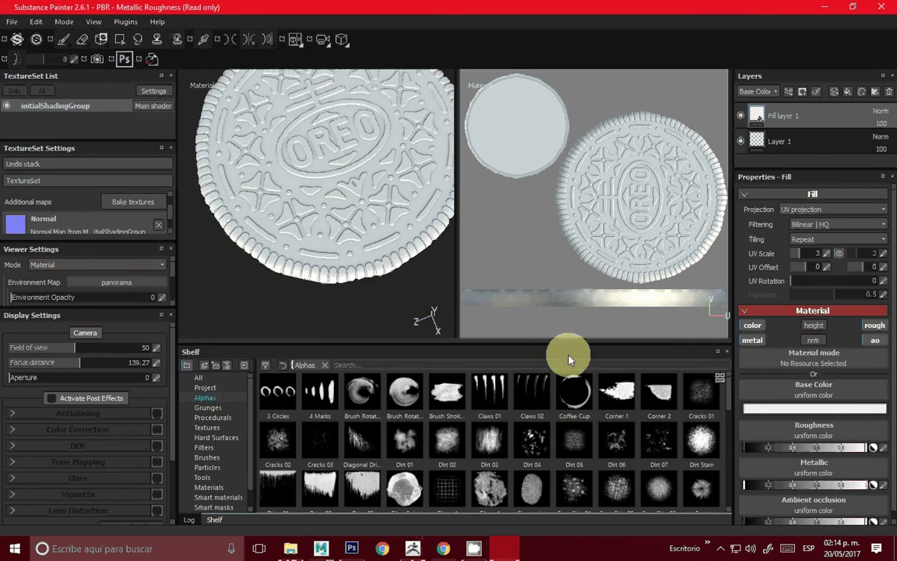
pyautogui.keyDown('alt'); pyautogui.moveTo(312, 203); pyautogui.dragTo(266, 134); pyautogui.keyUp('alt')
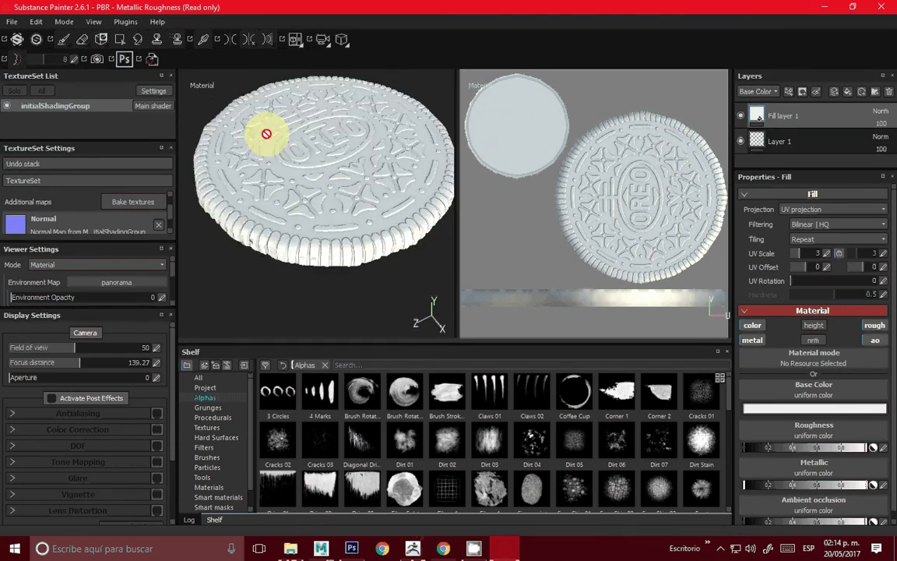
pyautogui.click(823, 94)
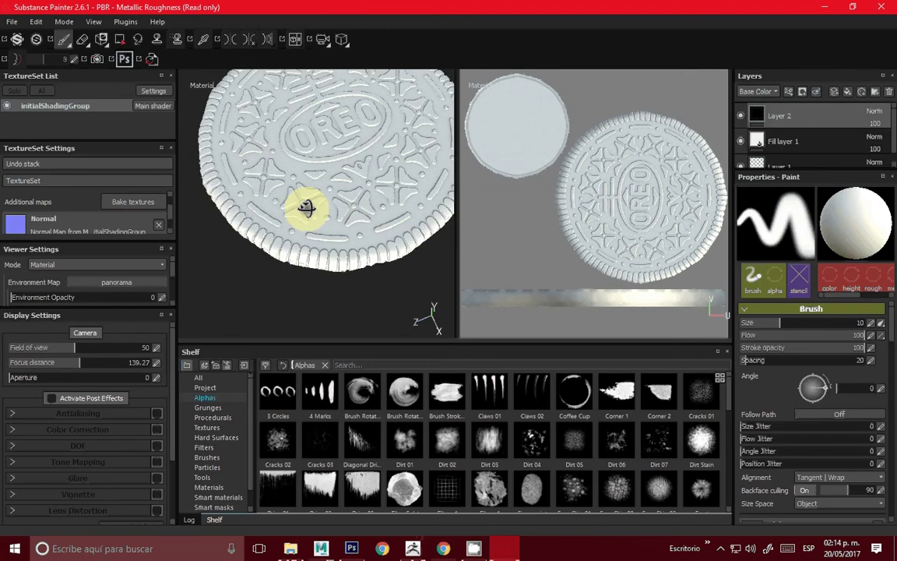
pyautogui.keyDown('alt'); pyautogui.moveTo(306, 207); pyautogui.dragTo(343, 250); pyautogui.keyUp('alt')
# Open the Oreo Cookie sourceimages folder in Explorer and drag oreo.jpg onto the Substance Painter shelf
pyautogui.click(293, 549)
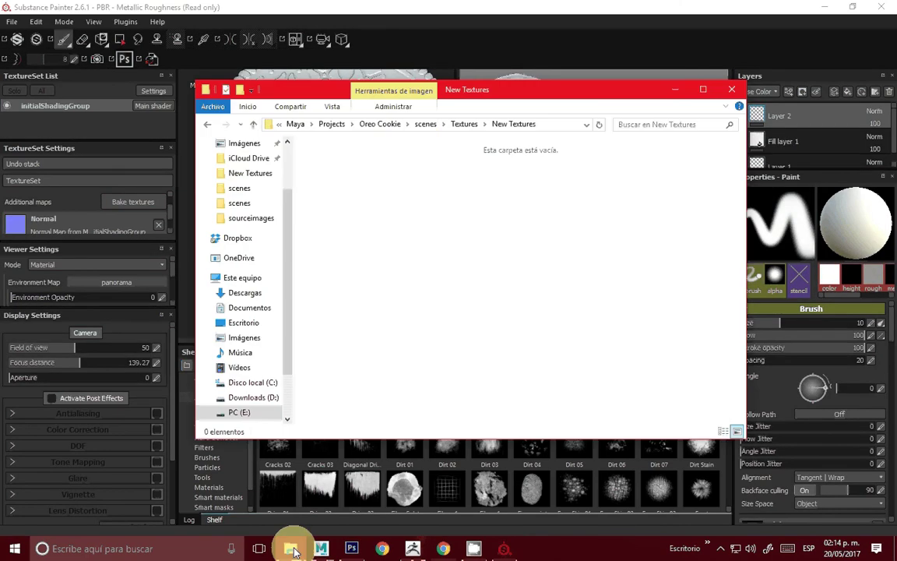
pyautogui.click(382, 124)
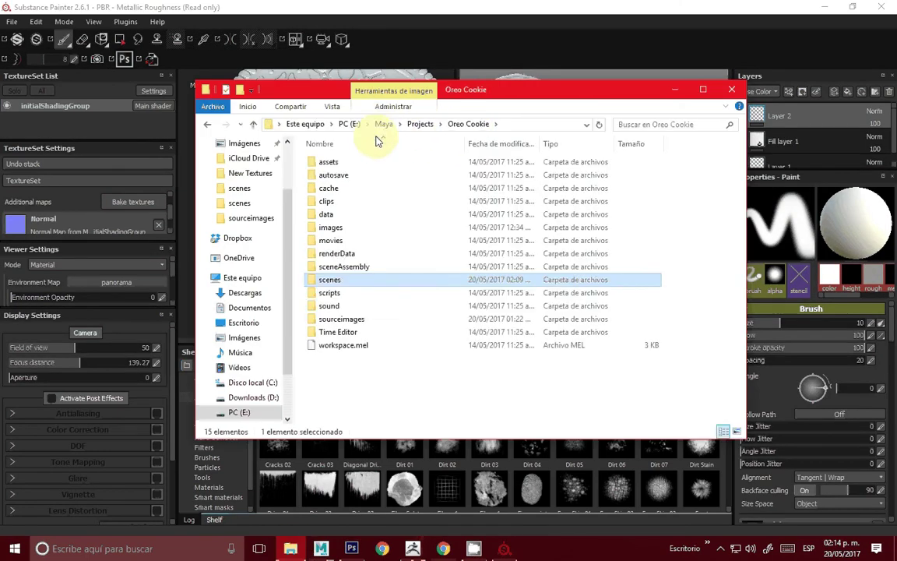
pyautogui.doubleClick(341, 319)
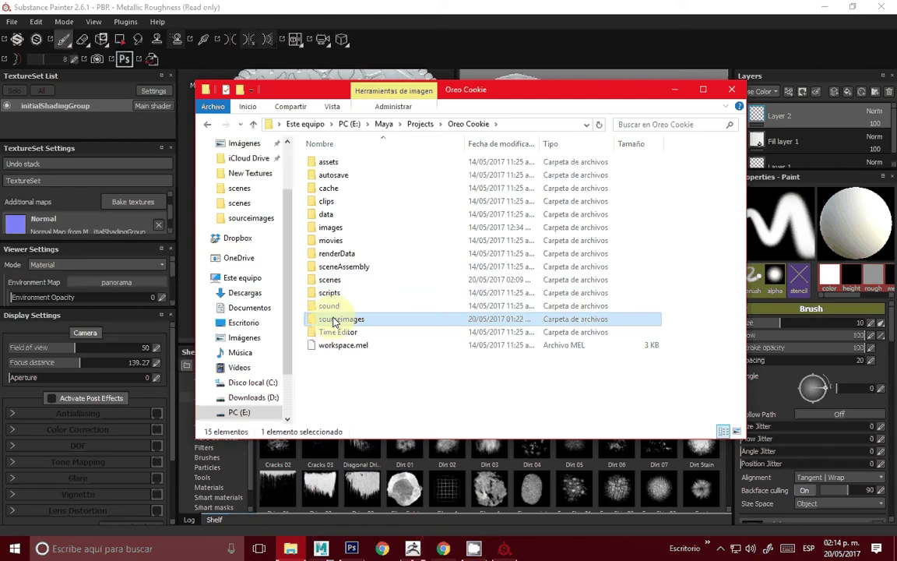
pyautogui.click(514, 543)
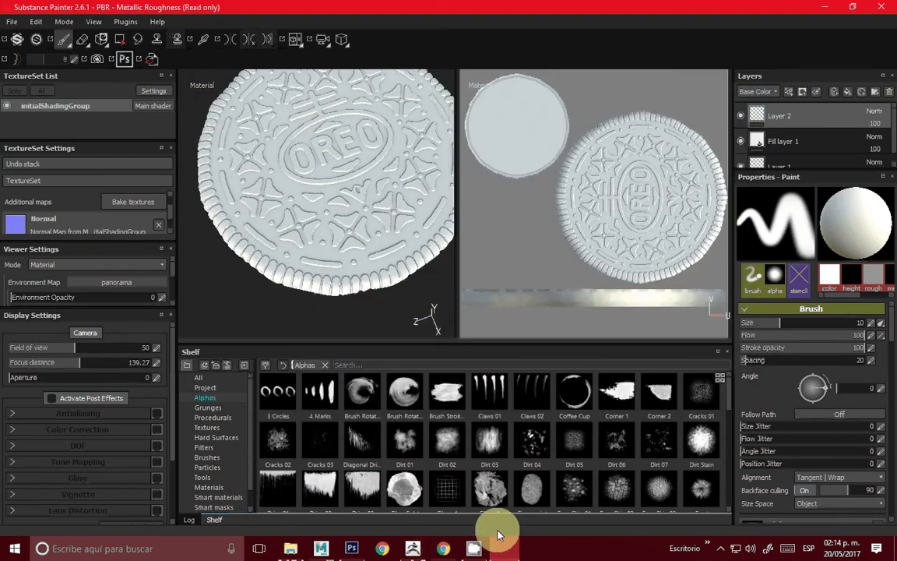
pyautogui.click(298, 548)
pyautogui.moveTo(557, 175); pyautogui.dragTo(457, 506)
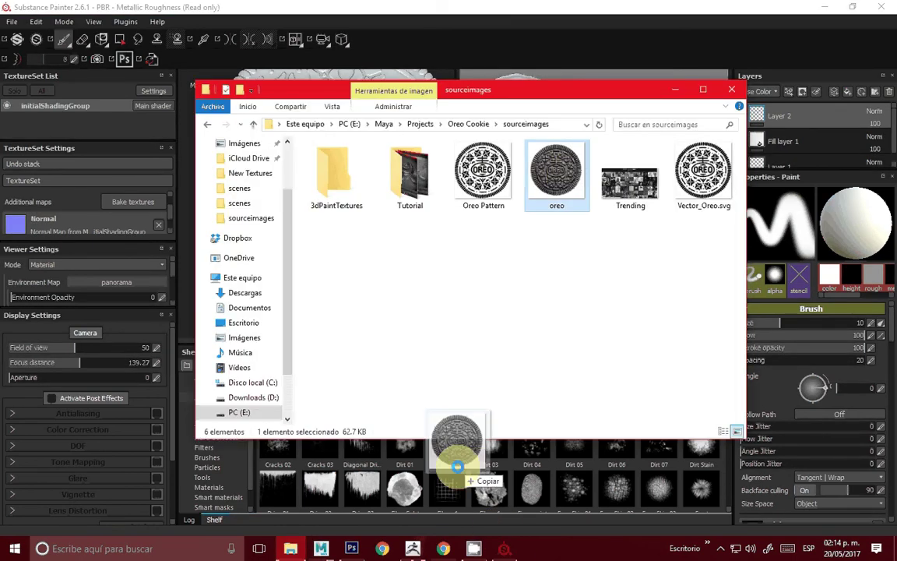
# Import oreo.jpg as a texture into the current session
pyautogui.click(675, 90)
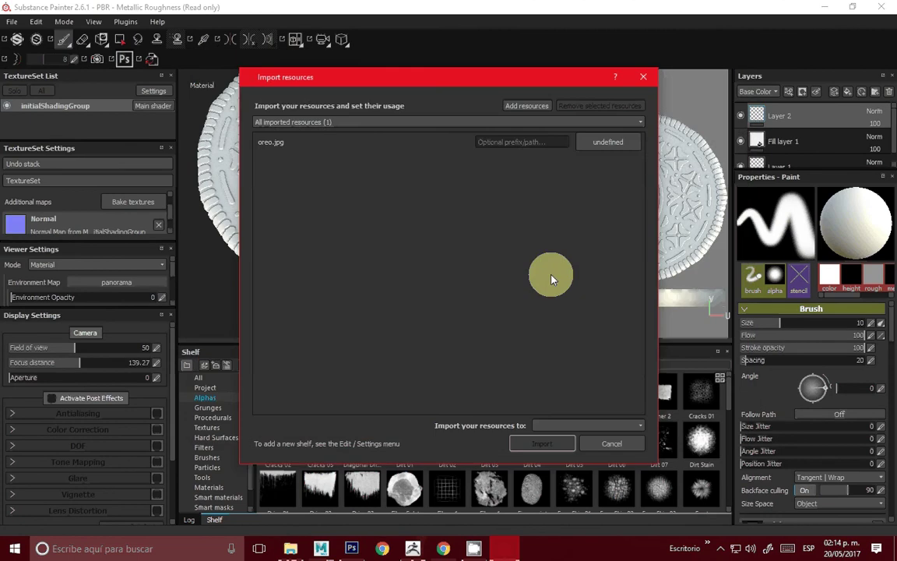
pyautogui.click(599, 150)
pyautogui.click(613, 189)
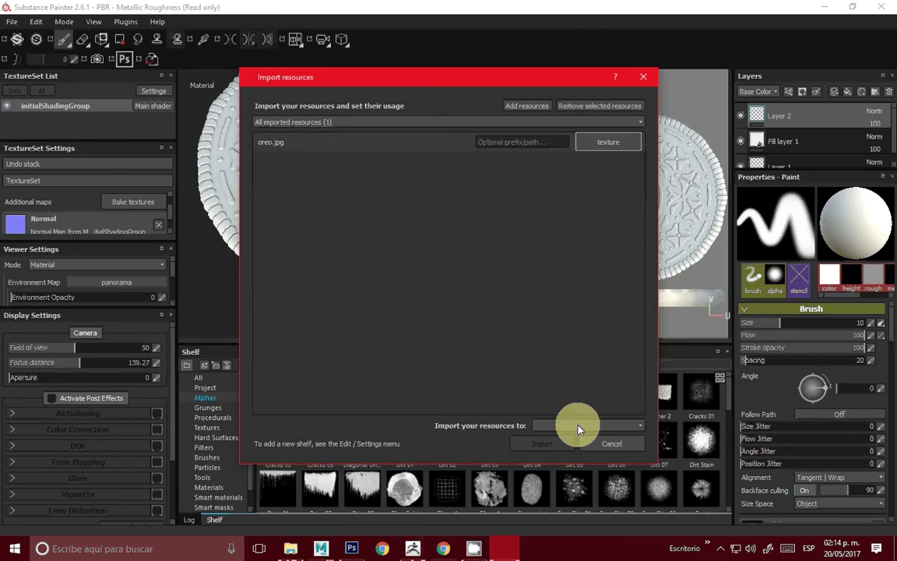
pyautogui.click(575, 427)
pyautogui.click(583, 436)
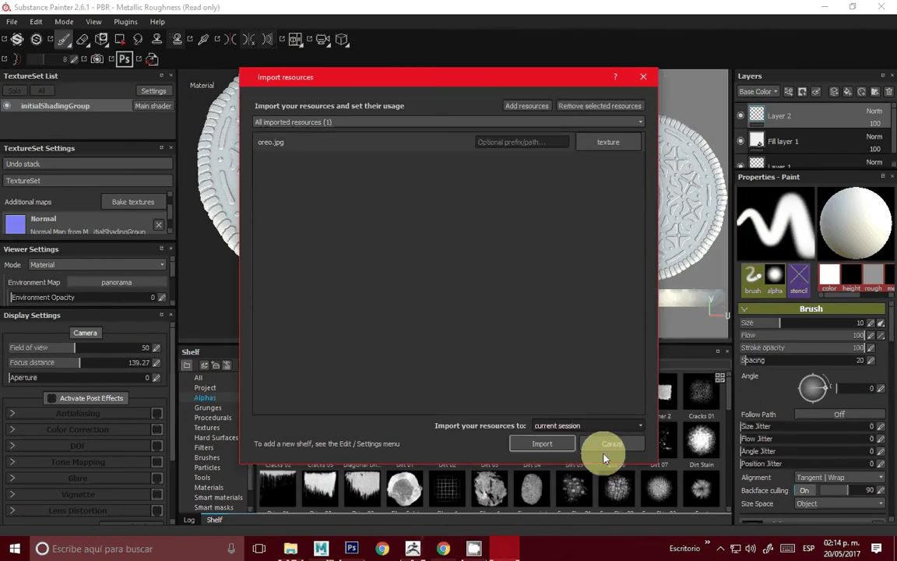
pyautogui.click(548, 442)
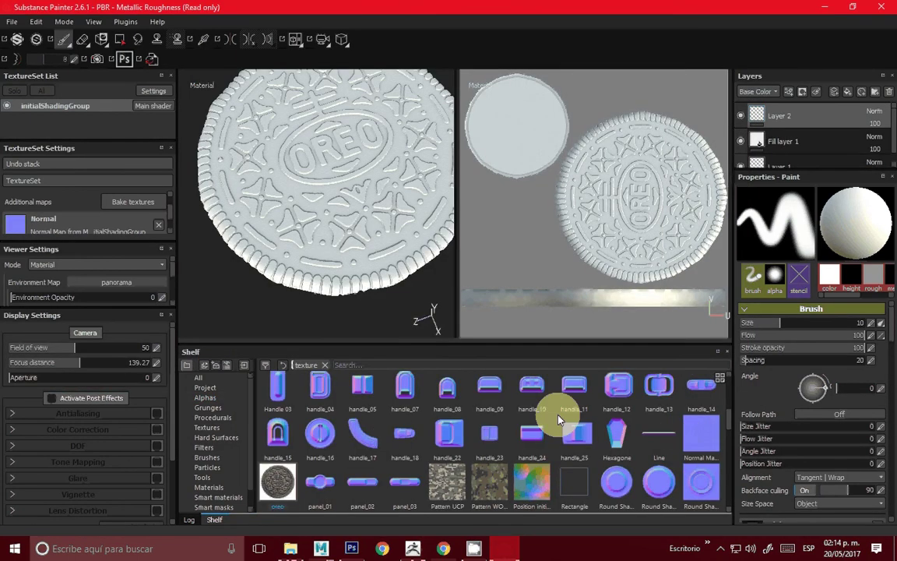
# Pick up the oreo texture from the shelf and switch to the Projection tool
pyautogui.scroll(-5, 825, 407)
pyautogui.scroll(3, 826, 407)
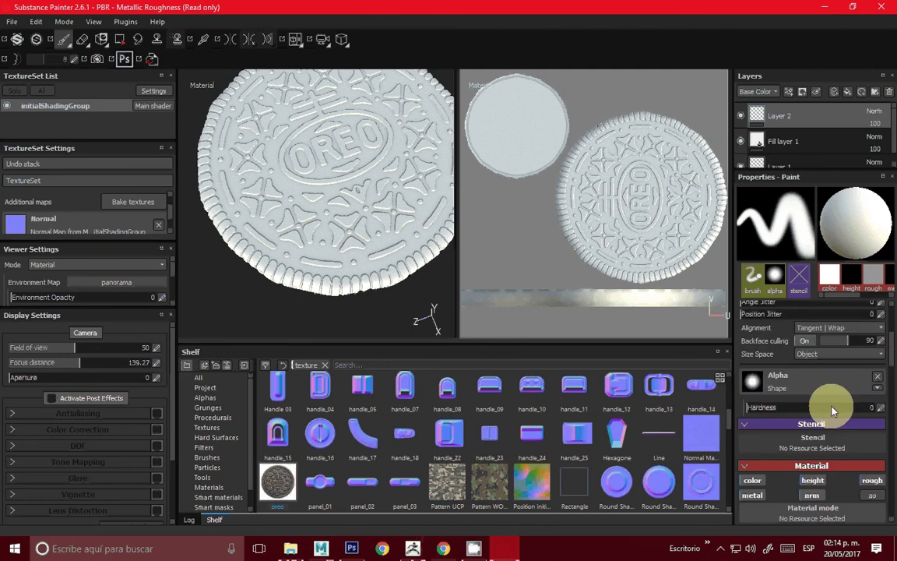
pyautogui.scroll(-4, 826, 408)
pyautogui.moveTo(279, 481)
pyautogui.mouseDown()
pyautogui.moveTo(290, 467)
pyautogui.moveTo(131, 37)
pyautogui.mouseUp()
pyautogui.click(101, 39)
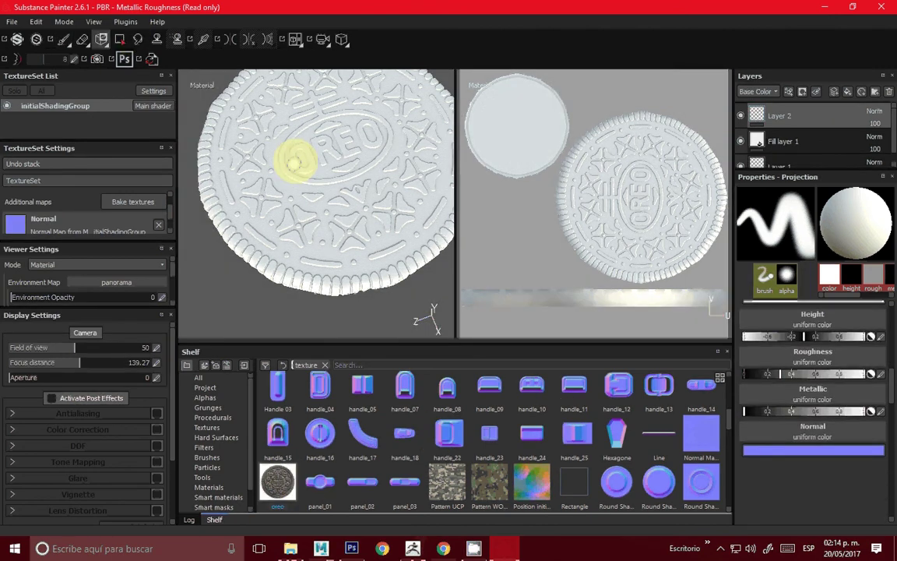
# Use the oreo photo as the projection's Base Color, with height and metallic disabled
pyautogui.moveTo(279, 479)
pyautogui.mouseDown()
pyautogui.moveTo(783, 346)
pyautogui.moveTo(832, 394)
pyautogui.mouseUp()
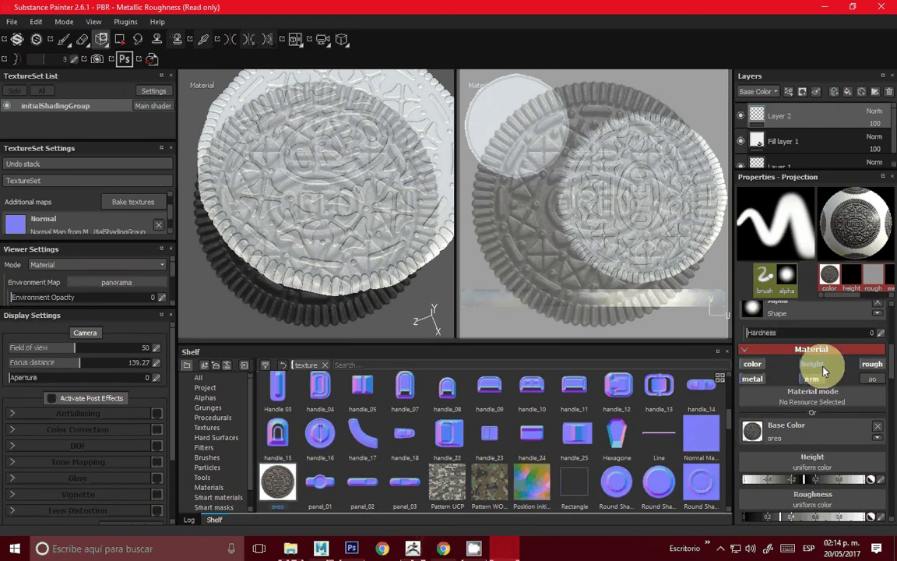
pyautogui.click(813, 364)
pyautogui.click(777, 378)
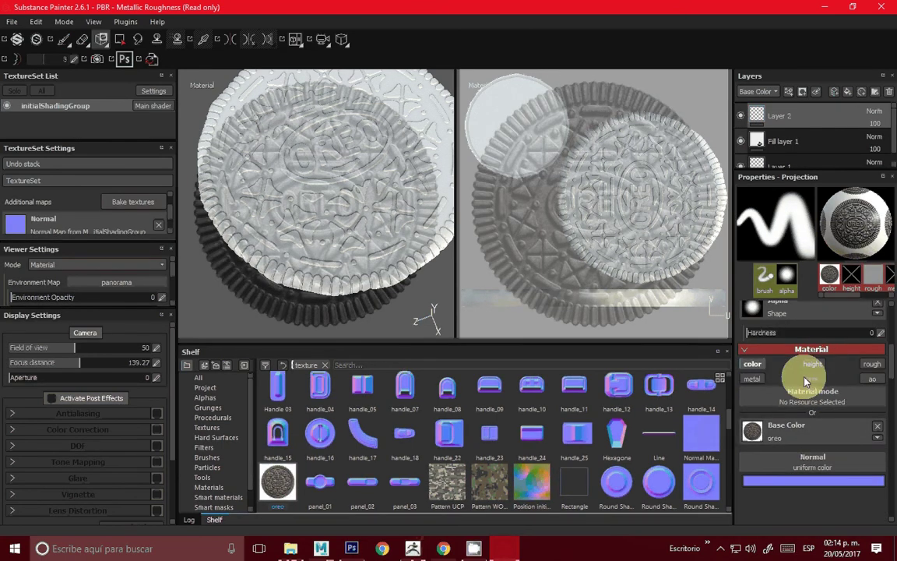
# Move, scale and rotate the oreo stencil to line up with the cookie, then enlarge the brush
pyautogui.press('s')
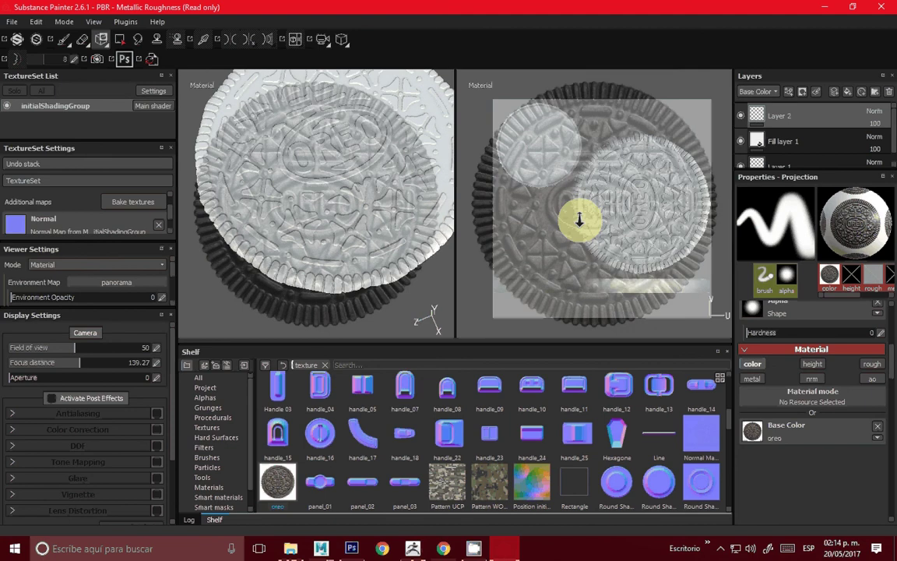
pyautogui.moveTo(579, 220); pyautogui.dragTo(495, 203, button='right')
pyautogui.moveTo(495, 203)
pyautogui.mouseDown(button='middle')
pyautogui.moveTo(697, 305)
pyautogui.moveTo(618, 185)
pyautogui.mouseUp(button='middle')
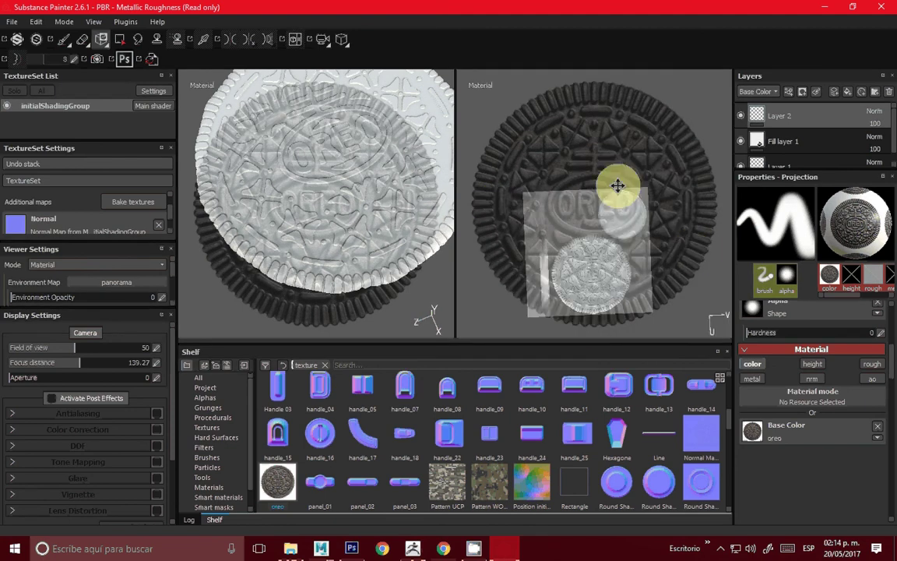
pyautogui.moveTo(617, 184); pyautogui.dragTo(759, 247, button='right')
pyautogui.moveTo(759, 247)
pyautogui.mouseDown()
pyautogui.moveTo(606, 233)
pyautogui.moveTo(663, 178)
pyautogui.mouseUp()
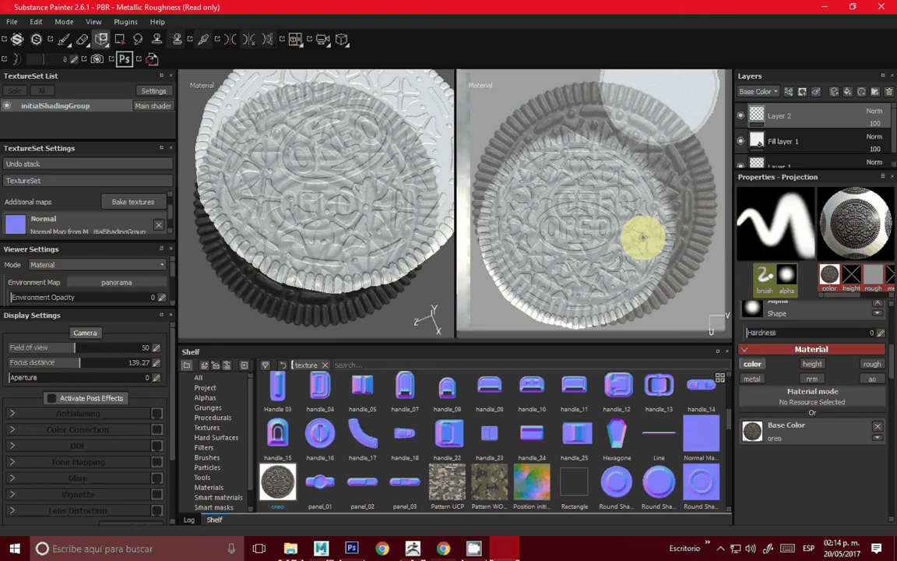
pyautogui.moveTo(643, 236); pyautogui.dragTo(650, 232, button='right')
pyautogui.moveTo(650, 231)
pyautogui.mouseDown(button='middle')
pyautogui.moveTo(666, 244)
pyautogui.moveTo(641, 242)
pyautogui.mouseUp(button='middle')
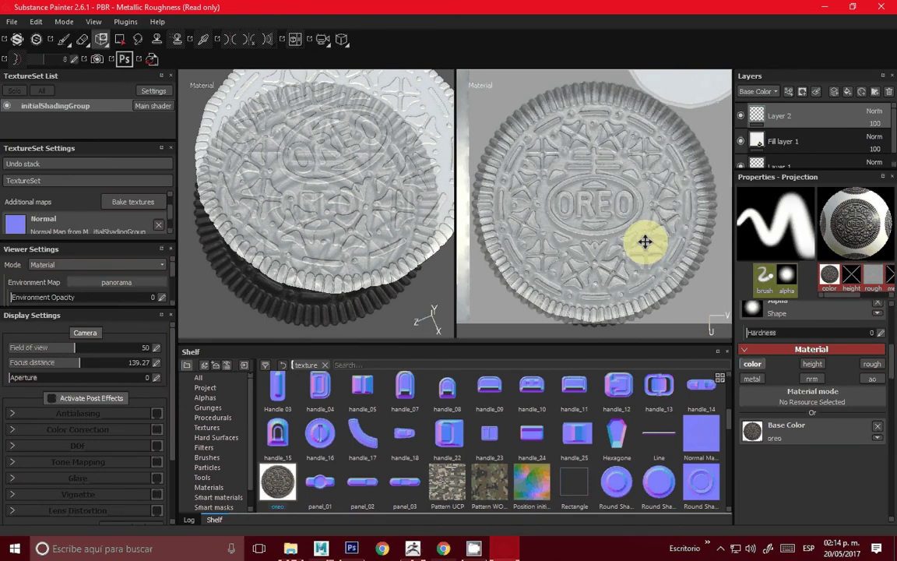
pyautogui.keyDown('ctrl'); pyautogui.moveTo(586, 170); pyautogui.dragTo(566, 168, button='right'); pyautogui.keyUp('ctrl')
pyautogui.moveTo(475, 277)
pyautogui.mouseDown()
pyautogui.moveTo(556, 133)
pyautogui.moveTo(501, 147)
pyautogui.moveTo(487, 190)
pyautogui.moveTo(489, 239)
pyautogui.moveTo(525, 290)
pyautogui.moveTo(578, 314)
pyautogui.moveTo(665, 290)
pyautogui.moveTo(686, 264)
pyautogui.moveTo(701, 195)
pyautogui.moveTo(676, 131)
pyautogui.moveTo(629, 107)
pyautogui.moveTo(539, 105)
pyautogui.moveTo(550, 125)
pyautogui.moveTo(663, 152)
pyautogui.moveTo(679, 181)
pyautogui.moveTo(677, 165)
pyautogui.moveTo(653, 278)
pyautogui.moveTo(539, 277)
pyautogui.moveTo(501, 201)
pyautogui.moveTo(564, 132)
pyautogui.moveTo(631, 150)
pyautogui.moveTo(668, 195)
pyautogui.moveTo(627, 161)
pyautogui.moveTo(648, 183)
pyautogui.mouseUp()
# Paint the projected oreo photo over the cookie's top and left side on Layer 2
pyautogui.click(556, 134)
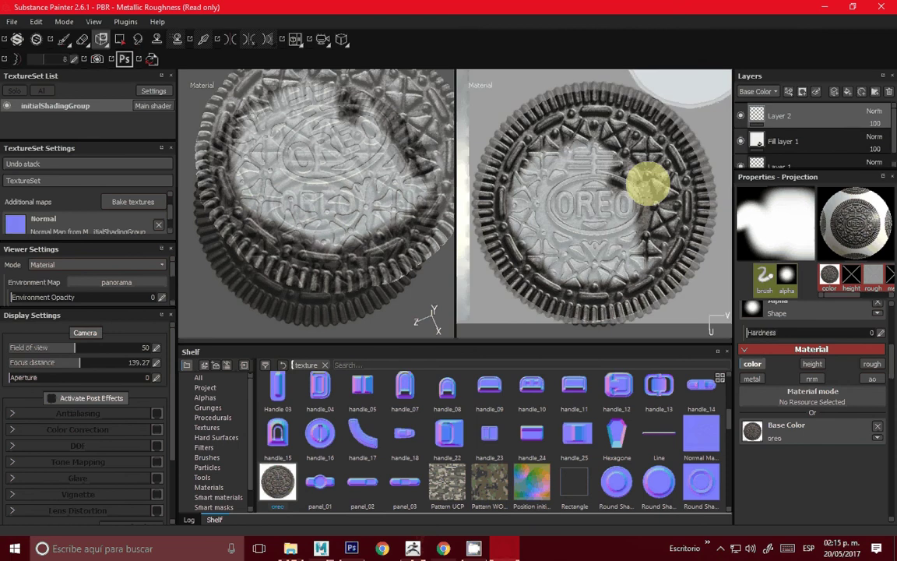
pyautogui.hotkey('ctrl', 'z')
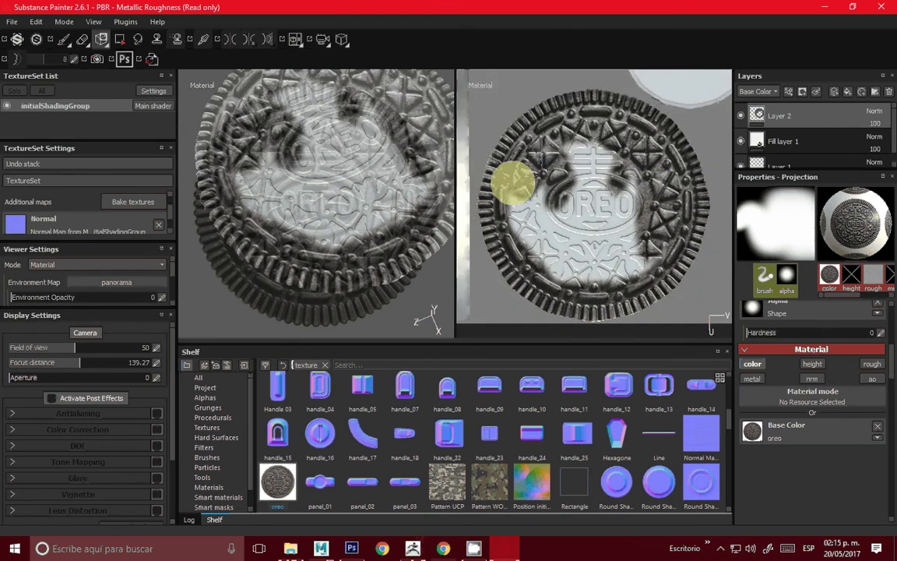
pyautogui.moveTo(512, 183)
pyautogui.mouseDown()
pyautogui.moveTo(532, 260)
pyautogui.moveTo(590, 277)
pyautogui.moveTo(565, 281)
pyautogui.moveTo(624, 275)
pyautogui.moveTo(635, 242)
pyautogui.moveTo(537, 150)
pyautogui.moveTo(551, 296)
pyautogui.moveTo(603, 234)
pyautogui.moveTo(613, 205)
pyautogui.moveTo(591, 209)
pyautogui.moveTo(585, 272)
pyautogui.moveTo(590, 137)
pyautogui.mouseUp()
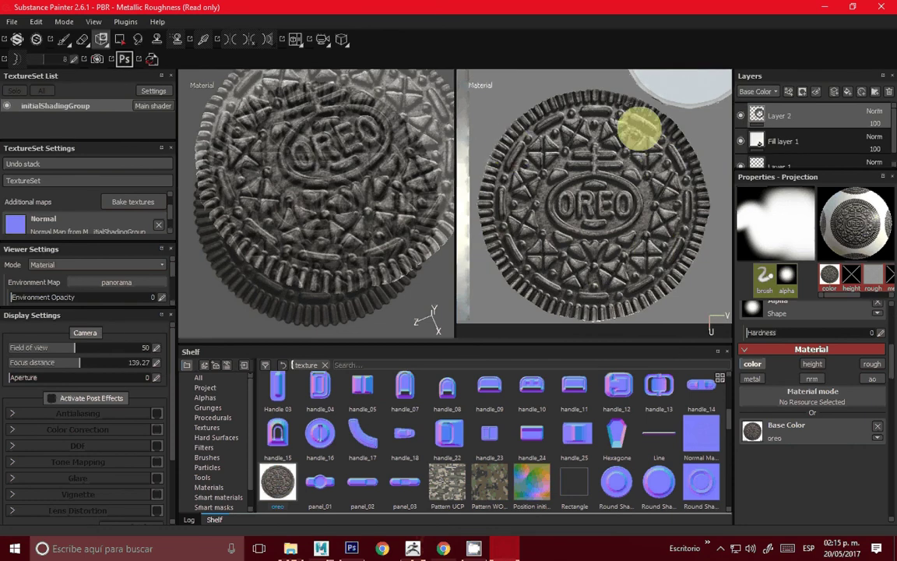
pyautogui.scroll(1, 640, 129)
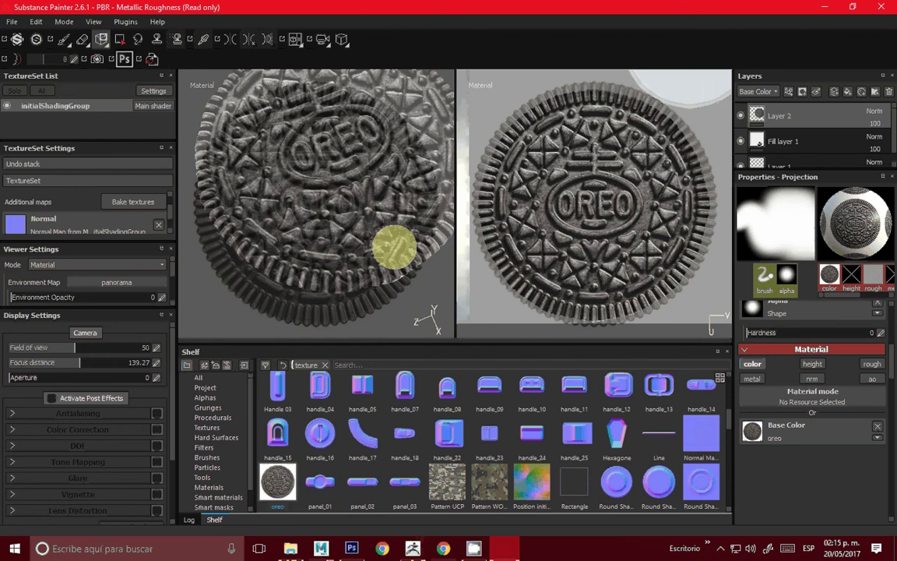
pyautogui.moveTo(394, 246)
pyautogui.keyDown('alt'); pyautogui.mouseDown()
pyautogui.moveTo(370, 304)
pyautogui.moveTo(366, 170)
pyautogui.moveTo(314, 136)
pyautogui.moveTo(350, 232)
pyautogui.mouseUp(); pyautogui.keyUp('alt')
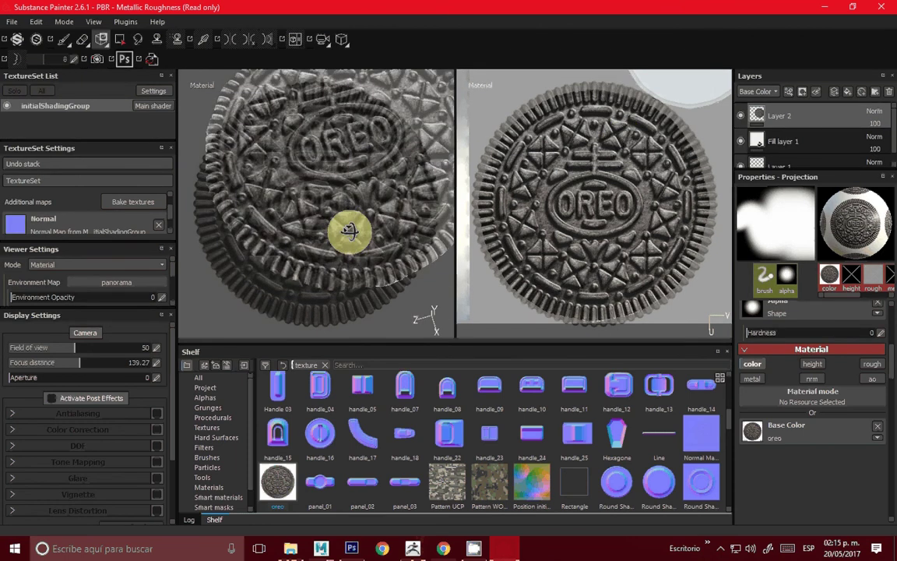
pyautogui.moveTo(597, 241)
pyautogui.mouseDown(button='middle')
pyautogui.moveTo(583, 209)
pyautogui.moveTo(785, 228)
pyautogui.moveTo(582, 211)
pyautogui.moveTo(584, 221)
pyautogui.mouseUp(button='middle')
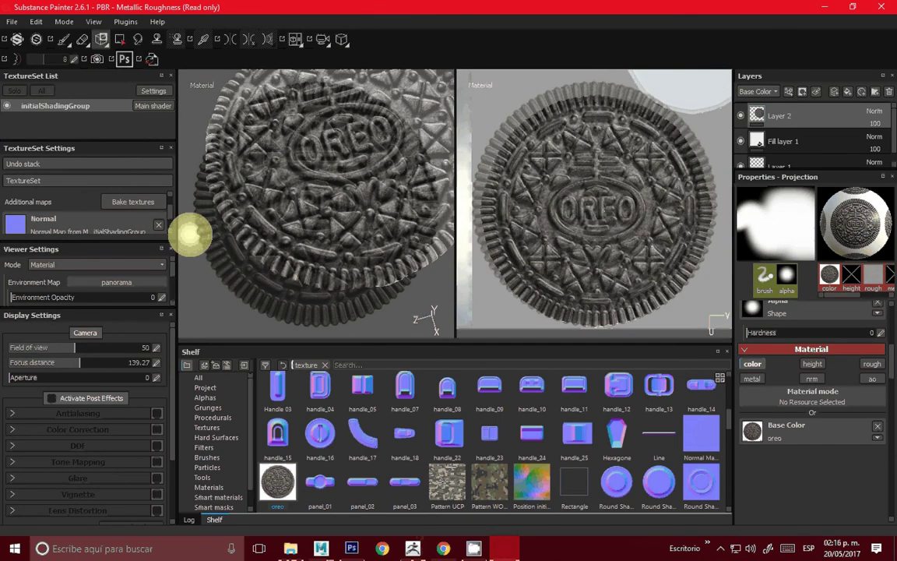
pyautogui.moveTo(190, 234)
pyautogui.keyDown('alt'); pyautogui.mouseDown()
pyautogui.moveTo(226, 190)
pyautogui.moveTo(366, 253)
pyautogui.moveTo(391, 183)
pyautogui.moveTo(427, 206)
pyautogui.moveTo(349, 238)
pyautogui.moveTo(360, 170)
pyautogui.mouseUp(); pyautogui.keyUp('alt')
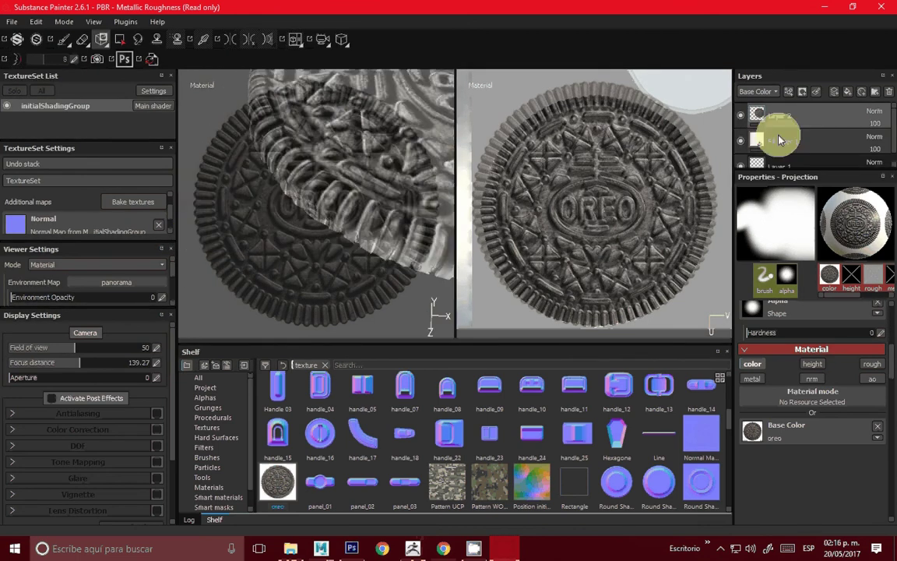
# Add a mask to Layer 2 and polygon-fill the cookie mesh in it, then return to the Paint tool
pyautogui.rightClick(778, 129)
pyautogui.click(779, 125)
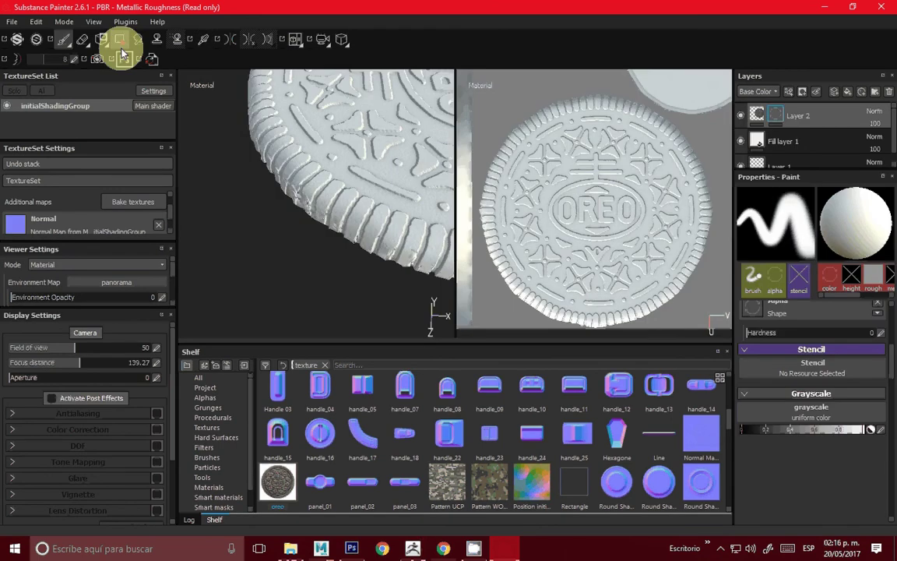
pyautogui.click(120, 40)
pyautogui.click(812, 193)
pyautogui.click(491, 220)
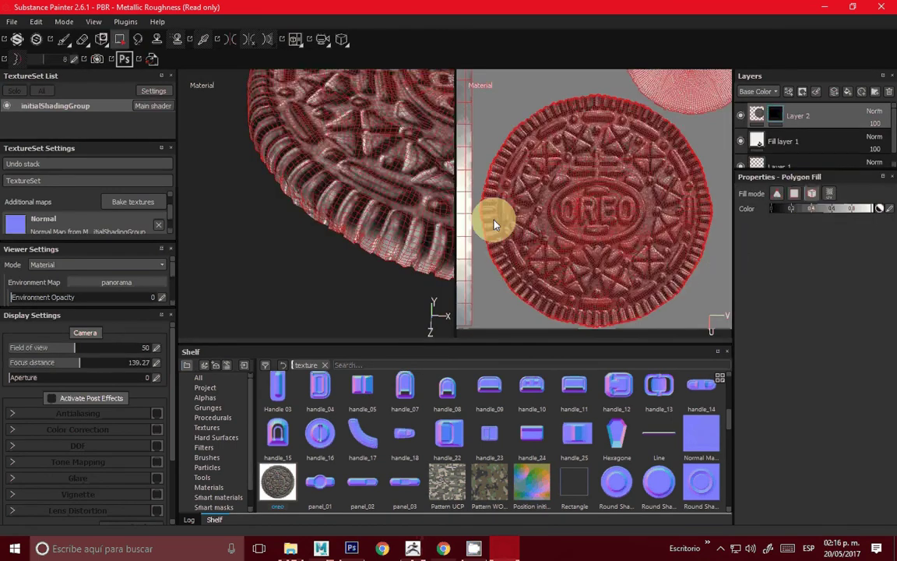
pyautogui.click(64, 39)
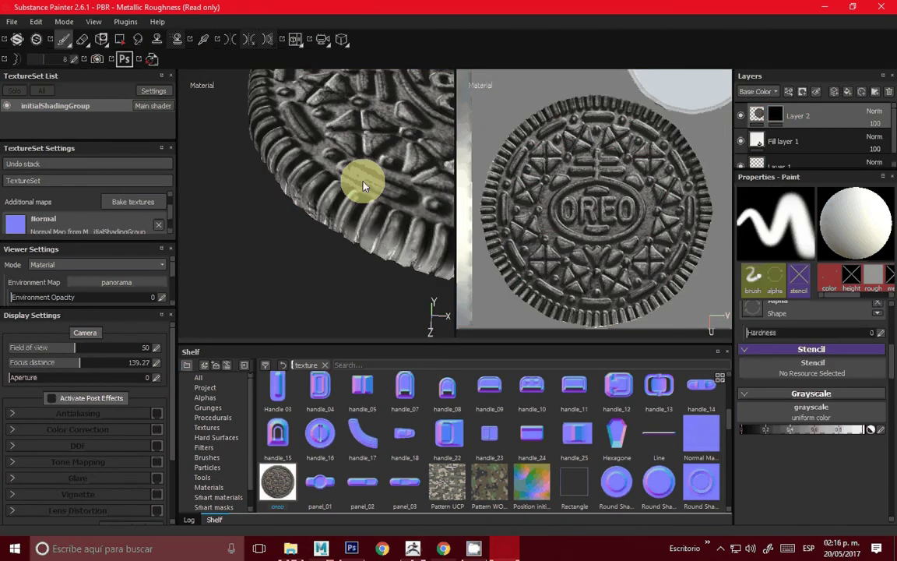
pyautogui.moveTo(361, 174)
pyautogui.keyDown('alt'); pyautogui.mouseDown()
pyautogui.moveTo(244, 175)
pyautogui.moveTo(359, 189)
pyautogui.moveTo(351, 176)
pyautogui.moveTo(346, 249)
pyautogui.moveTo(347, 183)
pyautogui.mouseUp(); pyautogui.keyUp('alt')
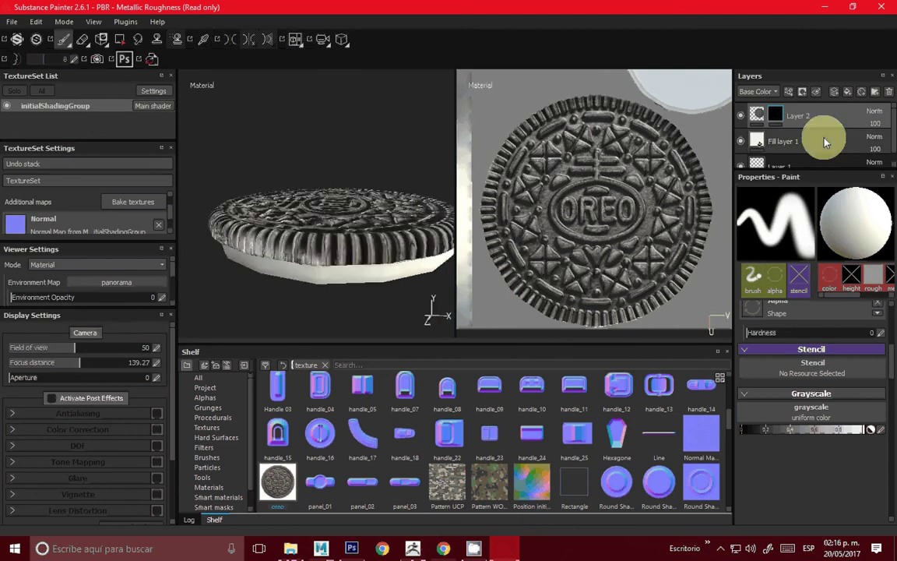
pyautogui.click(819, 97)
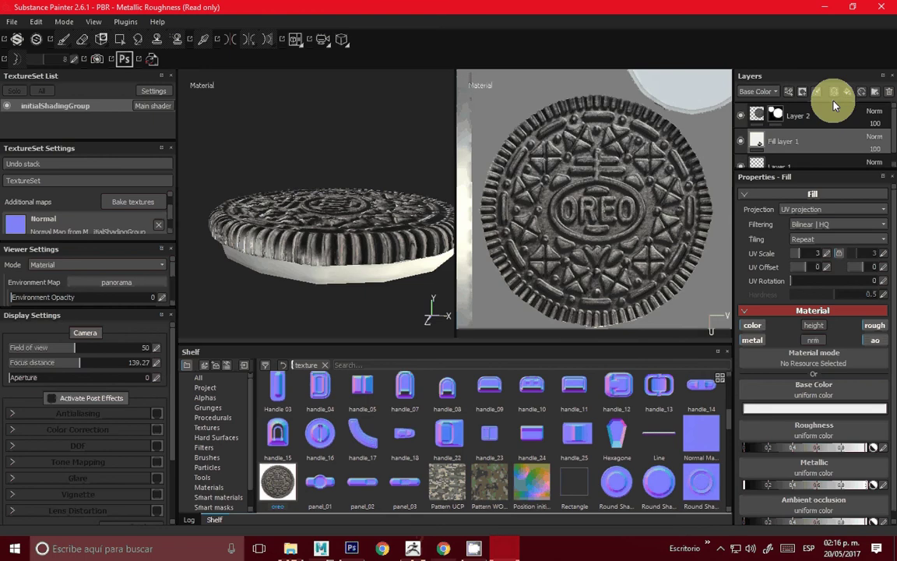
# Add a new fill layer with its height and roughness channels turned off
pyautogui.click(834, 100)
pyautogui.click(815, 326)
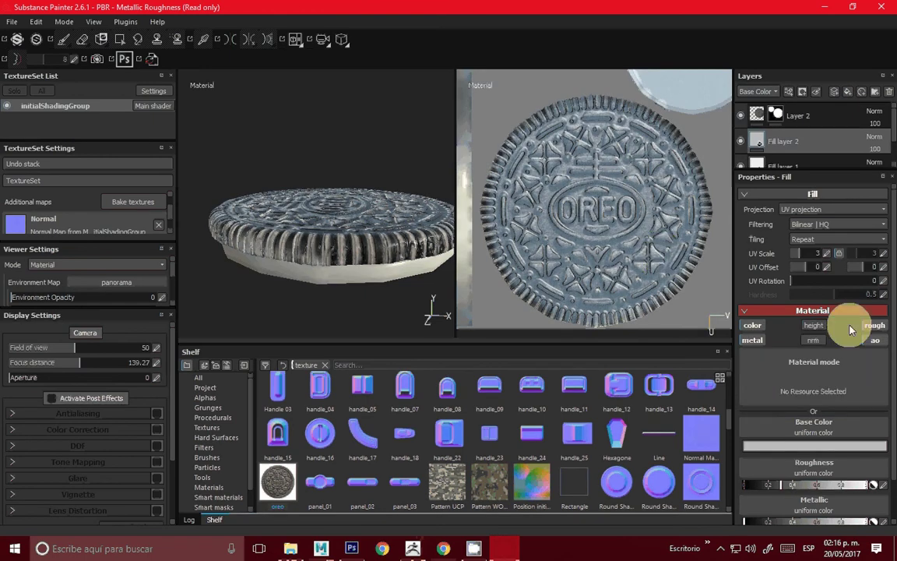
pyautogui.click(874, 325)
pyautogui.click(817, 387)
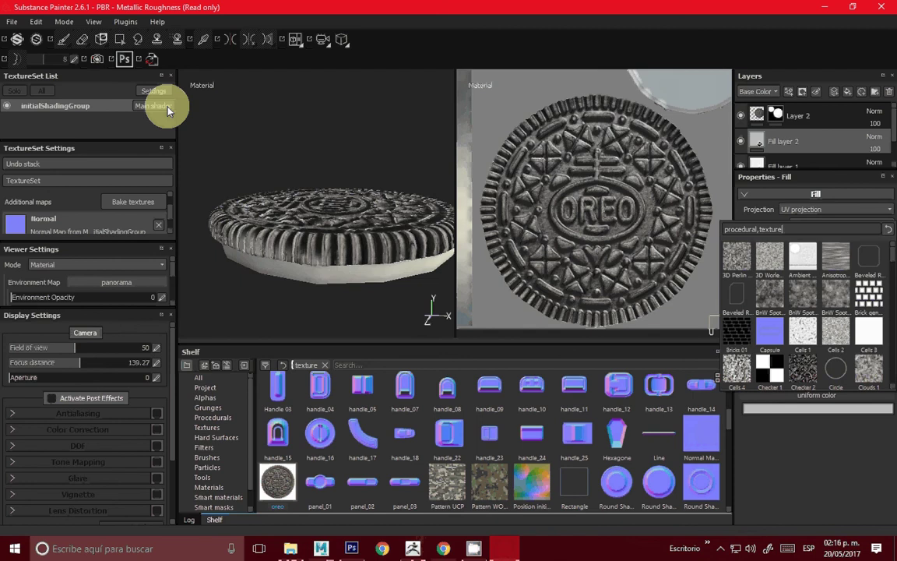
pyautogui.click(847, 421)
# Sample a brown from the cookie's side as the base colour and add a mask to Fill layer 2
pyautogui.click(768, 351)
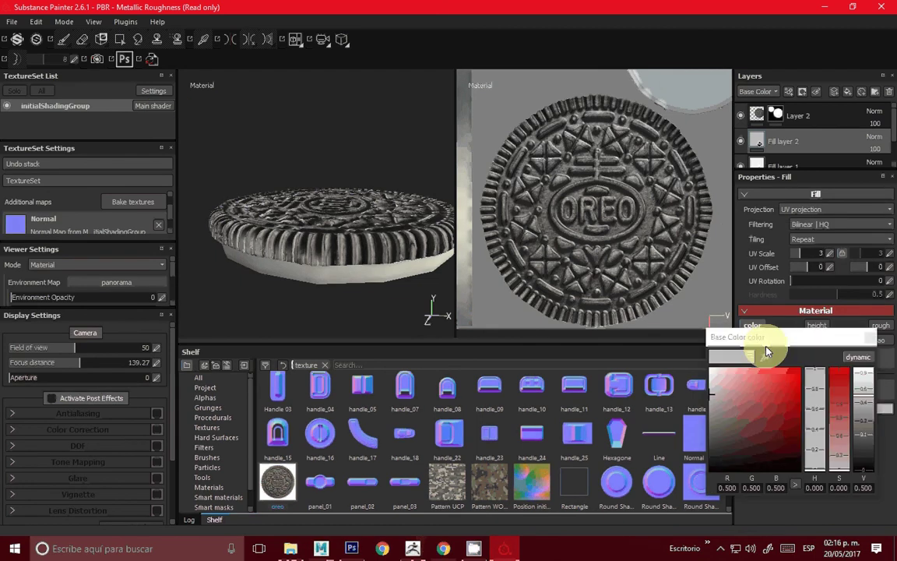
pyautogui.click(383, 251)
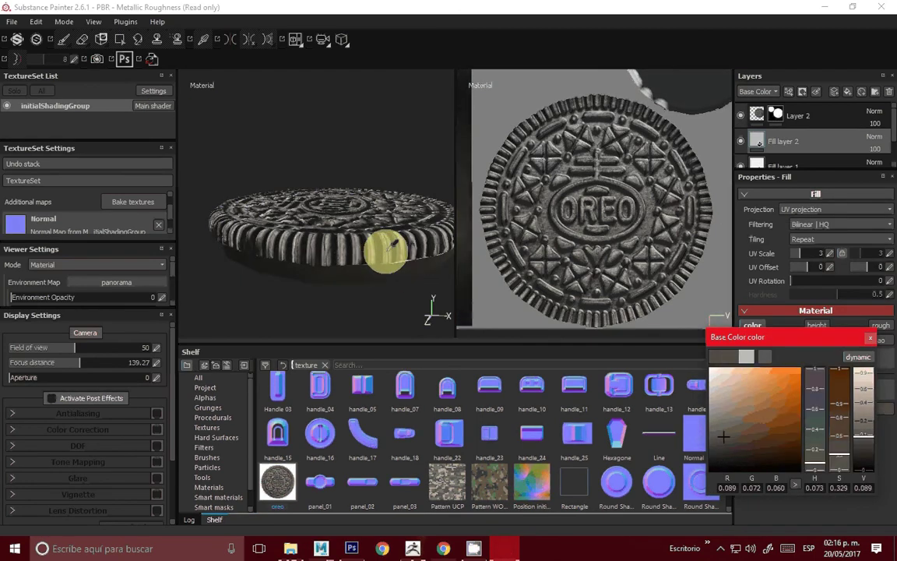
pyautogui.click(394, 243)
pyautogui.moveTo(394, 243); pyautogui.dragTo(375, 243)
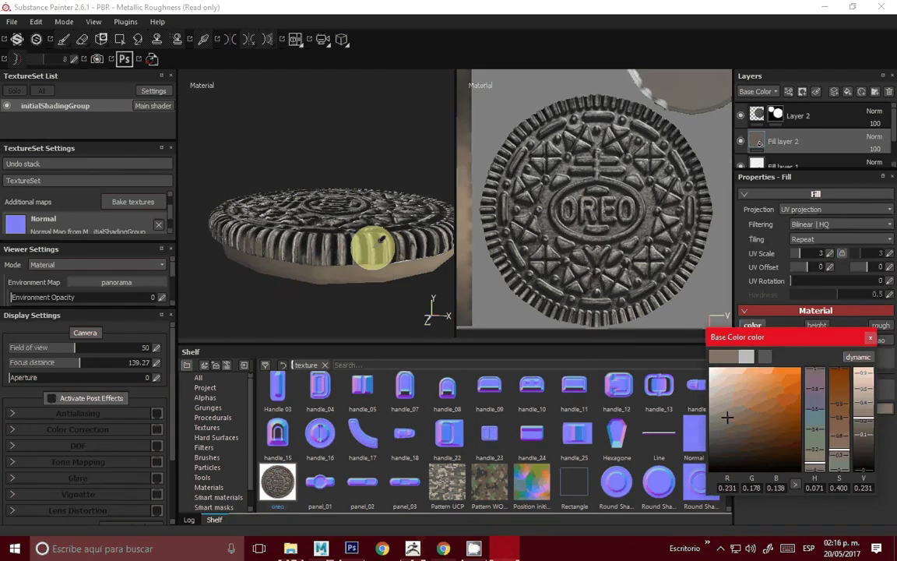
pyautogui.click(374, 244)
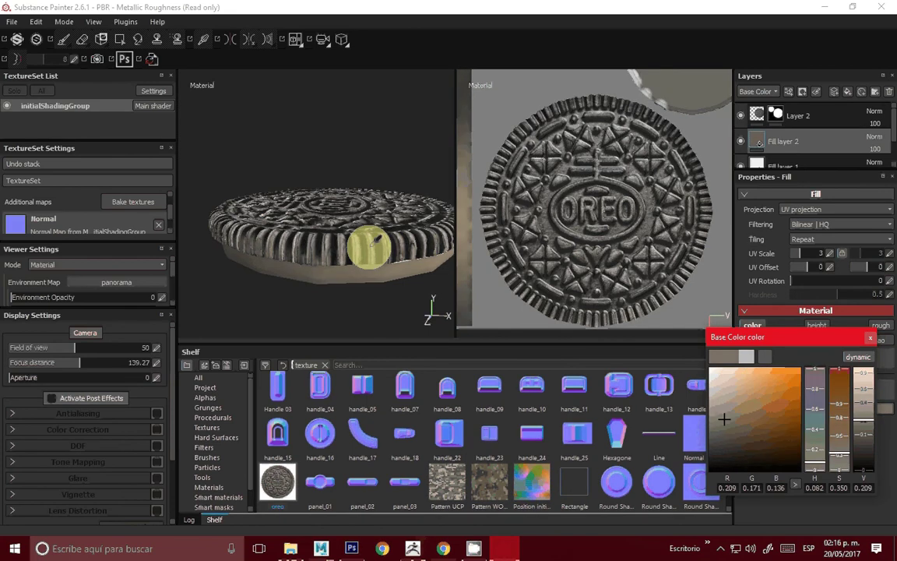
pyautogui.moveTo(376, 241)
pyautogui.mouseDown()
pyautogui.moveTo(366, 231)
pyautogui.moveTo(351, 240)
pyautogui.moveTo(395, 293)
pyautogui.mouseUp()
pyautogui.click(870, 336)
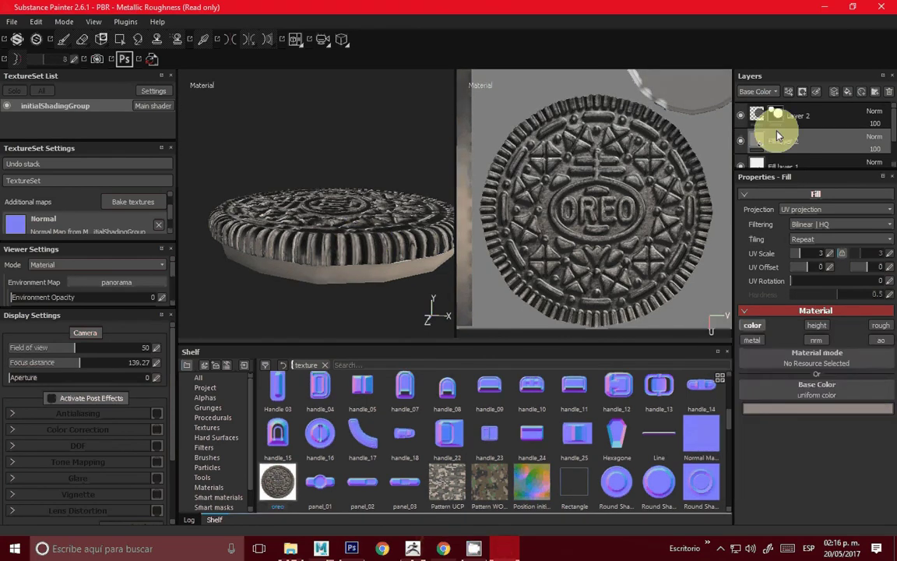
pyautogui.rightClick(777, 137)
pyautogui.click(119, 43)
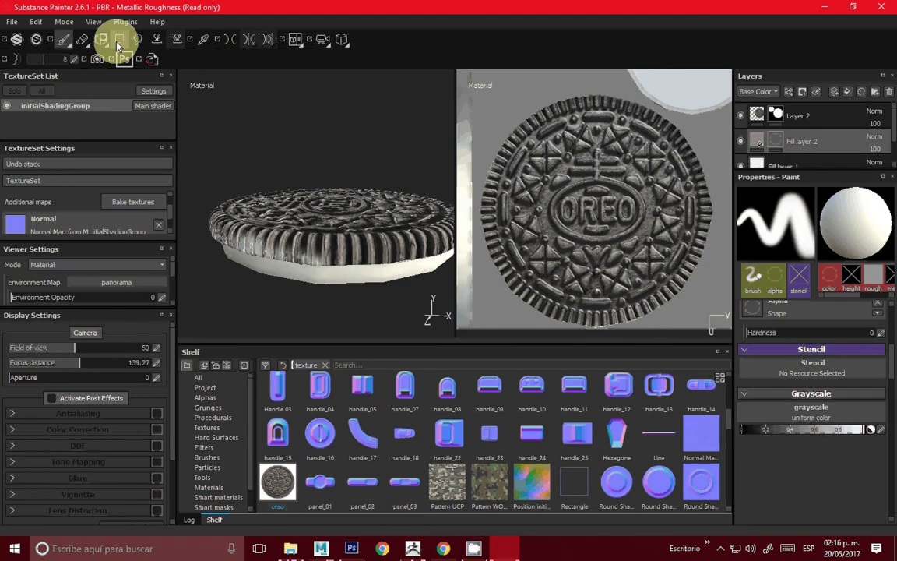
# Orbit to the cookie's side and brush-paint Fill layer 2's mask along the rim ring
pyautogui.click(120, 41)
pyautogui.click(64, 39)
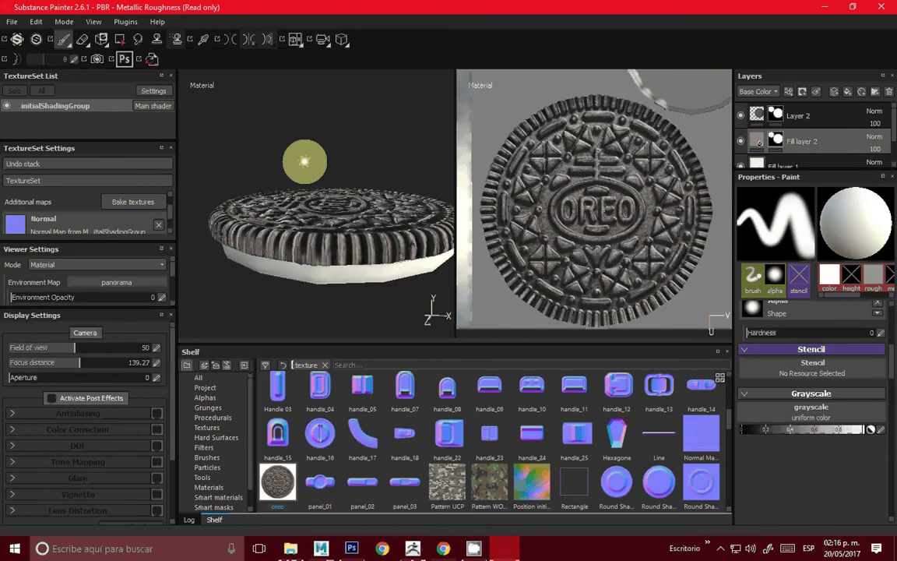
pyautogui.moveTo(338, 251)
pyautogui.keyDown('alt'); pyautogui.mouseDown()
pyautogui.moveTo(363, 220)
pyautogui.moveTo(453, 267)
pyautogui.moveTo(238, 234)
pyautogui.moveTo(336, 196)
pyautogui.moveTo(383, 203)
pyautogui.moveTo(327, 245)
pyautogui.moveTo(265, 200)
pyautogui.moveTo(349, 171)
pyautogui.moveTo(330, 230)
pyautogui.moveTo(344, 134)
pyautogui.moveTo(366, 187)
pyautogui.mouseUp(); pyautogui.keyUp('alt')
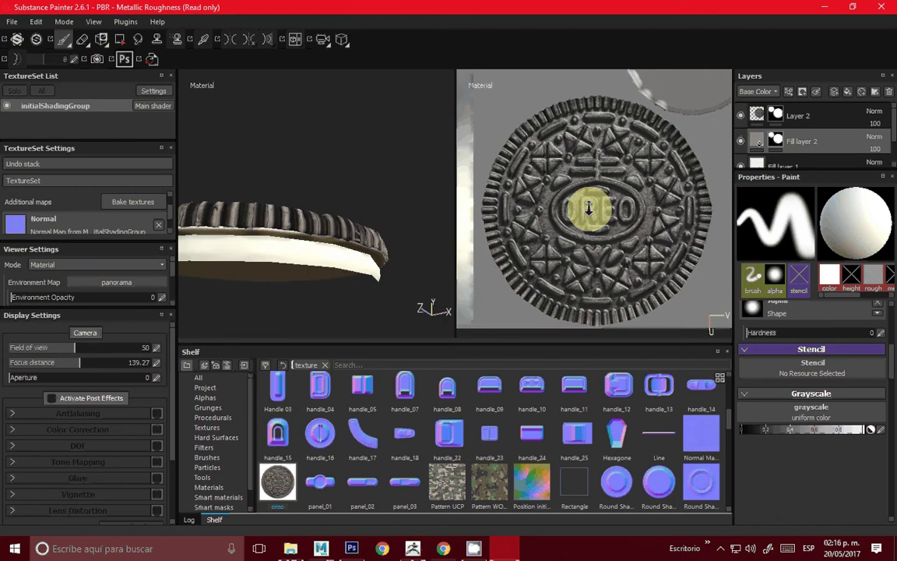
pyautogui.keyDown('alt'); pyautogui.moveTo(629, 207); pyautogui.dragTo(608, 327, button='middle'); pyautogui.keyUp('alt')
pyautogui.moveTo(262, 223)
pyautogui.keyDown('alt'); pyautogui.mouseDown()
pyautogui.moveTo(256, 144)
pyautogui.moveTo(683, 213)
pyautogui.mouseUp(); pyautogui.keyUp('alt')
pyautogui.moveTo(684, 213)
pyautogui.keyDown('alt'); pyautogui.mouseDown(button='right')
pyautogui.moveTo(541, 217)
pyautogui.moveTo(701, 194)
pyautogui.mouseUp(button='right'); pyautogui.keyUp('alt')
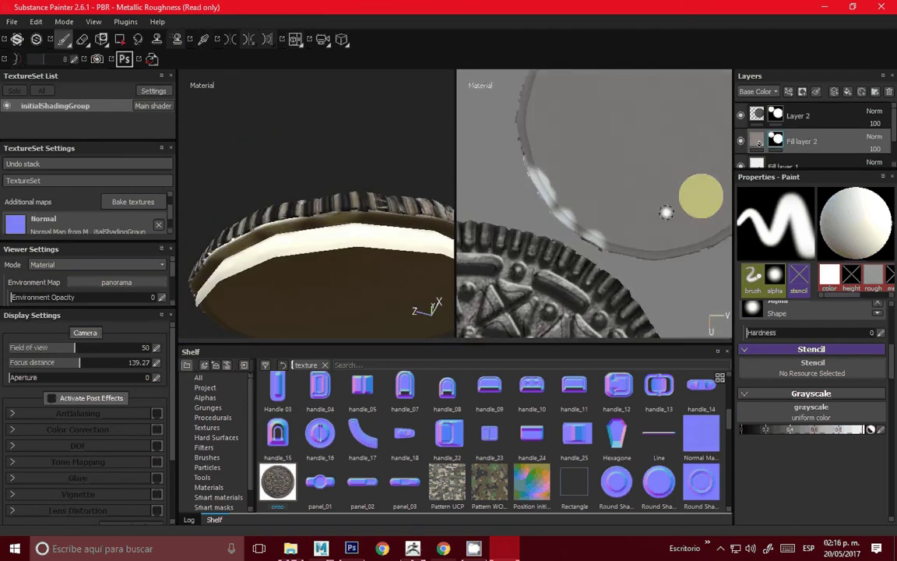
pyautogui.click(742, 144)
pyautogui.click(749, 144)
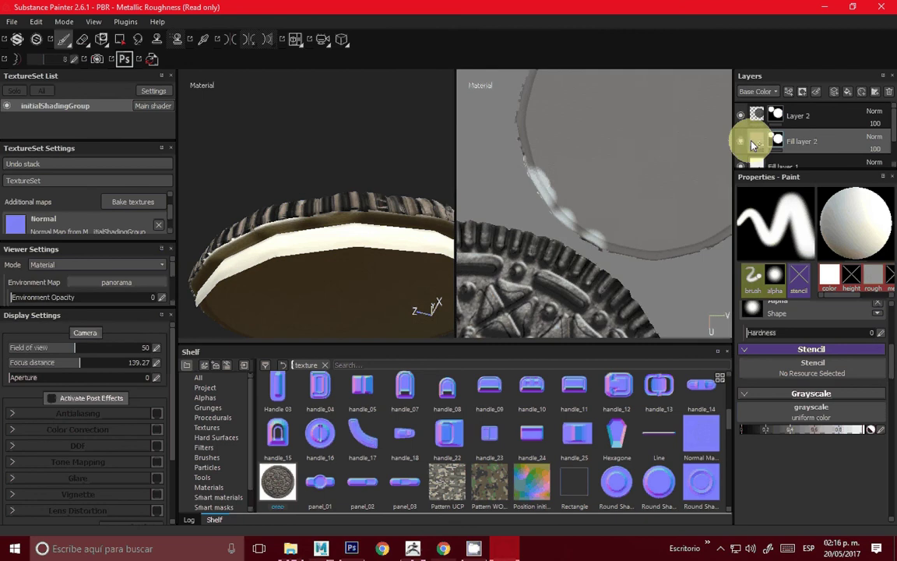
pyautogui.moveTo(587, 180); pyautogui.dragTo(603, 242)
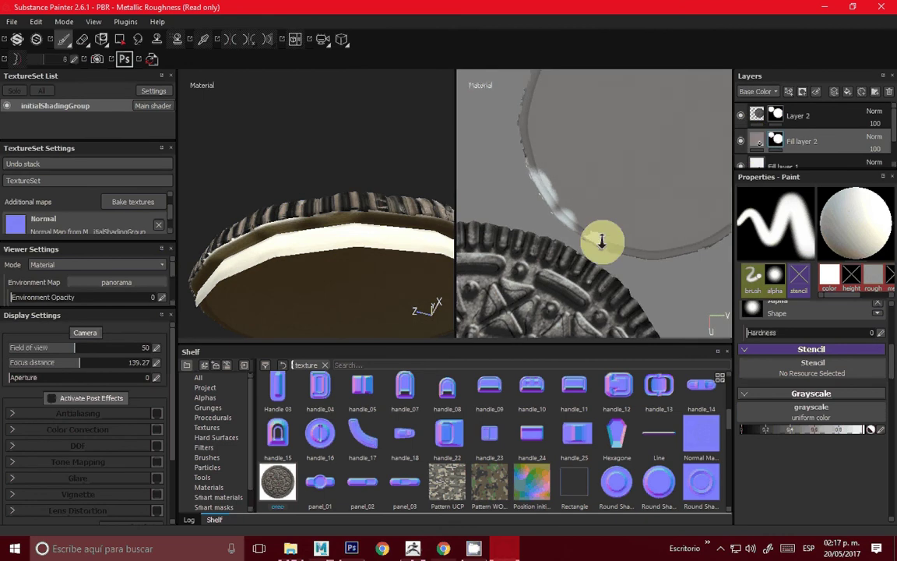
# Select Layer 2, switch to projection painting with key 3, and enlarge the projected Oreo photo
pyautogui.click(786, 119)
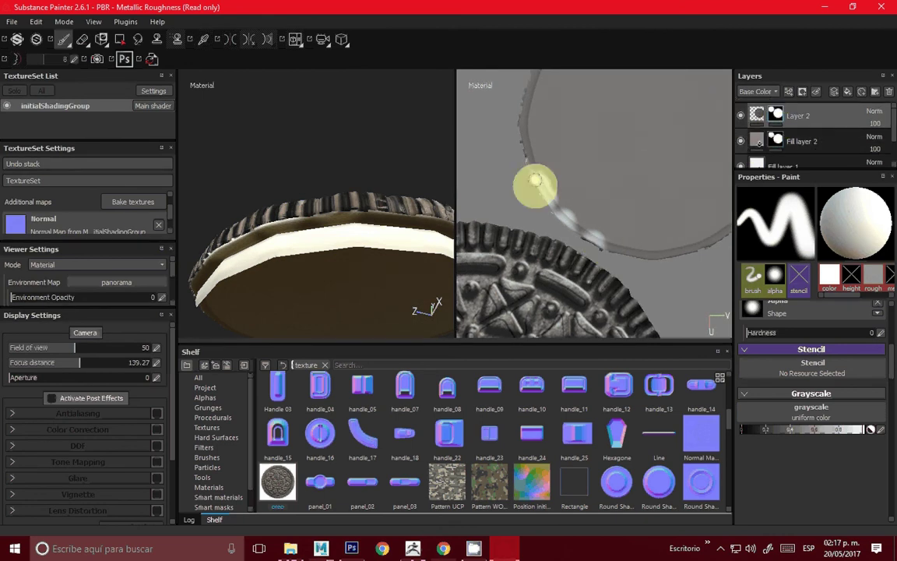
pyautogui.moveTo(531, 190); pyautogui.dragTo(545, 179)
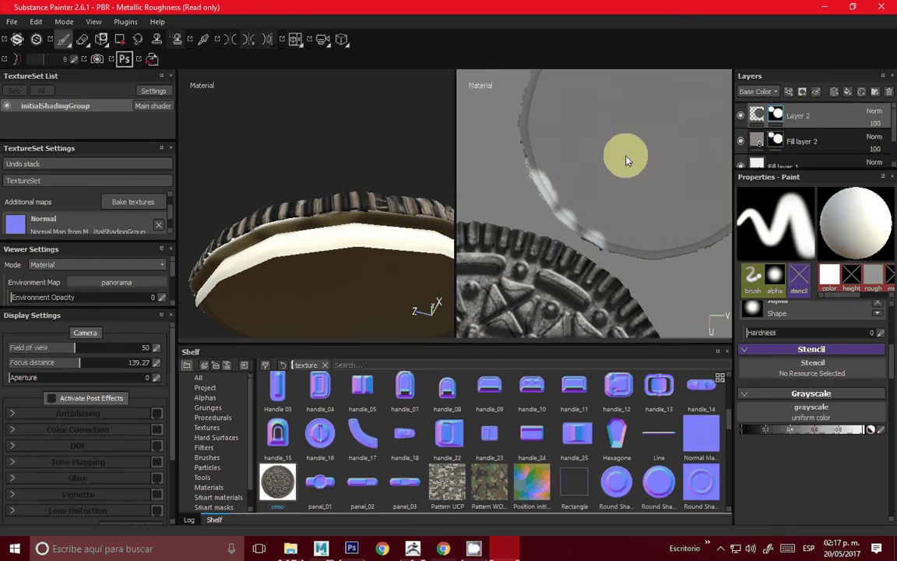
pyautogui.press('3')
pyautogui.moveTo(566, 185); pyautogui.dragTo(565, 212, button='right')
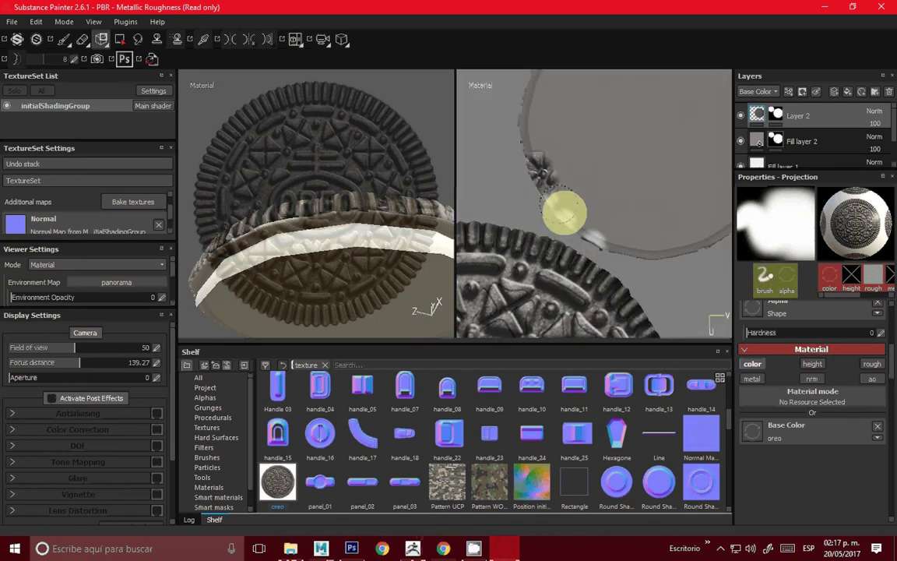
# Finish projecting the Oreo photo on the rim, then swap the projection colour for dark grey and frame the ring
pyautogui.moveTo(564, 212)
pyautogui.mouseDown()
pyautogui.moveTo(580, 208)
pyautogui.moveTo(577, 216)
pyautogui.mouseUp()
pyautogui.moveTo(577, 217); pyautogui.dragTo(647, 207, button='right')
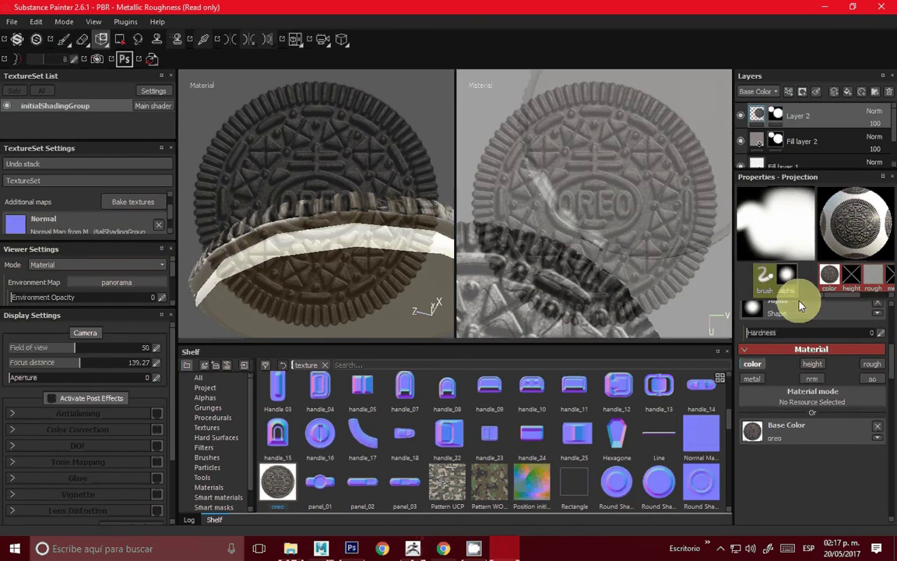
pyautogui.click(879, 433)
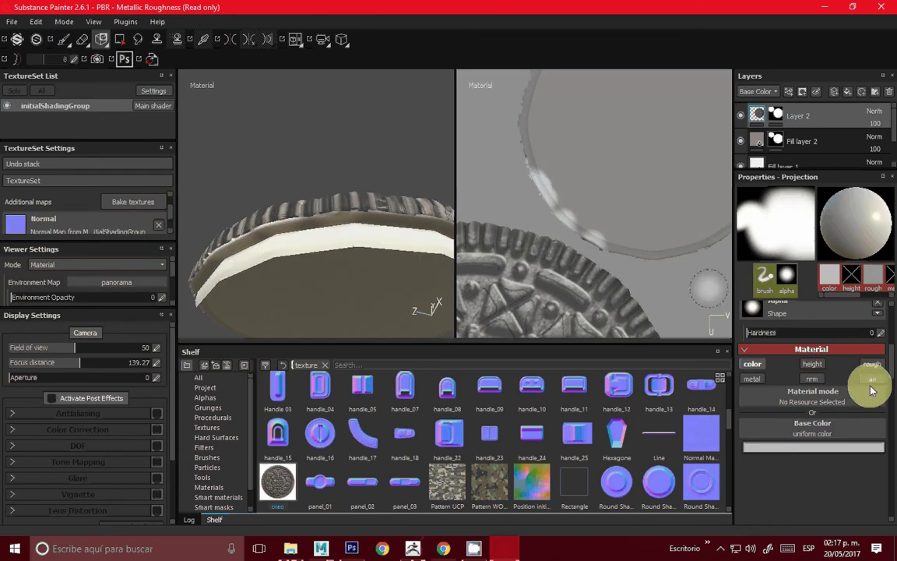
pyautogui.click(807, 452)
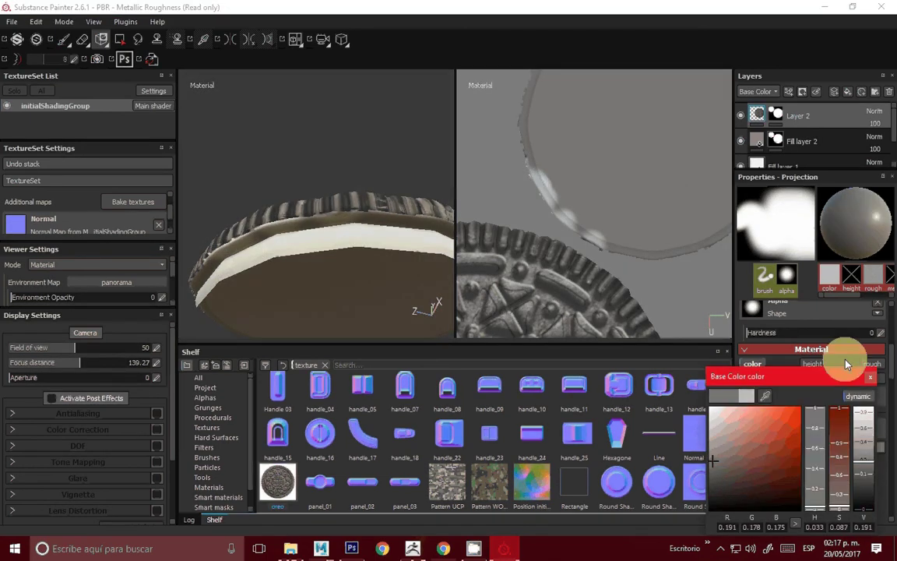
pyautogui.moveTo(670, 246)
pyautogui.keyDown('shift'); pyautogui.mouseDown(button='right')
pyautogui.moveTo(548, 185)
pyautogui.moveTo(607, 230)
pyautogui.moveTo(557, 204)
pyautogui.moveTo(611, 231)
pyautogui.moveTo(675, 239)
pyautogui.moveTo(615, 194)
pyautogui.moveTo(571, 184)
pyautogui.moveTo(540, 164)
pyautogui.moveTo(553, 175)
pyautogui.moveTo(538, 153)
pyautogui.moveTo(553, 182)
pyautogui.moveTo(537, 180)
pyautogui.moveTo(557, 204)
pyautogui.moveTo(561, 193)
pyautogui.moveTo(612, 235)
pyautogui.moveTo(615, 225)
pyautogui.moveTo(562, 203)
pyautogui.moveTo(536, 115)
pyautogui.mouseUp(button='right'); pyautogui.keyUp('shift')
pyautogui.moveTo(536, 114)
pyautogui.keyDown('alt'); pyautogui.mouseDown()
pyautogui.moveTo(544, 206)
pyautogui.moveTo(521, 221)
pyautogui.mouseUp(); pyautogui.keyUp('alt')
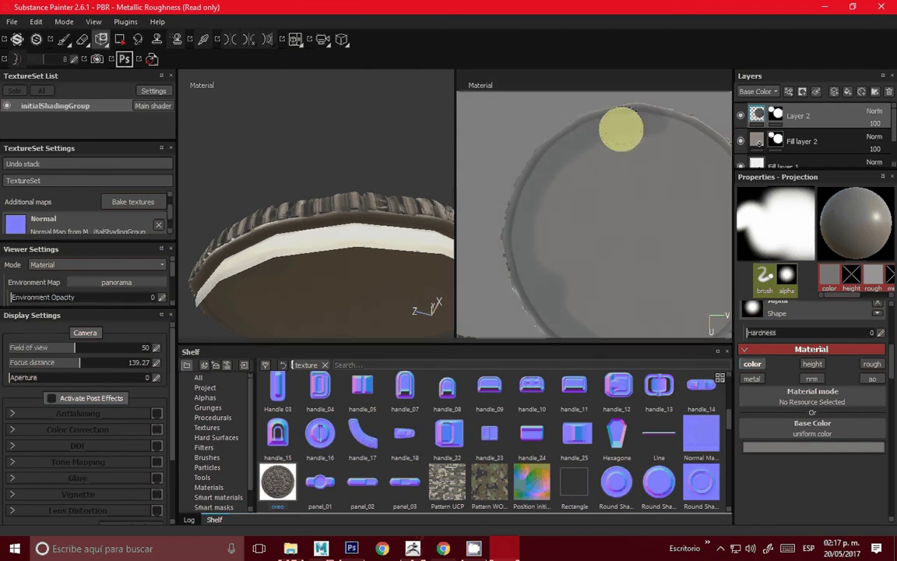
pyautogui.moveTo(621, 130)
pyautogui.keyDown('alt'); pyautogui.mouseDown(button='middle')
pyautogui.moveTo(546, 220)
pyautogui.moveTo(516, 213)
pyautogui.mouseUp(button='middle'); pyautogui.keyUp('alt')
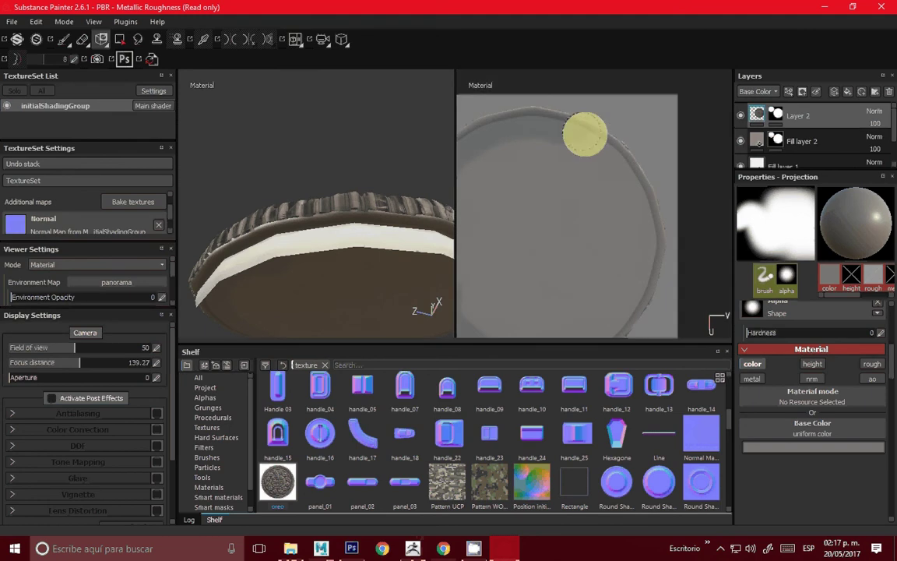
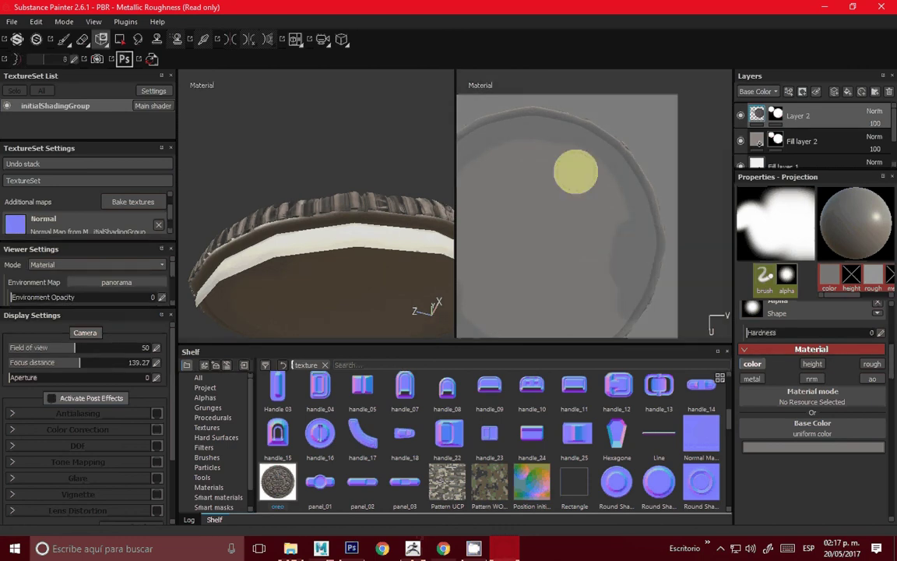
# Zoom and orbit the Painter view so the cookie's embossed OREO top face is visible
pyautogui.scroll(2, 615, 193)
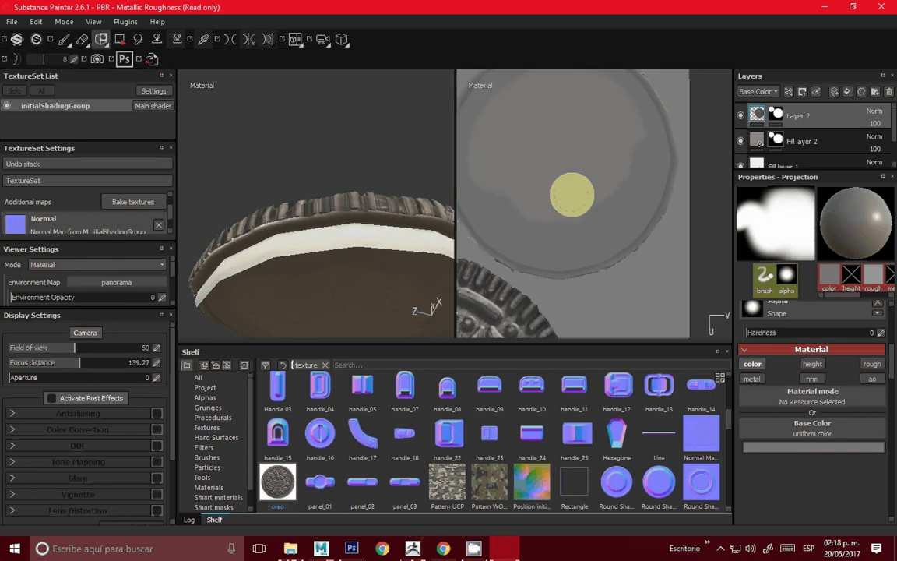
pyautogui.scroll(1, 572, 194)
pyautogui.moveTo(504, 182); pyautogui.dragTo(553, 110)
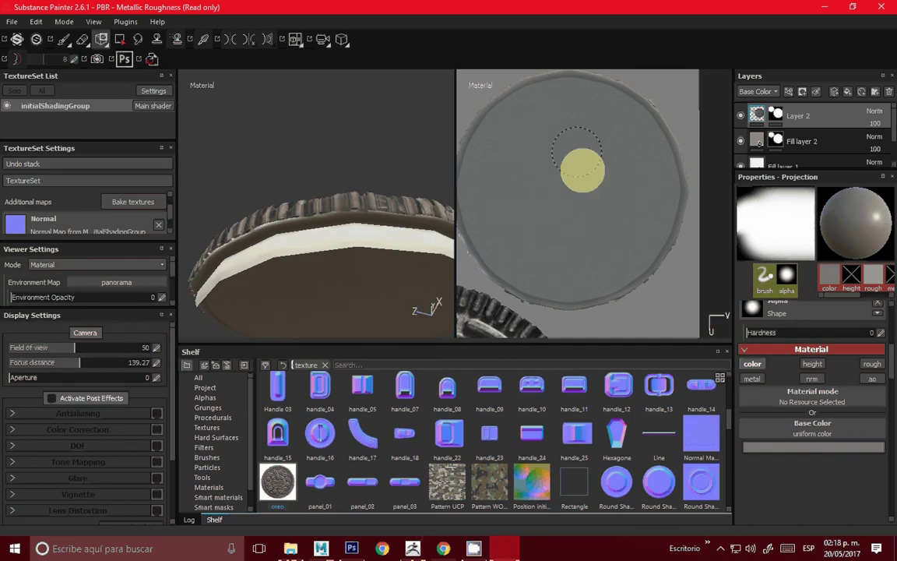
pyautogui.moveTo(330, 256)
pyautogui.keyDown('alt'); pyautogui.mouseDown()
pyautogui.moveTo(246, 155)
pyautogui.moveTo(343, 206)
pyautogui.moveTo(340, 151)
pyautogui.moveTo(356, 295)
pyautogui.moveTo(304, 183)
pyautogui.mouseUp(); pyautogui.keyUp('alt')
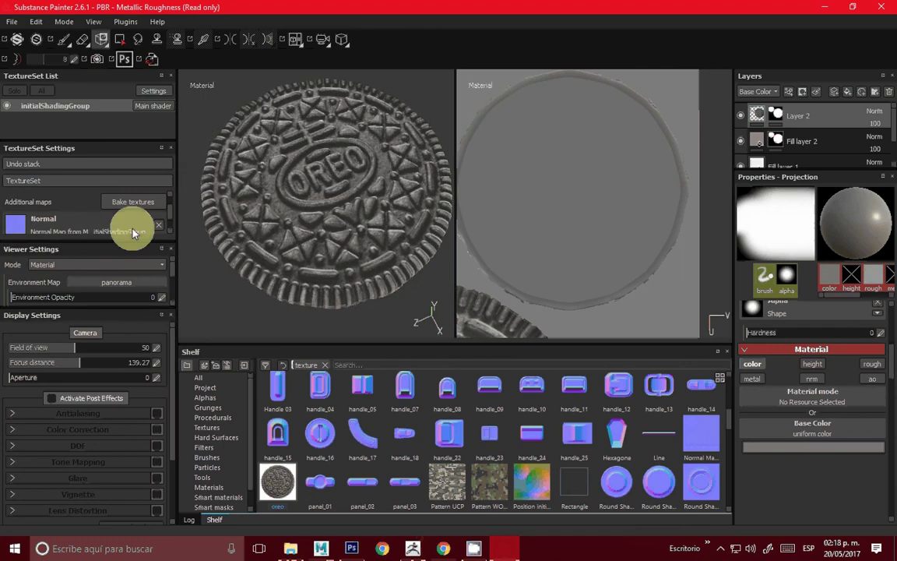
# Open Export Textures and browse the output folder to E:/Maya/Projects
pyautogui.click(11, 21)
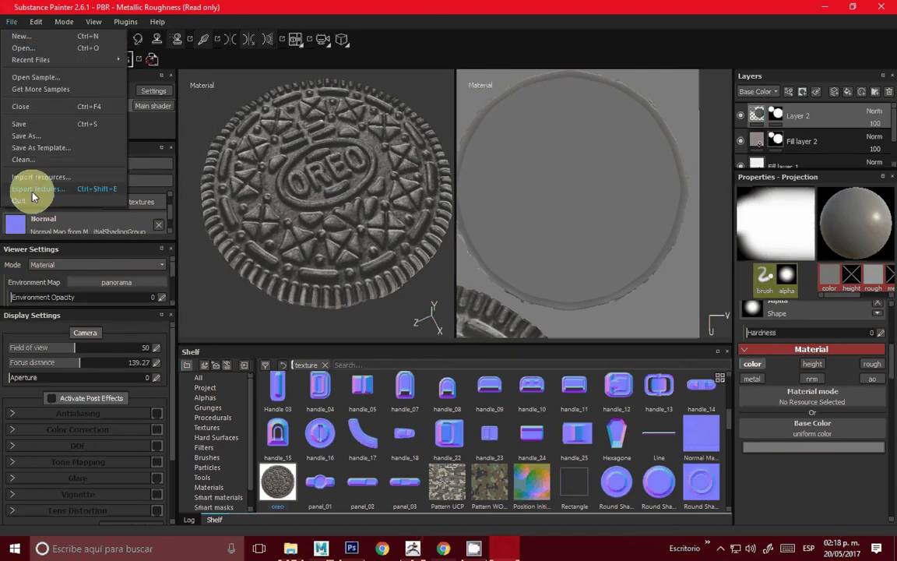
pyautogui.click(32, 191)
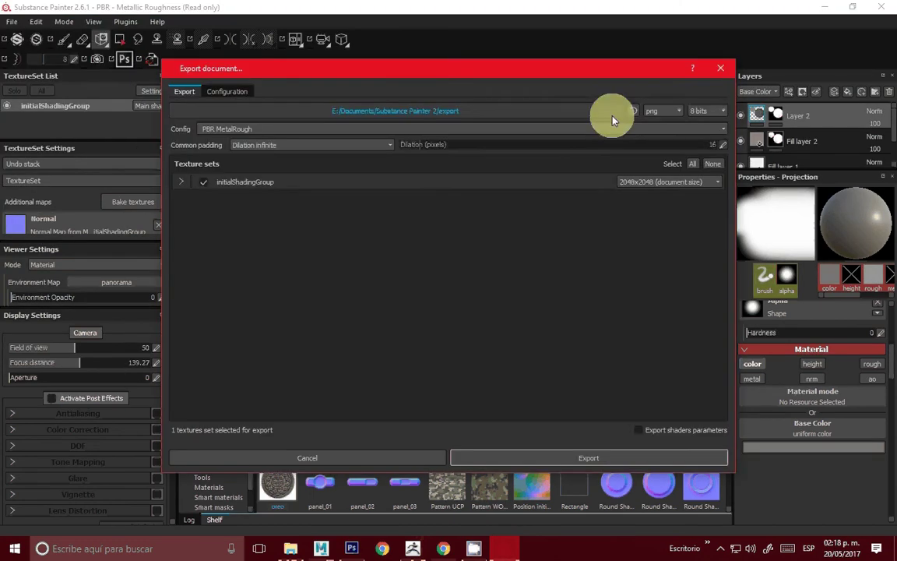
pyautogui.click(483, 110)
pyautogui.click(210, 285)
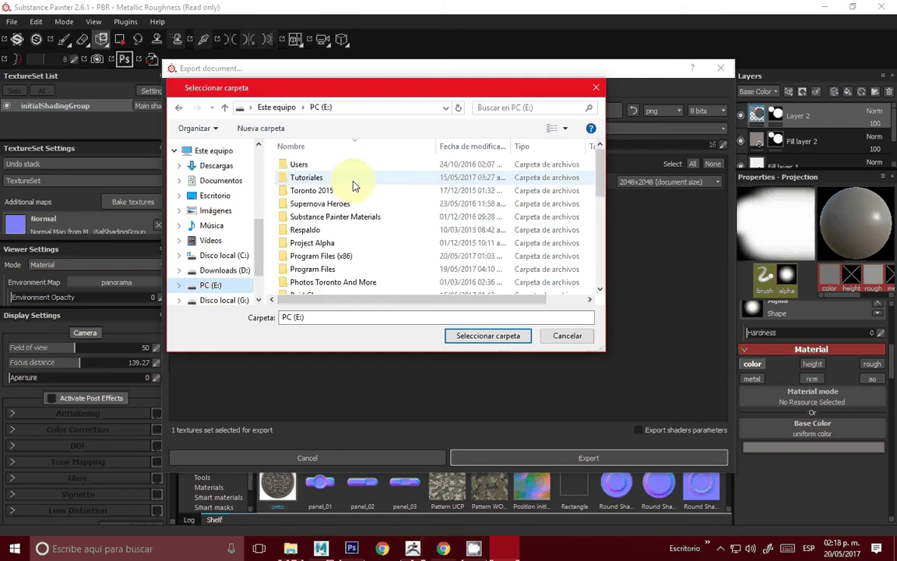
pyautogui.click(355, 180)
pyautogui.press('m')
pyautogui.doubleClick(312, 185)
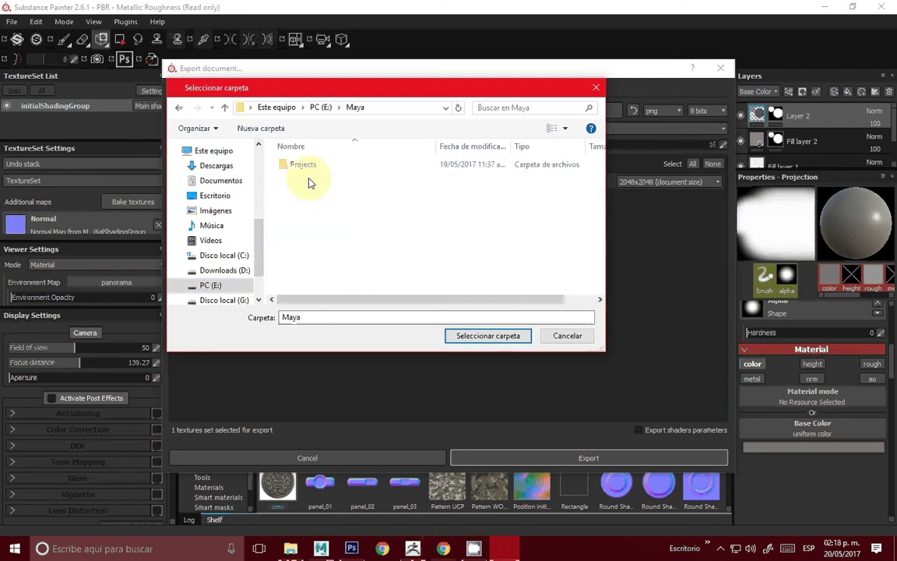
pyautogui.doubleClick(305, 162)
# Set the output to Oreo Cookie/scenes/Textures/New Textures and export the PNG maps
pyautogui.press('t')
pyautogui.press('o')
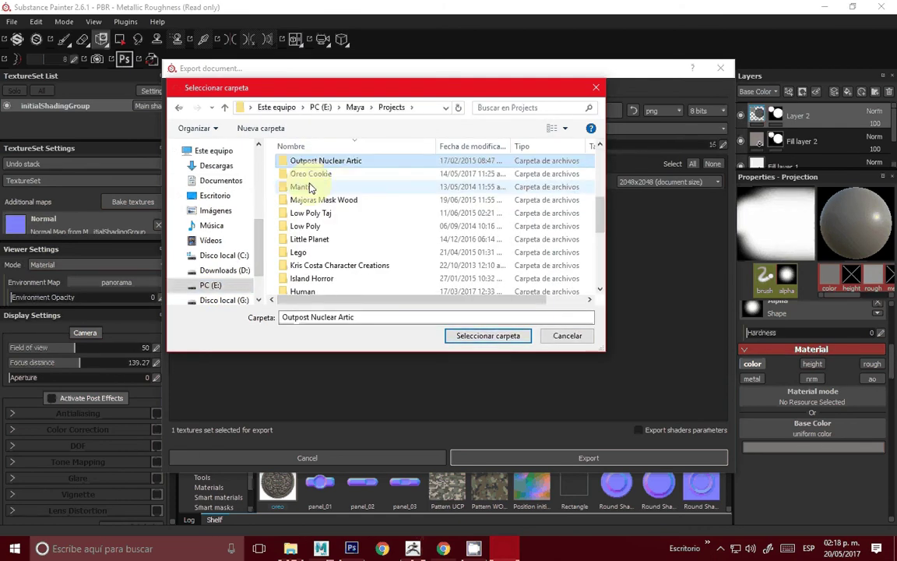
pyautogui.doubleClick(311, 174)
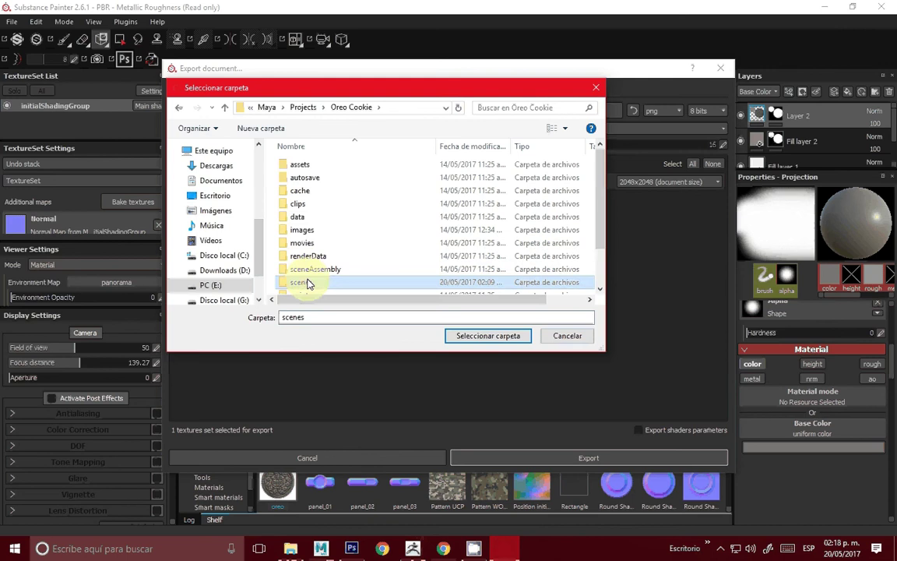
pyautogui.doubleClick(301, 282)
pyautogui.doubleClick(366, 176)
pyautogui.doubleClick(308, 183)
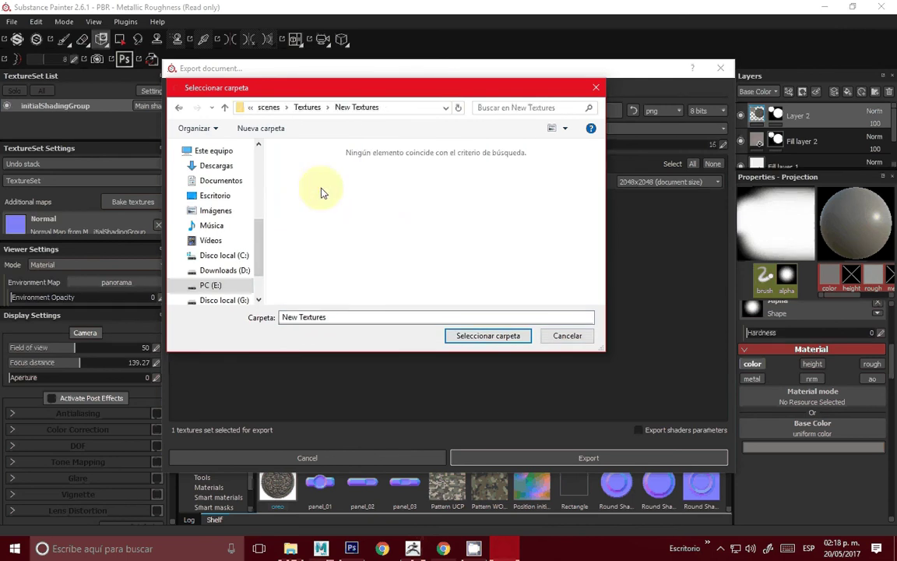
pyautogui.click(480, 335)
pyautogui.click(608, 463)
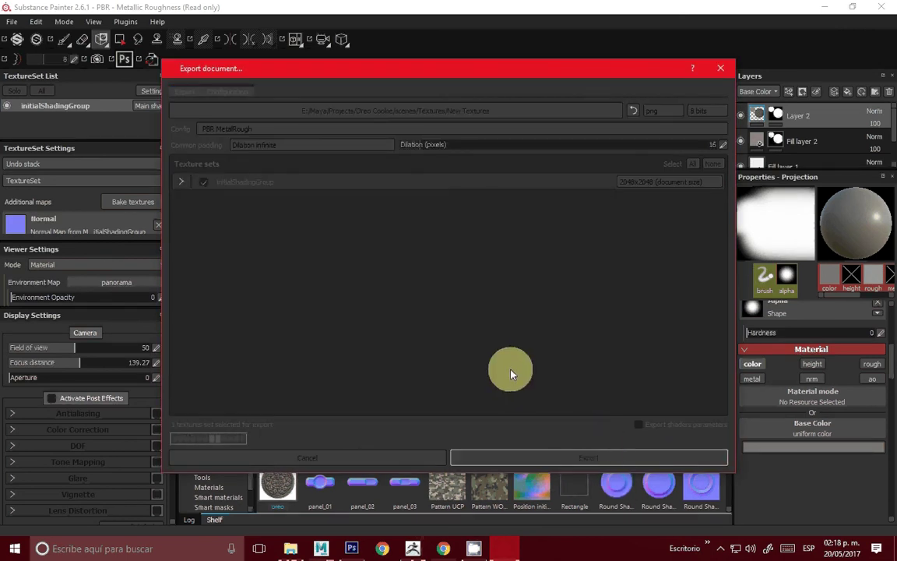
pyautogui.click(421, 286)
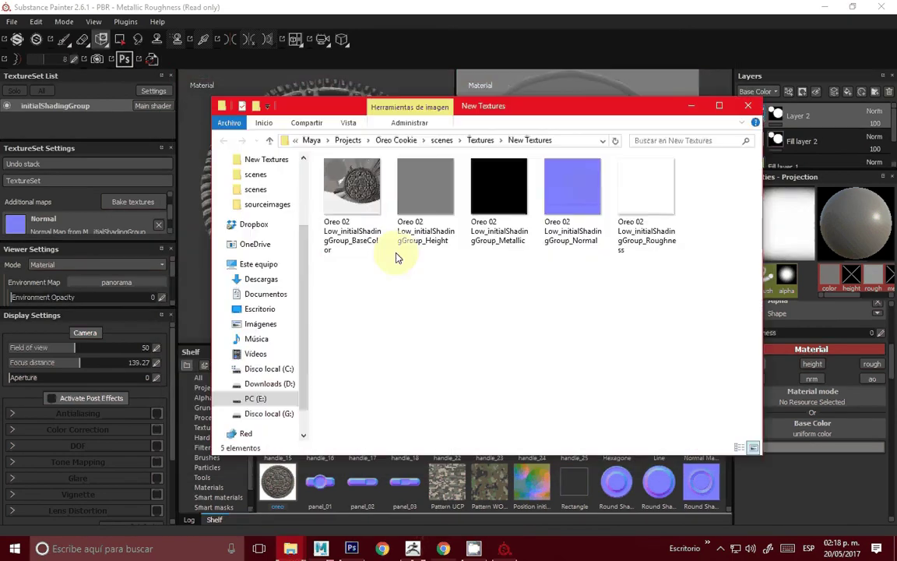
# Open the exported BaseColor map in Photoshop to check it
pyautogui.click(354, 549)
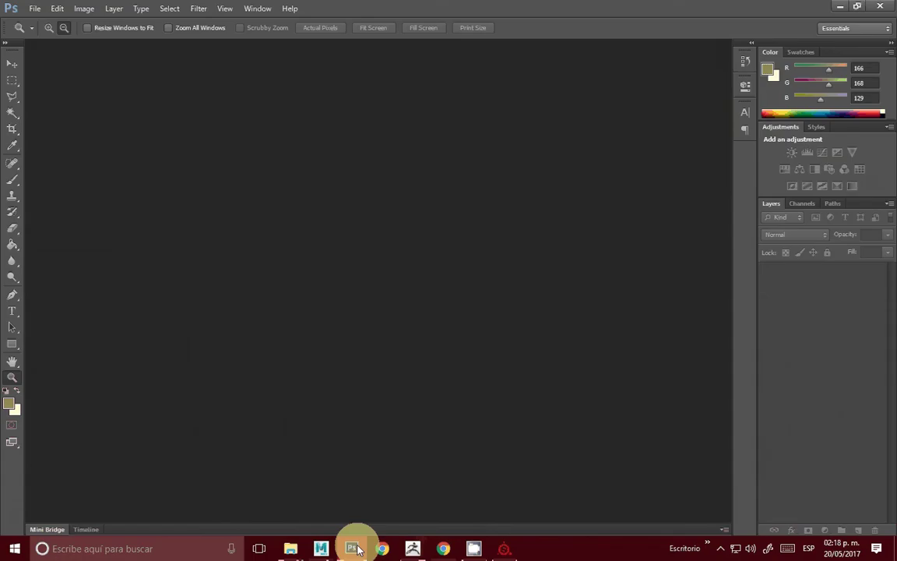
pyautogui.click(352, 548)
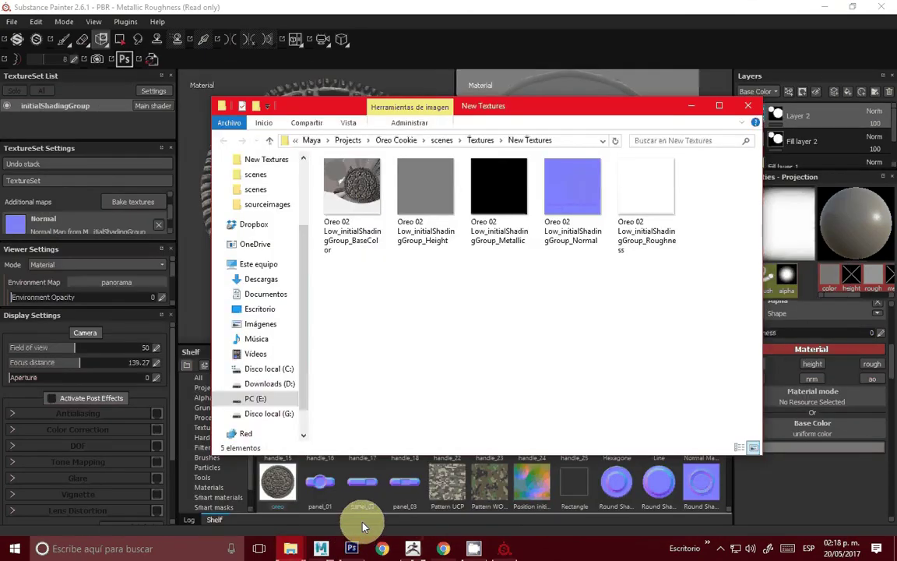
pyautogui.moveTo(362, 183)
pyautogui.mouseDown()
pyautogui.moveTo(352, 549)
pyautogui.moveTo(401, 383)
pyautogui.mouseUp()
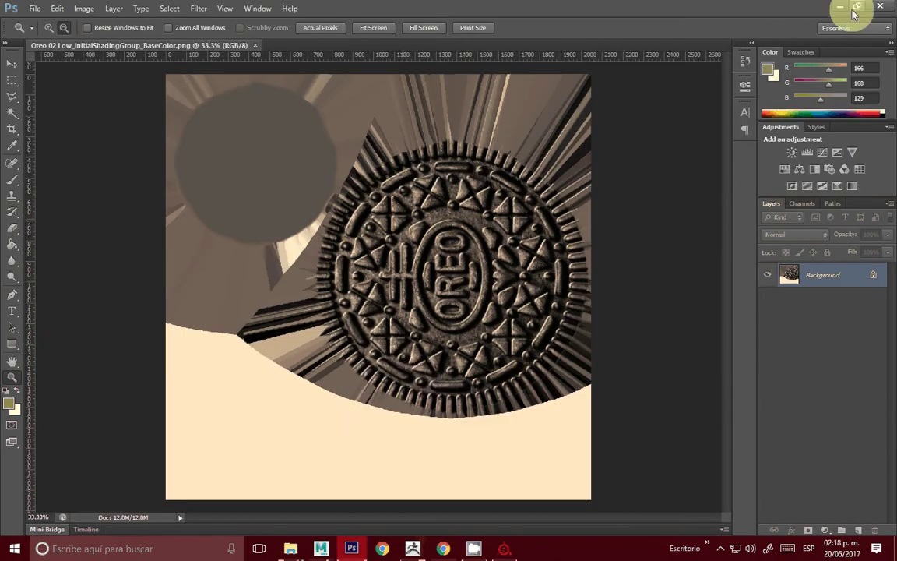
pyautogui.click(841, 7)
# Select all five exported textures in New Textures and move them to the Recycle Bin
pyautogui.moveTo(647, 183)
pyautogui.mouseDown()
pyautogui.moveTo(415, 447)
pyautogui.moveTo(575, 201)
pyautogui.mouseUp()
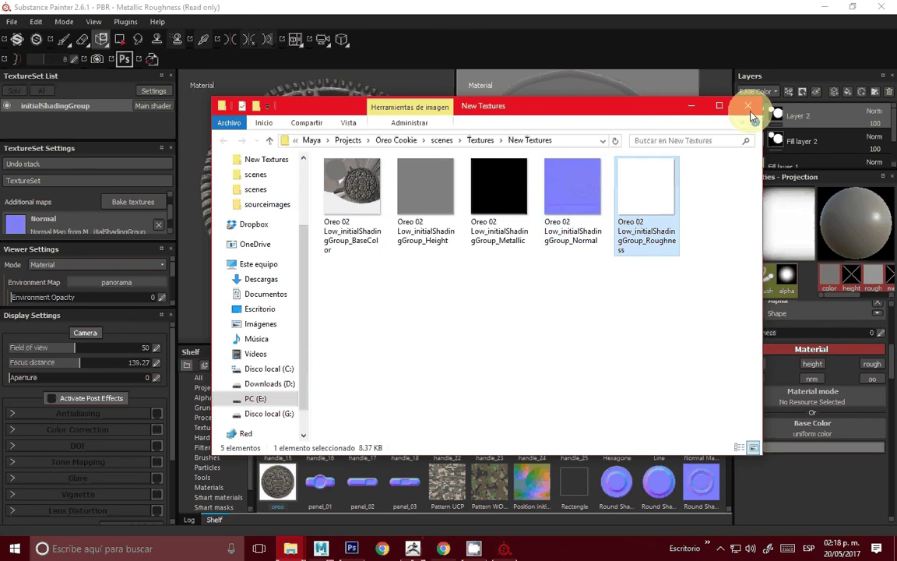
pyautogui.moveTo(705, 286); pyautogui.dragTo(338, 164)
pyautogui.press('Delete')
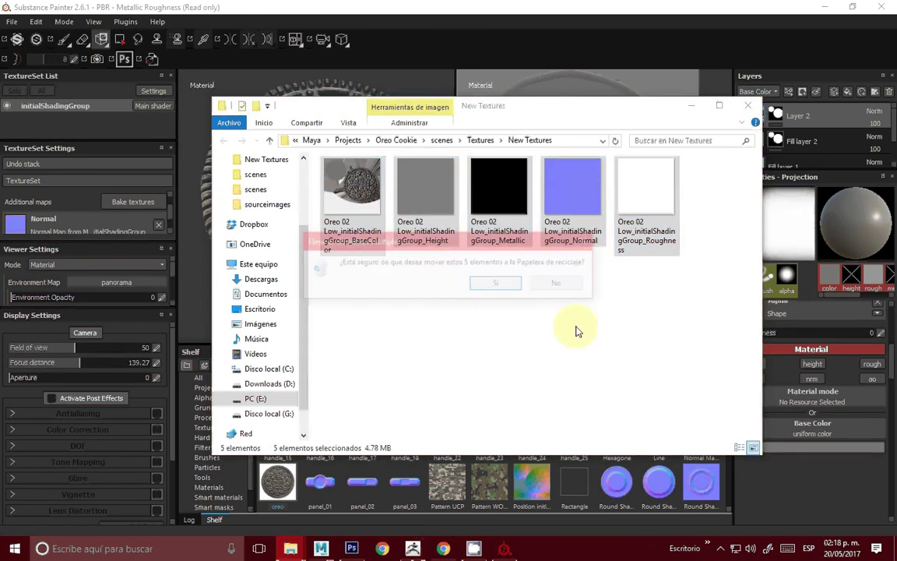
pyautogui.click(496, 283)
pyautogui.click(692, 105)
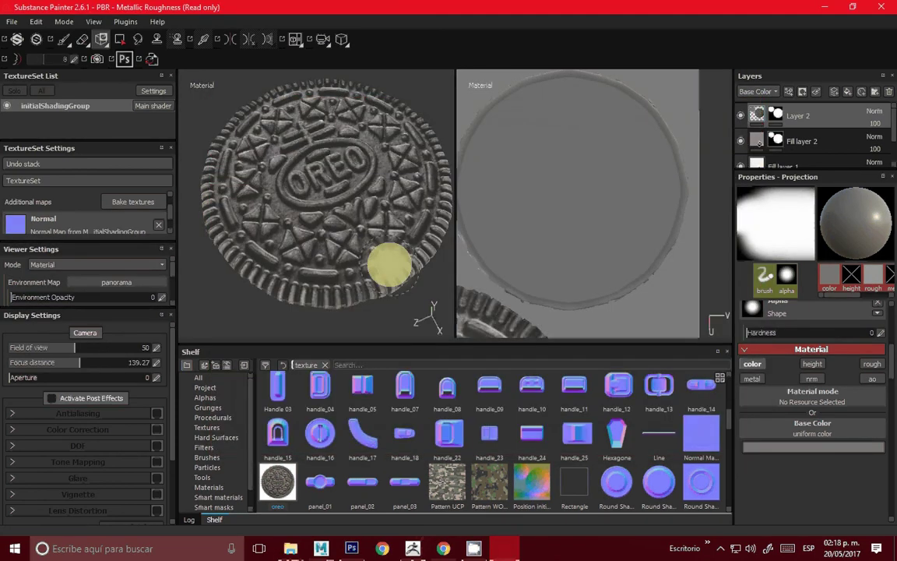
# Close the BaseColor document in Photoshop and return to Substance Painter
pyautogui.click(351, 548)
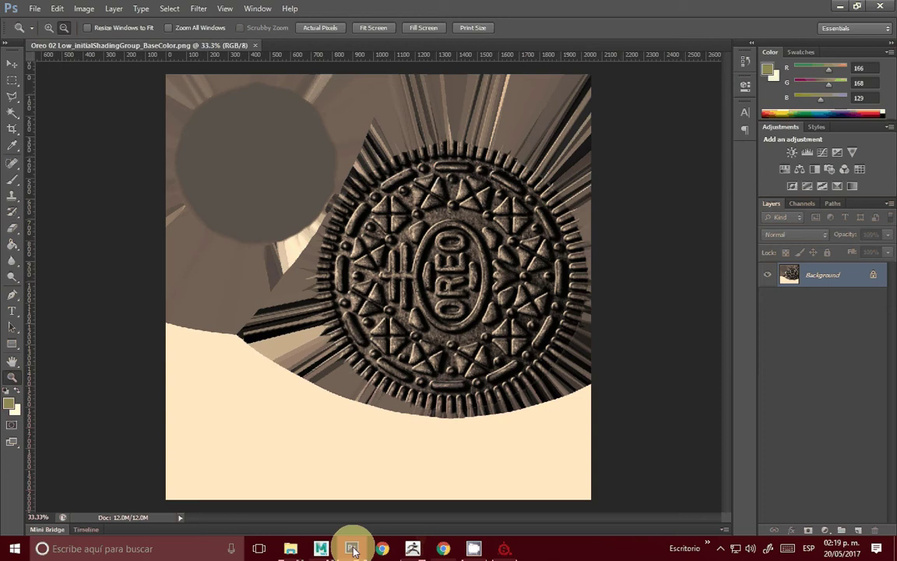
pyautogui.click(256, 44)
pyautogui.click(835, 6)
# Export textures with the 'Document channels + Normal + AO (No Alpha)' preset and open the output folder
pyautogui.click(11, 22)
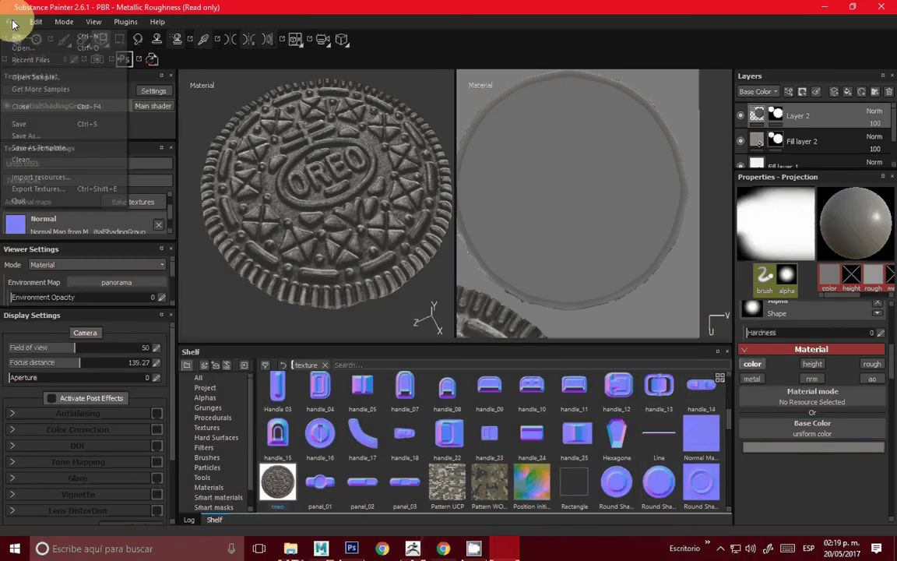
pyautogui.click(38, 189)
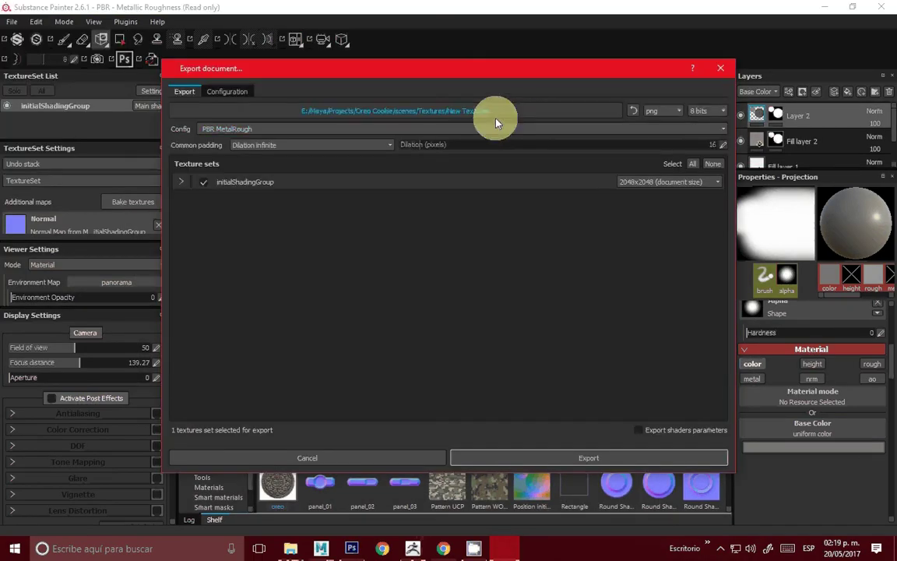
pyautogui.click(377, 128)
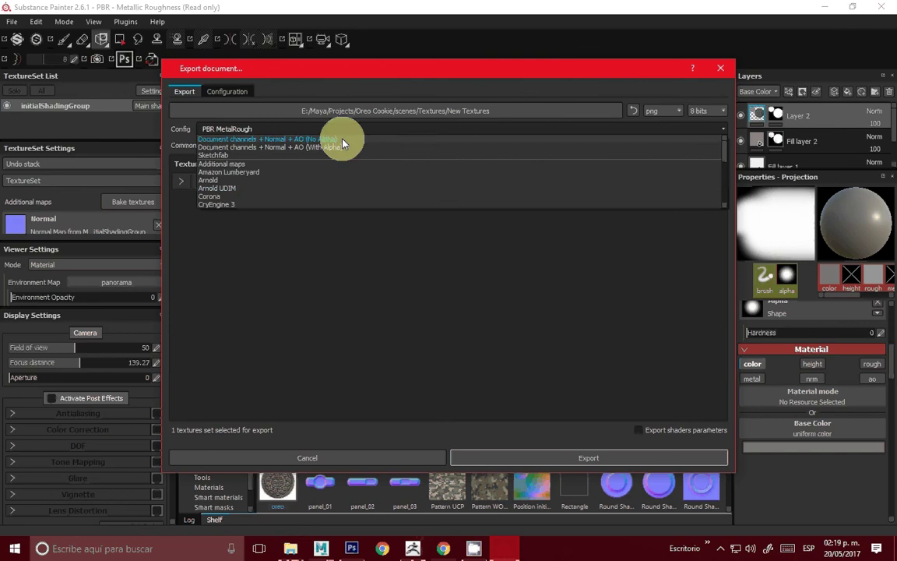
pyautogui.click(341, 142)
pyautogui.click(639, 457)
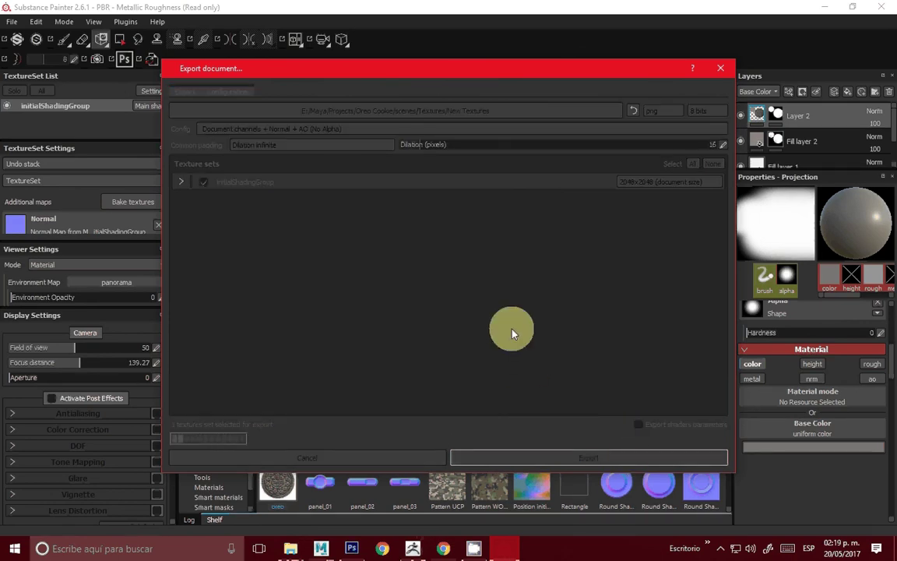
pyautogui.click(433, 282)
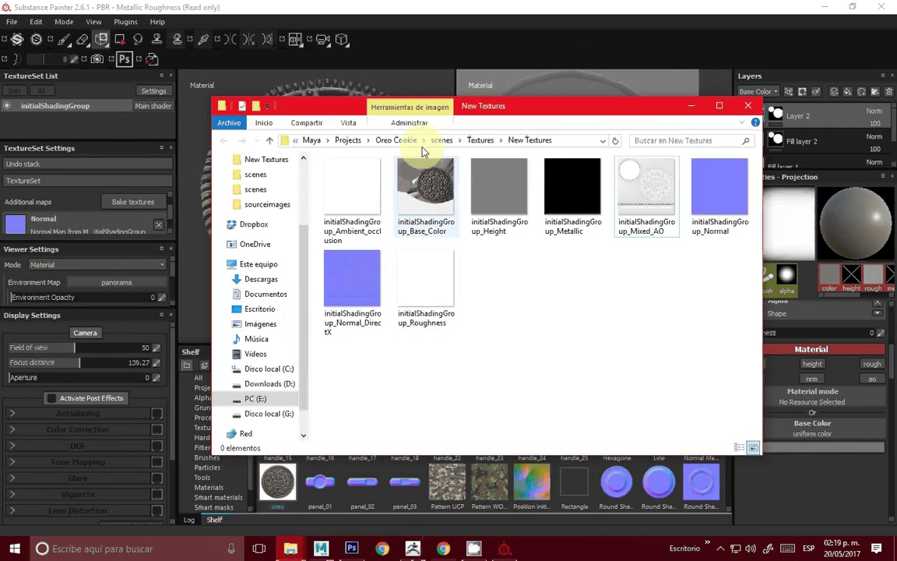
# Open Base_Color in Photoshop, place Mixed_AO over it and set that layer to Multiply
pyautogui.moveTo(426, 186); pyautogui.dragTo(351, 548)
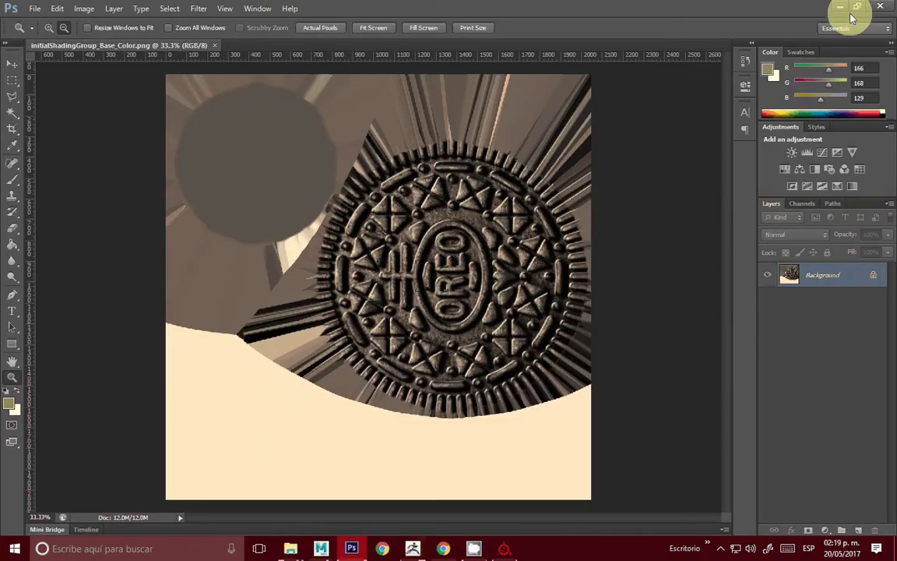
pyautogui.click(842, 8)
pyautogui.moveTo(641, 187)
pyautogui.mouseDown()
pyautogui.moveTo(350, 491)
pyautogui.moveTo(717, 356)
pyautogui.mouseUp()
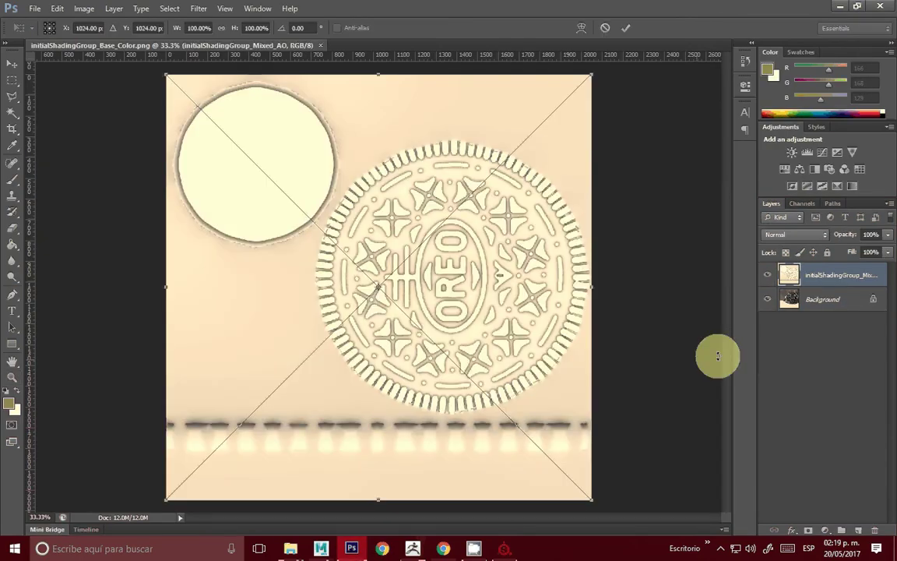
pyautogui.press('Return')
pyautogui.click(791, 234)
pyautogui.click(787, 47)
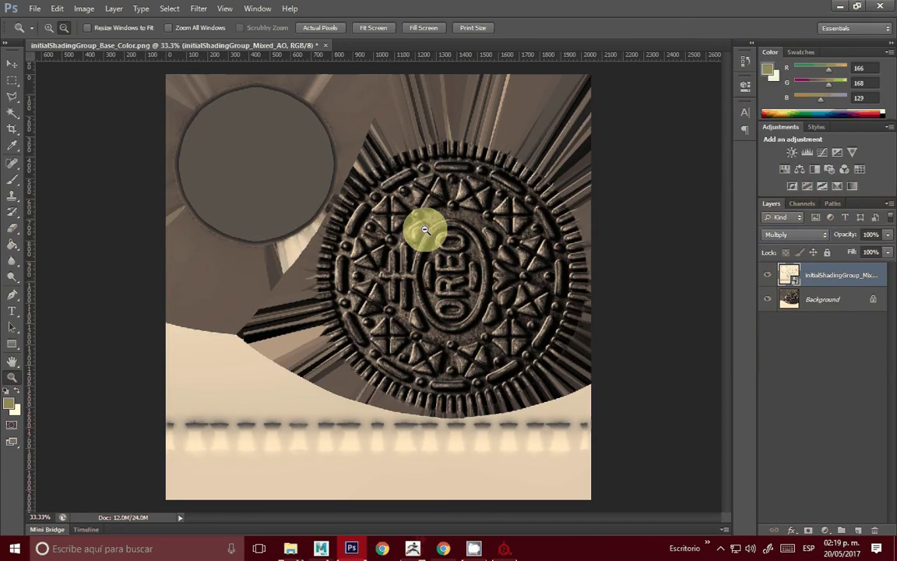
# Save as PNG over initialShadingGroup_Base_Color, then quit Photoshop without re-saving
pyautogui.hotkey('ctrl', 'shift', 's')
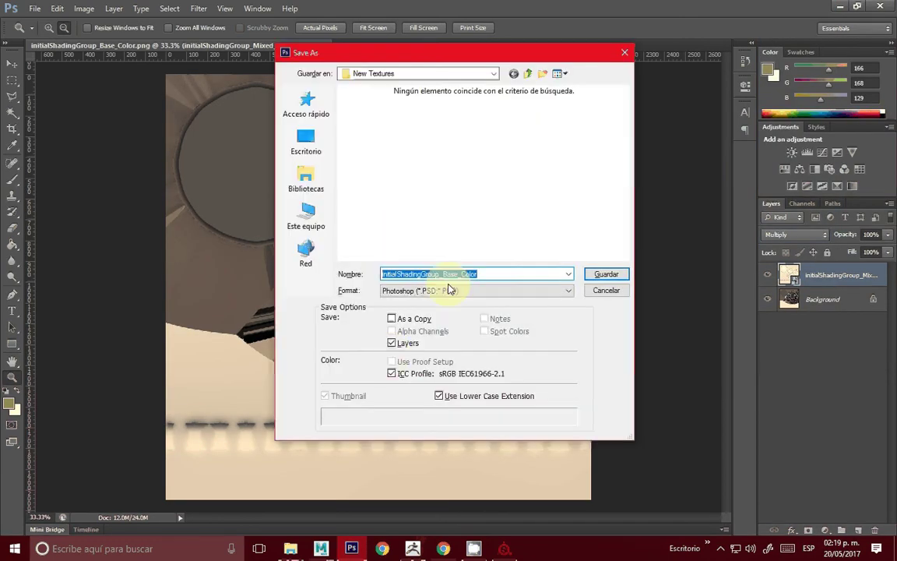
pyautogui.click(449, 289)
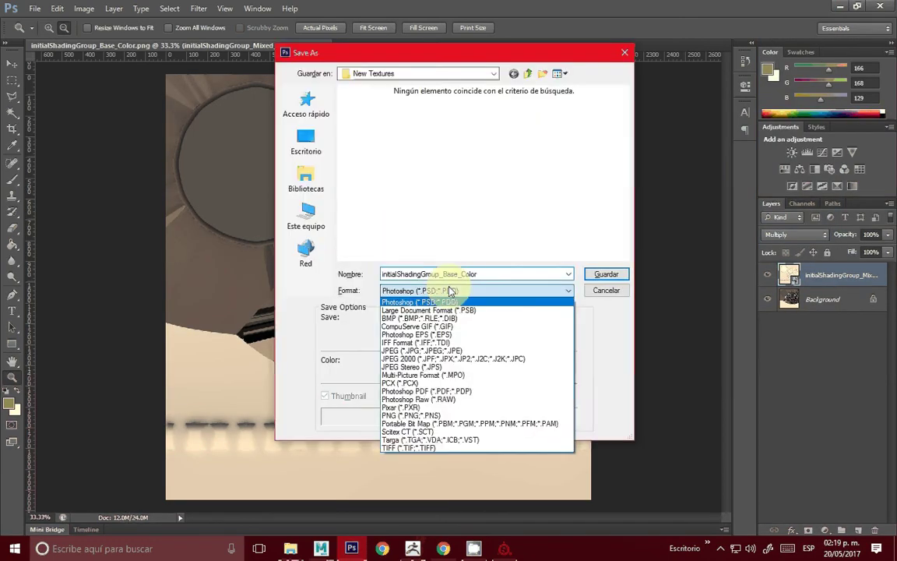
pyautogui.click(416, 416)
pyautogui.click(605, 274)
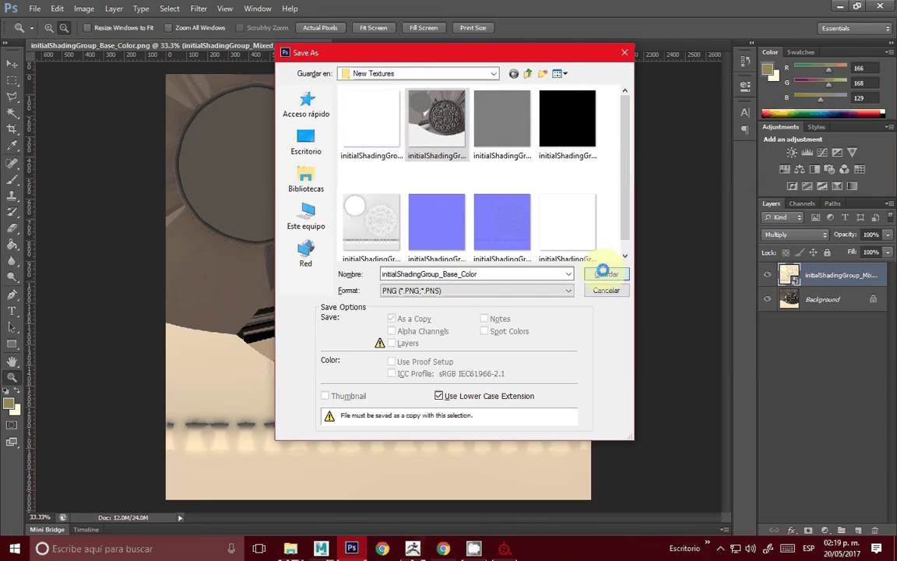
pyautogui.click(434, 209)
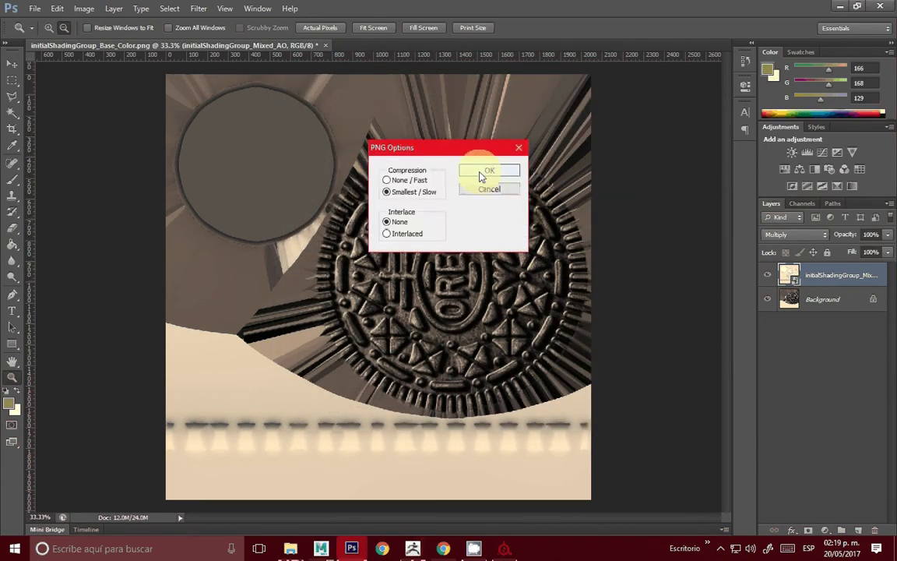
pyautogui.click(481, 171)
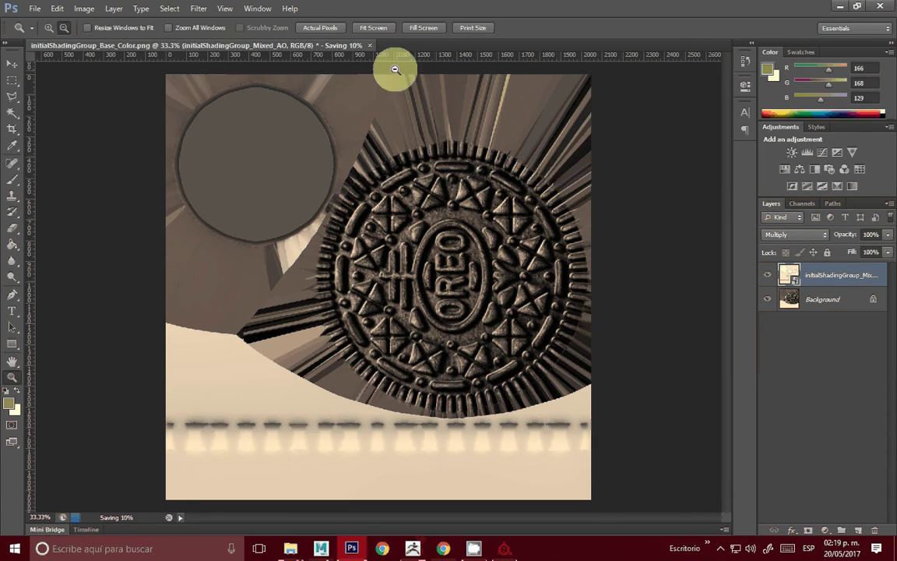
pyautogui.hotkey('ctrl', 'q')
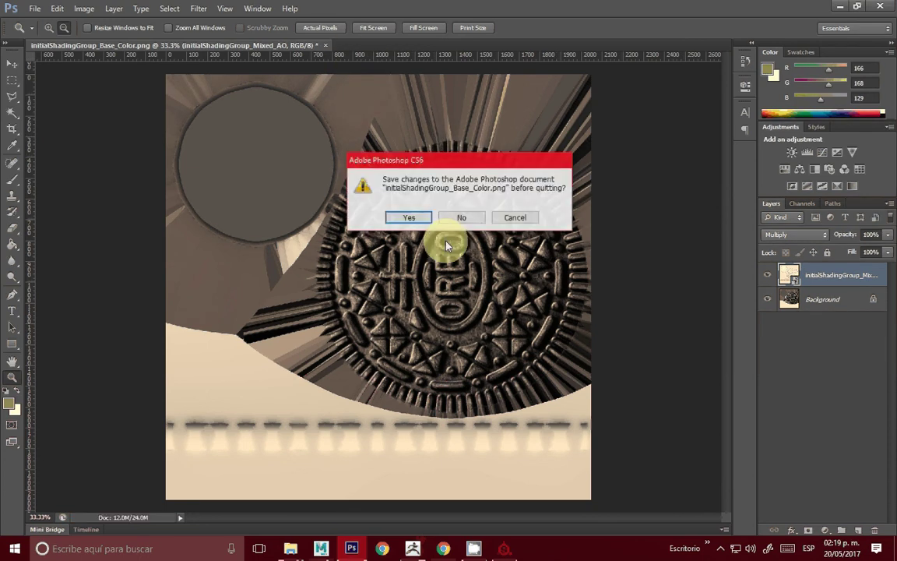
pyautogui.click(461, 217)
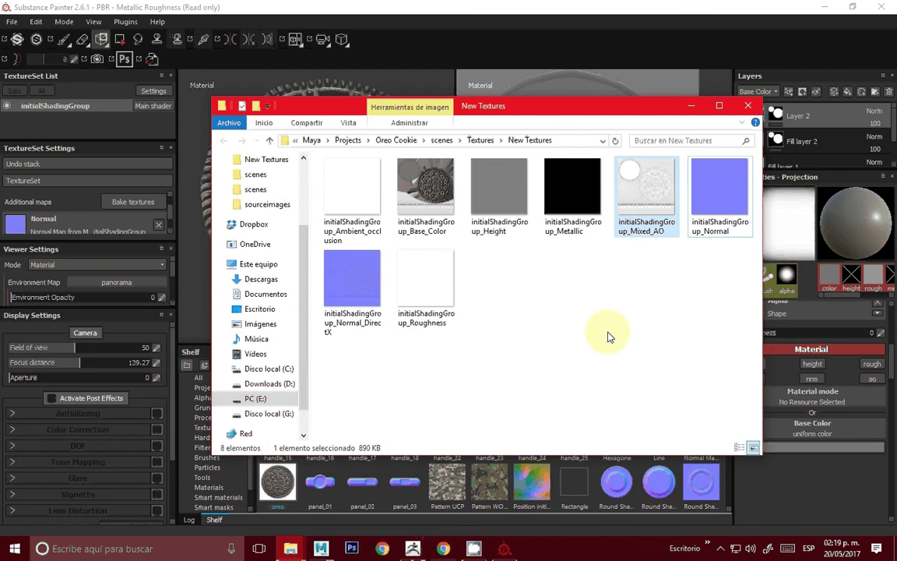
# Delete the Mixed_AO, Height, Normal and Ambient occlusion textures from New Textures
pyautogui.click(653, 265)
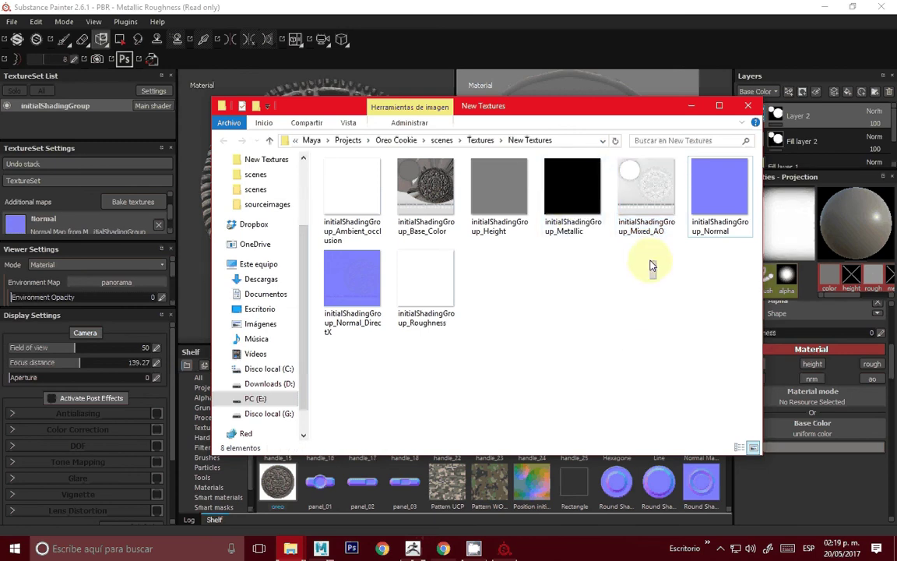
pyautogui.click(642, 191)
pyautogui.press('Delete')
pyautogui.click(497, 315)
pyautogui.click(502, 190)
pyautogui.press('Delete')
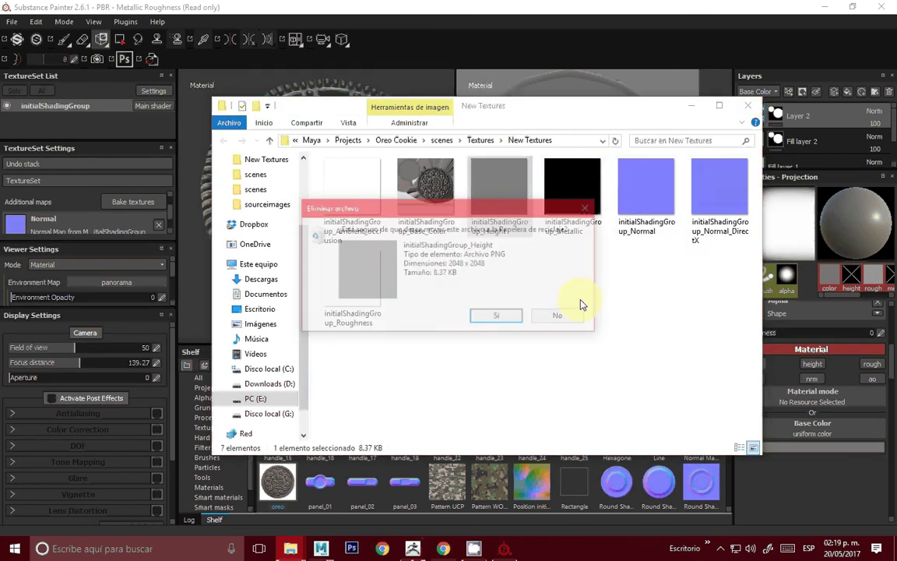
pyautogui.click(497, 314)
pyautogui.click(575, 191)
pyautogui.press('Delete')
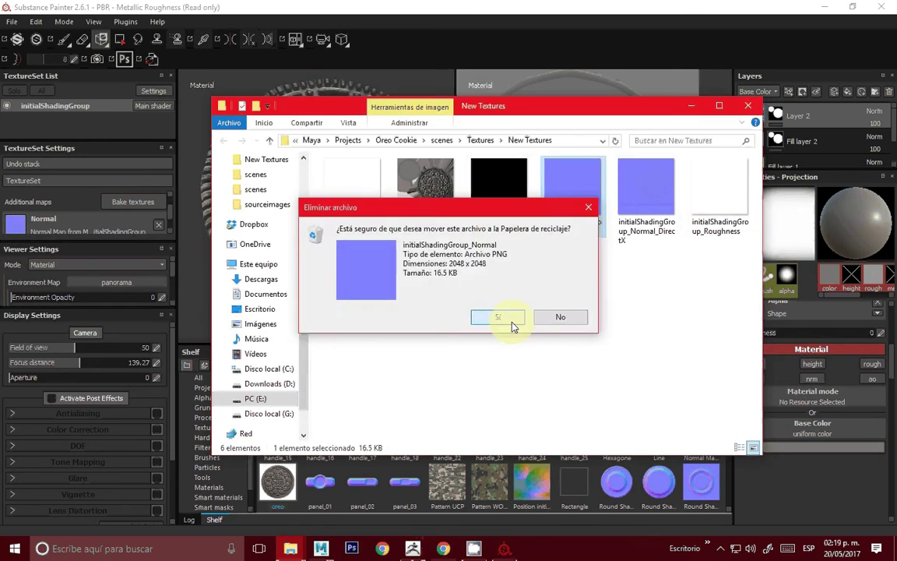
pyautogui.click(514, 324)
pyautogui.click(361, 230)
pyautogui.press('Delete')
pyautogui.click(495, 317)
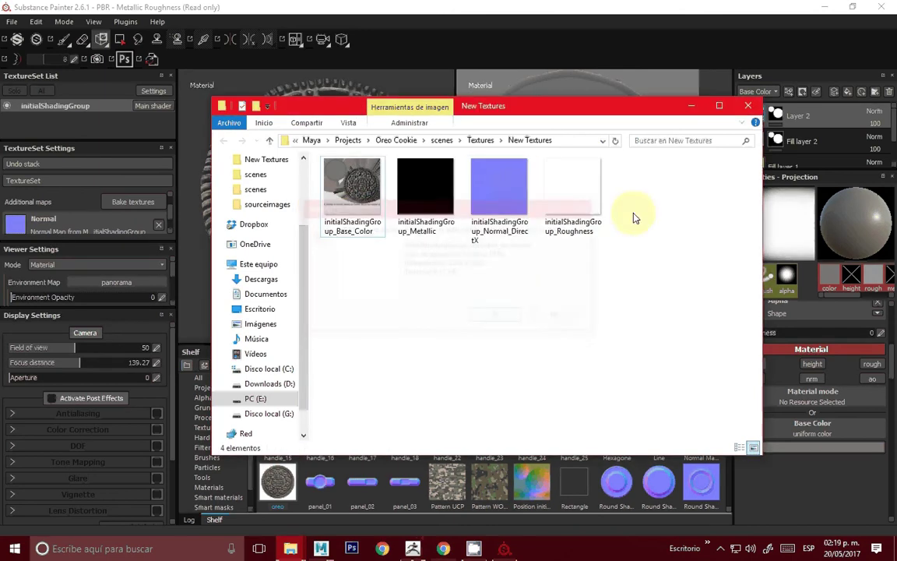
# Close Explorer and Substance Painter, discarding changes, then launch Marmoset Toolbag 3
pyautogui.click(691, 105)
pyautogui.click(881, 6)
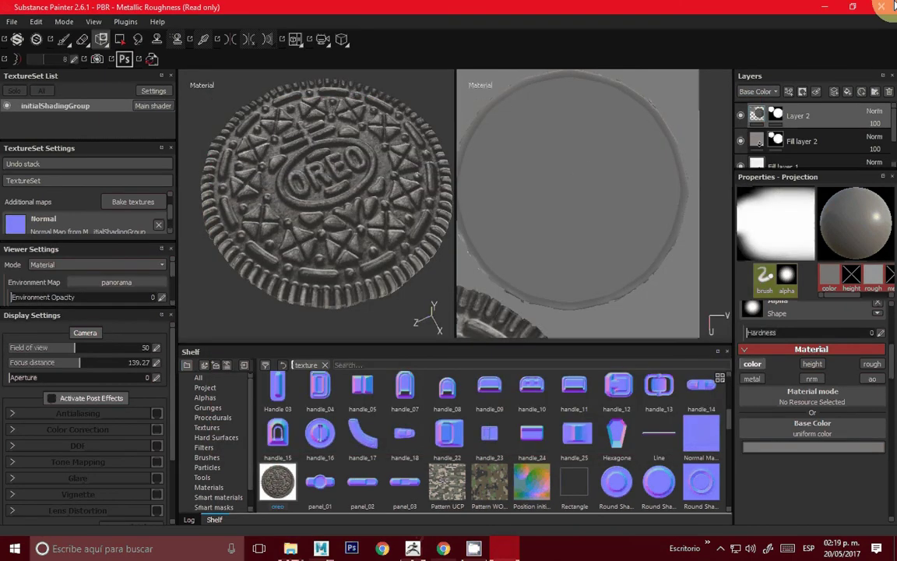
pyautogui.click(445, 294)
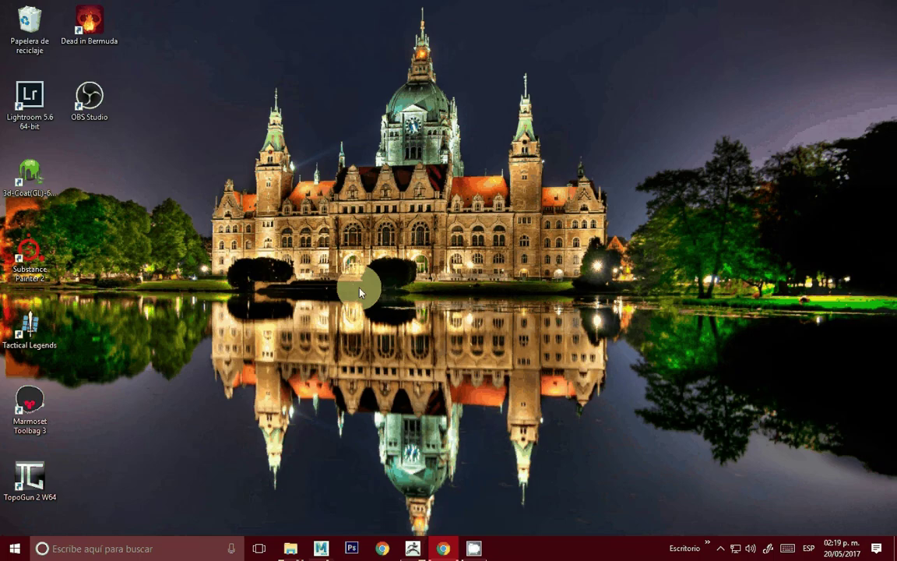
pyautogui.click(42, 424)
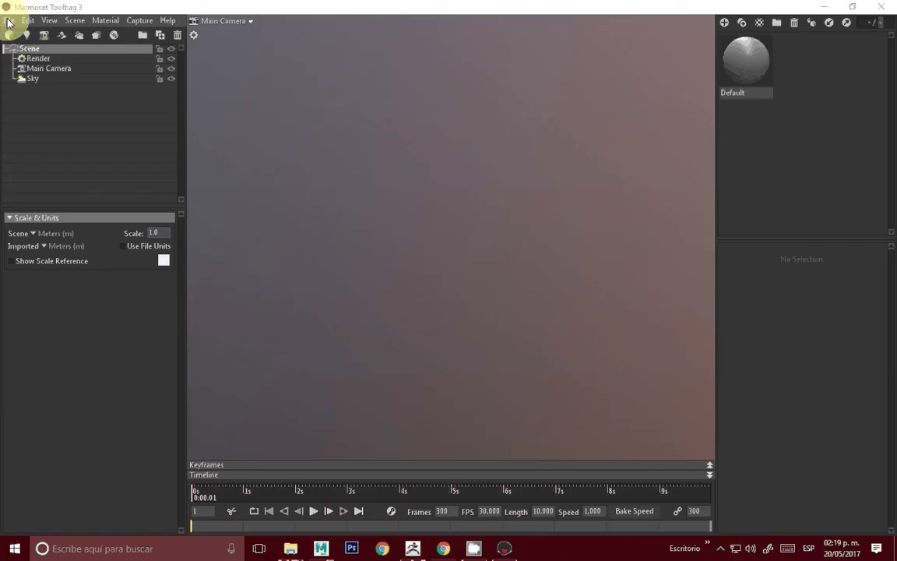
pyautogui.click(9, 20)
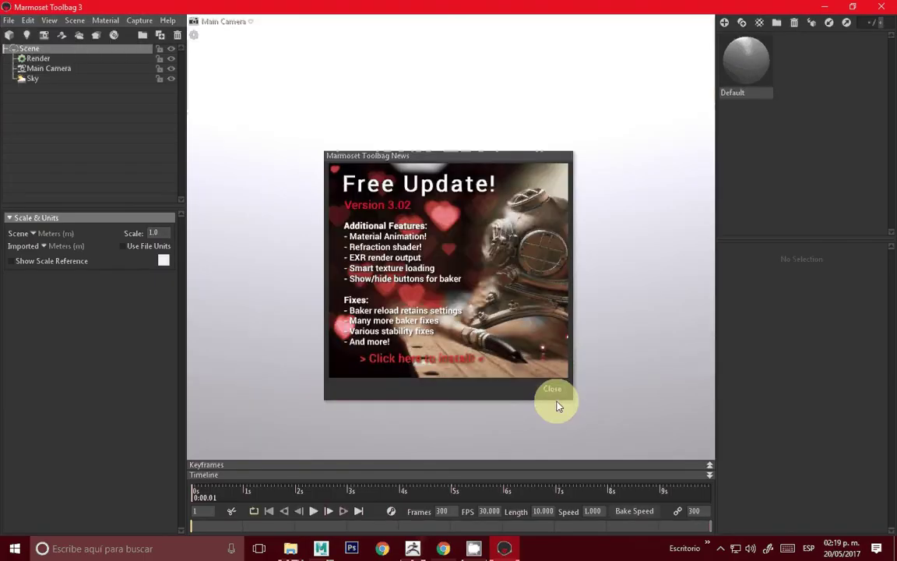
# Dismiss the update notice and import the Oreo 02 Low model from the scenes folder
pyautogui.click(555, 397)
pyautogui.click(9, 20)
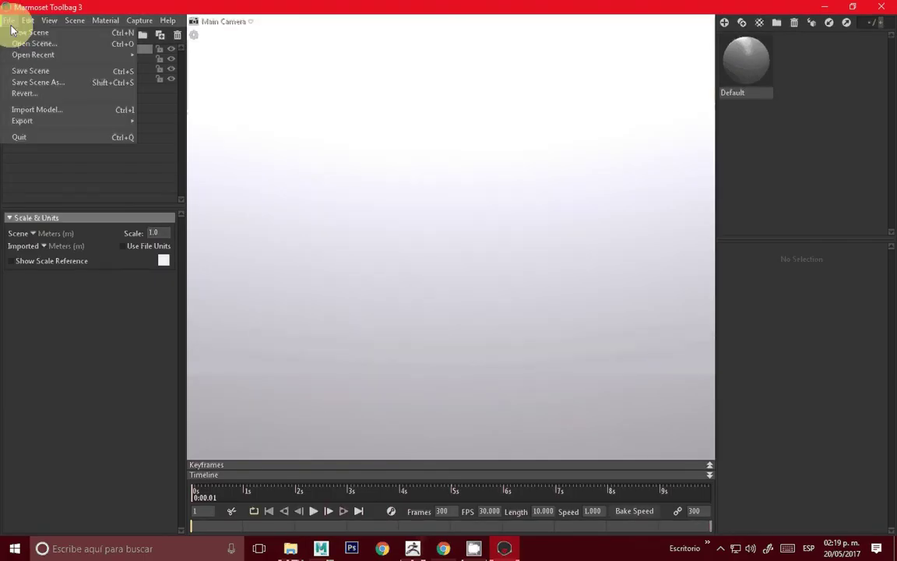
pyautogui.click(25, 109)
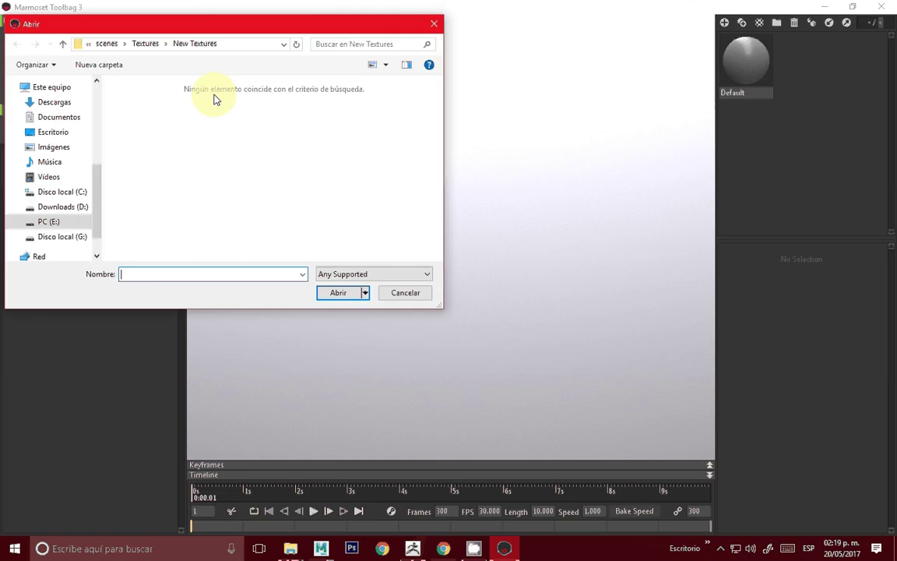
pyautogui.click(144, 49)
pyautogui.click(166, 44)
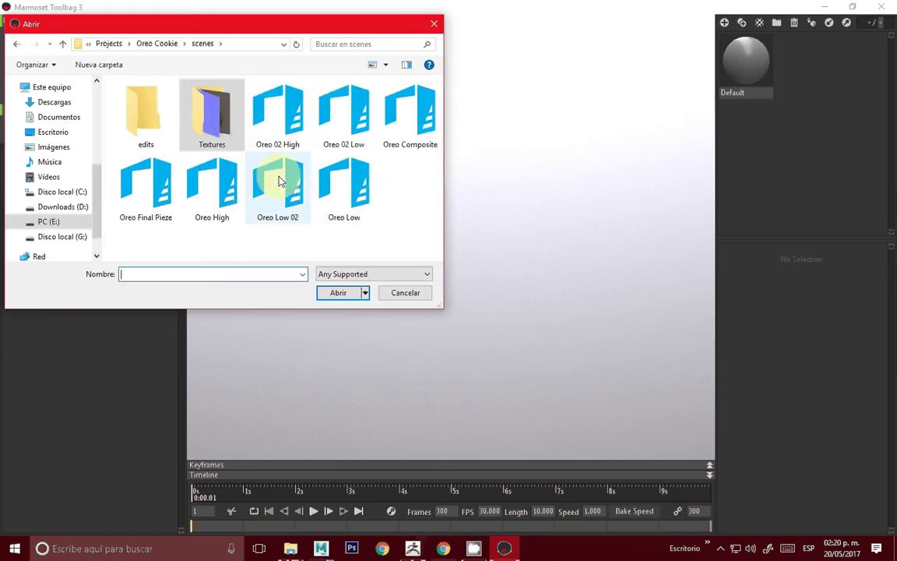
pyautogui.click(352, 111)
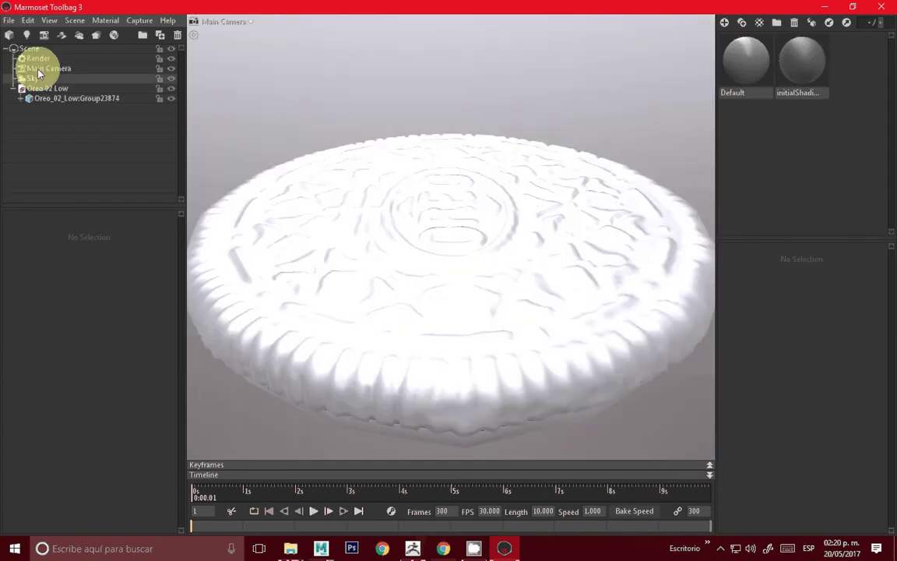
# Apply a warm brown interior sky preset and view the cookie from lower
pyautogui.click(33, 78)
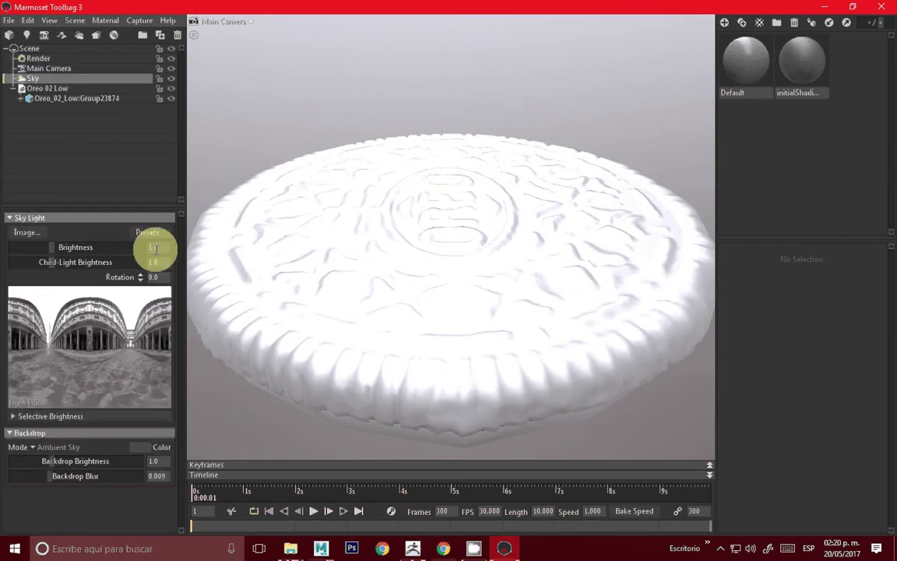
pyautogui.click(150, 232)
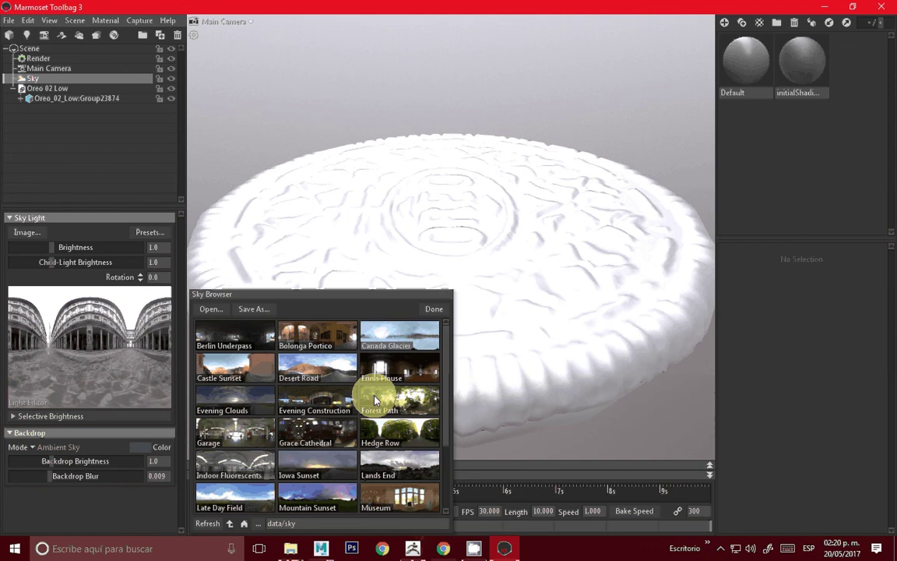
pyautogui.click(382, 367)
pyautogui.click(398, 473)
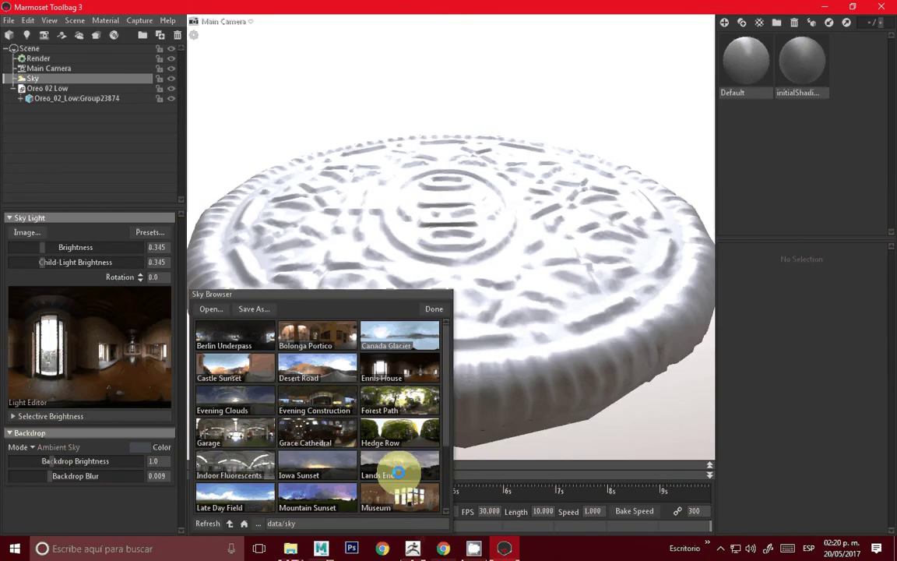
pyautogui.click(431, 312)
pyautogui.moveTo(567, 327); pyautogui.dragTo(824, 50)
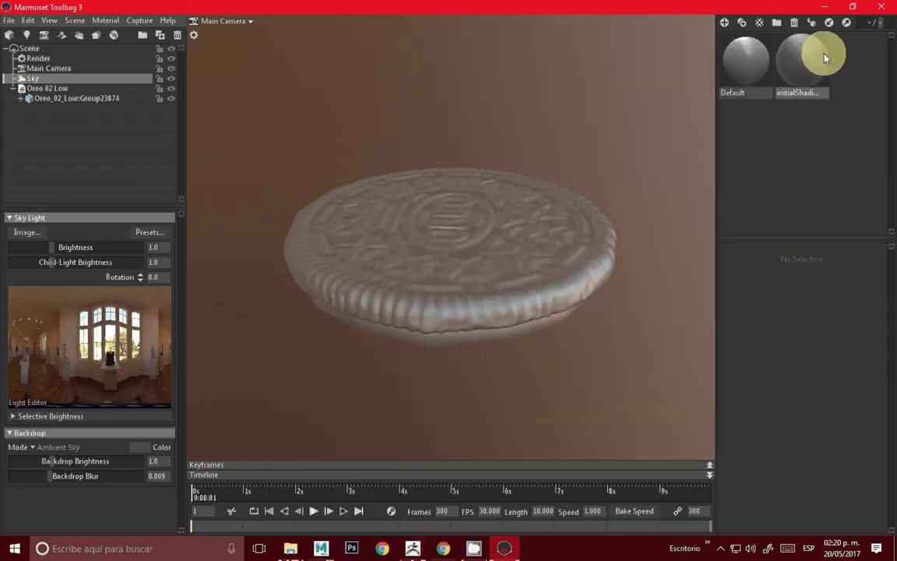
# Assign an Unreal 4 Template material to Oreo 02 Low with Oreo Normal Map, Flip Y on
pyautogui.click(777, 29)
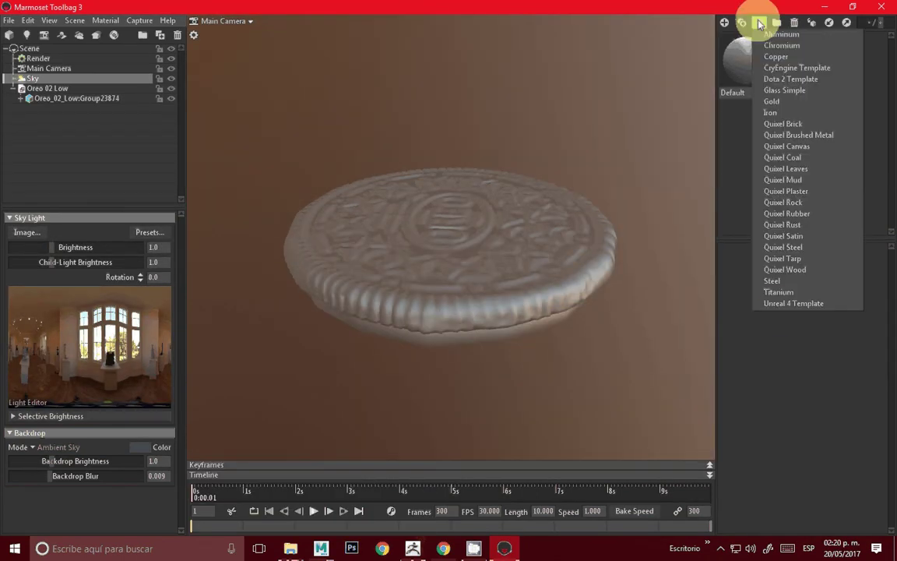
pyautogui.click(775, 304)
pyautogui.click(46, 88)
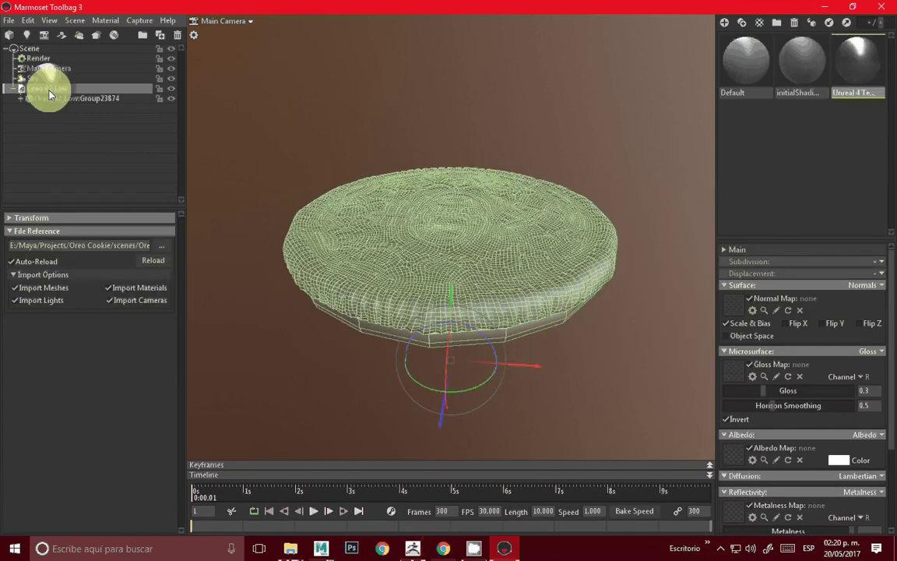
pyautogui.click(850, 92)
pyautogui.click(736, 303)
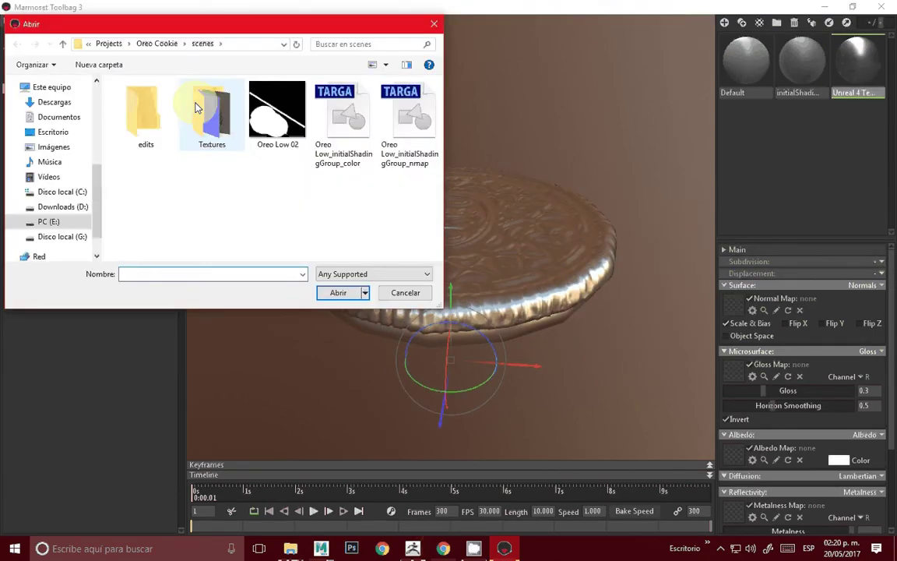
pyautogui.doubleClick(208, 109)
pyautogui.doubleClick(303, 118)
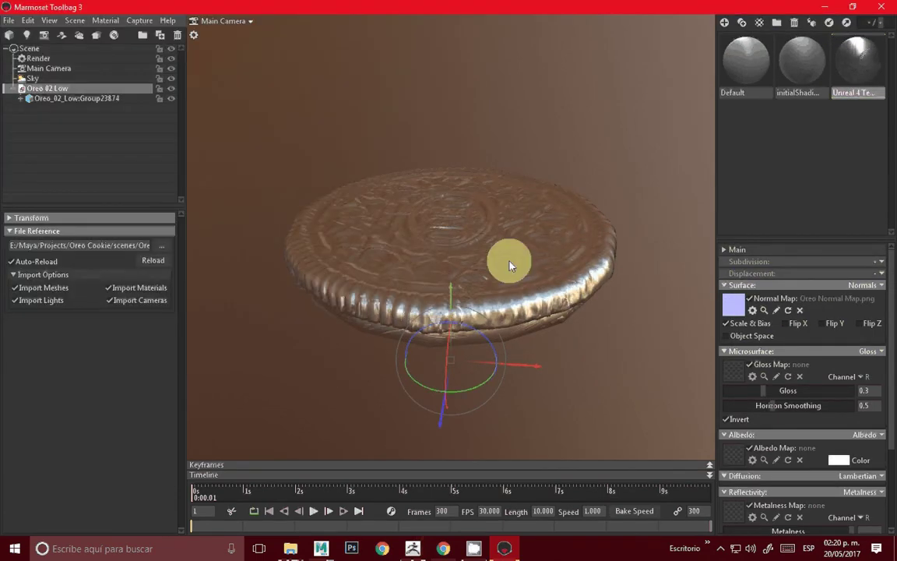
pyautogui.scroll(3, 545, 317)
pyautogui.click(835, 325)
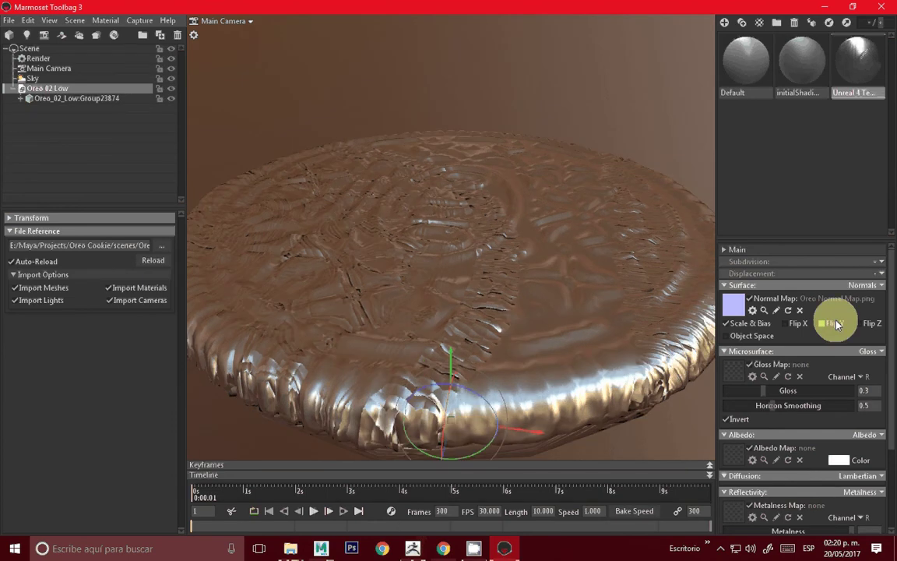
# Delete the Unreal 4 material and switch to Maya
pyautogui.click(857, 69)
pyautogui.press('Delete')
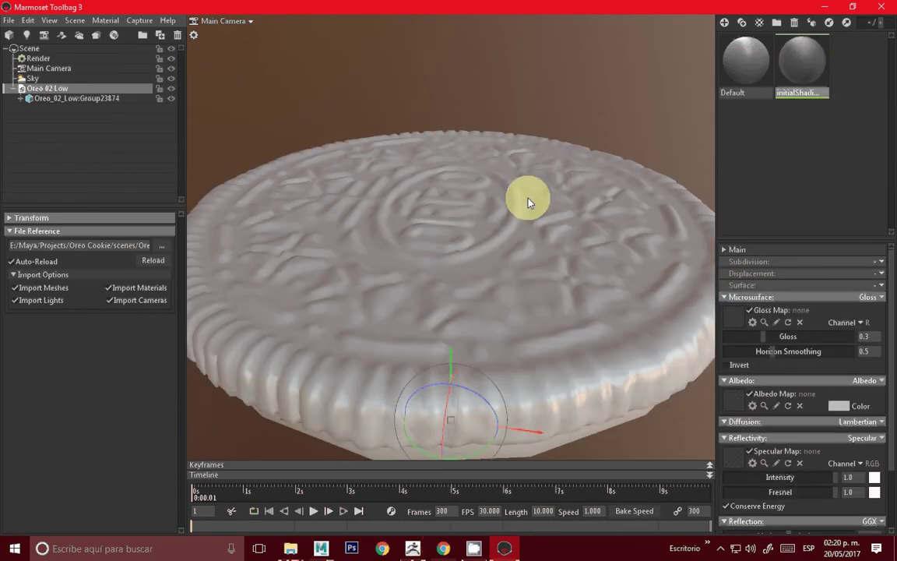
pyautogui.click(326, 549)
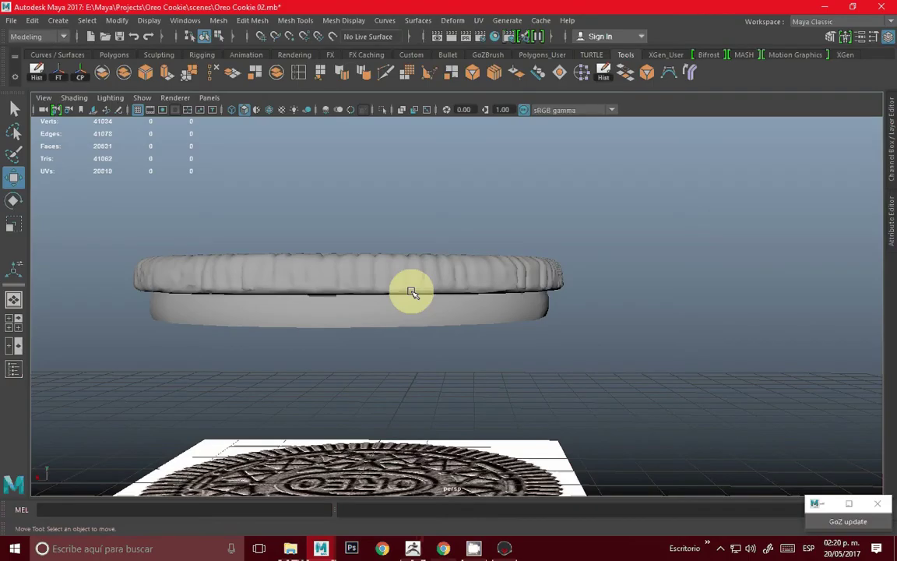
# Select the cookie mesh in Maya and inspect its UV layout
pyautogui.click(411, 290)
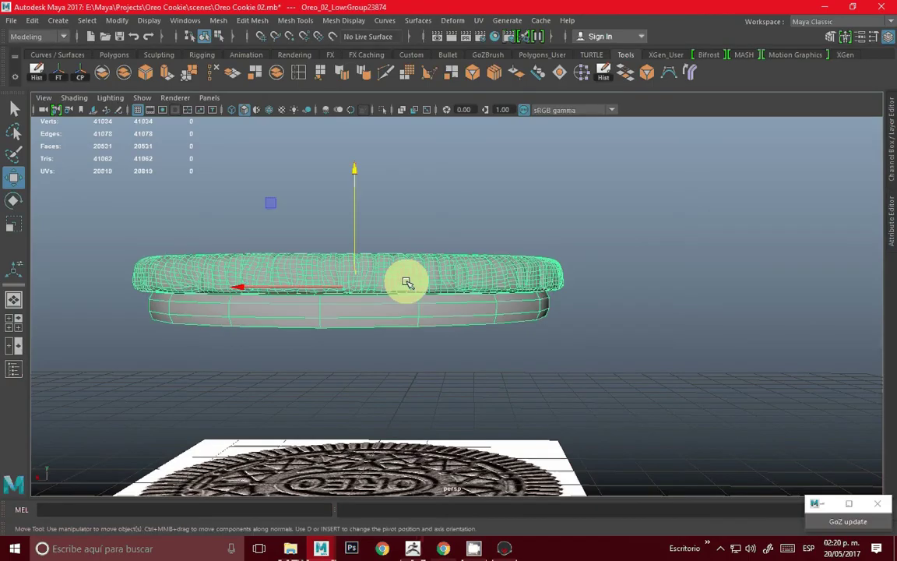
pyautogui.click(483, 21)
pyautogui.click(502, 49)
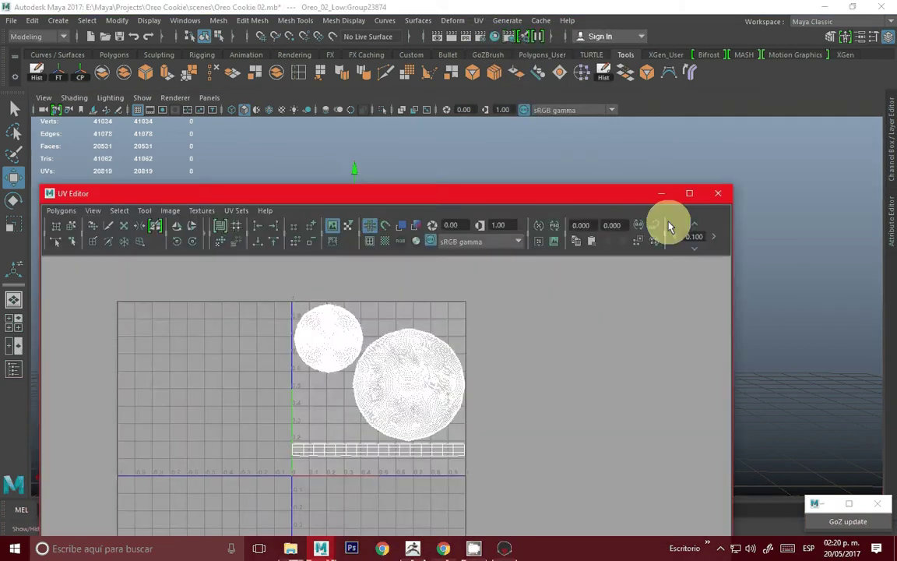
pyautogui.click(717, 192)
# Delete the old Oreo 02 Low cookie from the Toolbag scene
pyautogui.click(504, 548)
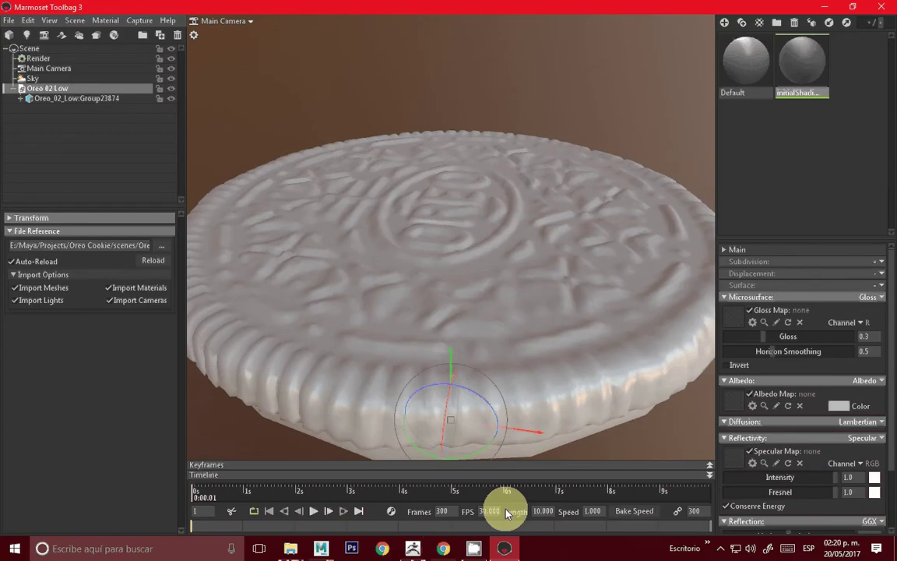
pyautogui.click(57, 89)
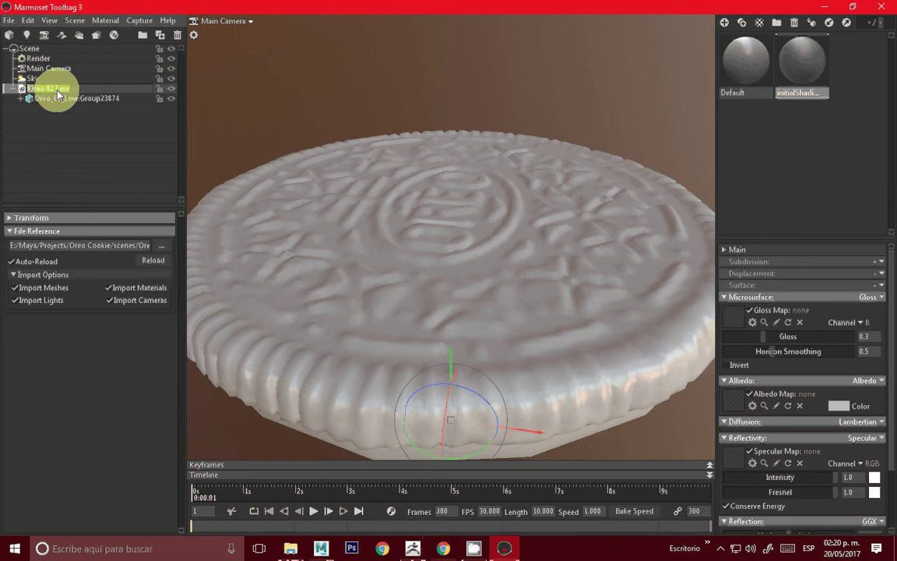
pyautogui.moveTo(59, 89); pyautogui.dragTo(50, 100)
pyautogui.press('Delete')
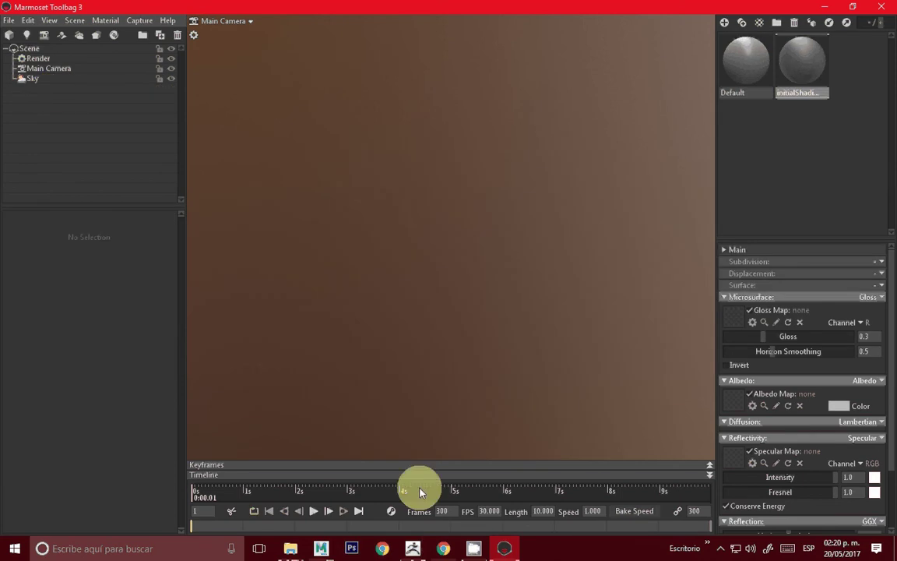
# Export the selected cookie from Maya, overwriting Oreo 02 Low.OBJ
pyautogui.click(321, 549)
pyautogui.click(12, 20)
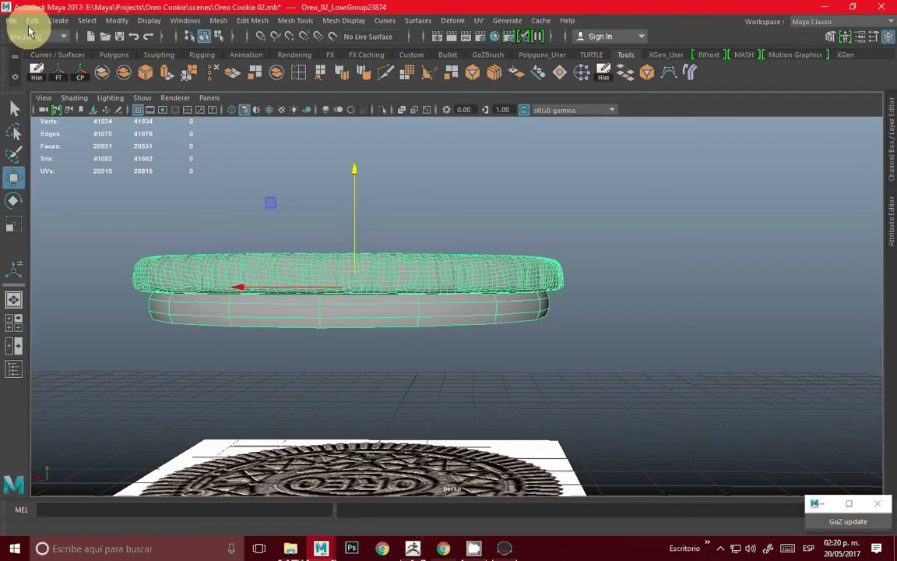
pyautogui.click(45, 183)
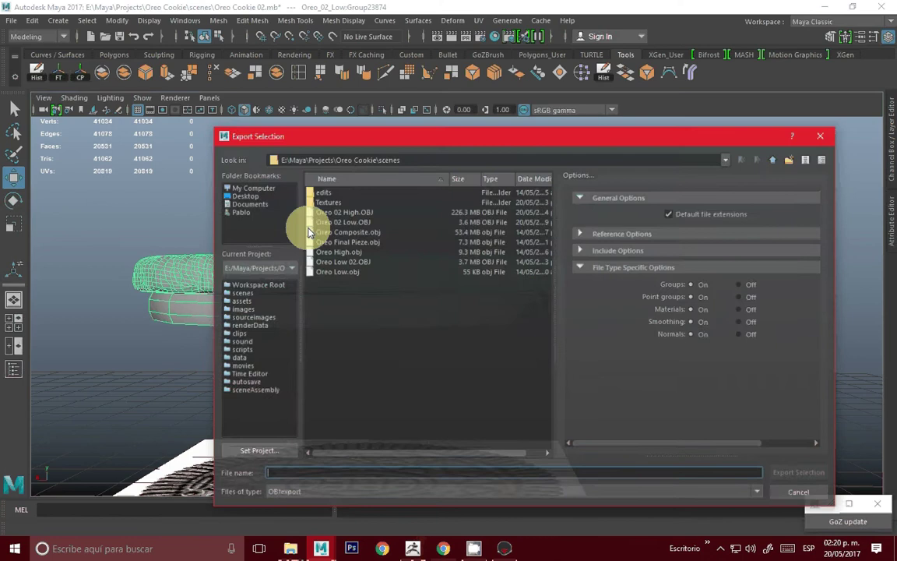
pyautogui.click(343, 221)
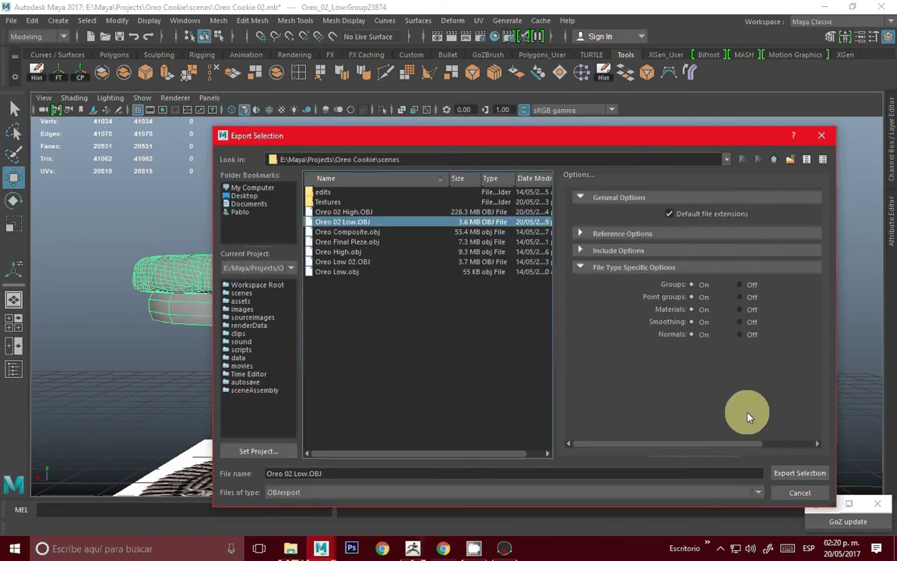
pyautogui.click(787, 471)
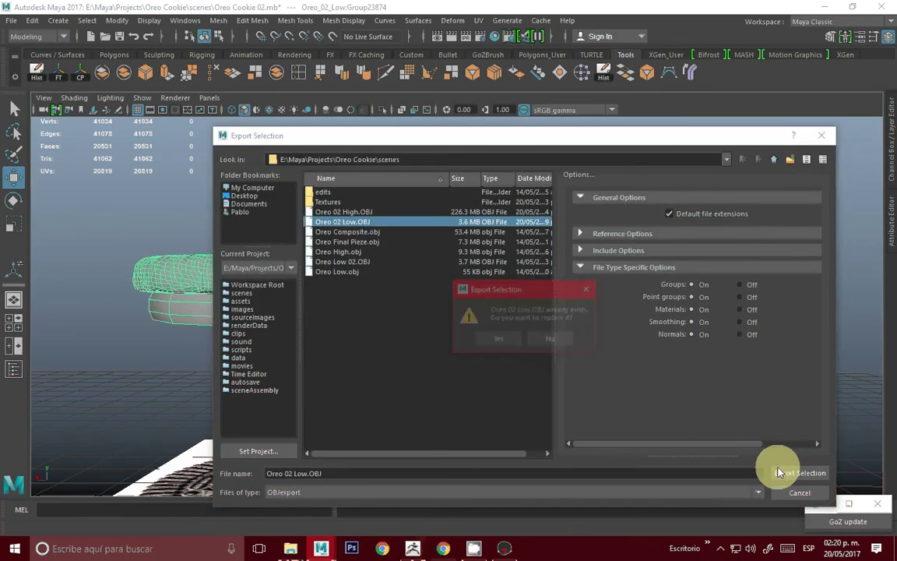
pyautogui.click(500, 339)
pyautogui.click(504, 548)
pyautogui.click(9, 20)
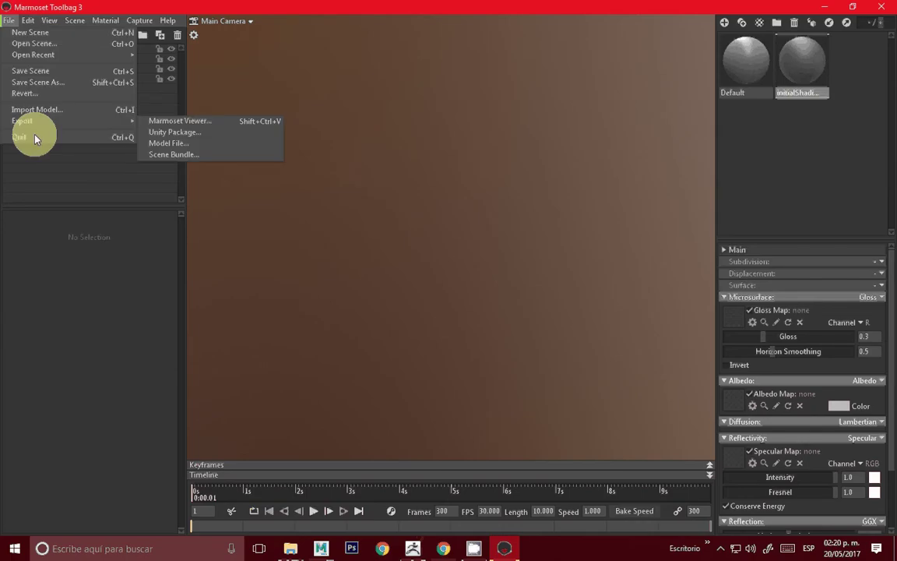
# Import the re-exported Oreo 02 Low model from the scenes folder
pyautogui.click(33, 113)
pyautogui.click(161, 44)
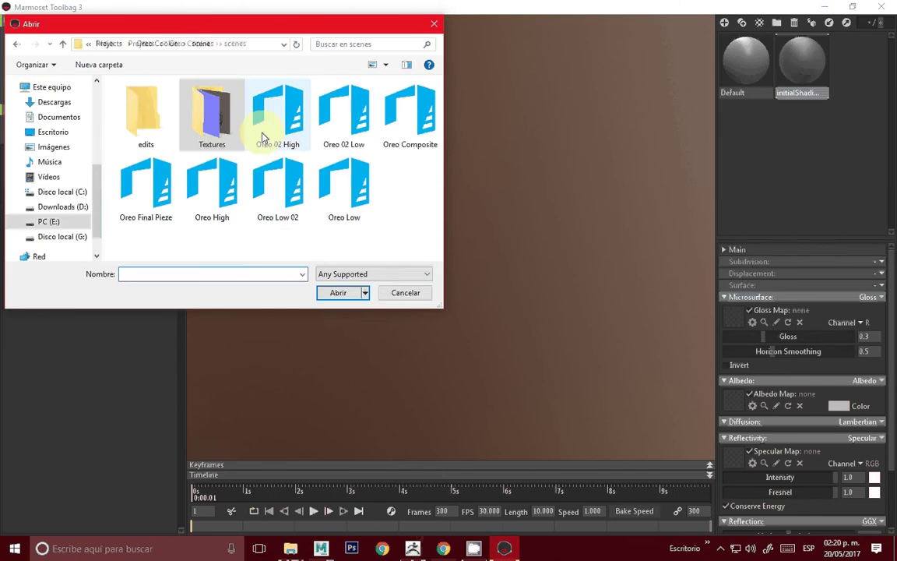
pyautogui.doubleClick(343, 113)
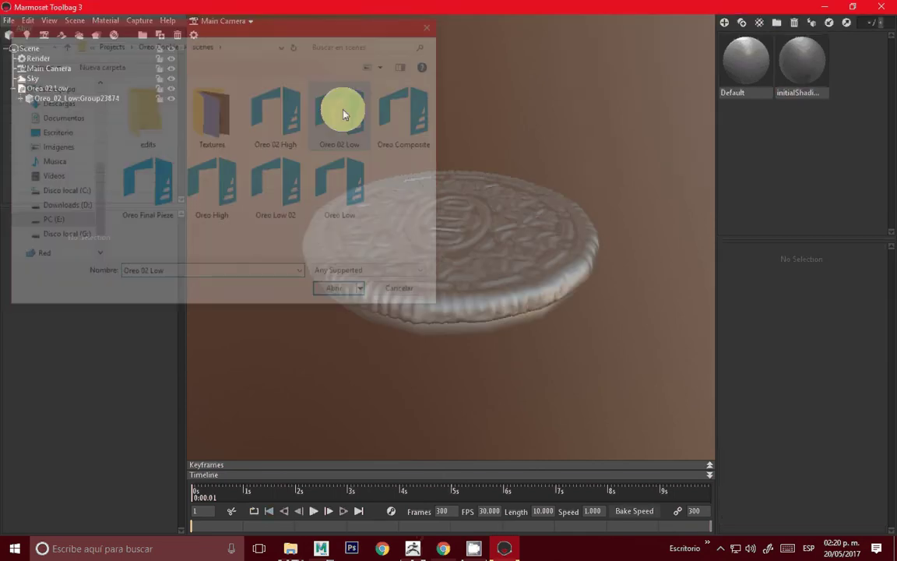
# Add an Unreal 4 template material using Oreo Normal Map.png as its normal map
pyautogui.click(761, 23)
pyautogui.click(789, 301)
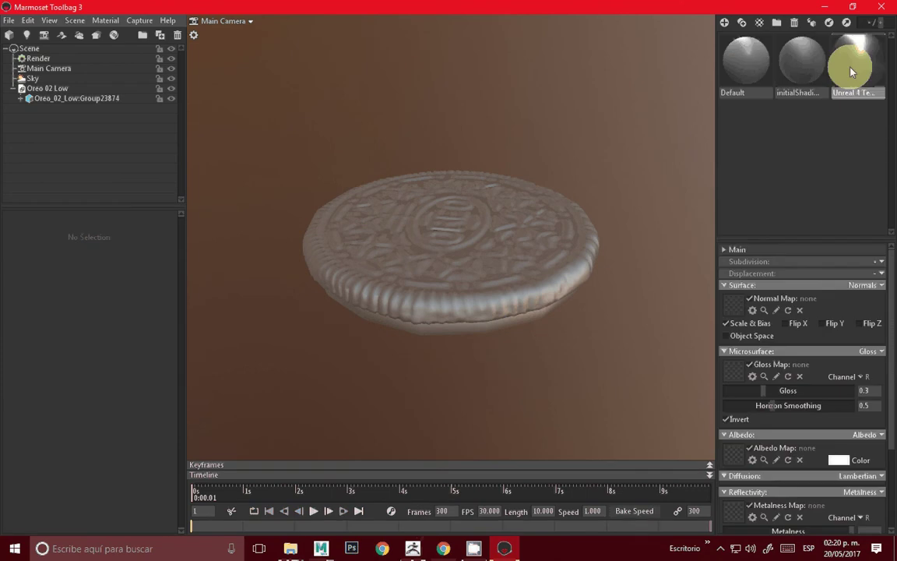
pyautogui.click(795, 316)
pyautogui.doubleClick(211, 110)
pyautogui.doubleClick(290, 111)
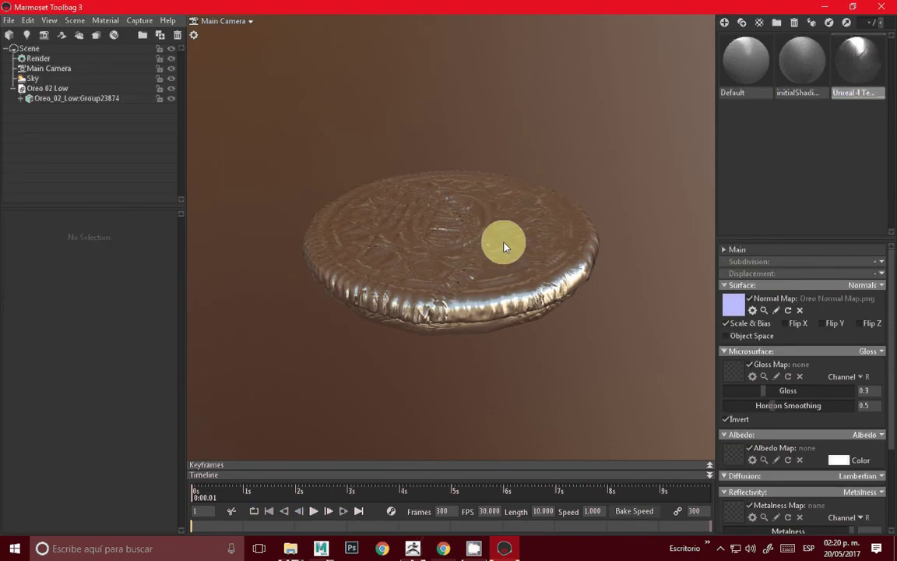
pyautogui.moveTo(534, 212)
pyautogui.mouseDown()
pyautogui.moveTo(575, 416)
pyautogui.moveTo(531, 263)
pyautogui.mouseUp()
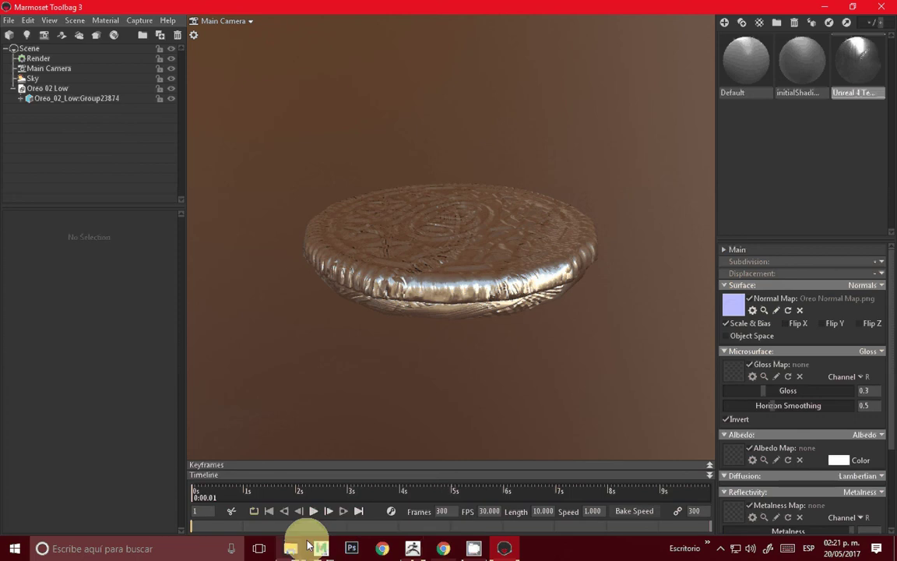
pyautogui.moveTo(321, 548)
pyautogui.click(371, 506)
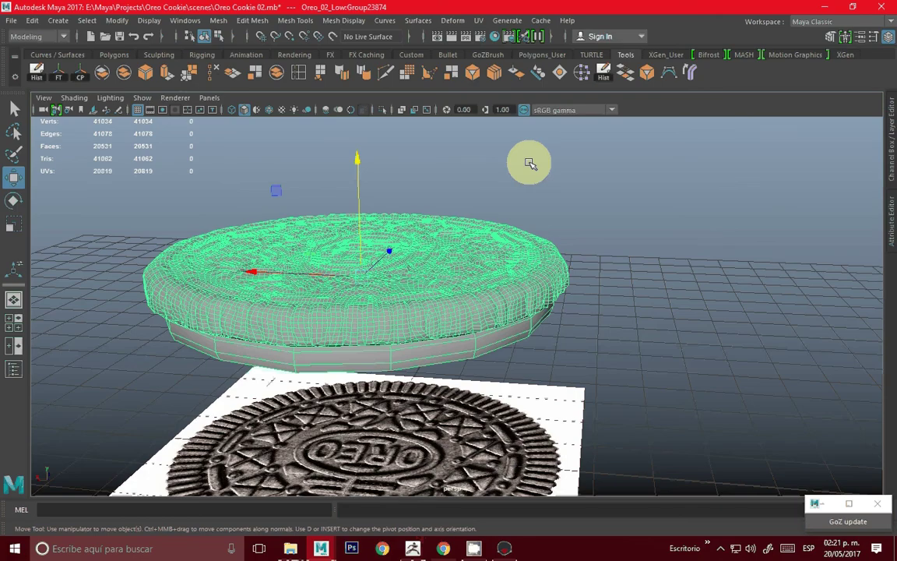
pyautogui.click(475, 21)
pyautogui.click(519, 49)
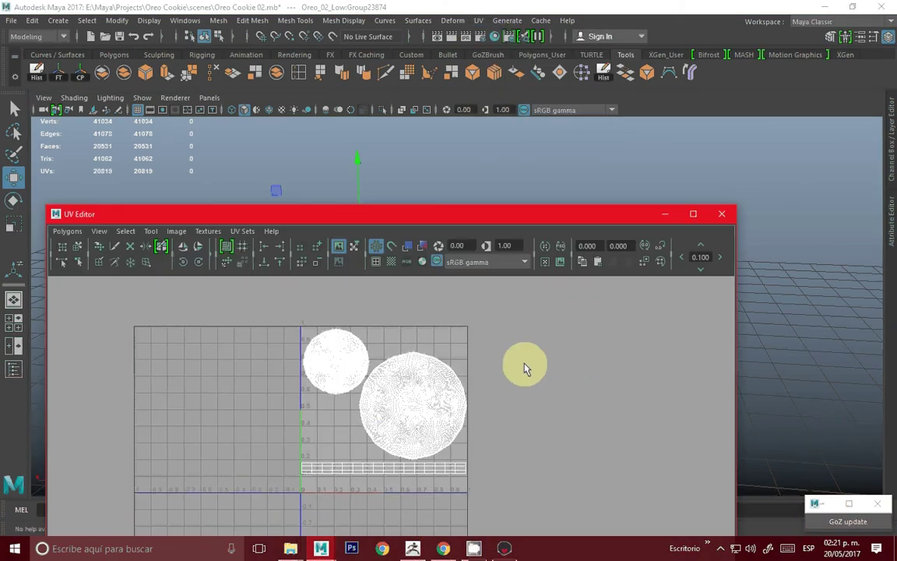
pyautogui.moveTo(290, 549)
pyautogui.click(326, 508)
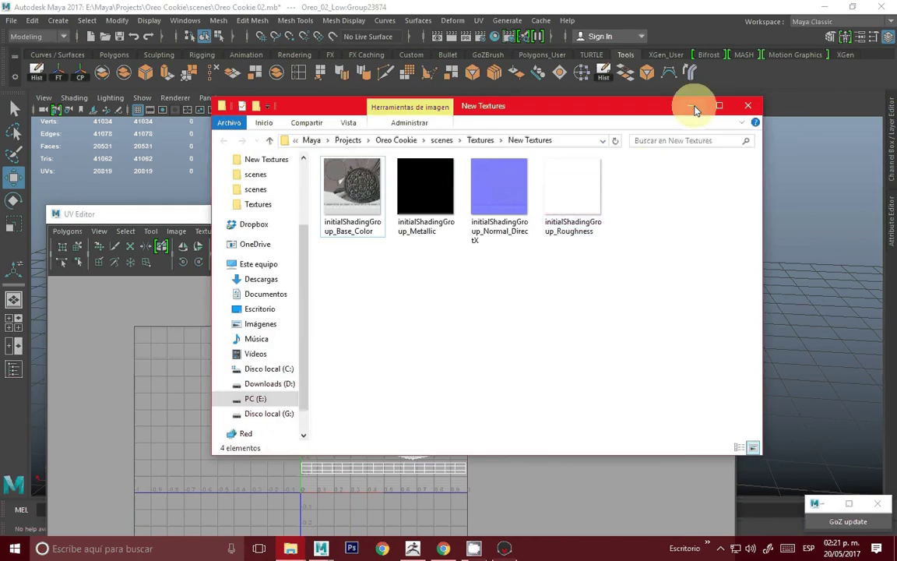
pyautogui.click(693, 106)
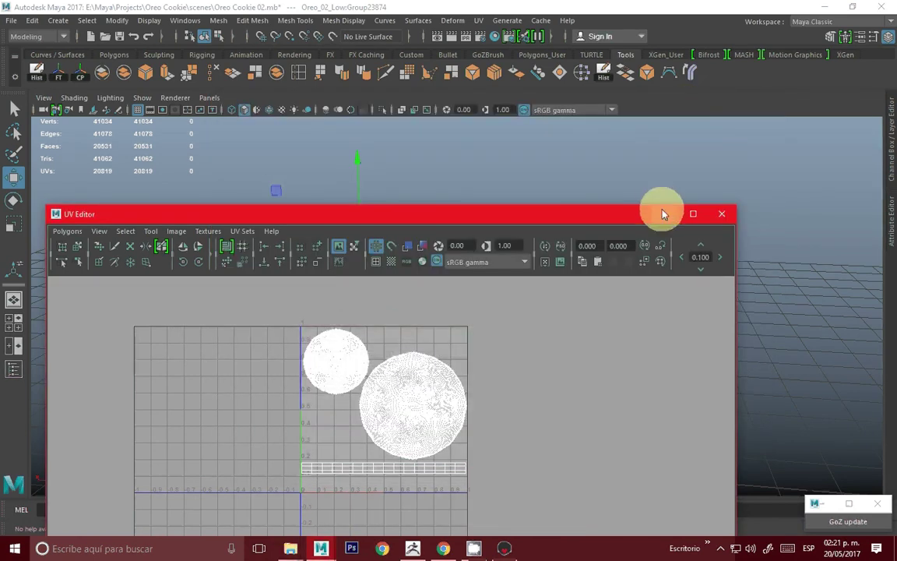
pyautogui.click(290, 549)
pyautogui.click(350, 506)
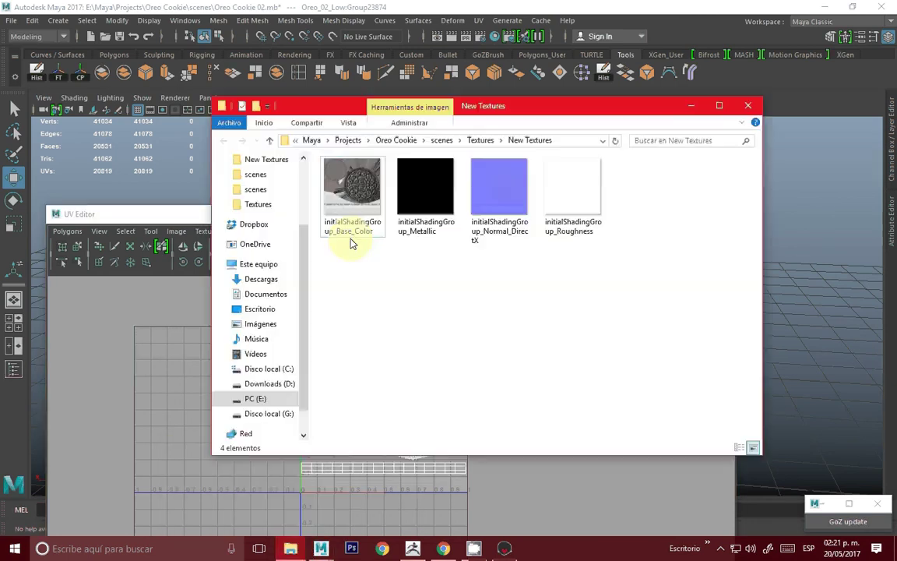
pyautogui.doubleClick(343, 187)
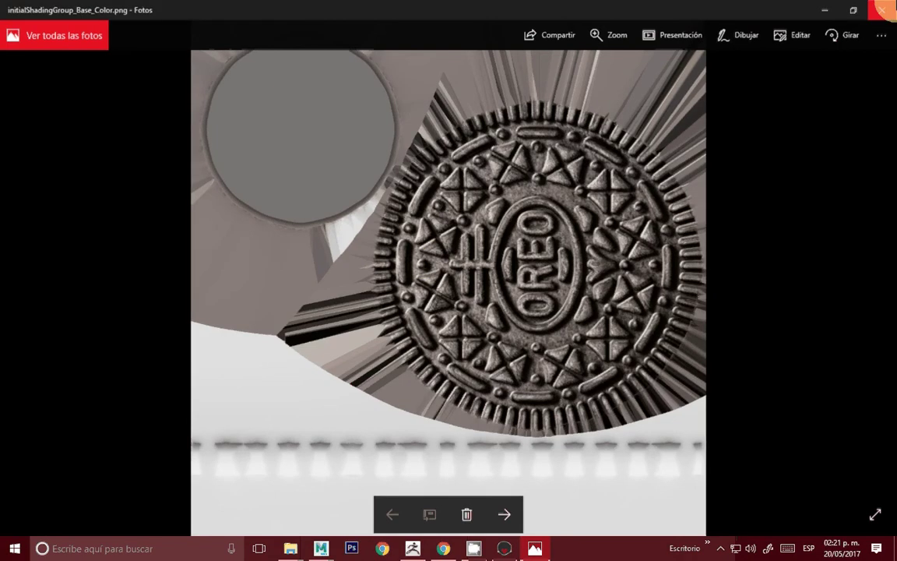
pyautogui.click(882, 9)
pyautogui.click(691, 110)
pyautogui.click(667, 213)
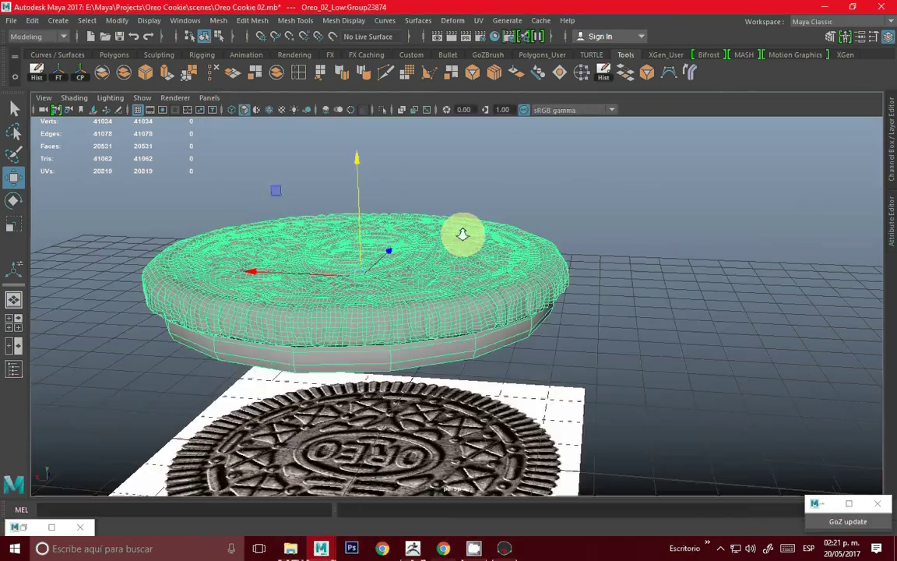
# Assign a new Lambert material to the top cookie and add a file texture node to its colour
pyautogui.keyDown('alt'); pyautogui.moveTo(462, 233); pyautogui.dragTo(530, 234); pyautogui.keyUp('alt')
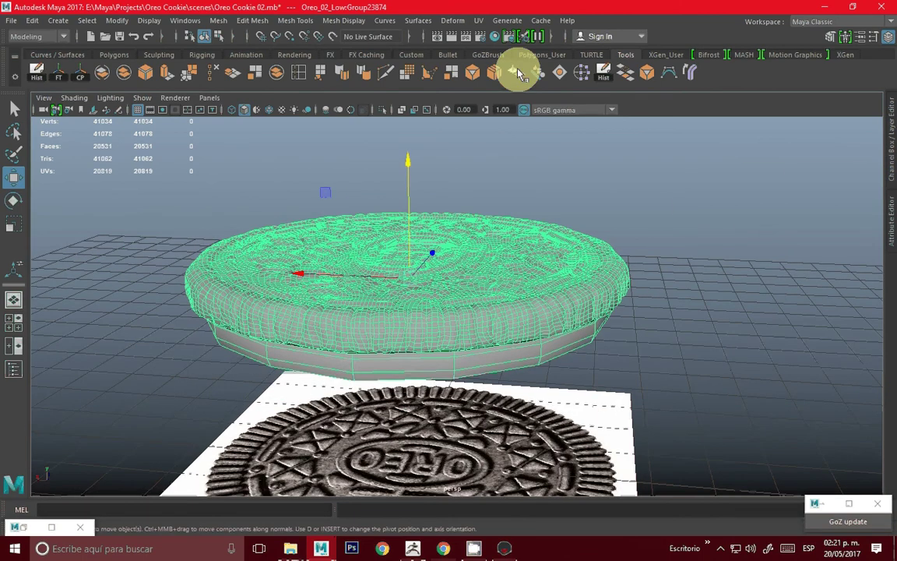
pyautogui.moveTo(767, 189); pyautogui.dragTo(783, 528, button='right')
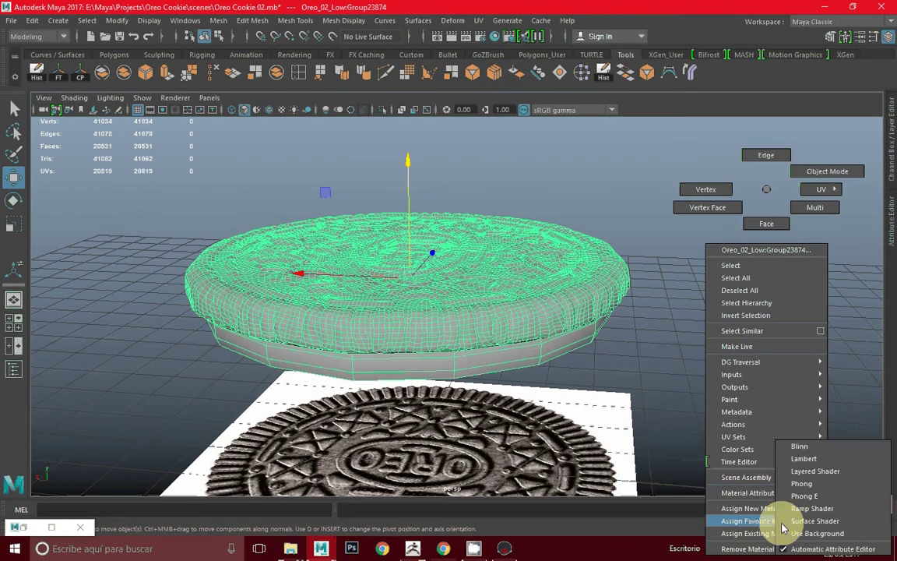
pyautogui.click(872, 459)
pyautogui.click(890, 158)
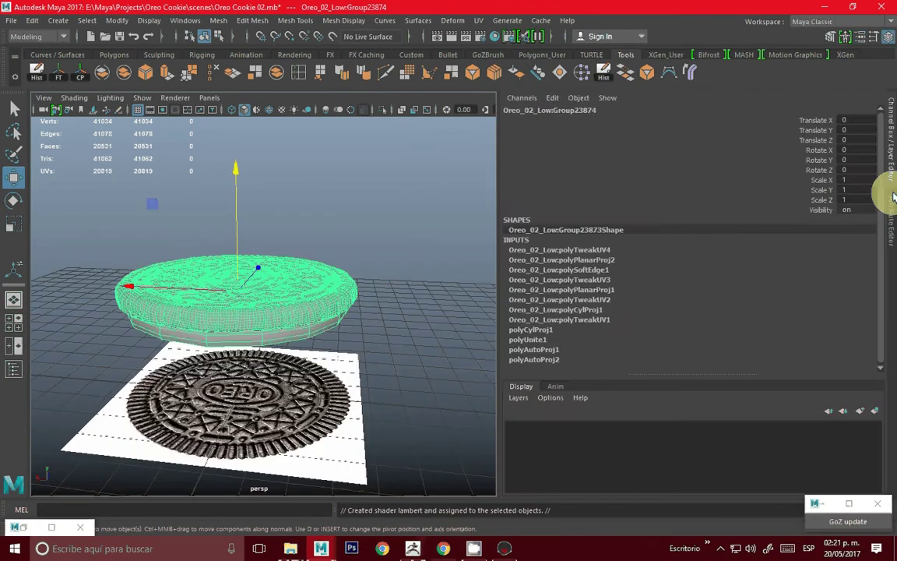
pyautogui.click(891, 211)
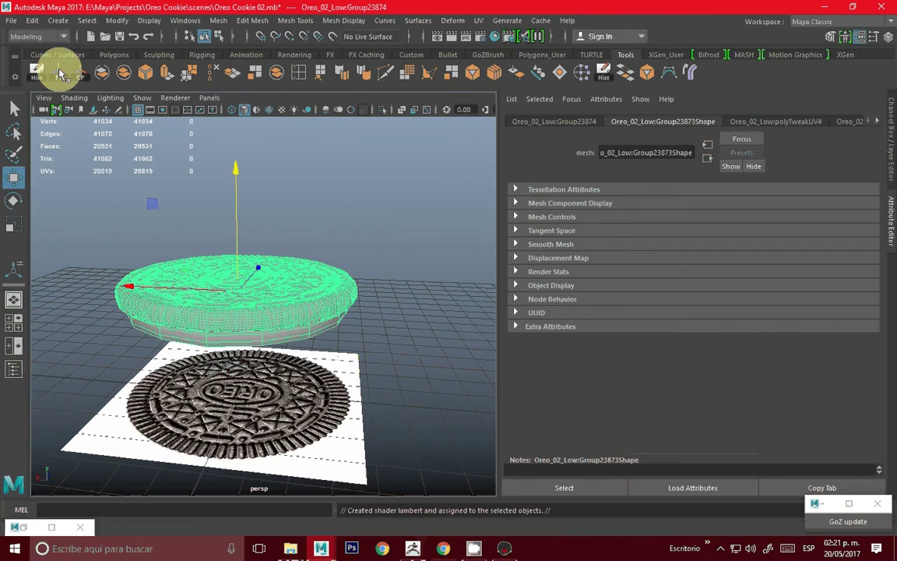
pyautogui.click(771, 120)
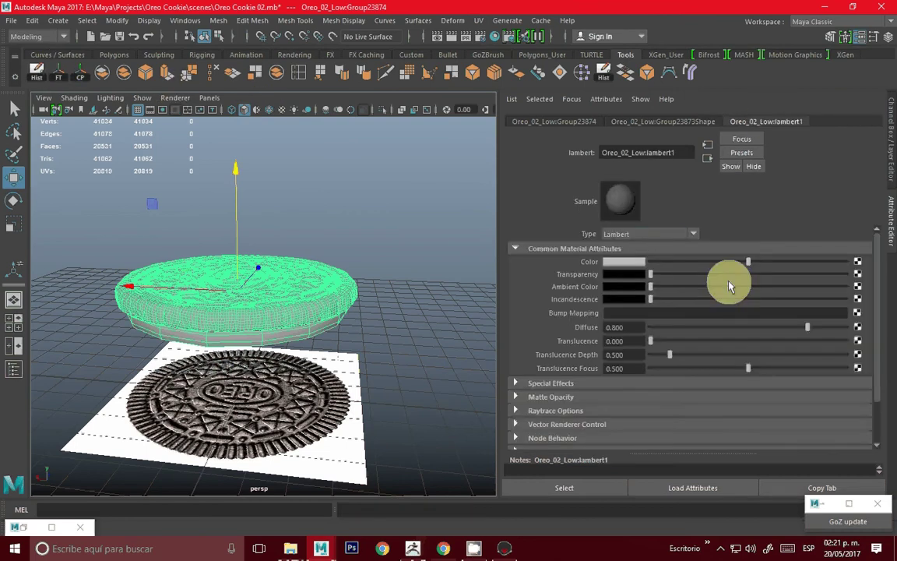
pyautogui.click(857, 262)
pyautogui.click(413, 292)
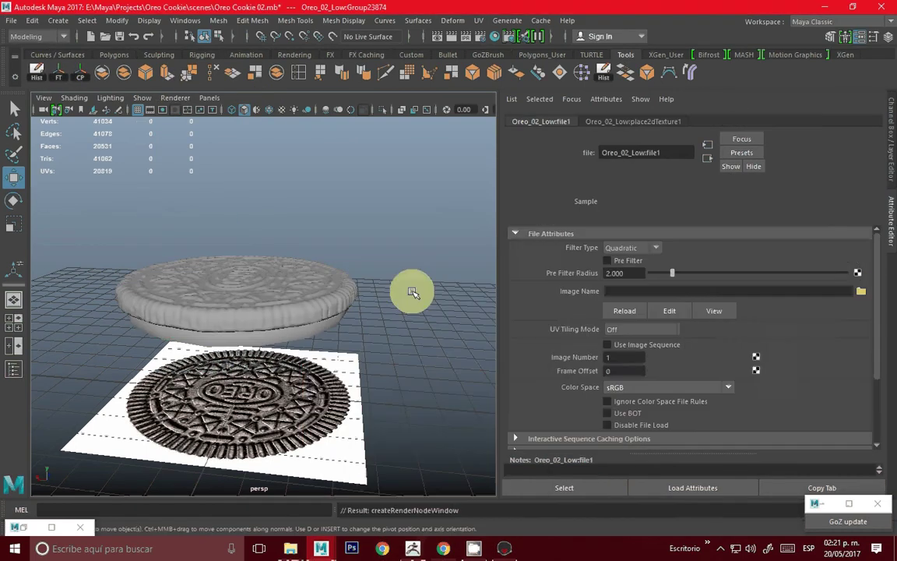
# Load initialShadingGroup_Base_Color.png from Textures/New Textures and view the cookie with textured display
pyautogui.click(860, 290)
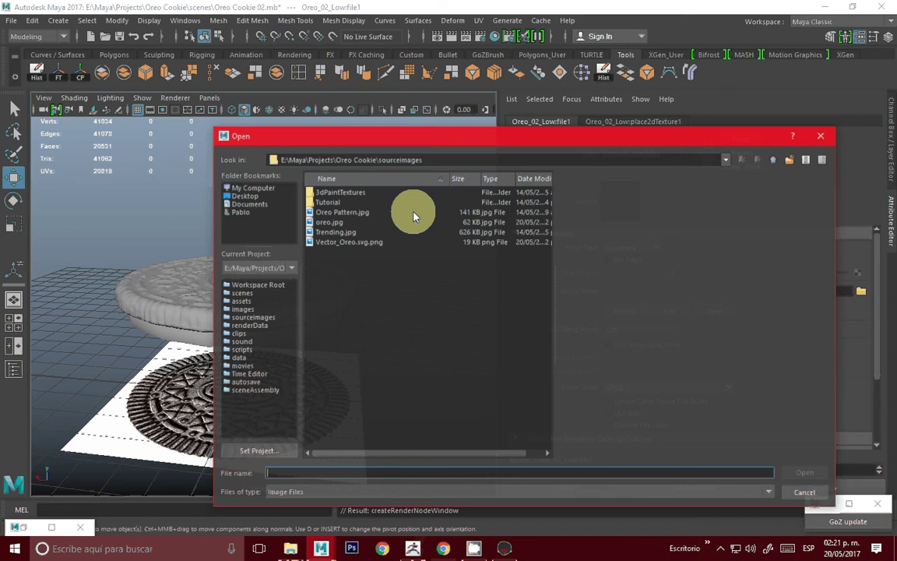
pyautogui.click(778, 161)
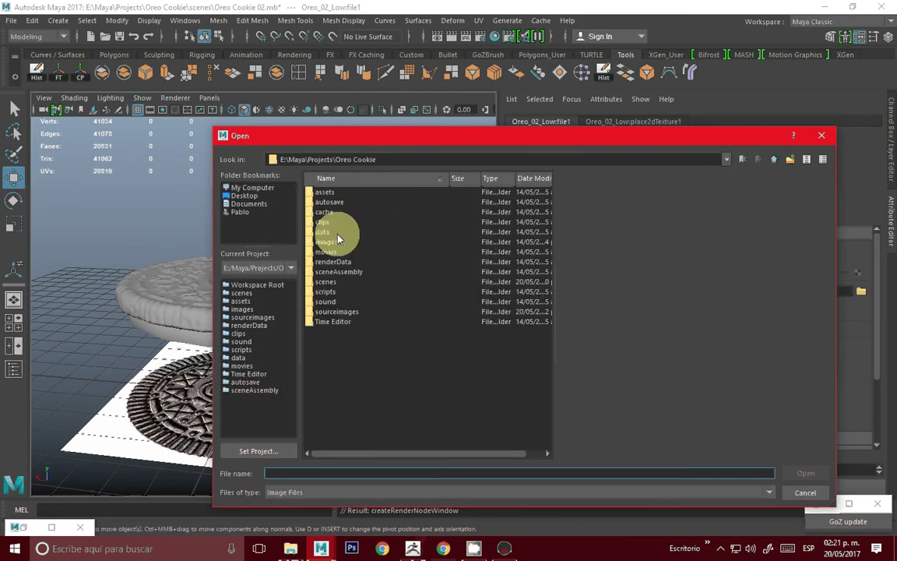
pyautogui.click(329, 283)
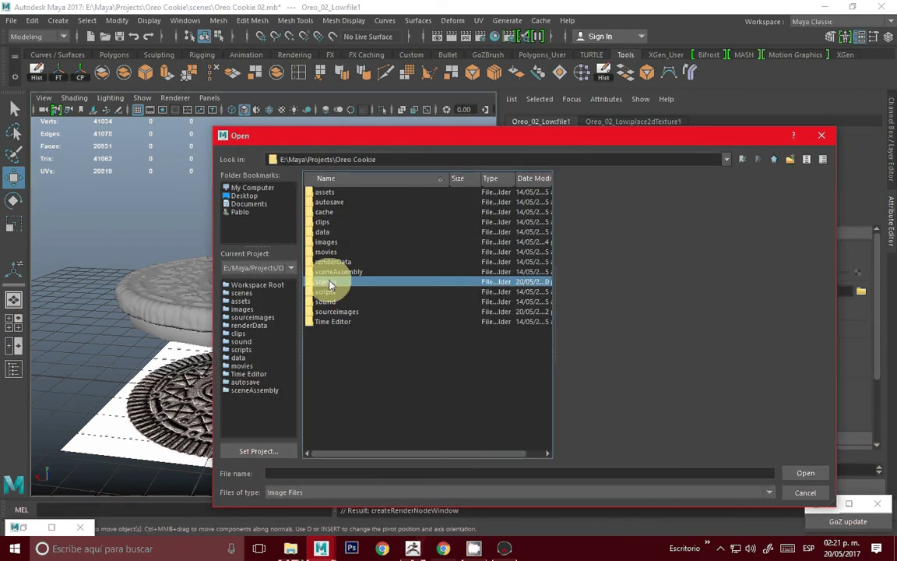
pyautogui.doubleClick(329, 283)
pyautogui.doubleClick(324, 193)
pyautogui.doubleClick(335, 194)
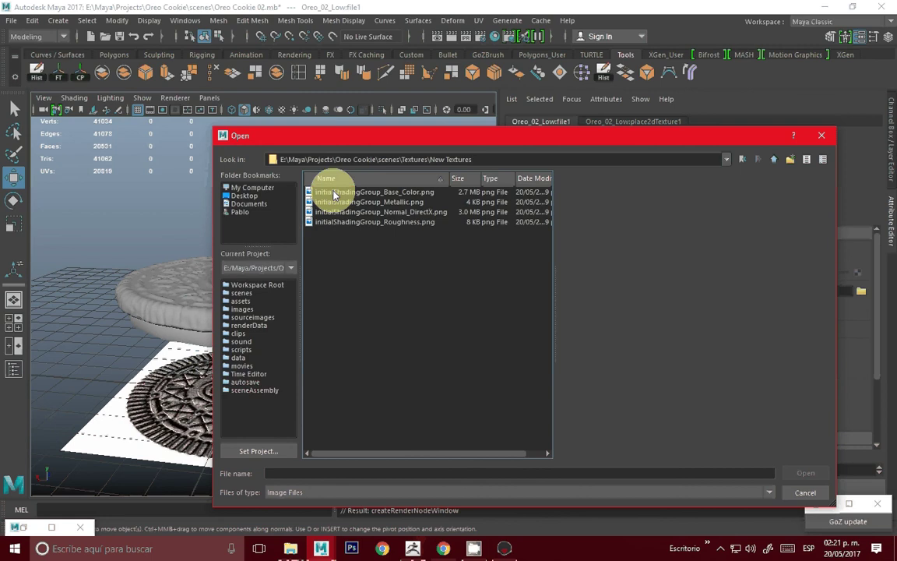
pyautogui.click(350, 192)
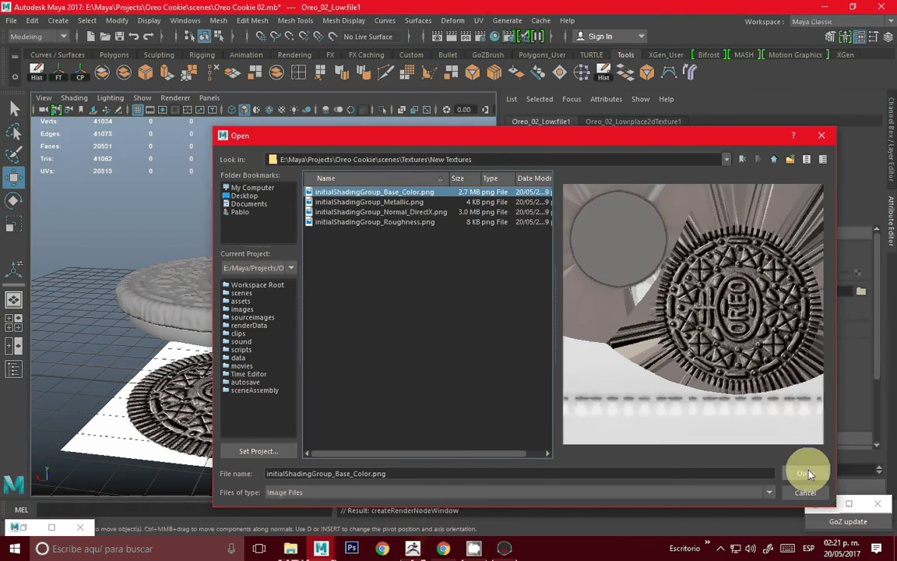
pyautogui.click(806, 473)
pyautogui.click(280, 110)
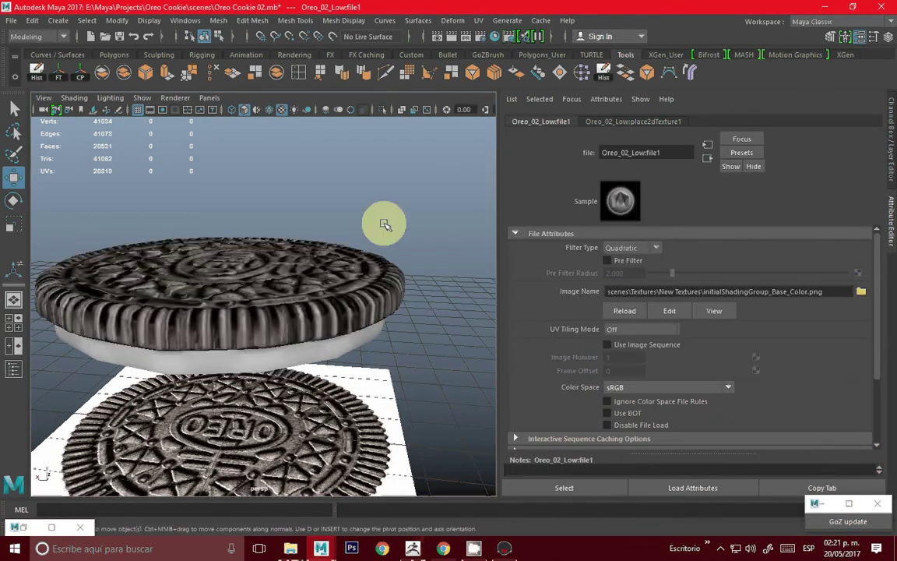
pyautogui.moveTo(381, 220)
pyautogui.keyDown('alt'); pyautogui.mouseDown()
pyautogui.moveTo(342, 264)
pyautogui.moveTo(342, 226)
pyautogui.mouseUp(); pyautogui.keyUp('alt')
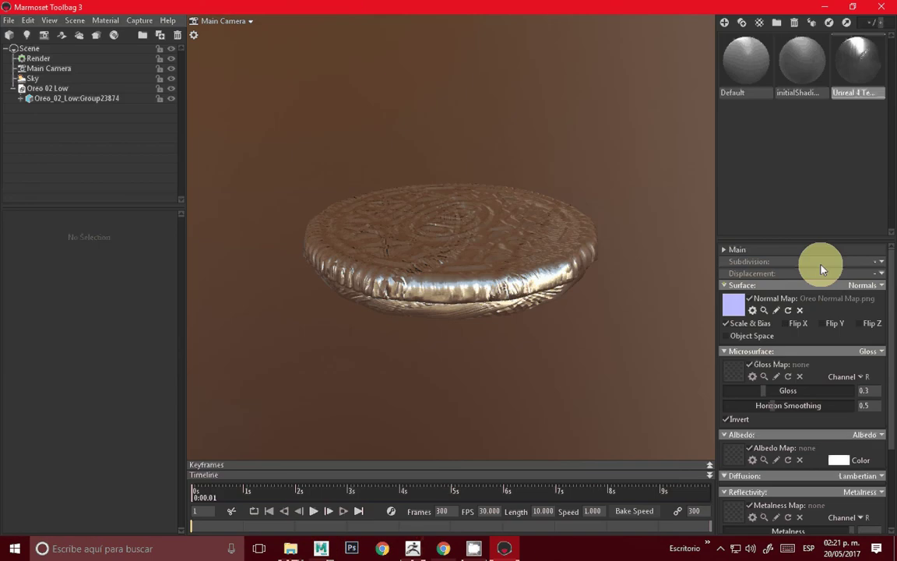
# Load the new normal map with Flip Y enabled, and Roughness as the gloss map
pyautogui.click(732, 312)
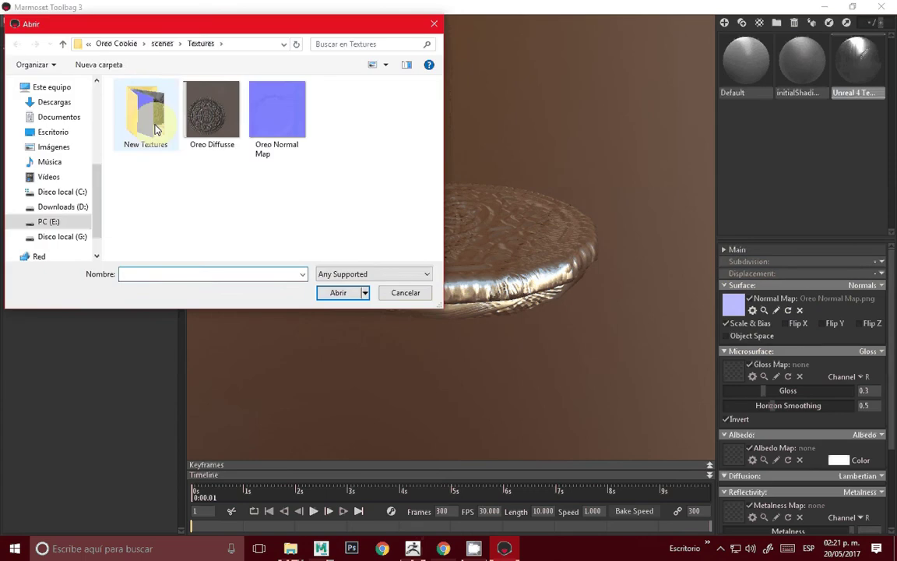
pyautogui.doubleClick(156, 129)
pyautogui.doubleClick(270, 125)
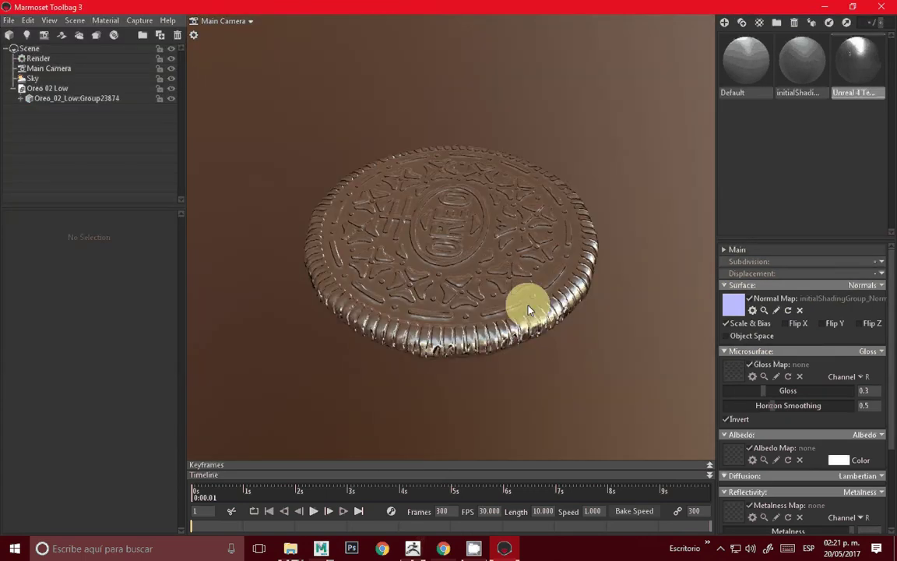
pyautogui.click(830, 323)
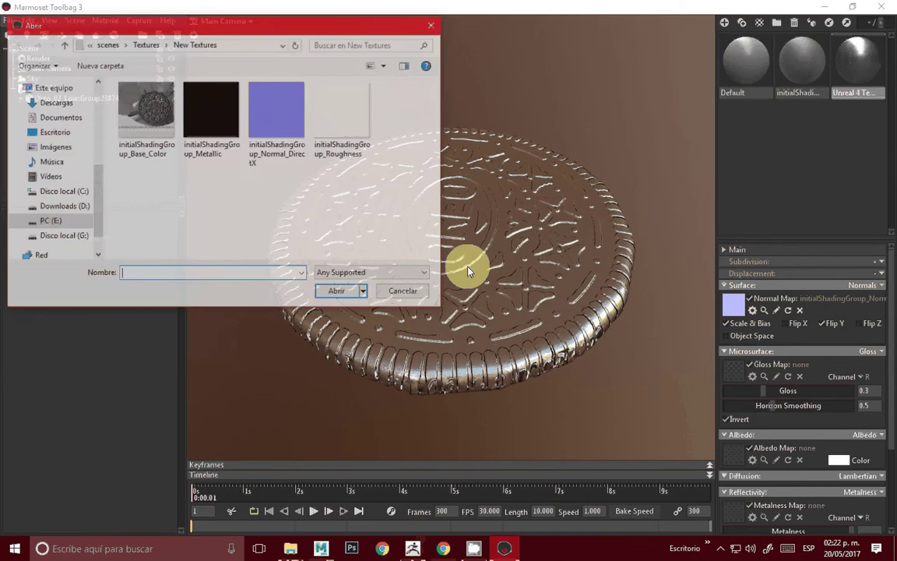
pyautogui.doubleClick(342, 116)
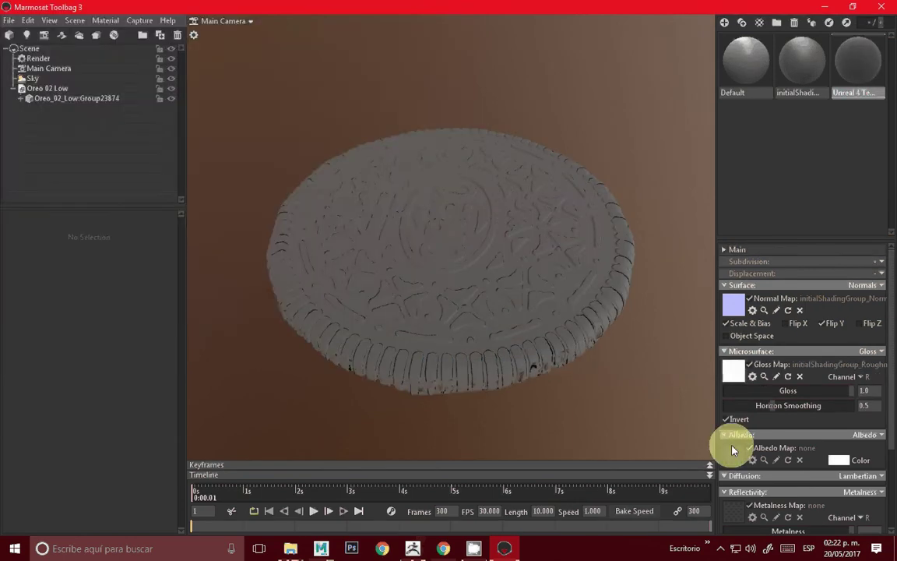
# Load Base_Color as the albedo map and Metallic as the metalness map, then return to Maya
pyautogui.click(733, 451)
pyautogui.doubleClick(144, 128)
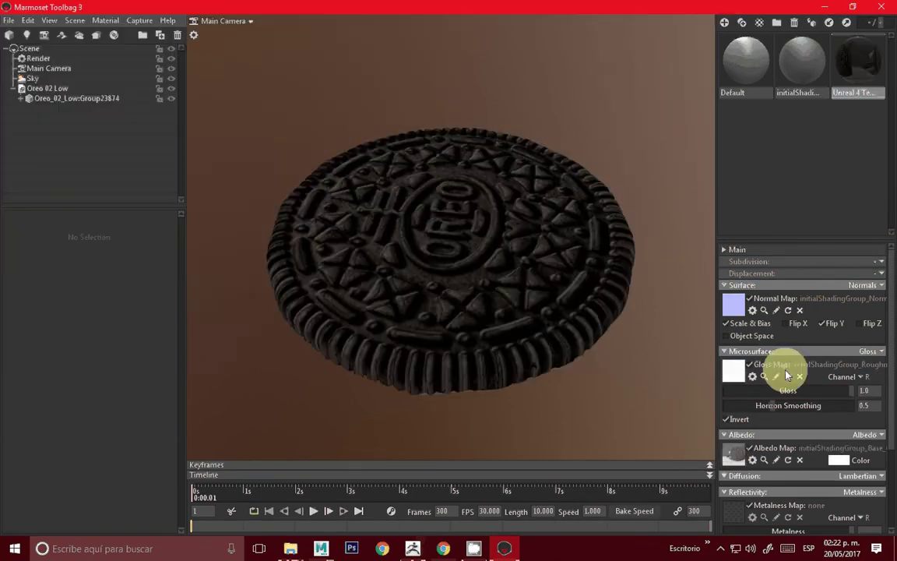
pyautogui.click(728, 523)
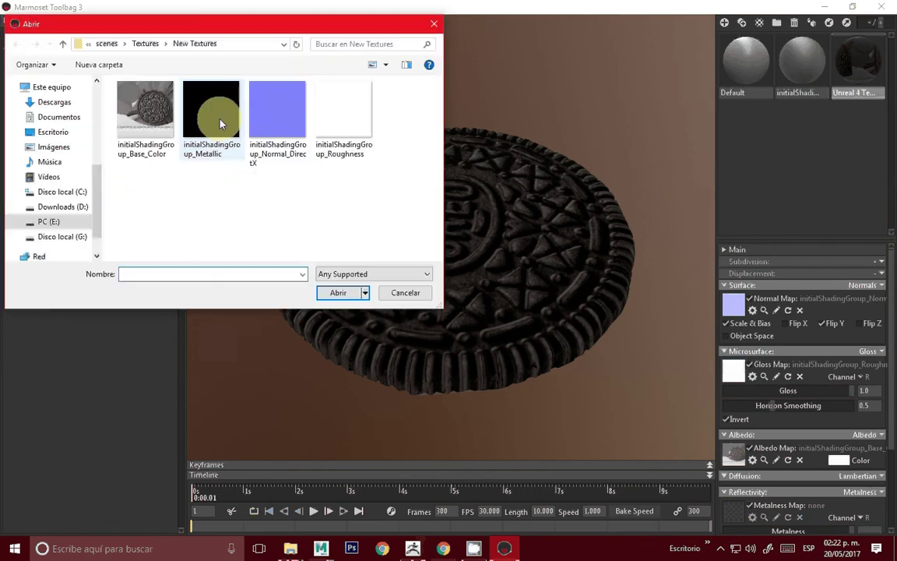
pyautogui.doubleClick(204, 113)
pyautogui.moveTo(584, 356)
pyautogui.mouseDown()
pyautogui.moveTo(517, 311)
pyautogui.moveTo(487, 361)
pyautogui.mouseUp()
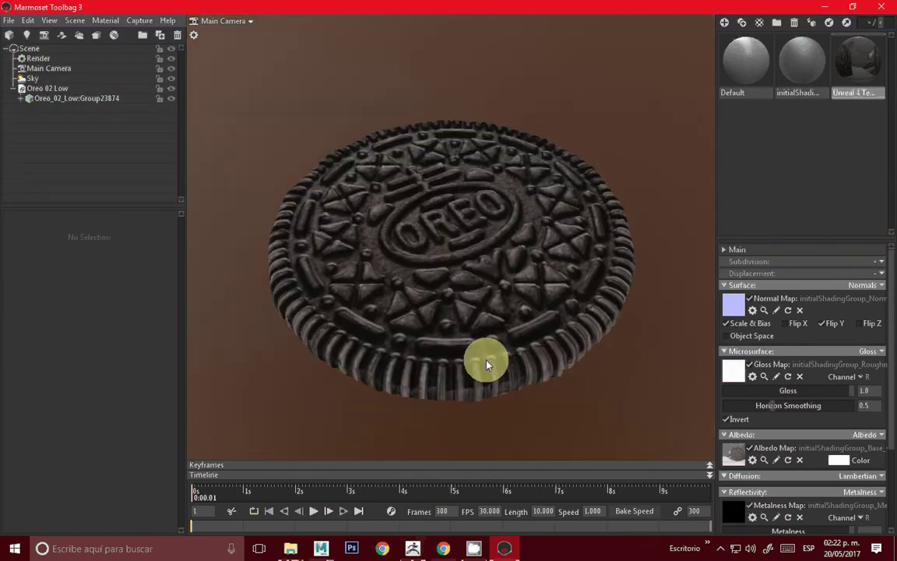
pyautogui.scroll(-2, 823, 403)
pyautogui.scroll(-1, 824, 403)
pyautogui.moveTo(545, 312)
pyautogui.mouseDown()
pyautogui.moveTo(525, 200)
pyautogui.moveTo(426, 267)
pyautogui.moveTo(392, 417)
pyautogui.mouseUp()
pyautogui.moveTo(321, 548)
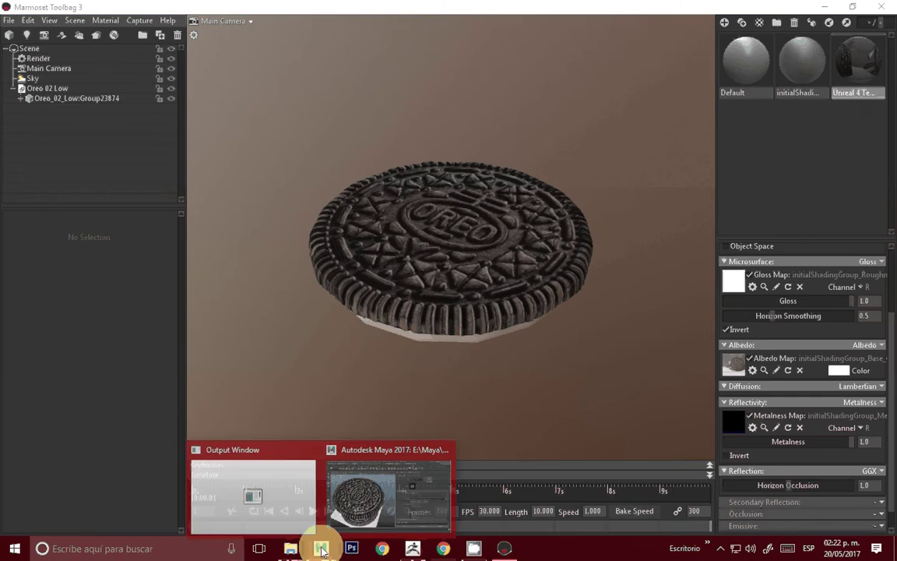
pyautogui.click(397, 487)
# Separate the cookie mesh into individual pieces with Mesh > Separate
pyautogui.click(347, 303)
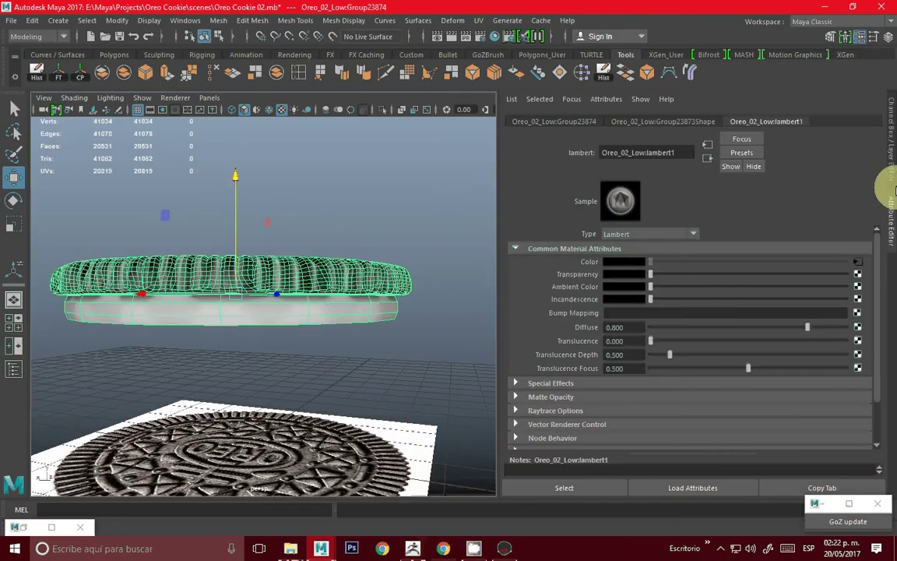
pyautogui.click(892, 214)
pyautogui.click(218, 20)
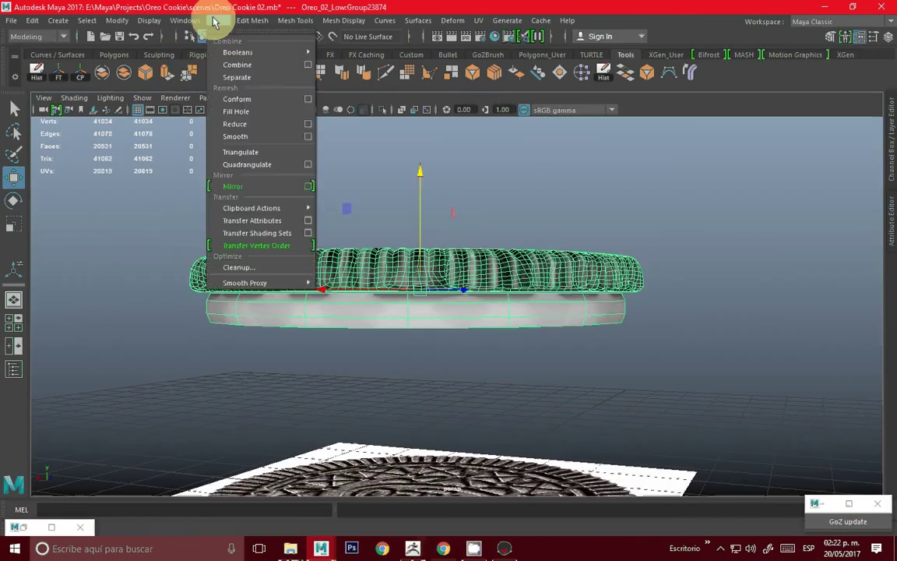
pyautogui.click(243, 78)
pyautogui.click(360, 255)
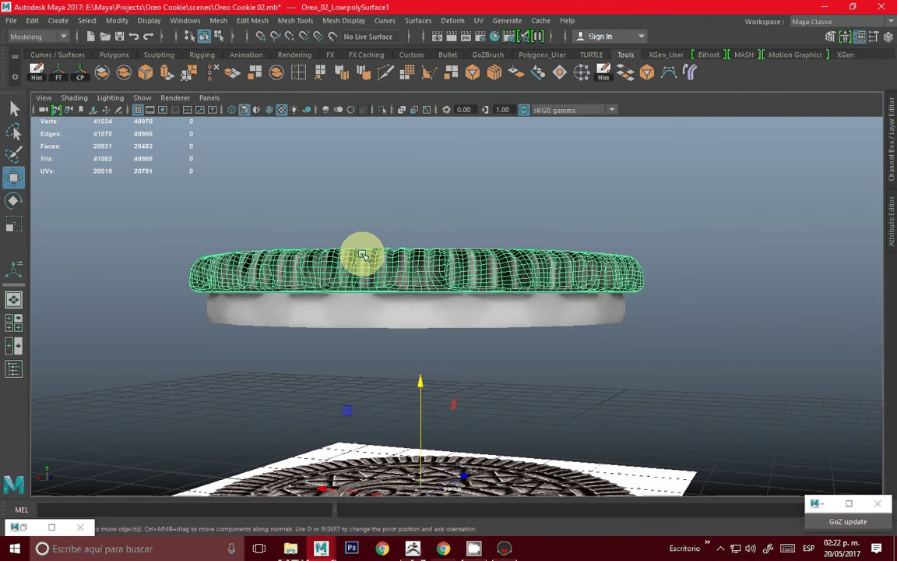
# Rotate the lower cookie to flip it, retrying after undoing earlier attempts
pyautogui.moveTo(242, 127)
pyautogui.keyDown('alt'); pyautogui.mouseDown()
pyautogui.moveTo(567, 260)
pyautogui.moveTo(497, 231)
pyautogui.moveTo(441, 184)
pyautogui.moveTo(428, 263)
pyautogui.moveTo(467, 287)
pyautogui.mouseUp(); pyautogui.keyUp('alt')
pyautogui.press('e')
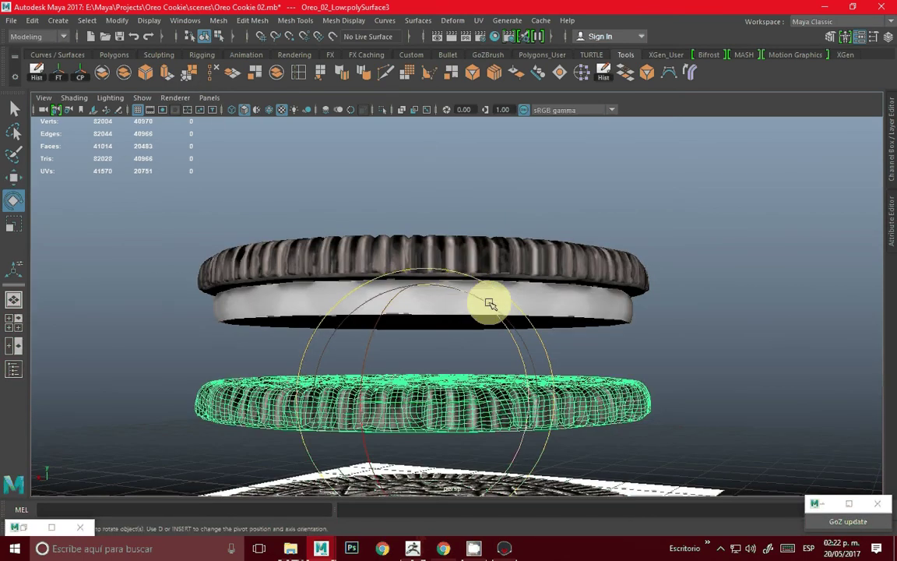
pyautogui.moveTo(518, 358)
pyautogui.mouseDown()
pyautogui.moveTo(497, 420)
pyautogui.moveTo(381, 460)
pyautogui.moveTo(441, 474)
pyautogui.moveTo(506, 327)
pyautogui.moveTo(517, 390)
pyautogui.moveTo(453, 290)
pyautogui.moveTo(529, 334)
pyautogui.mouseUp()
pyautogui.hotkey('ctrl', 'z')
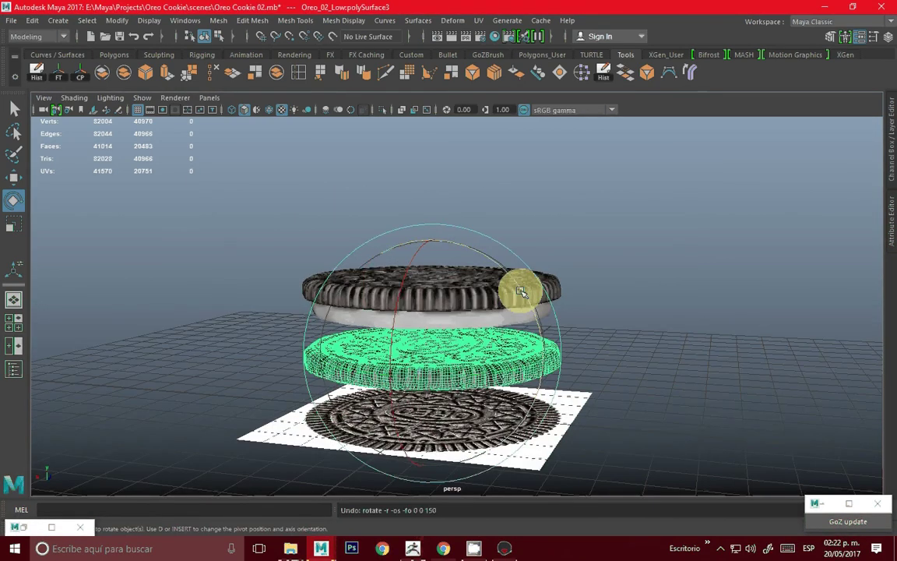
pyautogui.moveTo(521, 291); pyautogui.dragTo(537, 395)
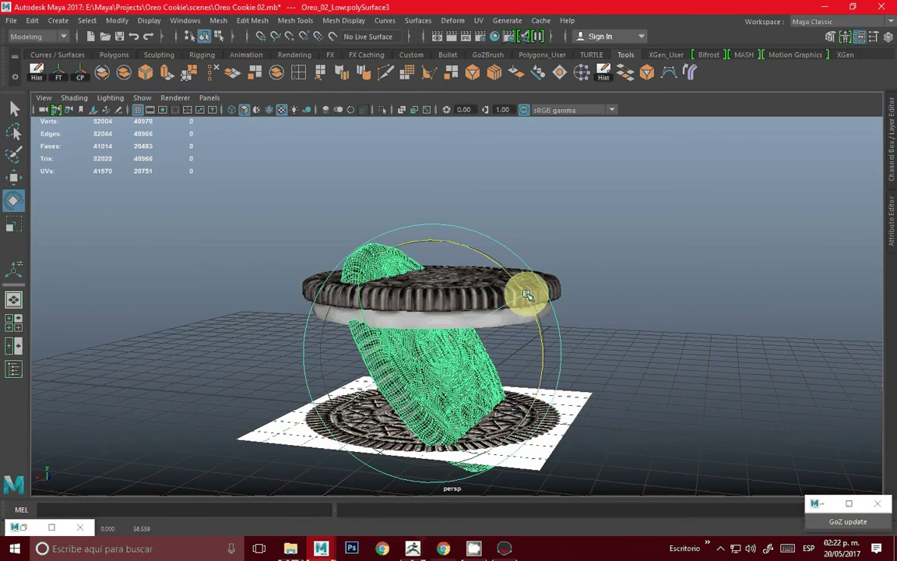
pyautogui.hotkey('ctrl', 'z')
pyautogui.doubleClick(13, 201)
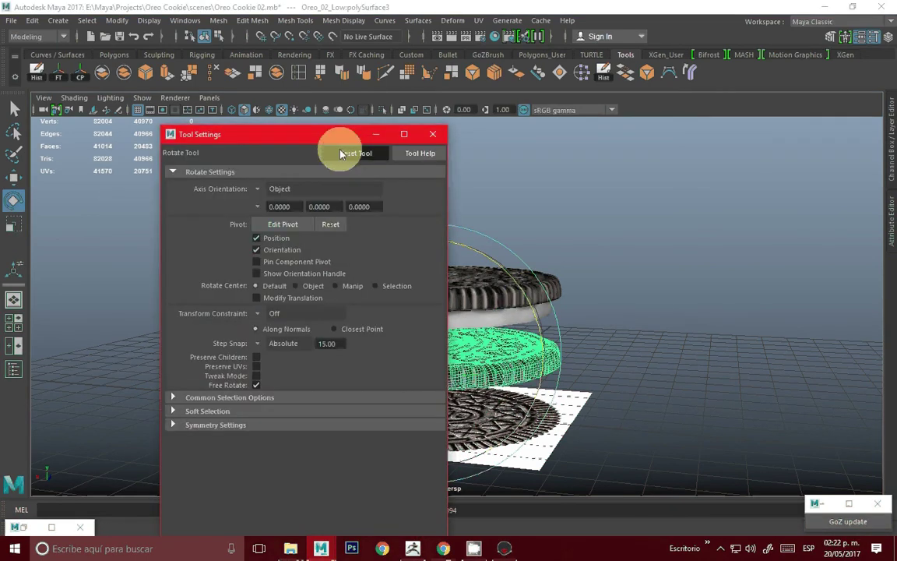
pyautogui.click(434, 137)
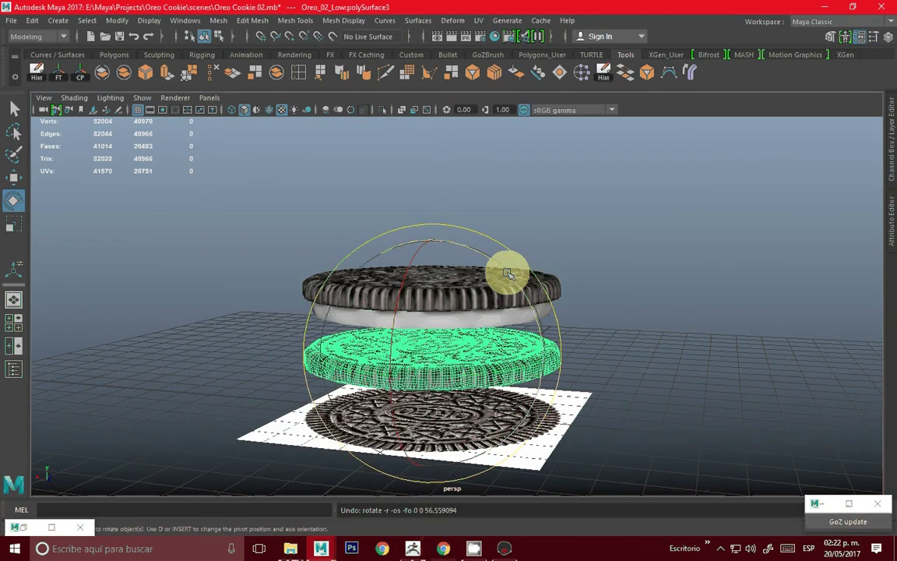
pyautogui.moveTo(507, 274)
pyautogui.mouseDown()
pyautogui.moveTo(521, 431)
pyautogui.moveTo(495, 300)
pyautogui.moveTo(537, 304)
pyautogui.moveTo(528, 263)
pyautogui.moveTo(436, 291)
pyautogui.moveTo(440, 241)
pyautogui.moveTo(420, 275)
pyautogui.mouseUp()
# Move the bottom cookie up against the cream filling from a side view
pyautogui.press('w')
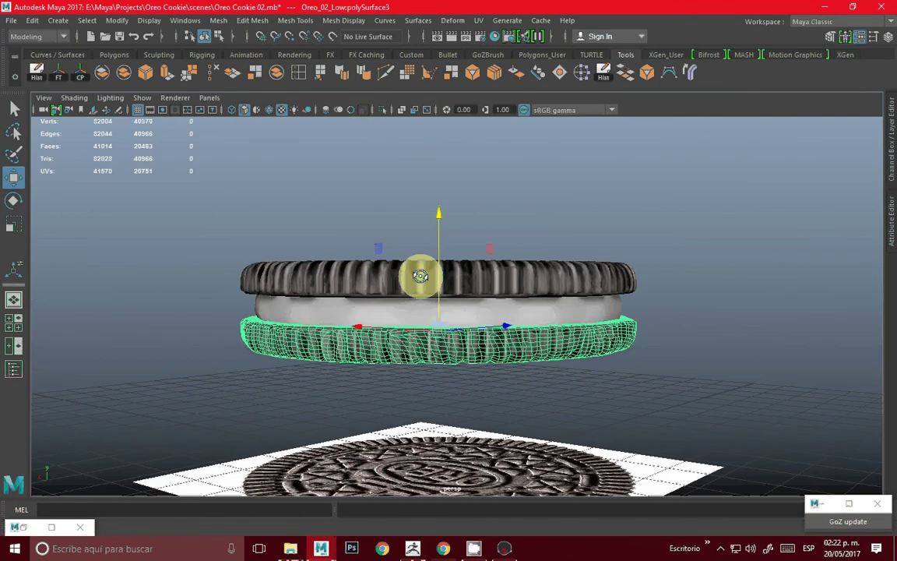
pyautogui.keyDown('alt'); pyautogui.moveTo(420, 276); pyautogui.dragTo(541, 305, button='right'); pyautogui.keyUp('alt')
pyautogui.moveTo(541, 305)
pyautogui.keyDown('alt'); pyautogui.mouseDown()
pyautogui.moveTo(445, 232)
pyautogui.moveTo(445, 216)
pyautogui.mouseUp(); pyautogui.keyUp('alt')
pyautogui.click(466, 235)
pyautogui.keyDown('alt'); pyautogui.moveTo(467, 234); pyautogui.dragTo(477, 318, button='right'); pyautogui.keyUp('alt')
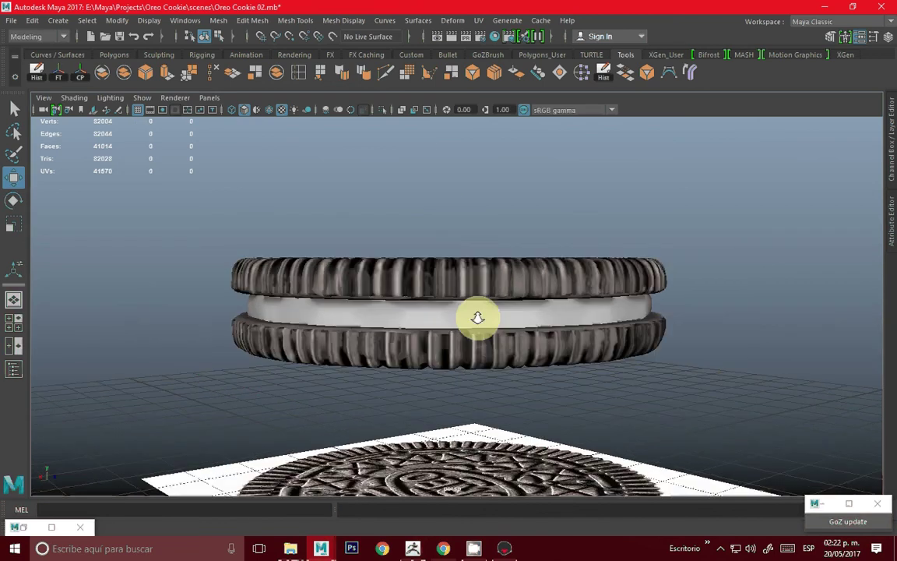
pyautogui.moveTo(477, 318)
pyautogui.keyDown('alt'); pyautogui.mouseDown()
pyautogui.moveTo(491, 280)
pyautogui.moveTo(520, 340)
pyautogui.moveTo(467, 334)
pyautogui.mouseUp(); pyautogui.keyUp('alt')
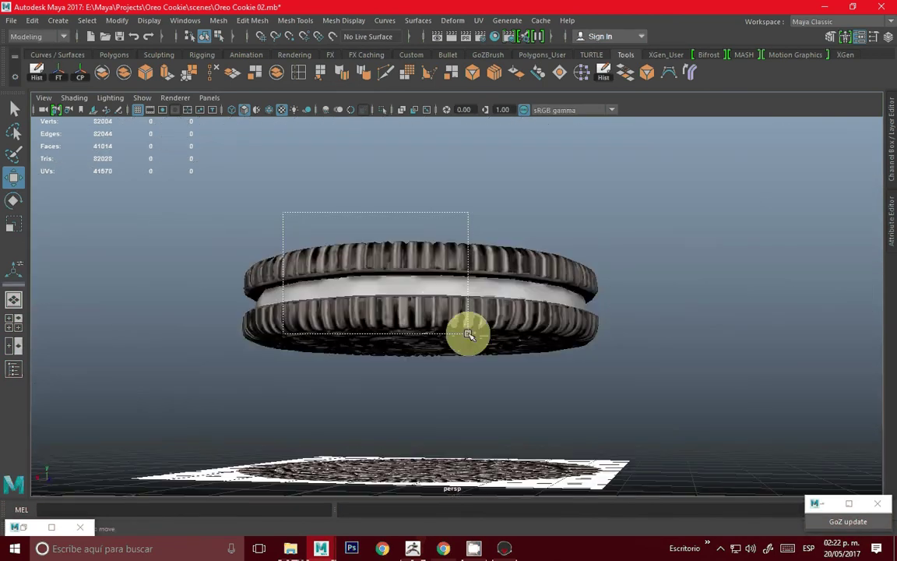
pyautogui.click(466, 334)
pyautogui.press('5')
# Combine both cookies into one mesh and freeze its transformations
pyautogui.click(218, 20)
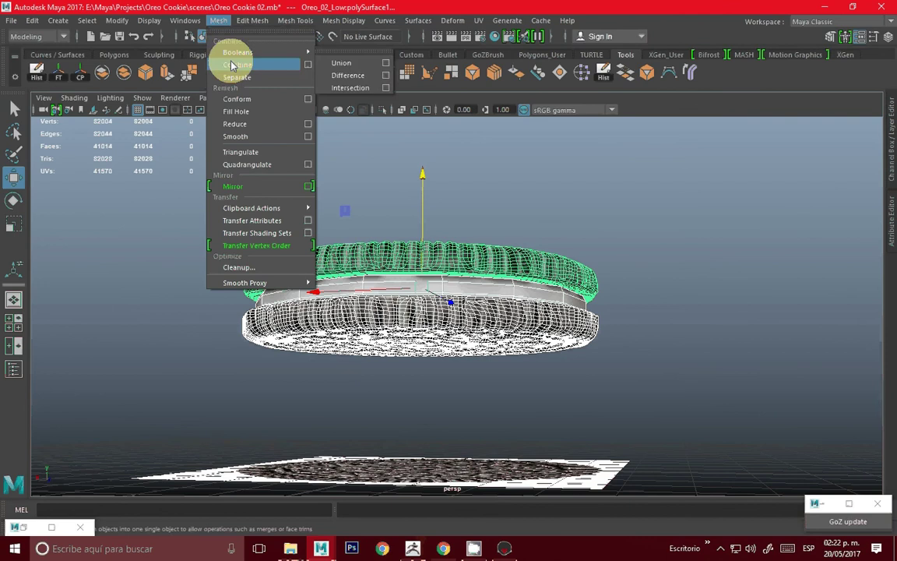
pyautogui.click(236, 65)
pyautogui.click(11, 20)
pyautogui.click(181, 7)
pyautogui.click(54, 70)
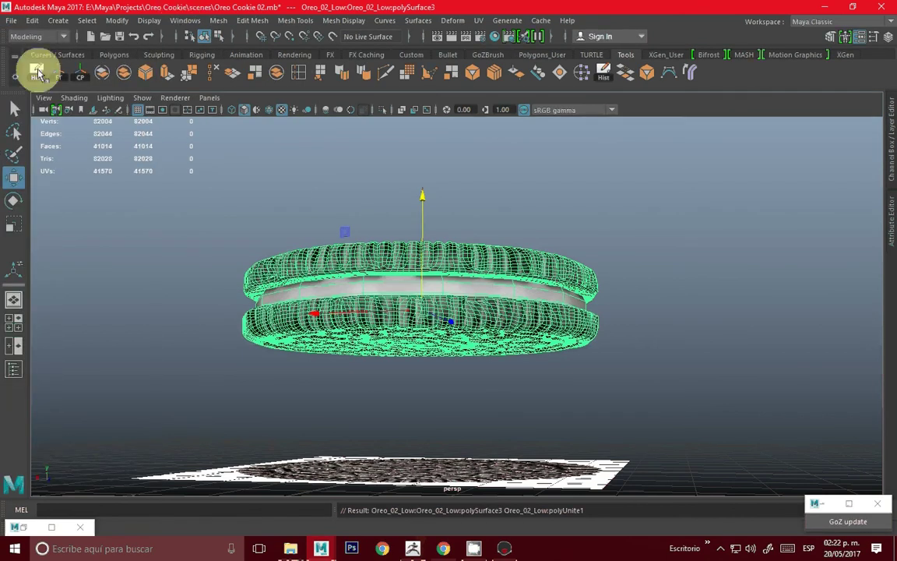
# Export the selected mesh as 'Oreo 02 Low Full'
pyautogui.click(11, 20)
pyautogui.click(81, 194)
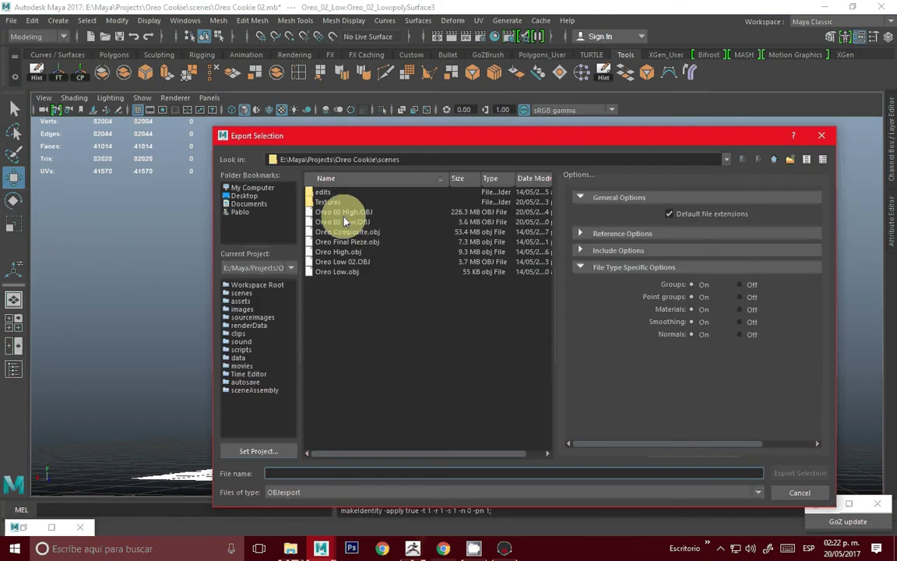
pyautogui.click(343, 222)
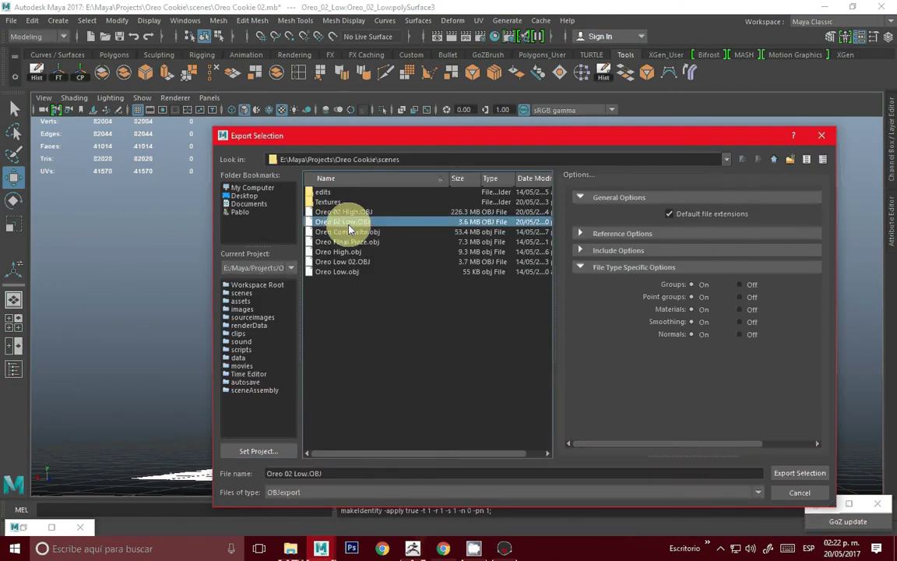
pyautogui.press('BackSpace')
pyautogui.press('BackSpace')
pyautogui.press('BackSpace')
pyautogui.write('F')
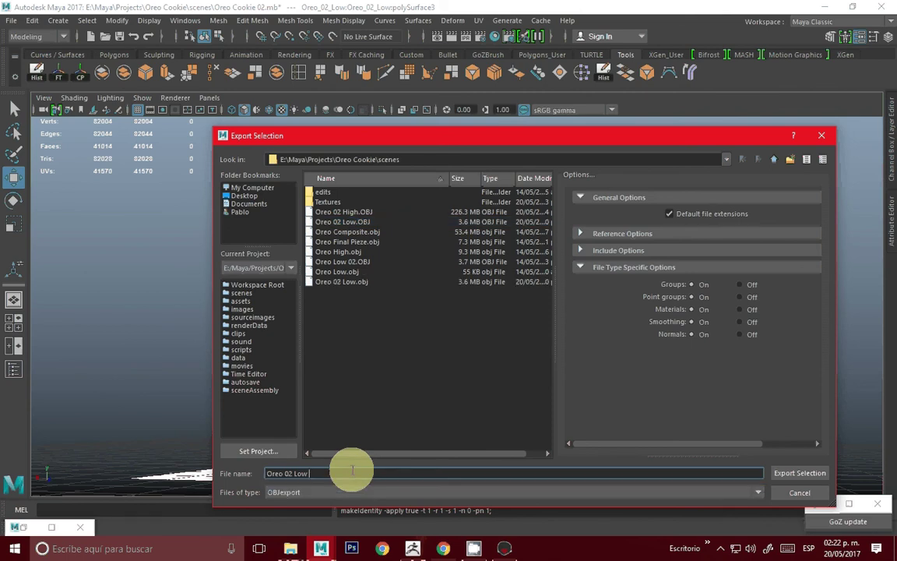
pyautogui.write('ull')
pyautogui.press('Return')
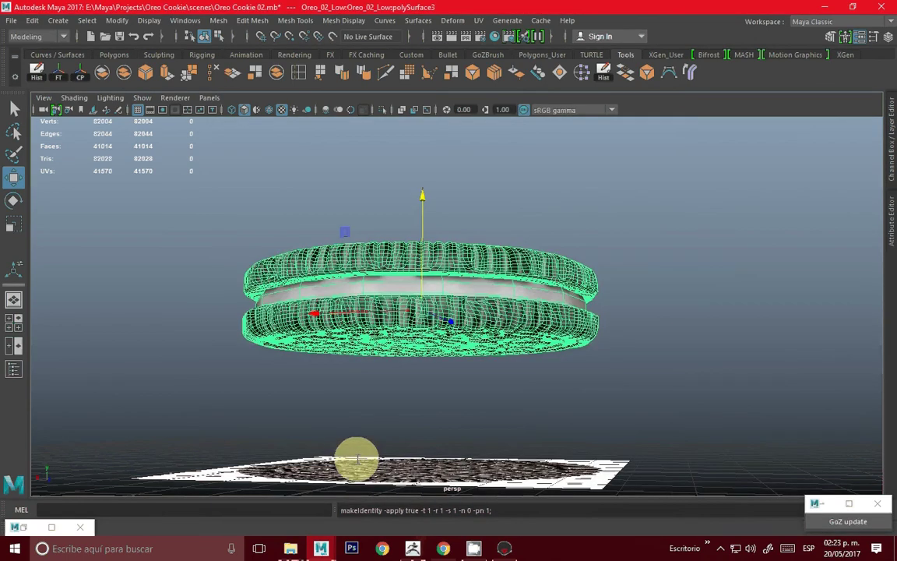
# Start a new empty Toolbag scene, discarding unsaved changes
pyautogui.click(493, 545)
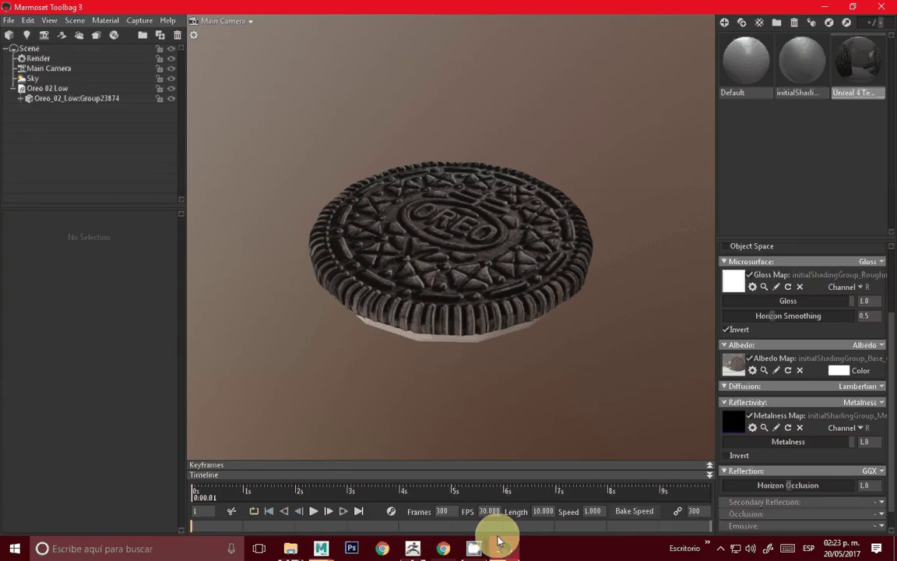
pyautogui.click(9, 20)
pyautogui.click(29, 32)
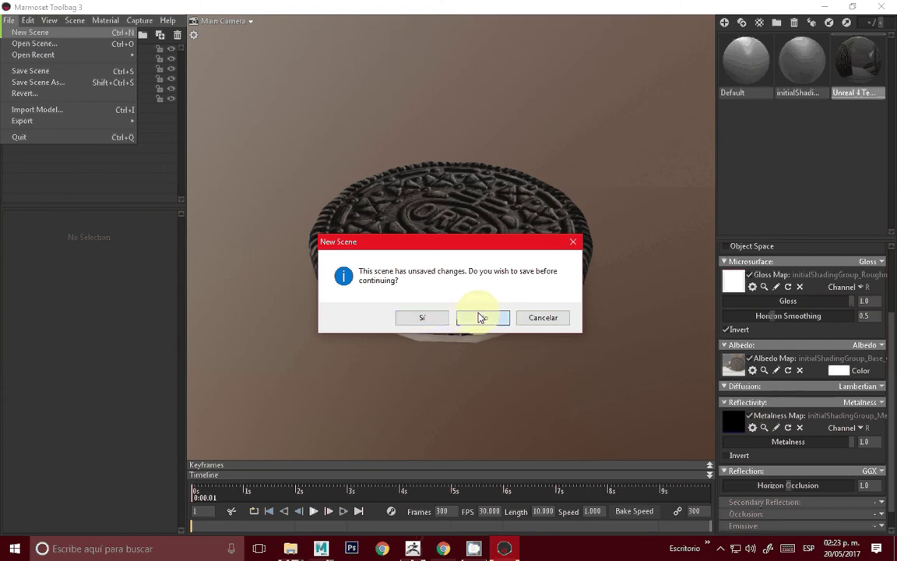
pyautogui.click(475, 317)
# Import the Oreo 02 Low Full model from the project's scenes folder
pyautogui.click(9, 19)
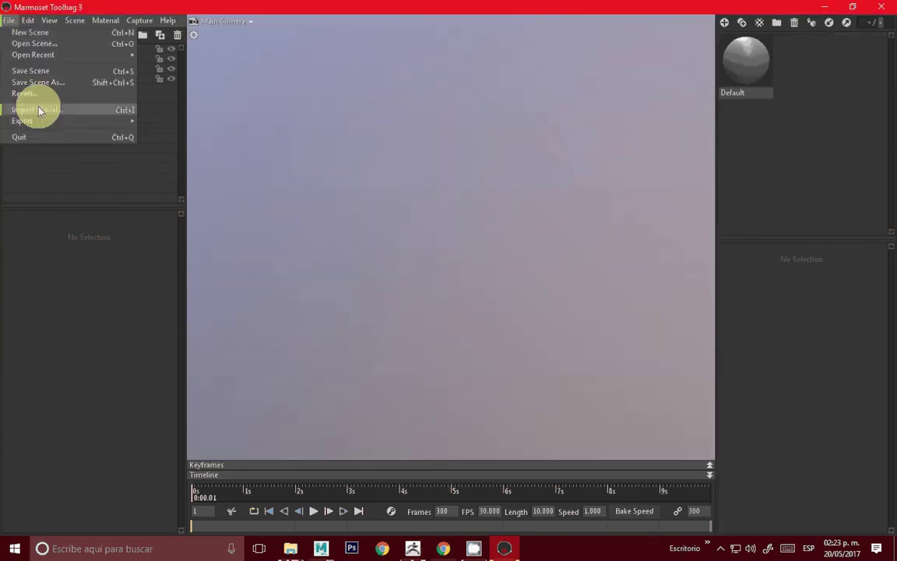
pyautogui.click(38, 111)
pyautogui.click(146, 48)
pyautogui.click(133, 49)
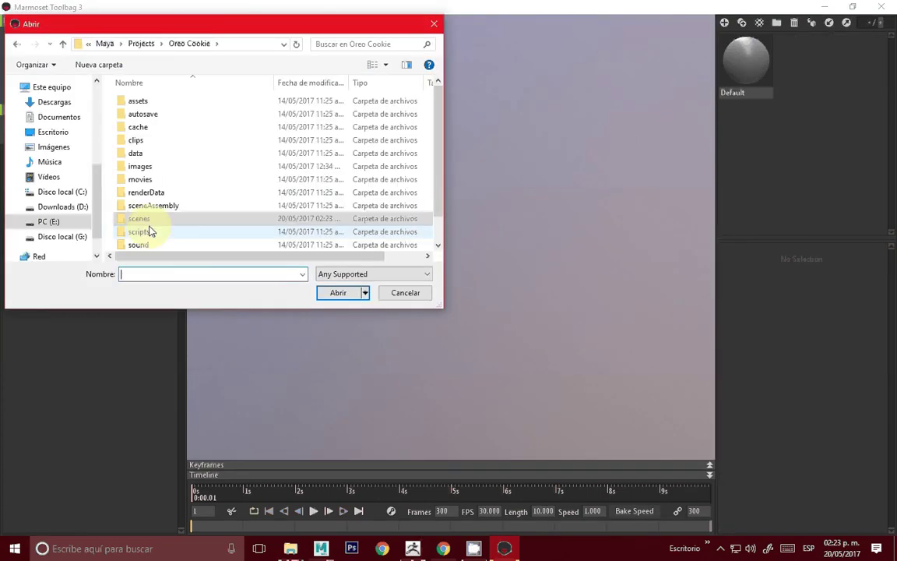
pyautogui.click(150, 210)
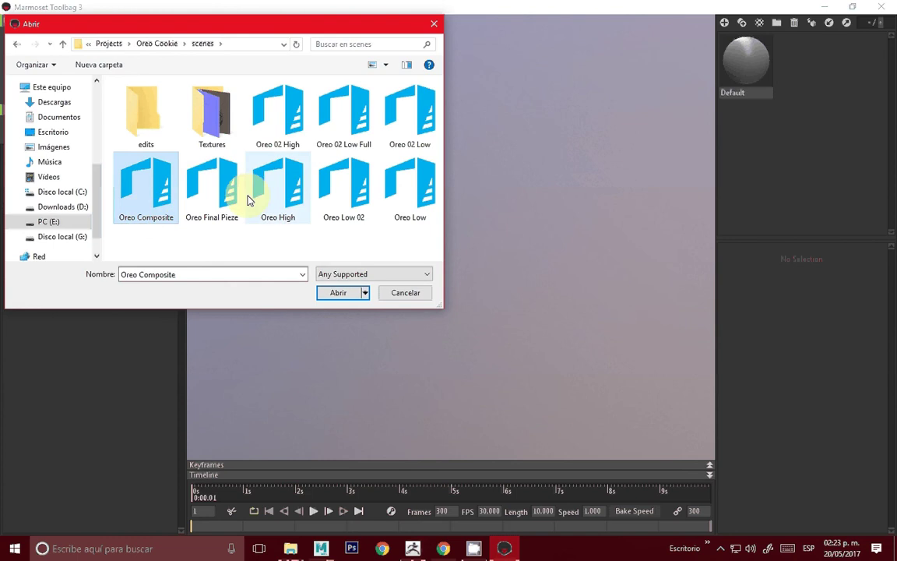
pyautogui.click(343, 111)
pyautogui.click(339, 293)
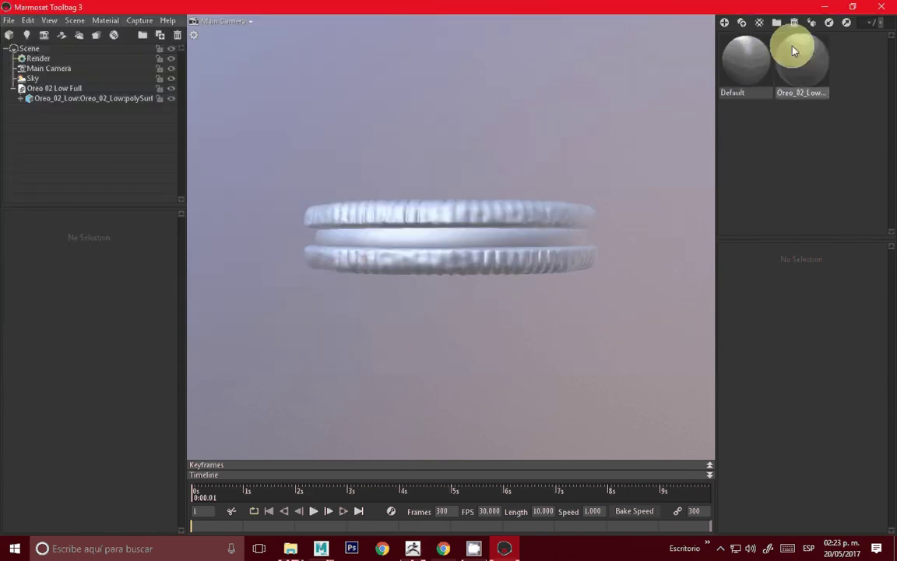
# Assign a new Unreal 4 Template material to the model and load the normal map with Flip Y
pyautogui.click(795, 47)
pyautogui.click(794, 303)
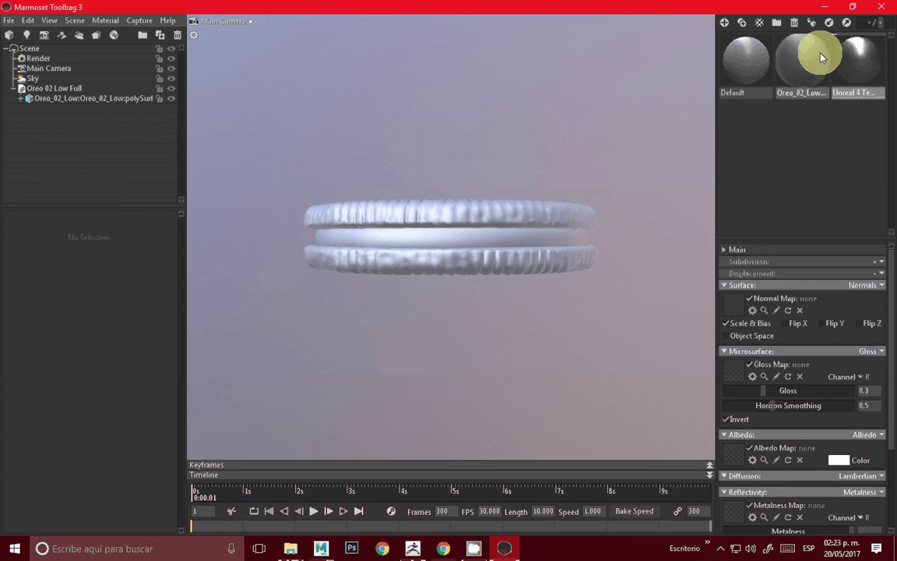
pyautogui.moveTo(831, 74); pyautogui.dragTo(520, 232)
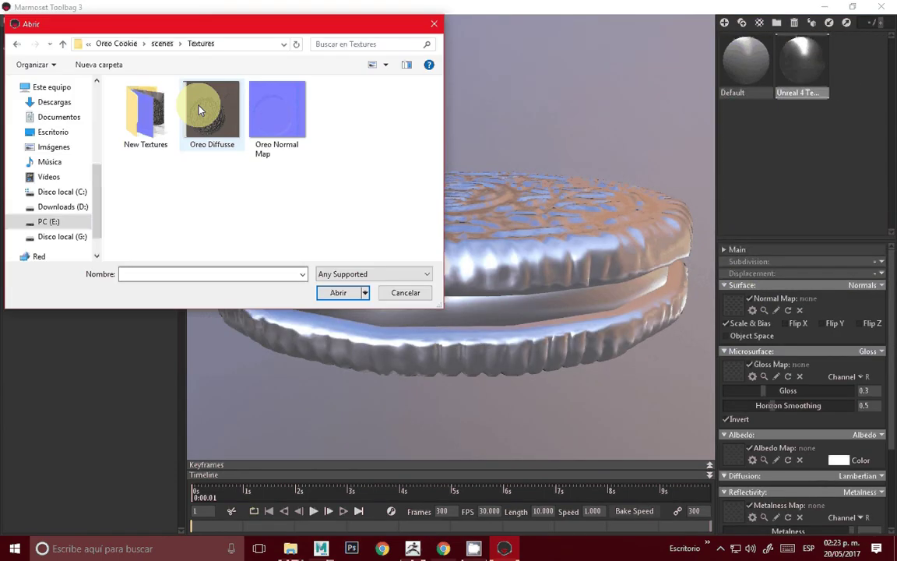
pyautogui.doubleClick(180, 95)
pyautogui.doubleClick(263, 143)
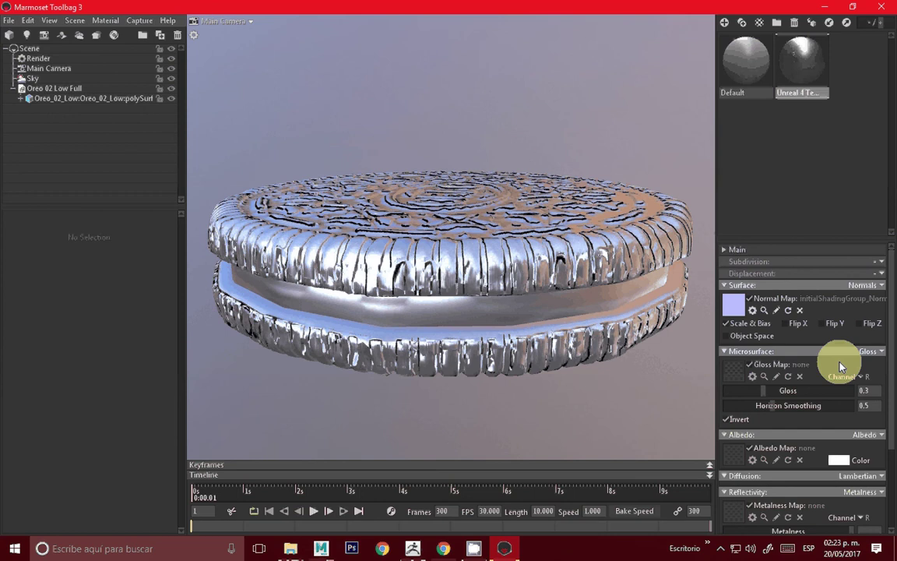
pyautogui.click(823, 322)
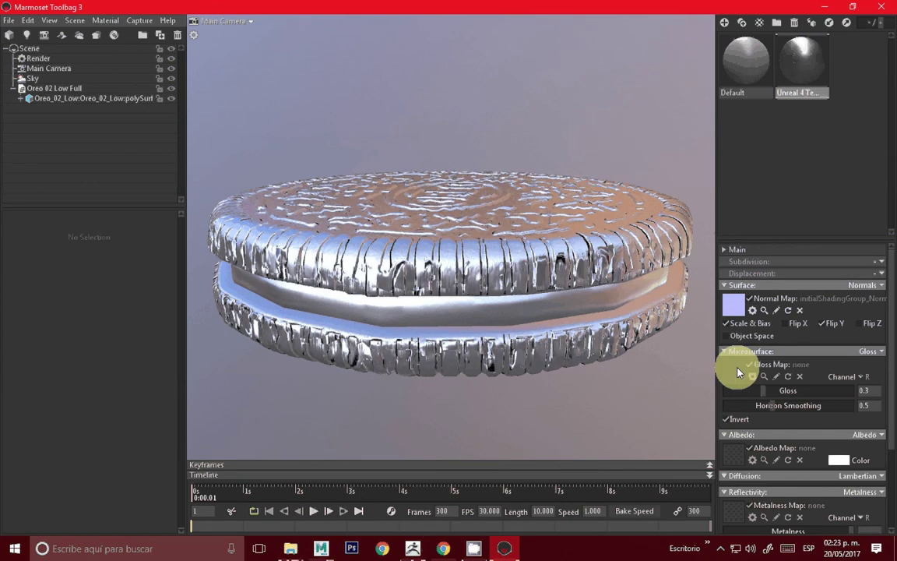
# Load the roughness, base colour and metallic textures as gloss, albedo and metalness maps
pyautogui.click(738, 372)
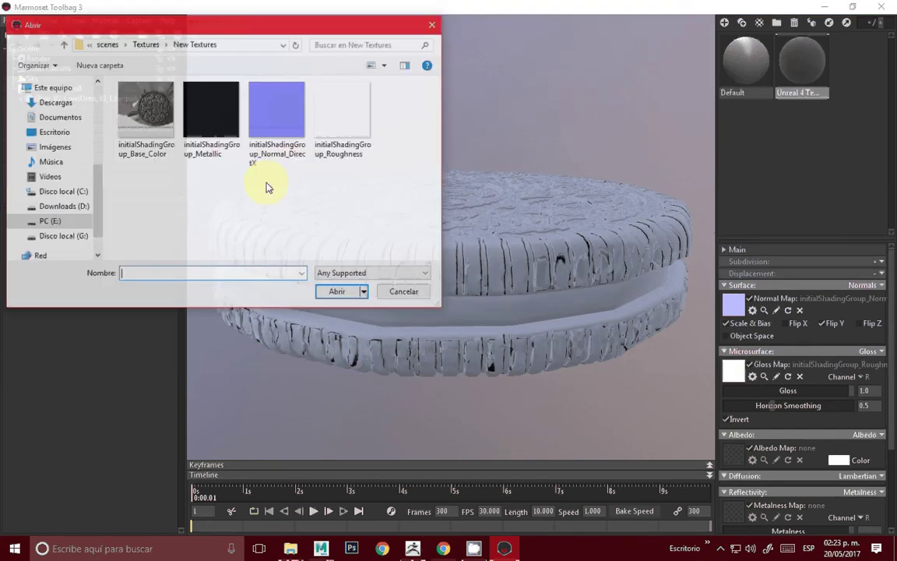
pyautogui.doubleClick(145, 109)
pyautogui.scroll(-1, 739, 475)
pyautogui.click(739, 475)
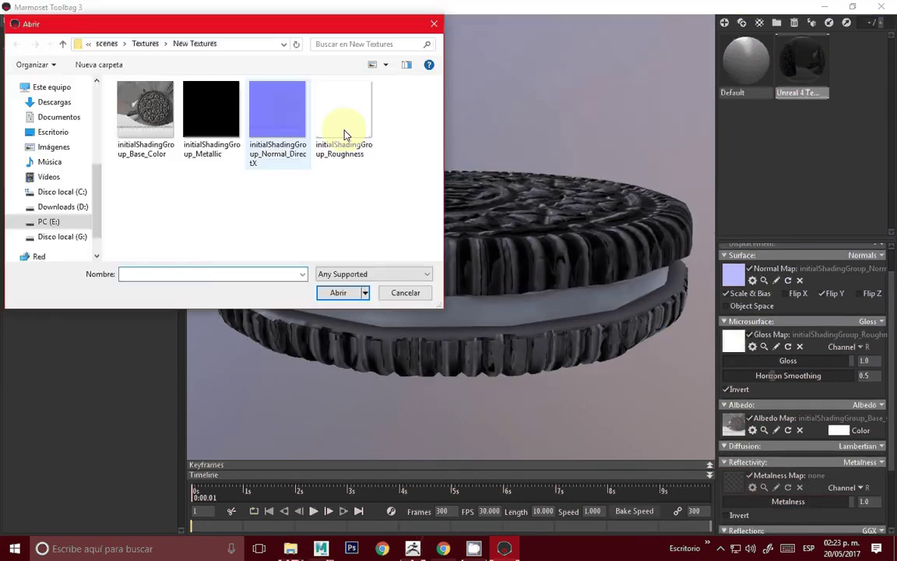
pyautogui.doubleClick(206, 116)
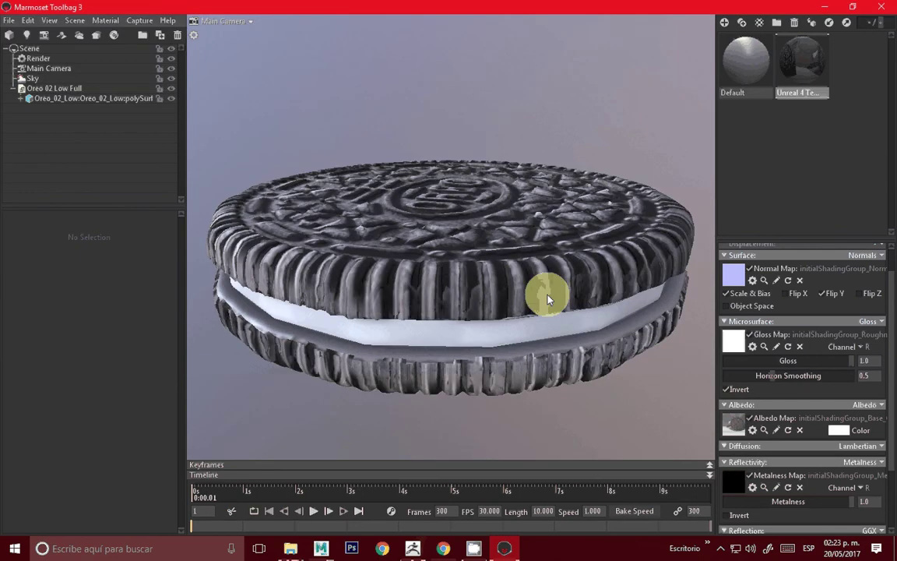
pyautogui.moveTo(548, 300); pyautogui.dragTo(475, 259)
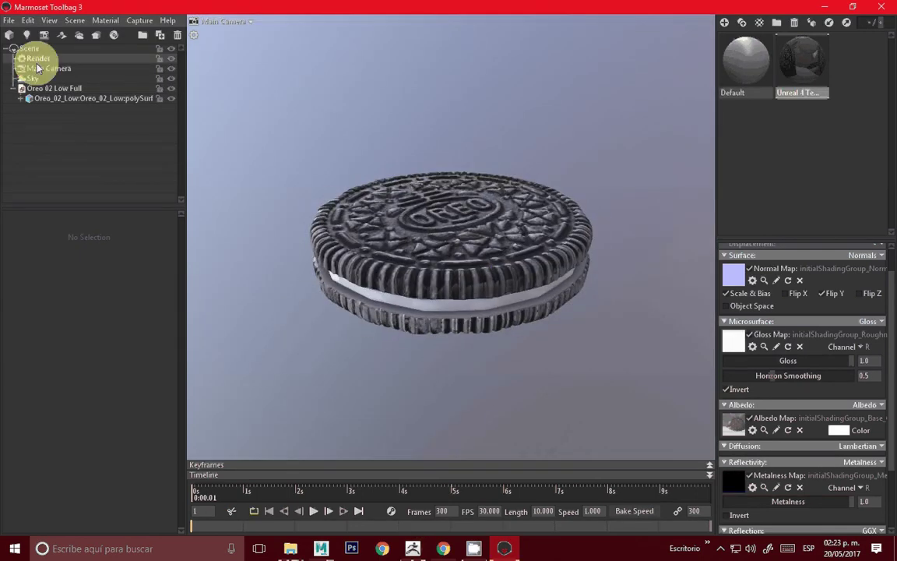
pyautogui.click(33, 78)
# Apply a warm indoor sky preset, inspect the lit Oreo from above and below, then switch to Maya
pyautogui.click(147, 234)
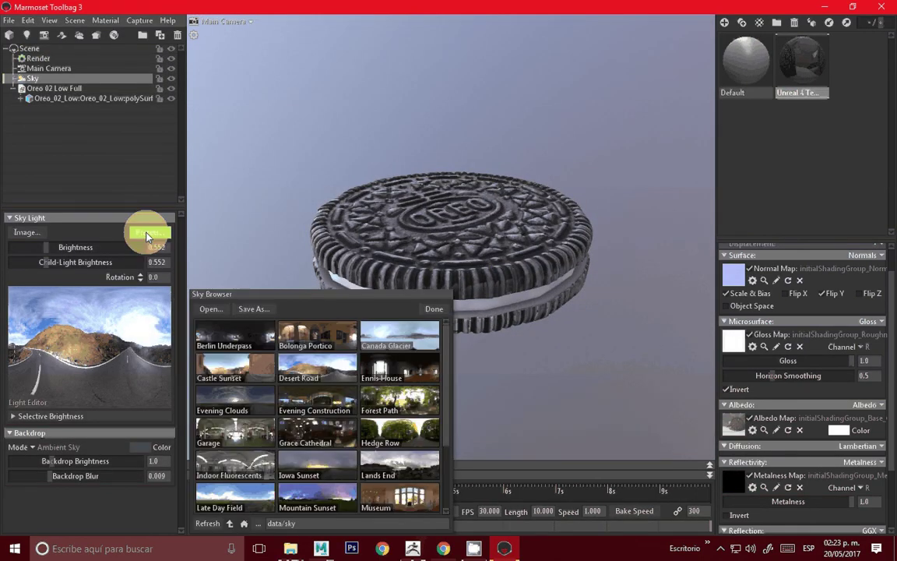
pyautogui.click(380, 473)
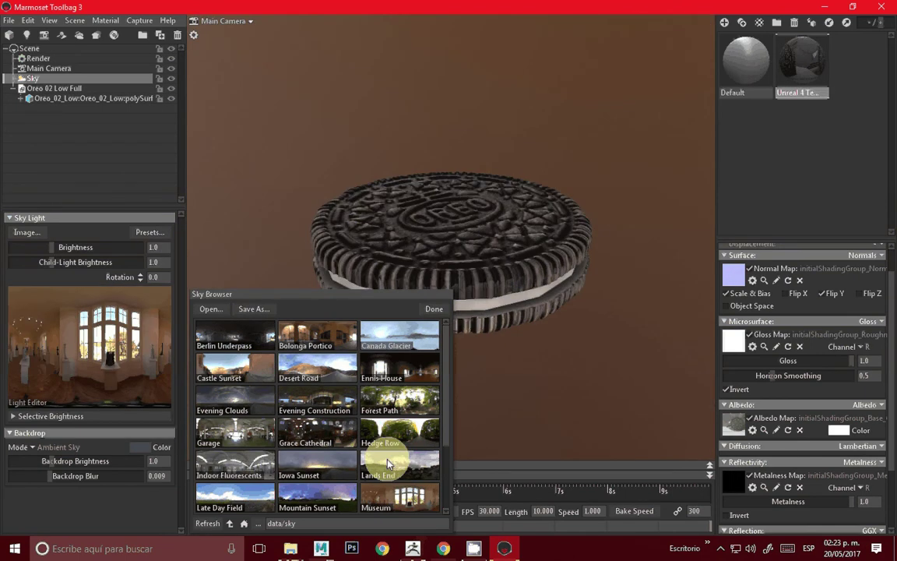
pyautogui.click(491, 326)
pyautogui.moveTo(490, 327)
pyautogui.mouseDown()
pyautogui.moveTo(437, 366)
pyautogui.moveTo(501, 371)
pyautogui.moveTo(371, 277)
pyautogui.moveTo(373, 259)
pyautogui.moveTo(406, 230)
pyautogui.mouseUp()
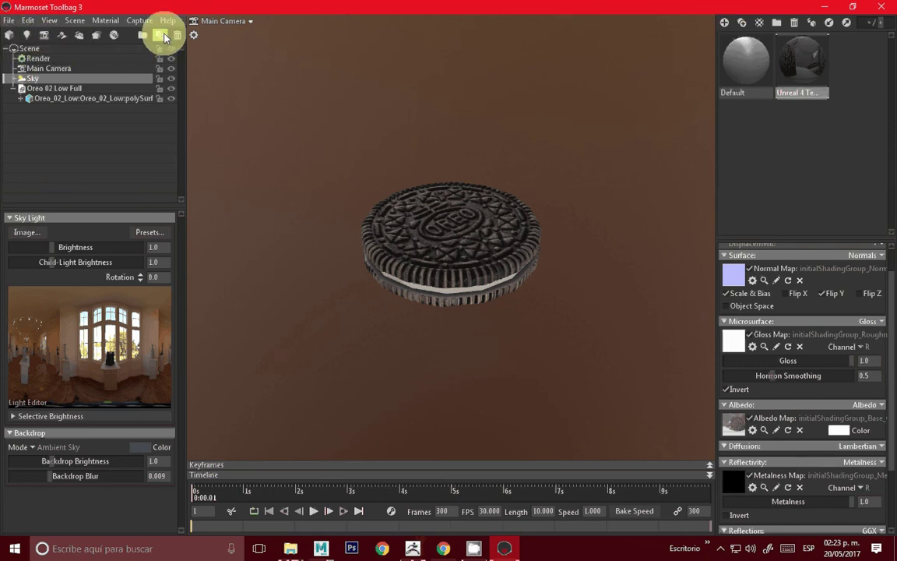
pyautogui.moveTo(504, 325)
pyautogui.mouseDown()
pyautogui.moveTo(481, 224)
pyautogui.moveTo(385, 219)
pyautogui.moveTo(357, 260)
pyautogui.moveTo(505, 373)
pyautogui.moveTo(577, 325)
pyautogui.moveTo(422, 390)
pyautogui.mouseUp()
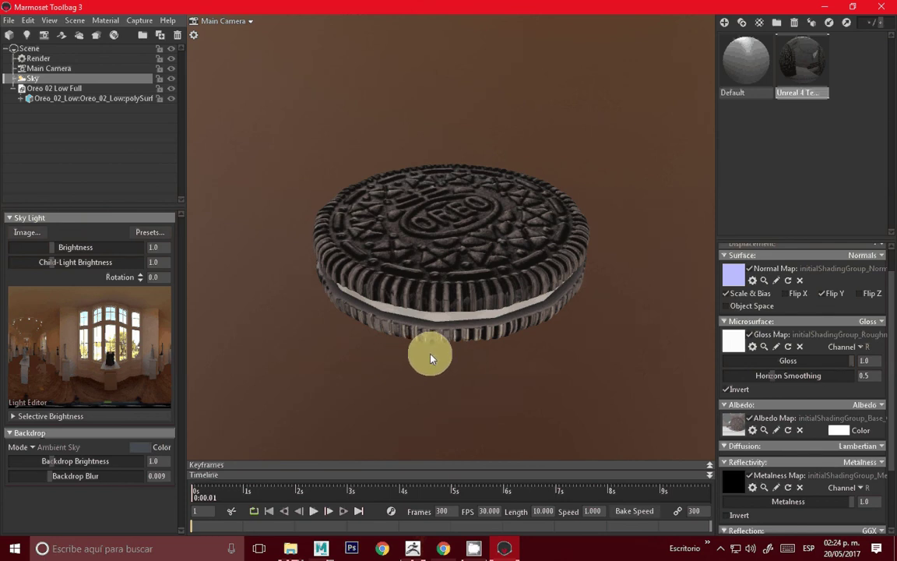
pyautogui.click(320, 548)
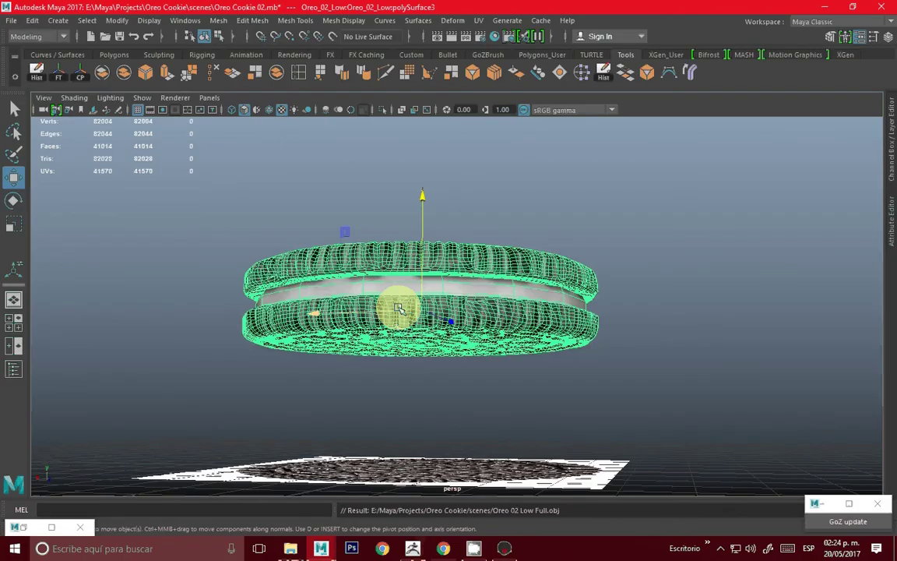
# Create a polygon plane from the Polygons shelf and scale it up into a floor
pyautogui.click(528, 271)
pyautogui.moveTo(529, 271)
pyautogui.keyDown('alt'); pyautogui.mouseDown()
pyautogui.moveTo(557, 330)
pyautogui.moveTo(385, 280)
pyautogui.moveTo(95, 56)
pyautogui.mouseUp(); pyautogui.keyUp('alt')
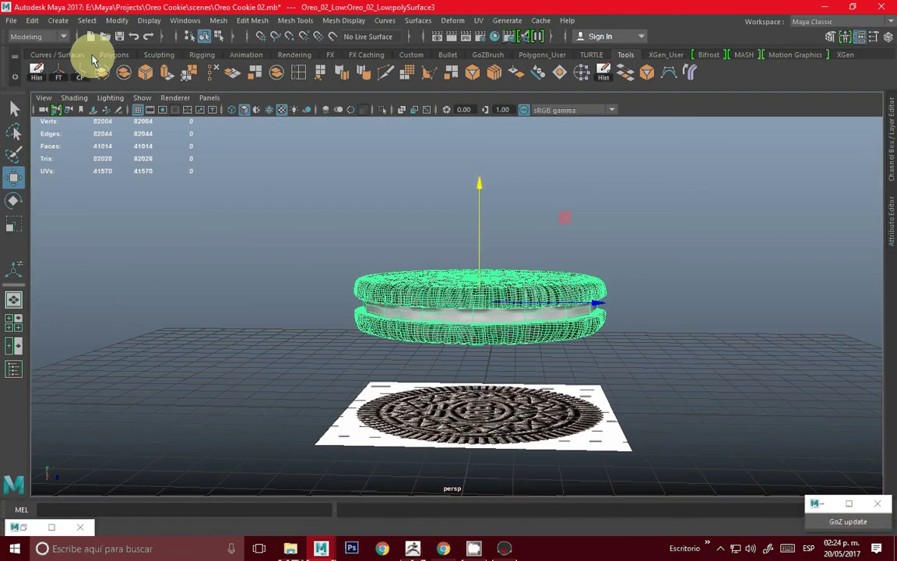
pyautogui.click(98, 55)
pyautogui.click(124, 72)
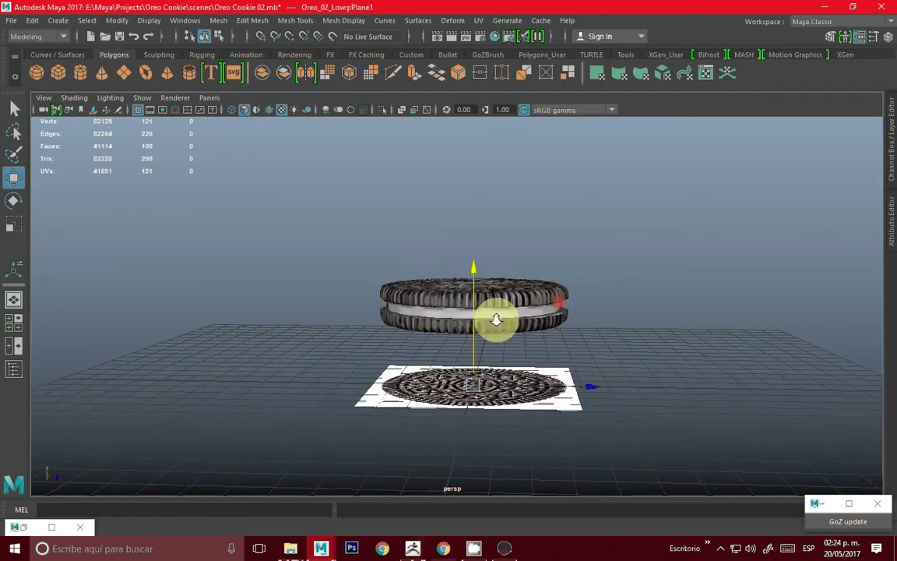
pyautogui.press('r')
pyautogui.moveTo(474, 375); pyautogui.dragTo(832, 410)
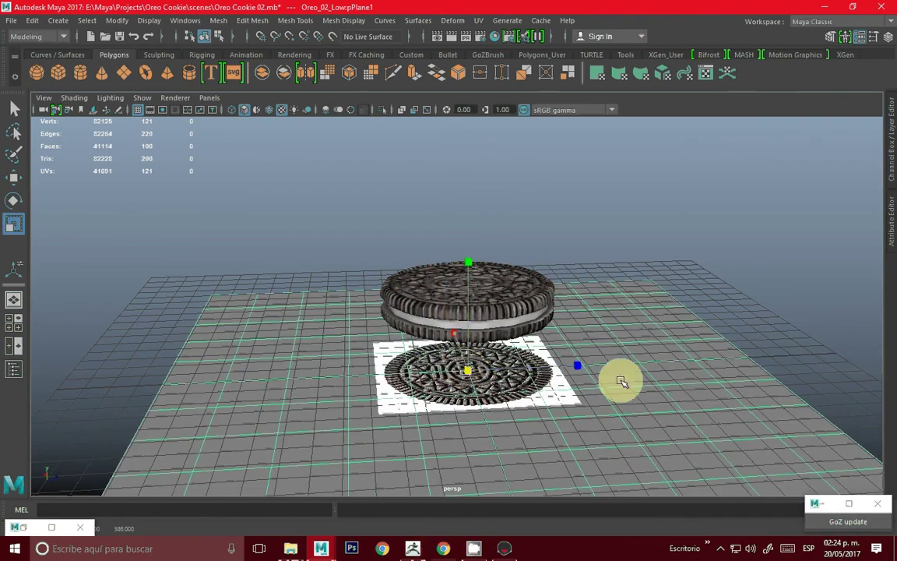
# Position the floor plane under the cookie so the cookie rests on it
pyautogui.keyDown('alt'); pyautogui.moveTo(647, 376); pyautogui.dragTo(517, 360); pyautogui.keyUp('alt')
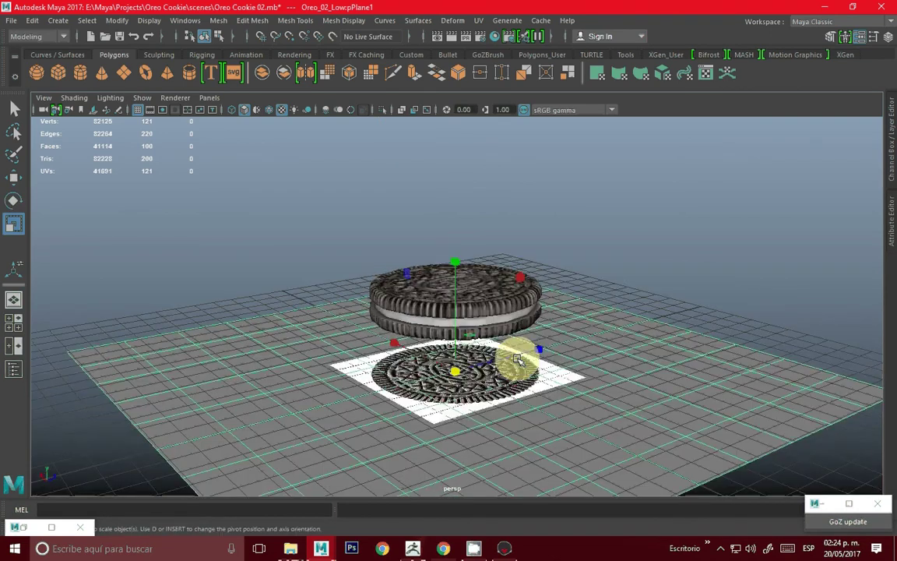
pyautogui.moveTo(458, 259); pyautogui.dragTo(458, 337)
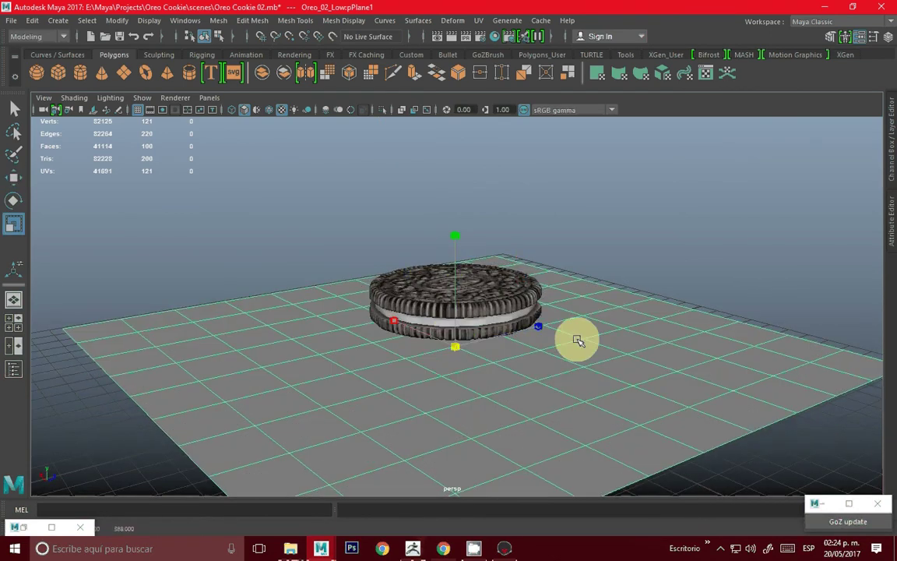
pyautogui.keyDown('alt'); pyautogui.moveTo(577, 341); pyautogui.dragTo(383, 320, button='right'); pyautogui.keyUp('alt')
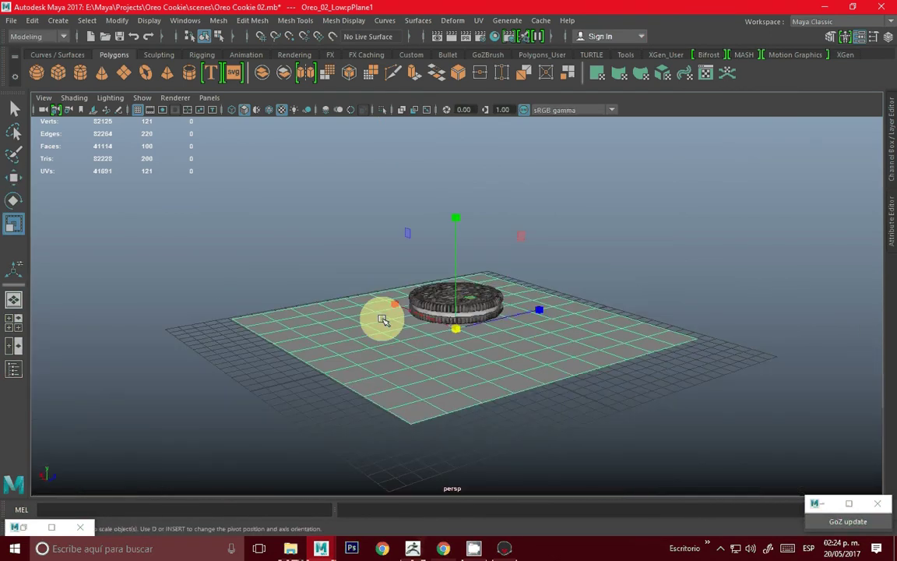
pyautogui.doubleClick(13, 223)
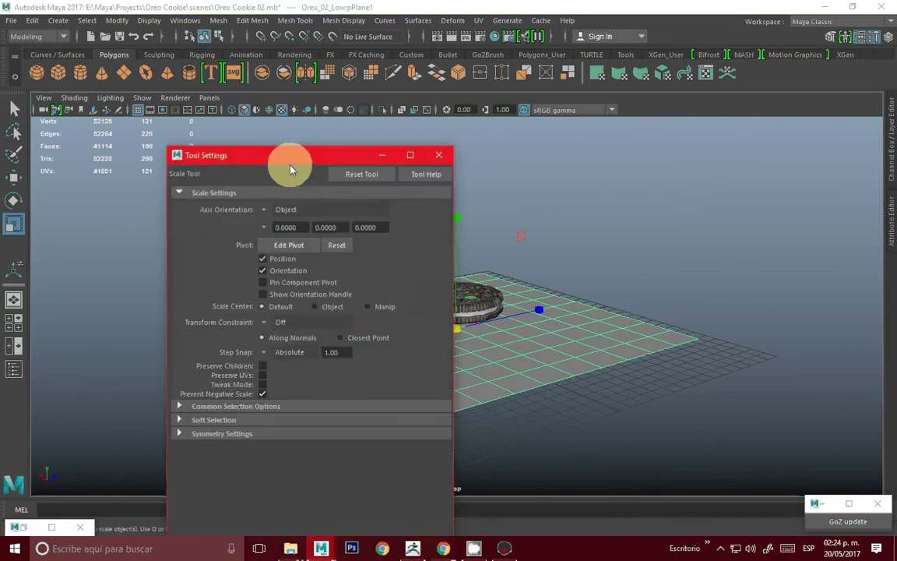
pyautogui.click(438, 155)
pyautogui.keyDown('alt'); pyautogui.moveTo(459, 336); pyautogui.dragTo(585, 331); pyautogui.keyUp('alt')
pyautogui.scroll(3, 436, 331)
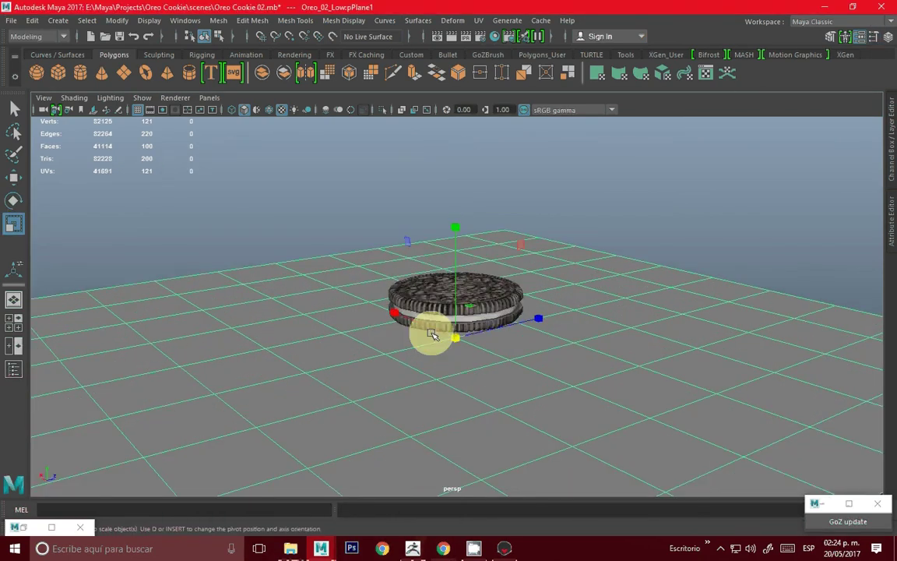
pyautogui.moveTo(424, 339)
pyautogui.keyDown('alt'); pyautogui.mouseDown()
pyautogui.moveTo(606, 330)
pyautogui.moveTo(475, 330)
pyautogui.mouseUp(); pyautogui.keyUp('alt')
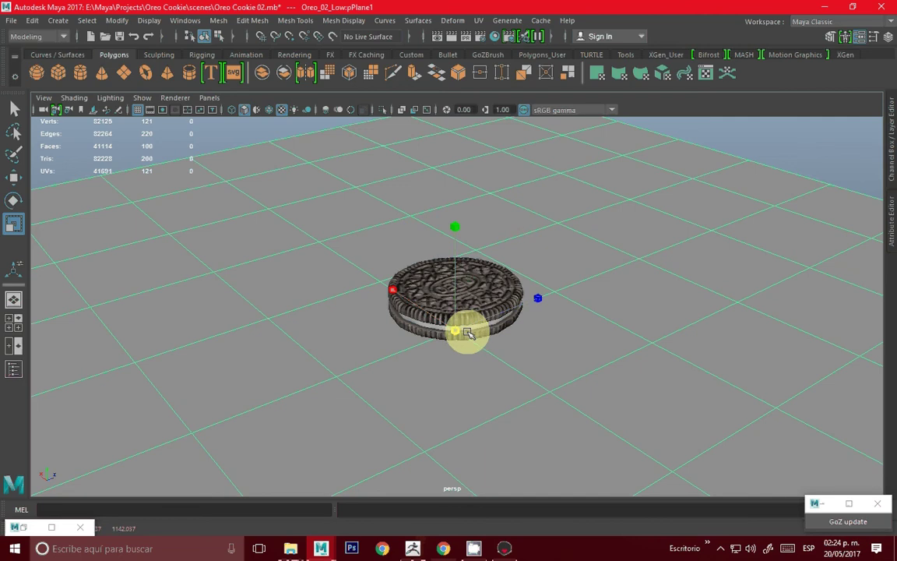
pyautogui.keyDown('alt'); pyautogui.moveTo(467, 331); pyautogui.dragTo(680, 355, button='right'); pyautogui.keyUp('alt')
pyautogui.keyDown('alt'); pyautogui.moveTo(681, 355); pyautogui.dragTo(434, 311); pyautogui.keyUp('alt')
pyautogui.keyDown('alt'); pyautogui.moveTo(435, 311); pyautogui.dragTo(534, 300, button='right'); pyautogui.keyUp('alt')
# Lower the cookie and place a duplicate on top of it
pyautogui.click(503, 286)
pyautogui.press('w')
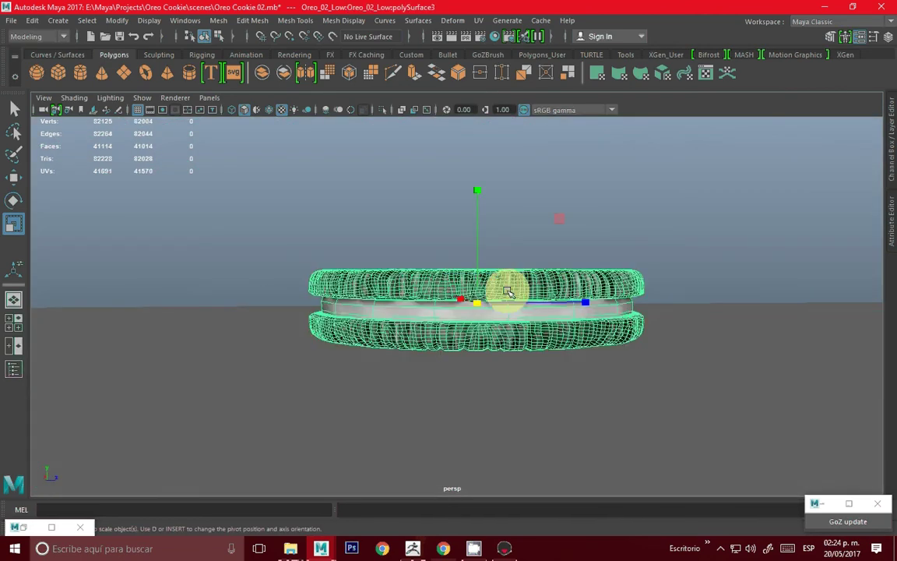
pyautogui.moveTo(467, 205)
pyautogui.mouseDown()
pyautogui.moveTo(479, 265)
pyautogui.moveTo(413, 267)
pyautogui.moveTo(401, 296)
pyautogui.moveTo(388, 303)
pyautogui.moveTo(400, 296)
pyautogui.mouseUp()
pyautogui.hotkey('ctrl', 'd')
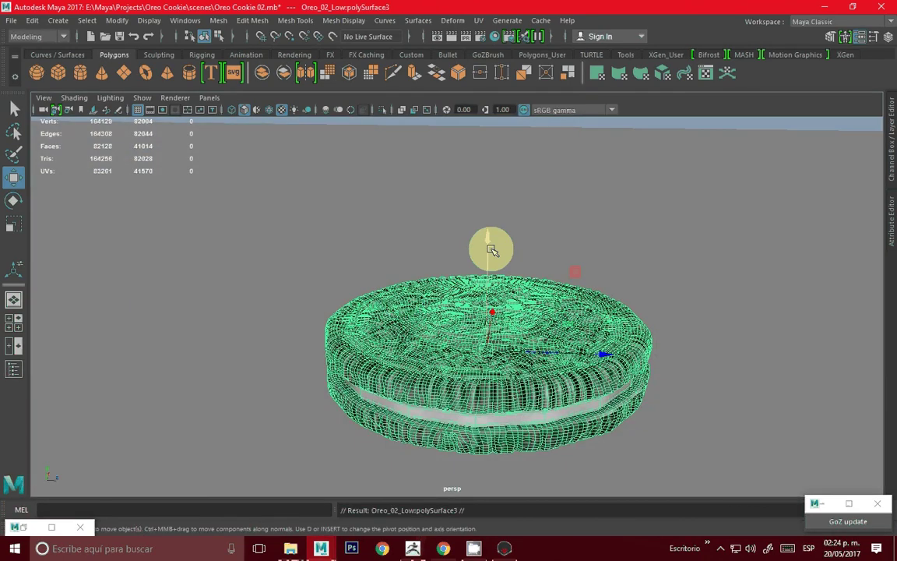
pyautogui.moveTo(489, 246)
pyautogui.mouseDown()
pyautogui.moveTo(489, 159)
pyautogui.moveTo(422, 230)
pyautogui.mouseUp()
pyautogui.keyDown('alt'); pyautogui.moveTo(422, 231); pyautogui.dragTo(488, 192, button='right'); pyautogui.keyUp('alt')
pyautogui.moveTo(488, 193)
pyautogui.keyDown('alt'); pyautogui.mouseDown()
pyautogui.moveTo(489, 247)
pyautogui.moveTo(554, 315)
pyautogui.mouseUp(); pyautogui.keyUp('alt')
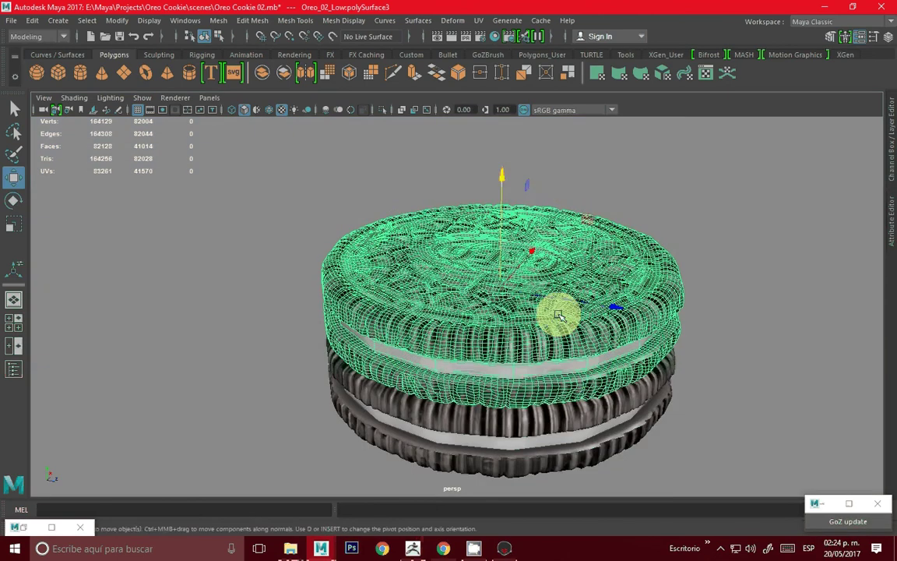
pyautogui.press('e')
pyautogui.press('w')
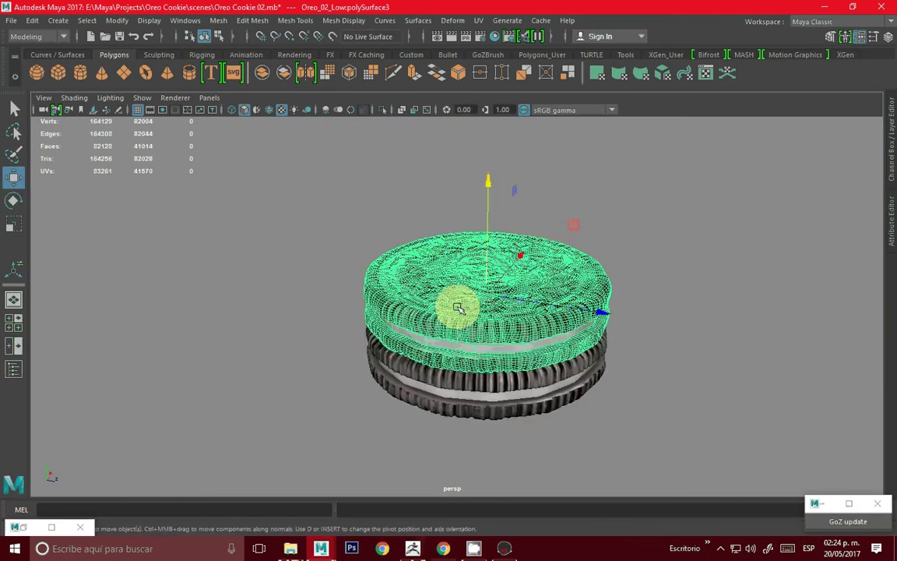
pyautogui.moveTo(457, 306)
pyautogui.keyDown('alt'); pyautogui.mouseDown()
pyautogui.moveTo(557, 260)
pyautogui.moveTo(593, 287)
pyautogui.moveTo(571, 286)
pyautogui.moveTo(591, 357)
pyautogui.moveTo(488, 315)
pyautogui.mouseUp(); pyautogui.keyUp('alt')
pyautogui.hotkey('ctrl', 'z')
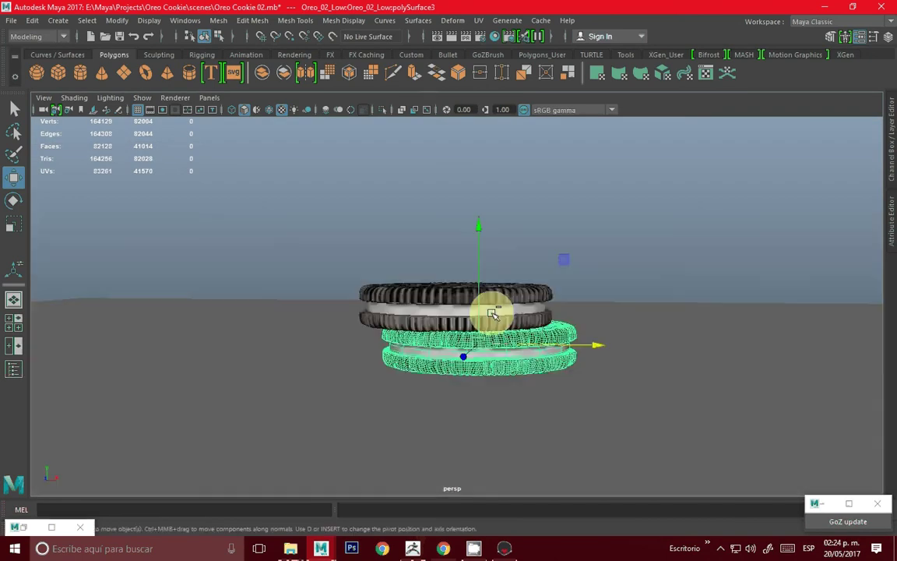
# Duplicate the top cookie twice, raising each copy onto the stack
pyautogui.hotkey('ctrl', 'd')
pyautogui.moveTo(475, 245)
pyautogui.mouseDown()
pyautogui.moveTo(482, 161)
pyautogui.moveTo(491, 169)
pyautogui.mouseUp()
pyautogui.moveTo(605, 233)
pyautogui.keyDown('alt'); pyautogui.mouseDown()
pyautogui.moveTo(587, 311)
pyautogui.moveTo(600, 325)
pyautogui.moveTo(571, 290)
pyautogui.moveTo(561, 350)
pyautogui.mouseUp(); pyautogui.keyUp('alt')
pyautogui.press('e')
pyautogui.press('w')
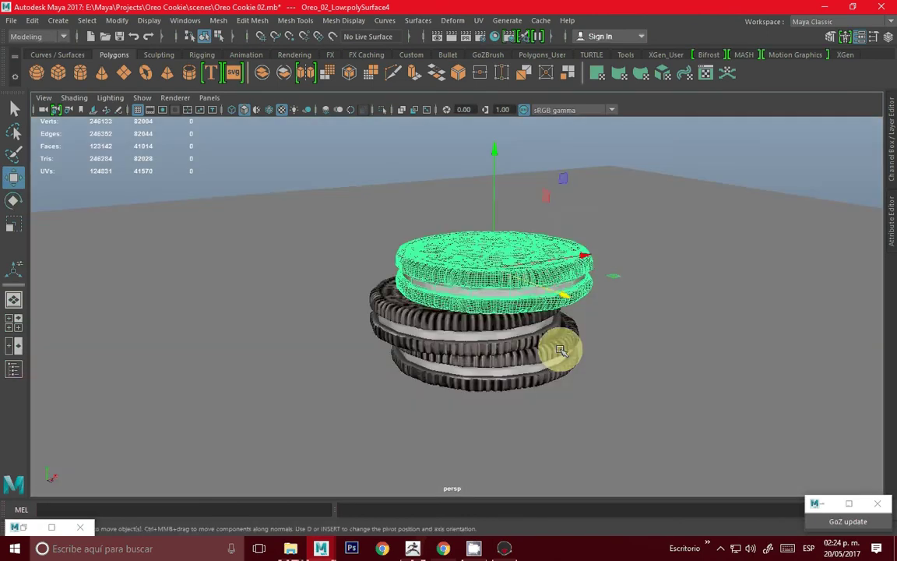
pyautogui.hotkey('ctrl', 'd')
pyautogui.moveTo(476, 245); pyautogui.dragTo(494, 110)
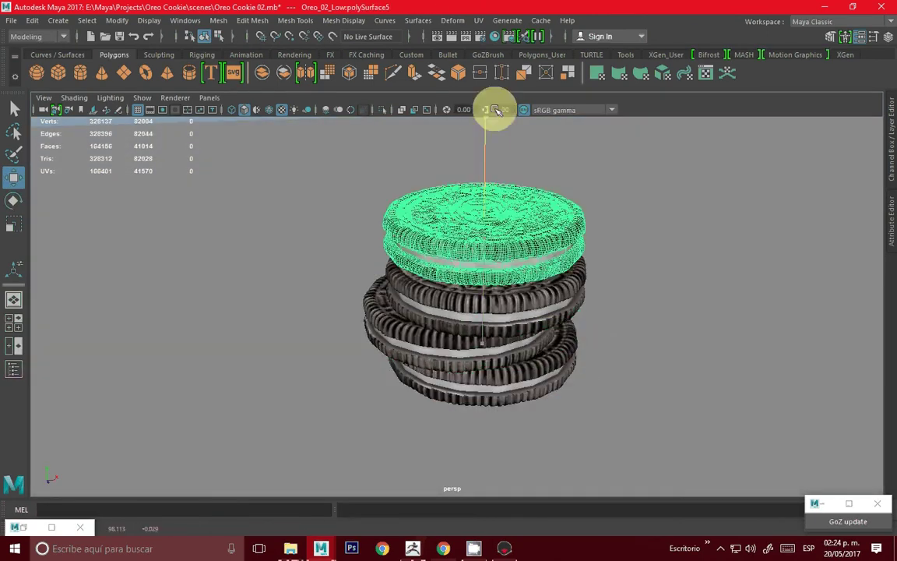
pyautogui.moveTo(505, 117)
pyautogui.keyDown('alt'); pyautogui.mouseDown(button='right')
pyautogui.moveTo(623, 223)
pyautogui.moveTo(571, 194)
pyautogui.mouseUp(button='right'); pyautogui.keyUp('alt')
pyautogui.moveTo(581, 214)
pyautogui.keyDown('alt'); pyautogui.mouseDown()
pyautogui.moveTo(506, 337)
pyautogui.moveTo(575, 310)
pyautogui.moveTo(671, 344)
pyautogui.mouseUp(); pyautogui.keyUp('alt')
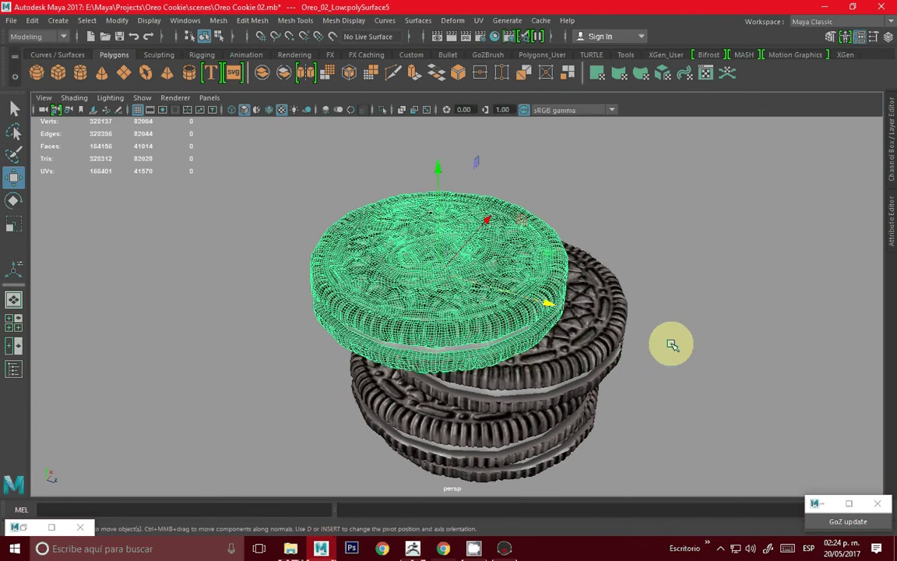
pyautogui.keyDown('alt'); pyautogui.moveTo(670, 345); pyautogui.dragTo(493, 405, button='right'); pyautogui.keyUp('alt')
pyautogui.keyDown('alt'); pyautogui.moveTo(492, 405); pyautogui.dragTo(521, 410); pyautogui.keyUp('alt')
# Duplicate the bottom cookie and stand the copy upright on its edge
pyautogui.click(501, 374)
pyautogui.moveTo(501, 375)
pyautogui.keyDown('alt'); pyautogui.mouseDown()
pyautogui.moveTo(456, 357)
pyautogui.moveTo(716, 357)
pyautogui.moveTo(500, 320)
pyautogui.moveTo(637, 324)
pyautogui.mouseUp(); pyautogui.keyUp('alt')
pyautogui.hotkey('ctrl', 'd')
pyautogui.press('e')
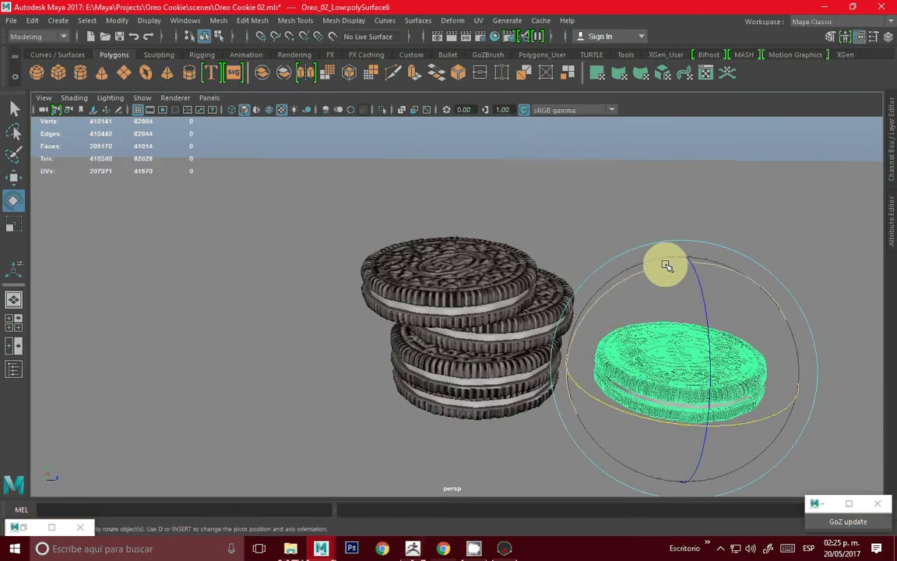
pyautogui.moveTo(659, 268)
pyautogui.mouseDown()
pyautogui.moveTo(614, 335)
pyautogui.moveTo(686, 344)
pyautogui.moveTo(627, 306)
pyautogui.moveTo(715, 327)
pyautogui.mouseUp()
pyautogui.press('w')
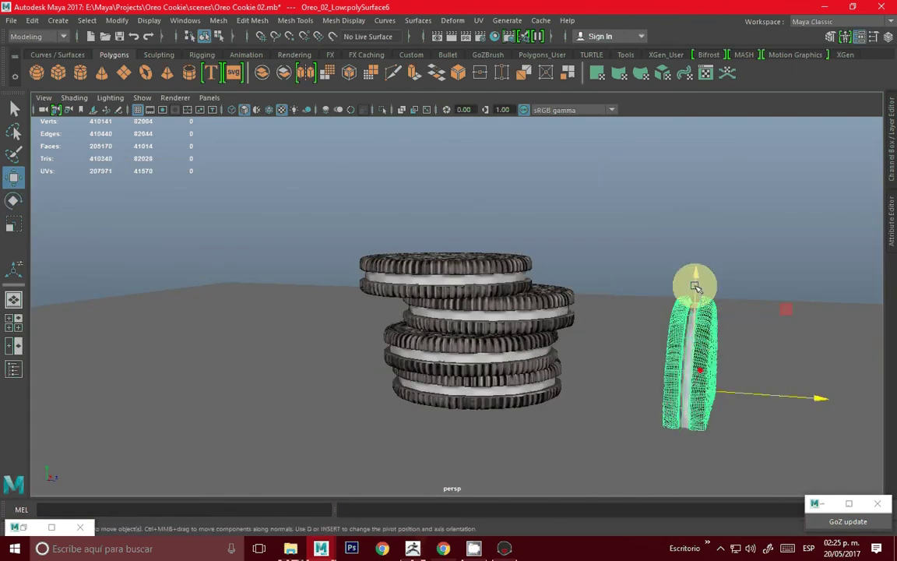
pyautogui.moveTo(698, 208)
pyautogui.keyDown('alt'); pyautogui.mouseDown()
pyautogui.moveTo(631, 260)
pyautogui.moveTo(557, 191)
pyautogui.moveTo(561, 184)
pyautogui.moveTo(601, 274)
pyautogui.moveTo(779, 420)
pyautogui.moveTo(711, 387)
pyautogui.moveTo(747, 348)
pyautogui.moveTo(741, 321)
pyautogui.moveTo(575, 300)
pyautogui.moveTo(575, 355)
pyautogui.moveTo(632, 380)
pyautogui.moveTo(601, 417)
pyautogui.moveTo(652, 431)
pyautogui.moveTo(667, 376)
pyautogui.moveTo(628, 326)
pyautogui.mouseUp(); pyautogui.keyUp('alt')
# Duplicate the upright cookie and tilt the new copy about 35°
pyautogui.hotkey('ctrl', 'd')
pyautogui.scroll(3, 629, 326)
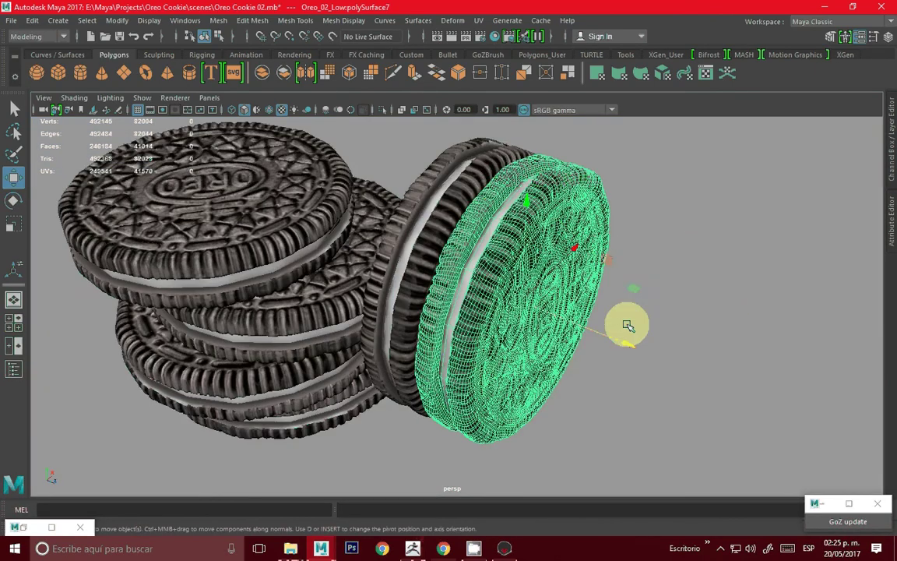
pyautogui.press('e')
pyautogui.moveTo(507, 236)
pyautogui.mouseDown()
pyautogui.moveTo(495, 310)
pyautogui.moveTo(591, 280)
pyautogui.mouseUp()
pyautogui.press('w')
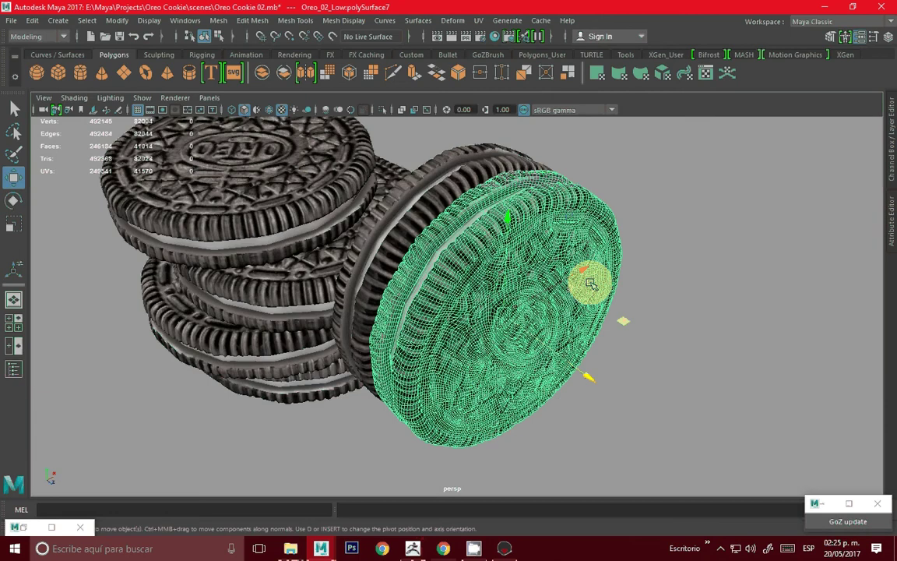
pyautogui.scroll(-3, 567, 270)
# Add another upright cookie copy to the row
pyautogui.hotkey('ctrl', 'd')
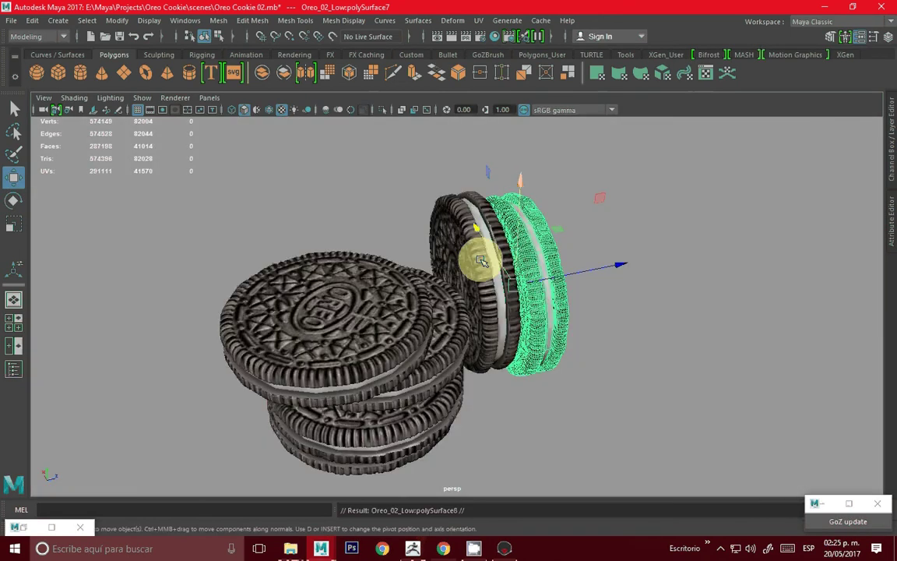
pyautogui.moveTo(471, 231)
pyautogui.keyDown('alt'); pyautogui.mouseDown()
pyautogui.moveTo(633, 334)
pyautogui.moveTo(661, 334)
pyautogui.moveTo(594, 242)
pyautogui.moveTo(625, 301)
pyautogui.moveTo(605, 254)
pyautogui.moveTo(628, 241)
pyautogui.moveTo(536, 240)
pyautogui.moveTo(517, 216)
pyautogui.mouseUp(); pyautogui.keyUp('alt')
pyautogui.press('e')
pyautogui.press('w')
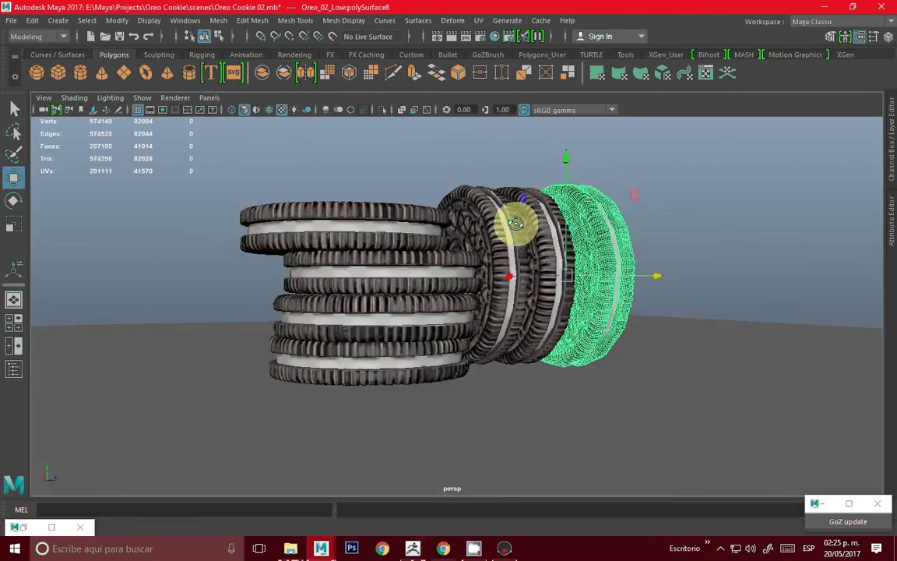
pyautogui.click(721, 236)
pyautogui.moveTo(722, 236)
pyautogui.keyDown('alt'); pyautogui.mouseDown()
pyautogui.moveTo(604, 260)
pyautogui.moveTo(663, 286)
pyautogui.moveTo(369, 280)
pyautogui.moveTo(669, 330)
pyautogui.mouseUp(); pyautogui.keyUp('alt')
# Move the rightmost cookie to the left of the stack and turn it toward the viewer
pyautogui.click(600, 302)
pyautogui.moveTo(600, 302)
pyautogui.keyDown('alt'); pyautogui.mouseDown()
pyautogui.moveTo(474, 287)
pyautogui.moveTo(687, 270)
pyautogui.mouseUp(); pyautogui.keyUp('alt')
pyautogui.moveTo(783, 267)
pyautogui.mouseDown()
pyautogui.moveTo(337, 273)
pyautogui.moveTo(367, 331)
pyautogui.moveTo(634, 390)
pyautogui.moveTo(603, 427)
pyautogui.moveTo(530, 330)
pyautogui.mouseUp()
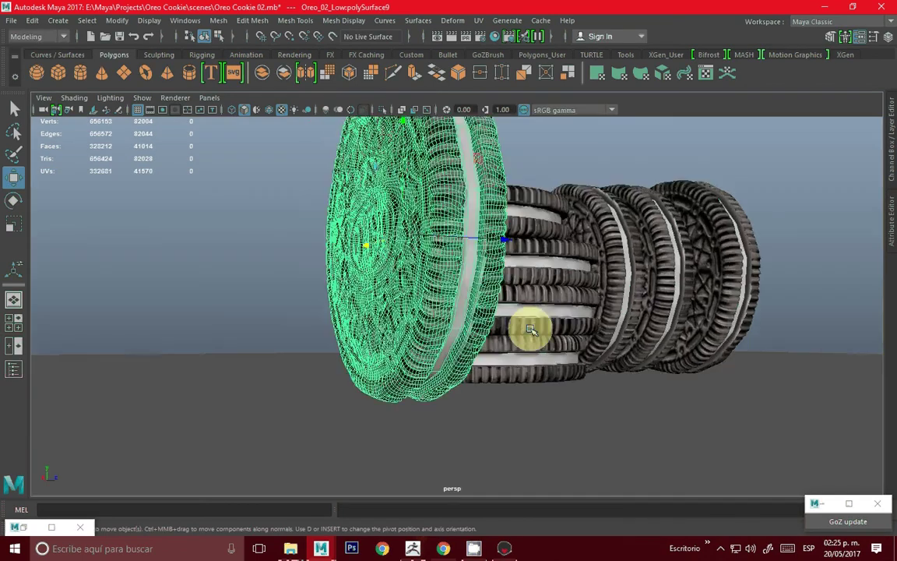
pyautogui.scroll(-5, 530, 330)
pyautogui.press('e')
pyautogui.keyDown('alt'); pyautogui.moveTo(445, 322); pyautogui.dragTo(592, 345); pyautogui.keyUp('alt')
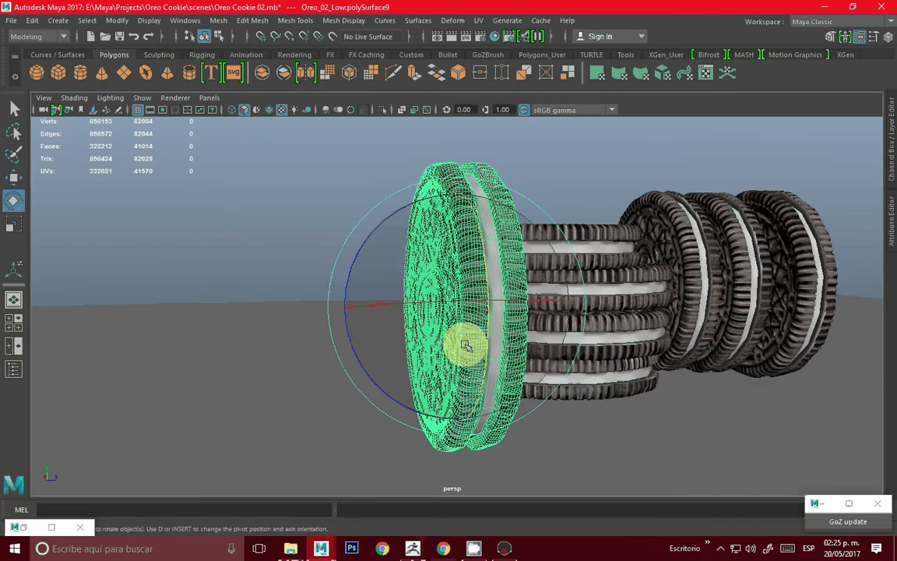
pyautogui.moveTo(455, 299)
pyautogui.mouseDown()
pyautogui.moveTo(548, 313)
pyautogui.moveTo(480, 176)
pyautogui.moveTo(255, 306)
pyautogui.moveTo(287, 402)
pyautogui.moveTo(403, 232)
pyautogui.moveTo(439, 210)
pyautogui.moveTo(575, 260)
pyautogui.moveTo(445, 244)
pyautogui.mouseUp()
pyautogui.press('w')
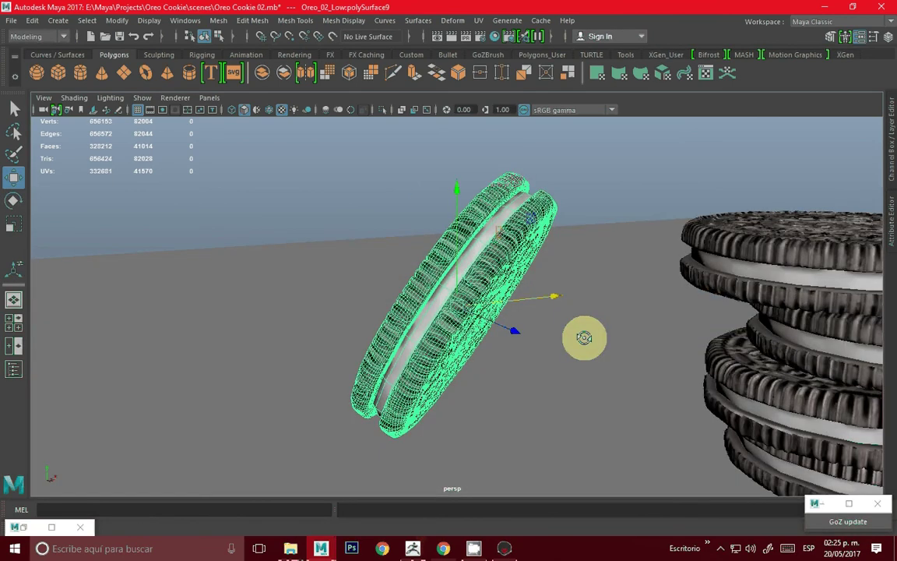
pyautogui.keyDown('alt'); pyautogui.moveTo(584, 338); pyautogui.dragTo(546, 296); pyautogui.keyUp('alt')
# Move the tilted cookie in the top view until it leans against the stack
pyautogui.press('space')
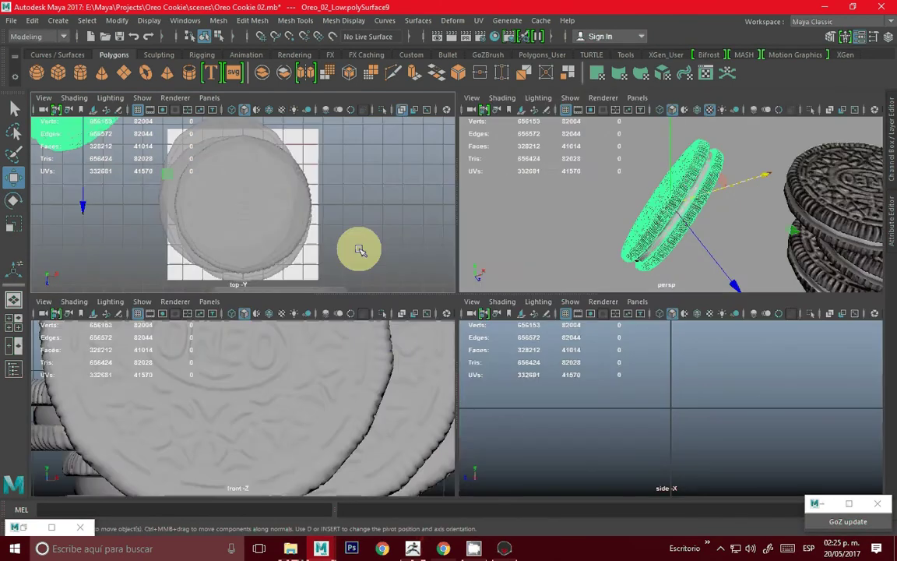
pyautogui.press('space')
pyautogui.moveTo(206, 194); pyautogui.dragTo(396, 263)
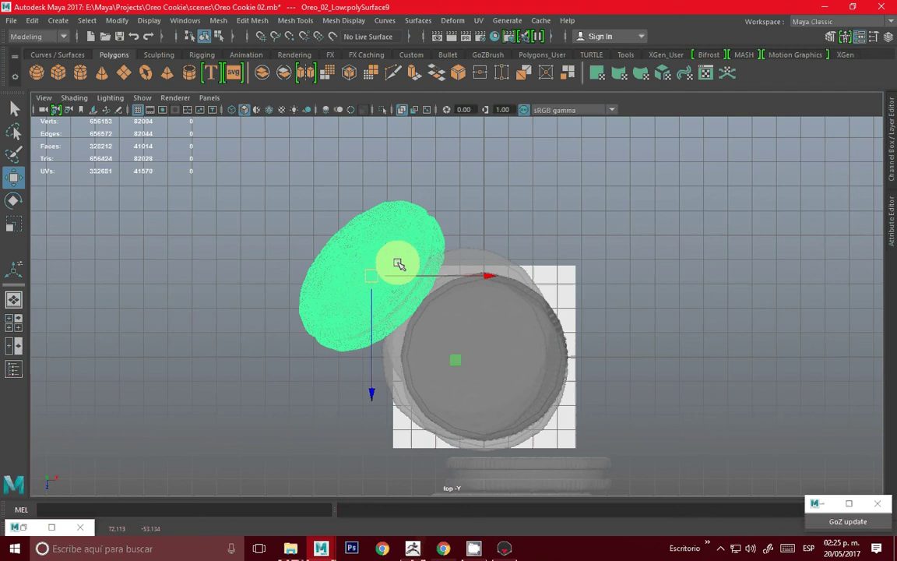
pyautogui.press('space')
pyautogui.press('space')
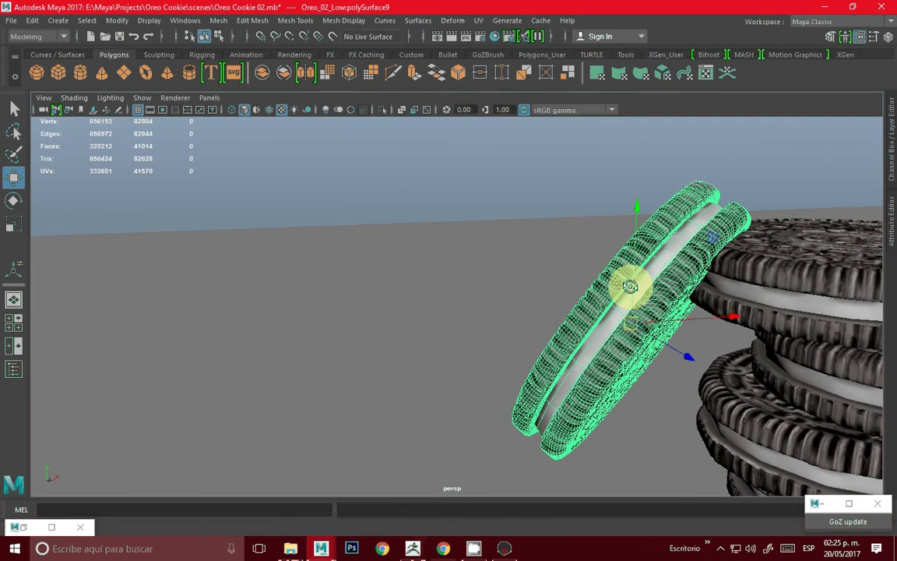
pyautogui.moveTo(630, 287)
pyautogui.mouseDown()
pyautogui.moveTo(584, 323)
pyautogui.moveTo(599, 302)
pyautogui.moveTo(592, 319)
pyautogui.moveTo(641, 381)
pyautogui.moveTo(691, 325)
pyautogui.moveTo(595, 296)
pyautogui.moveTo(667, 296)
pyautogui.moveTo(601, 277)
pyautogui.moveTo(621, 274)
pyautogui.moveTo(581, 310)
pyautogui.moveTo(587, 344)
pyautogui.moveTo(512, 370)
pyautogui.moveTo(534, 326)
pyautogui.moveTo(493, 315)
pyautogui.moveTo(475, 337)
pyautogui.mouseUp()
pyautogui.press('e')
pyautogui.press('w')
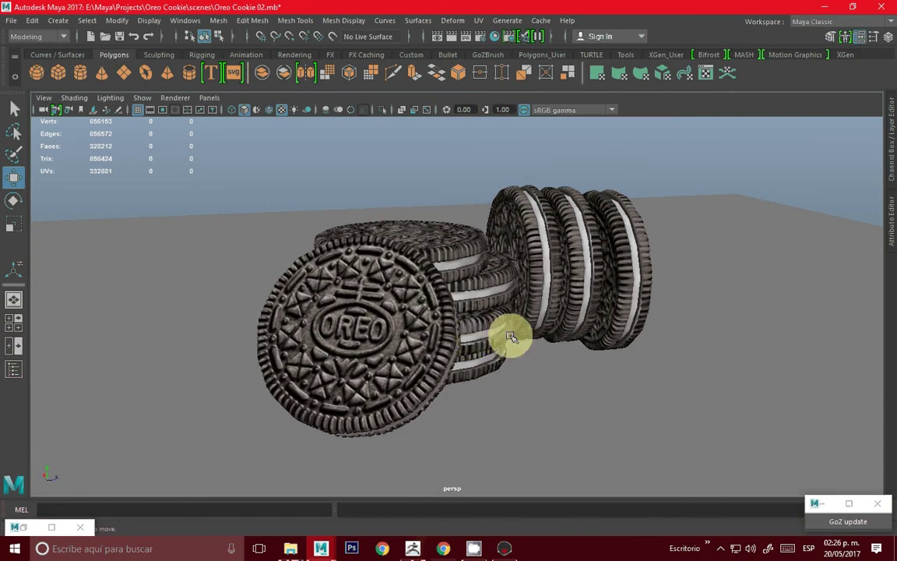
# Select the flat cookie on the floor, then the ground plane
pyautogui.moveTo(888, 144)
pyautogui.keyDown('alt'); pyautogui.mouseDown()
pyautogui.moveTo(621, 210)
pyautogui.moveTo(386, 292)
pyautogui.moveTo(508, 420)
pyautogui.moveTo(495, 244)
pyautogui.mouseUp(); pyautogui.keyUp('alt')
pyautogui.click(381, 421)
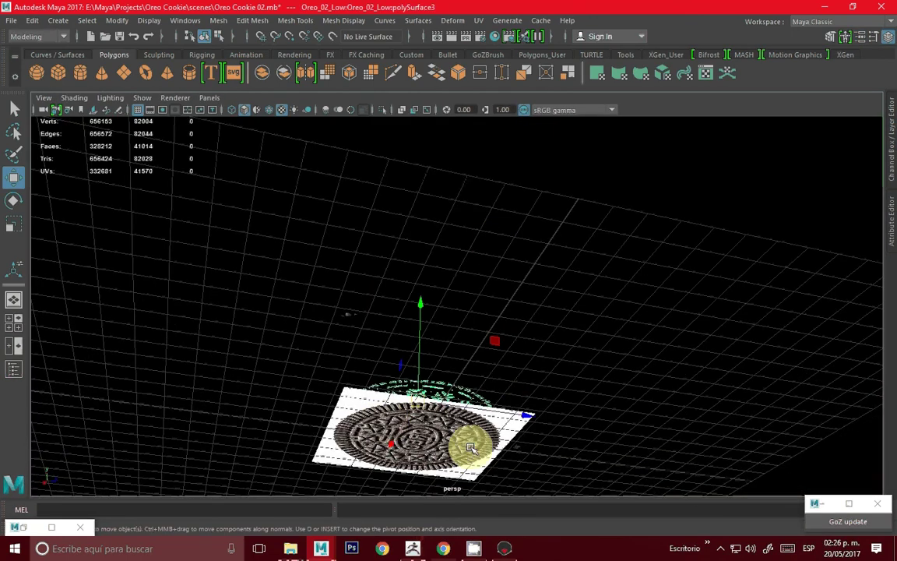
pyautogui.click(524, 429)
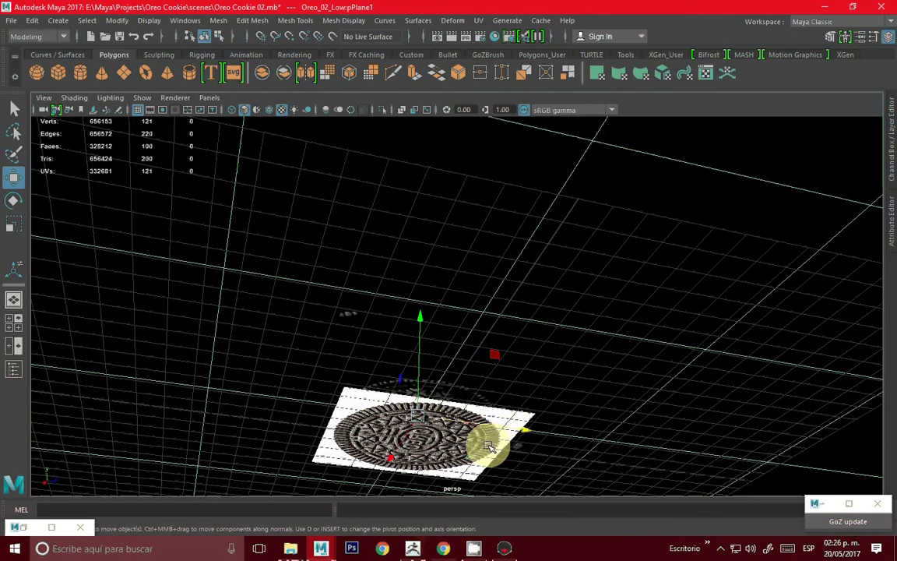
pyautogui.moveTo(425, 345)
pyautogui.keyDown('alt'); pyautogui.mouseDown()
pyautogui.moveTo(565, 477)
pyautogui.moveTo(579, 410)
pyautogui.moveTo(412, 403)
pyautogui.moveTo(468, 339)
pyautogui.moveTo(441, 261)
pyautogui.moveTo(472, 353)
pyautogui.moveTo(375, 333)
pyautogui.moveTo(428, 357)
pyautogui.moveTo(420, 290)
pyautogui.mouseUp(); pyautogui.keyUp('alt')
# Scale up the ground plane under the cookies
pyautogui.press('6')
pyautogui.click(421, 316)
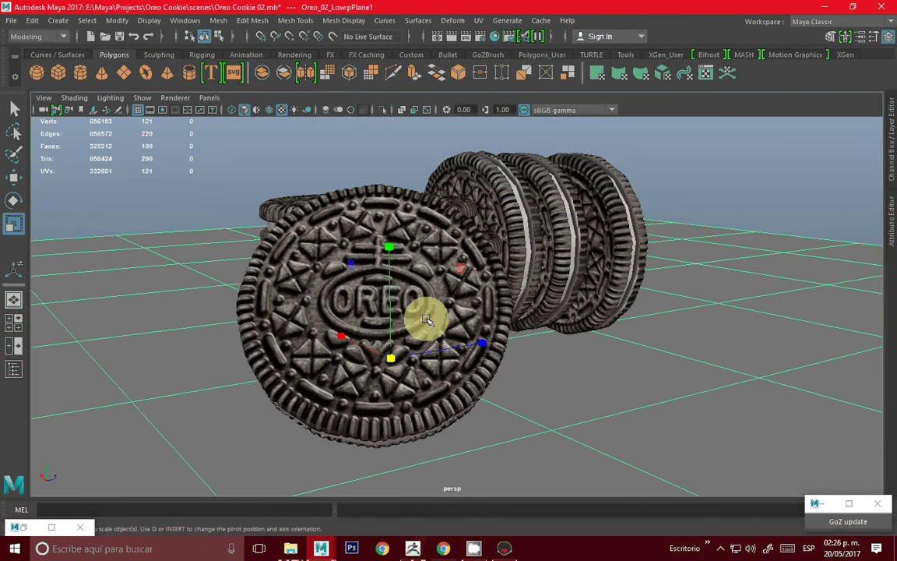
pyautogui.press('r')
pyautogui.moveTo(386, 357)
pyautogui.mouseDown()
pyautogui.moveTo(411, 371)
pyautogui.moveTo(831, 356)
pyautogui.moveTo(406, 356)
pyautogui.mouseUp()
pyautogui.press('4')
# Save the scene and export the selected cookies and plane as OBJ 'Oreo 02Low'
pyautogui.click(609, 315)
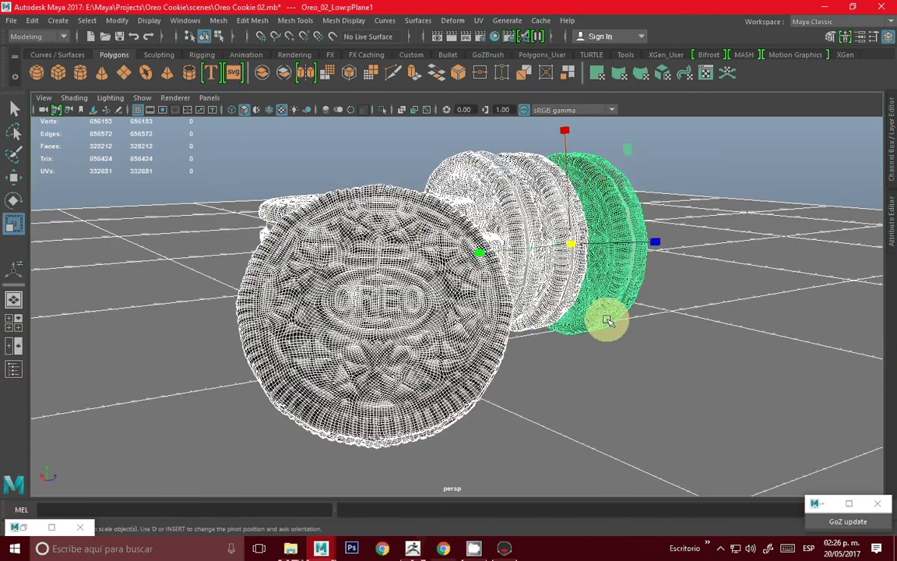
pyautogui.hotkey('ctrl', 's')
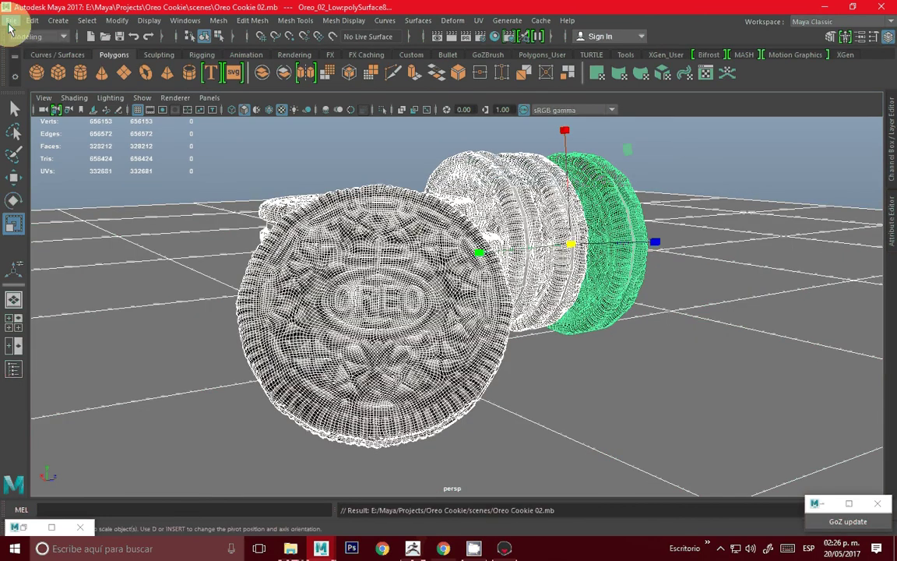
pyautogui.click(11, 20)
pyautogui.click(32, 185)
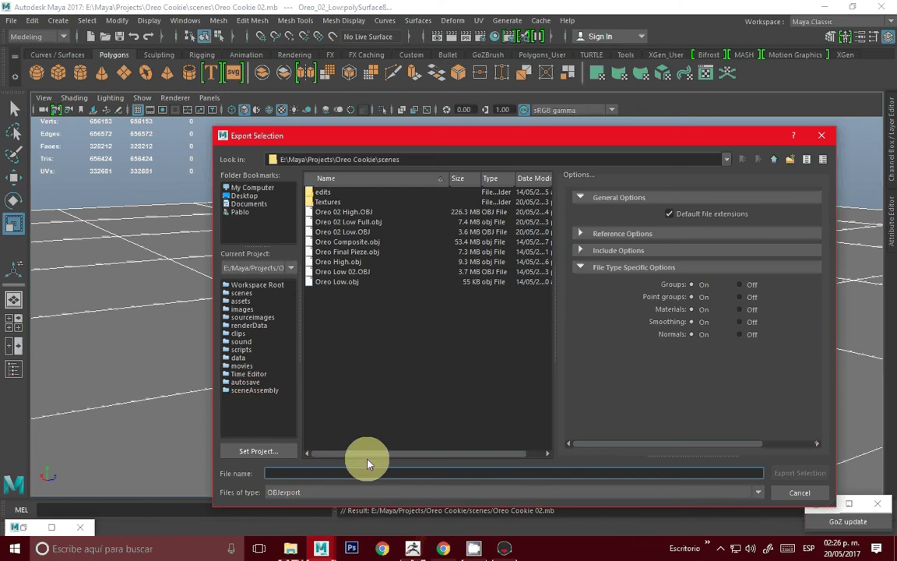
pyautogui.write('Oreo ')
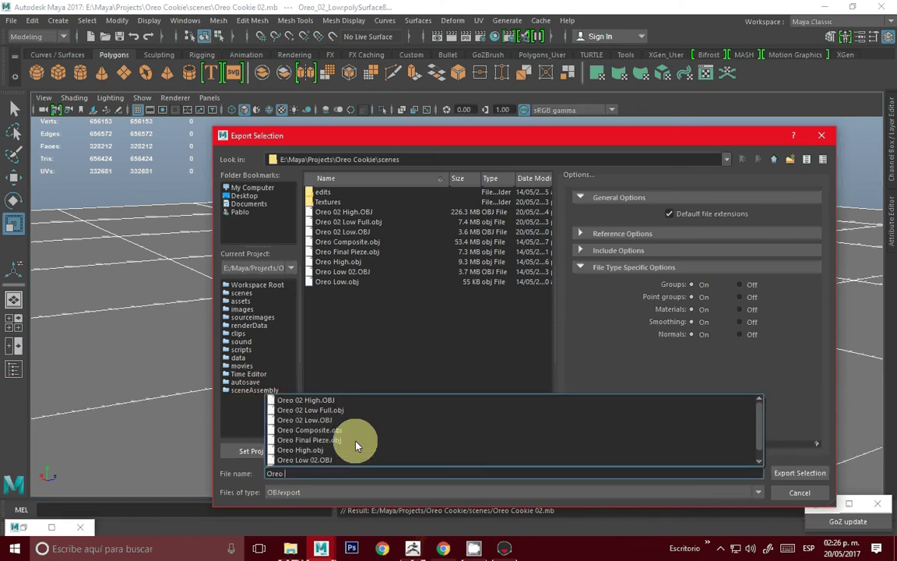
pyautogui.write('02 Sc')
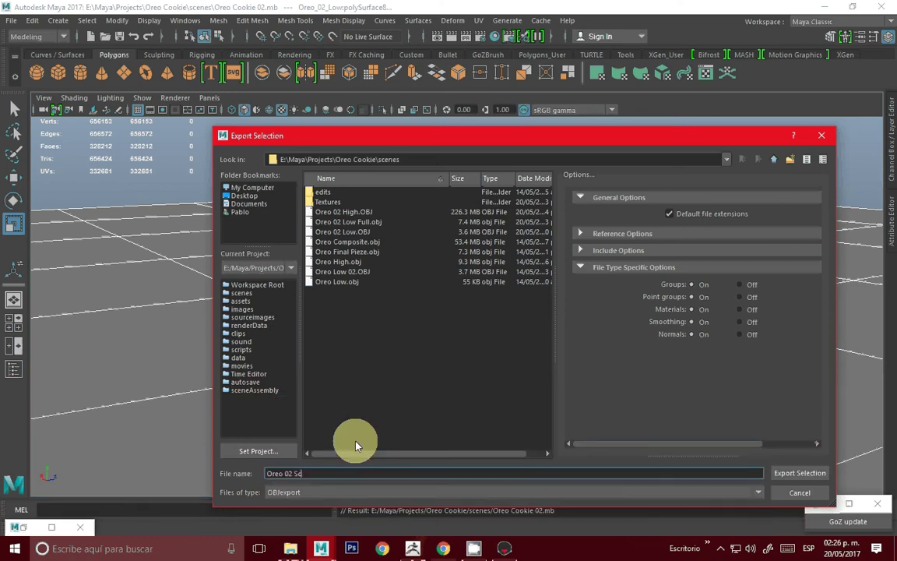
pyautogui.write('Low')
pyautogui.press('Return')
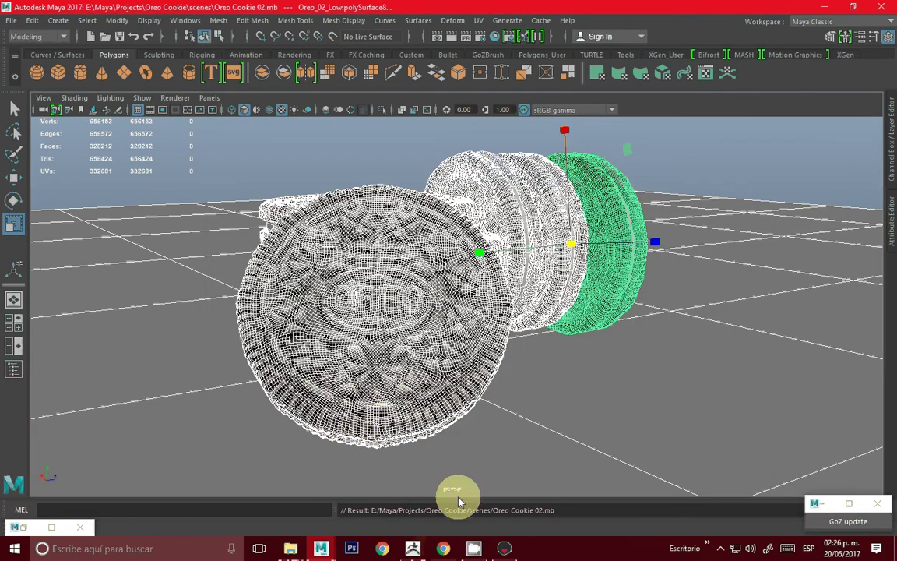
# Import the Oreo 02 Scene model from the scenes folder into Toolbag
pyautogui.click(504, 548)
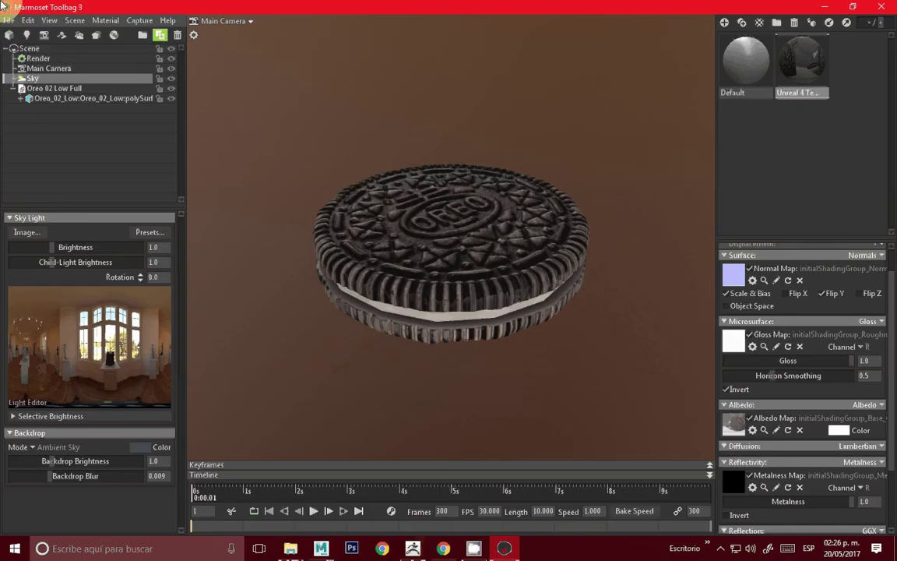
pyautogui.click(8, 20)
pyautogui.click(17, 110)
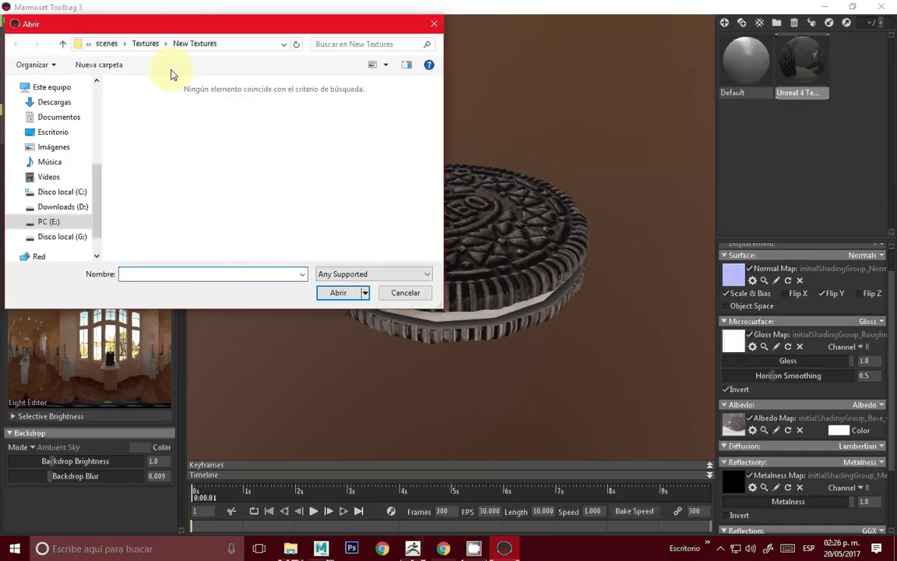
pyautogui.click(145, 43)
pyautogui.click(164, 44)
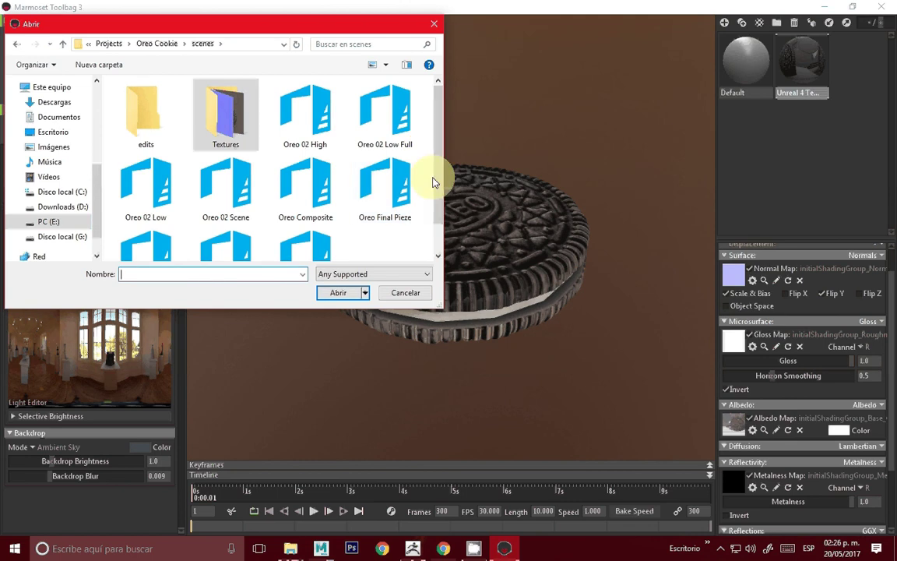
pyautogui.scroll(-1, 427, 207)
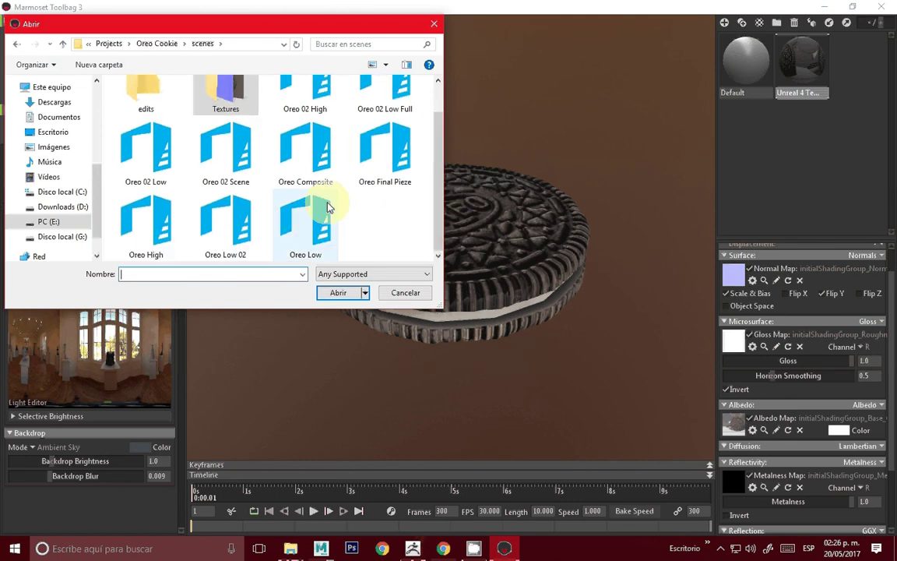
pyautogui.doubleClick(234, 144)
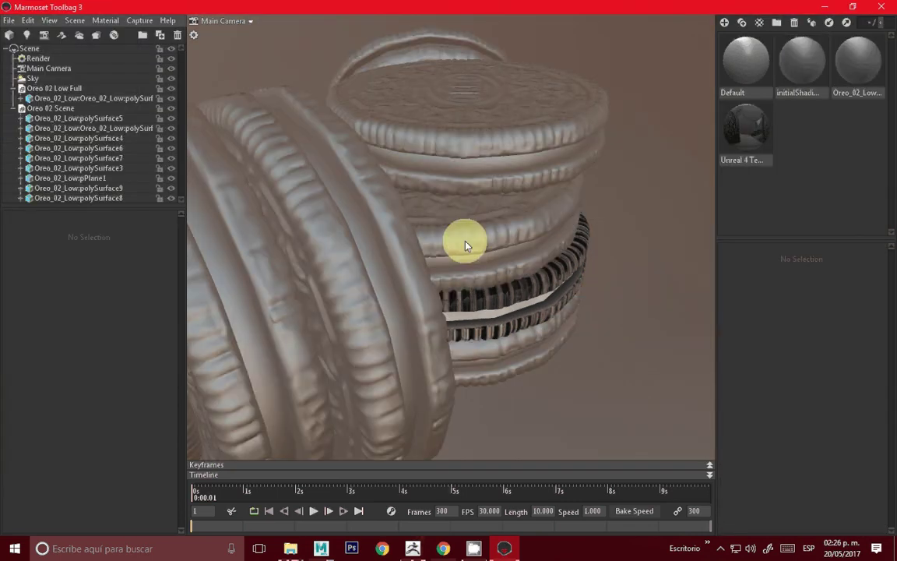
pyautogui.moveTo(465, 247); pyautogui.dragTo(405, 226)
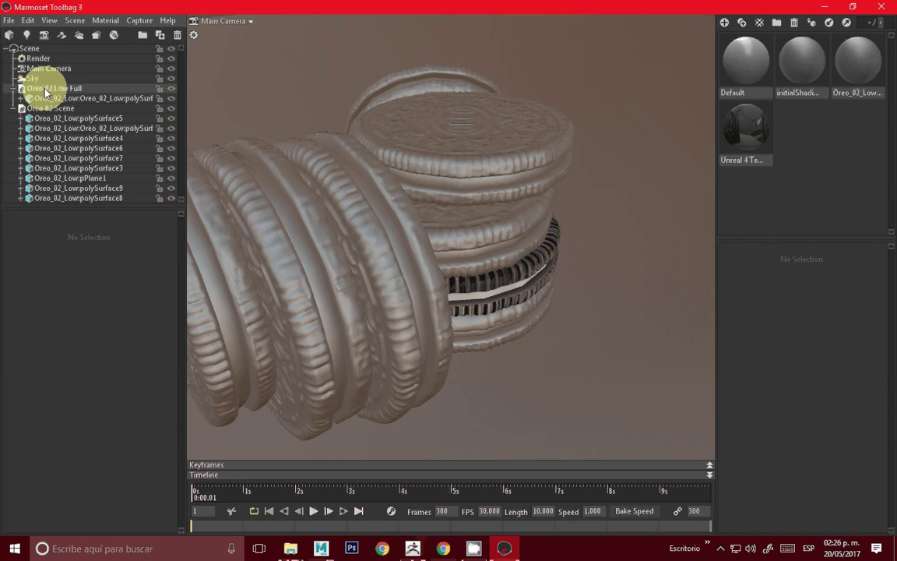
# Hide the Oreo 02 Low Full group and apply the Unreal 4 material to Oreo 02 Scene
pyautogui.click(15, 90)
pyautogui.scroll(-3, 452, 208)
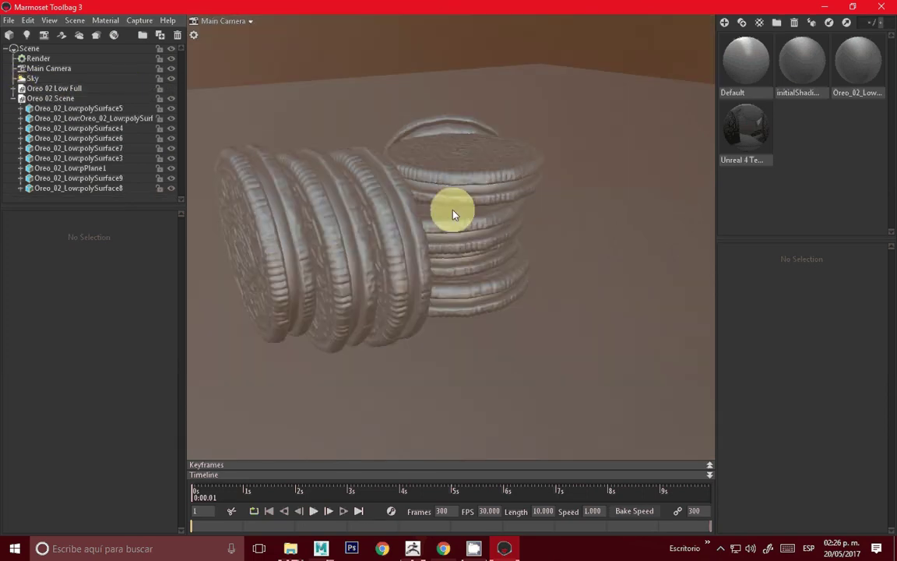
pyautogui.scroll(-2, 437, 212)
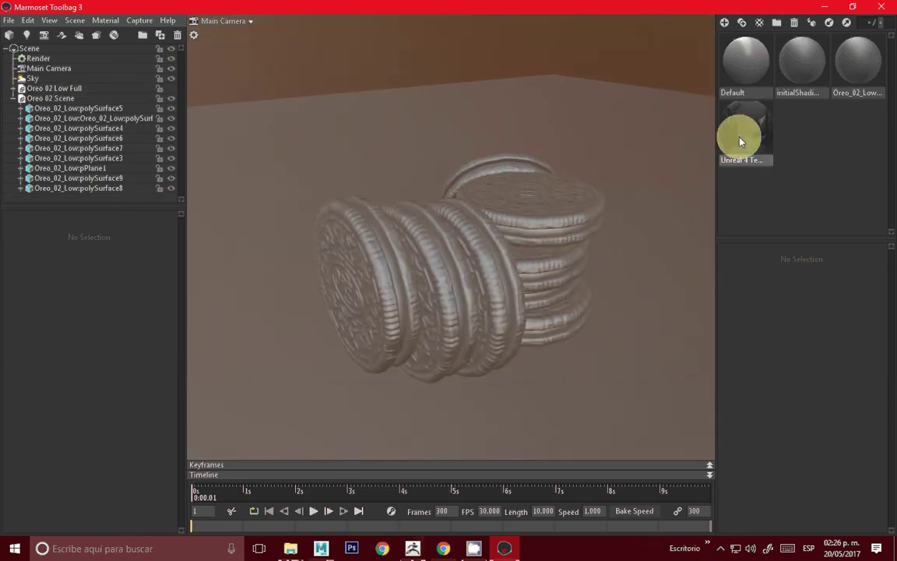
pyautogui.moveTo(741, 134); pyautogui.dragTo(66, 97)
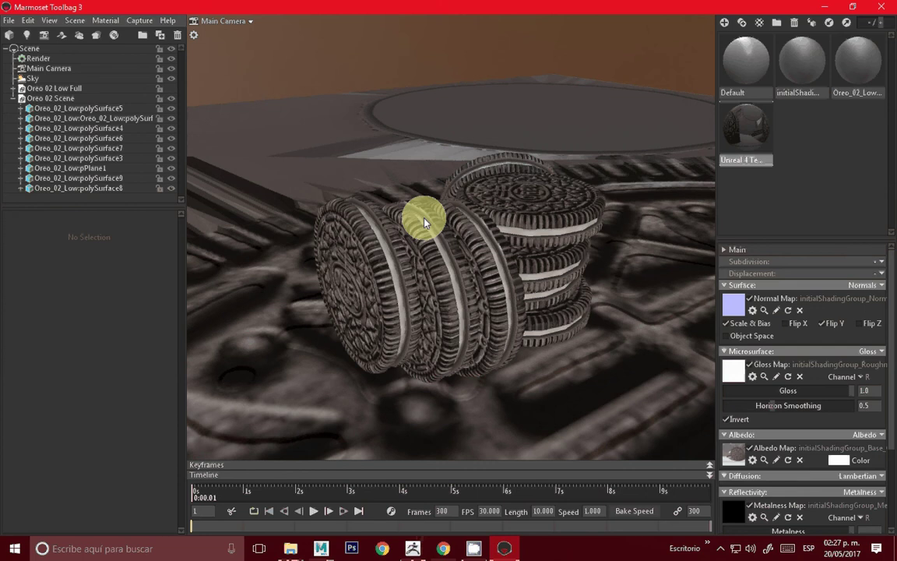
pyautogui.moveTo(425, 223)
pyautogui.mouseDown()
pyautogui.moveTo(444, 206)
pyautogui.moveTo(366, 197)
pyautogui.moveTo(266, 226)
pyautogui.moveTo(407, 284)
pyautogui.moveTo(436, 280)
pyautogui.mouseUp()
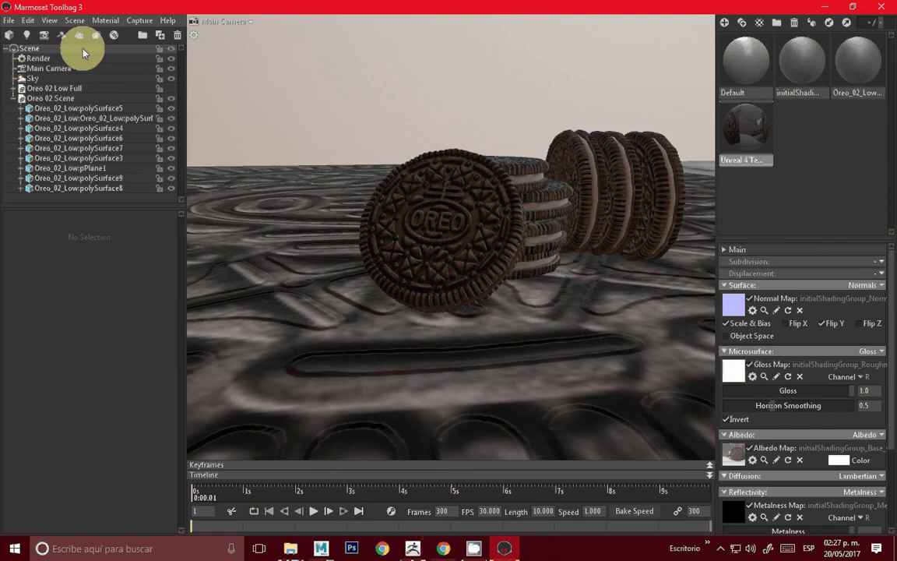
# Remove the extra Unreal 4 material copy and add a Quixel Rust material
pyautogui.click(742, 24)
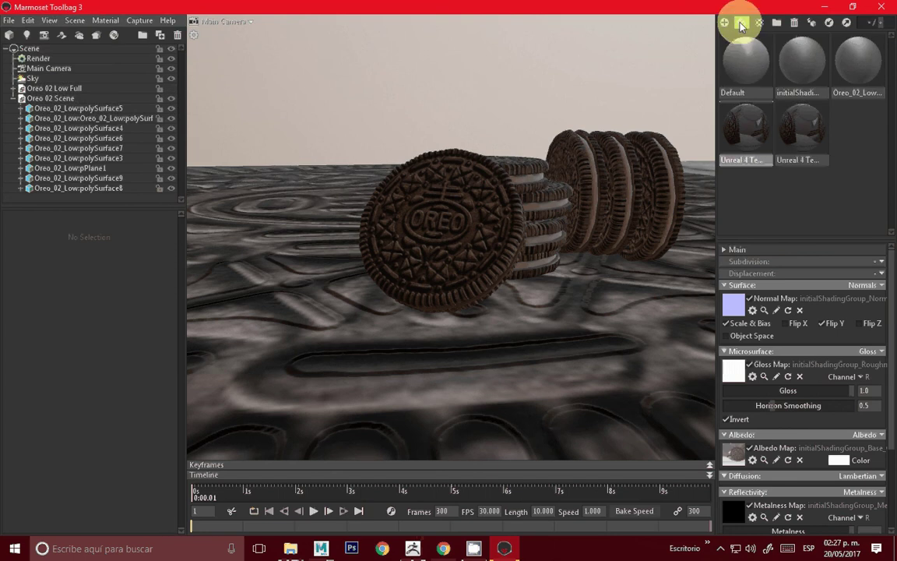
pyautogui.click(804, 122)
pyautogui.click(760, 23)
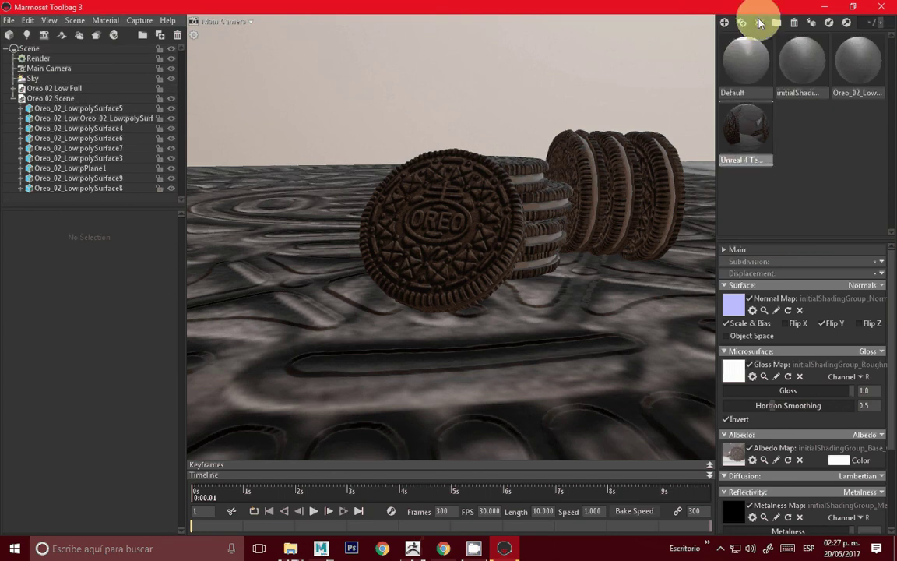
pyautogui.click(760, 23)
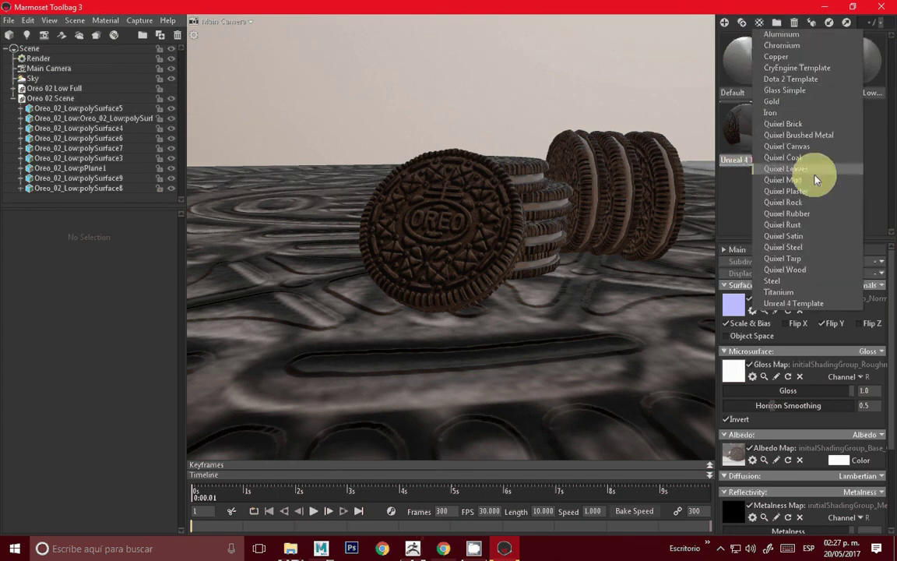
pyautogui.click(811, 223)
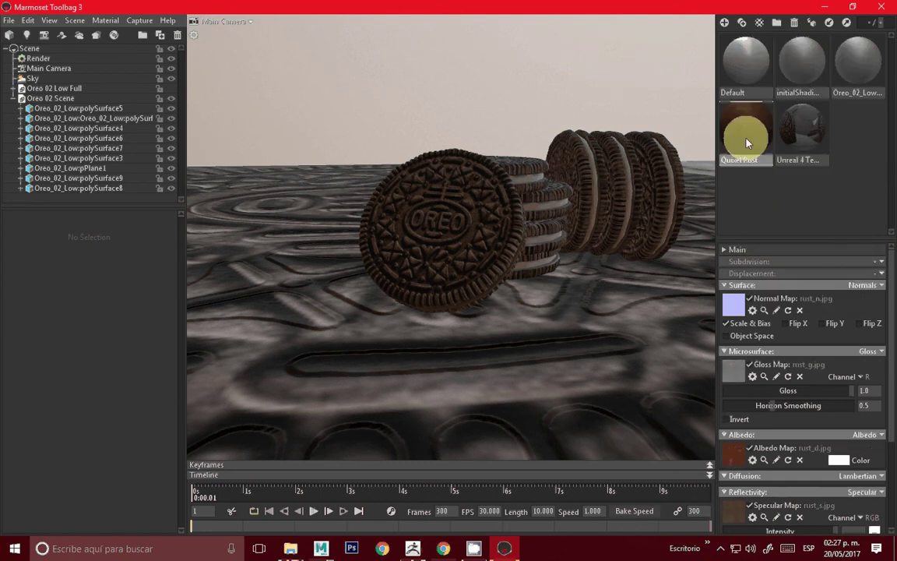
# Add a Quixel Tarp material, apply it to the floor, and duplicate it
pyautogui.click(760, 25)
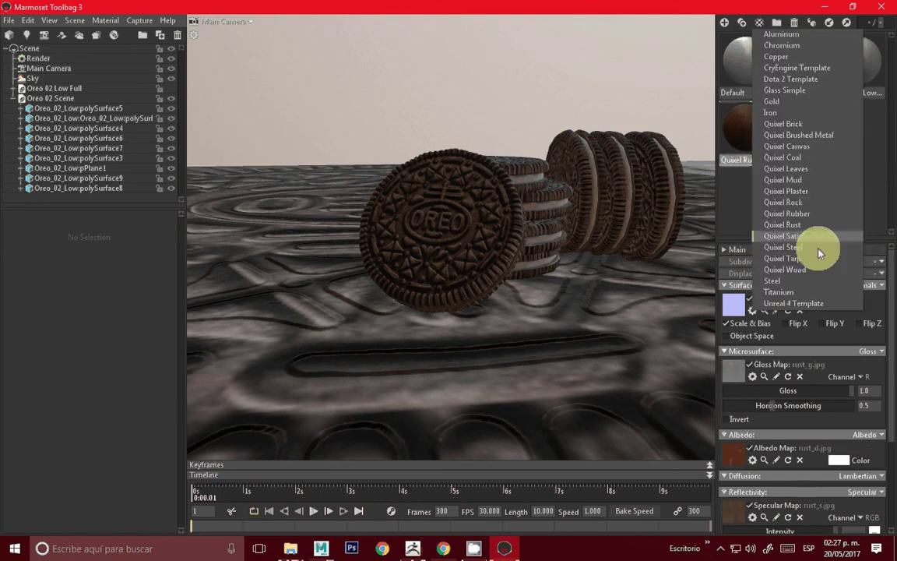
pyautogui.click(817, 259)
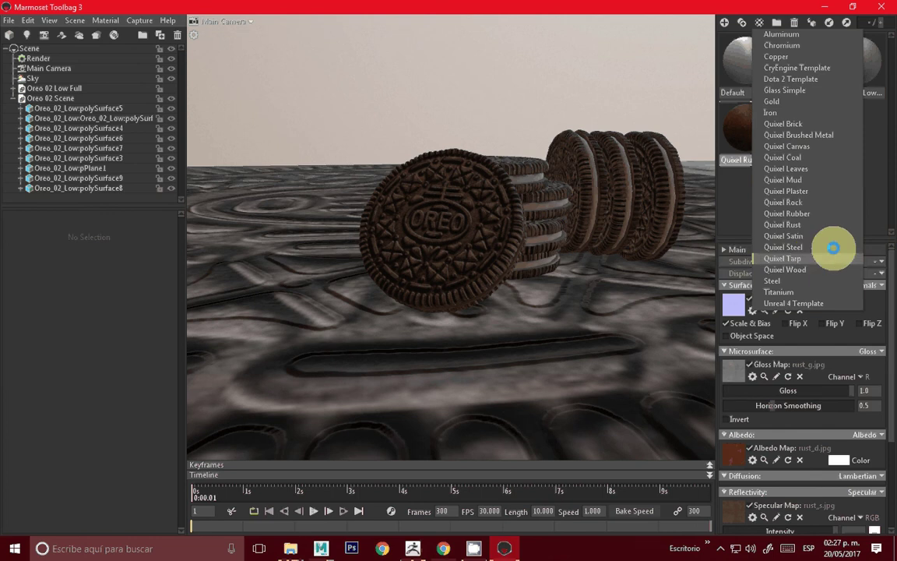
pyautogui.moveTo(842, 153); pyautogui.dragTo(261, 320)
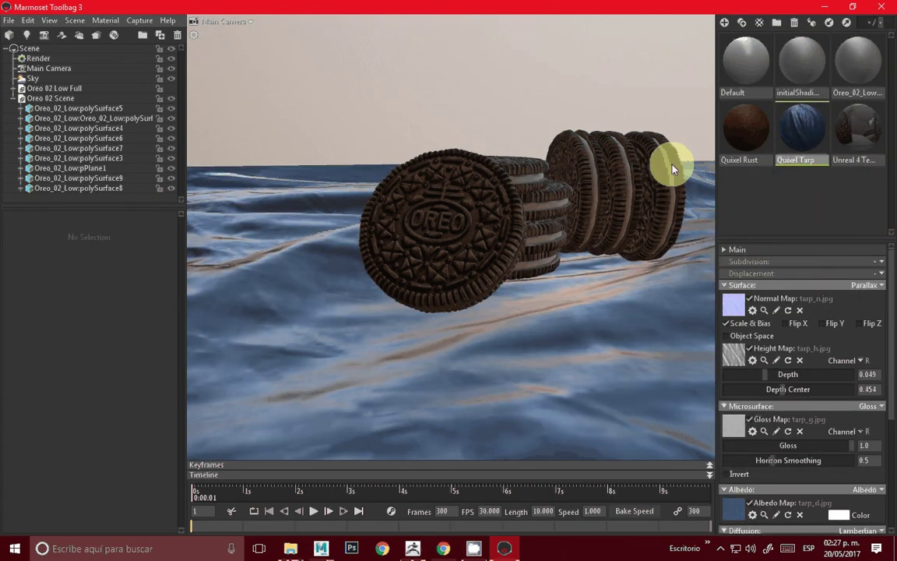
pyautogui.moveTo(557, 315)
pyautogui.mouseDown()
pyautogui.moveTo(536, 269)
pyautogui.moveTo(805, 49)
pyautogui.mouseUp()
pyautogui.click(744, 23)
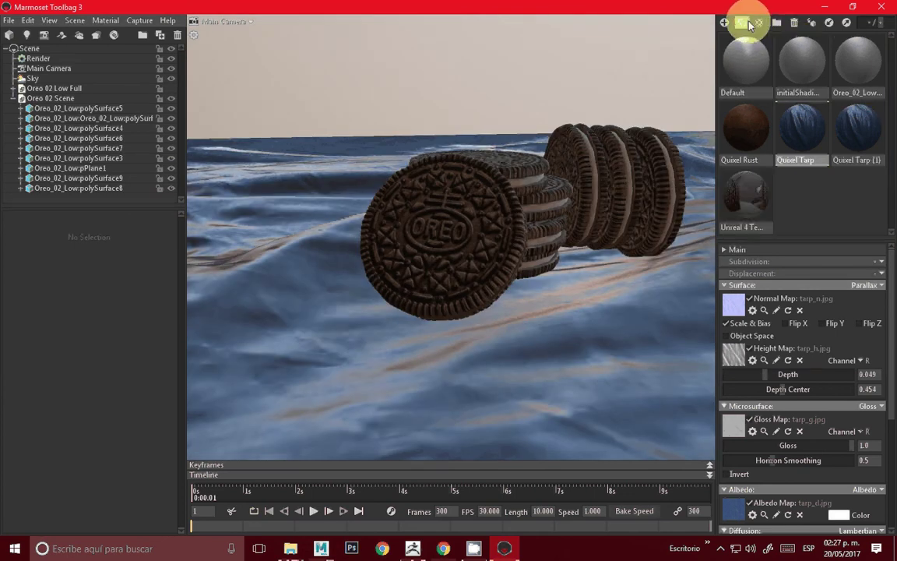
pyautogui.click(745, 125)
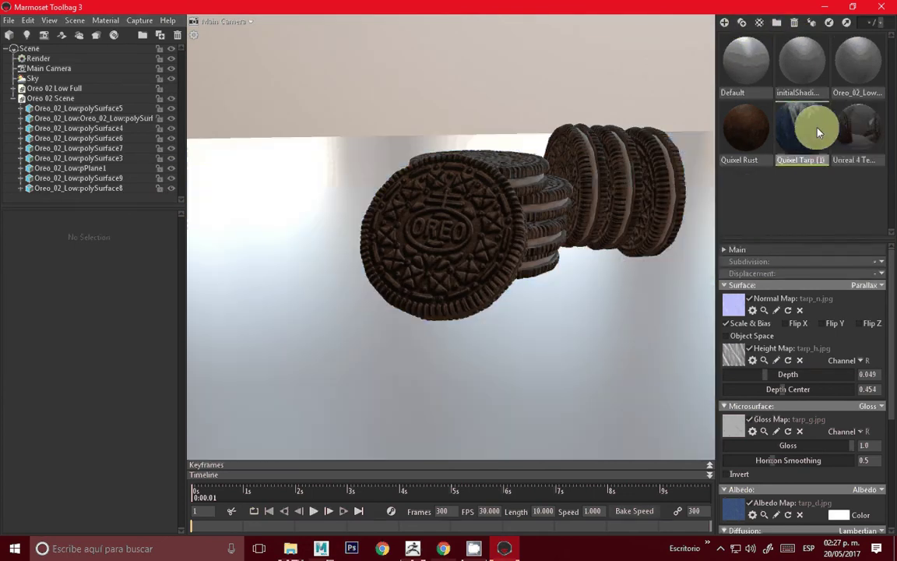
pyautogui.click(760, 23)
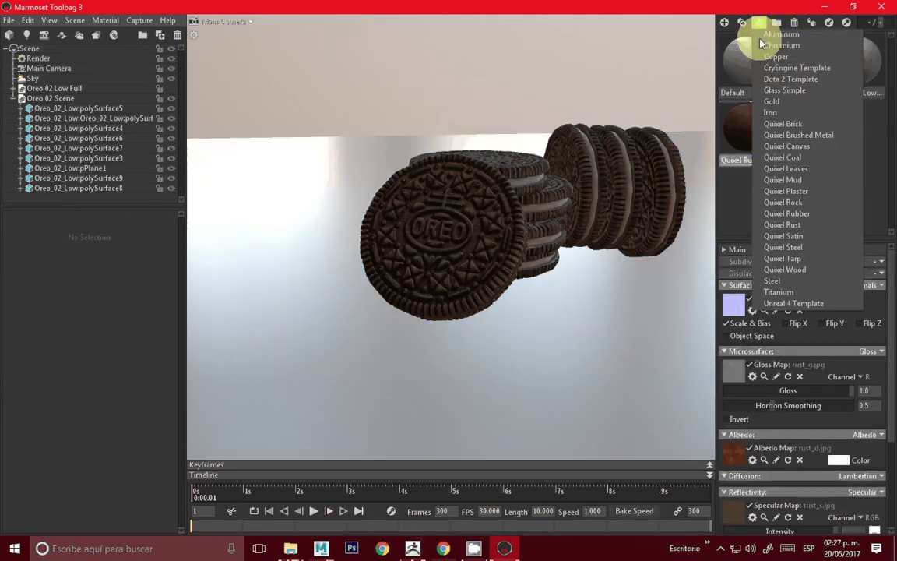
# Add a Quixel Wood material and apply it to the floor
pyautogui.click(806, 270)
pyautogui.moveTo(810, 141)
pyautogui.mouseDown()
pyautogui.moveTo(522, 356)
pyautogui.moveTo(579, 306)
pyautogui.moveTo(373, 278)
pyautogui.moveTo(503, 310)
pyautogui.moveTo(372, 264)
pyautogui.moveTo(487, 297)
pyautogui.moveTo(807, 140)
pyautogui.mouseUp()
pyautogui.scroll(-1, 849, 389)
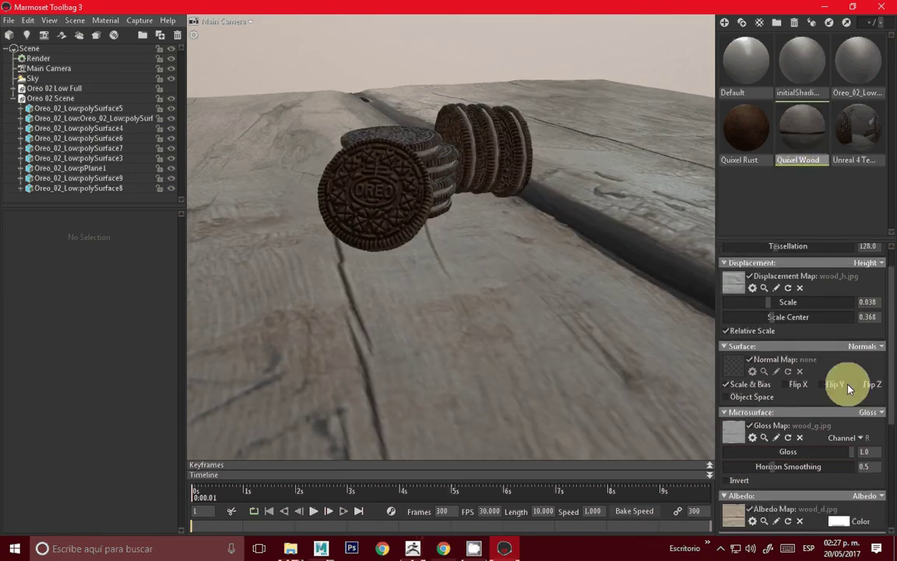
pyautogui.scroll(-3, 849, 388)
pyautogui.scroll(-3, 847, 389)
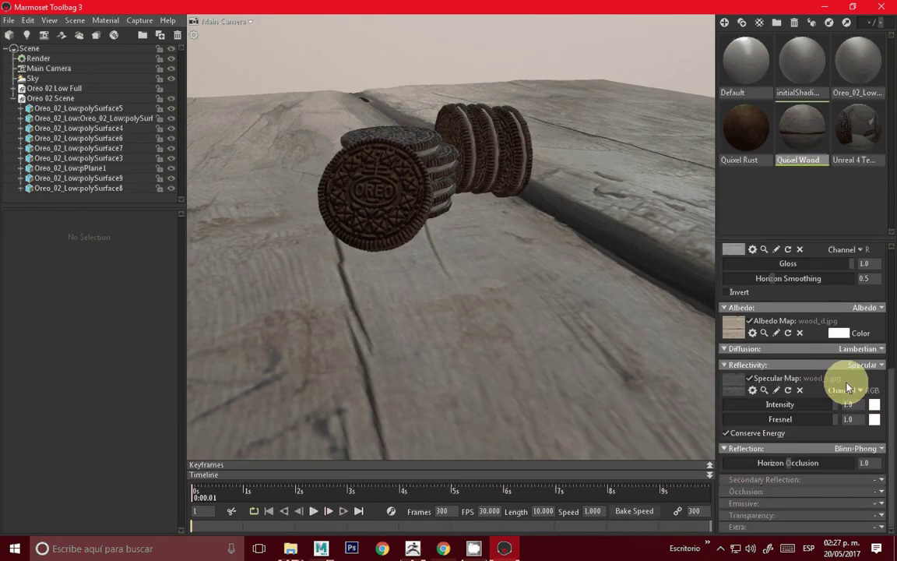
pyautogui.scroll(7, 852, 388)
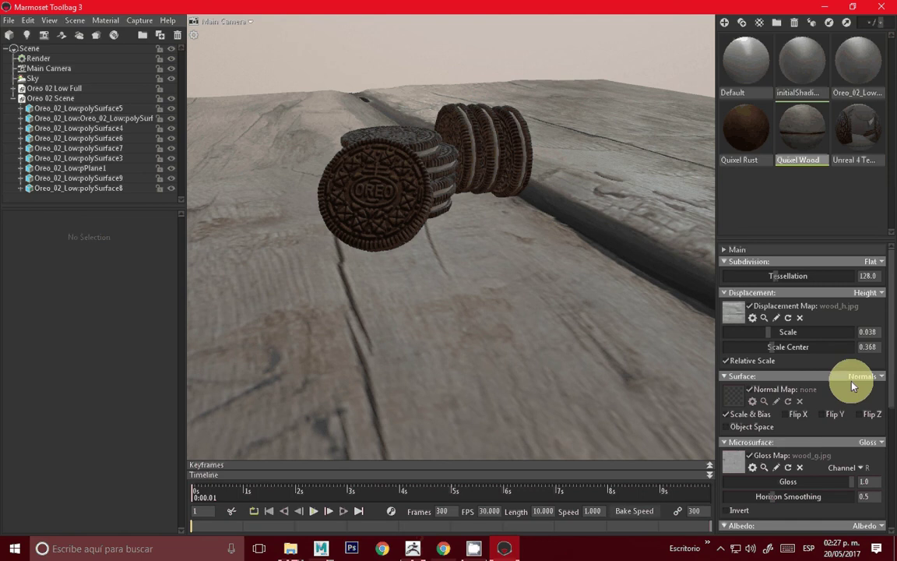
pyautogui.scroll(-2, 849, 381)
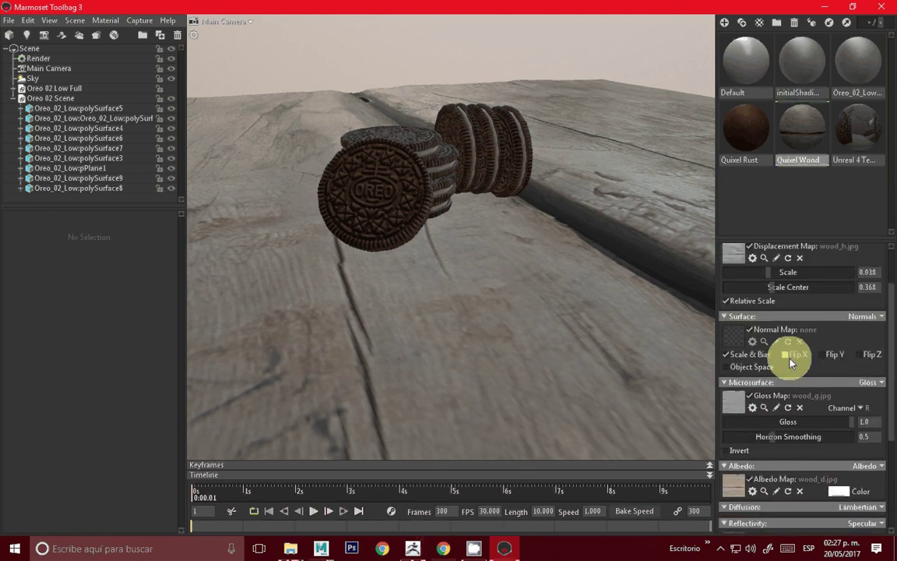
pyautogui.scroll(-5, 793, 362)
pyautogui.scroll(-1, 818, 380)
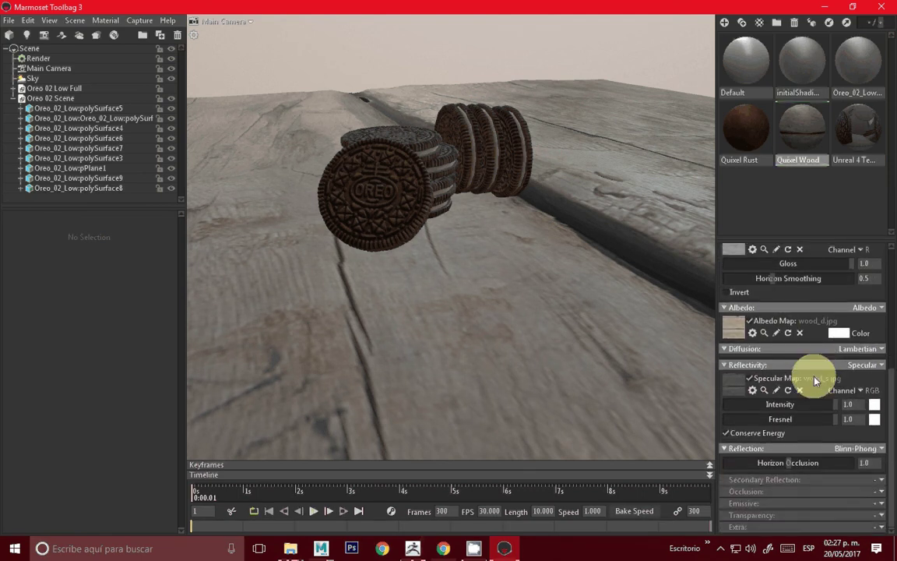
# Raise the Quixel Wood texture tiling so the grain repeats across the floor
pyautogui.click(798, 143)
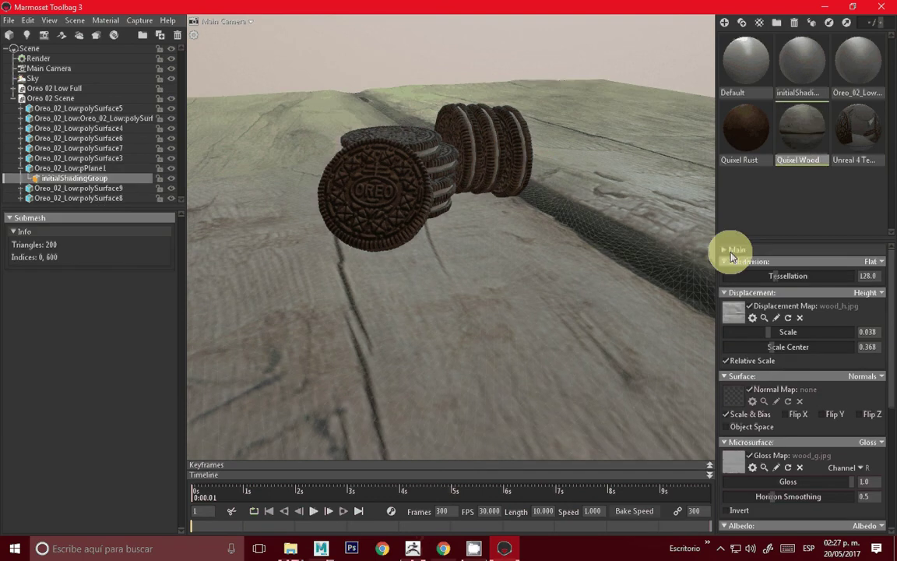
pyautogui.click(724, 250)
pyautogui.moveTo(737, 279)
pyautogui.mouseDown()
pyautogui.moveTo(787, 276)
pyautogui.moveTo(776, 288)
pyautogui.mouseUp()
pyautogui.click(803, 141)
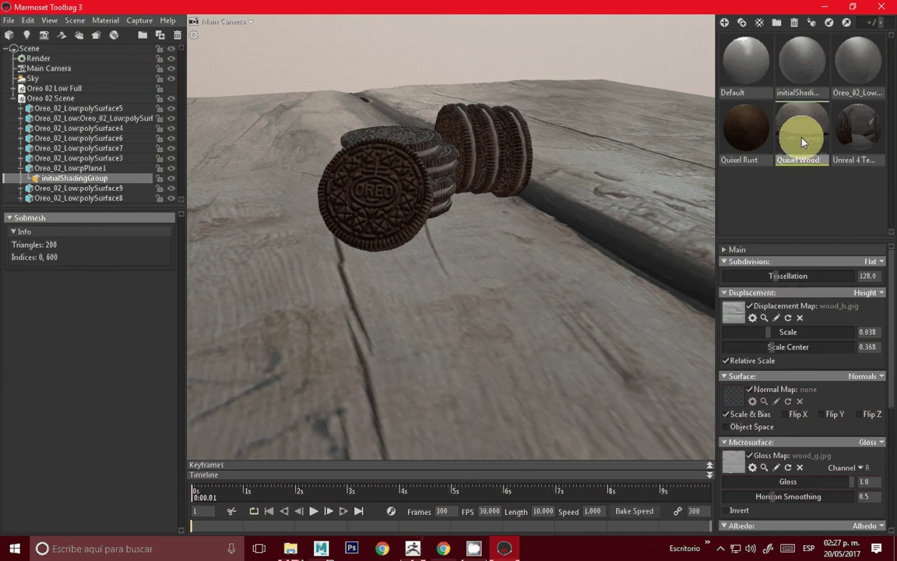
pyautogui.click(736, 258)
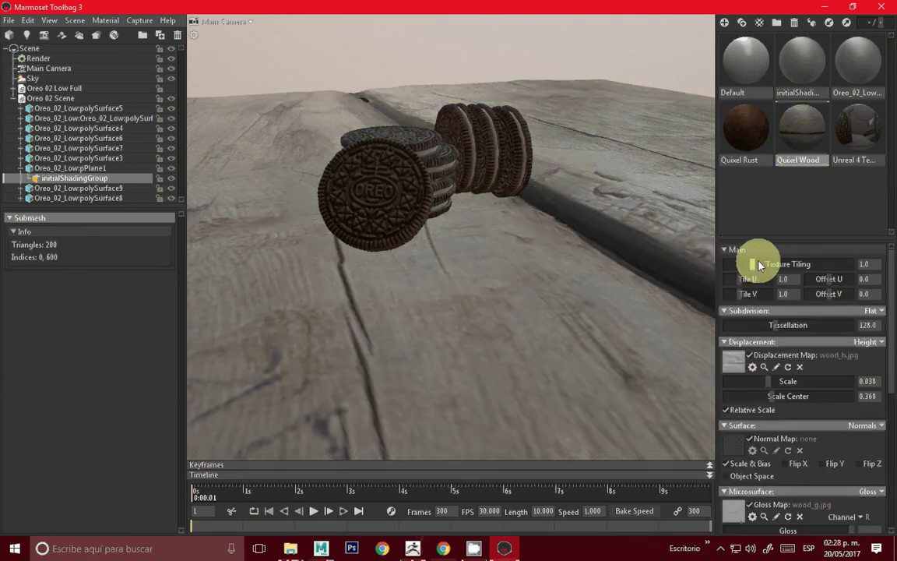
pyautogui.moveTo(760, 266); pyautogui.dragTo(790, 268)
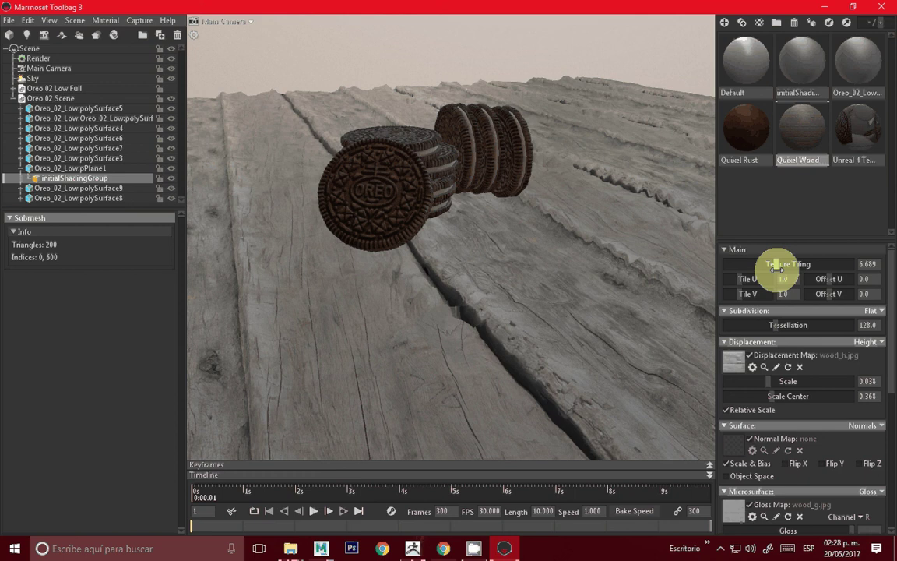
pyautogui.moveTo(776, 269)
pyautogui.mouseDown()
pyautogui.moveTo(769, 271)
pyautogui.moveTo(779, 270)
pyautogui.mouseUp()
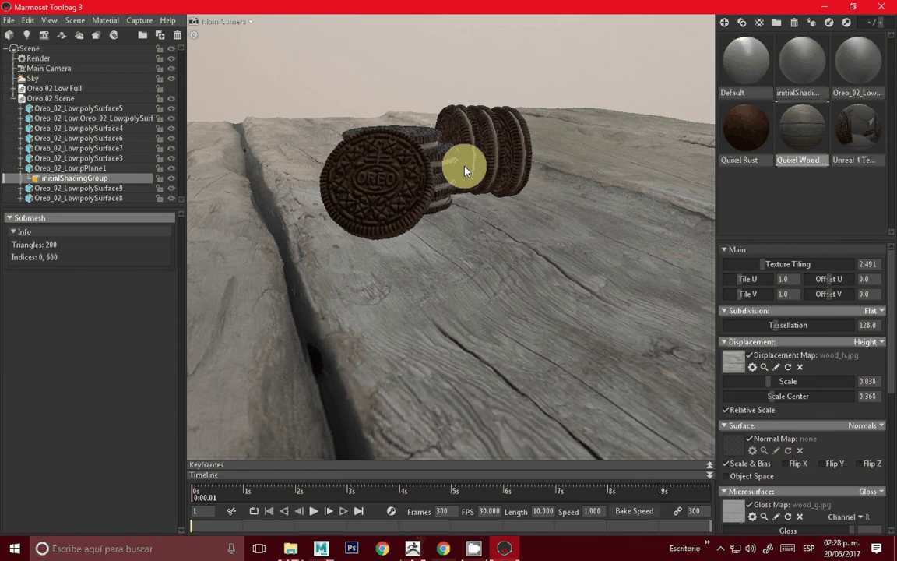
# Fine-tune the wood tiling to 3.985 and shift the offset to 0.75
pyautogui.moveTo(465, 171)
pyautogui.mouseDown()
pyautogui.moveTo(461, 182)
pyautogui.moveTo(485, 216)
pyautogui.moveTo(545, 226)
pyautogui.mouseUp()
pyautogui.moveTo(759, 263)
pyautogui.mouseDown()
pyautogui.moveTo(797, 281)
pyautogui.moveTo(846, 279)
pyautogui.mouseUp()
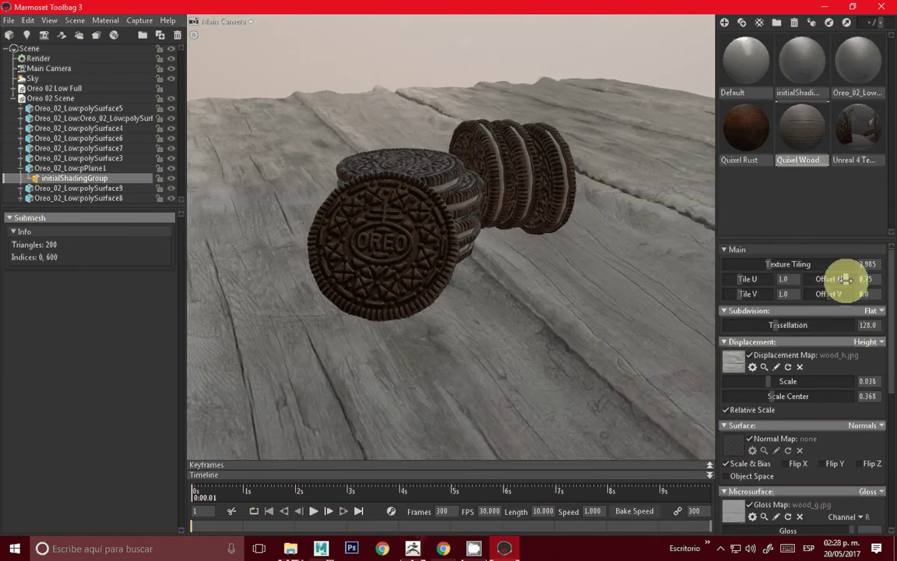
pyautogui.click(747, 279)
pyautogui.moveTo(747, 279)
pyautogui.mouseDown()
pyautogui.moveTo(750, 293)
pyautogui.moveTo(740, 294)
pyautogui.mouseUp()
pyautogui.click(742, 293)
pyautogui.moveTo(492, 210)
pyautogui.mouseDown()
pyautogui.moveTo(507, 148)
pyautogui.moveTo(515, 197)
pyautogui.moveTo(492, 171)
pyautogui.moveTo(769, 381)
pyautogui.moveTo(744, 381)
pyautogui.mouseUp()
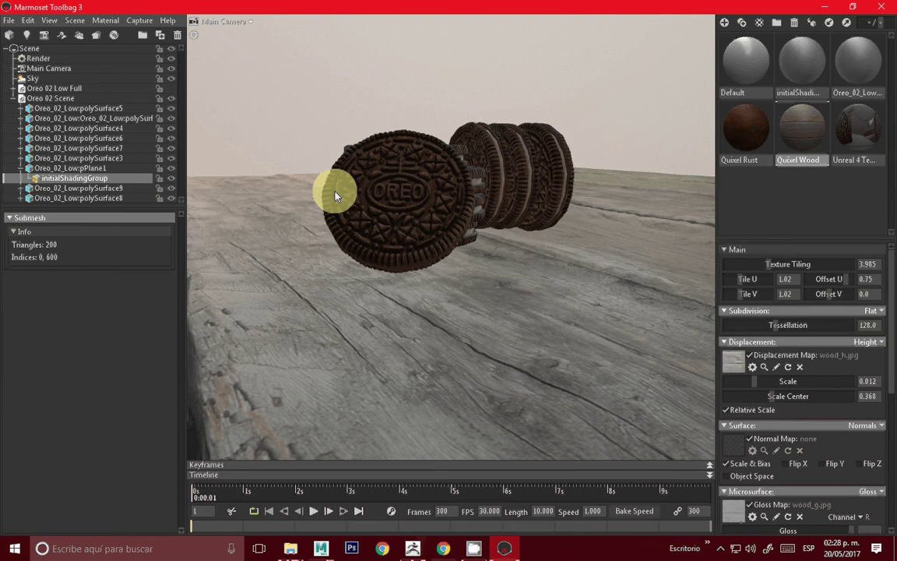
pyautogui.moveTo(336, 195)
pyautogui.mouseDown()
pyautogui.moveTo(411, 225)
pyautogui.moveTo(415, 244)
pyautogui.moveTo(437, 206)
pyautogui.moveTo(435, 254)
pyautogui.moveTo(468, 218)
pyautogui.moveTo(442, 244)
pyautogui.mouseUp()
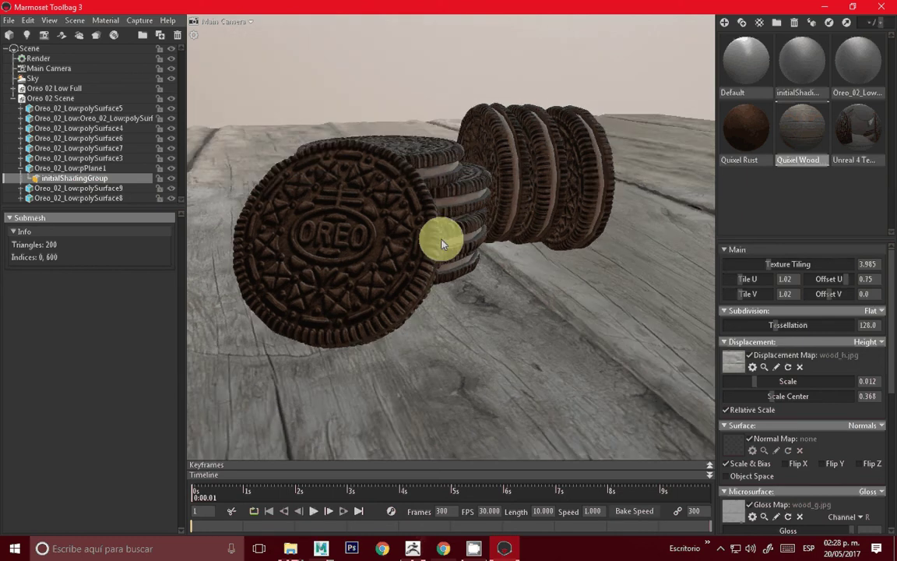
# Browse the sky presets and close the browser, keeping the Museum interior sky
pyautogui.click(34, 79)
pyautogui.click(148, 232)
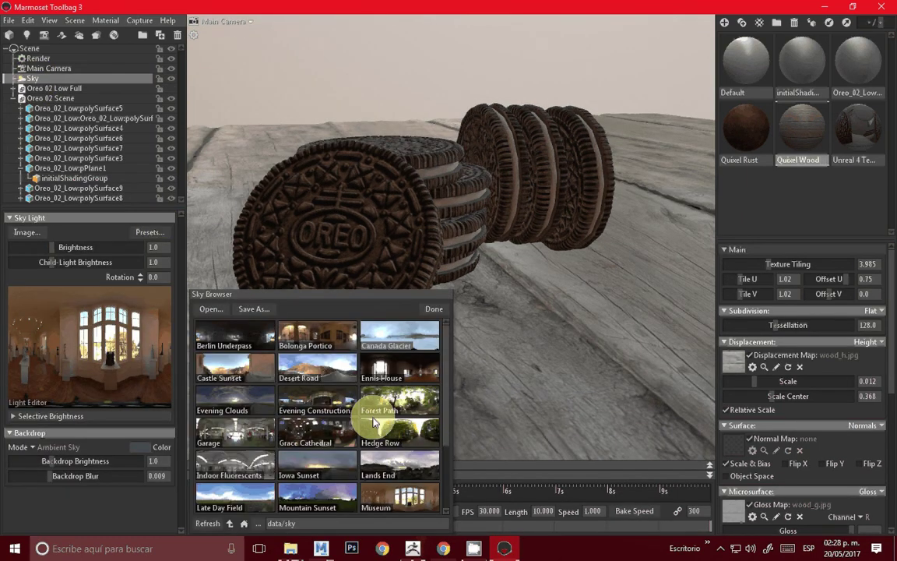
pyautogui.scroll(-1, 382, 432)
pyautogui.scroll(-1, 395, 442)
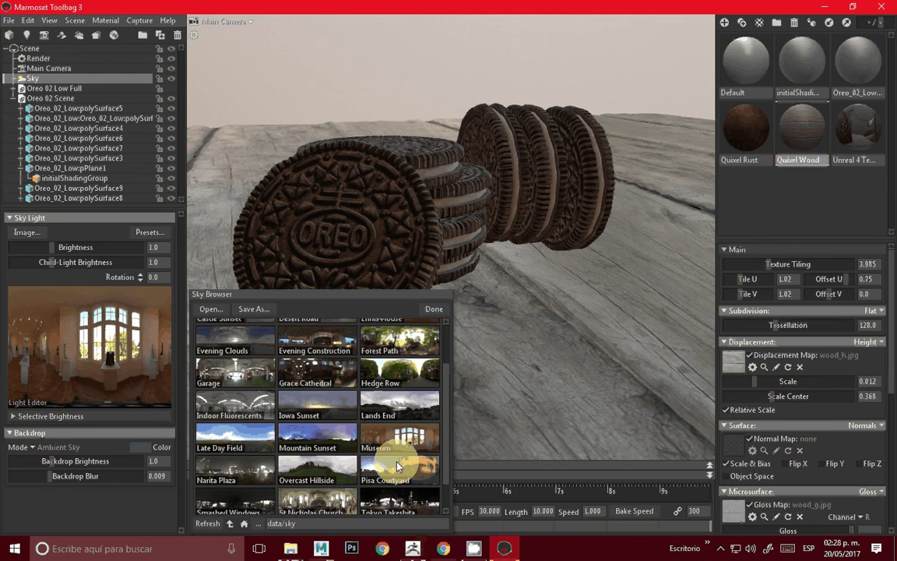
pyautogui.scroll(-1, 397, 466)
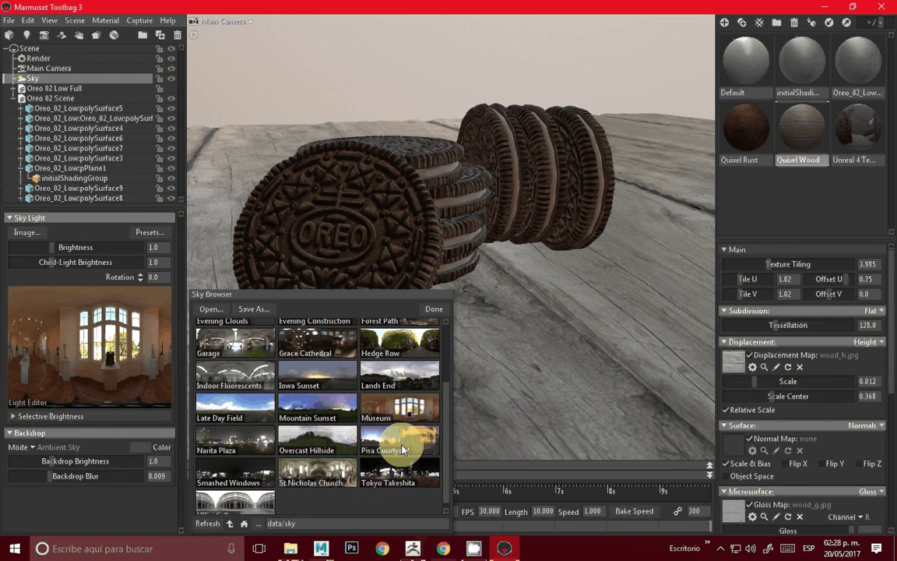
pyautogui.scroll(1, 403, 449)
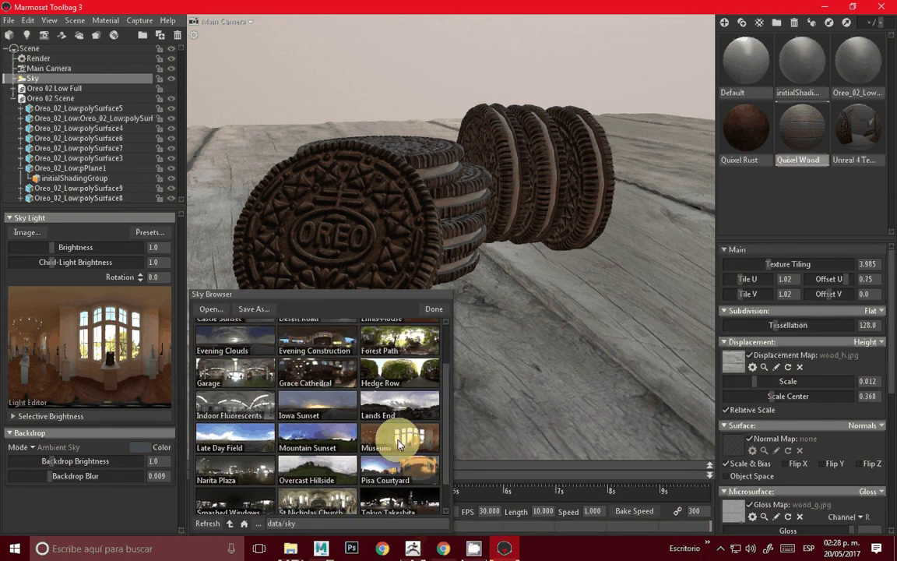
pyautogui.click(434, 308)
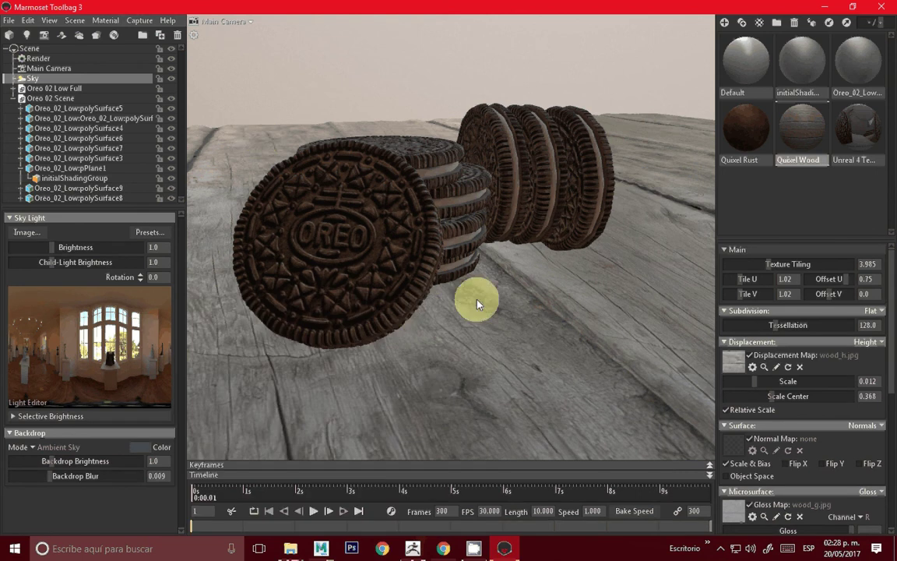
# Set the backdrop to Blurred Sky and brighten it to about 1.878
pyautogui.moveTo(477, 304); pyautogui.dragTo(467, 296)
pyautogui.click(53, 448)
pyautogui.click(55, 452)
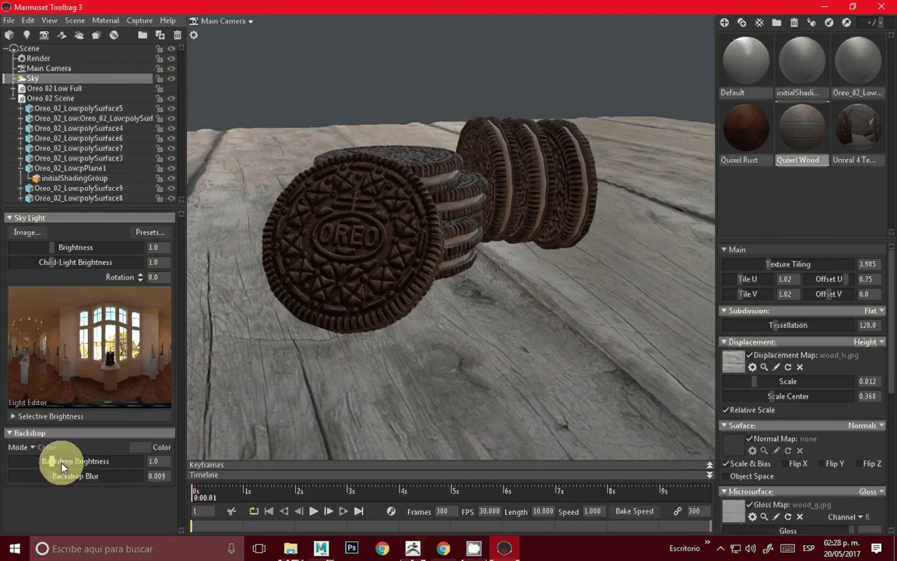
pyautogui.click(33, 447)
pyautogui.click(29, 445)
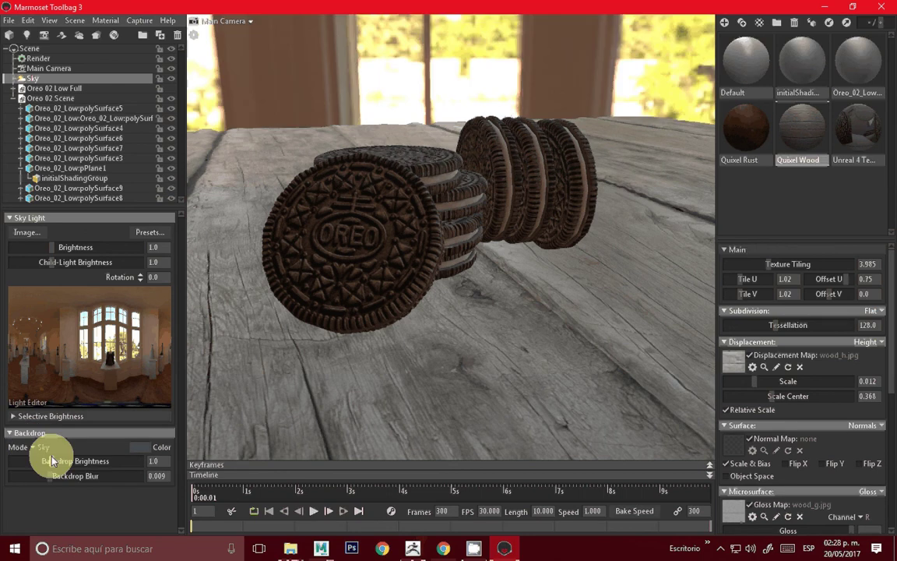
pyautogui.click(31, 446)
pyautogui.click(47, 460)
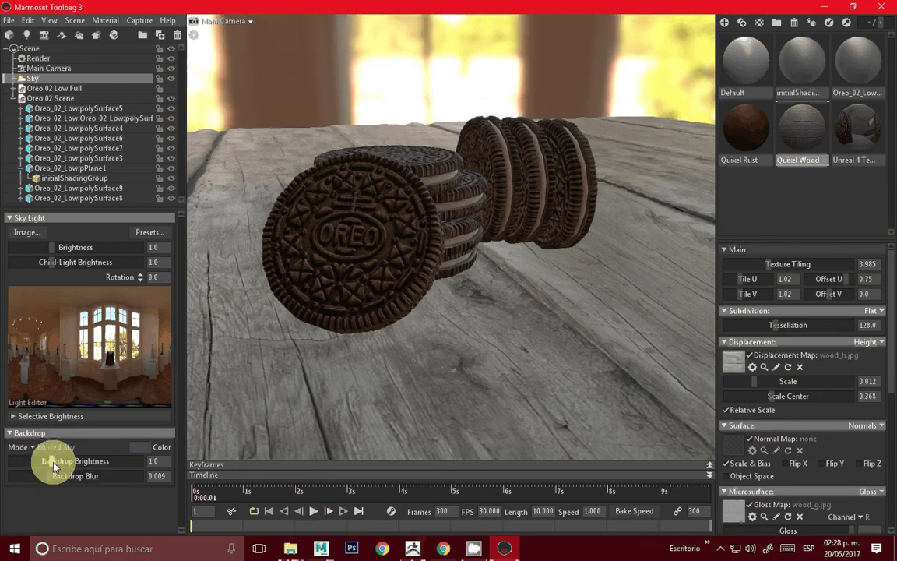
pyautogui.moveTo(48, 461); pyautogui.dragTo(58, 461)
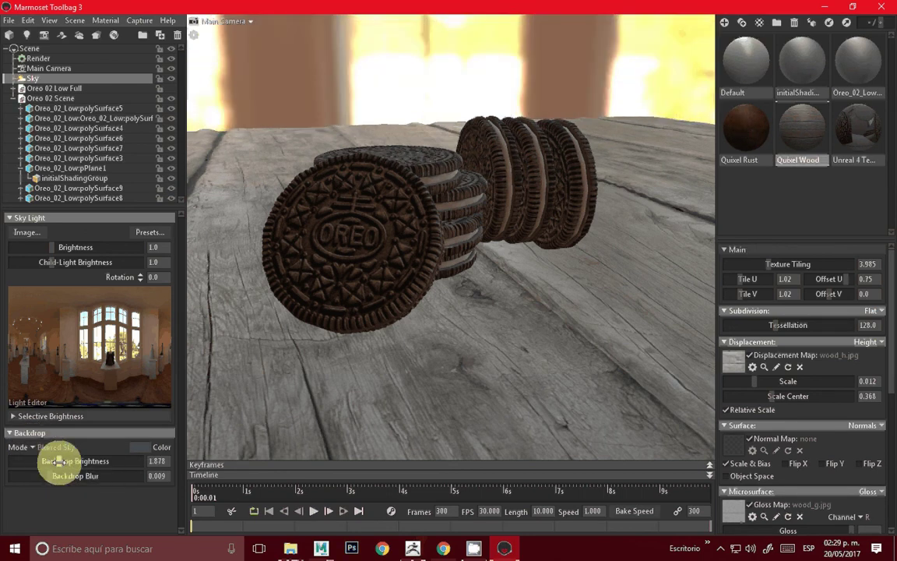
# Reframe the view on the Oreos and add an Omni light to the scene
pyautogui.moveTo(405, 327); pyautogui.dragTo(432, 265)
pyautogui.click(46, 41)
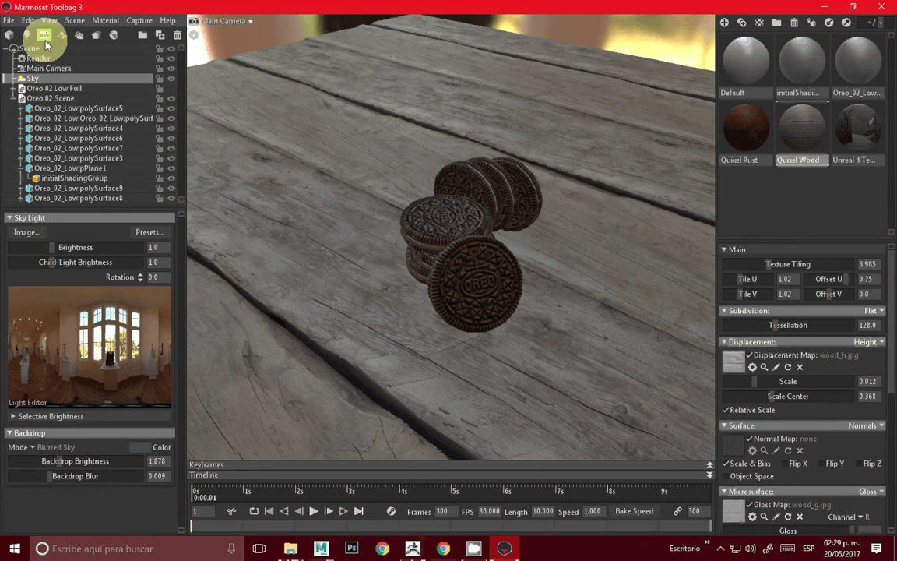
pyautogui.moveTo(366, 257)
pyautogui.mouseDown()
pyautogui.moveTo(392, 240)
pyautogui.moveTo(505, 320)
pyautogui.moveTo(471, 217)
pyautogui.moveTo(507, 292)
pyautogui.moveTo(335, 240)
pyautogui.moveTo(304, 196)
pyautogui.moveTo(338, 166)
pyautogui.moveTo(480, 145)
pyautogui.moveTo(441, 216)
pyautogui.moveTo(361, 200)
pyautogui.moveTo(445, 206)
pyautogui.moveTo(514, 265)
pyautogui.moveTo(483, 224)
pyautogui.mouseUp()
pyautogui.scroll(2, 480, 221)
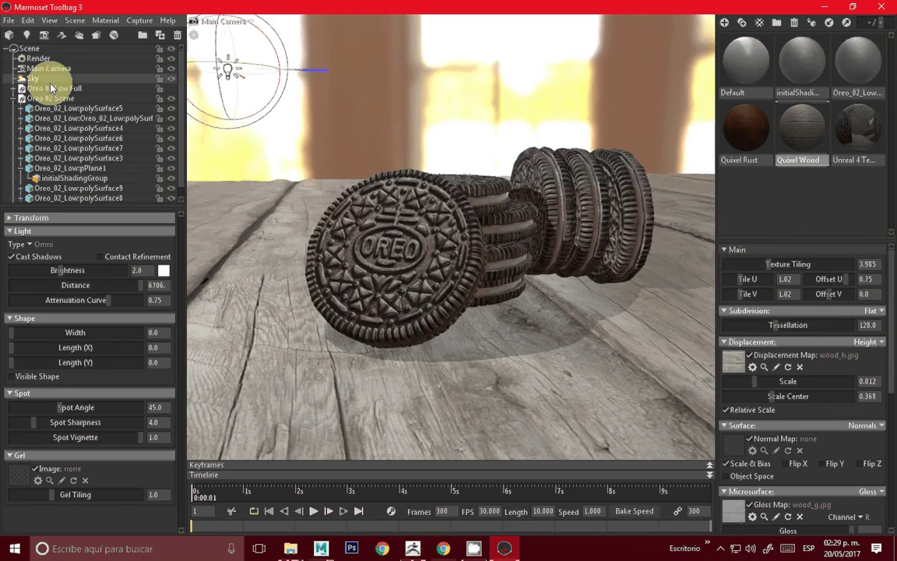
# Switch the Sky's backdrop to Ambient Sky and darken it to brightness 0.056
pyautogui.click(35, 77)
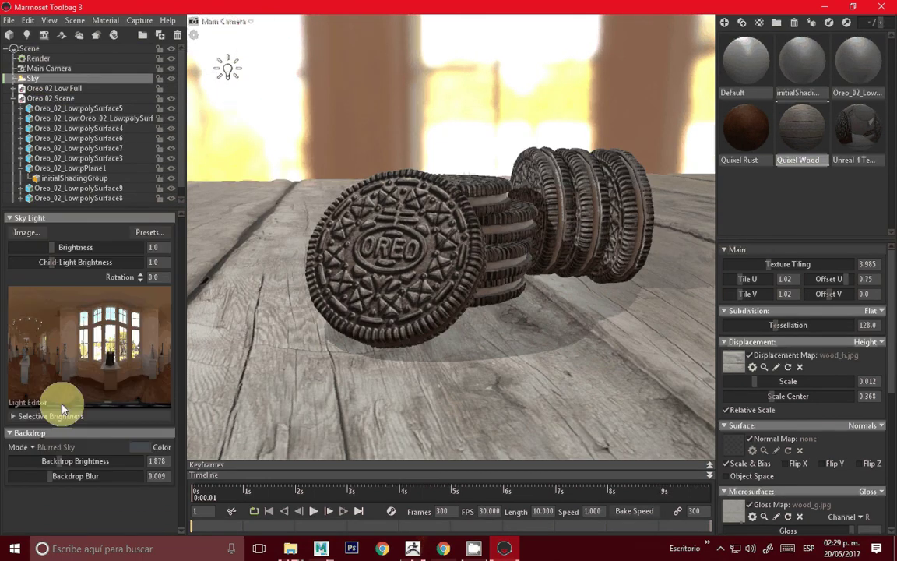
pyautogui.click(56, 448)
pyautogui.click(56, 480)
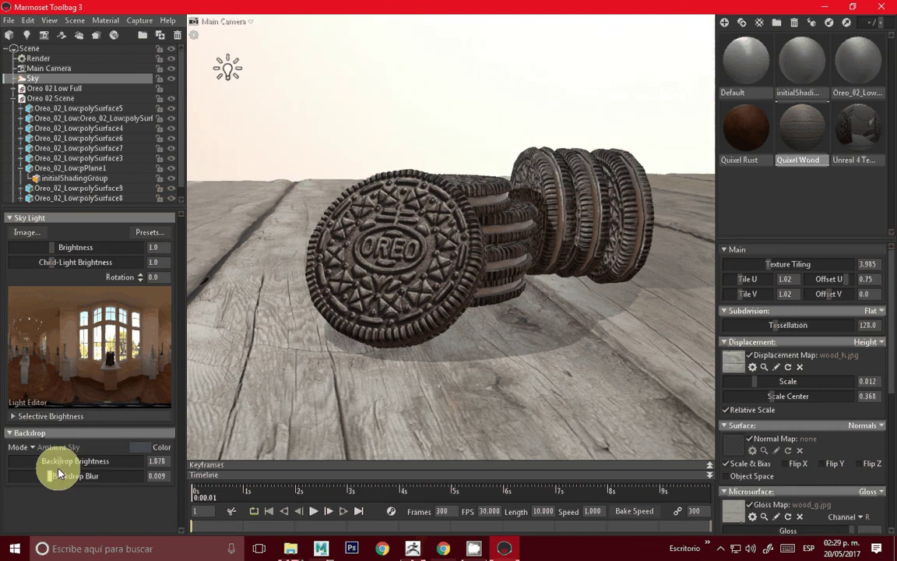
pyautogui.moveTo(58, 473); pyautogui.dragTo(29, 461)
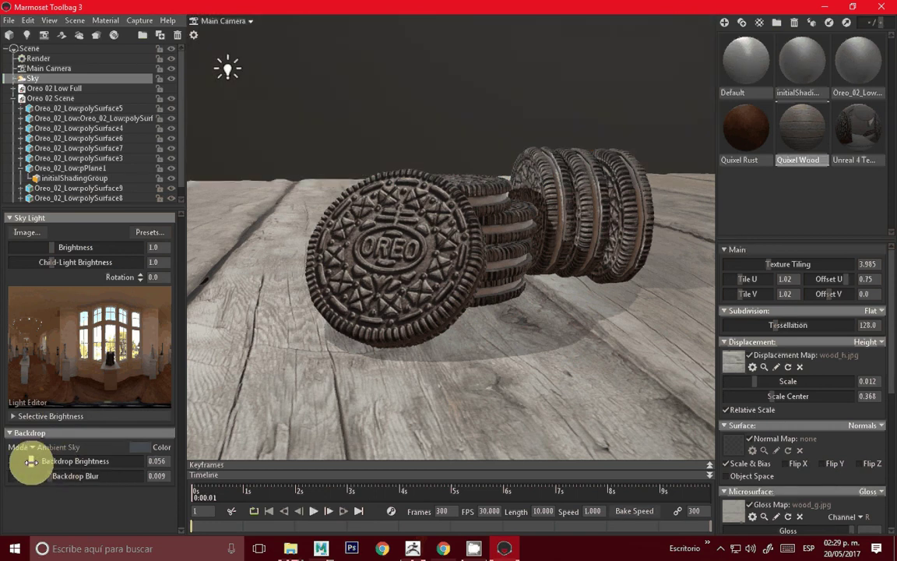
# Select the light, lower it, and tint it a pale warm cream
pyautogui.moveTo(494, 263); pyautogui.dragTo(330, 162)
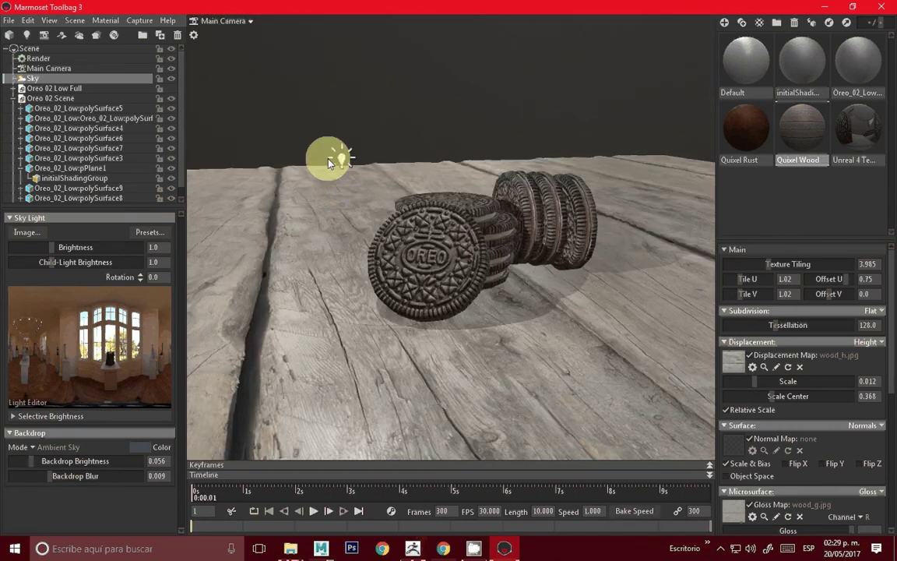
pyautogui.click(329, 162)
pyautogui.moveTo(336, 84); pyautogui.dragTo(339, 129)
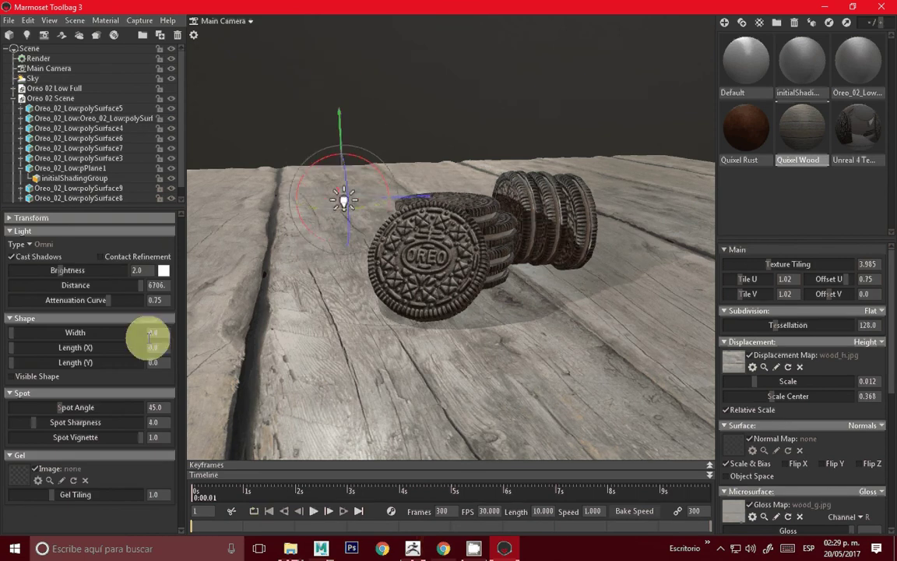
pyautogui.click(164, 270)
pyautogui.click(366, 519)
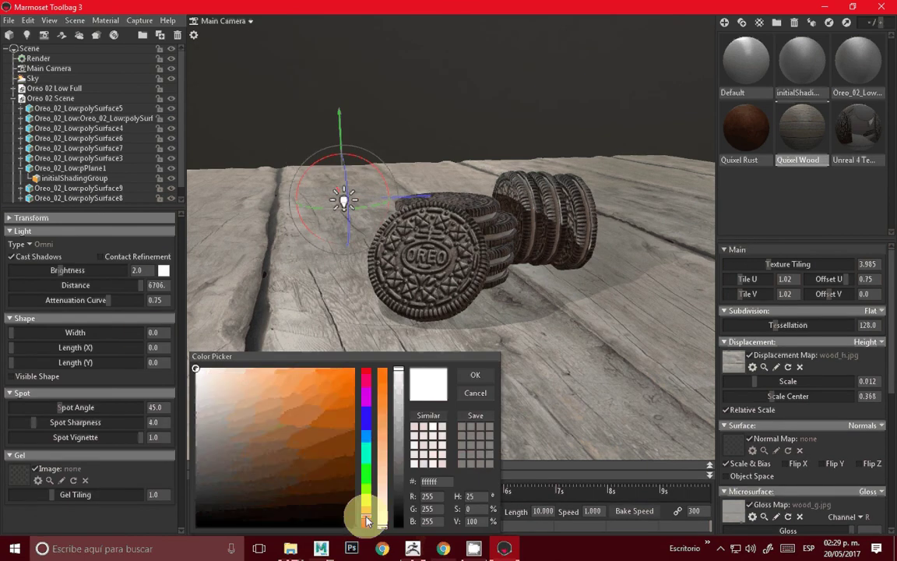
pyautogui.click(287, 367)
pyautogui.moveTo(287, 356); pyautogui.dragTo(260, 366)
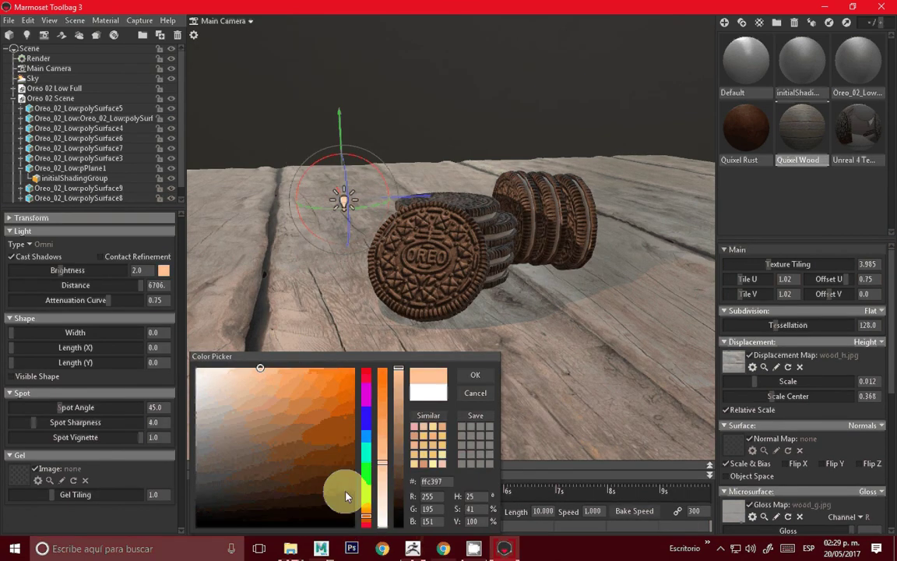
pyautogui.click(366, 506)
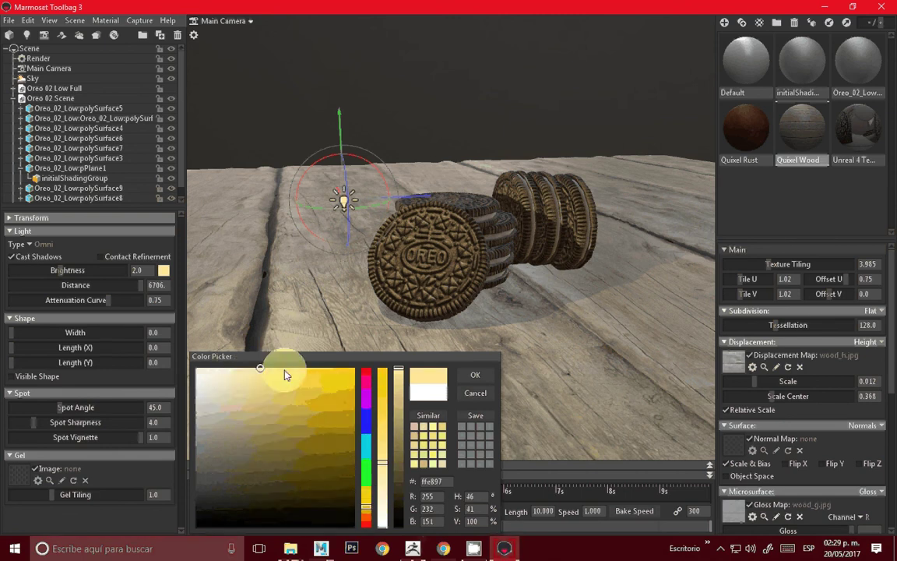
pyautogui.moveTo(287, 372); pyautogui.dragTo(230, 350)
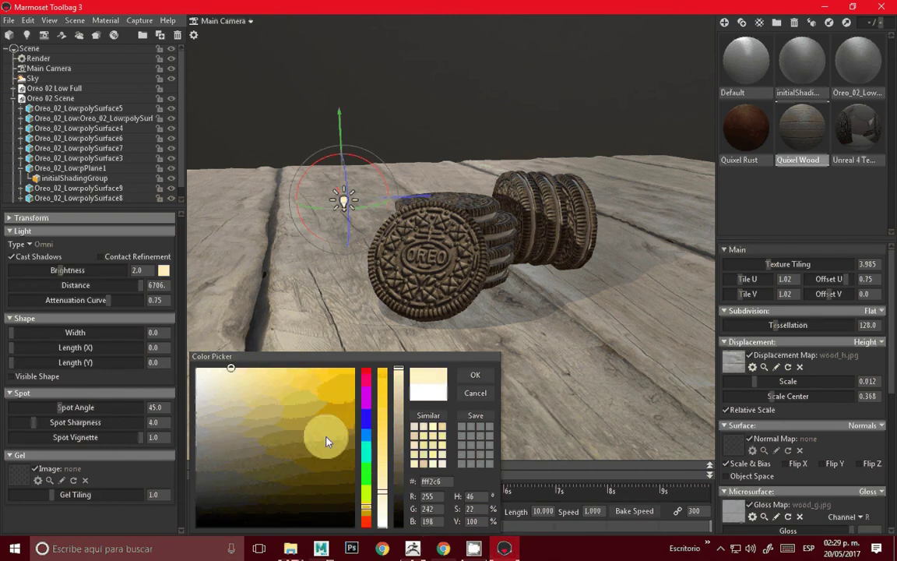
pyautogui.click(226, 372)
pyautogui.click(475, 375)
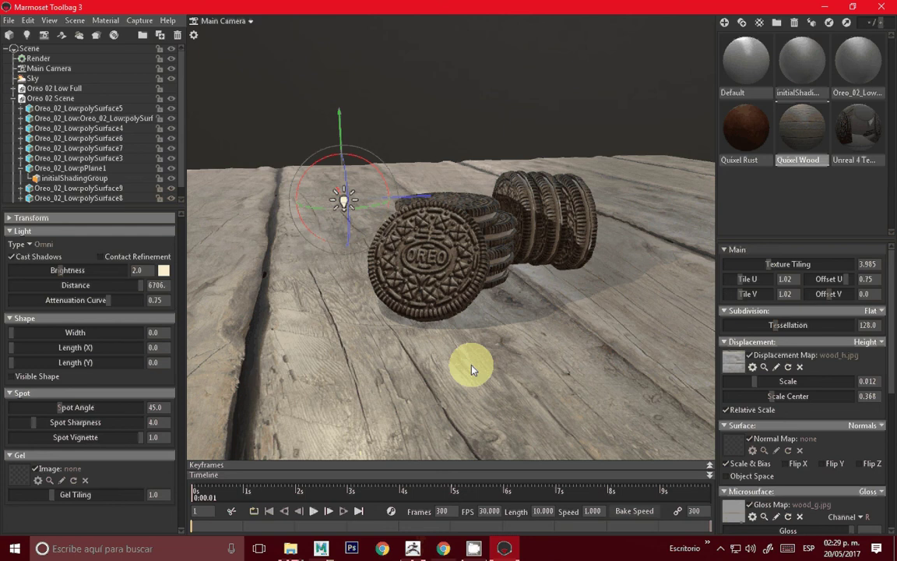
# Raise the light's brightness to 2.235 and move it to the right of the Oreos
pyautogui.moveTo(467, 363)
pyautogui.mouseDown()
pyautogui.moveTo(442, 316)
pyautogui.moveTo(448, 343)
pyautogui.mouseUp()
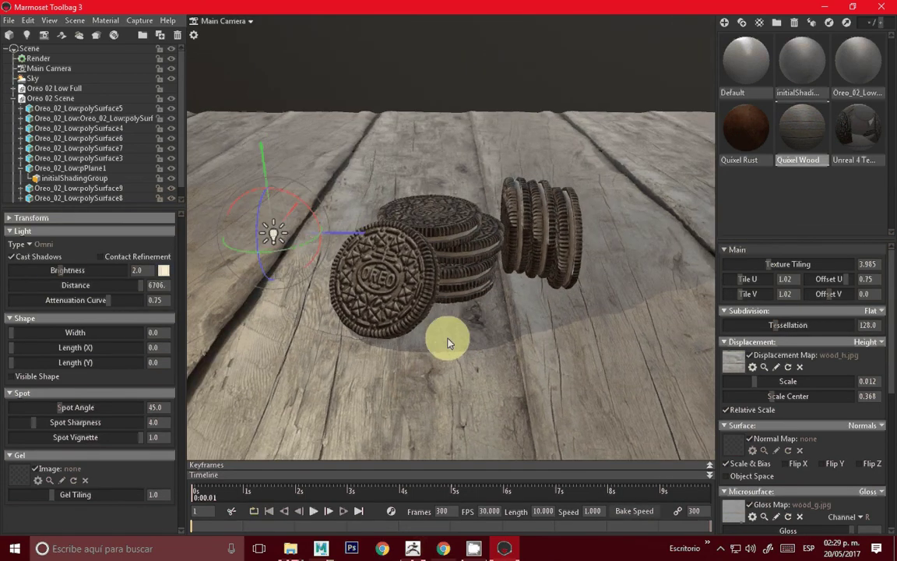
pyautogui.moveTo(60, 269); pyautogui.dragTo(62, 270)
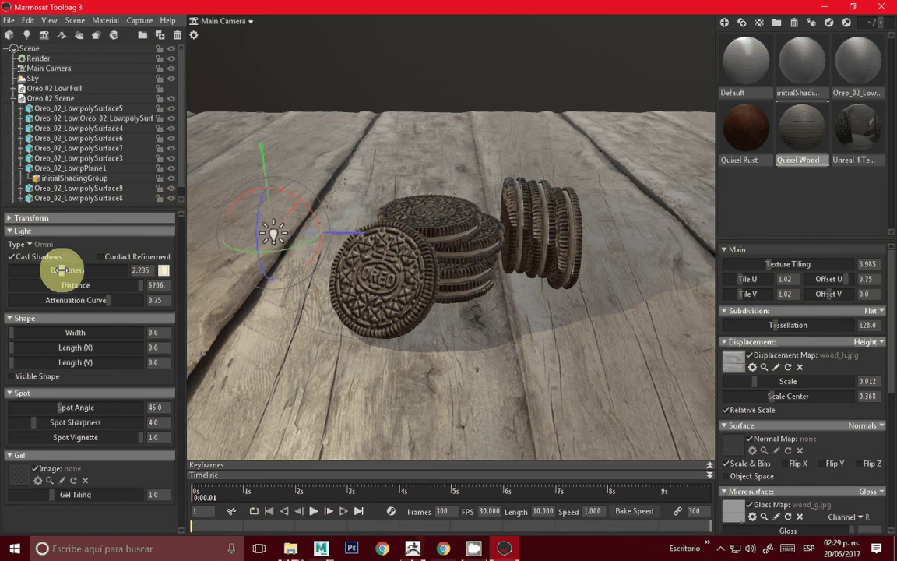
pyautogui.moveTo(529, 250)
pyautogui.mouseDown()
pyautogui.moveTo(718, 274)
pyautogui.moveTo(357, 280)
pyautogui.mouseUp()
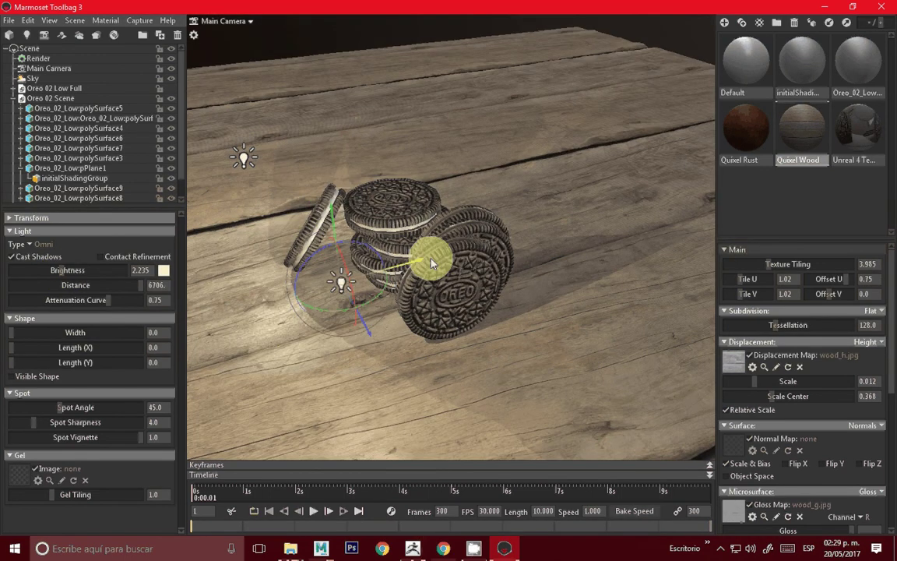
pyautogui.moveTo(433, 263)
pyautogui.mouseDown()
pyautogui.moveTo(512, 226)
pyautogui.moveTo(174, 282)
pyautogui.mouseUp()
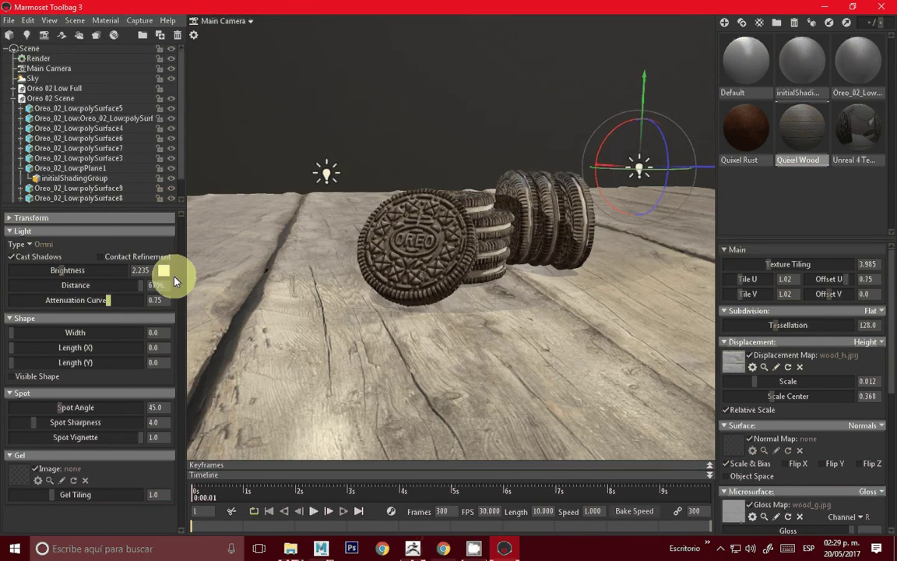
# Tint the right-hand light a light blue (7da0ff)
pyautogui.click(164, 271)
pyautogui.click(366, 430)
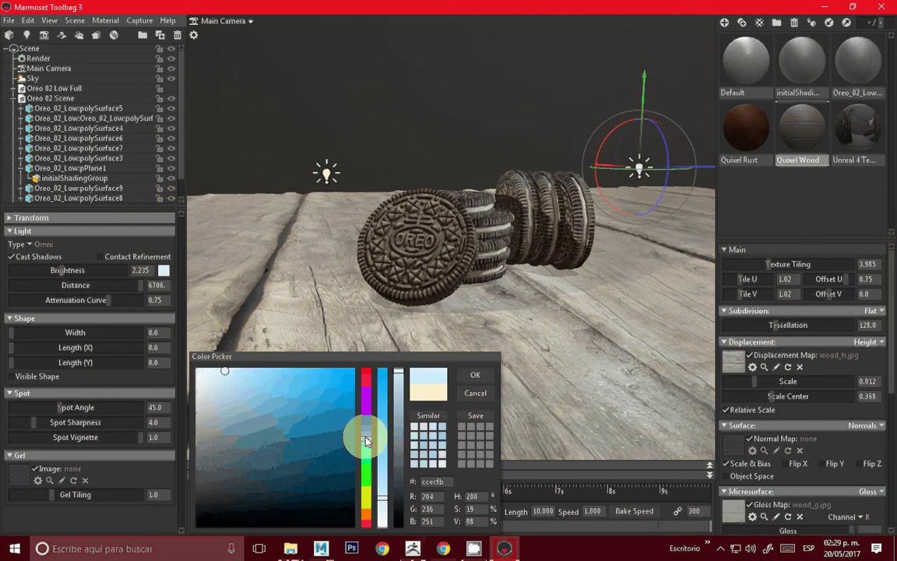
pyautogui.moveTo(329, 393)
pyautogui.mouseDown()
pyautogui.moveTo(304, 361)
pyautogui.moveTo(266, 358)
pyautogui.moveTo(286, 360)
pyautogui.mouseUp()
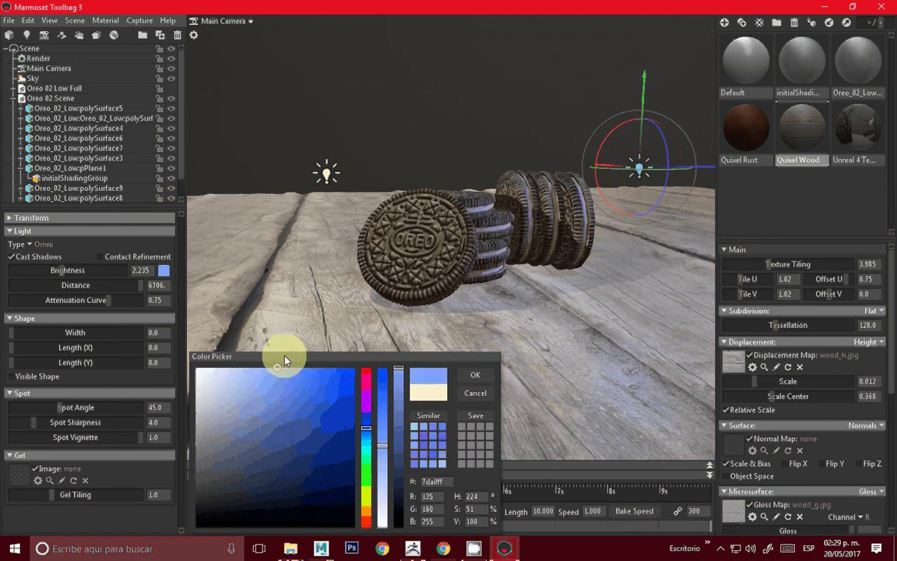
pyautogui.moveTo(468, 308)
pyautogui.mouseDown()
pyautogui.moveTo(505, 306)
pyautogui.moveTo(440, 356)
pyautogui.moveTo(701, 241)
pyautogui.moveTo(532, 187)
pyautogui.moveTo(557, 150)
pyautogui.moveTo(590, 204)
pyautogui.moveTo(501, 325)
pyautogui.moveTo(381, 306)
pyautogui.moveTo(501, 292)
pyautogui.moveTo(201, 259)
pyautogui.mouseUp()
# Tint the top light red (ff7d7d)
pyautogui.click(163, 269)
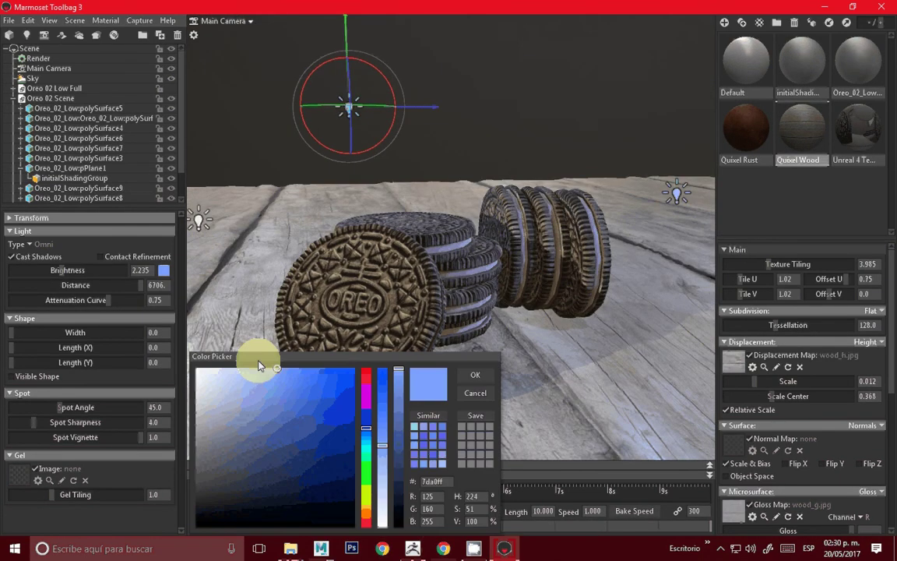
pyautogui.moveTo(369, 423); pyautogui.dragTo(369, 369)
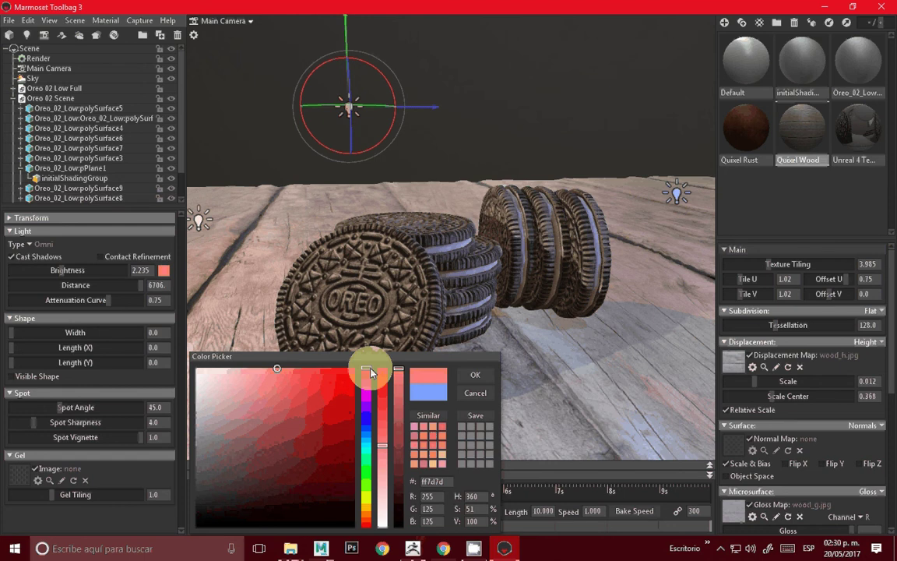
pyautogui.click(477, 375)
pyautogui.moveTo(440, 365)
pyautogui.mouseDown()
pyautogui.moveTo(424, 360)
pyautogui.moveTo(475, 224)
pyautogui.moveTo(493, 297)
pyautogui.moveTo(385, 226)
pyautogui.mouseUp()
# Toggle Cast Shadows on a point light, then show the viewport full-window
pyautogui.click(337, 127)
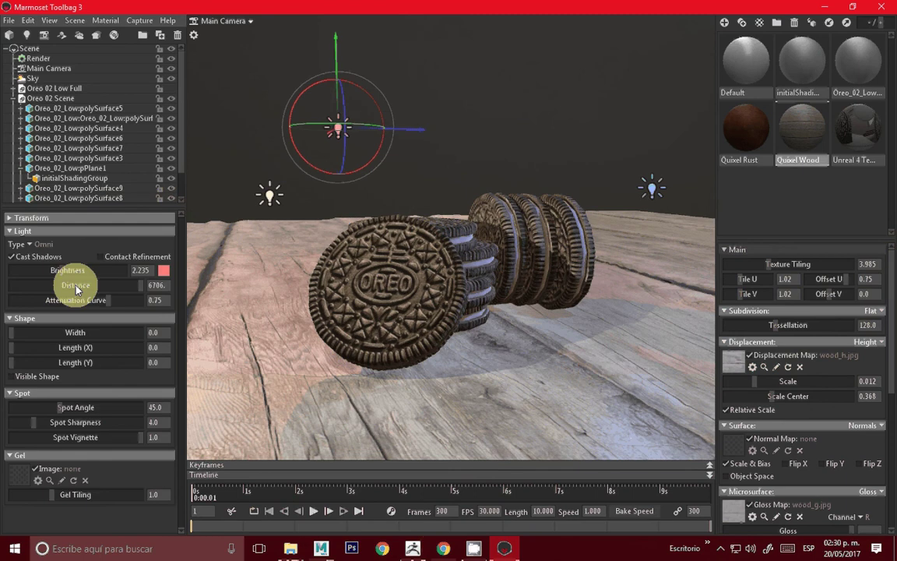
pyautogui.click(28, 257)
pyautogui.click(28, 257)
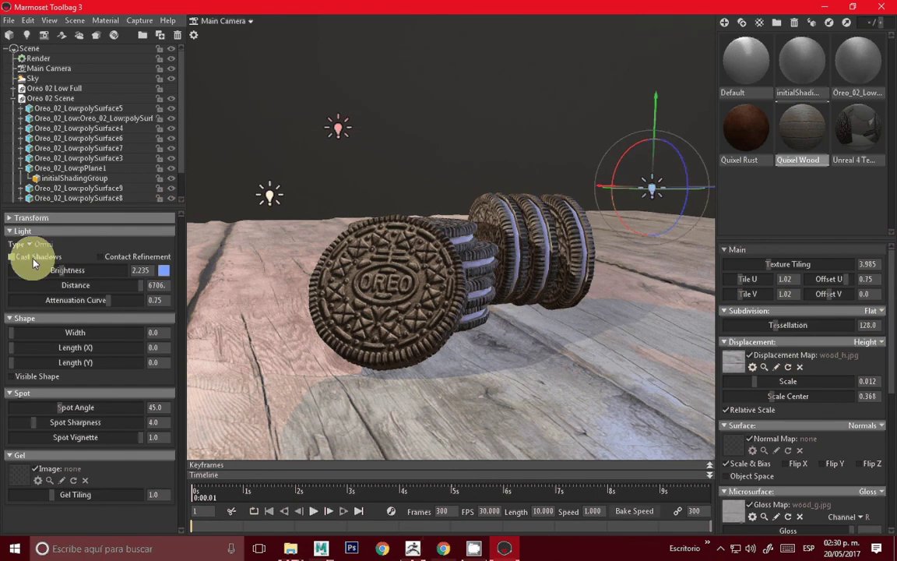
pyautogui.moveTo(490, 166)
pyautogui.mouseDown()
pyautogui.moveTo(480, 295)
pyautogui.moveTo(492, 326)
pyautogui.moveTo(494, 317)
pyautogui.mouseUp()
pyautogui.press('F11')
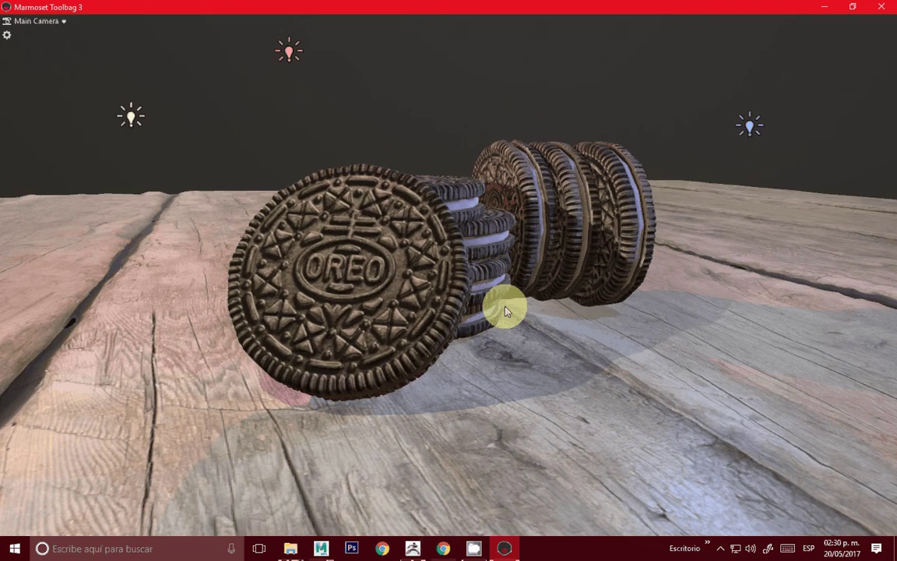
# Enable Local Reflections, High-Res Shadows, GI, and Ambient Occlusion with raised strength
pyautogui.scroll(2, 505, 311)
pyautogui.press('F11')
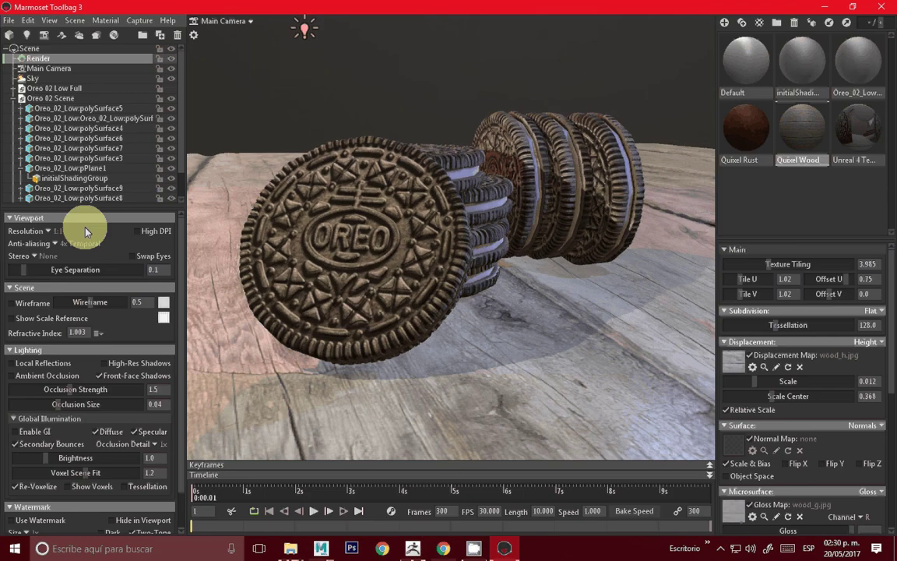
pyautogui.click(23, 365)
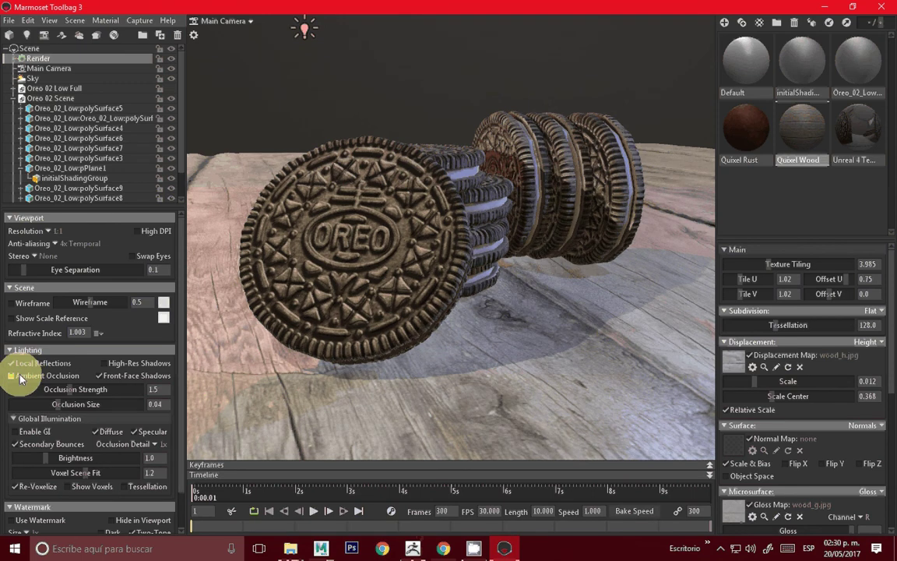
pyautogui.click(21, 379)
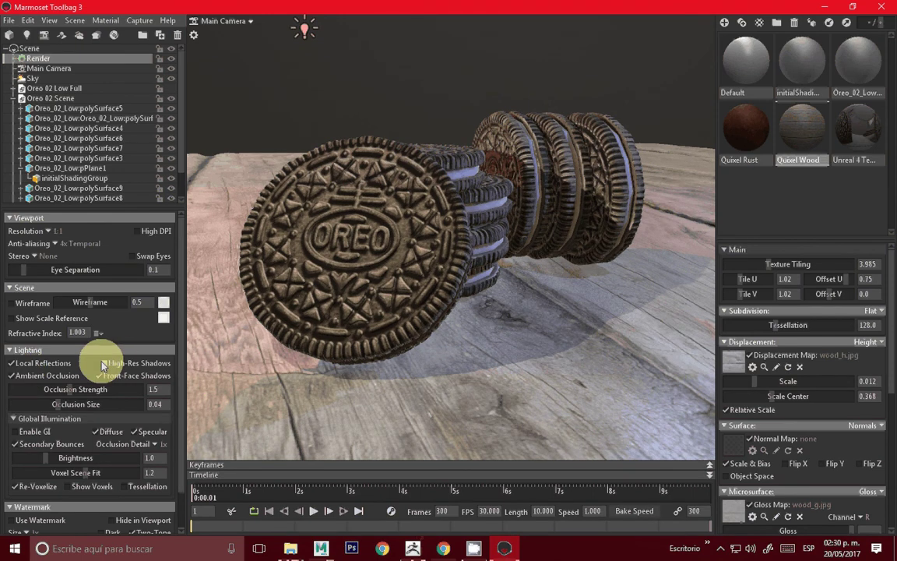
pyautogui.click(104, 365)
pyautogui.moveTo(70, 390); pyautogui.dragTo(87, 389)
pyautogui.click(21, 433)
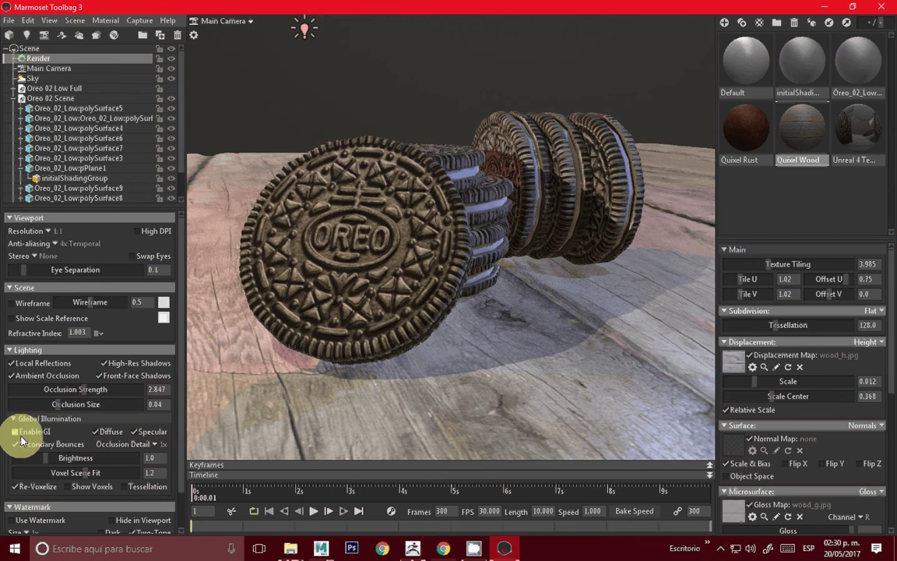
# Dim the pink overhead light to brightness 0.636 and reframe the camera on the cookies
pyautogui.click(294, 31)
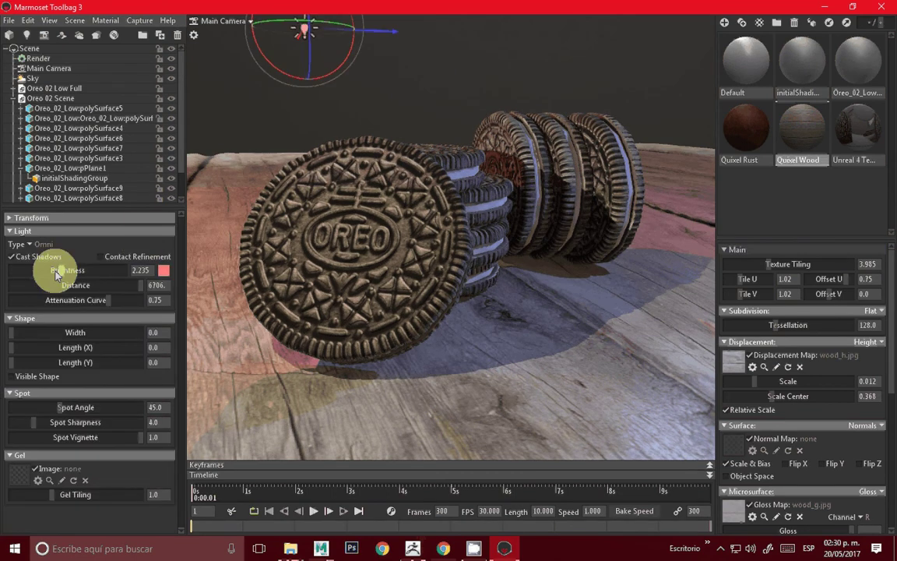
pyautogui.moveTo(56, 275)
pyautogui.mouseDown()
pyautogui.moveTo(37, 270)
pyautogui.moveTo(517, 99)
pyautogui.mouseUp()
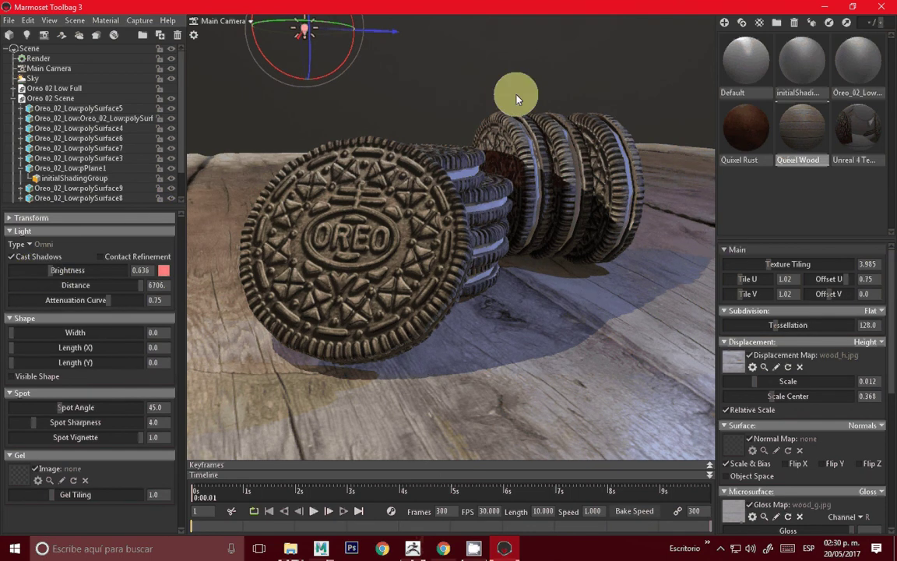
pyautogui.press('Tab')
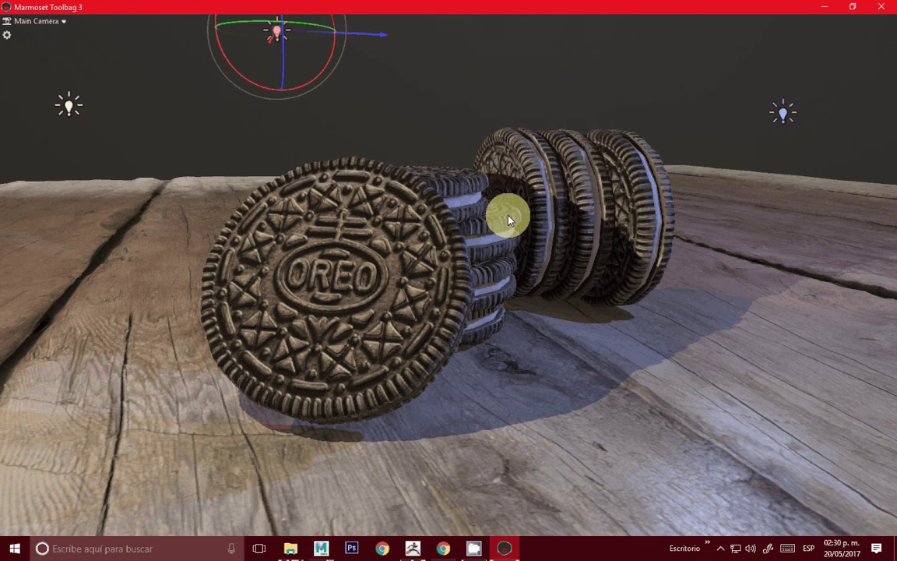
pyautogui.moveTo(510, 218)
pyautogui.mouseDown()
pyautogui.moveTo(520, 260)
pyautogui.moveTo(477, 263)
pyautogui.moveTo(492, 268)
pyautogui.moveTo(387, 210)
pyautogui.mouseUp()
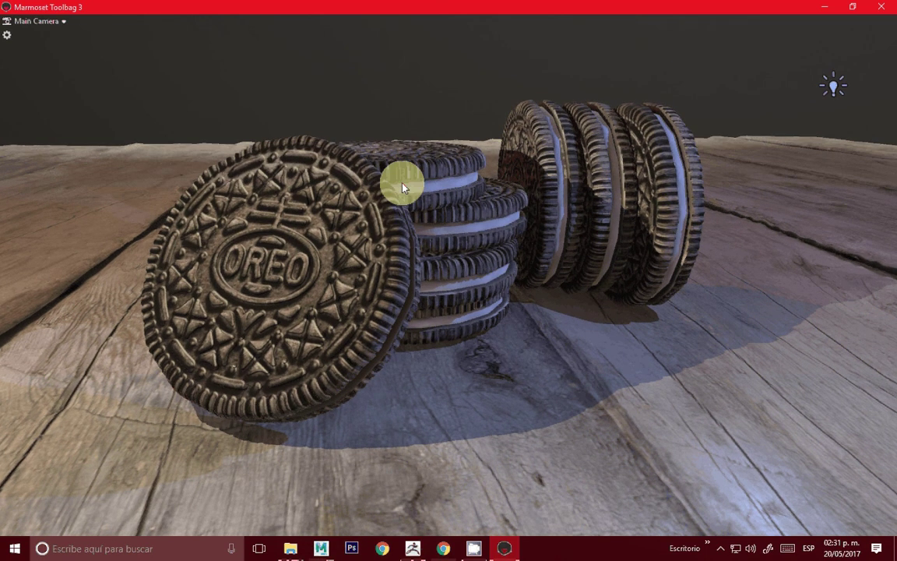
pyautogui.press('Tab')
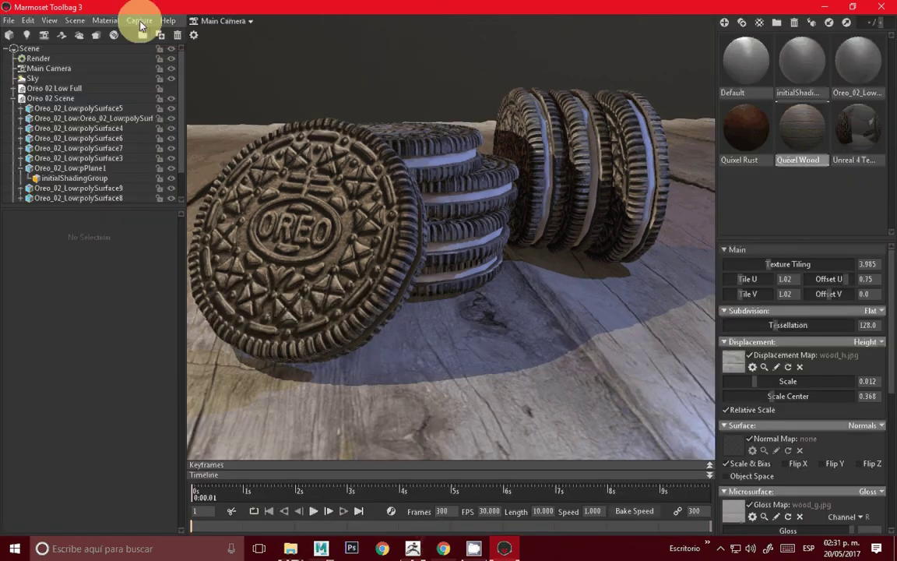
# Capture an image of the lit scene, view it, and close the preview
pyautogui.click(141, 21)
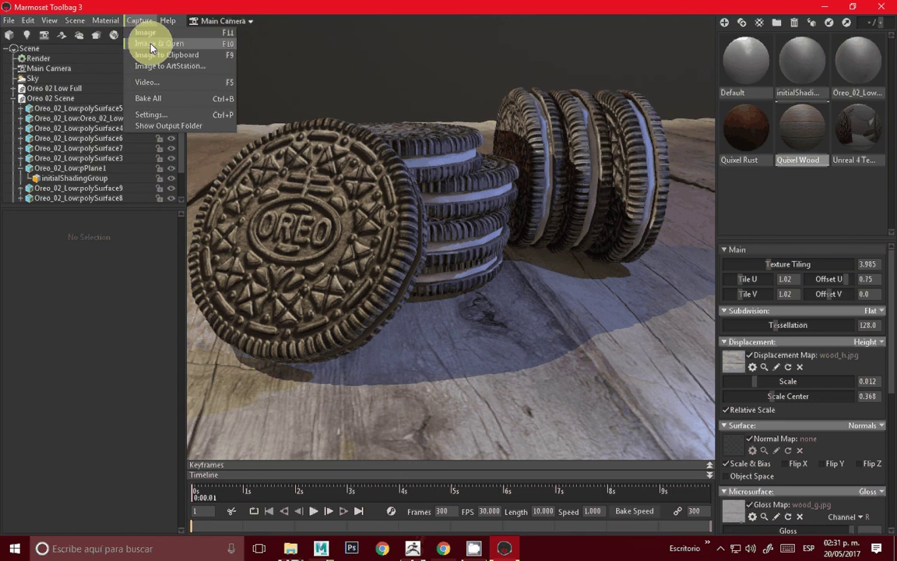
pyautogui.click(150, 43)
pyautogui.hotkey('alt', 'F4')
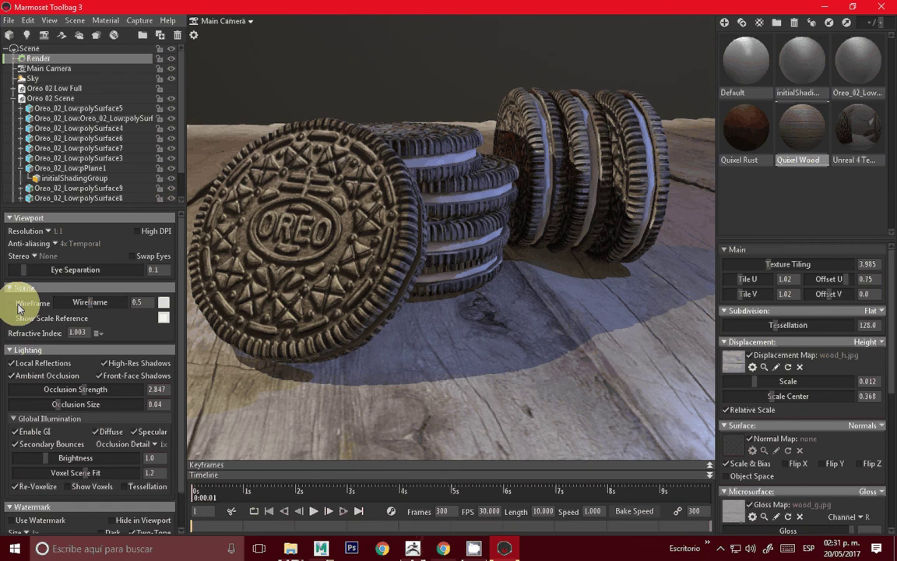
# Capture a wireframe image of the scene, then turn Wireframe back off
pyautogui.click(18, 308)
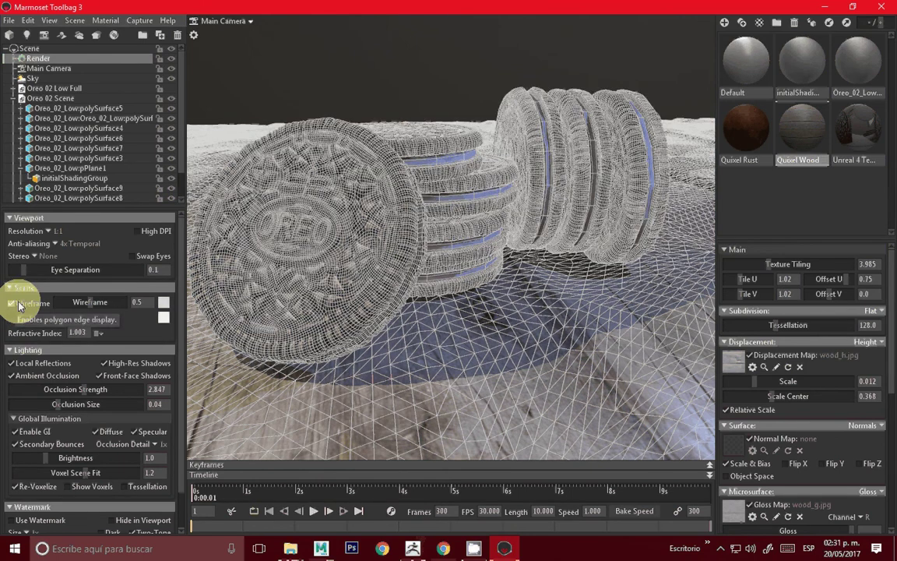
pyautogui.click(127, 20)
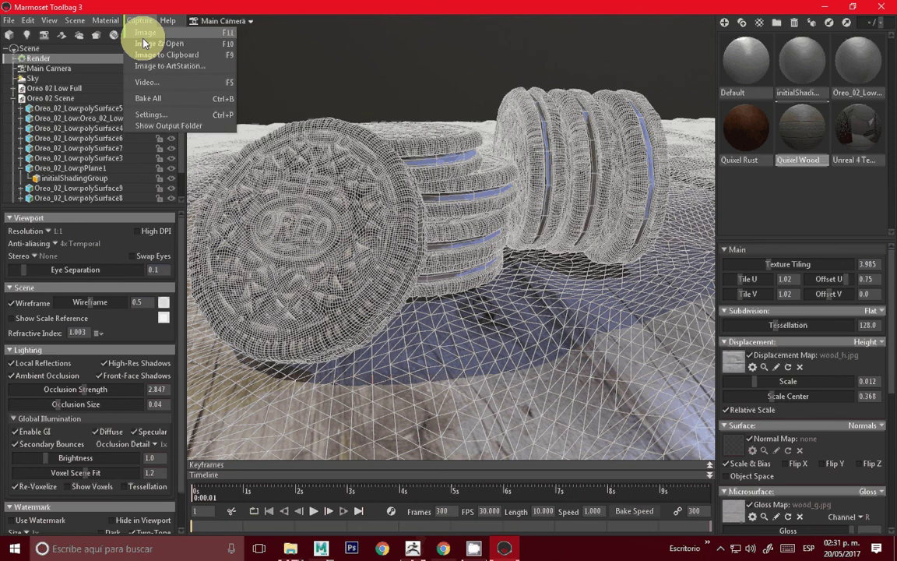
pyautogui.click(144, 35)
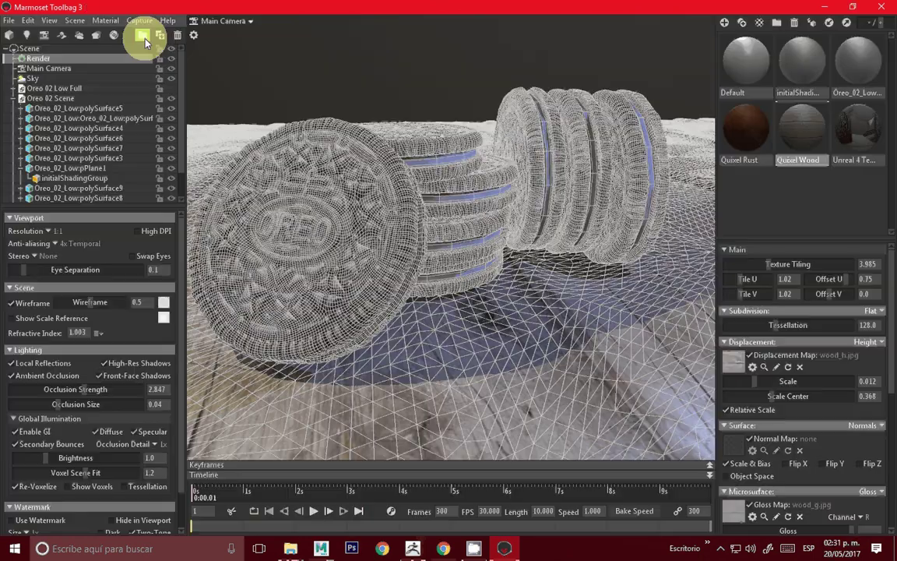
pyautogui.click(15, 305)
pyautogui.click(13, 303)
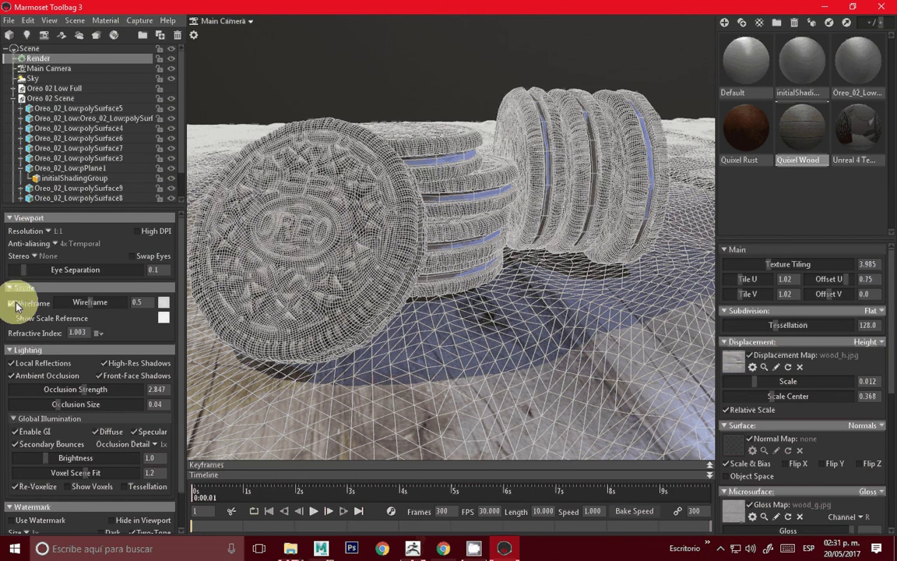
# Save the scene as 'Oreo Render 02' in the scenes folder, discarding a stray new folder
pyautogui.hotkey('ctrl', 's')
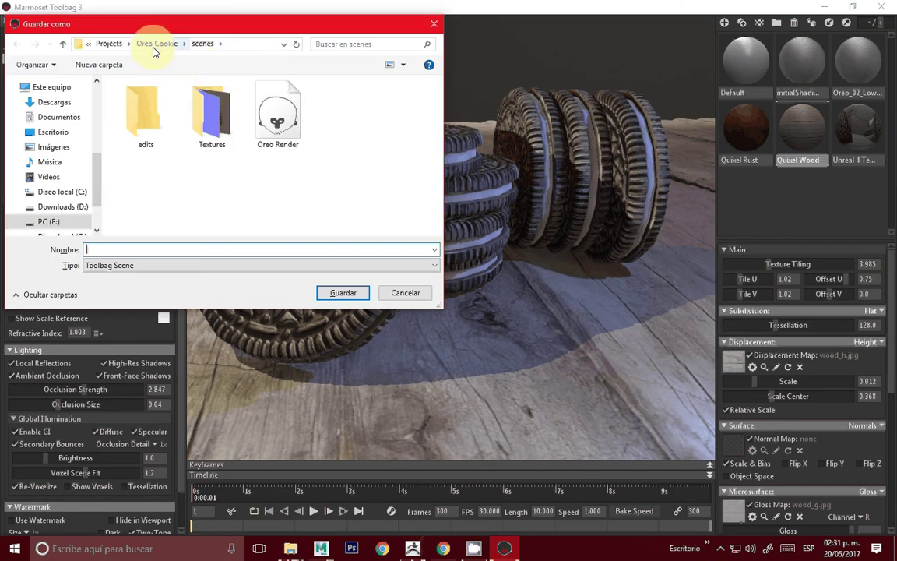
pyautogui.click(94, 65)
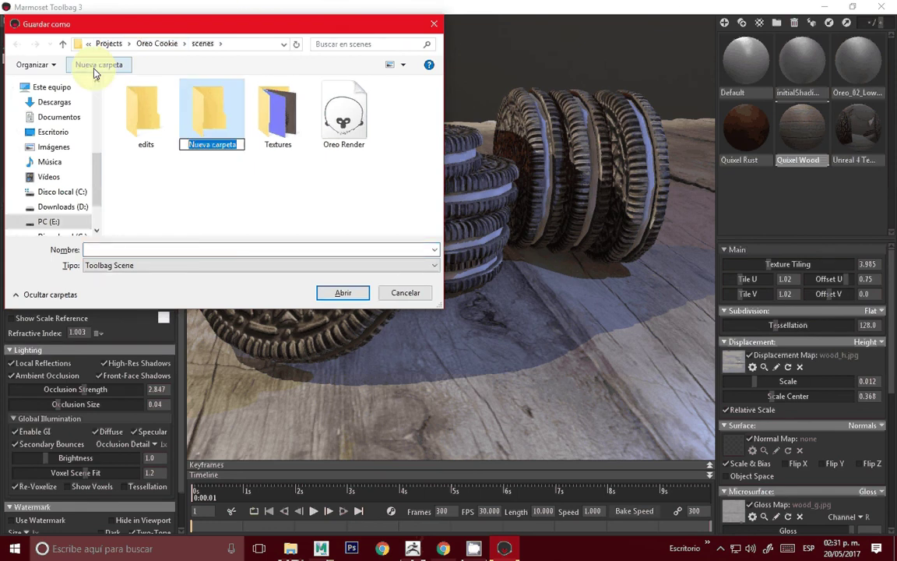
pyautogui.click(225, 129)
pyautogui.press('Delete')
pyautogui.click(491, 327)
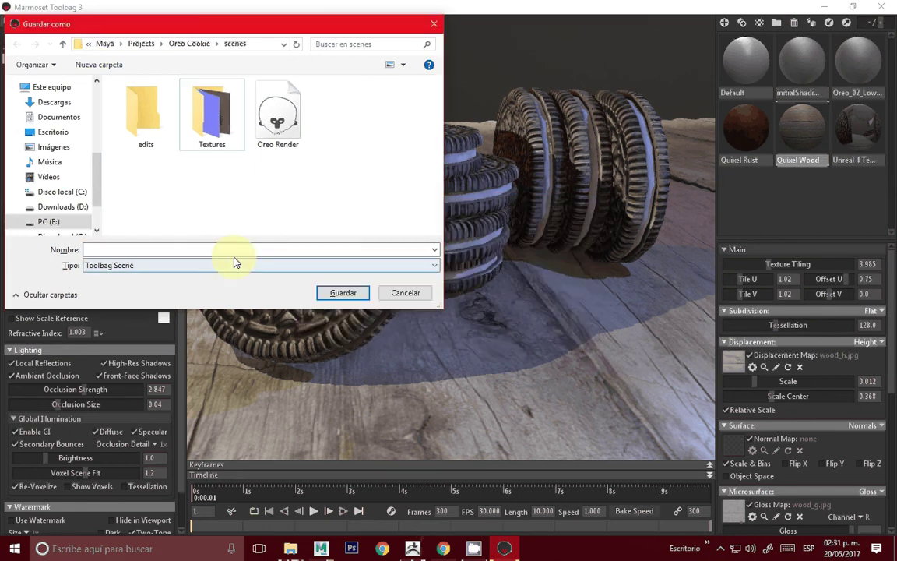
pyautogui.click(222, 248)
pyautogui.write('Ore')
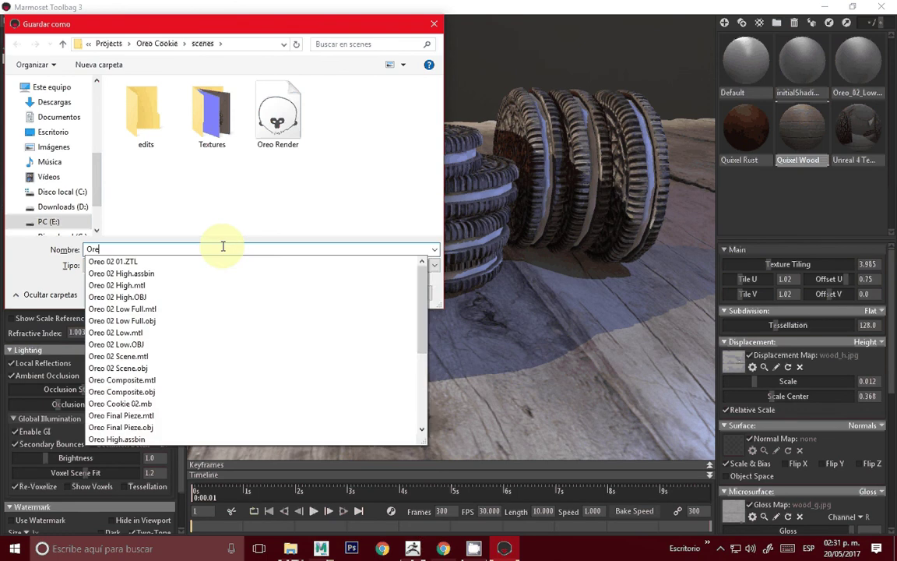
pyautogui.write('o Rend')
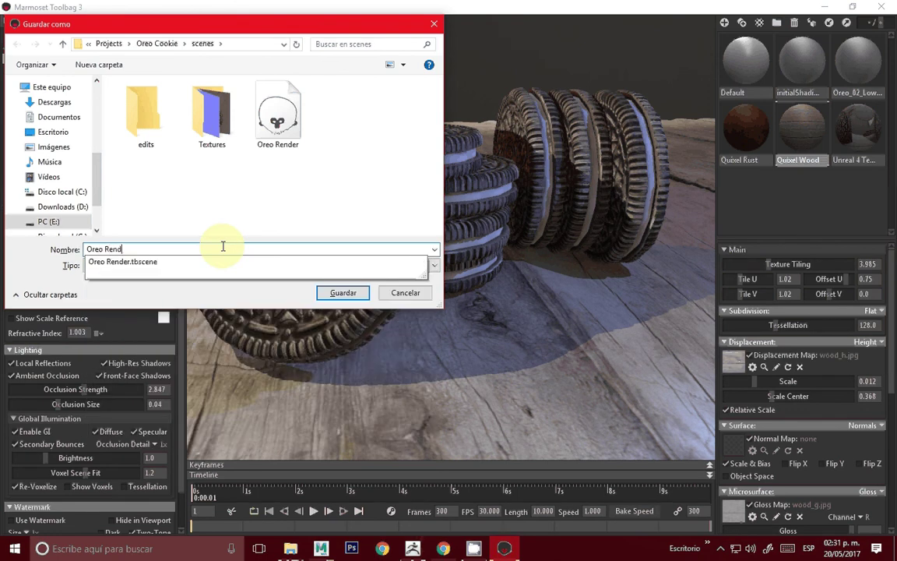
pyautogui.write('er 02')
pyautogui.press('Return')
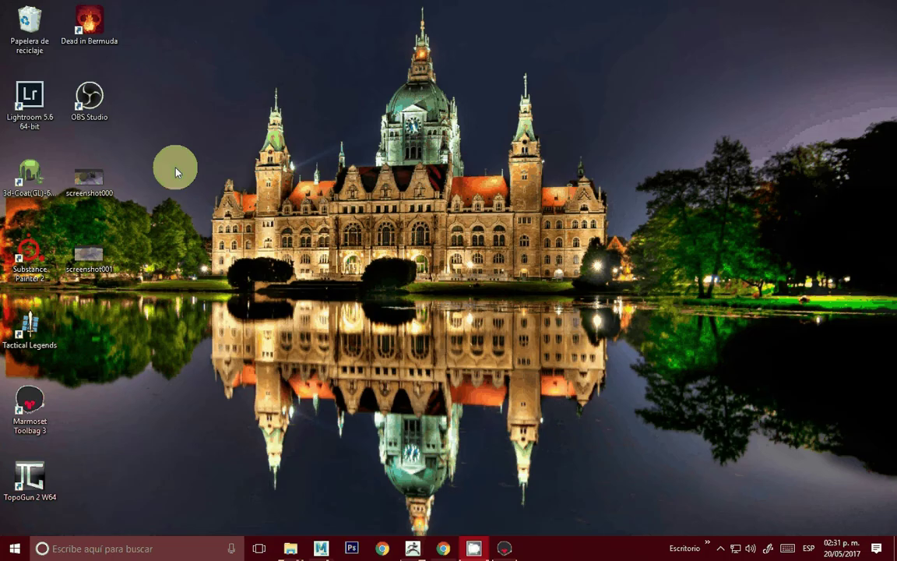
# Open screenshot000.png in Photos, close it, and minimize Toolbag to the desktop
pyautogui.doubleClick(92, 183)
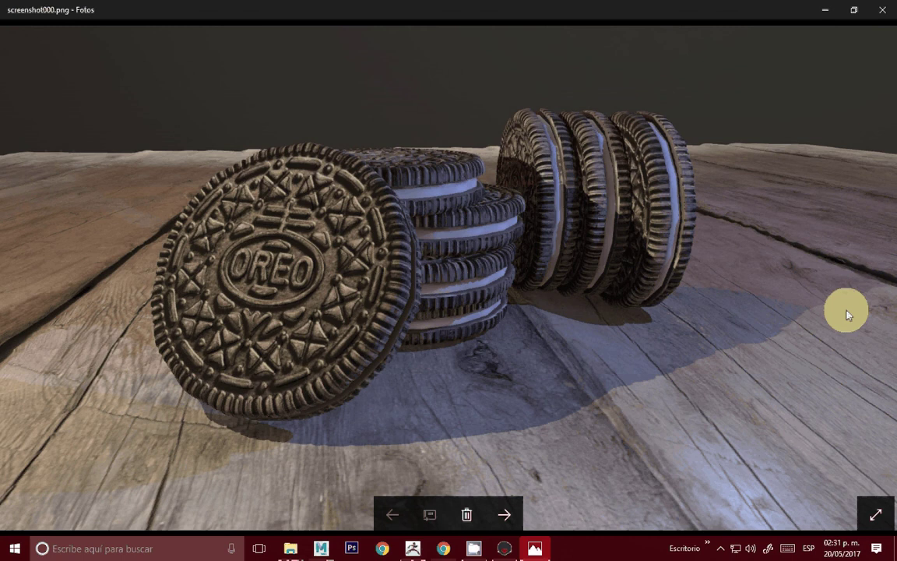
pyautogui.click(880, 11)
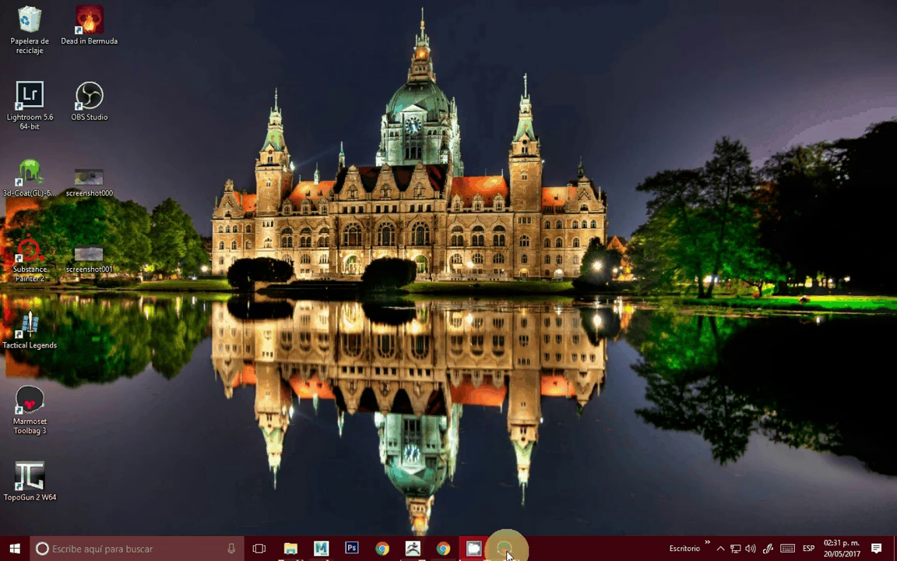
pyautogui.click(505, 549)
pyautogui.click(493, 549)
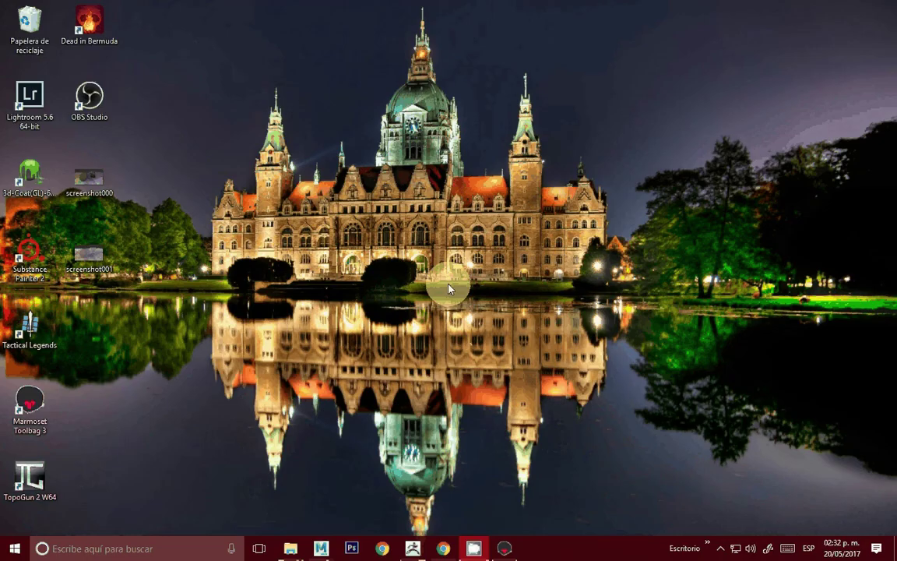
pyautogui.hotkey('ctrl', 'shift', 'Escape')
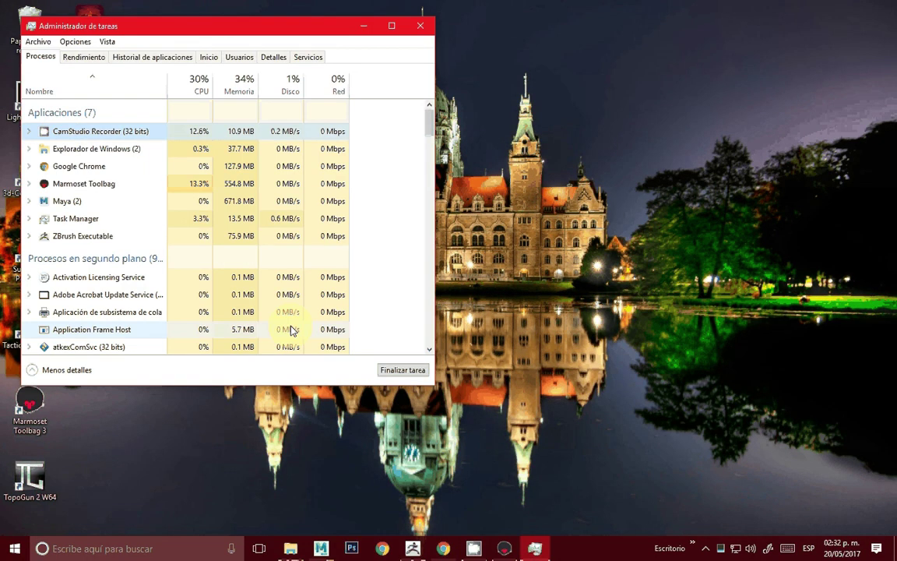
pyautogui.rightClick(69, 138)
pyautogui.click(83, 140)
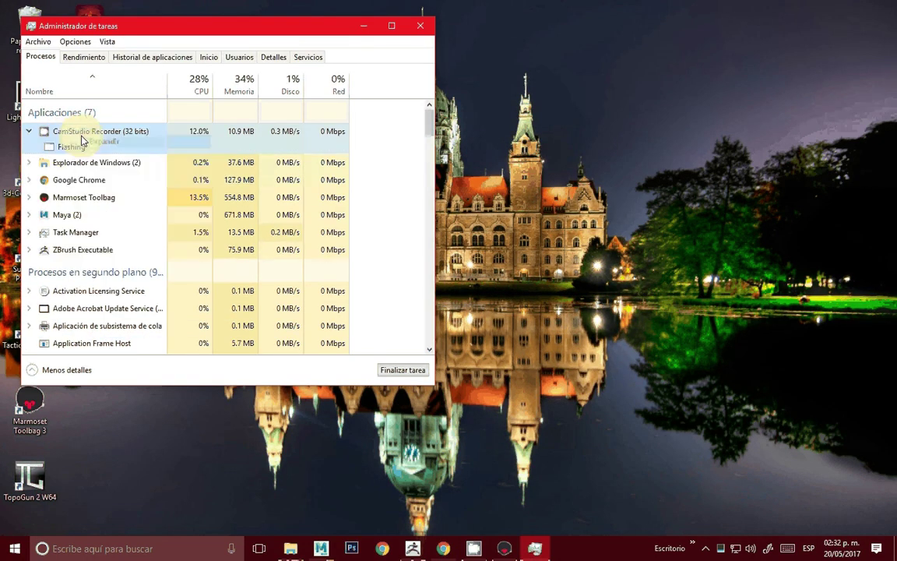
pyautogui.press('super+d')
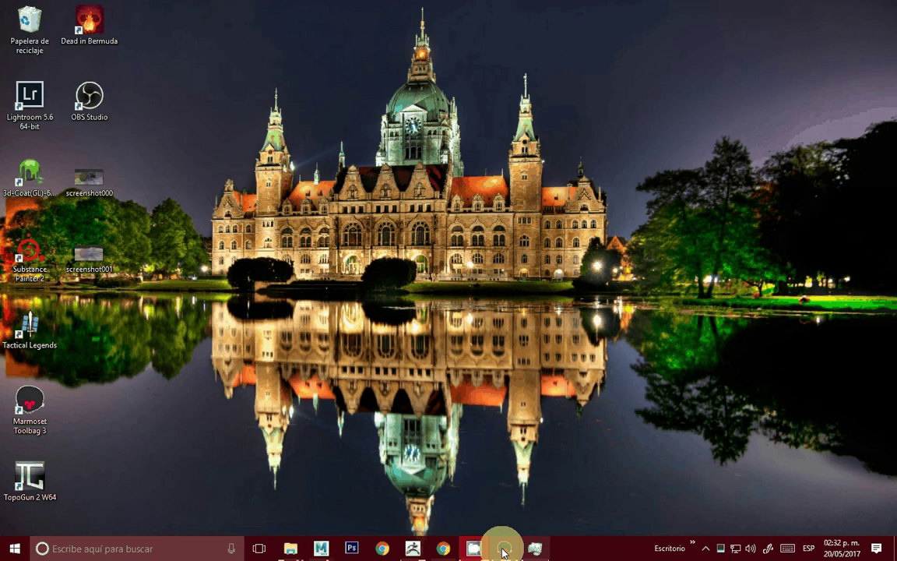
# In Chrome, replace the Google query with 'how to finish record' and search
pyautogui.click(448, 550)
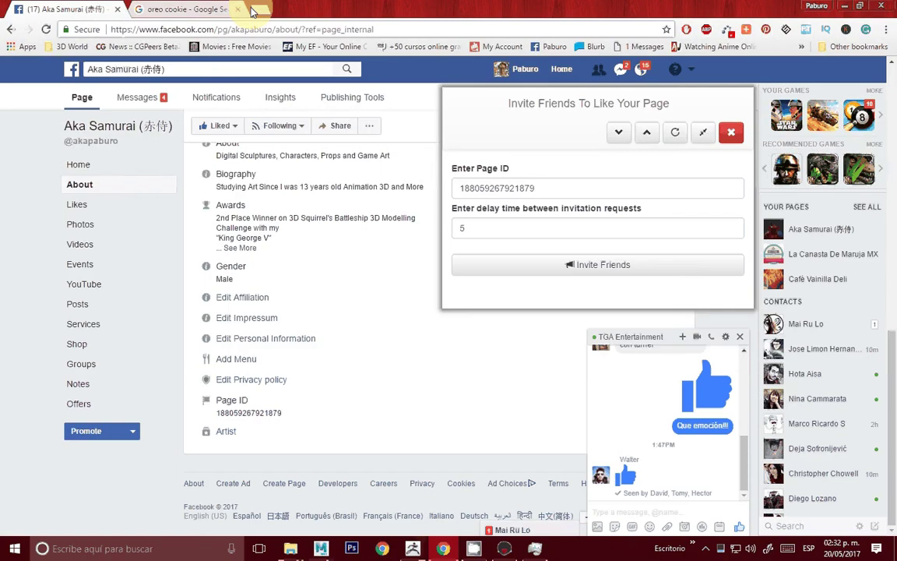
pyautogui.hotkey('ctrl', 't')
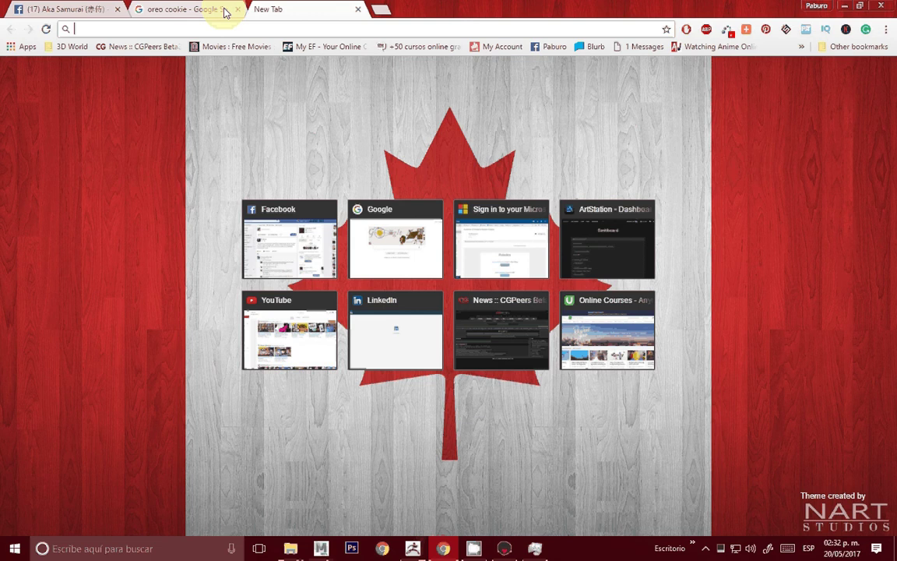
pyautogui.click(224, 12)
pyautogui.scroll(4, 214, 120)
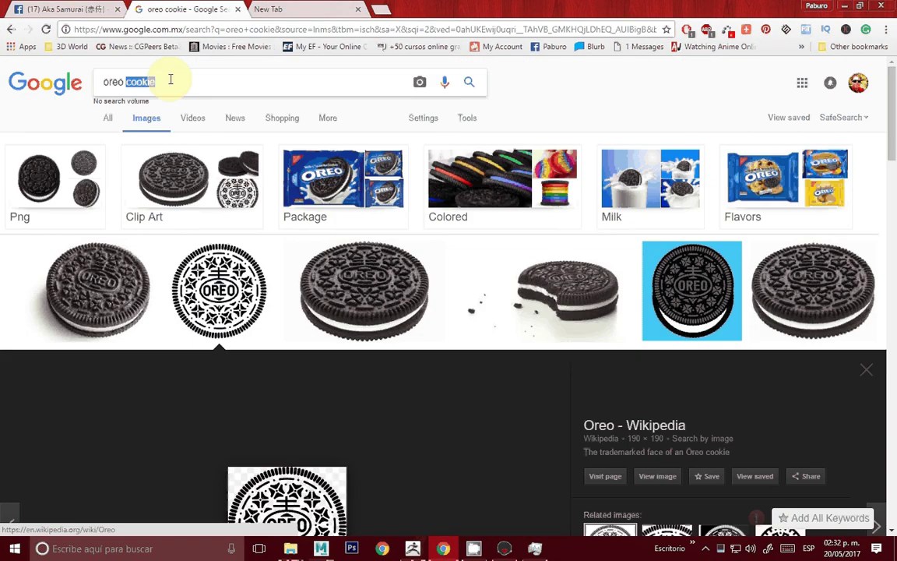
pyautogui.tripleClick(171, 80)
pyautogui.write('how to fi')
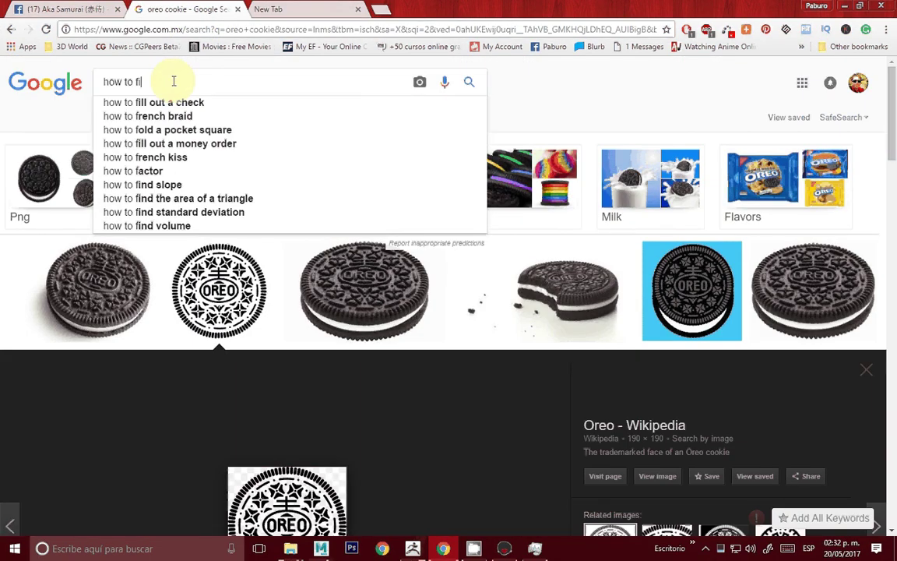
pyautogui.write('nish r')
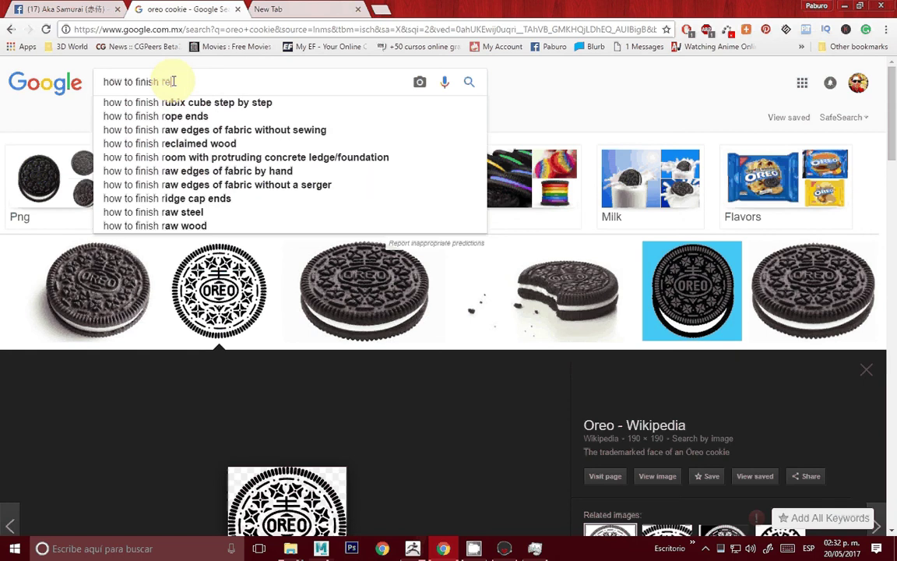
pyautogui.write('ecord')
pyautogui.press('Return')
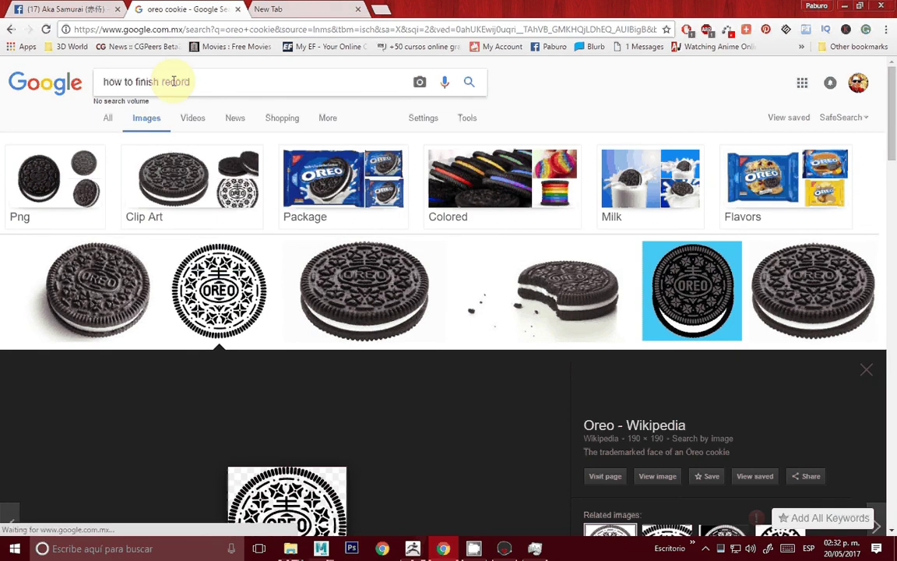
pyautogui.moveTo(474, 549)
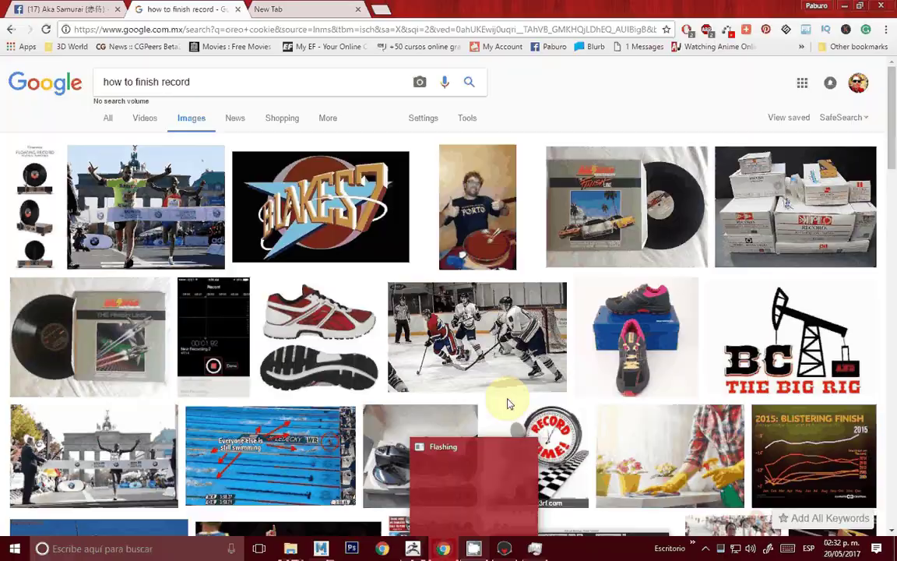
# Refine the query to 'how to finish record camstudio' and show the web results
pyautogui.hotkey('ctrl', 'shift', 'Escape')
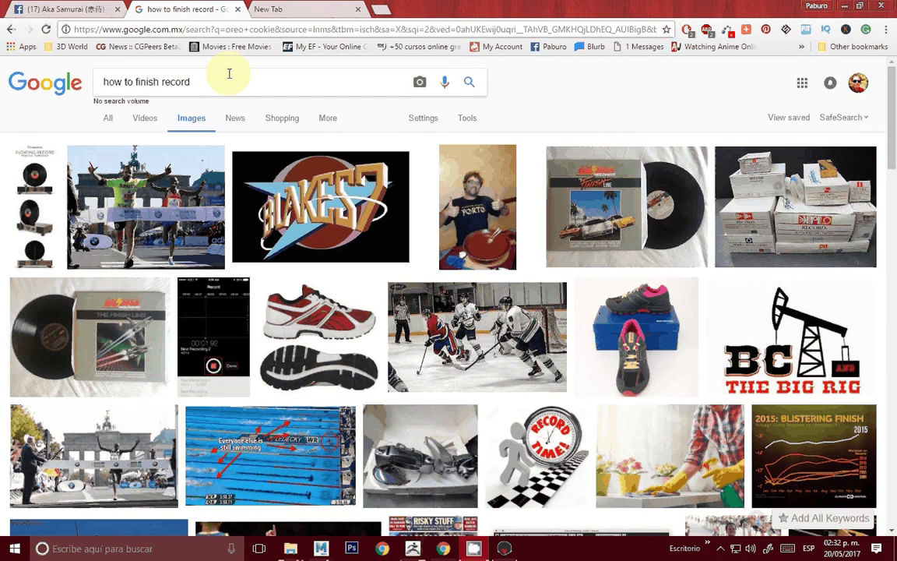
pyautogui.write('camstyud')
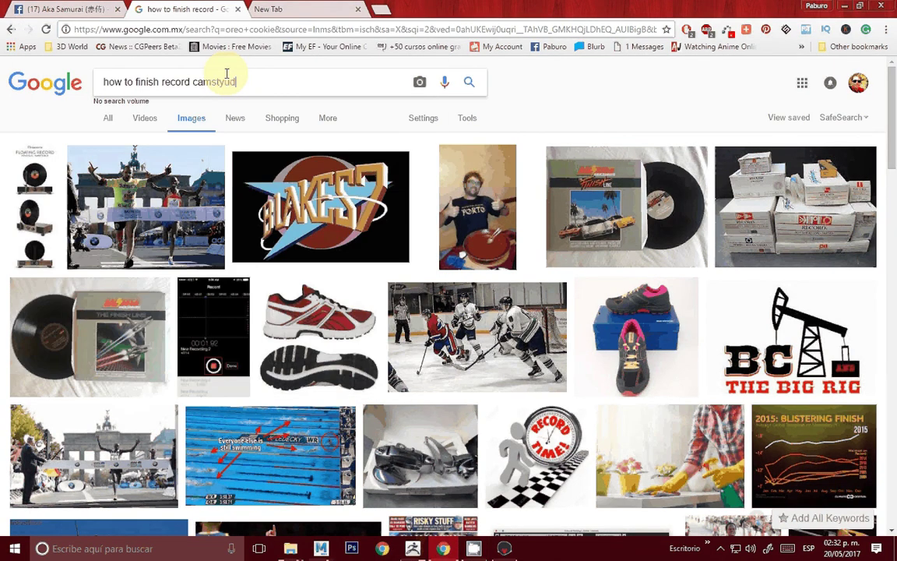
pyautogui.press('BackSpace')
pyautogui.press('BackSpace')
pyautogui.press('BackSpace')
pyautogui.write('udio')
pyautogui.press('Return')
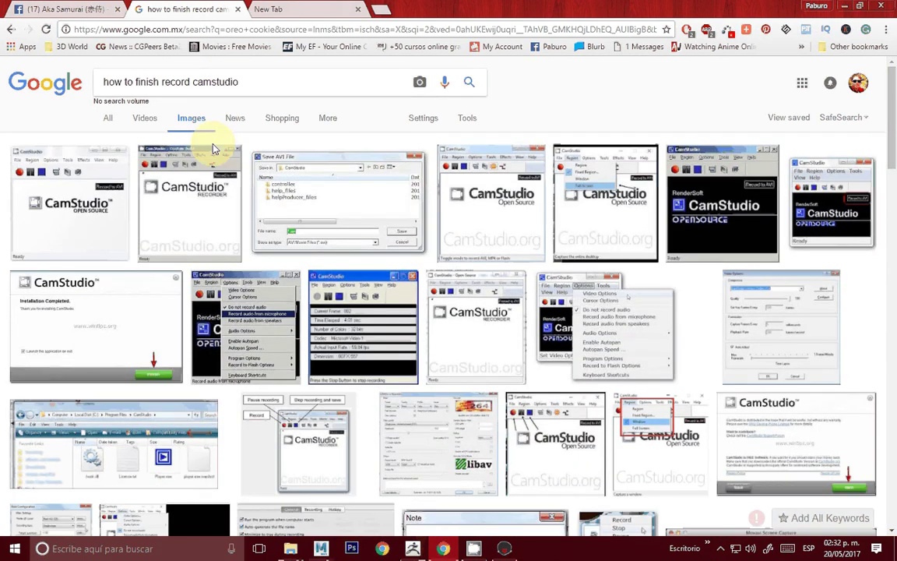
pyautogui.click(109, 119)
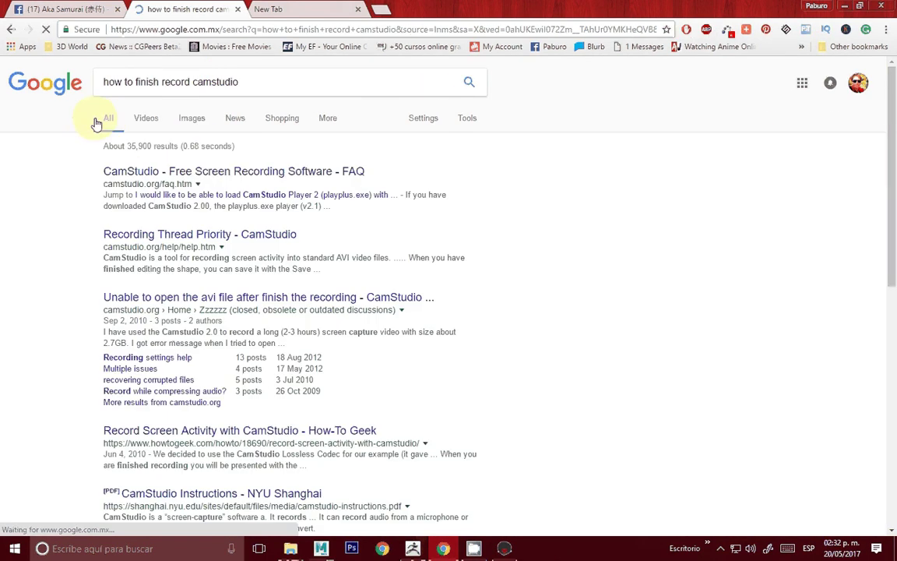
pyautogui.click(223, 172)
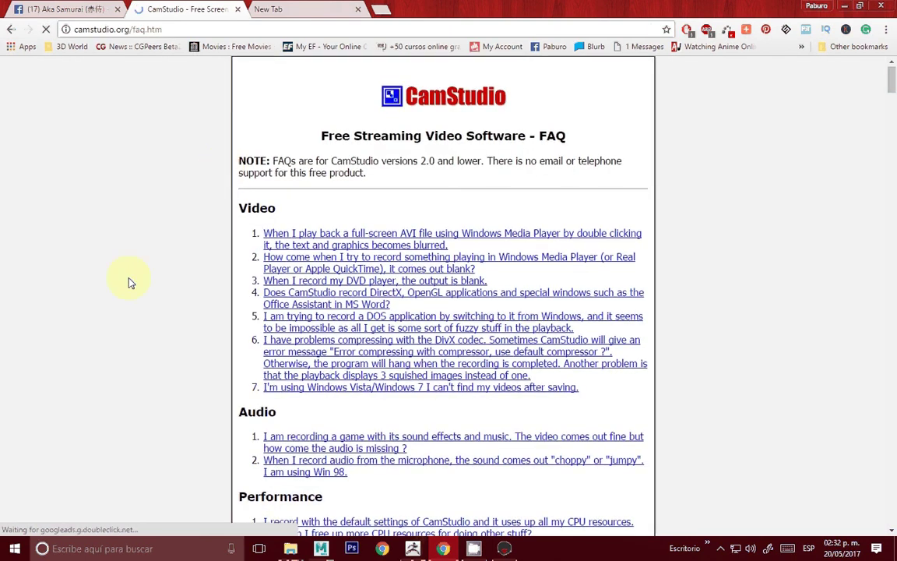
pyautogui.scroll(-5, 136, 269)
pyautogui.click(14, 31)
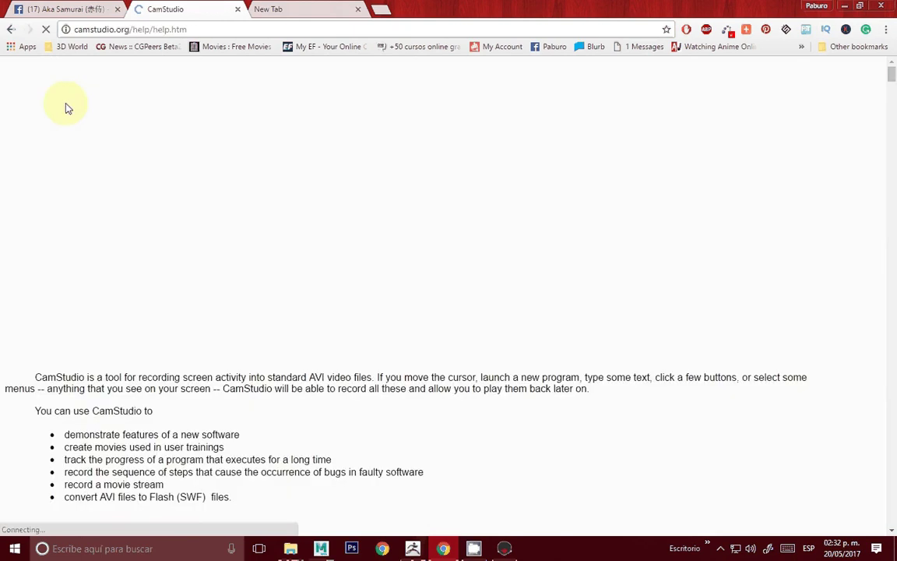
pyautogui.scroll(-2, 201, 237)
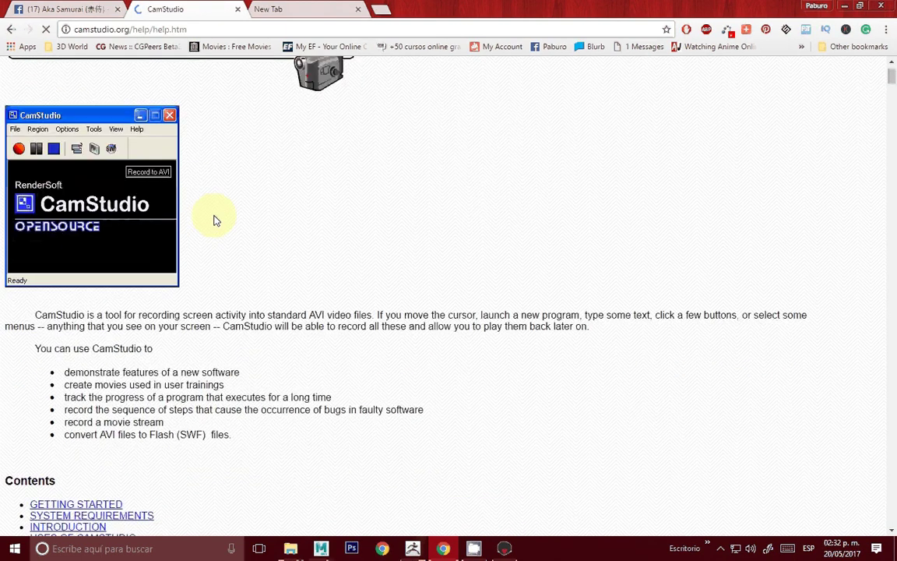
pyautogui.click(10, 28)
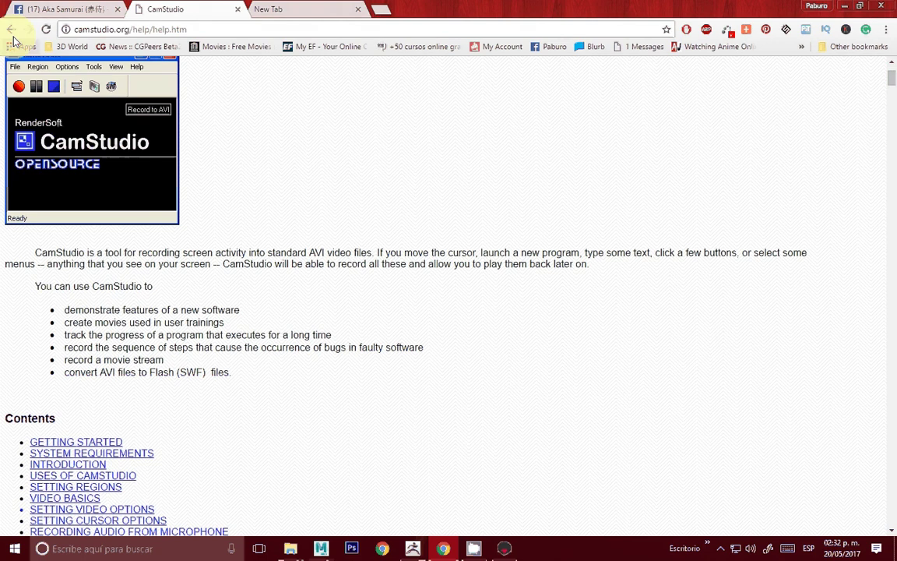
pyautogui.click(231, 301)
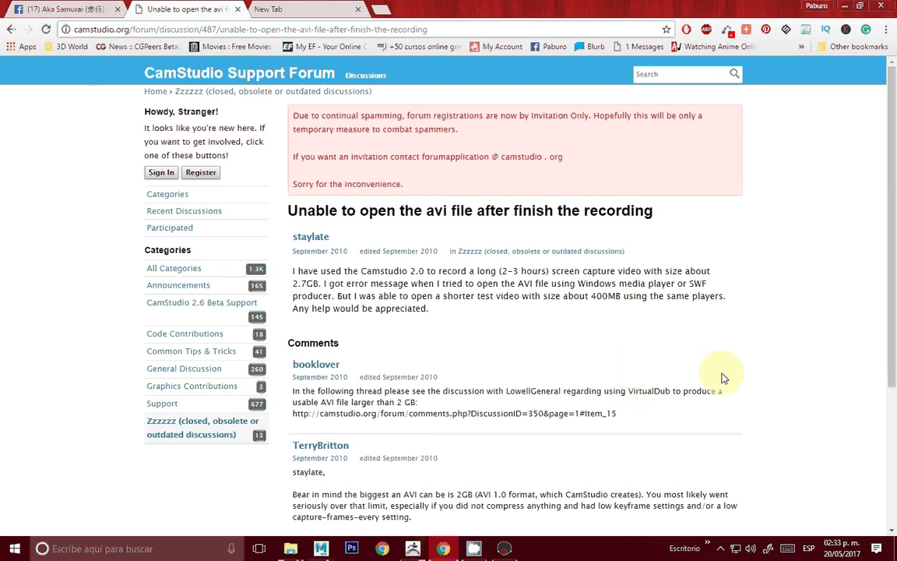
pyautogui.scroll(-3, 722, 379)
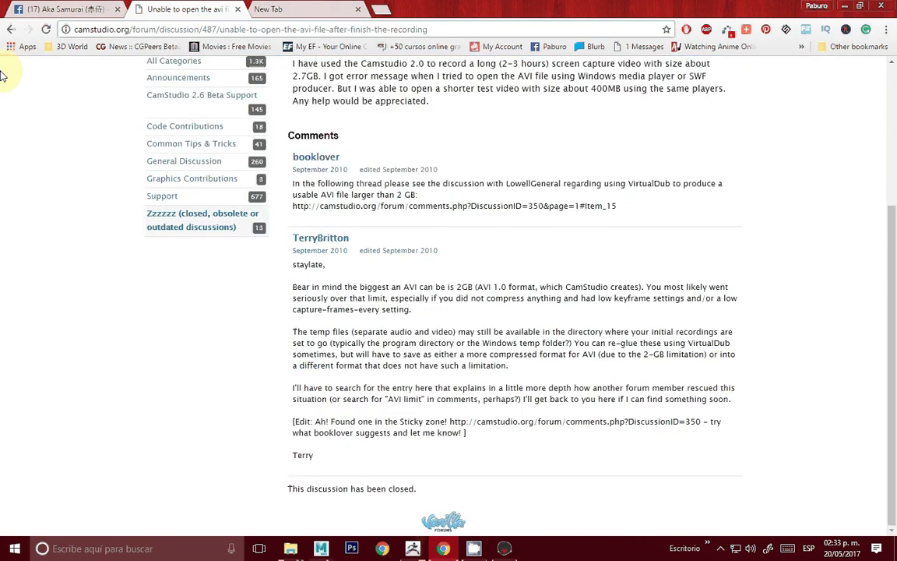
pyautogui.click(17, 28)
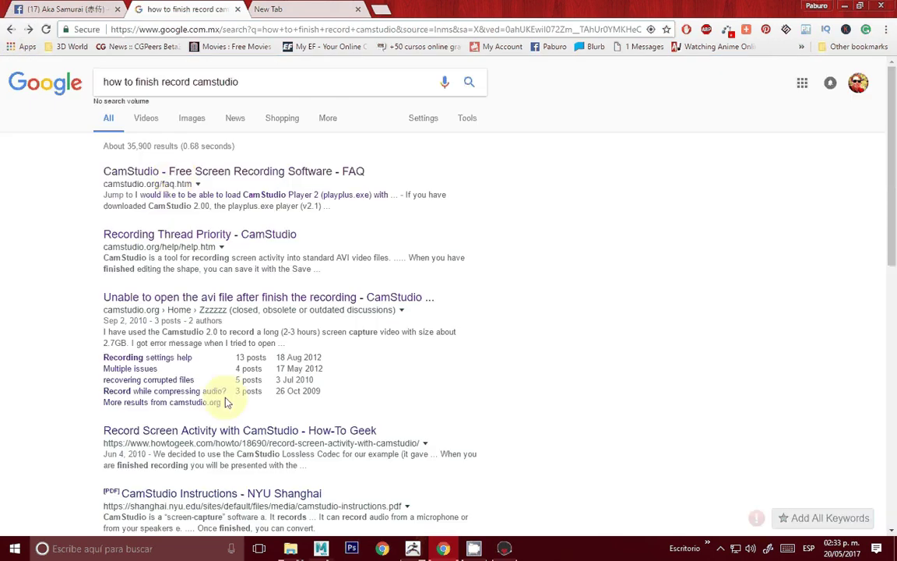
pyautogui.scroll(-1, 249, 382)
pyautogui.scroll(-1, 366, 328)
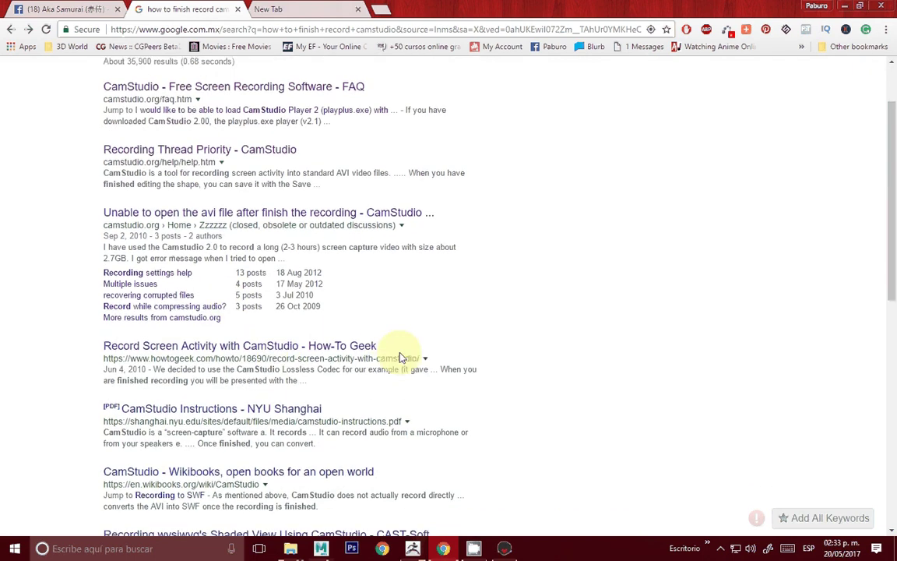
pyautogui.scroll(-1, 360, 317)
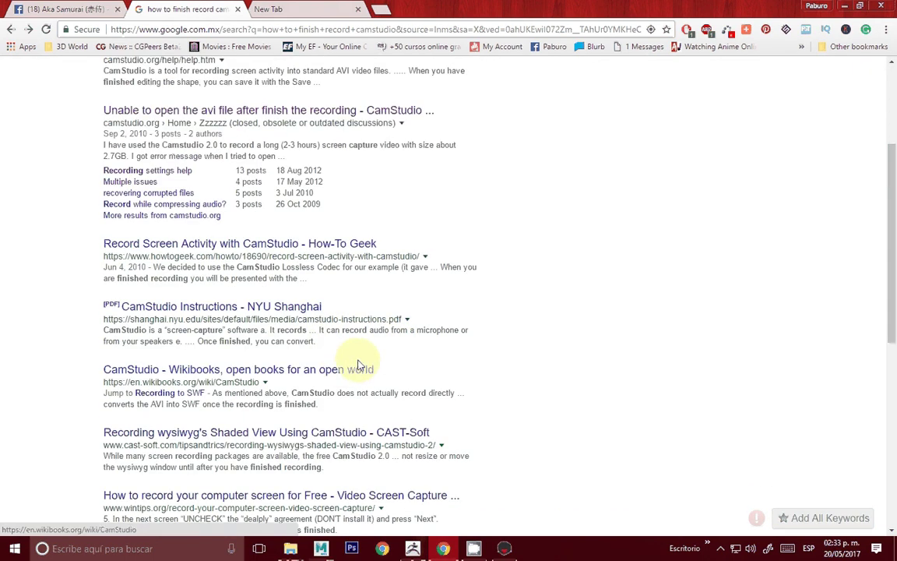
# Open the How-To Geek CamStudio article, scroll to the stop-recording tip, and reveal hidden tray icons
pyautogui.click(298, 242)
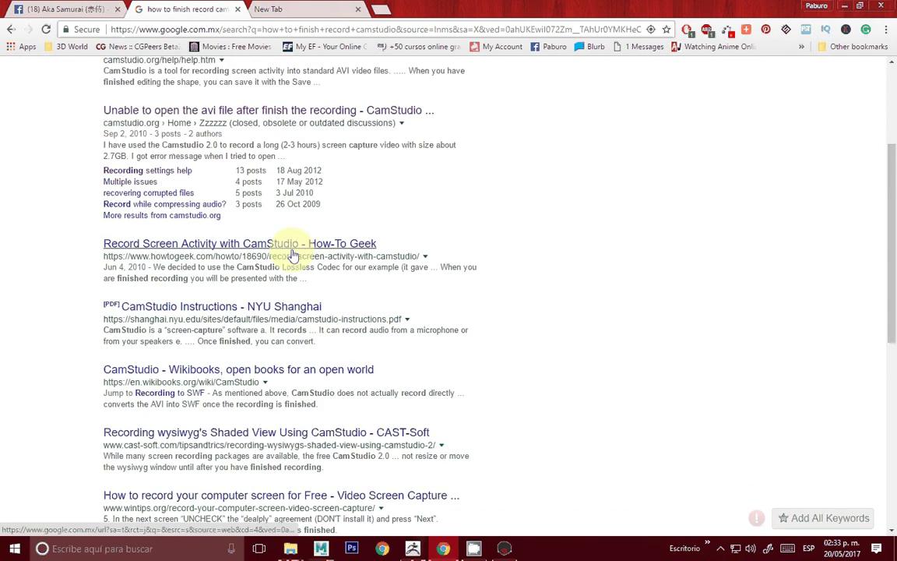
pyautogui.scroll(-3, 406, 300)
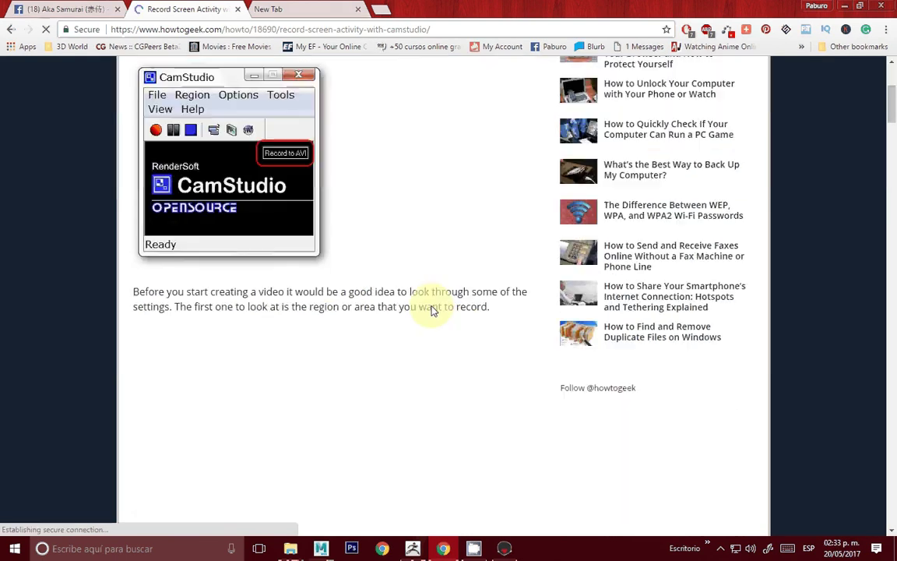
pyautogui.scroll(-2, 455, 373)
pyautogui.scroll(-2, 457, 364)
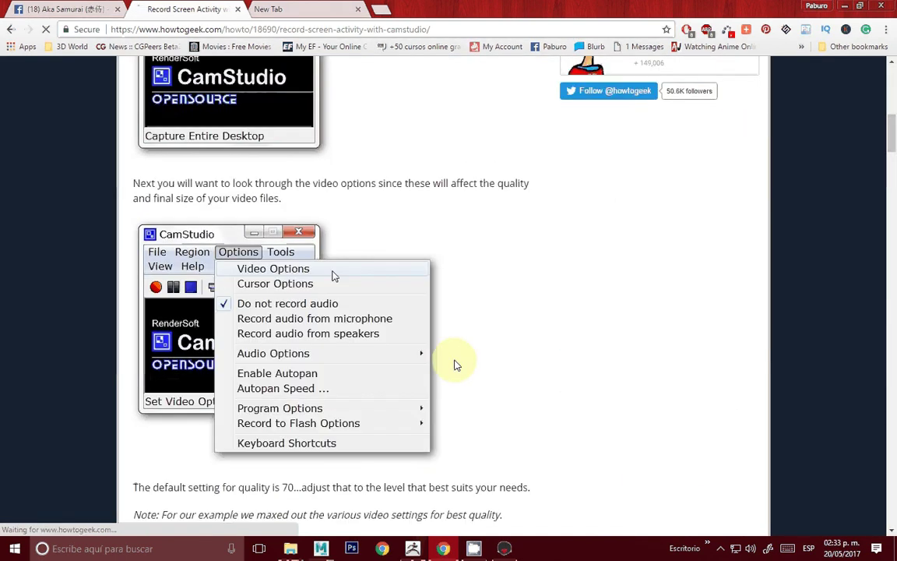
pyautogui.scroll(-4, 467, 354)
pyautogui.scroll(-1, 551, 363)
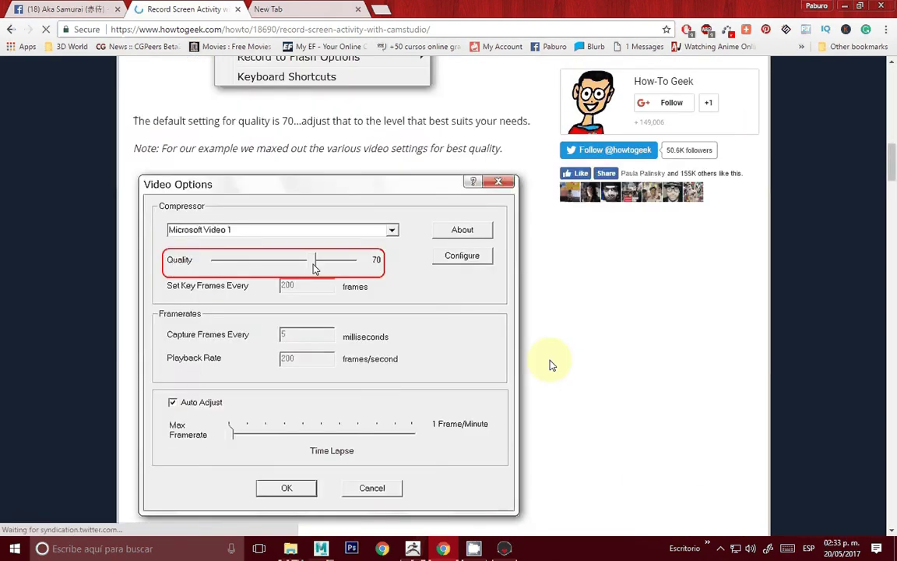
pyautogui.scroll(-2, 551, 363)
pyautogui.scroll(-2, 552, 364)
pyautogui.scroll(-4, 550, 365)
pyautogui.scroll(-3, 554, 362)
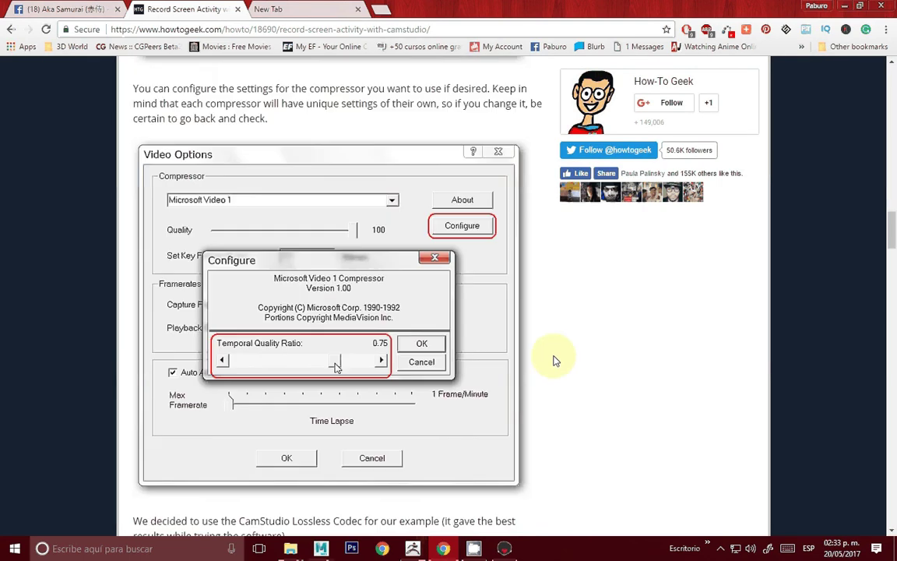
pyautogui.scroll(-6, 556, 361)
pyautogui.scroll(-1, 556, 360)
pyautogui.scroll(-3, 557, 359)
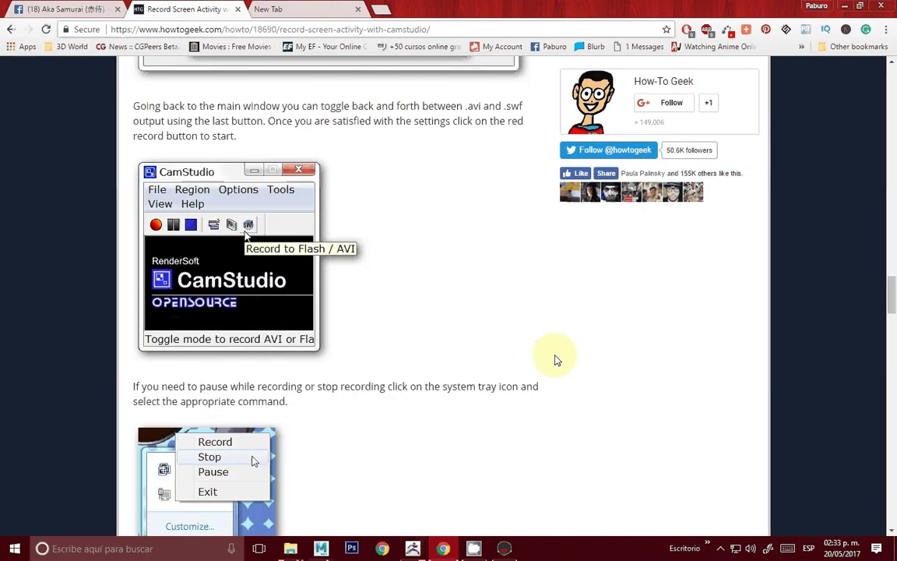
pyautogui.scroll(-2, 556, 359)
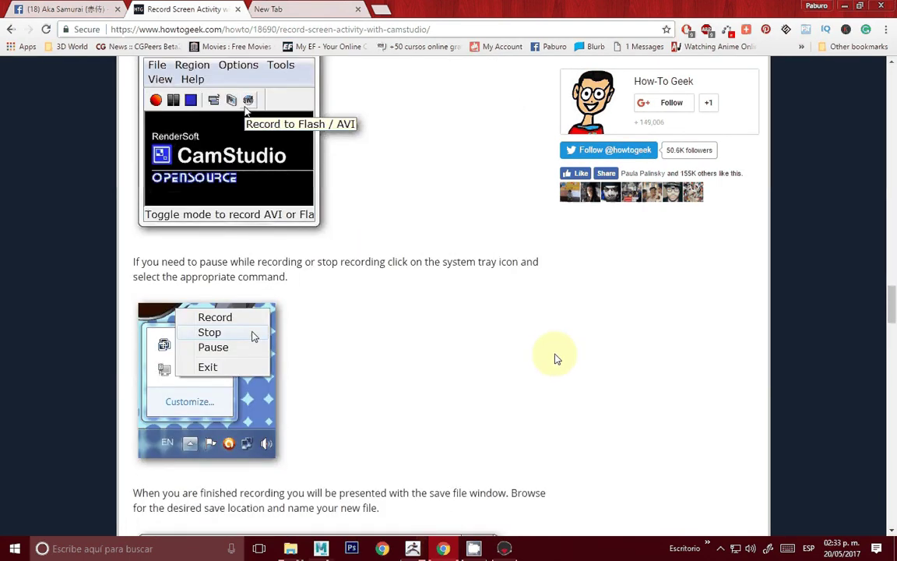
pyautogui.click(722, 545)
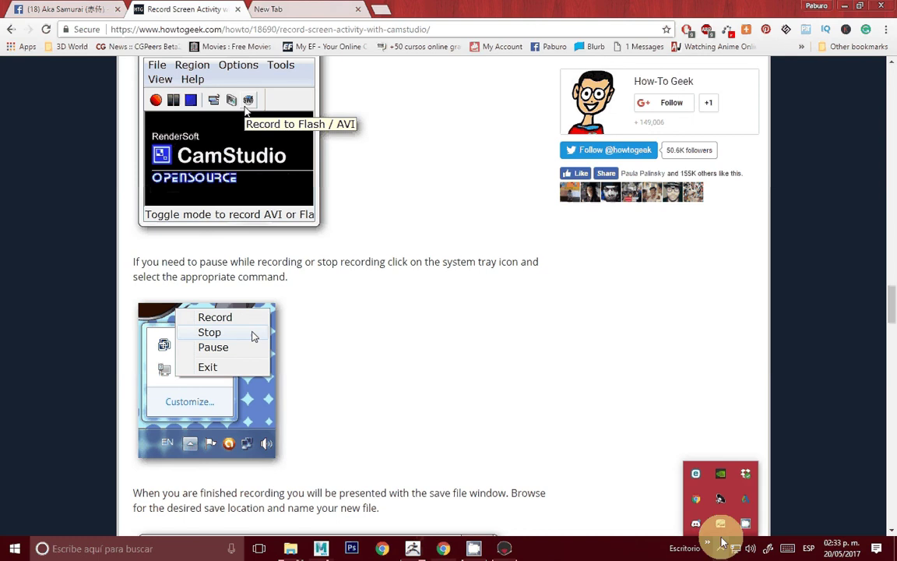